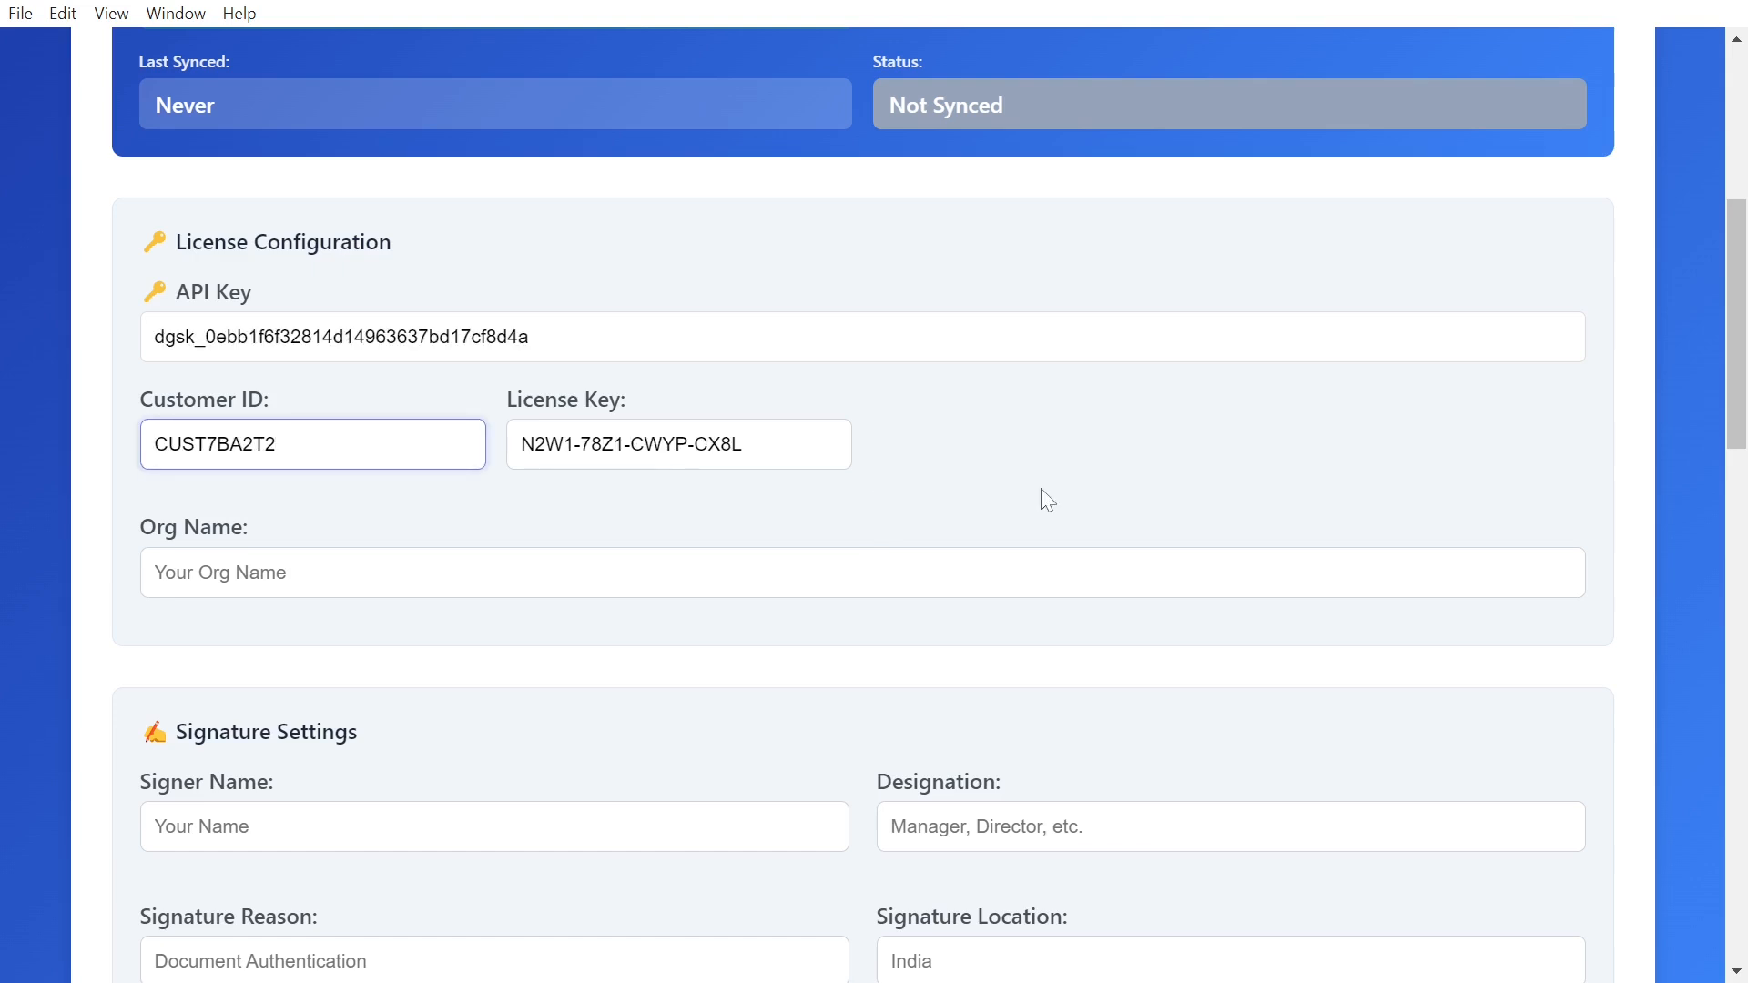
Step: Save the license settings and enter the user identifier the multi-user license requires
scroll(1041, 490, "down", 20)
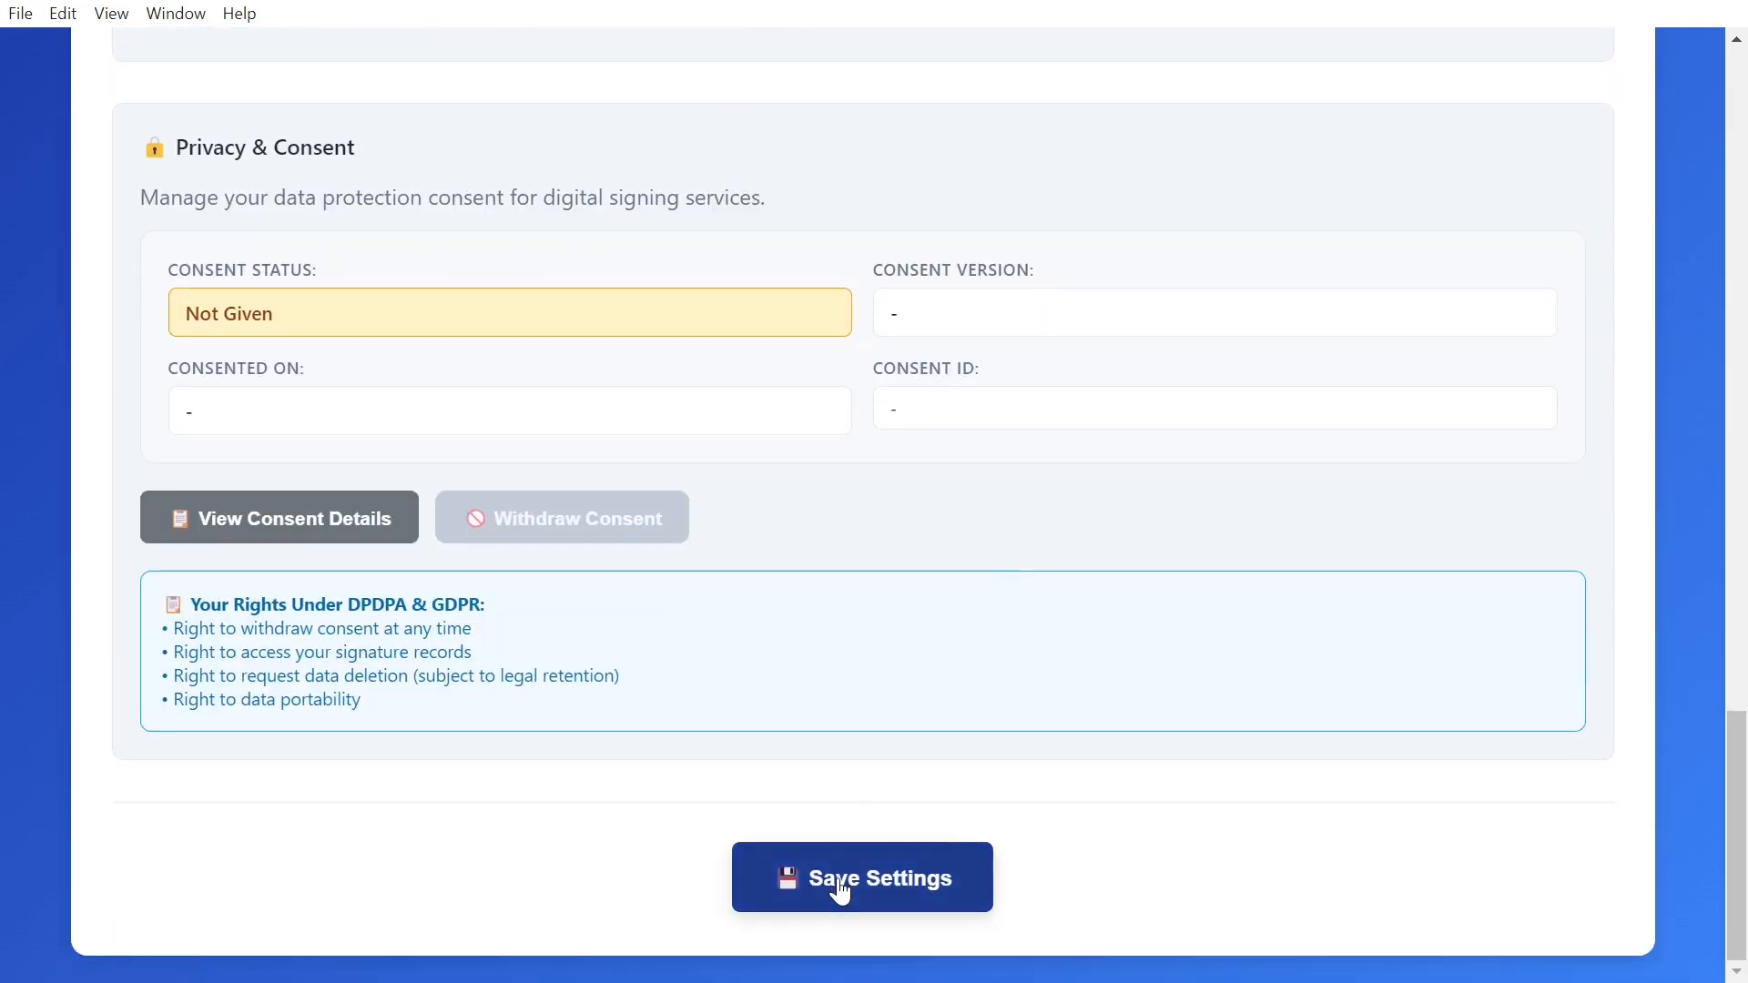
left_click(840, 885)
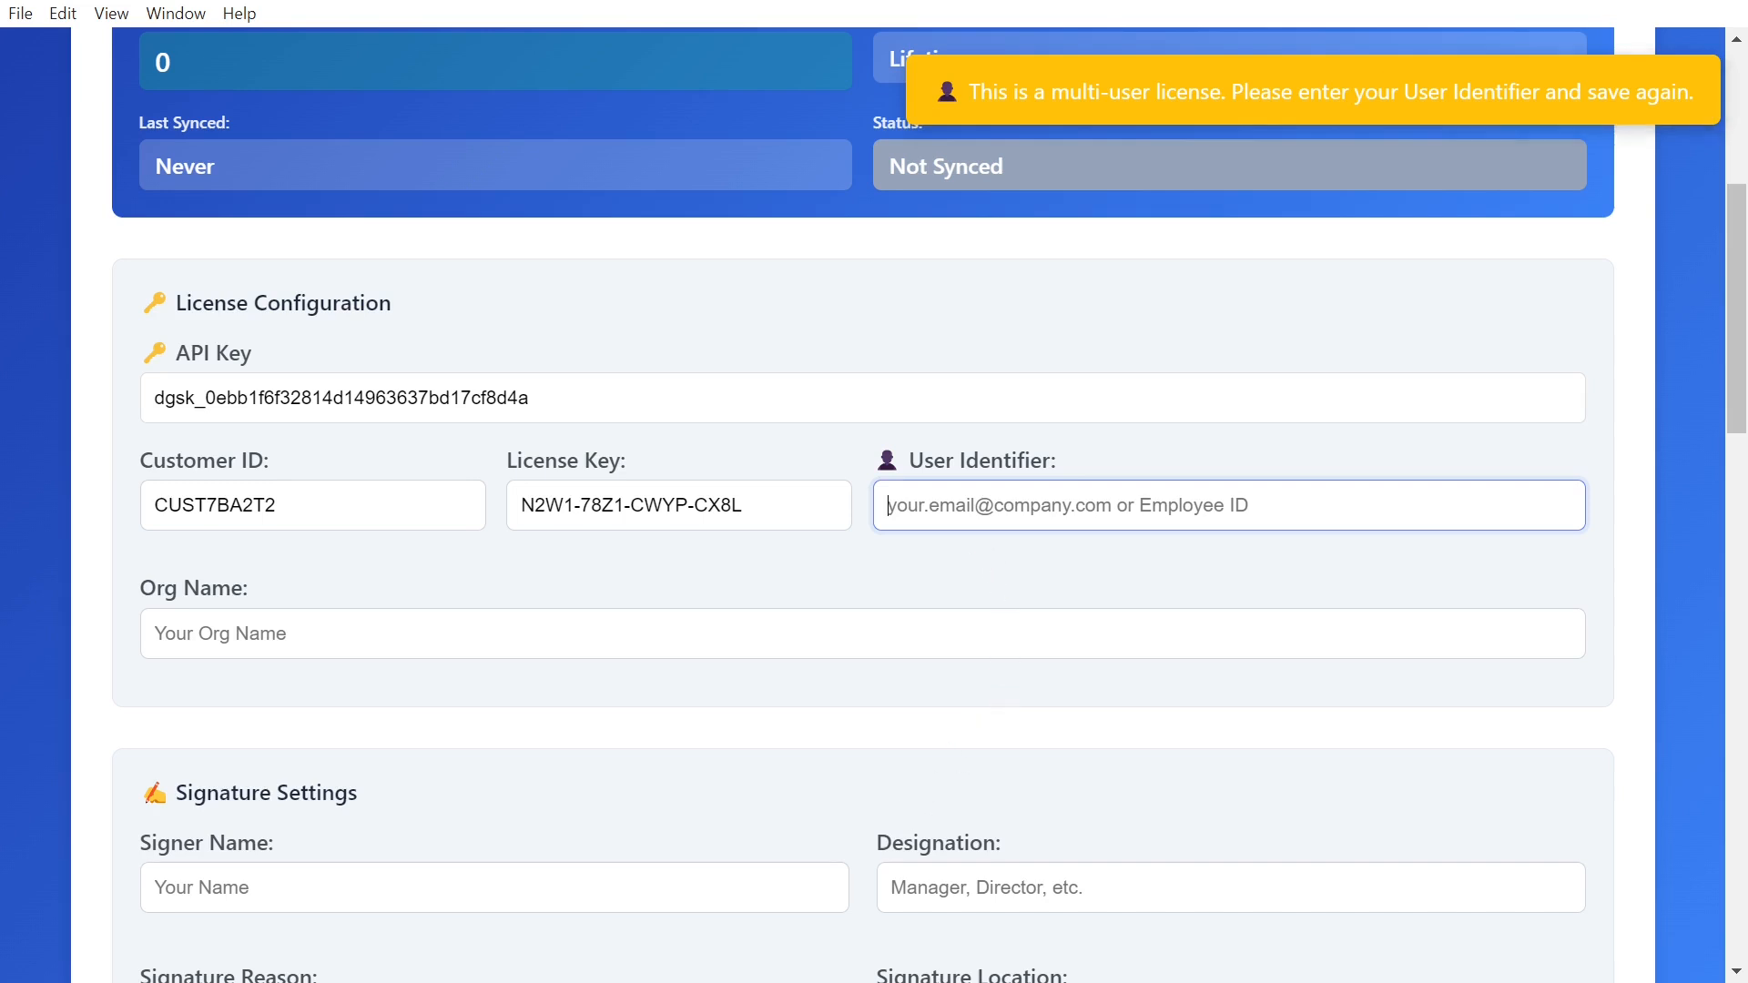
type("TEST")
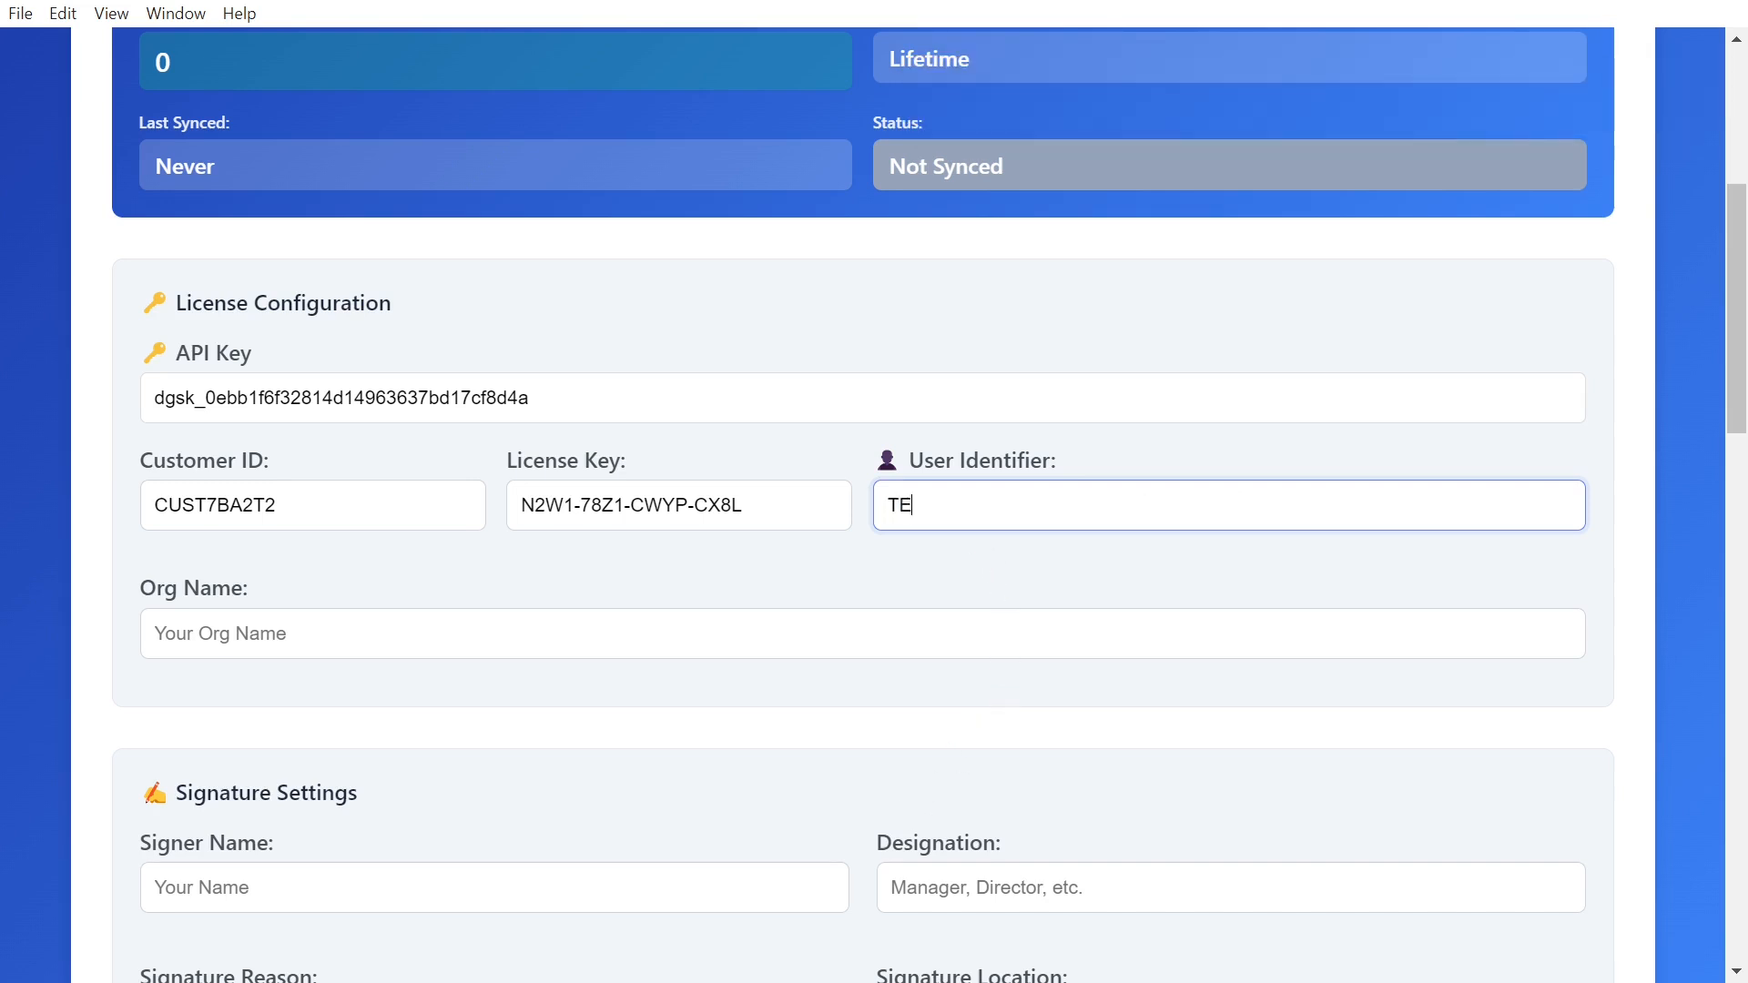
type("0001")
scroll(1034, 628, "down", 20)
Step: Save the settings with the identifier and accept the digital-signing consent agreement
left_click(830, 907)
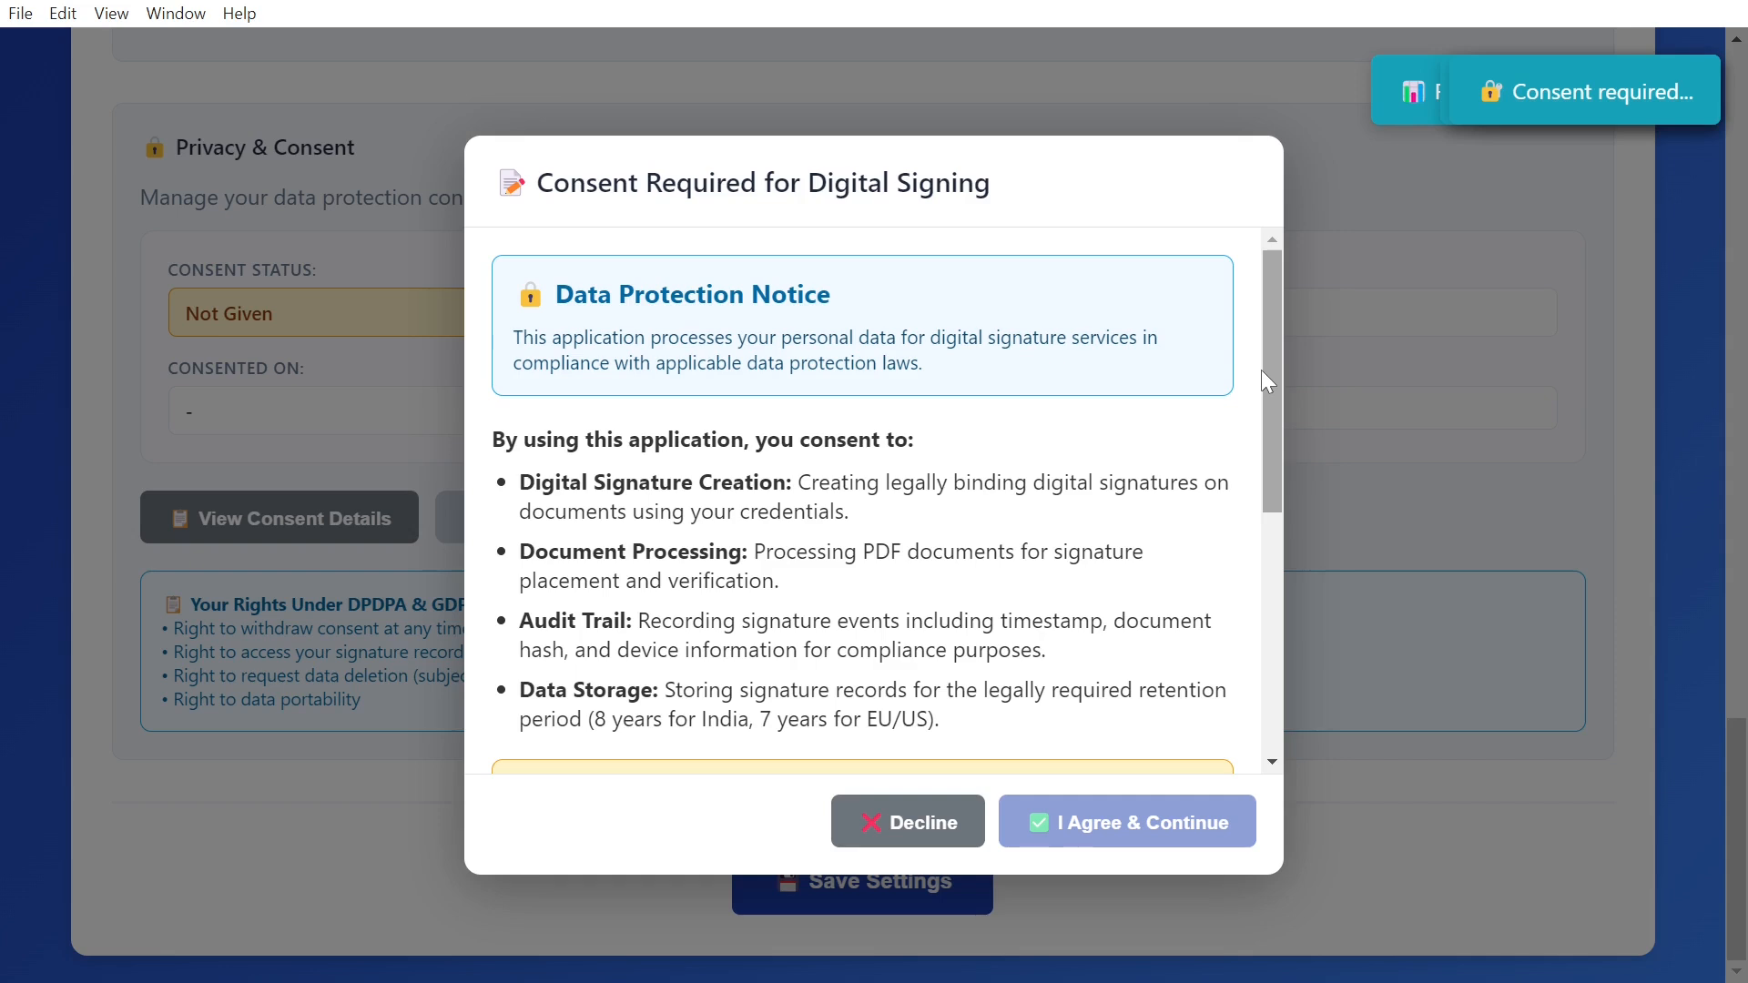
scroll(939, 515, "down", 5)
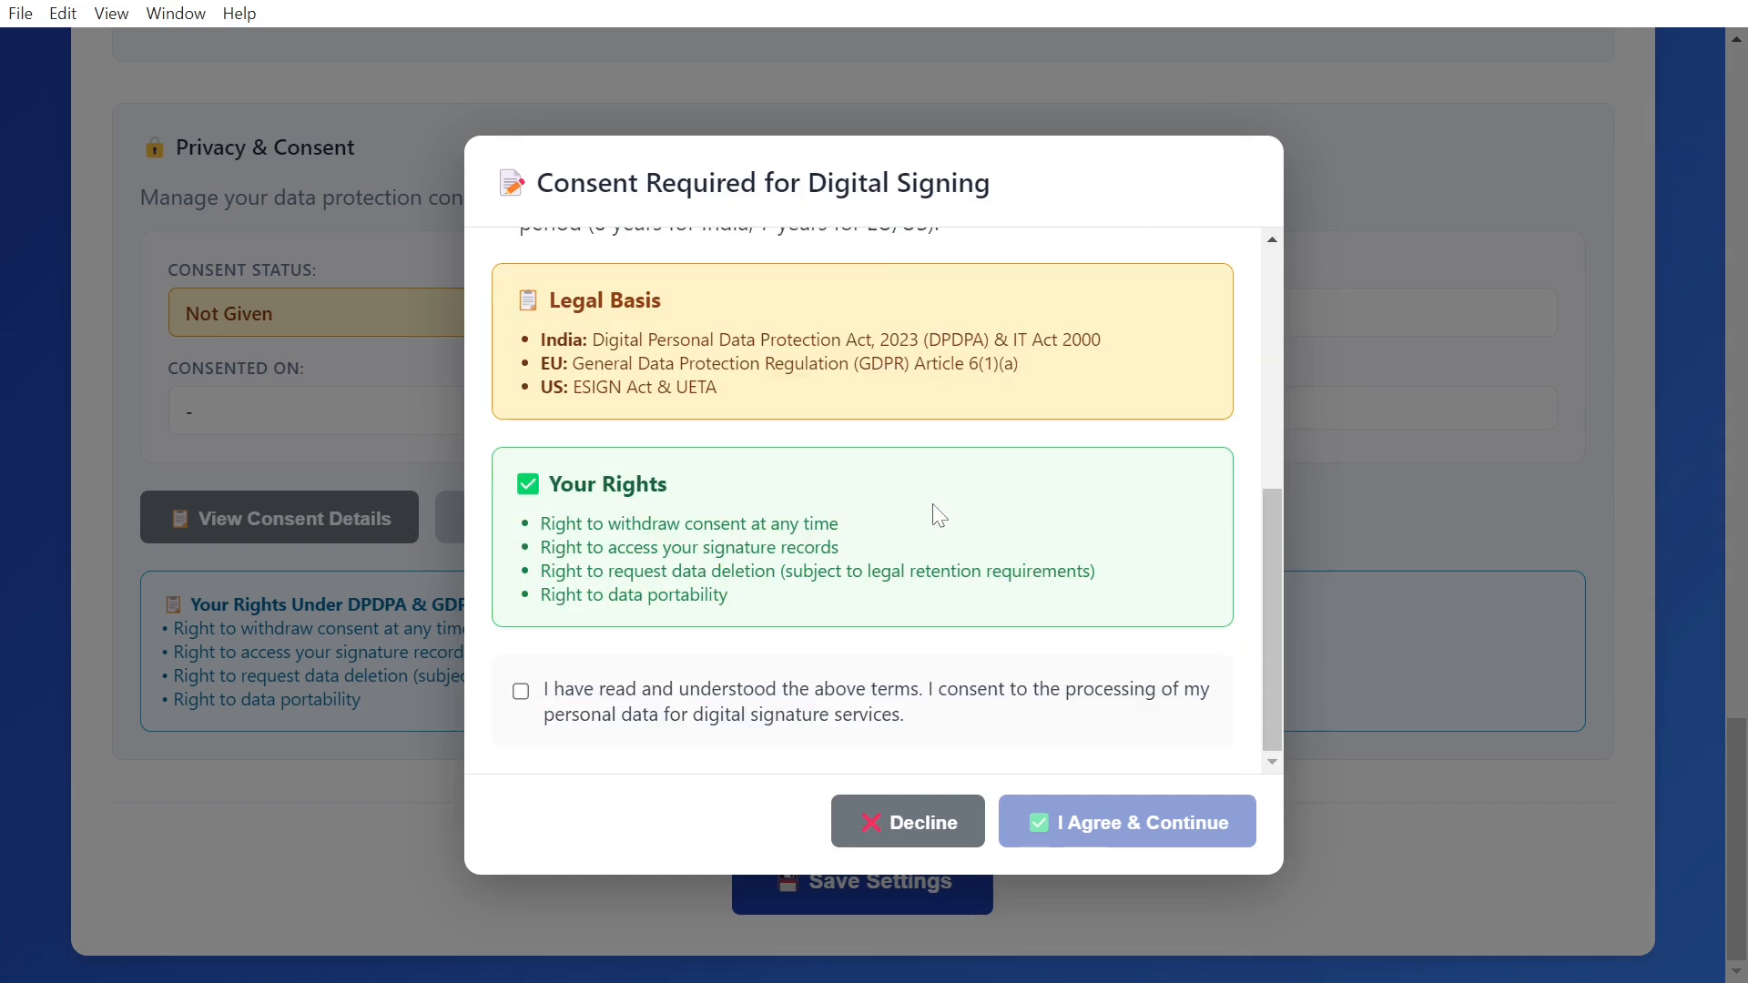
left_click(522, 692)
left_click(1131, 833)
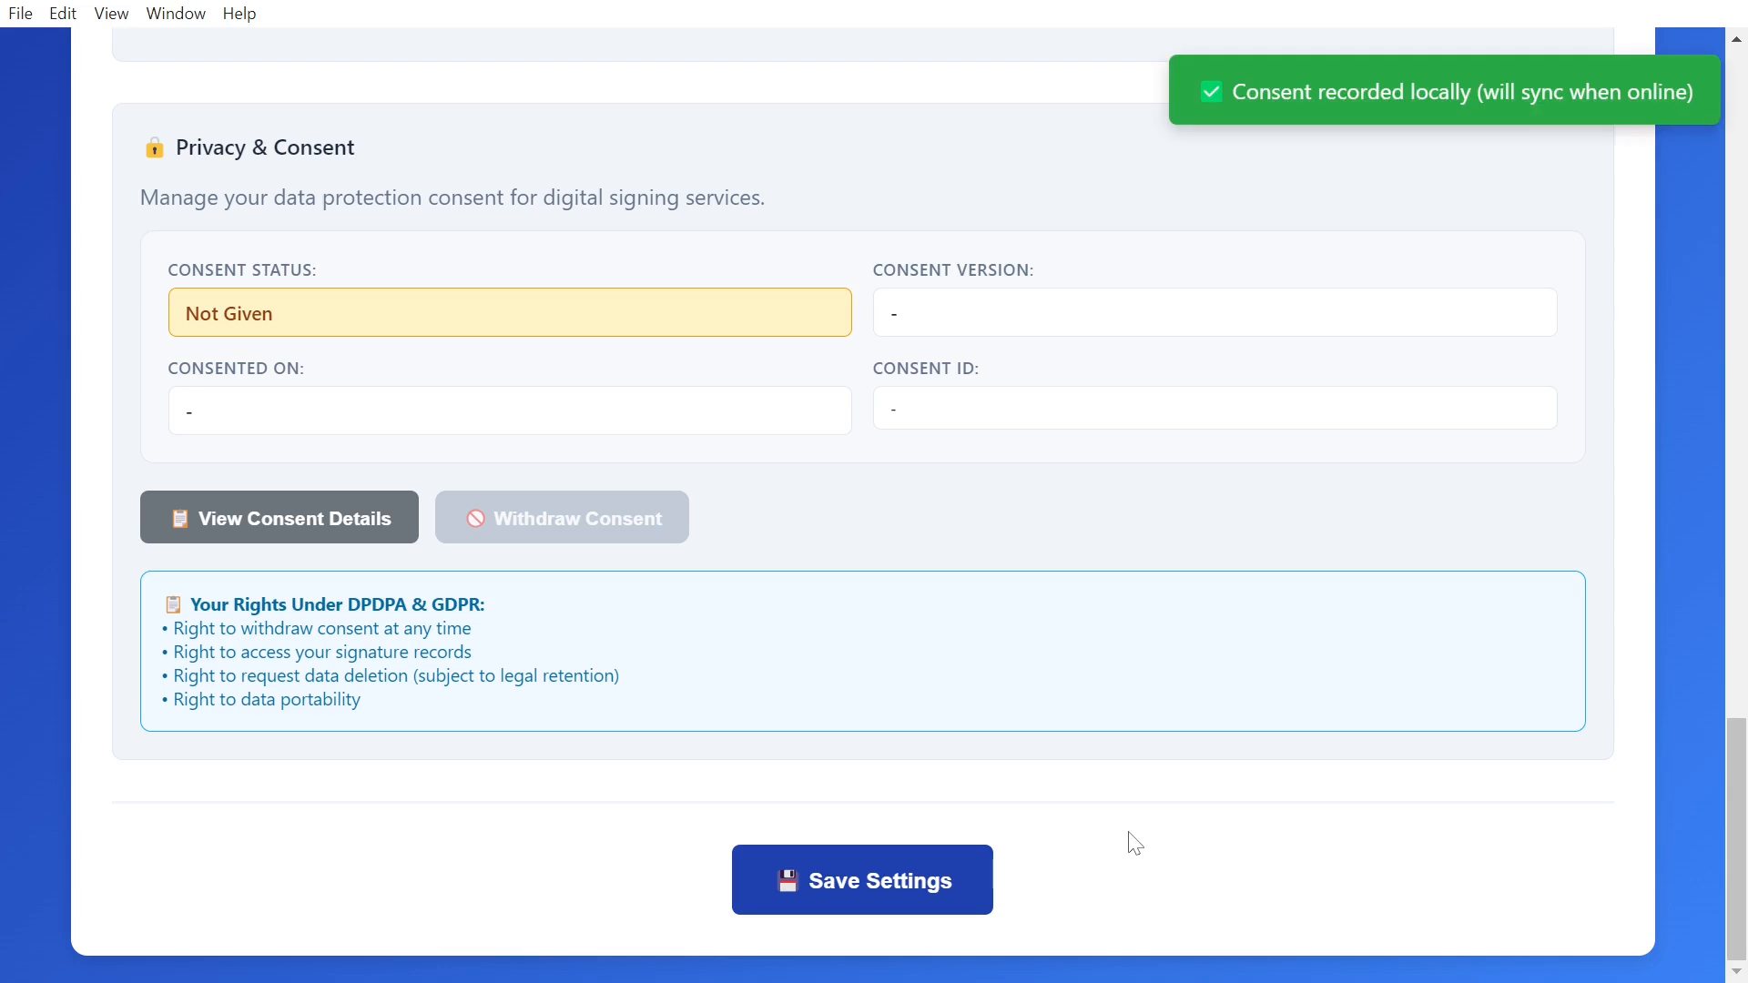
scroll(1152, 639, "up", 20)
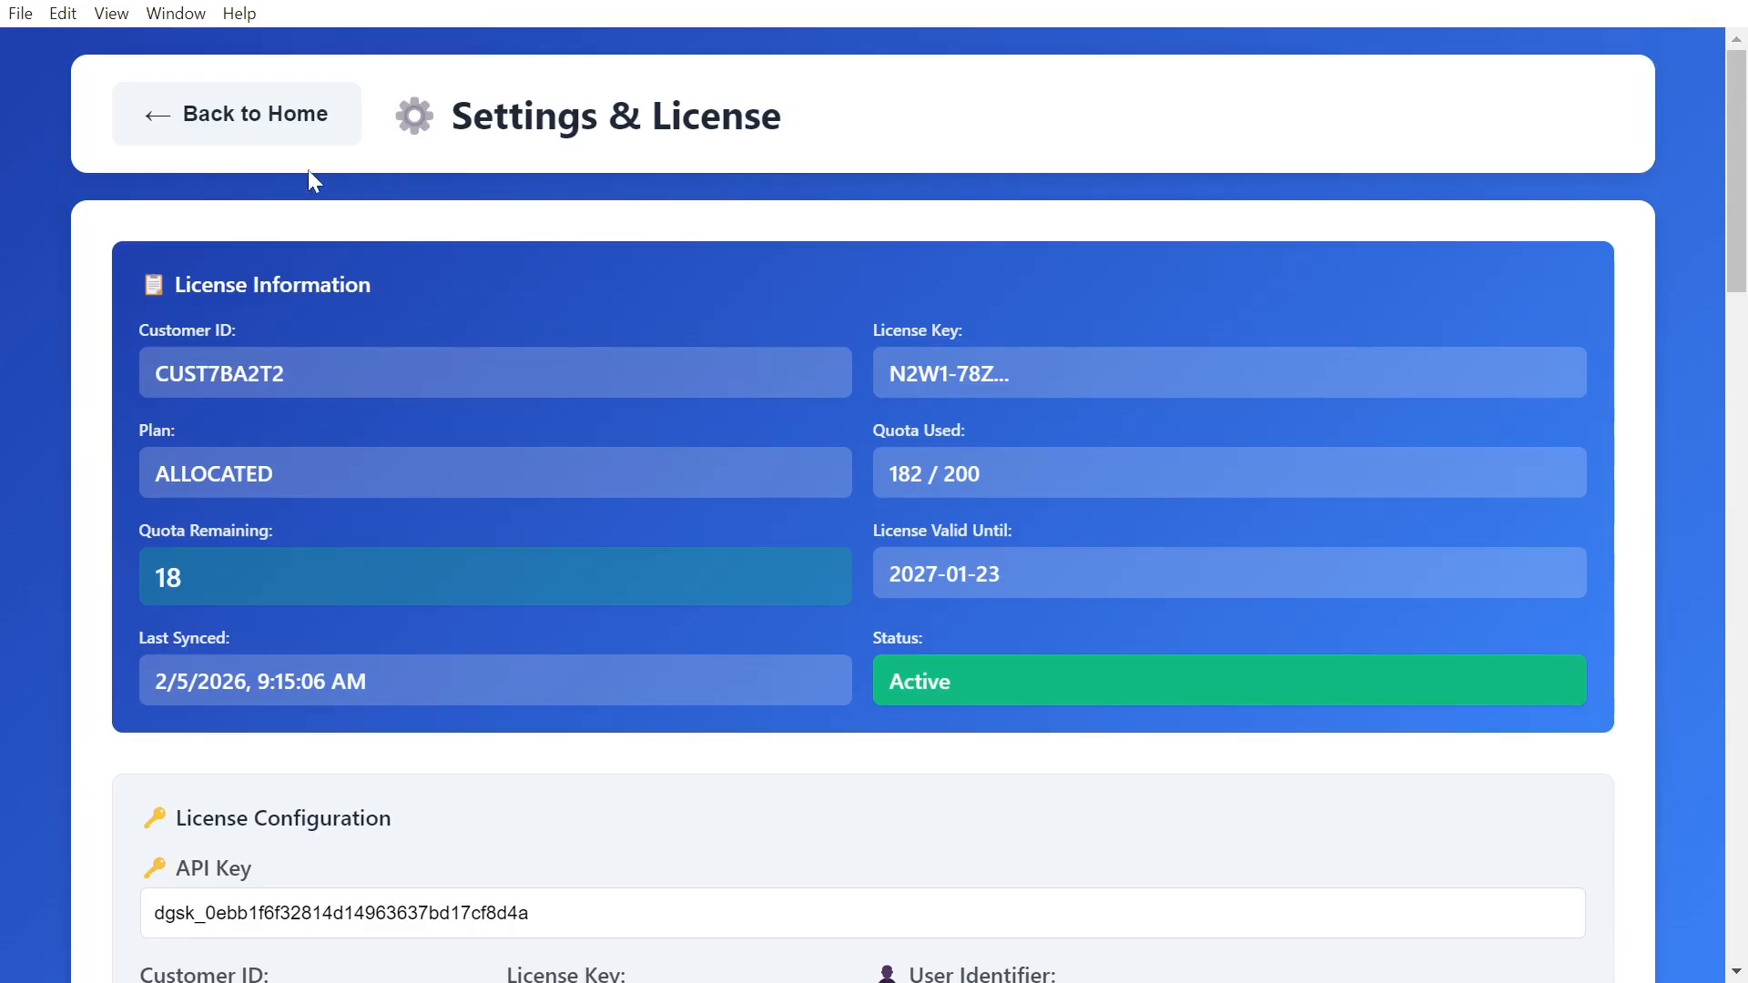
Step: Go back from Settings & License to the Choose Signing Mode home screen
left_click(239, 133)
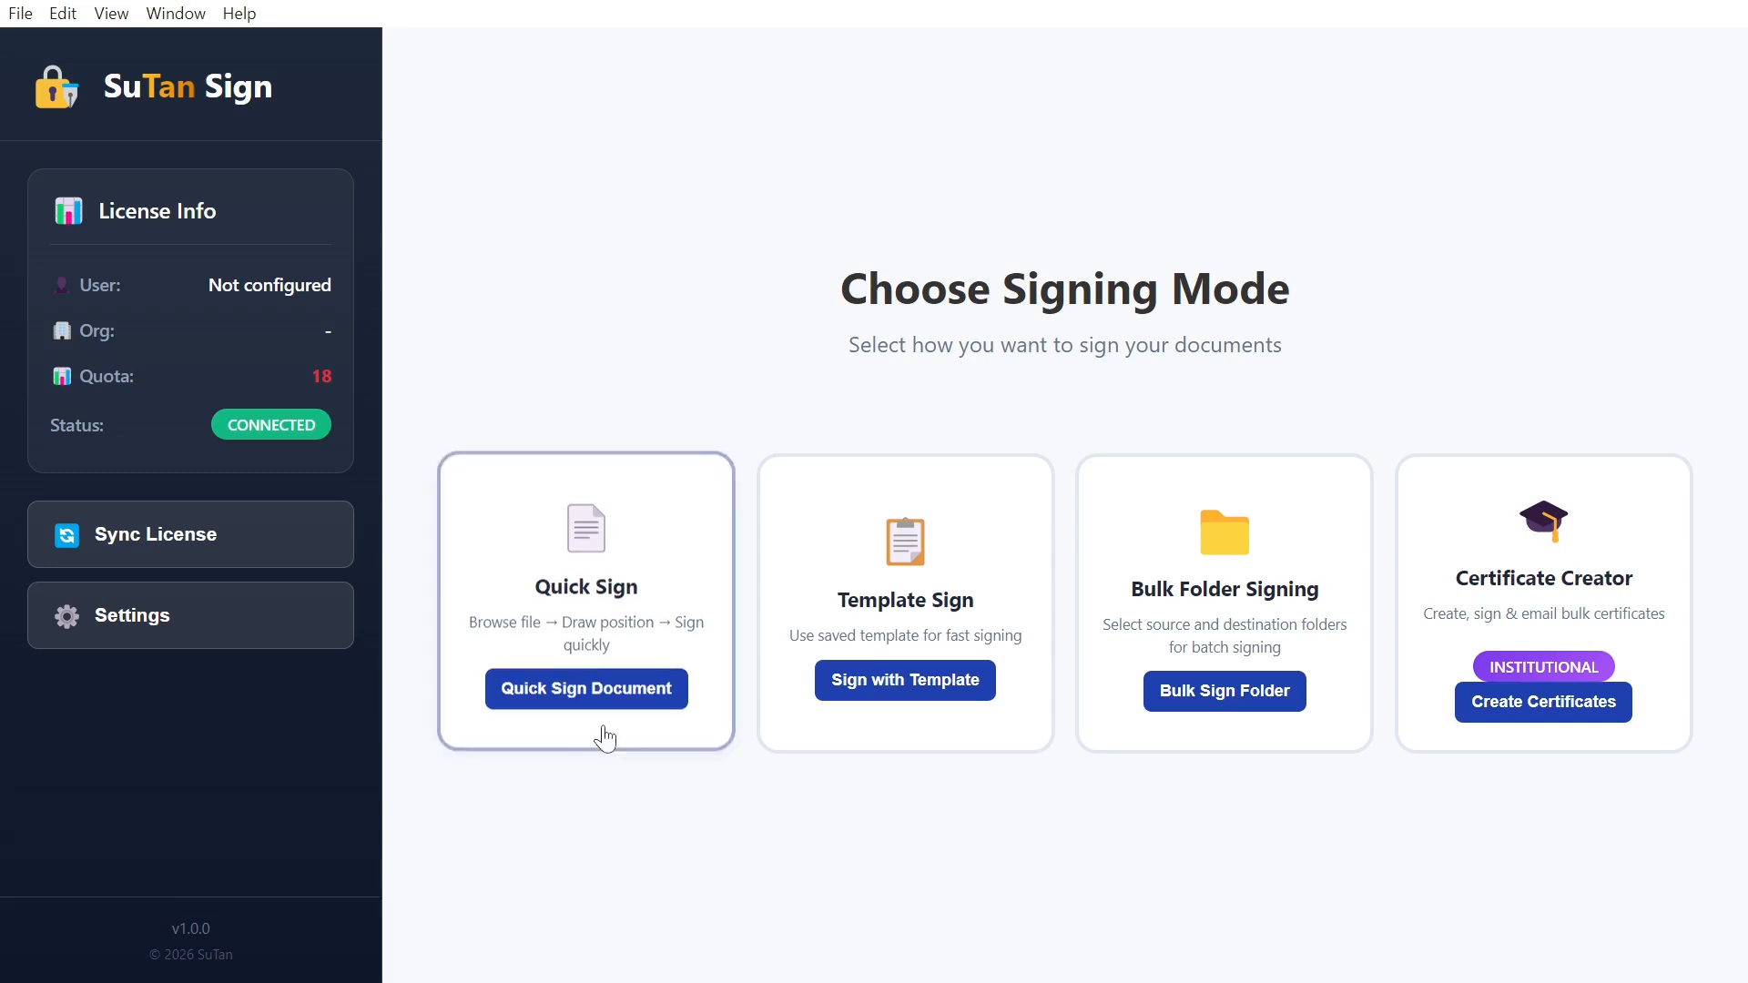
Step: Quick-sign test new.pdf with a signature area drawn over page 1's signature box
left_click(605, 690)
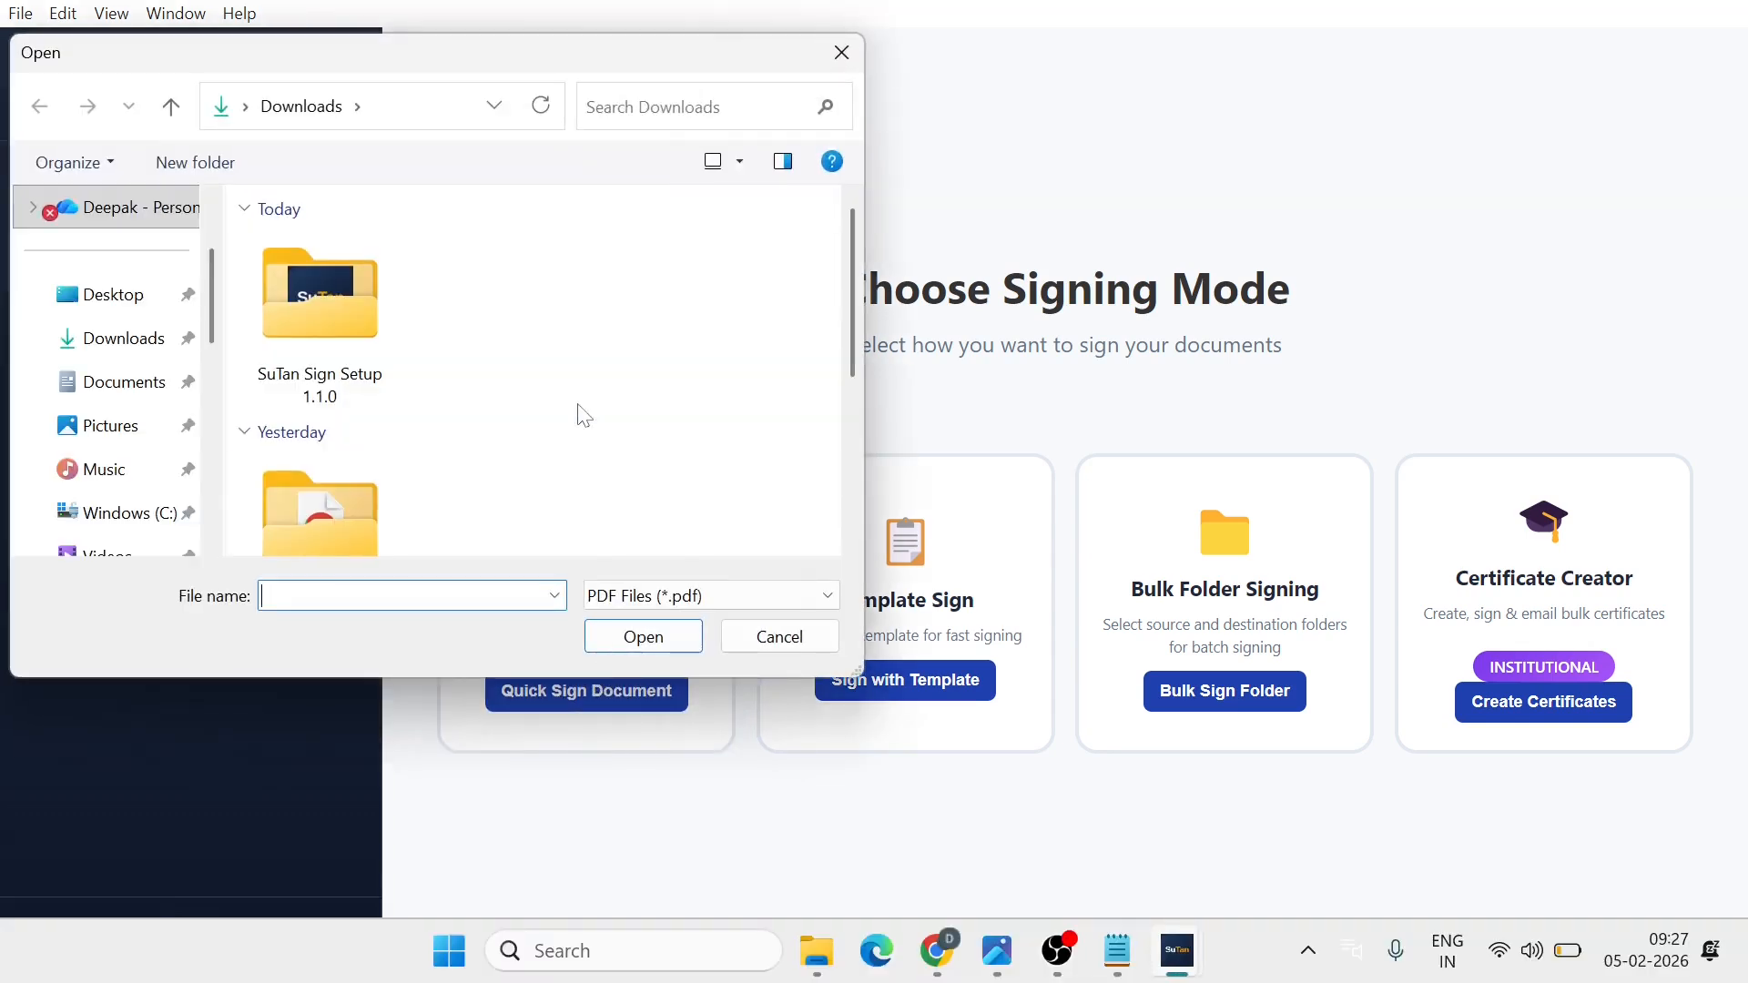
scroll(578, 410, "down", 3)
left_click(521, 523)
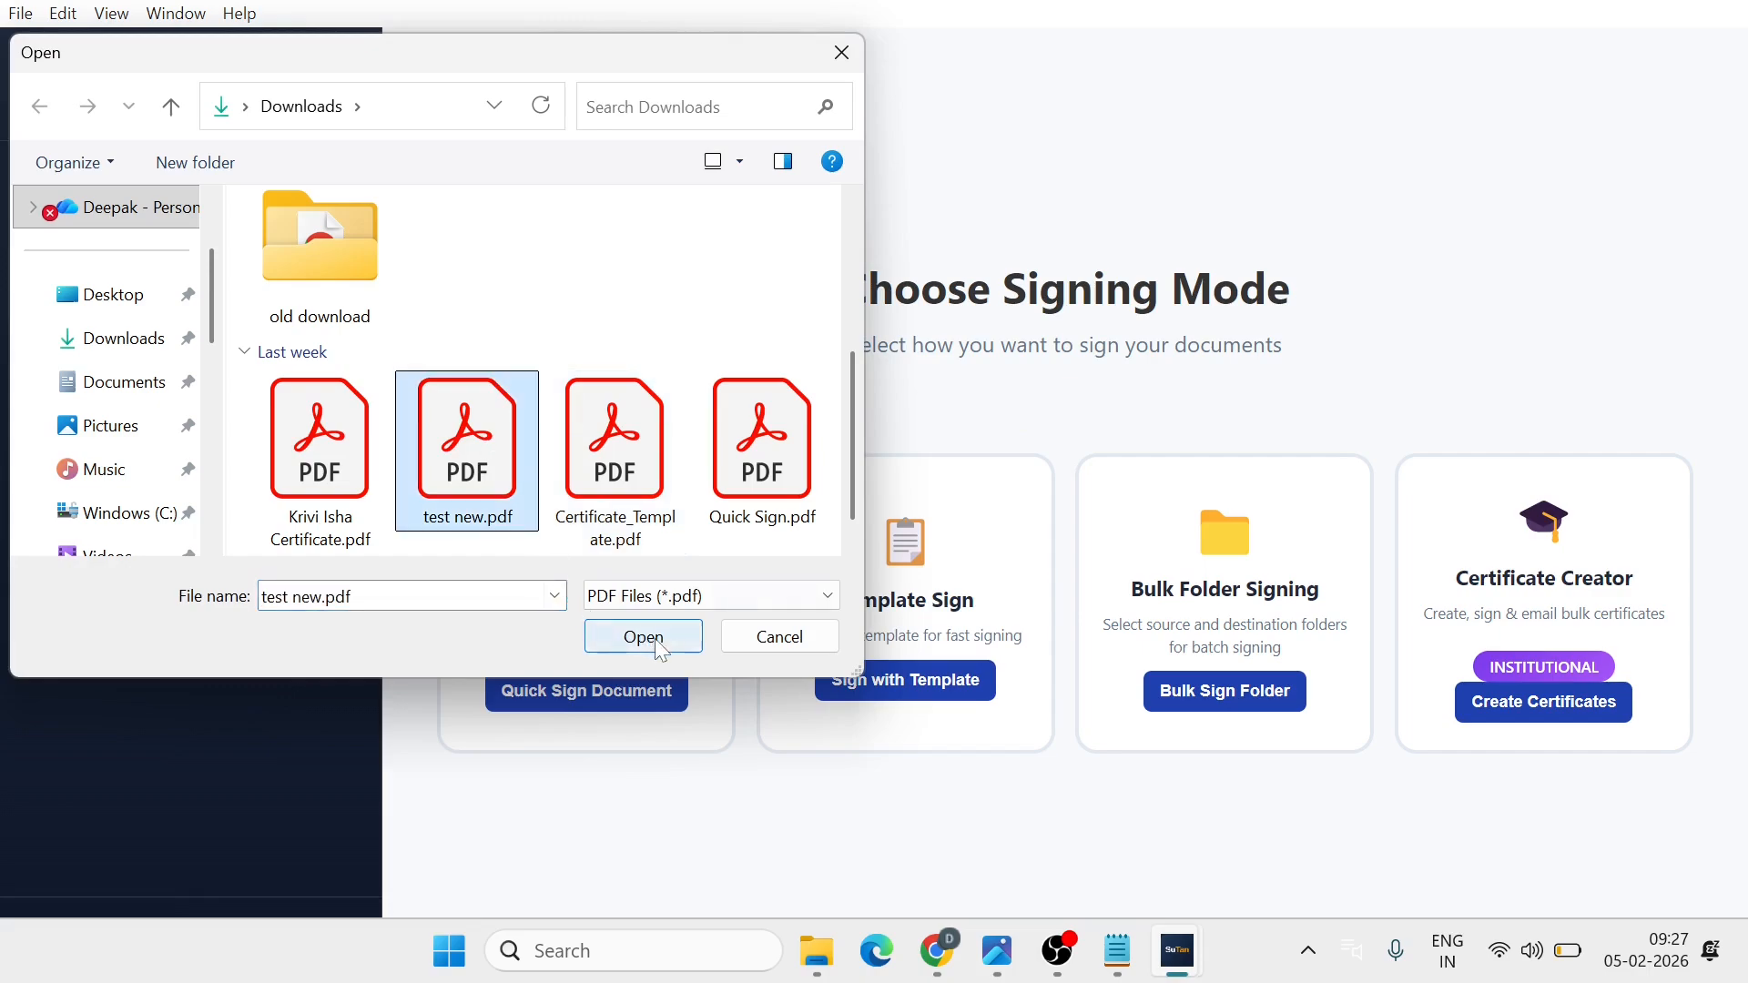
left_click(652, 638)
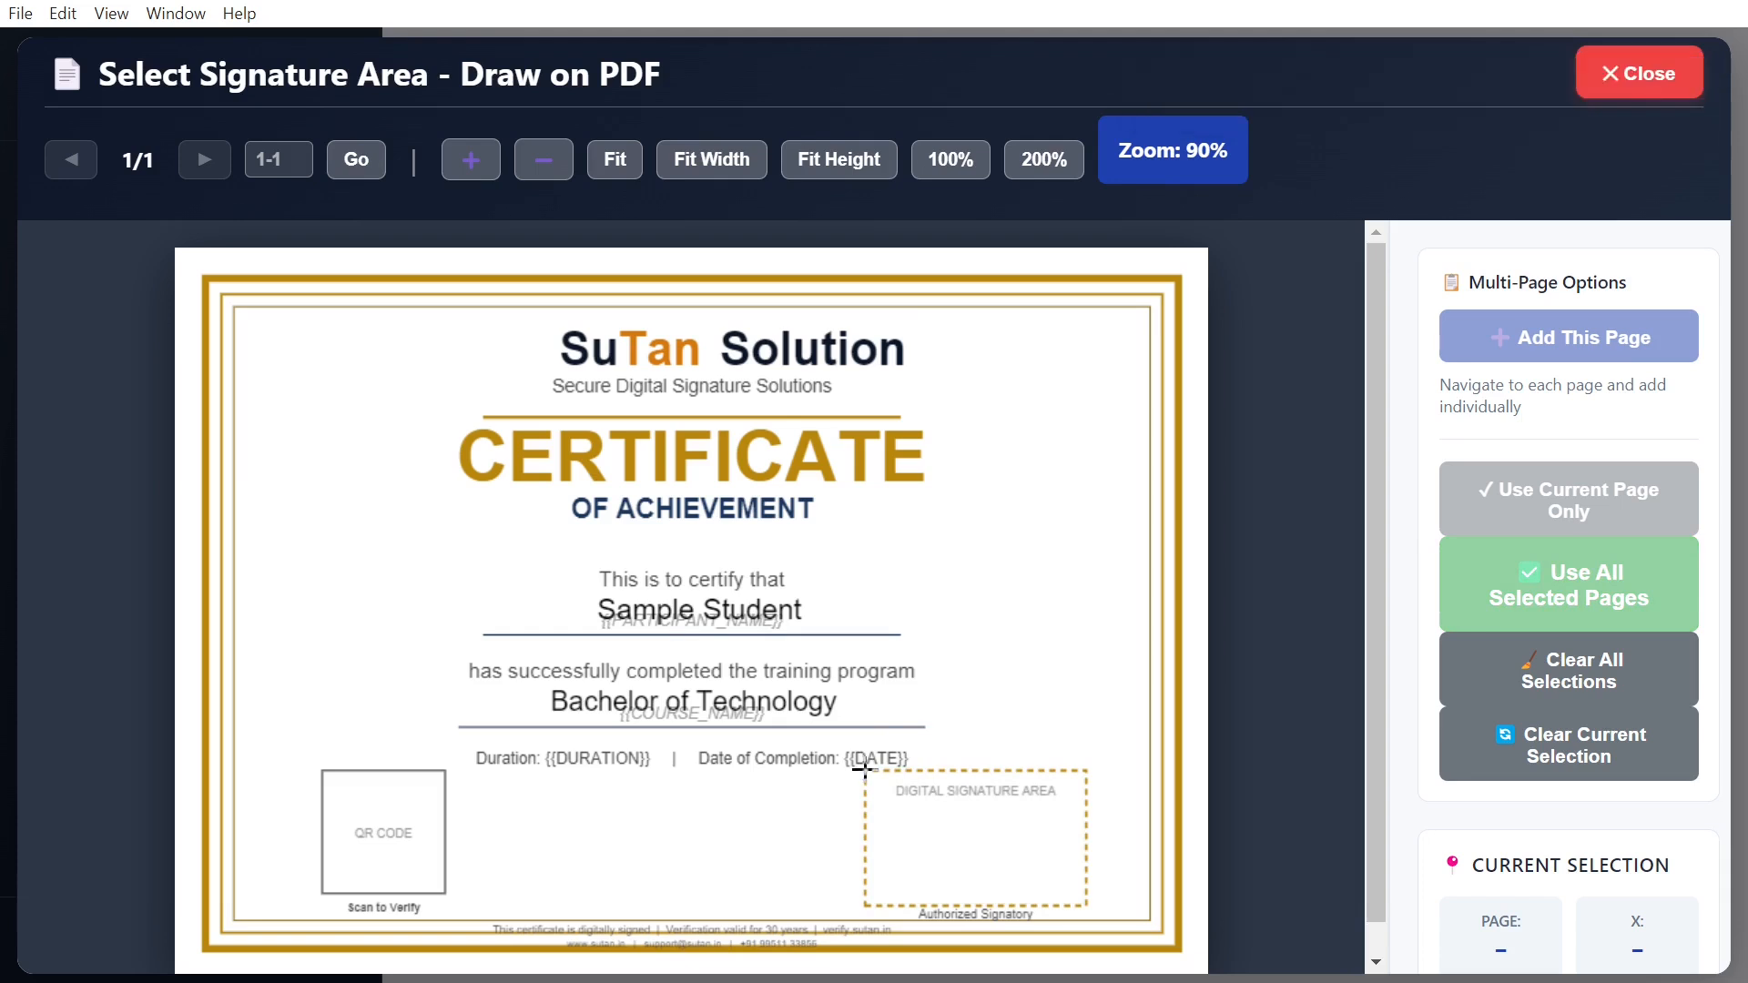
left_click_drag(864, 769, 1092, 908)
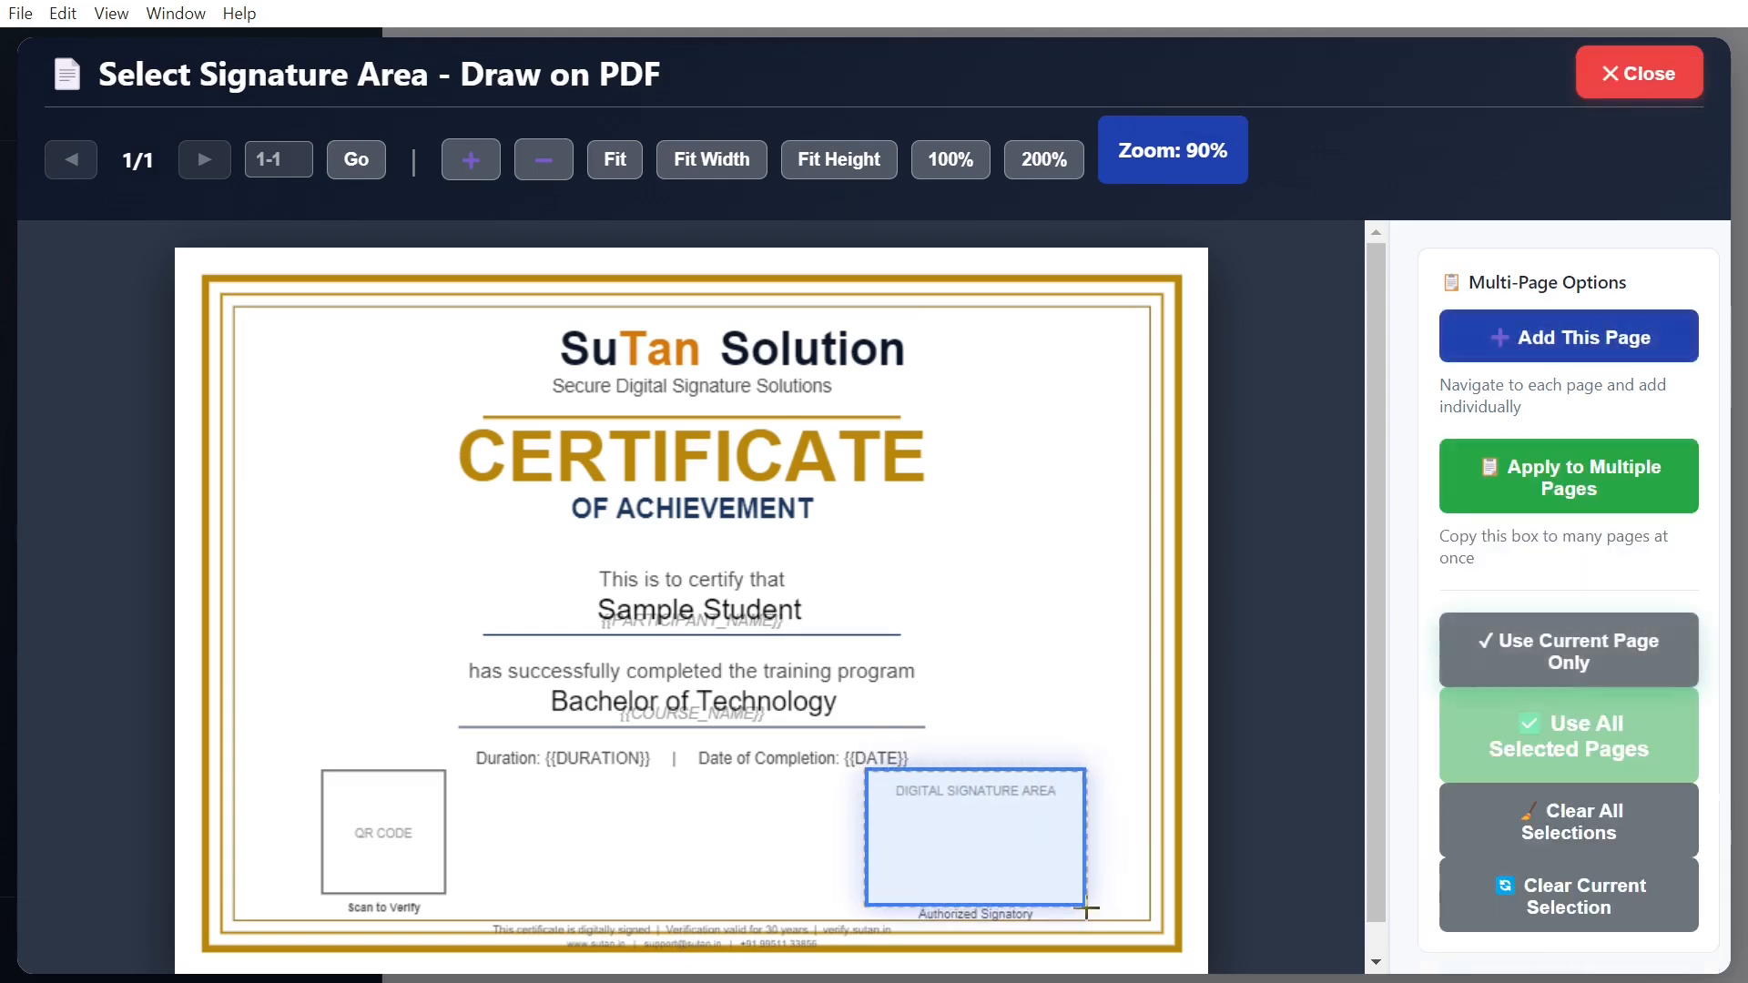
left_click(1598, 346)
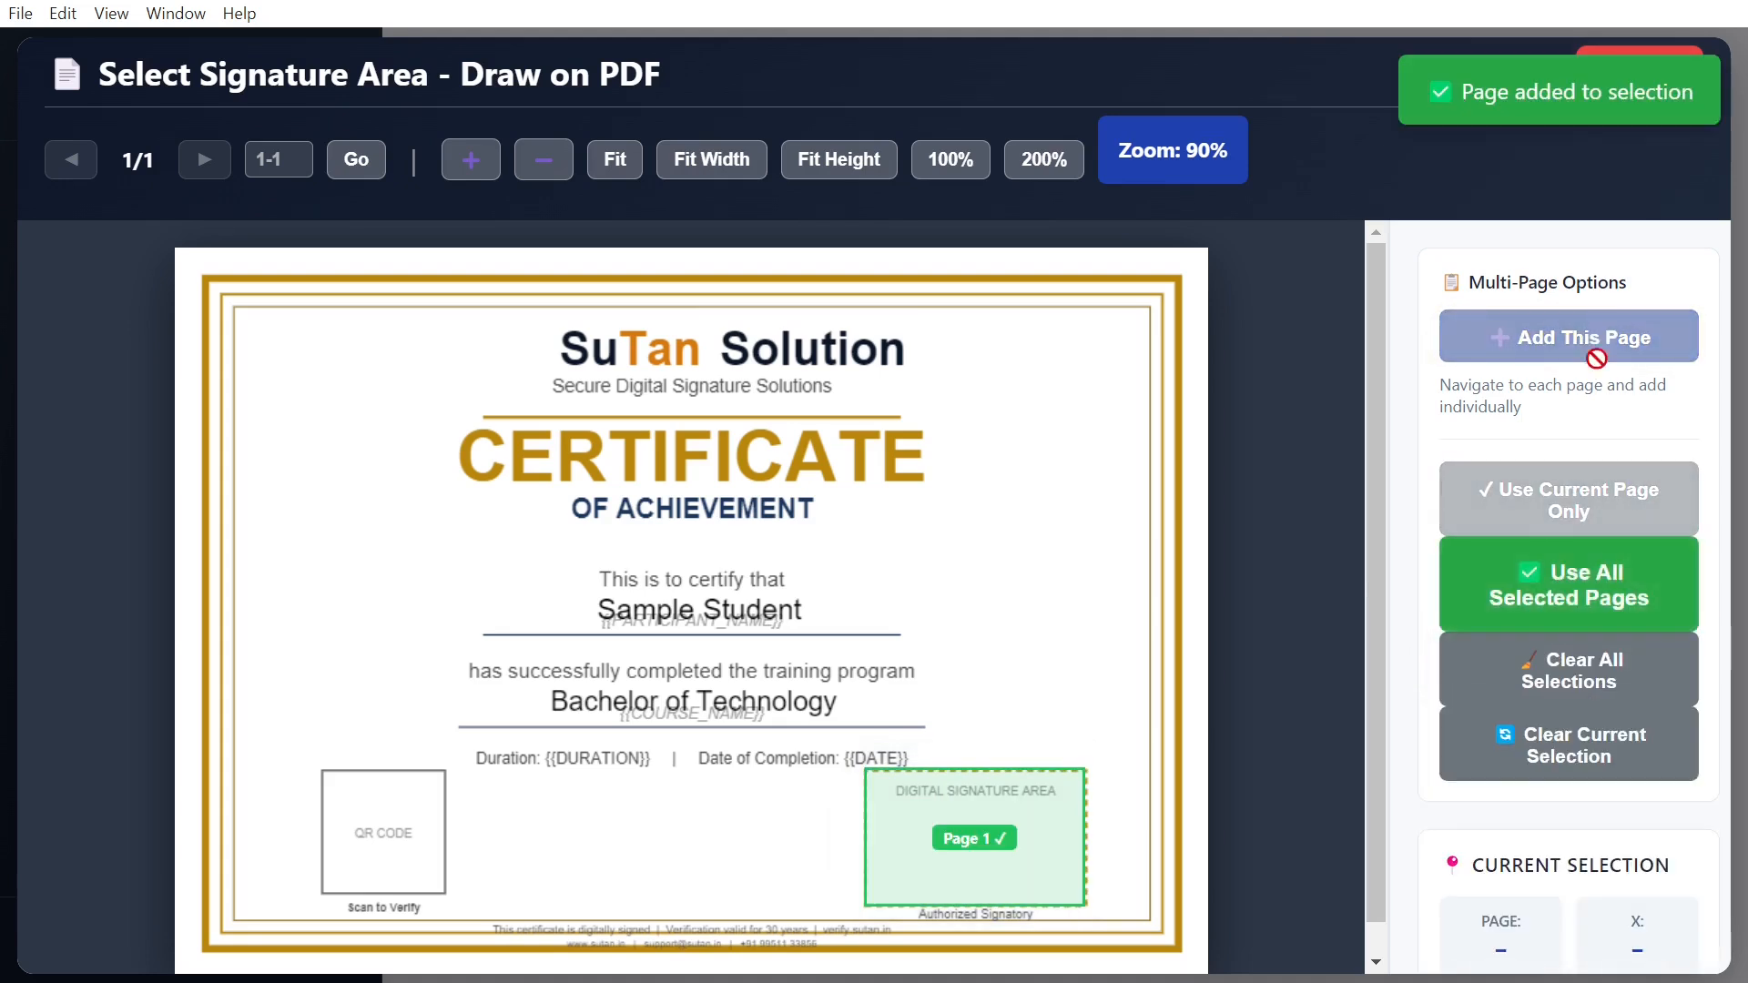
left_click(1600, 598)
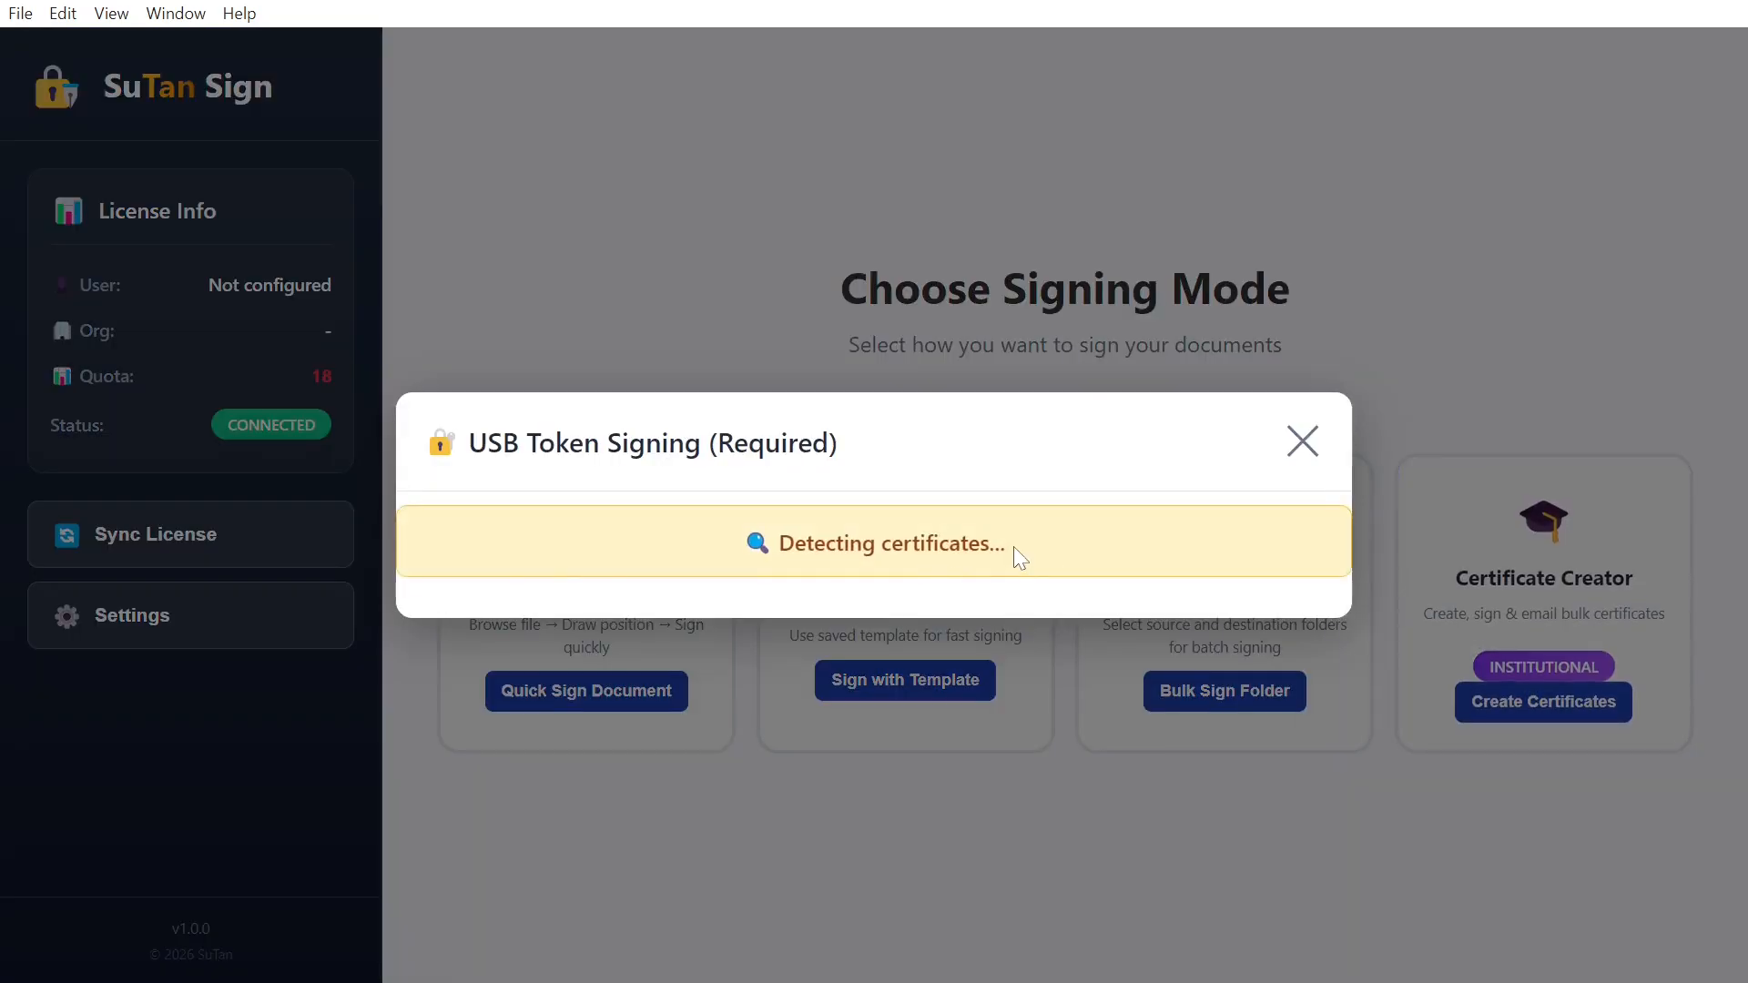
Step: Sign with the USB token certificate, logging in with the token PIN
scroll(1017, 557, "down", 7)
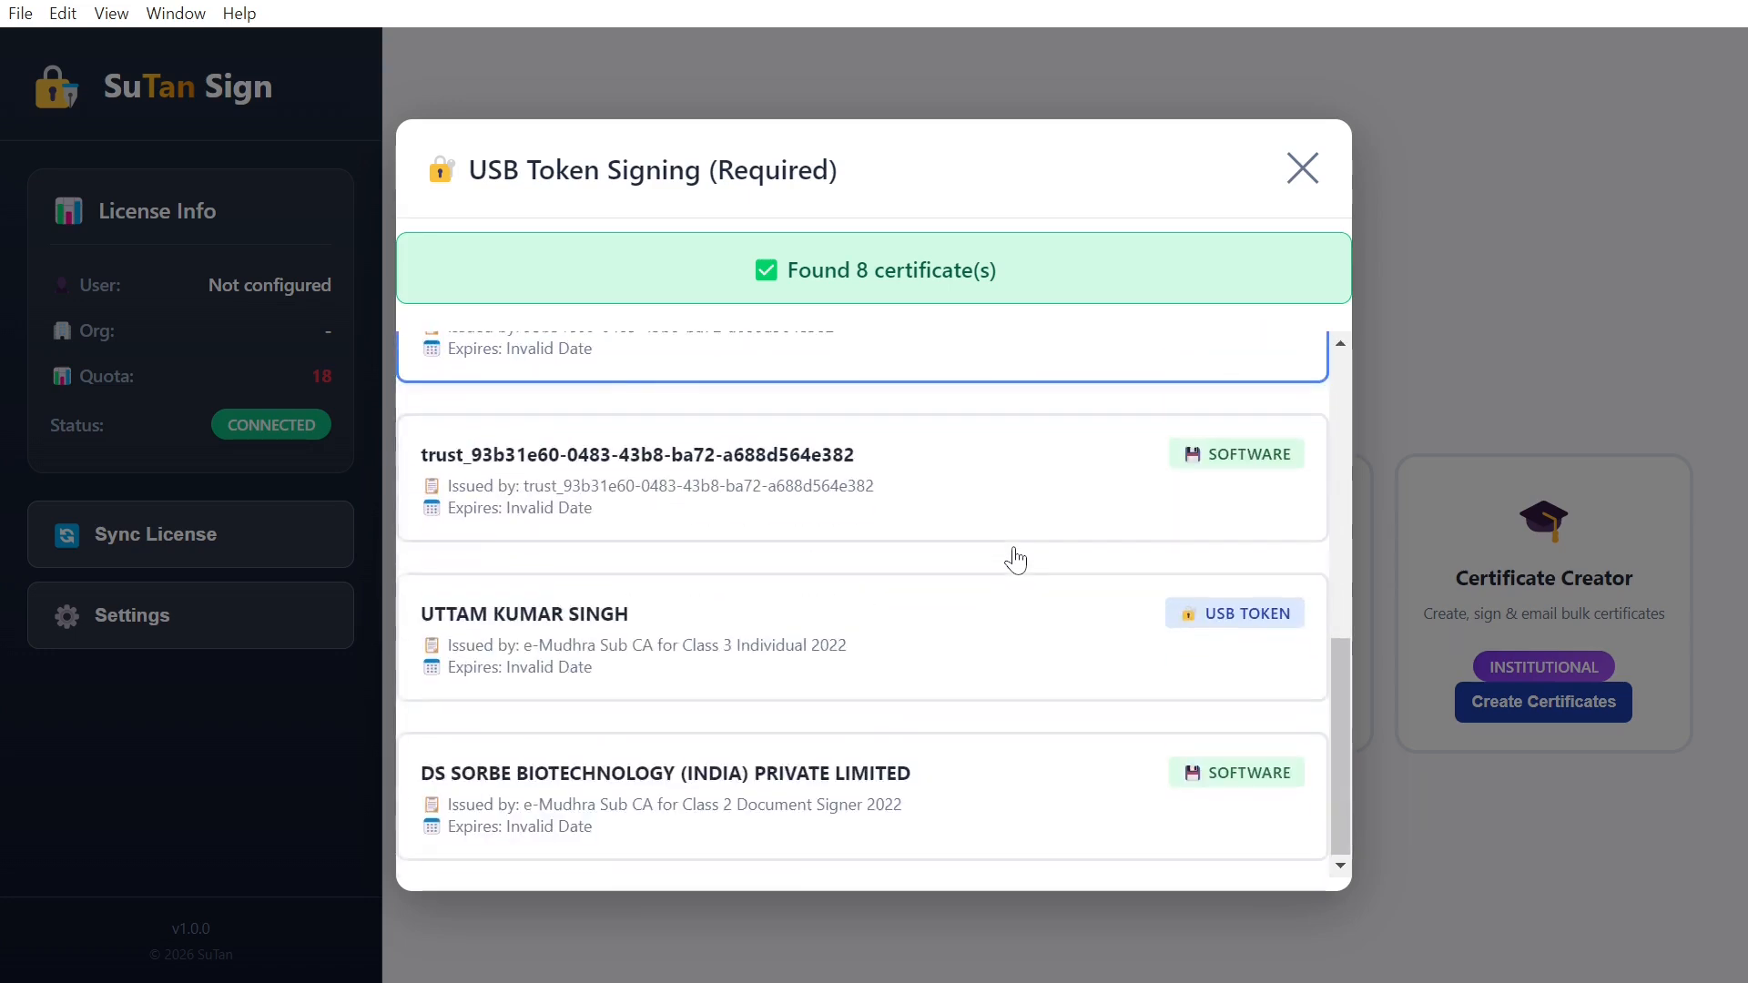
left_click(787, 648)
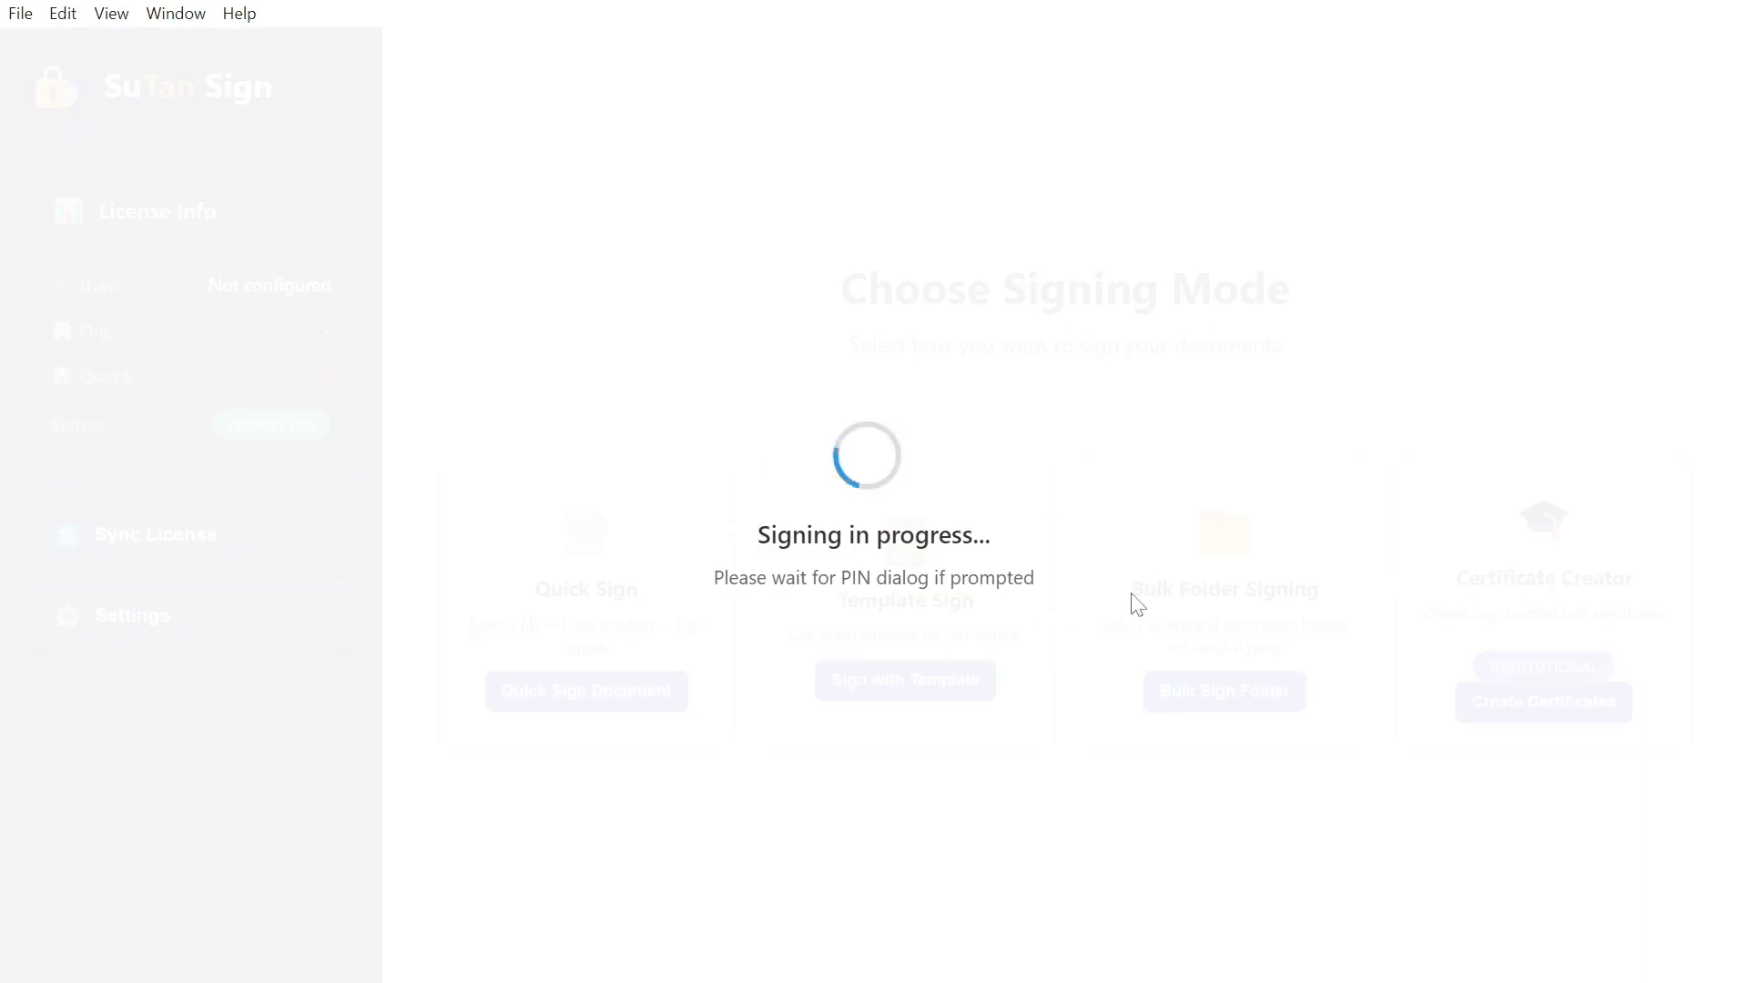
type("*********")
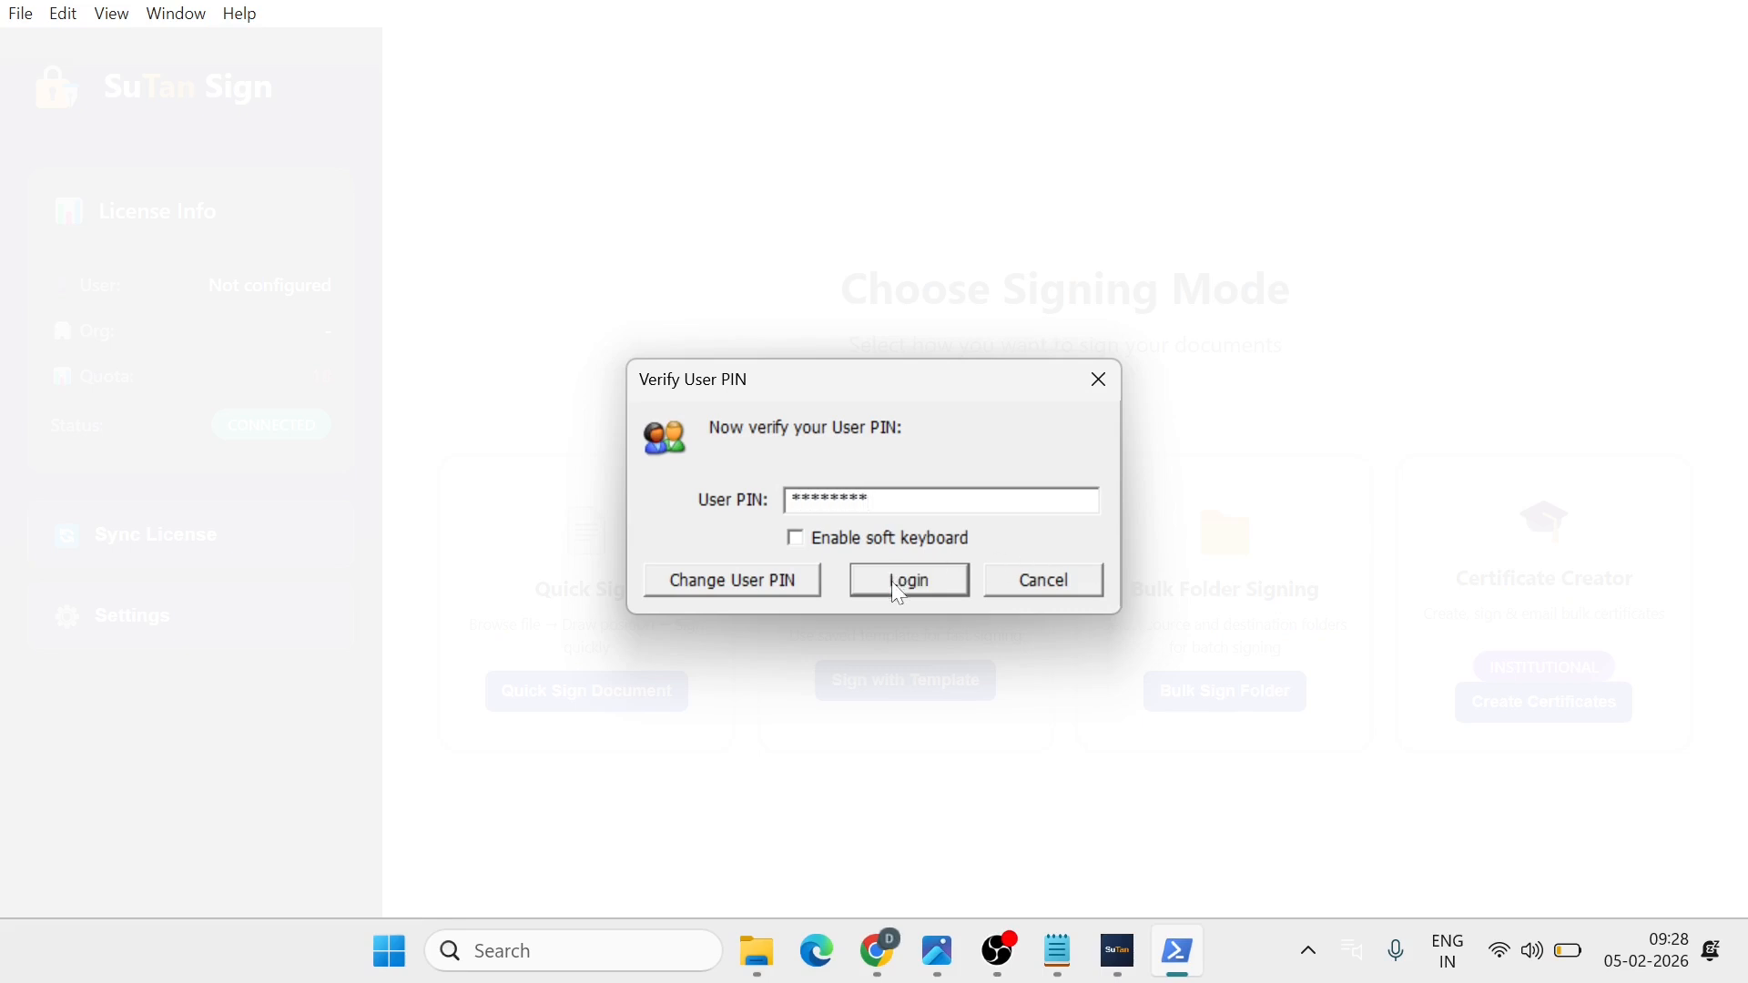
left_click(899, 592)
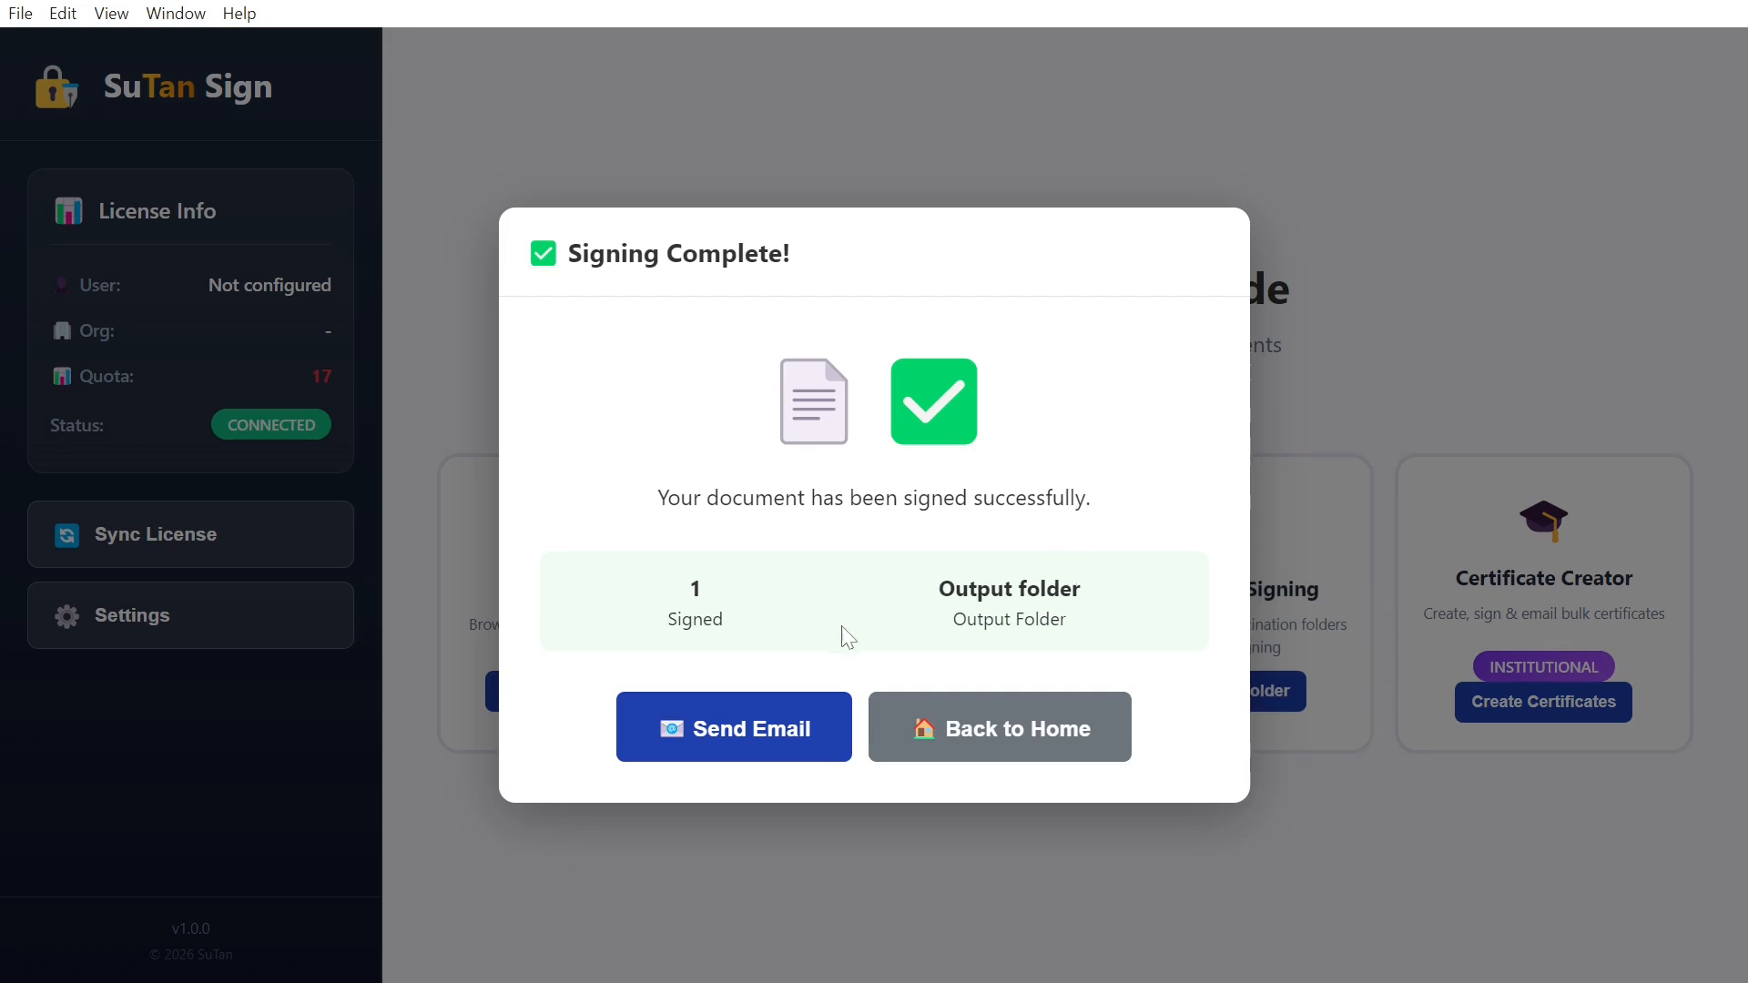
Step: Open the Send Signed Document form for test new_signed.pdf and look over its fields
left_click(751, 733)
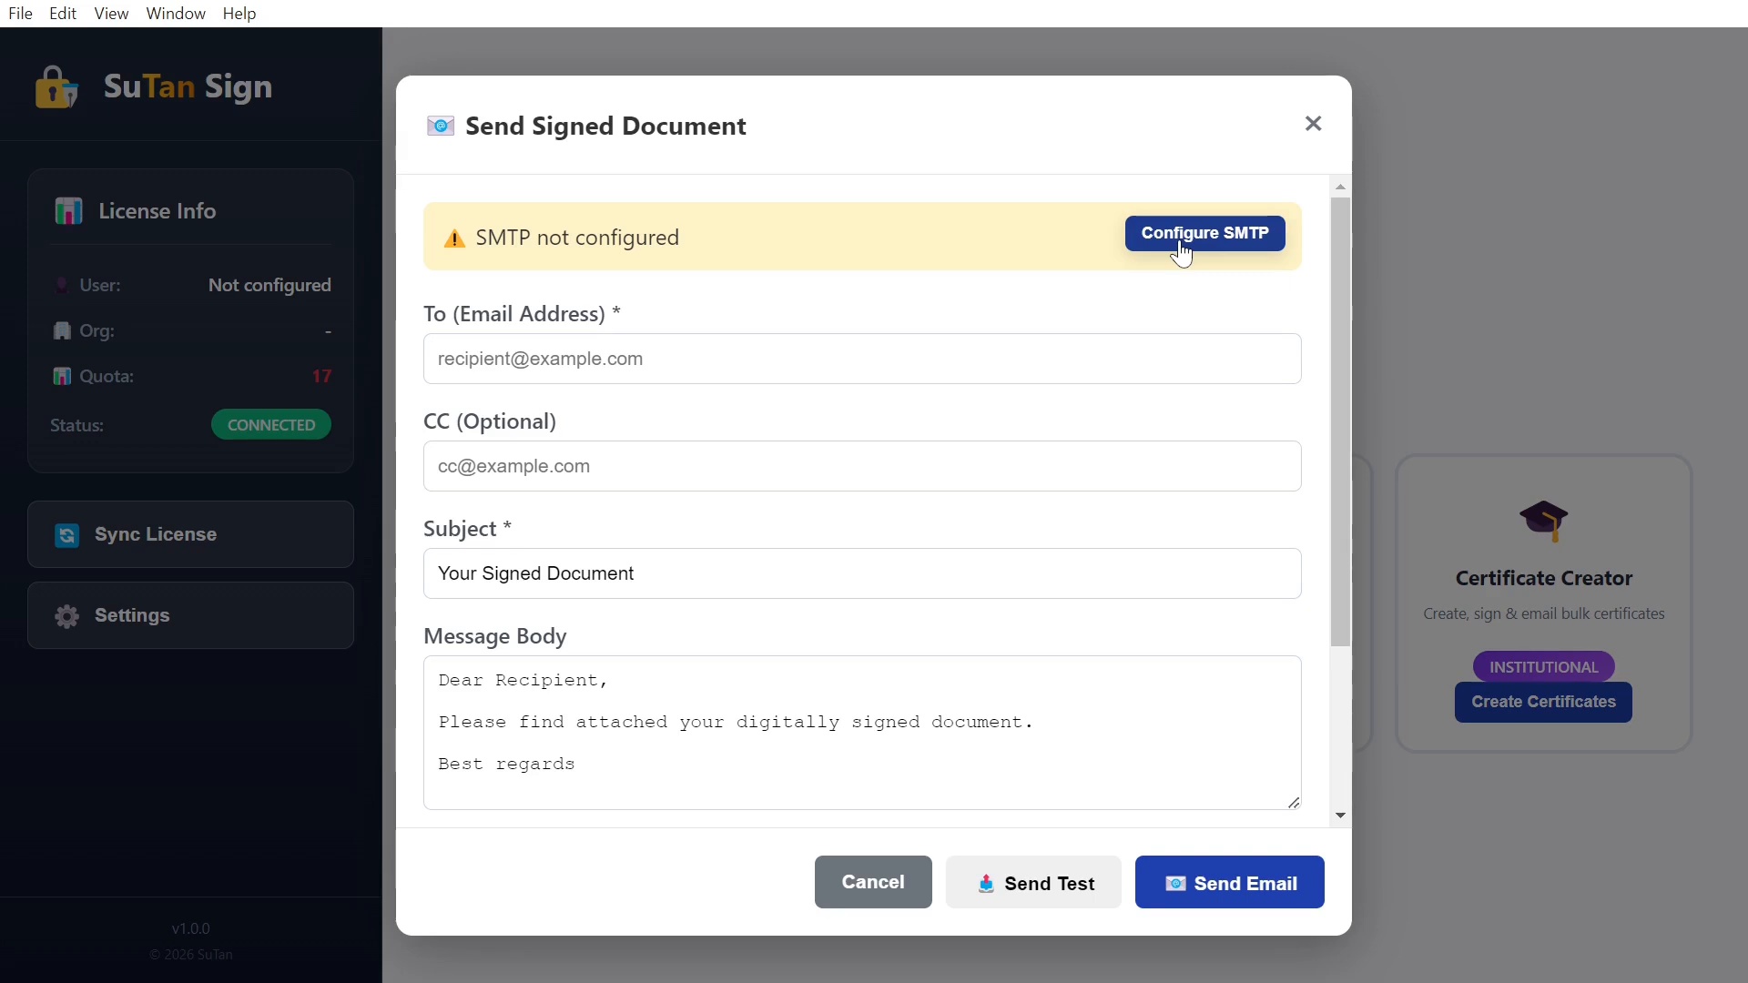
scroll(874, 497, "down", 3)
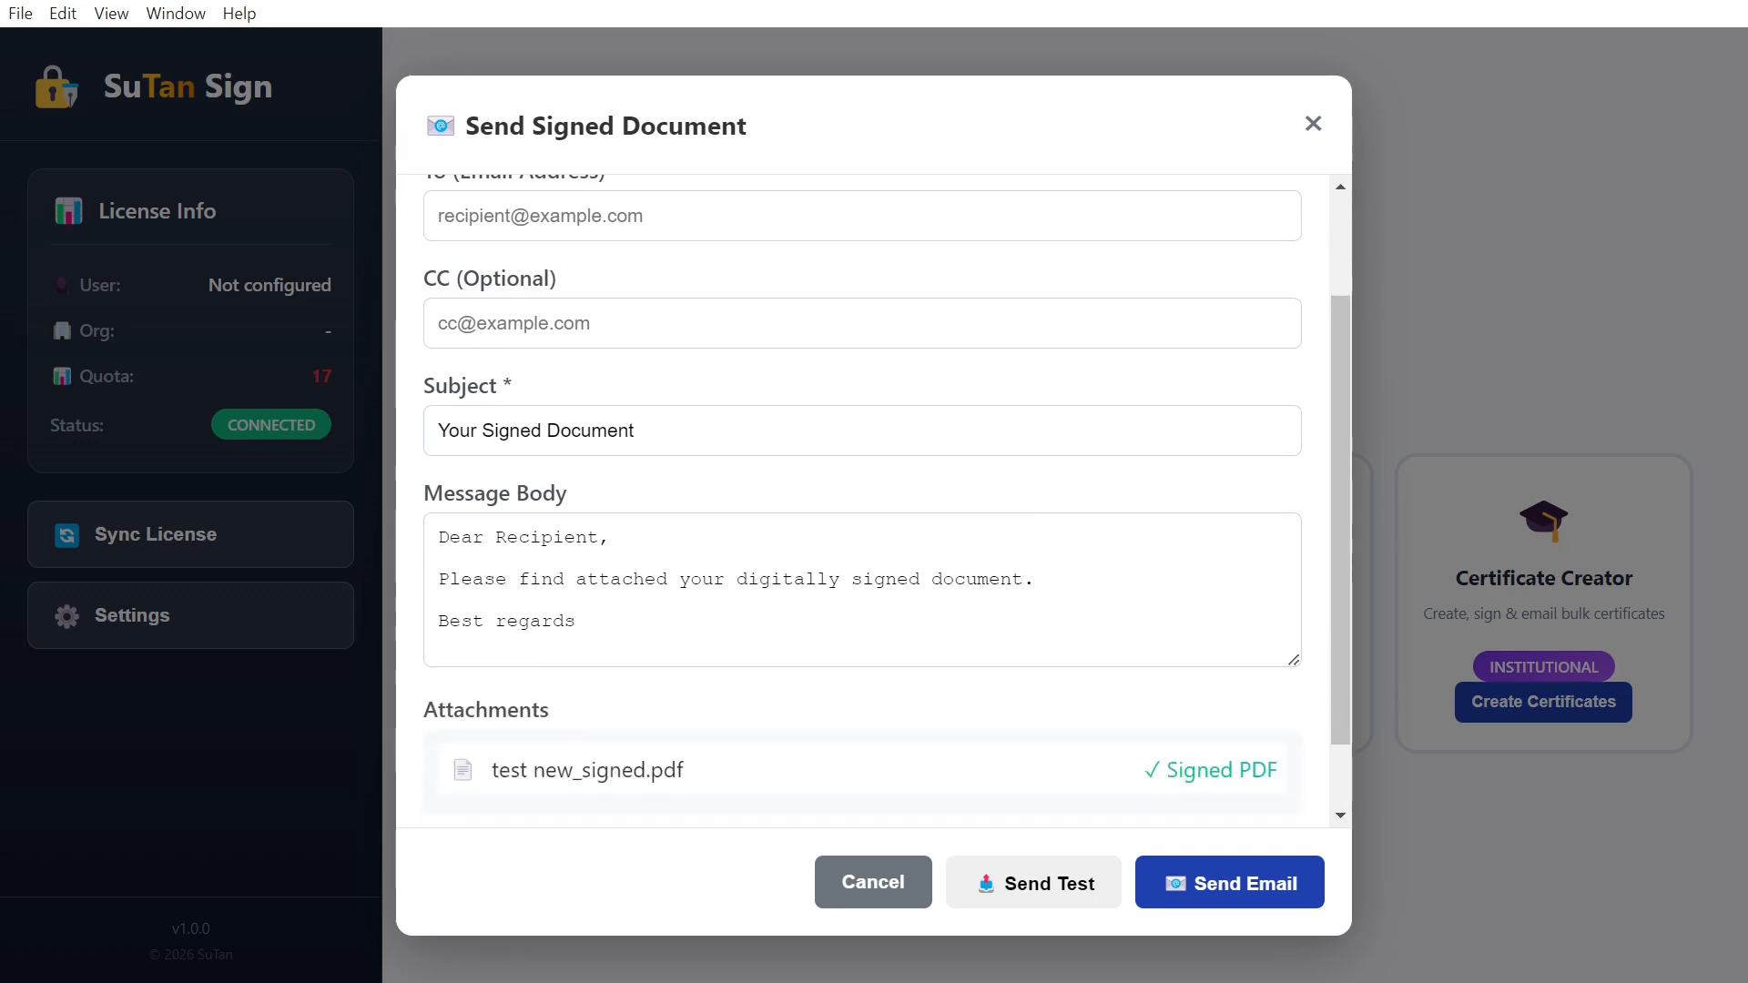
scroll(874, 498, "up", 3)
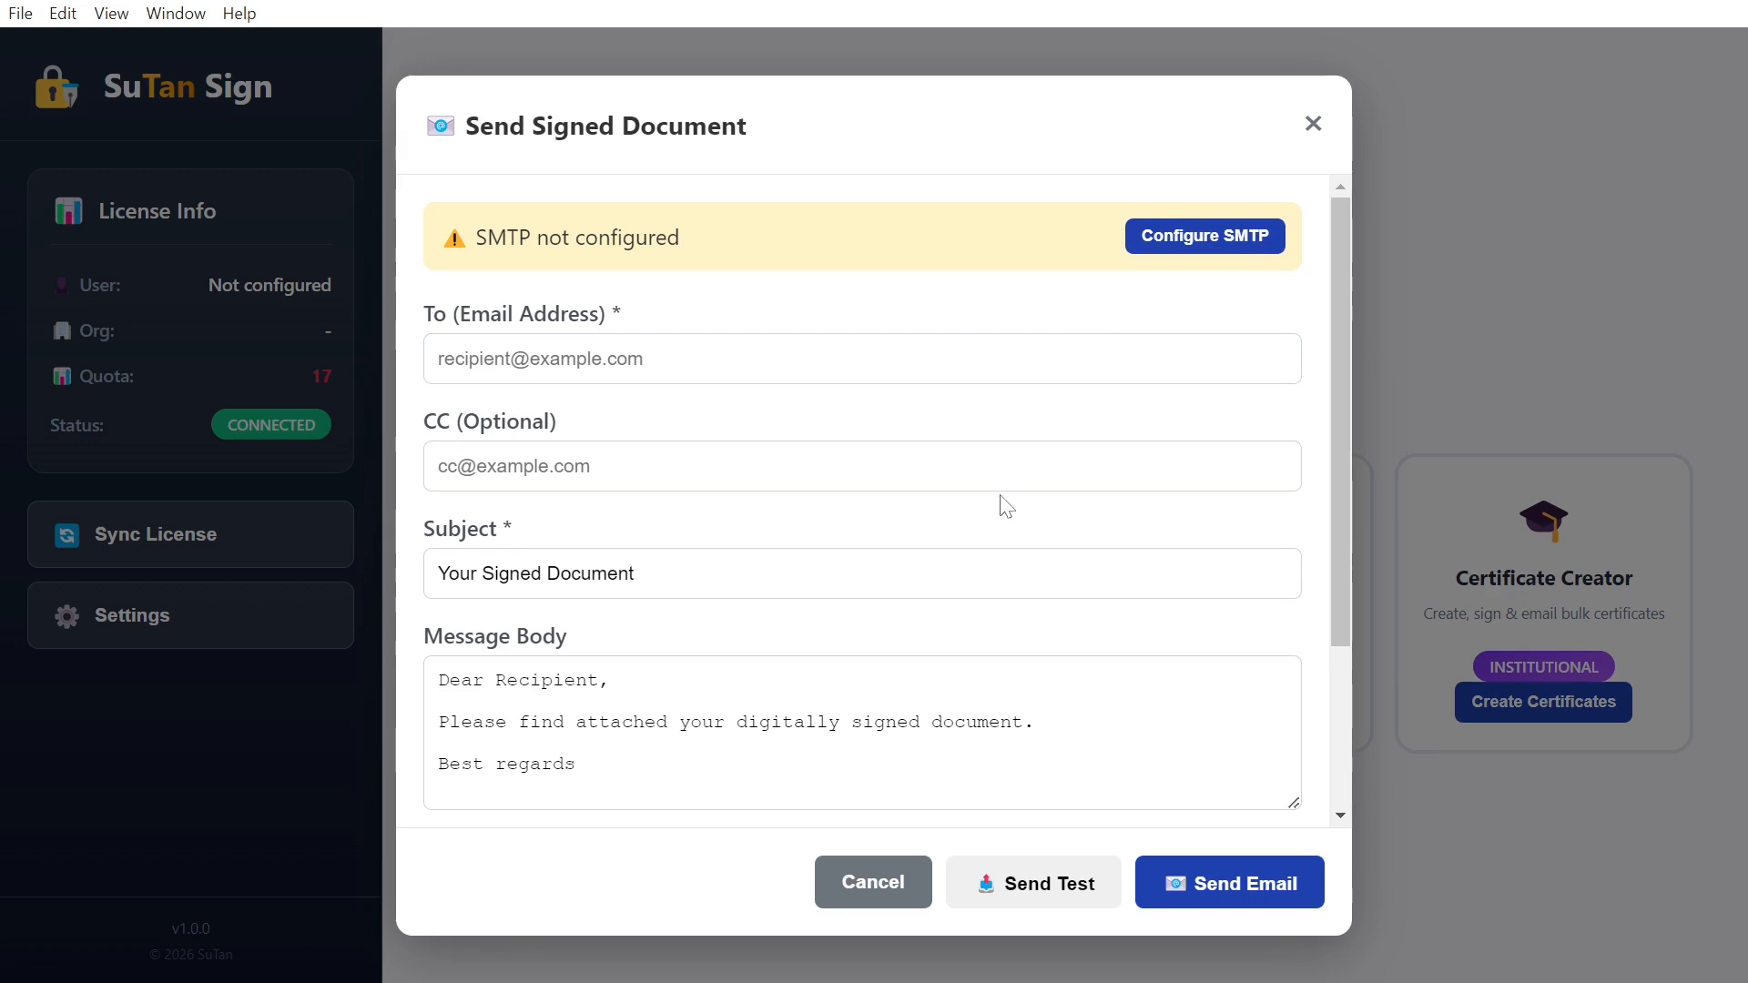
scroll(999, 504, "down", 2)
scroll(1001, 504, "up", 2)
key("Tab")
Step: Configure Gmail SMTP with the sender's address and app password, and save it
left_click(1202, 235)
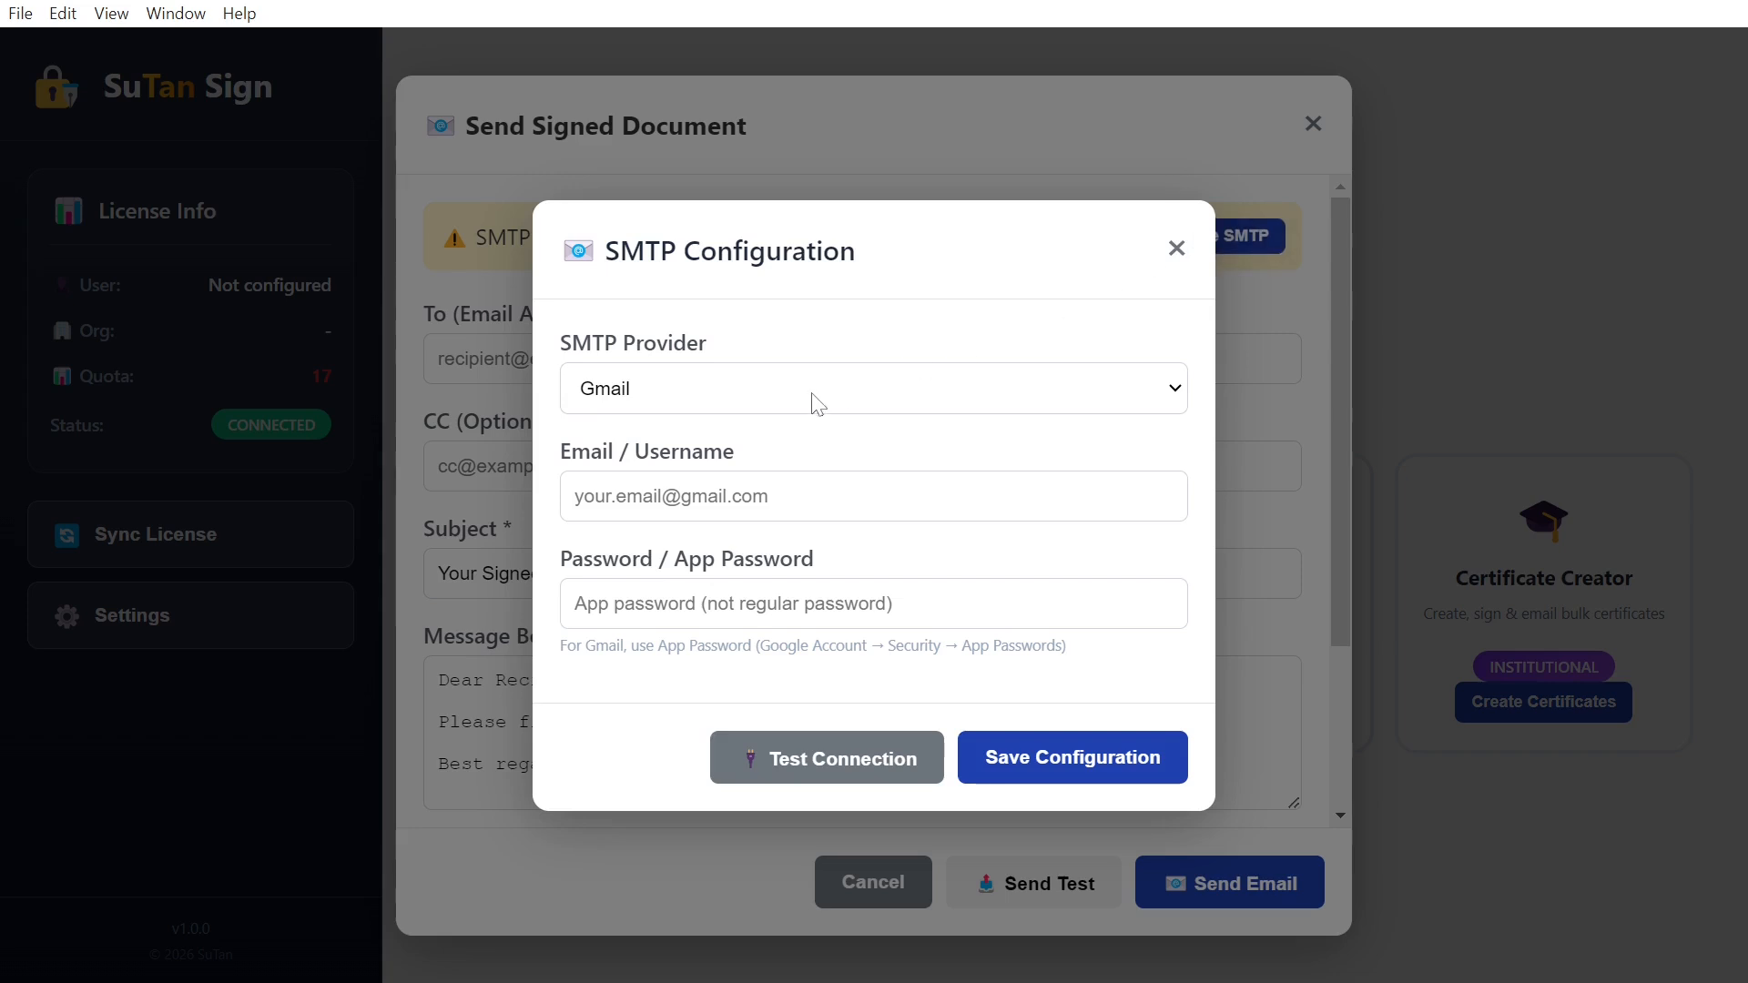
left_click(983, 396)
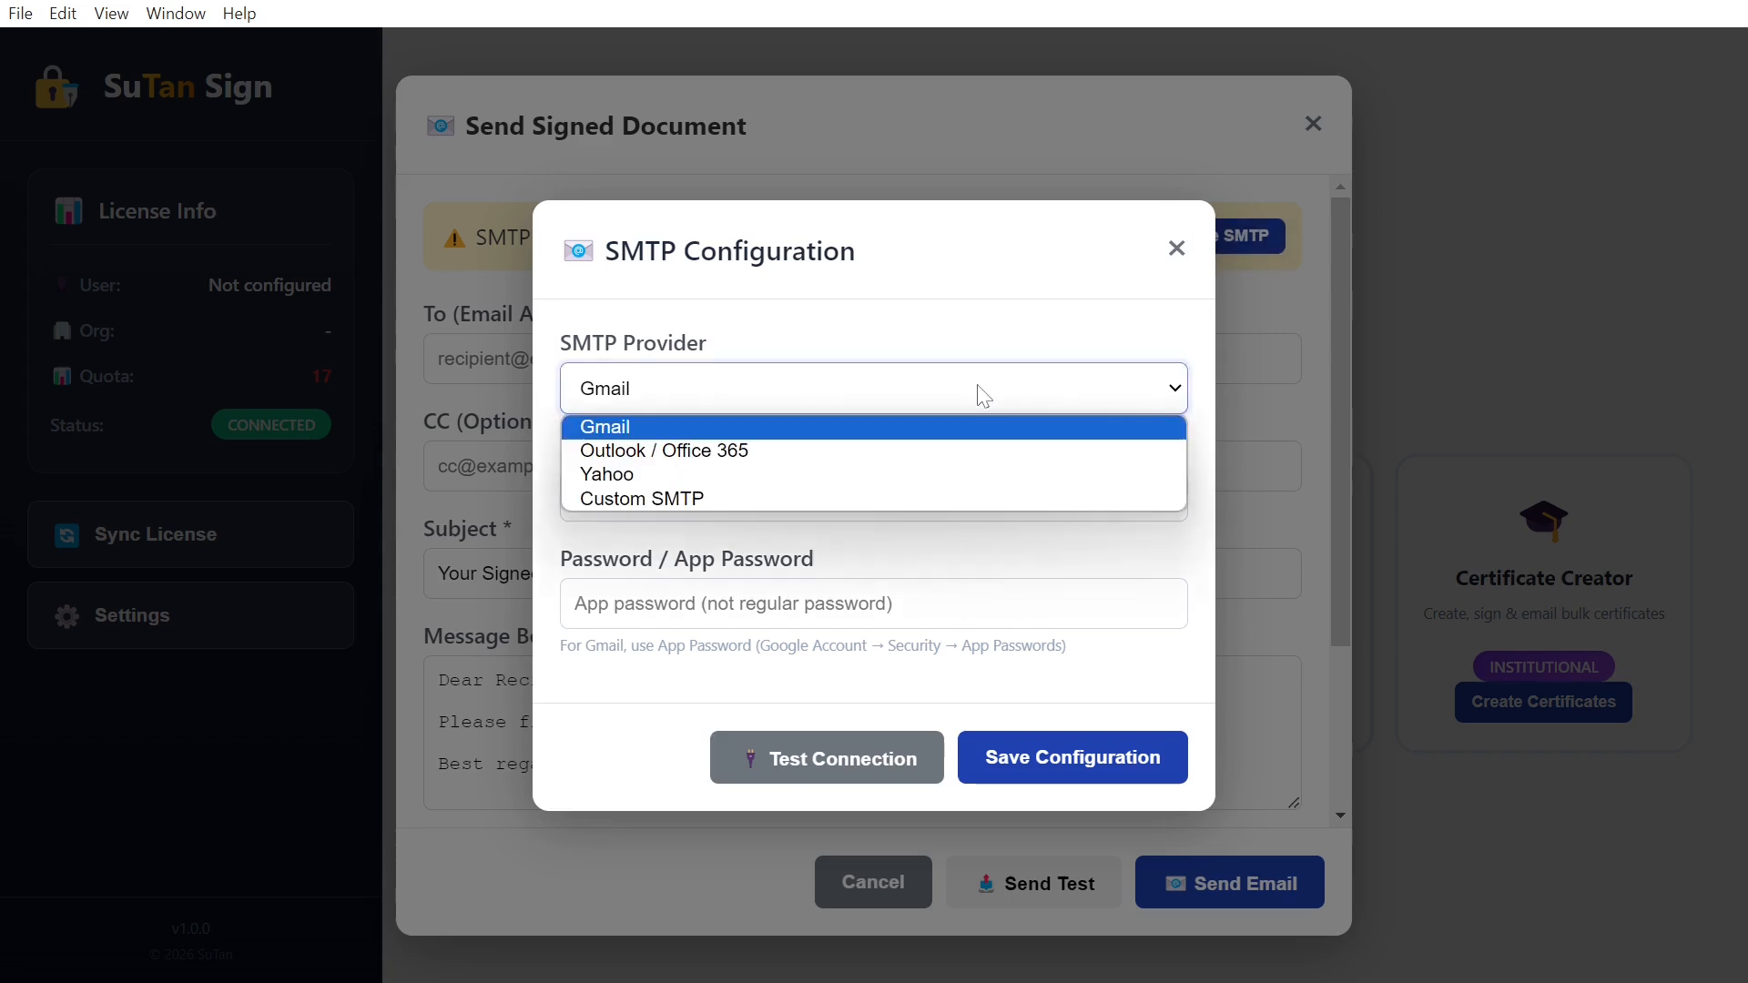
left_click(984, 395)
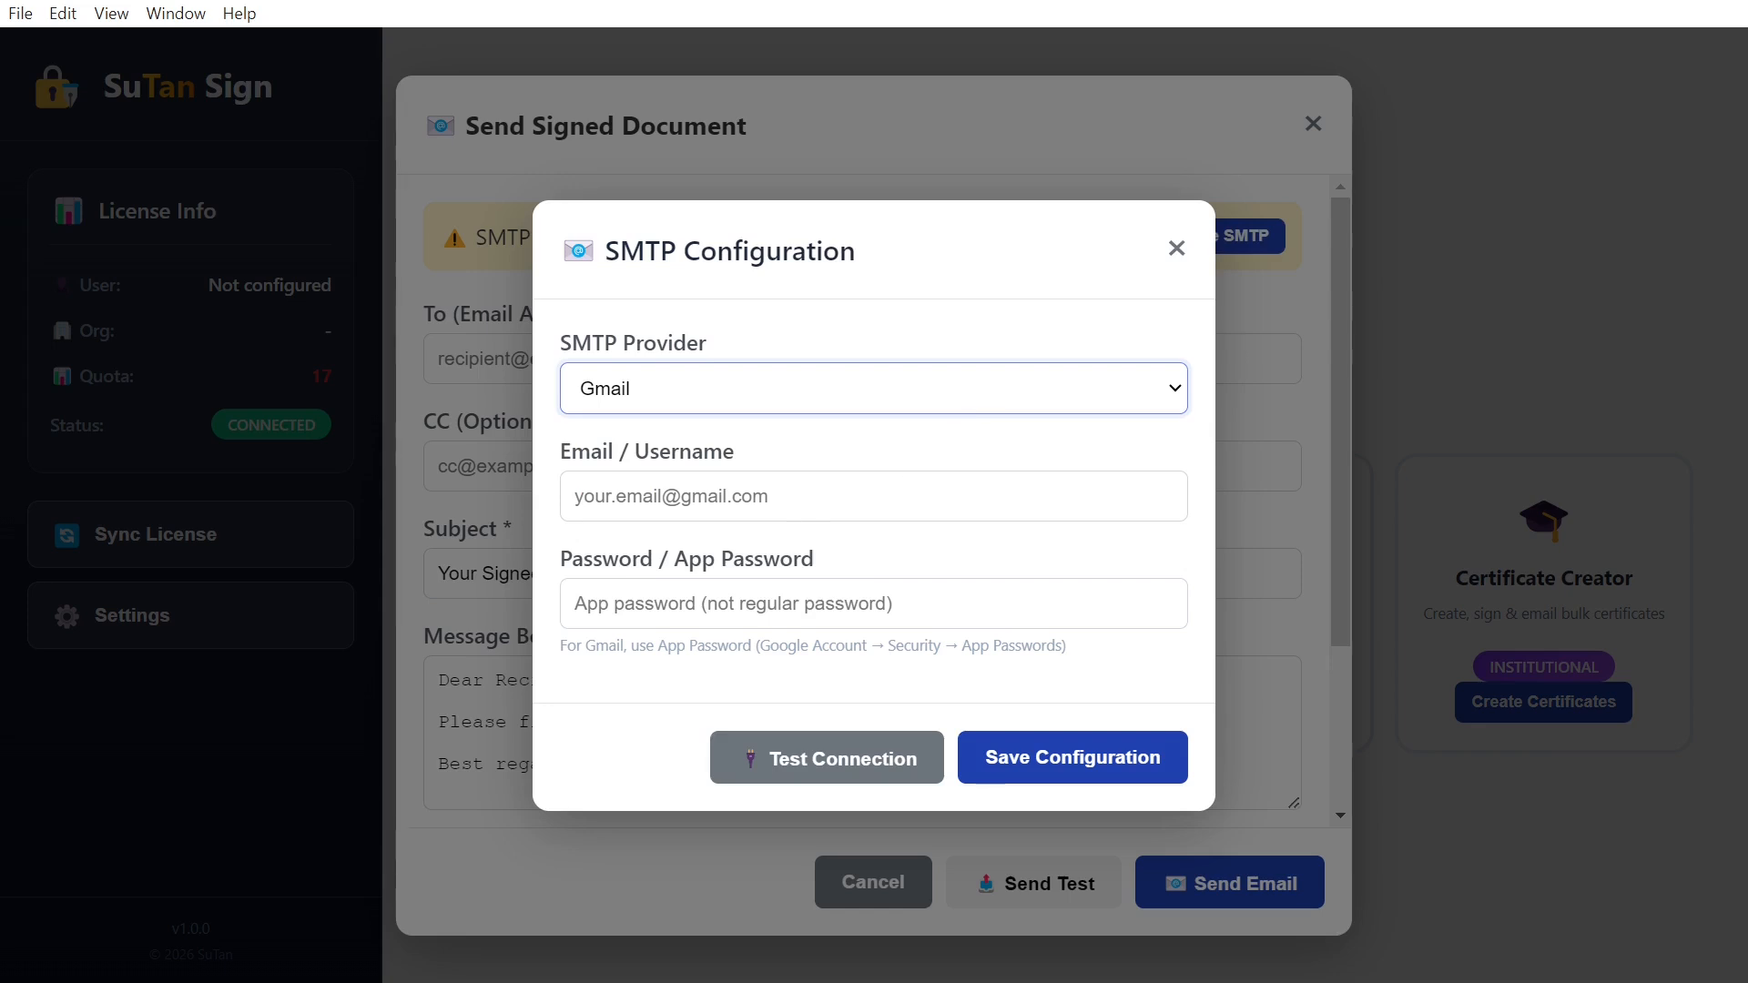
left_click(783, 496)
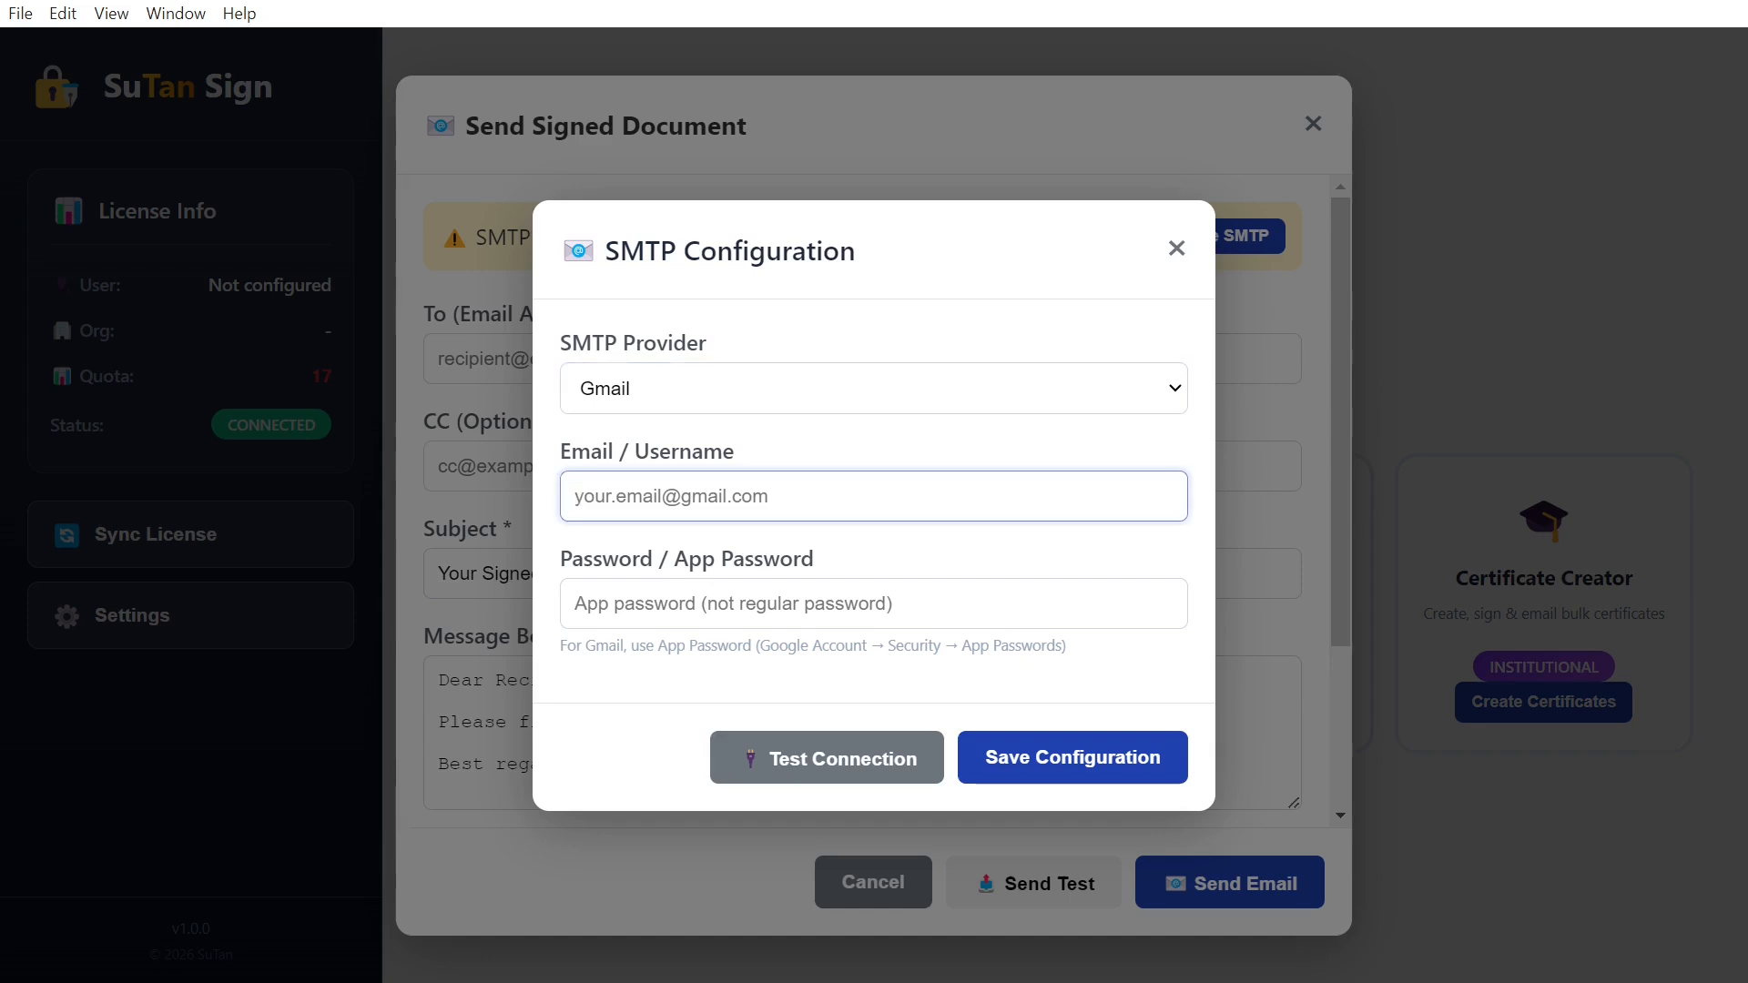
key("ctrl+v")
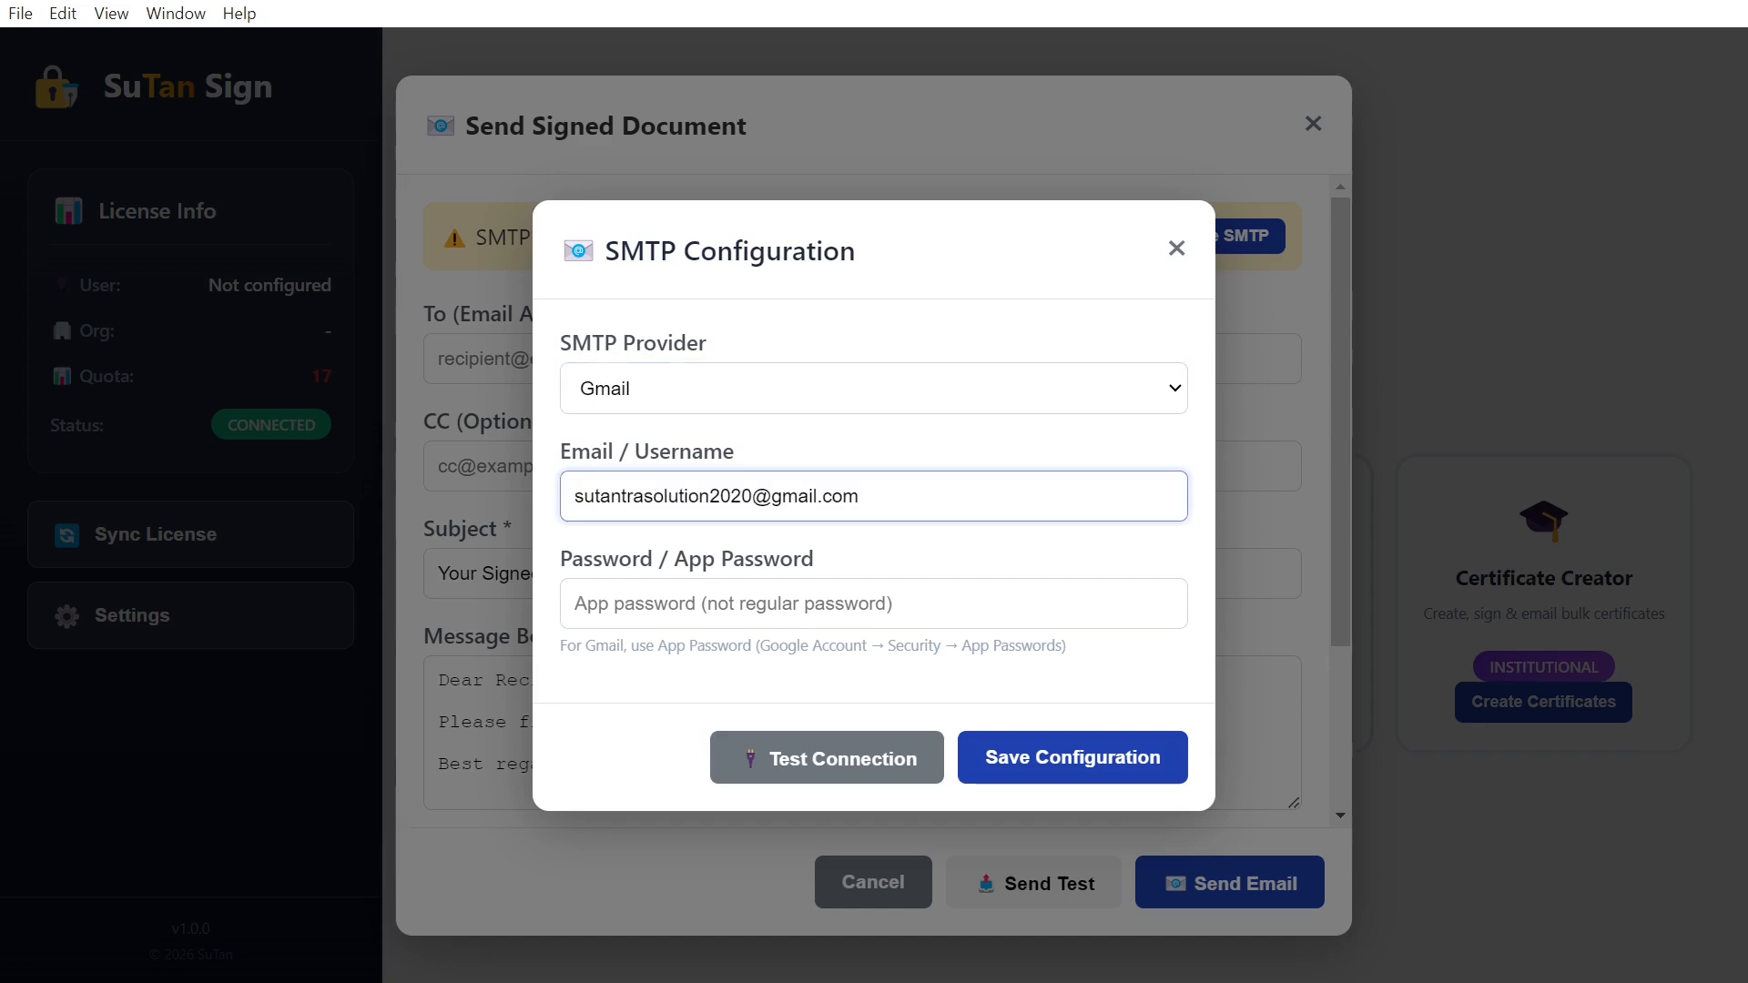
key("Tab")
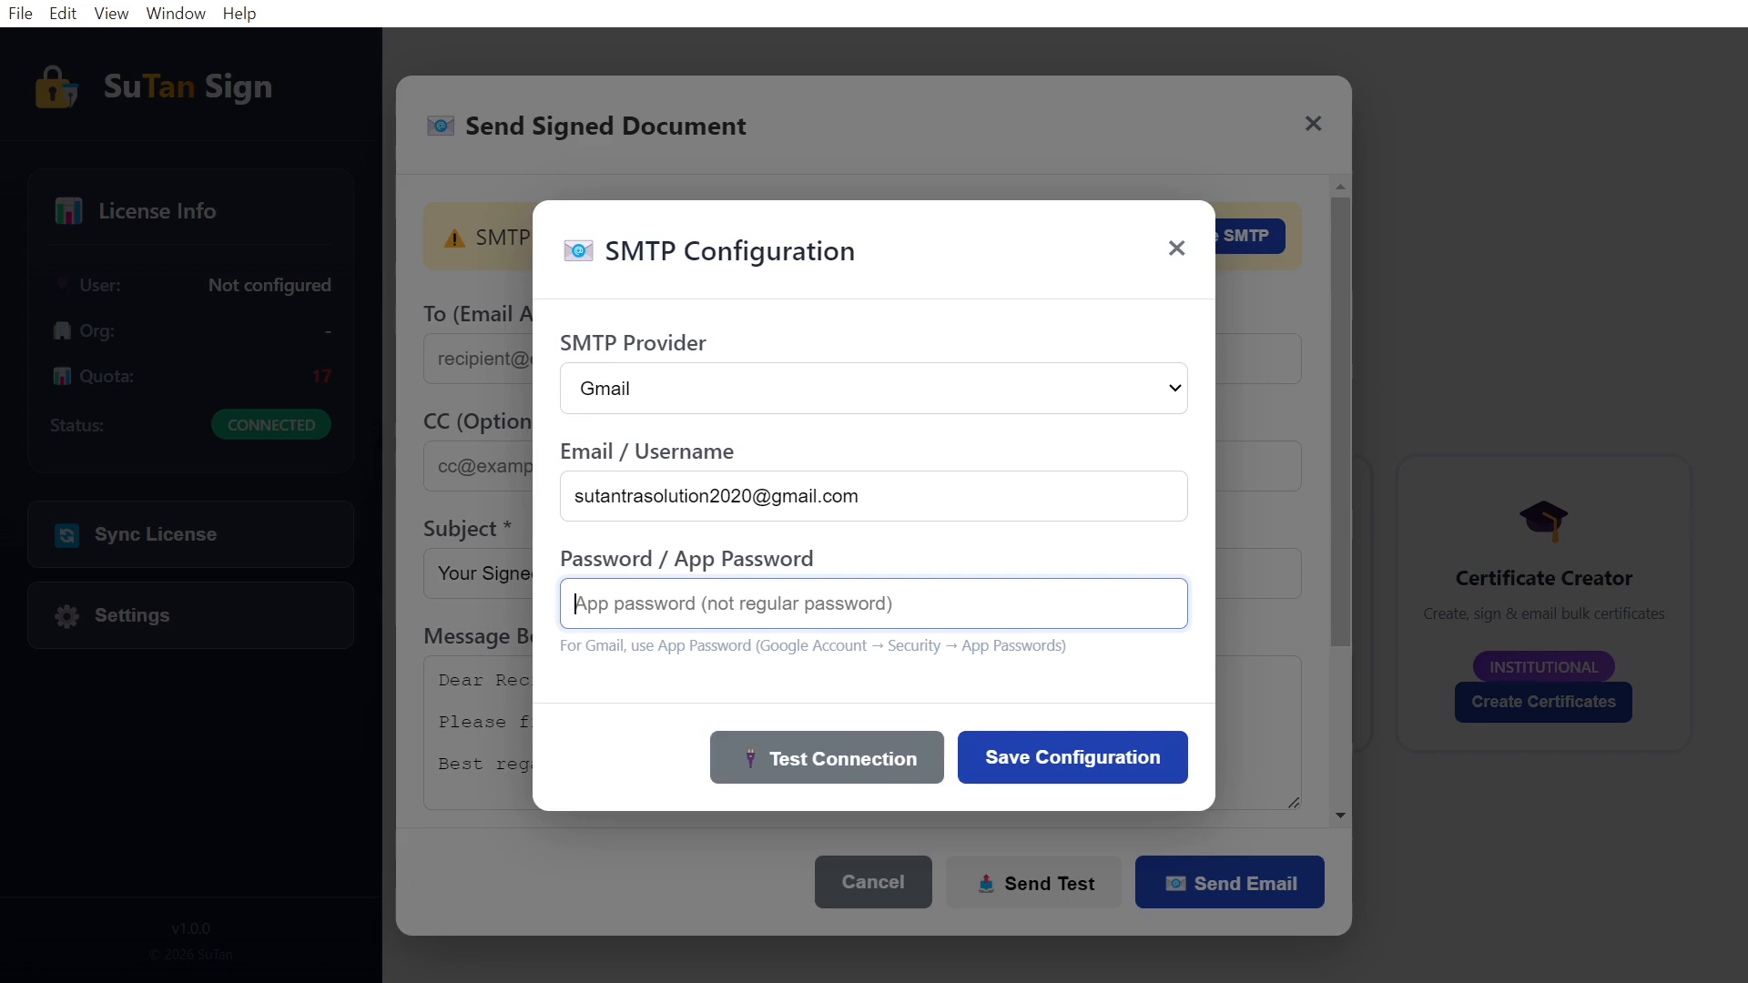
key("ctrl+v")
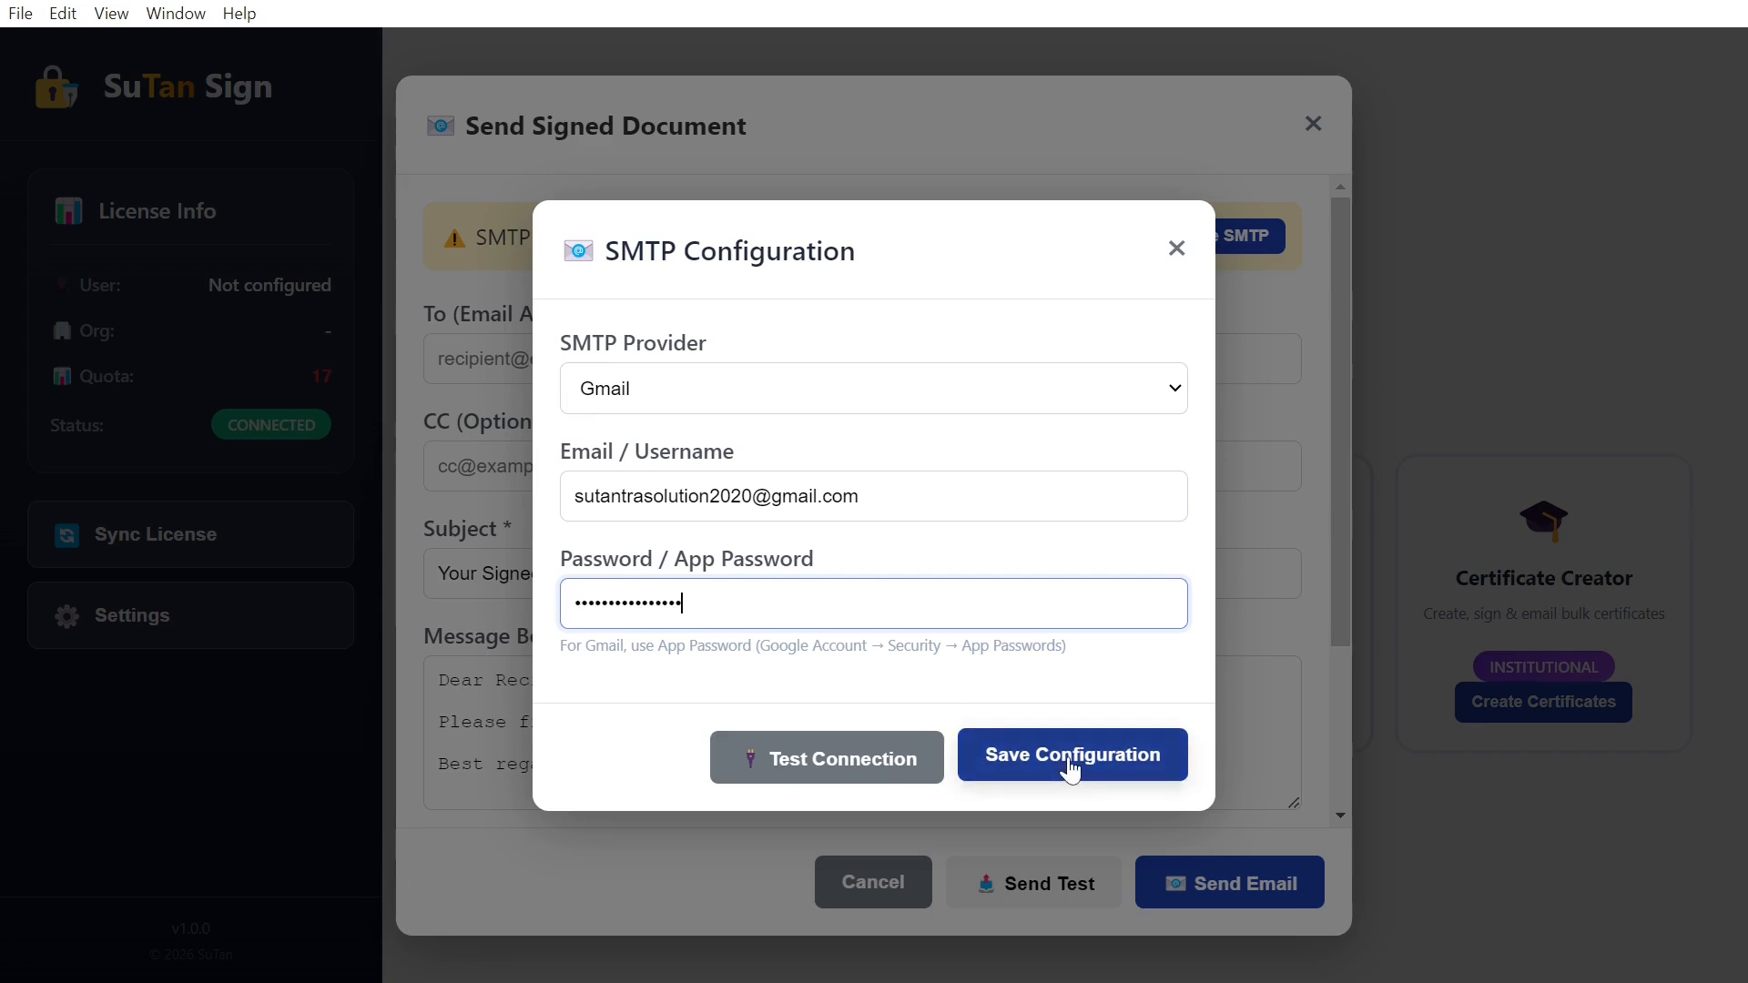
left_click(1072, 769)
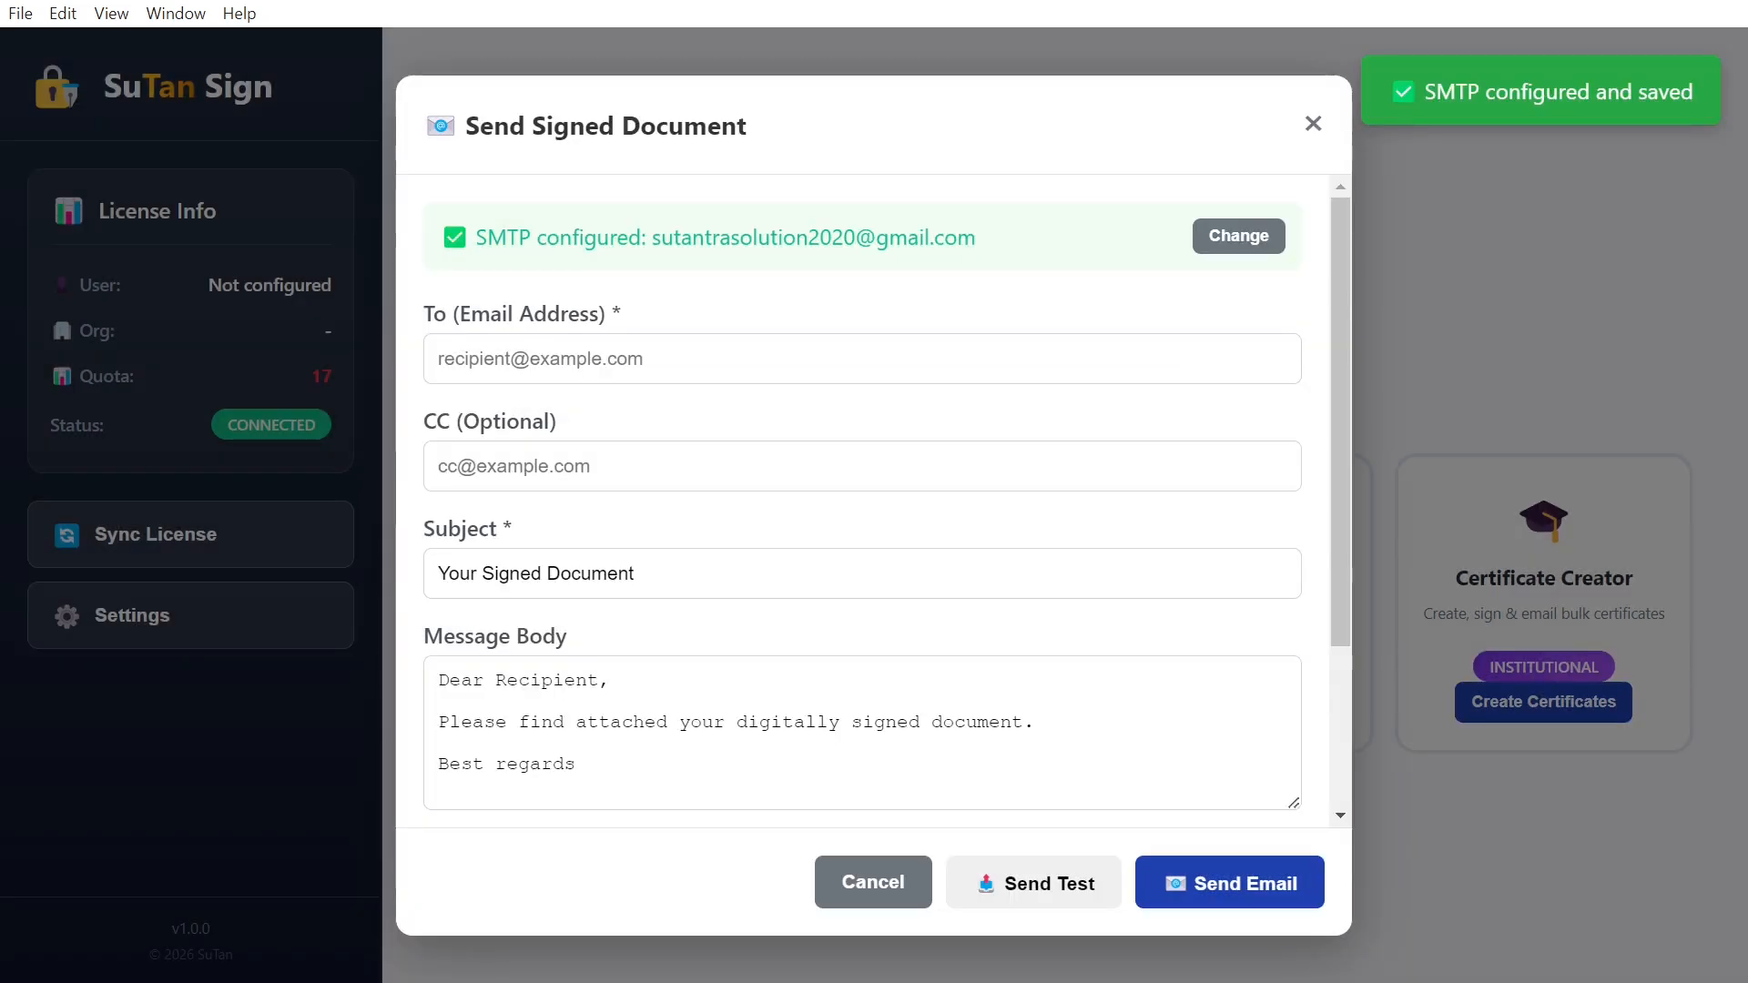
Step: Fill in the recipient's e-mail address, leaving the default subject and message
scroll(1029, 421, "down", 1)
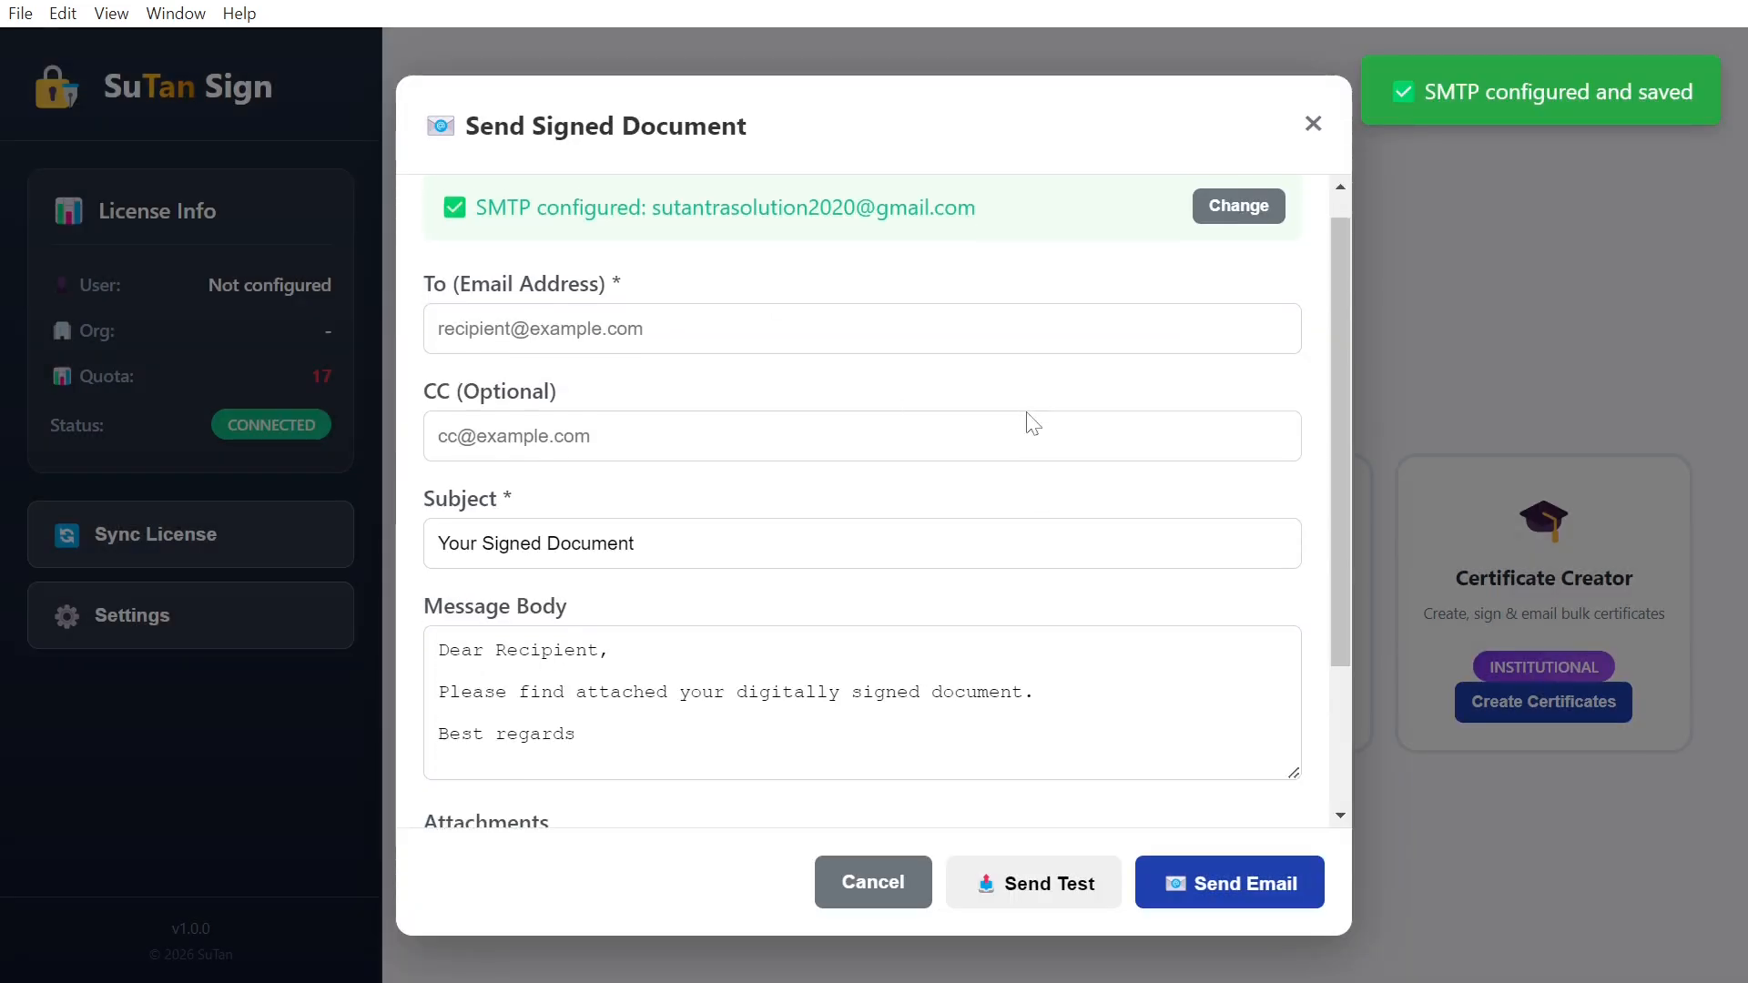
left_click(863, 310)
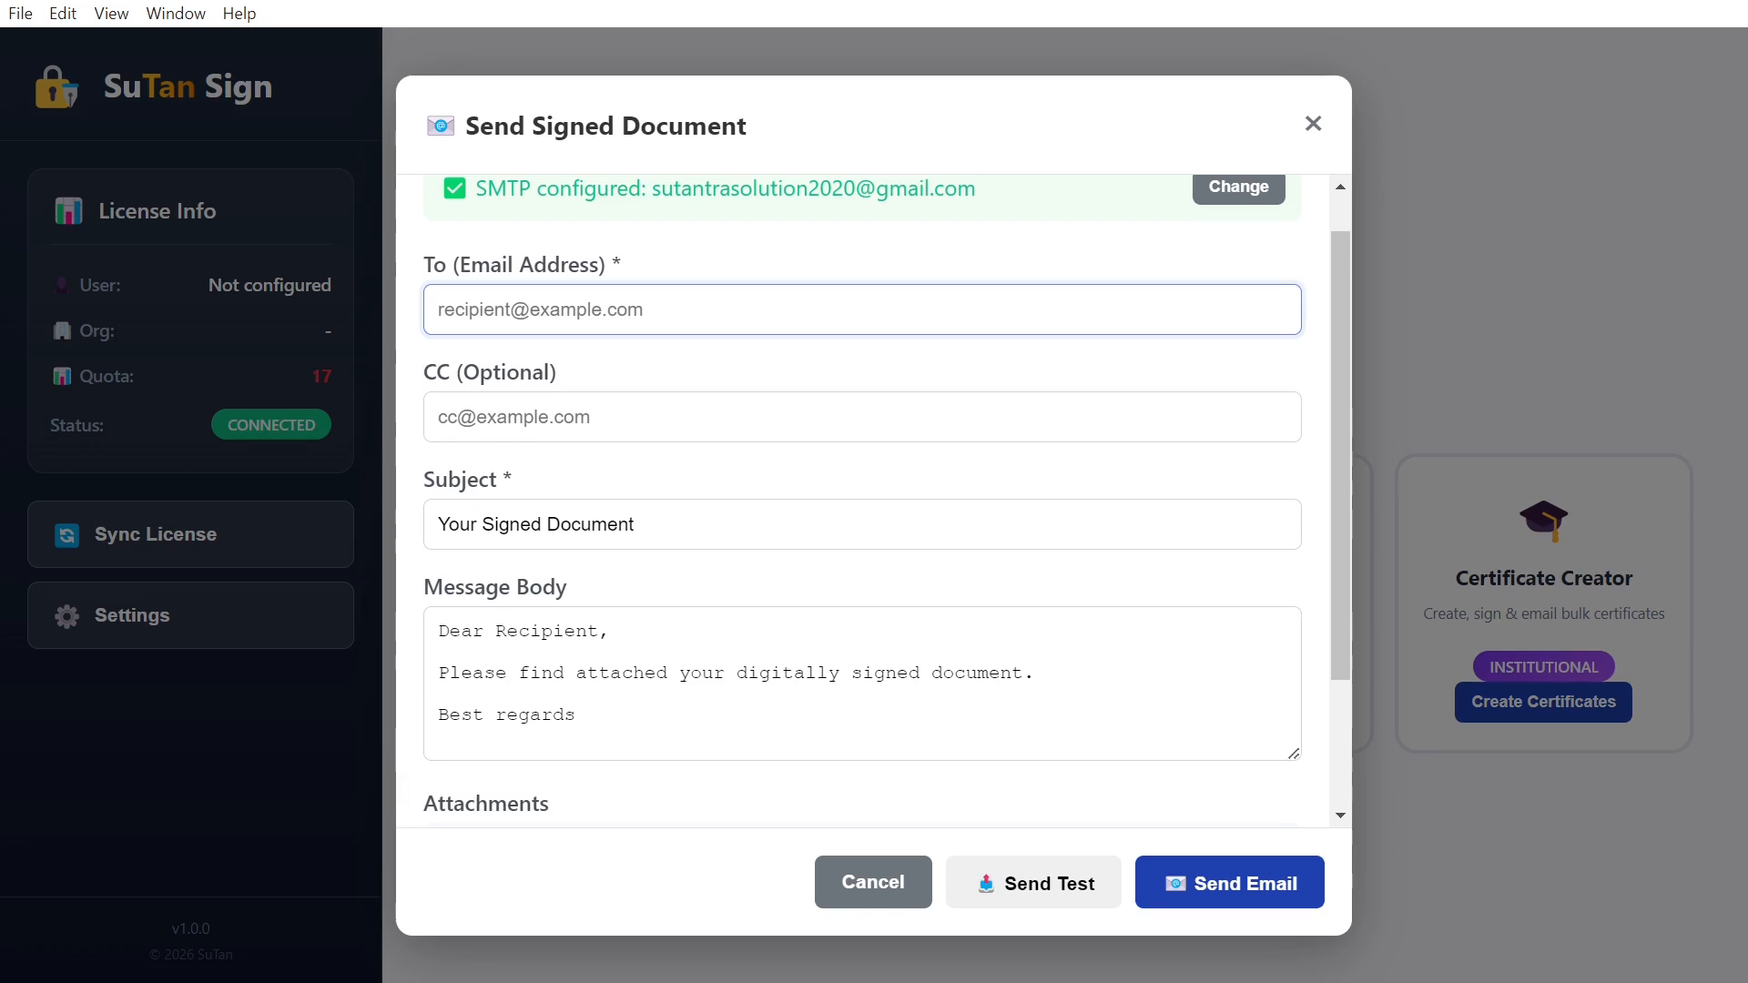
type("supp")
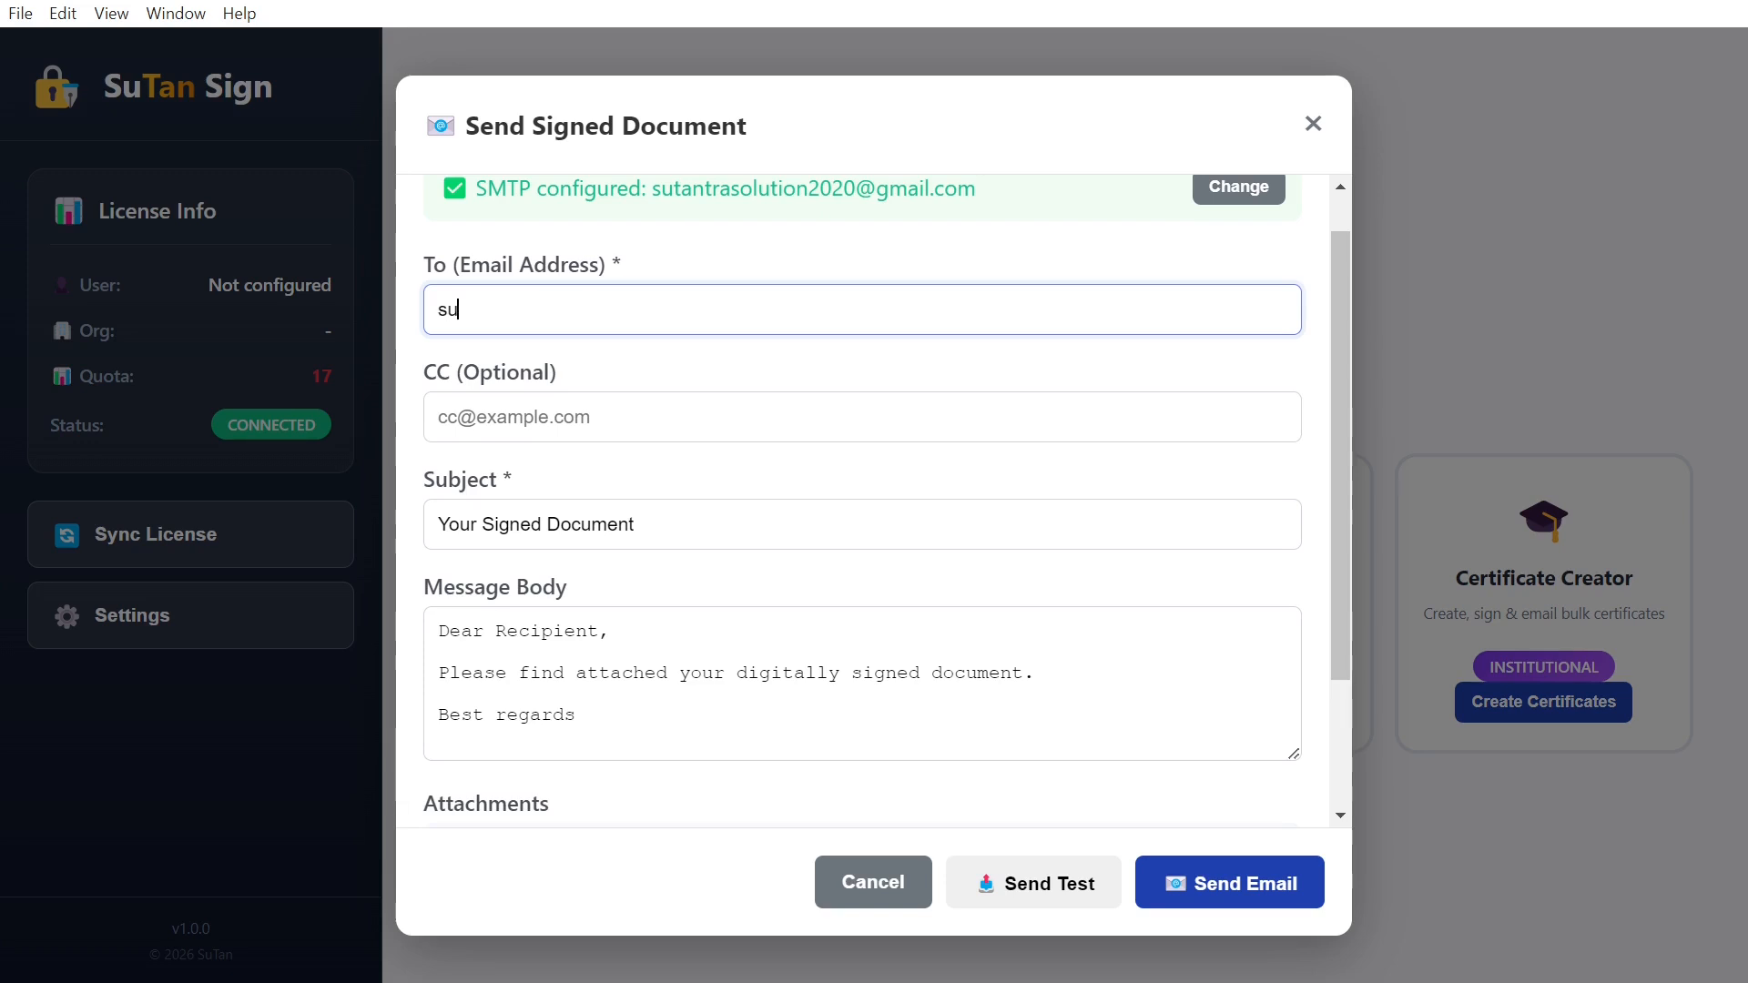
key("BackSpace")
key("BackSpace")
key("BackSpace")
key("BackSpace")
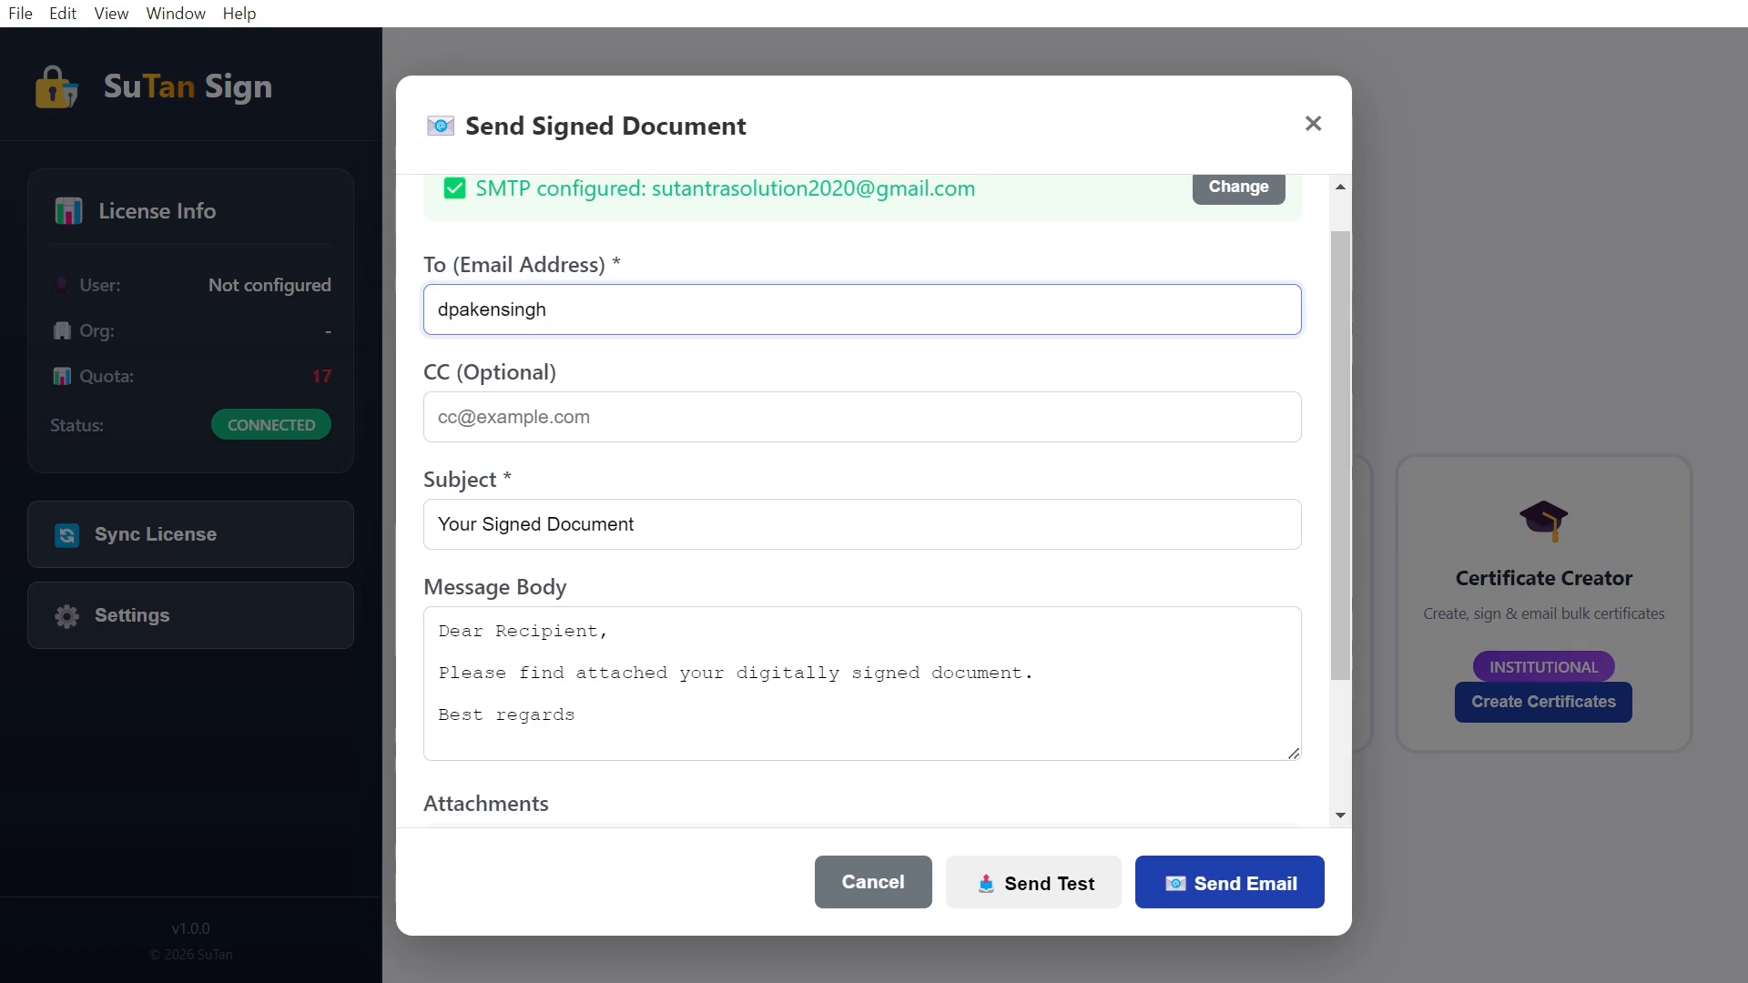
key("Tab")
left_click(634, 524)
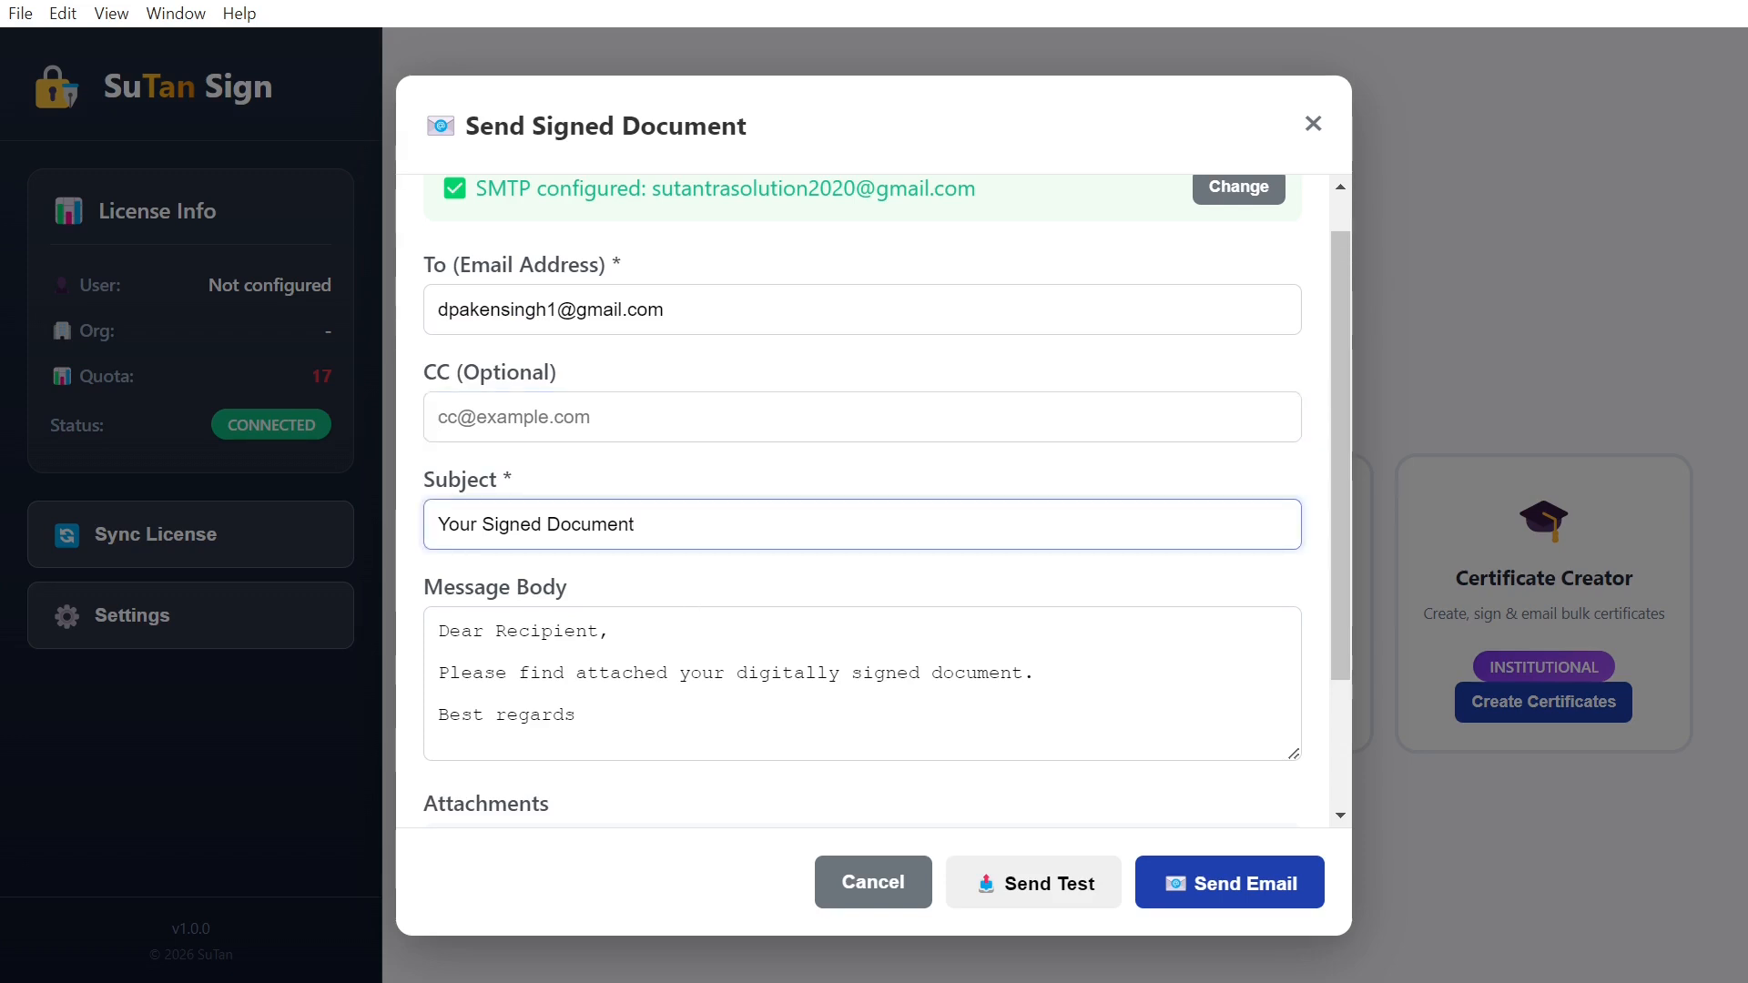
scroll(627, 714, "down", 2)
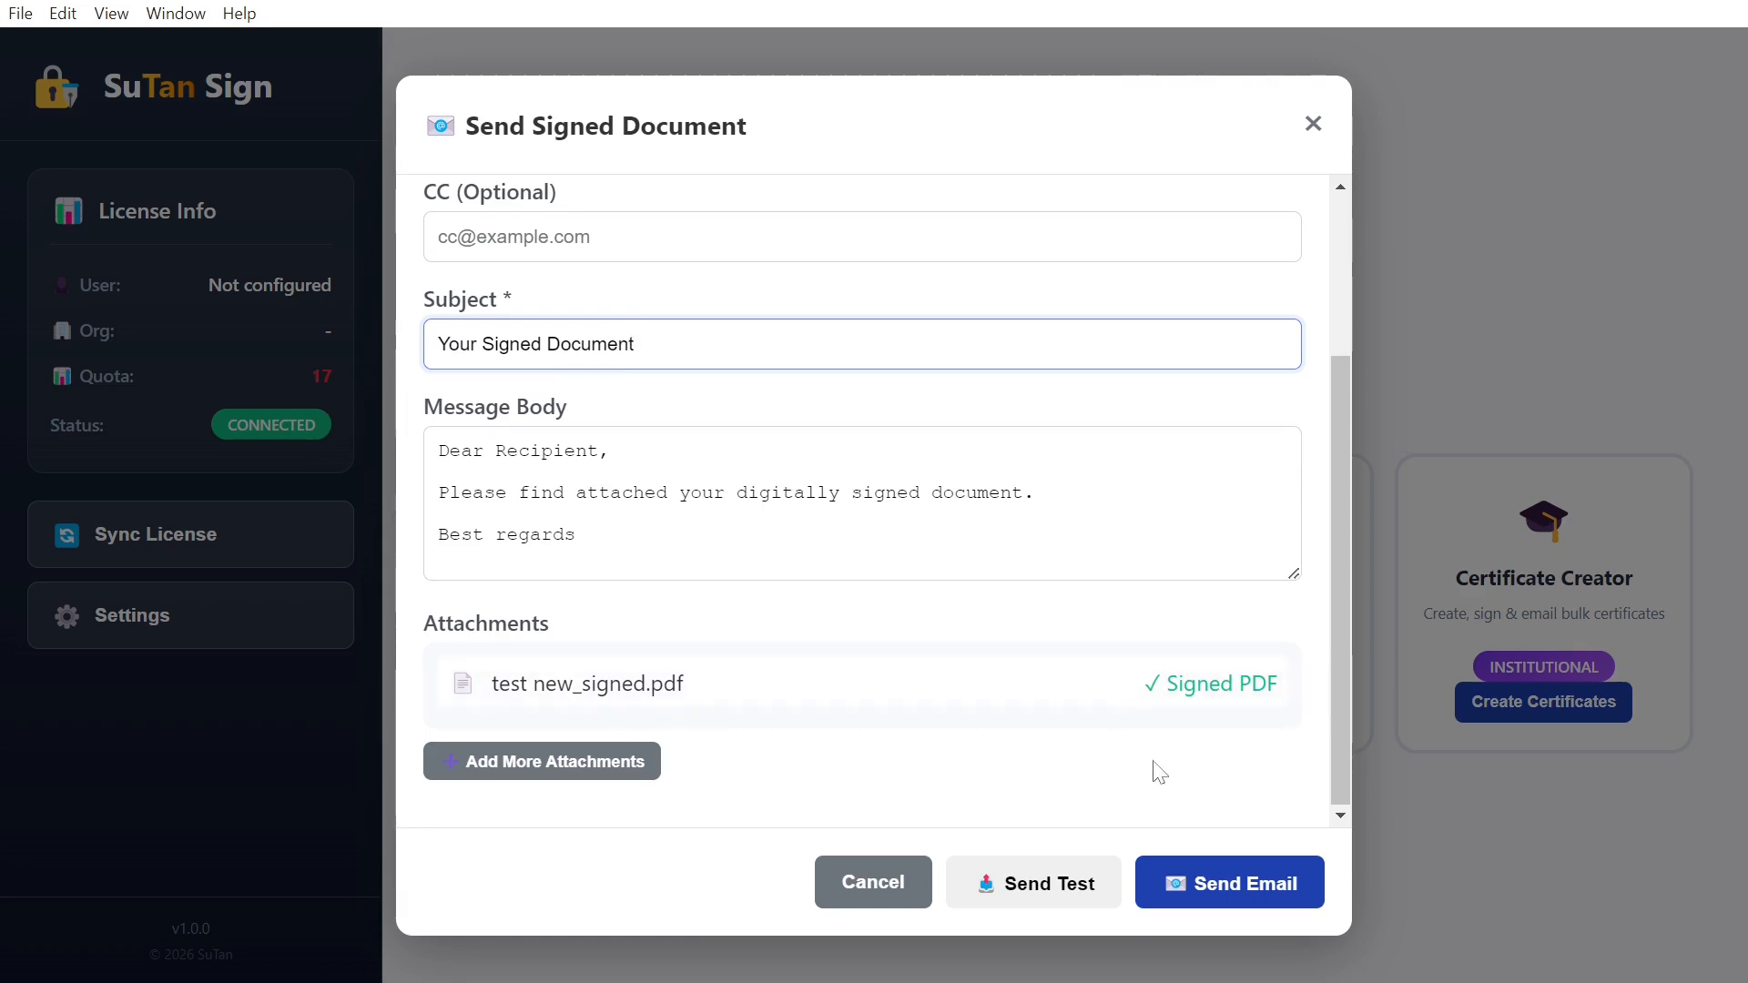
Step: Attach a second certificate PDF from the Downloads folder to the email
left_click(512, 768)
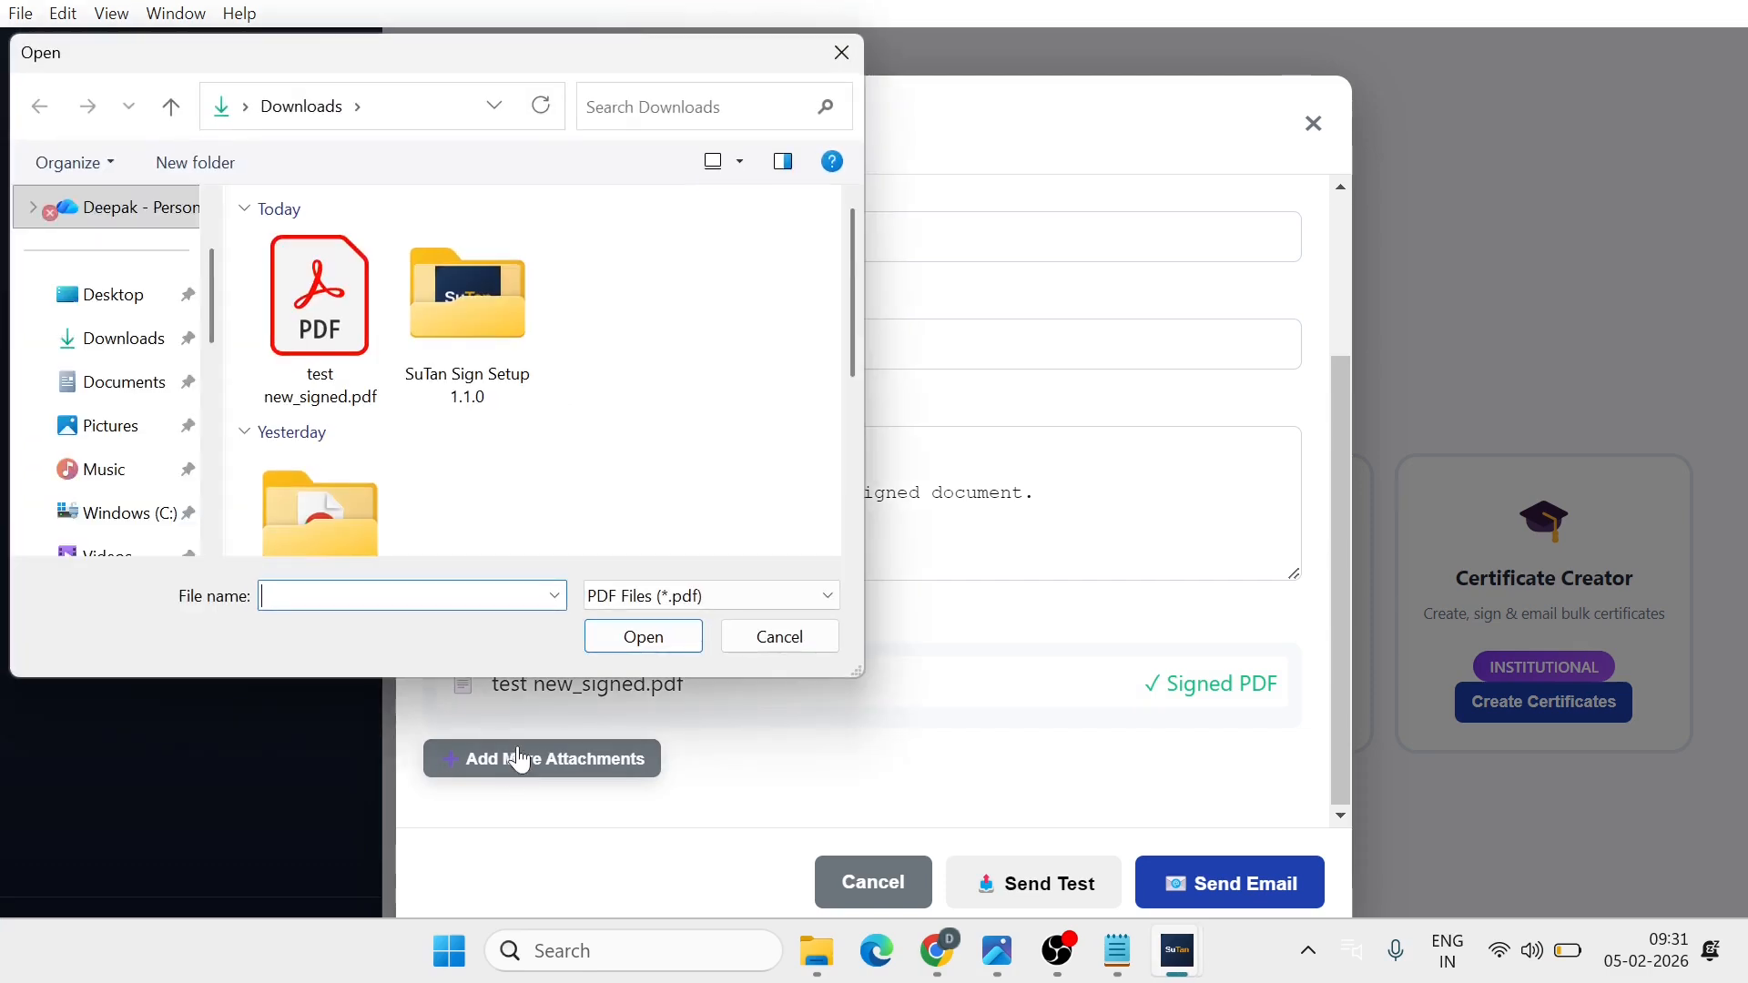
scroll(468, 419, "down", 1)
scroll(469, 419, "down", 2)
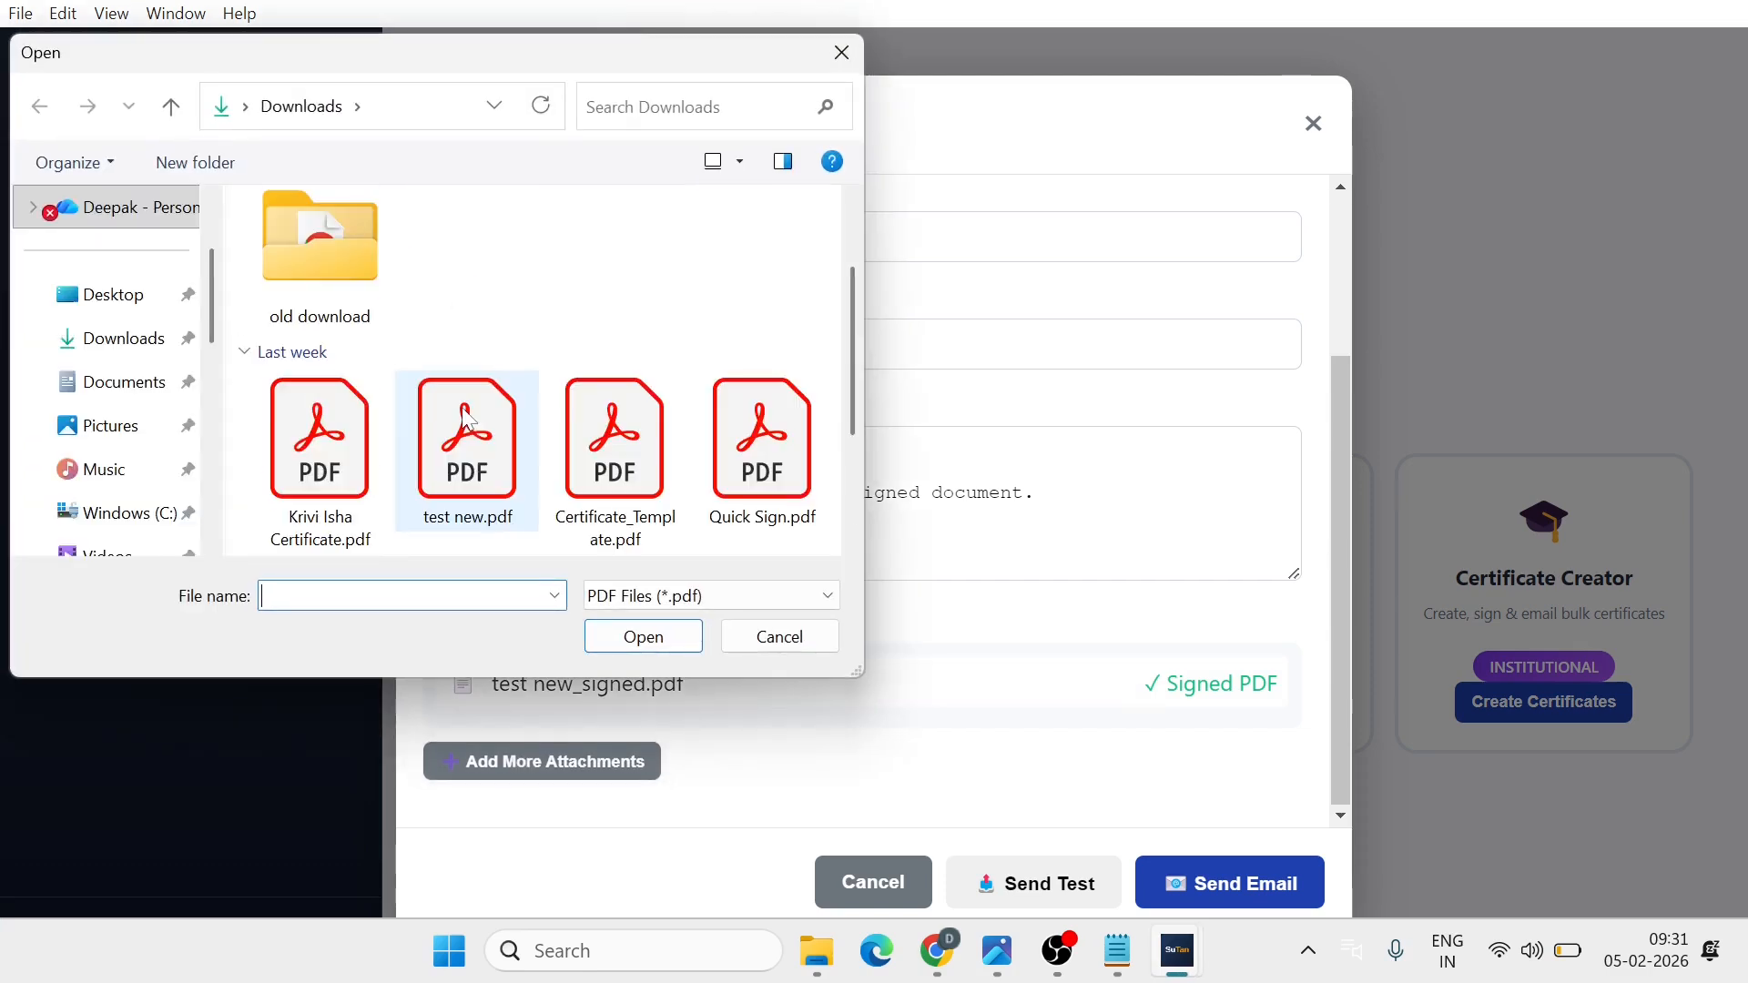
scroll(349, 462, "down", 2)
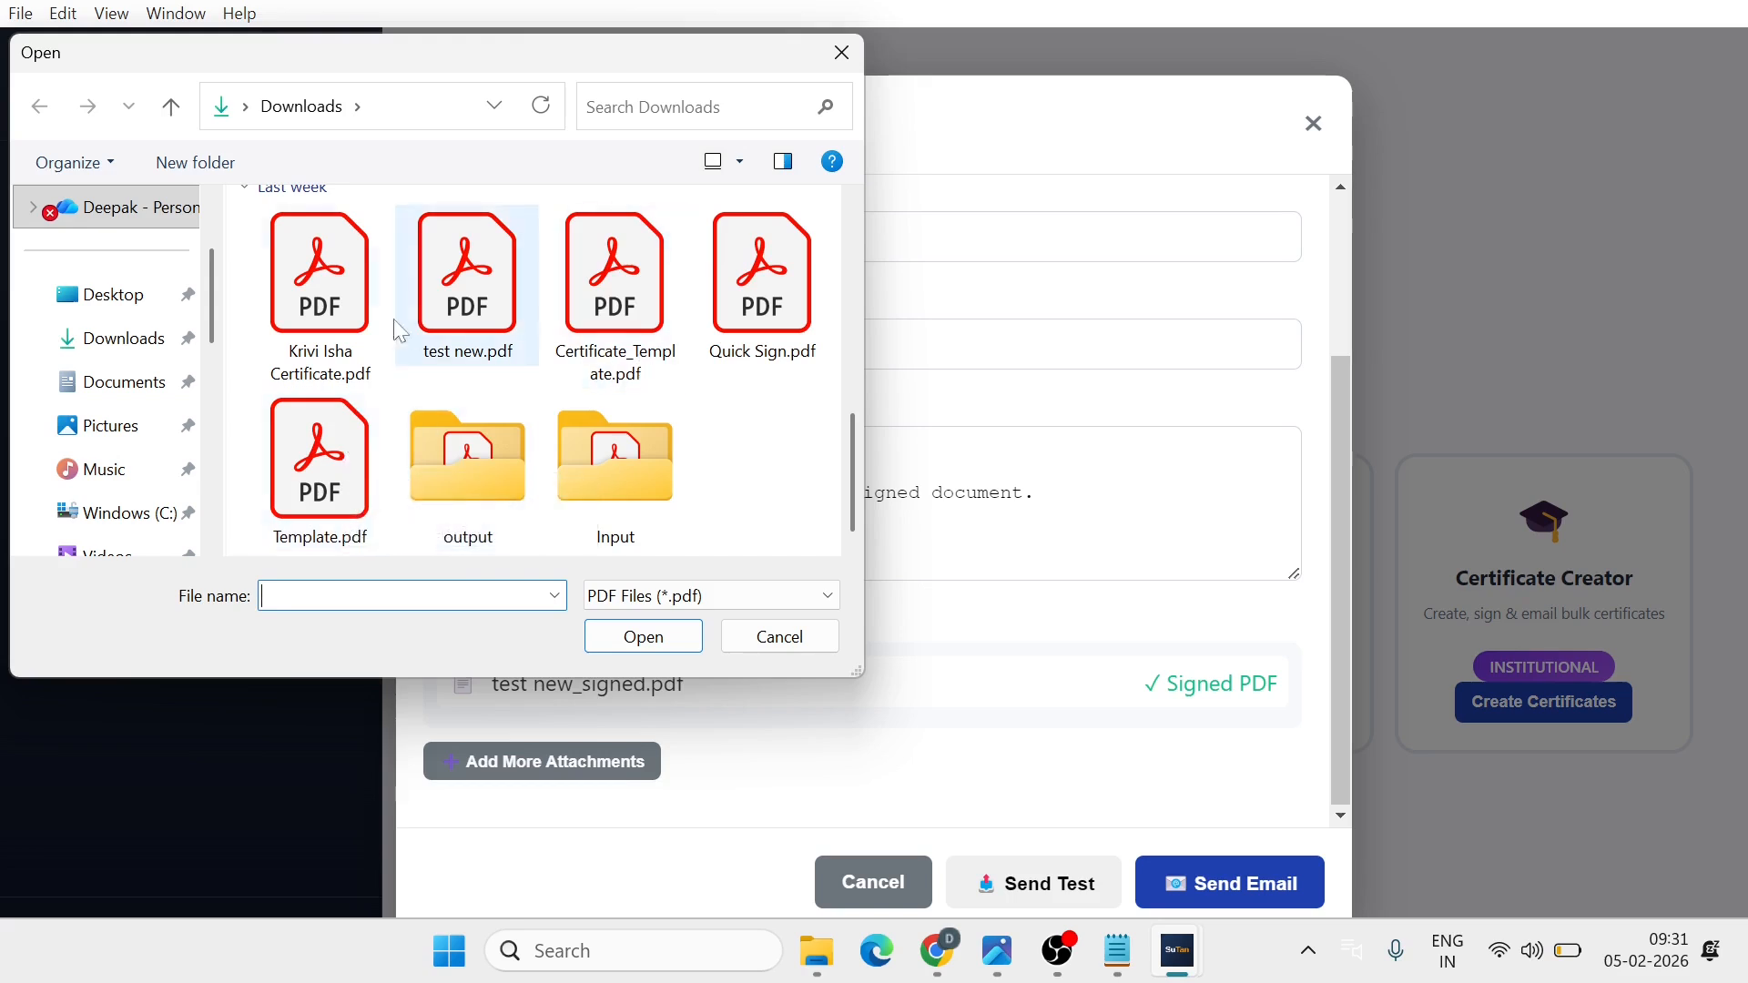
left_click(320, 301)
left_click(644, 636)
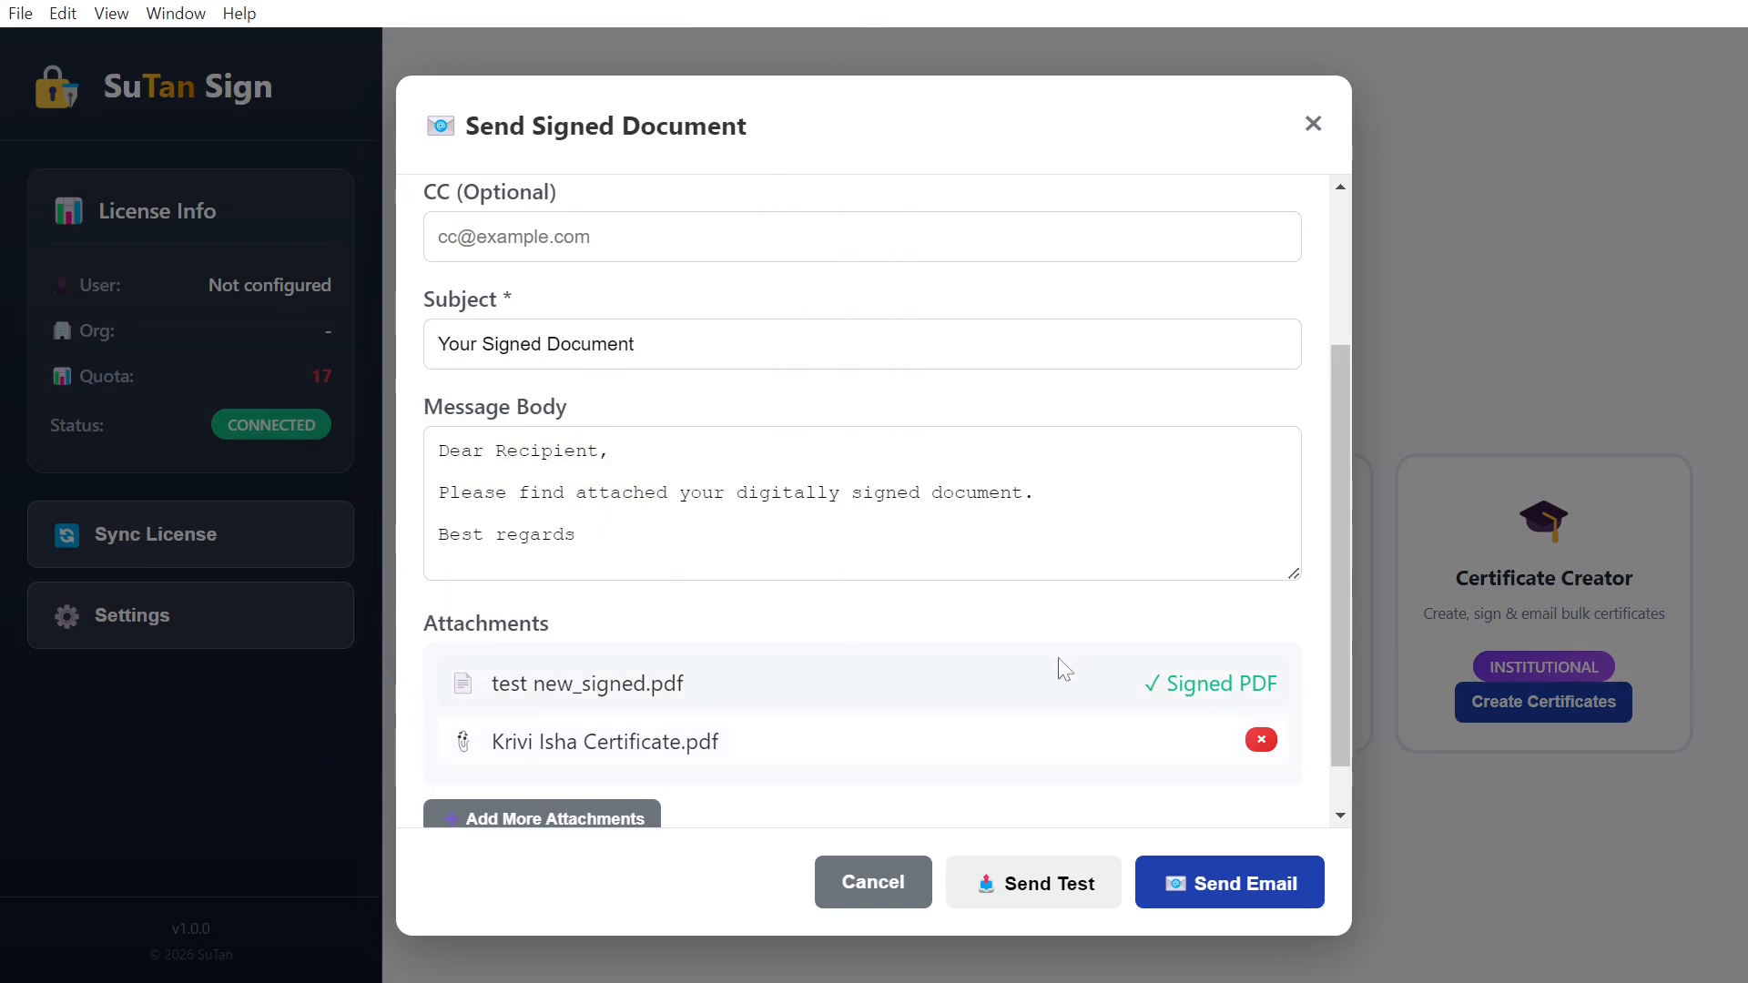
scroll(1062, 670, "down", 1)
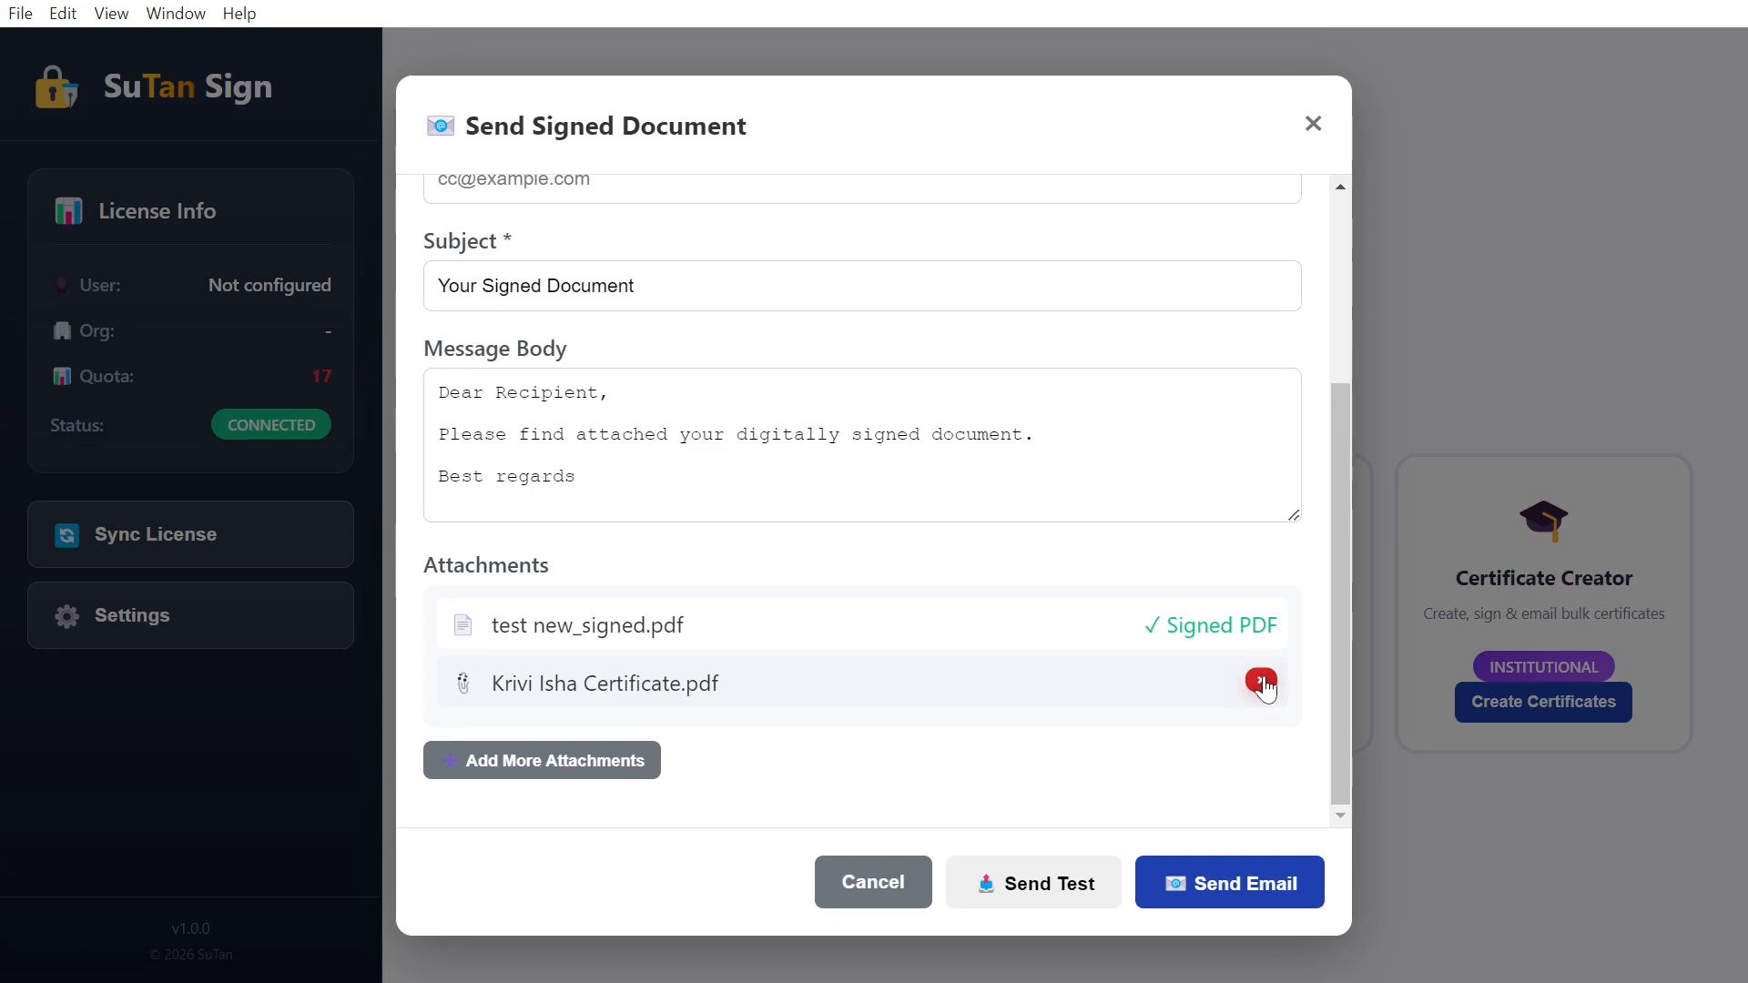
Step: Send the email with both certificate attachments
left_click(1258, 895)
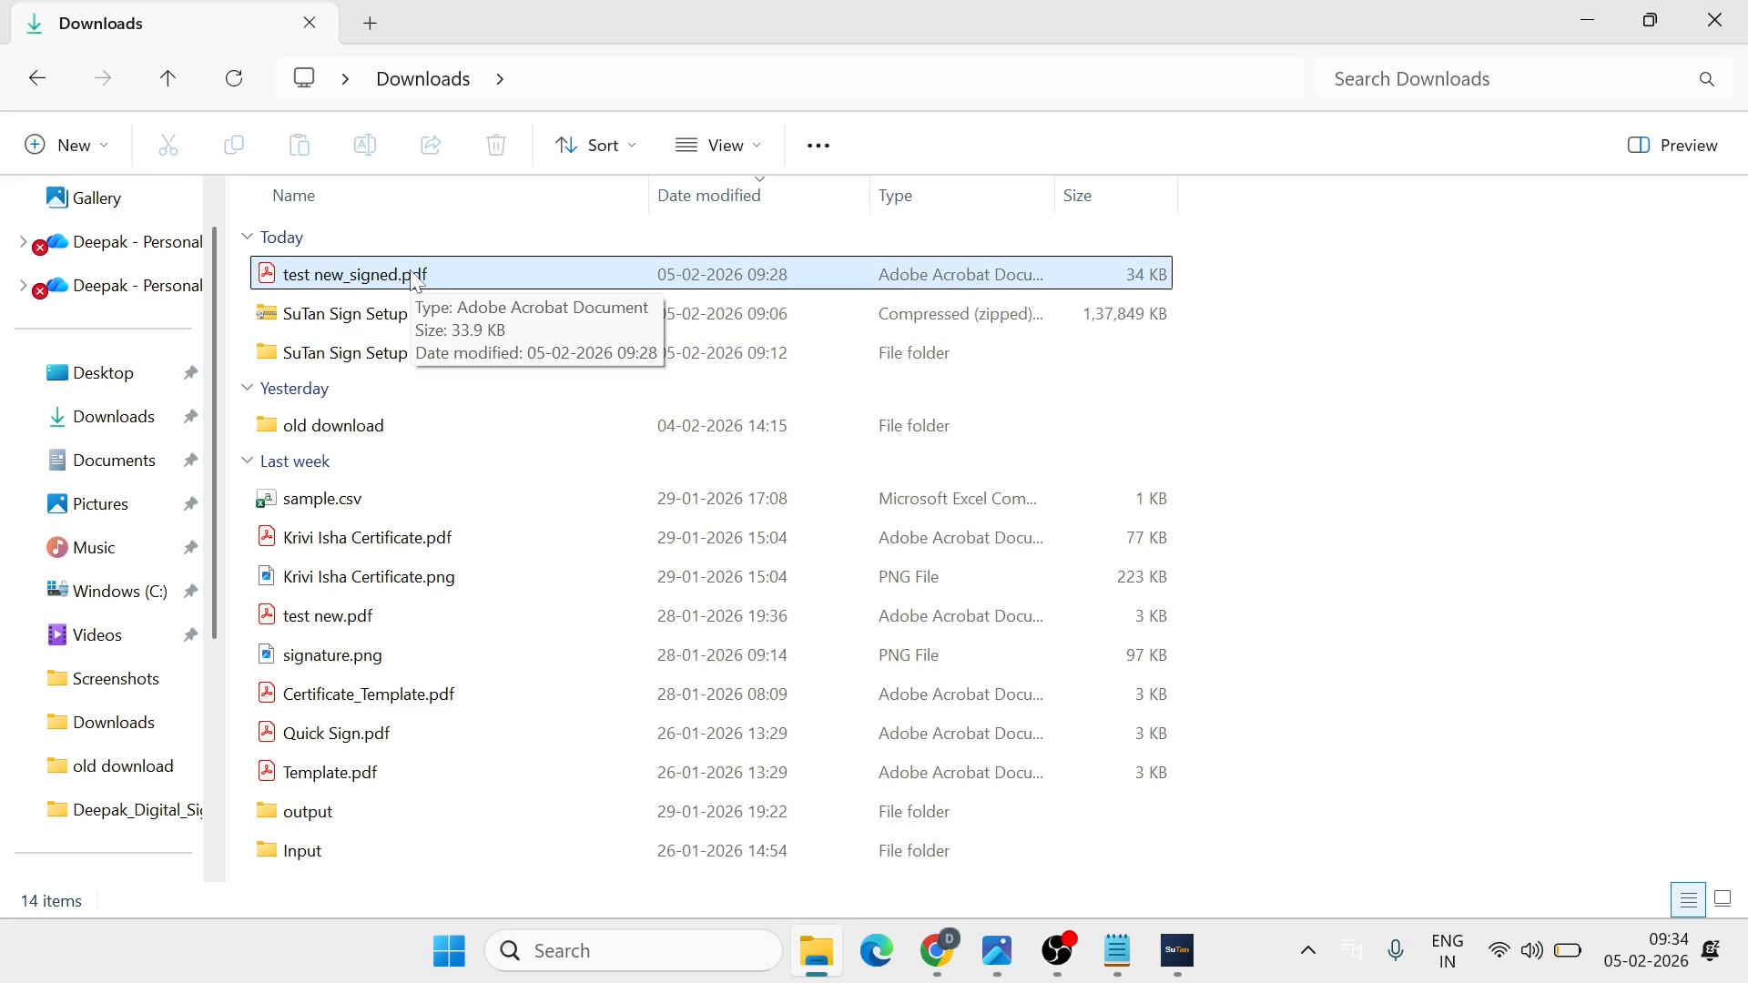
Step: Open test new_signed.pdf in Acrobat, verify its signature, and expand Rev. 1's validity details in the Signature Panel
double_click(492, 285)
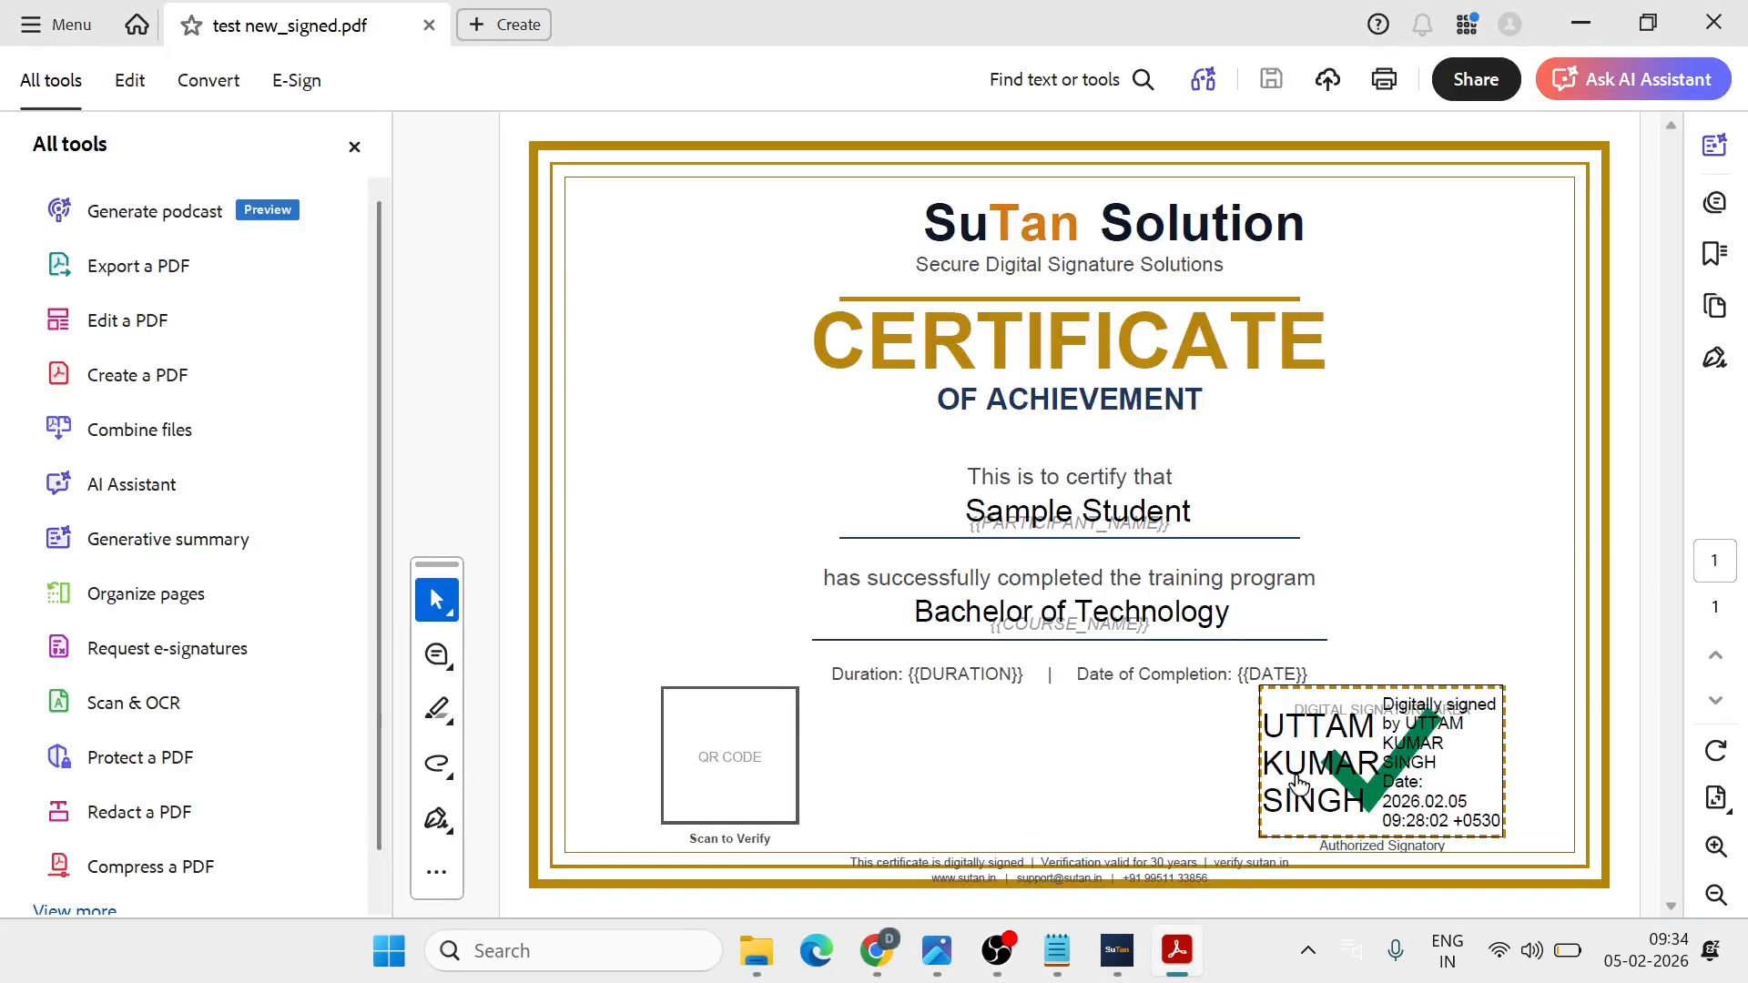
left_click(1375, 768)
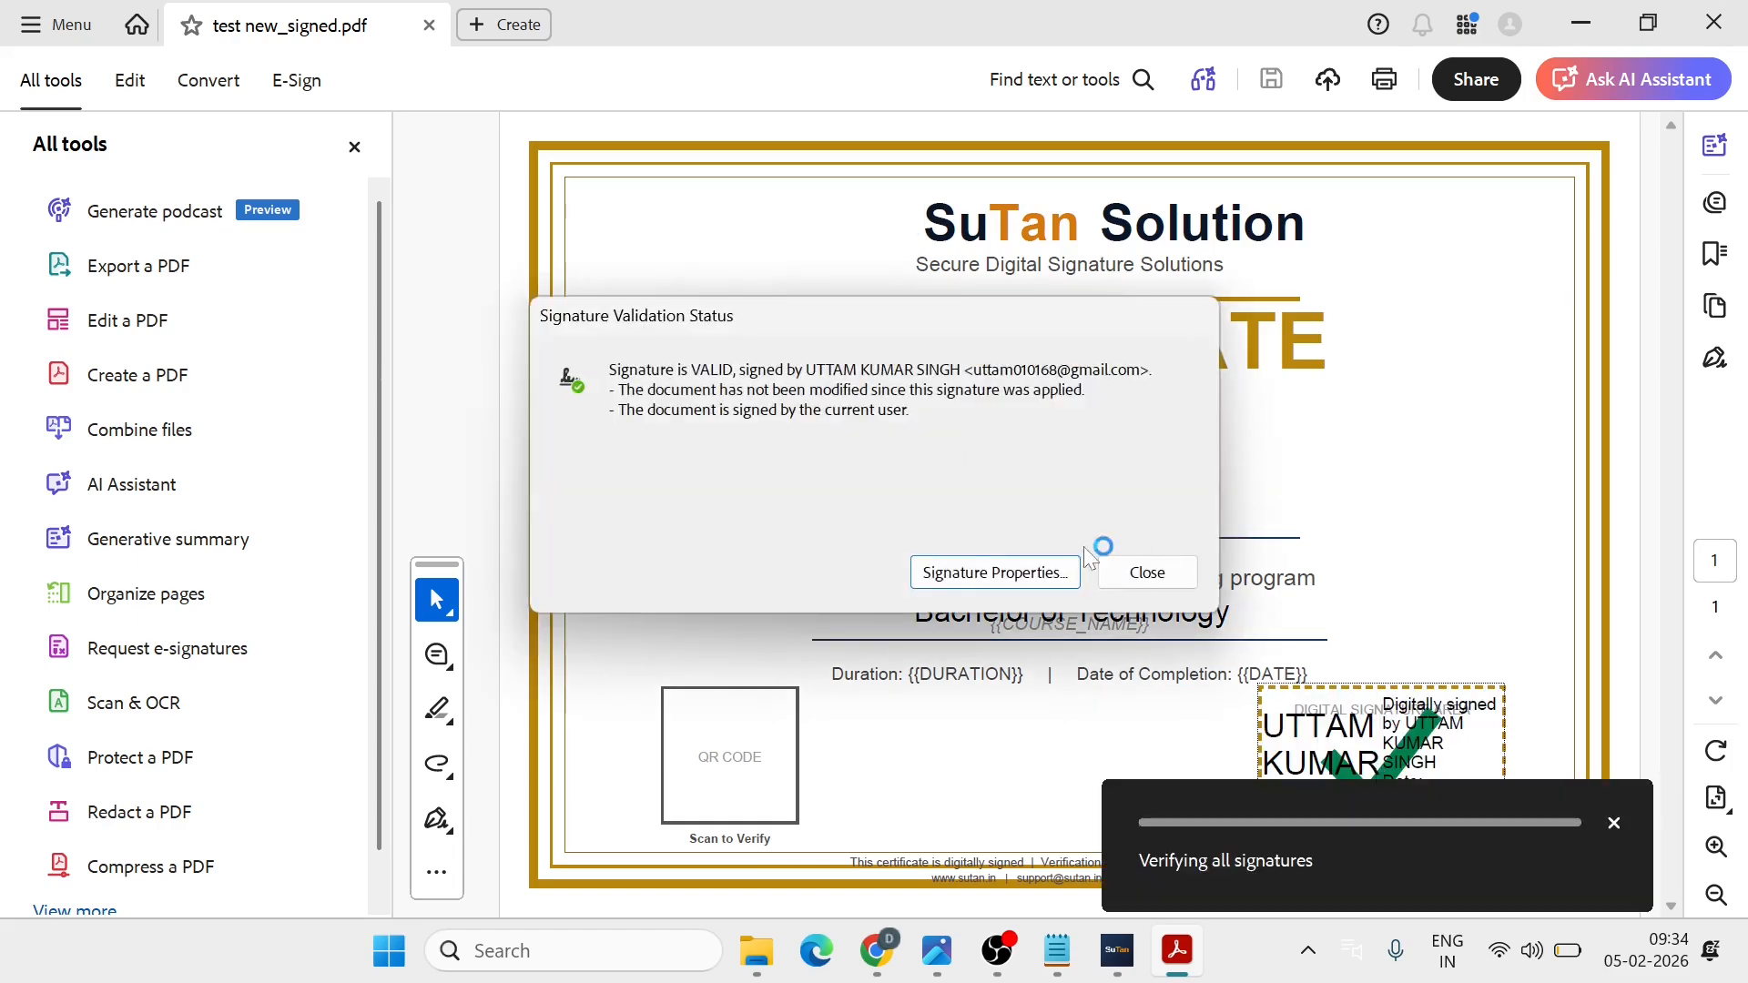
left_click(1163, 576)
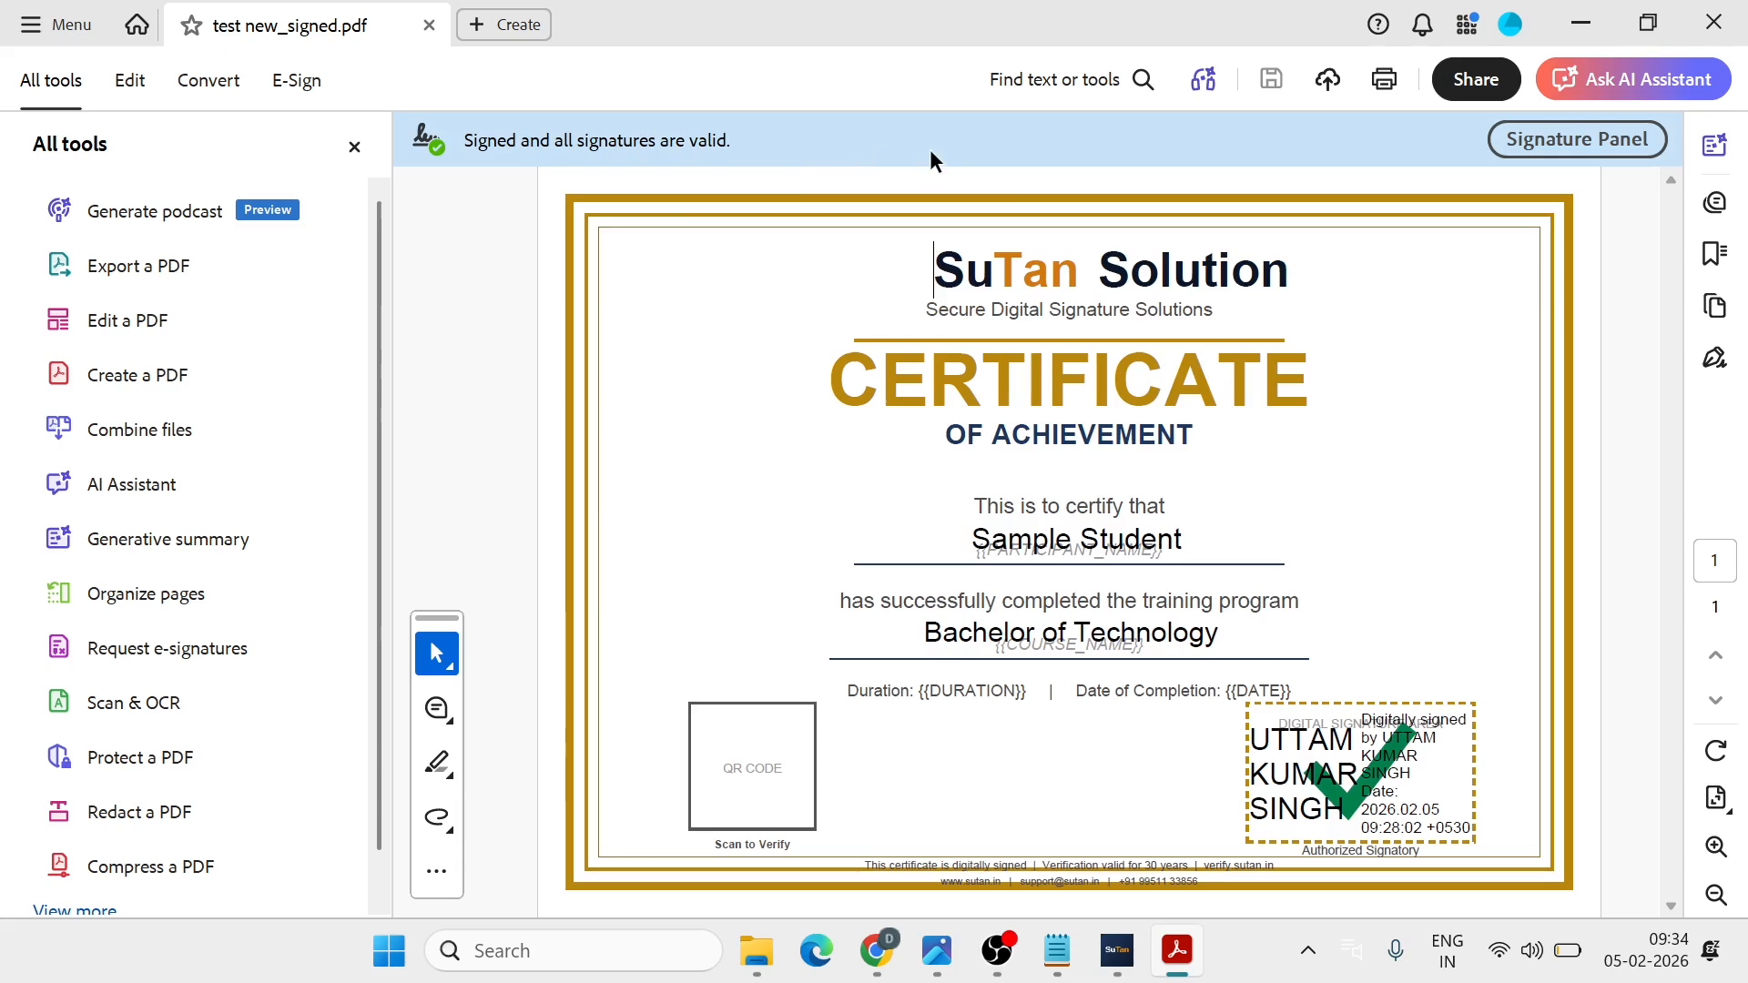
left_click(1555, 139)
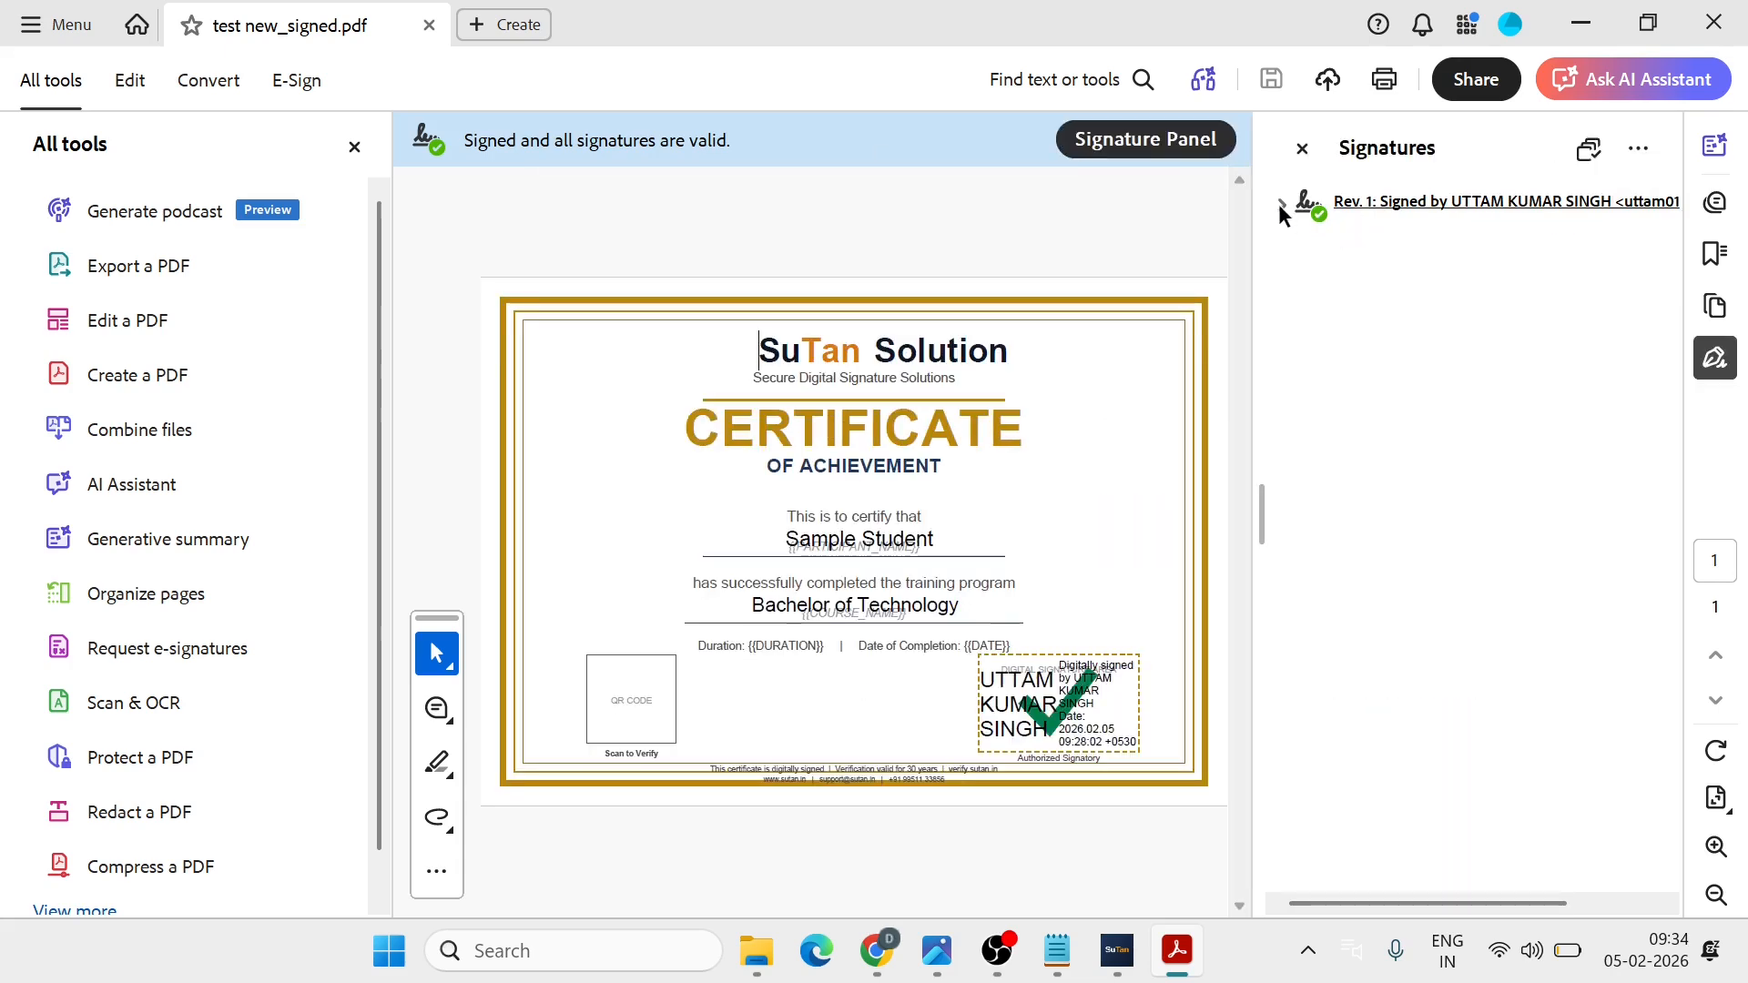
left_click(1280, 204)
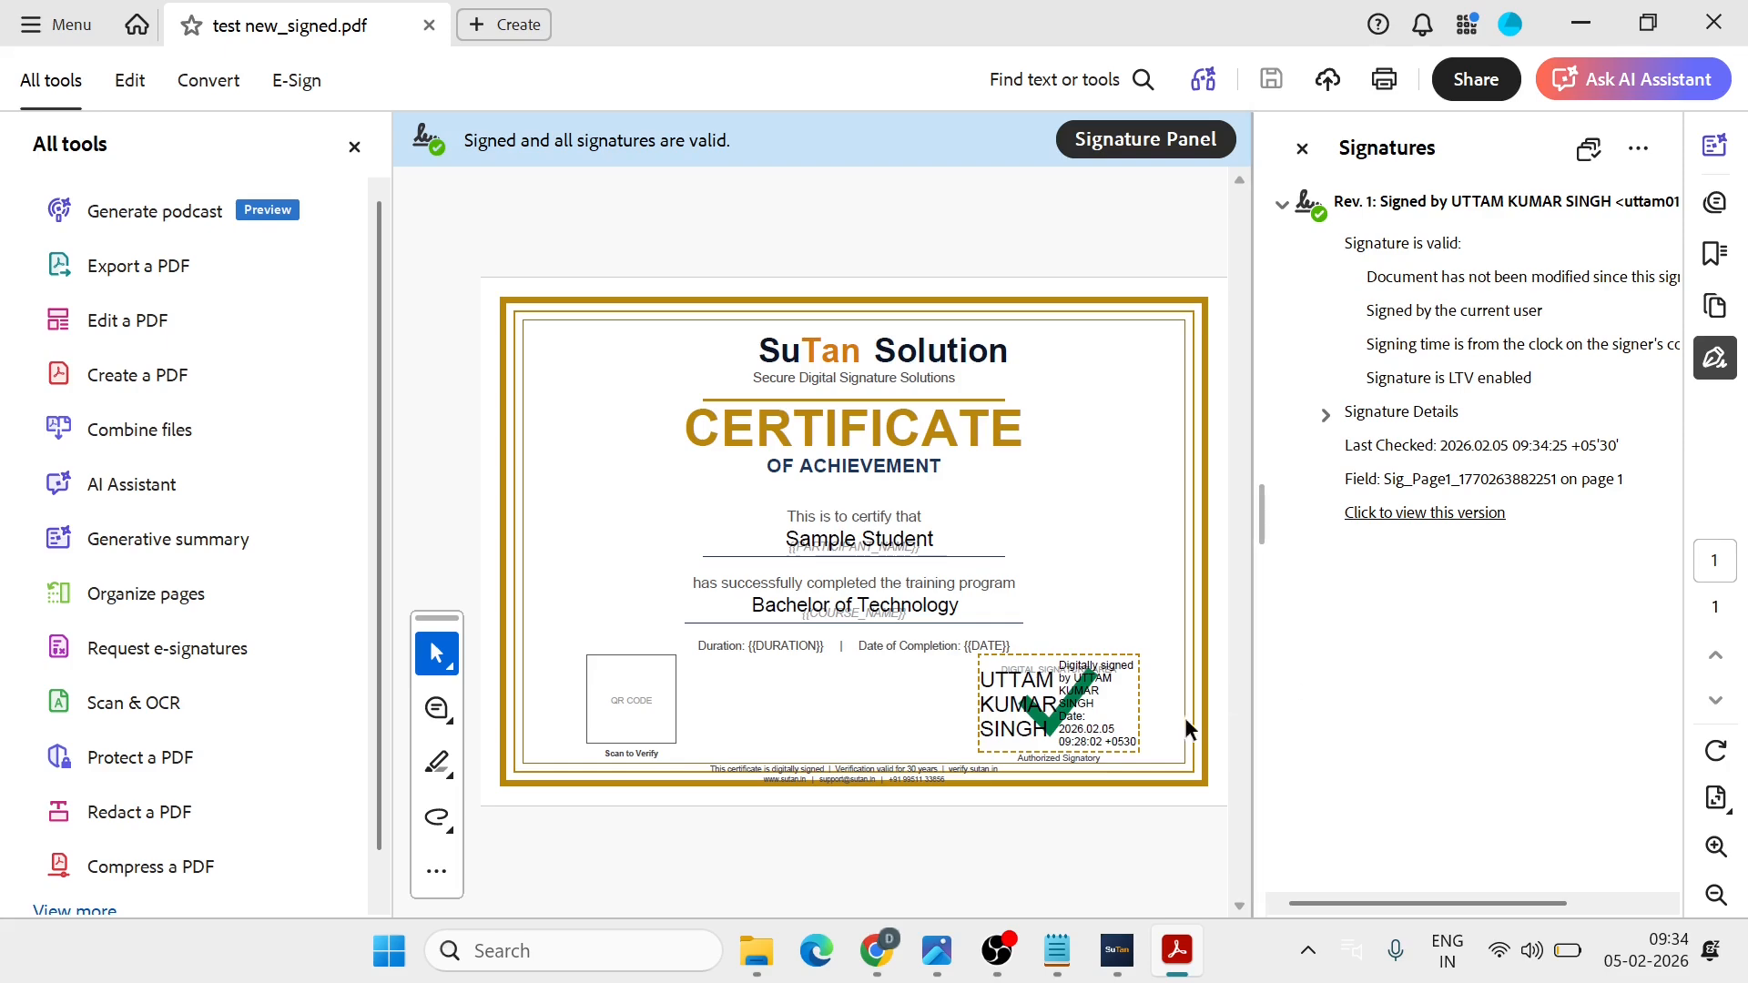
Step: In Gmail, open the Your Signed Document email, preview test new_signed.pdf, and view the sender details
left_click(876, 967)
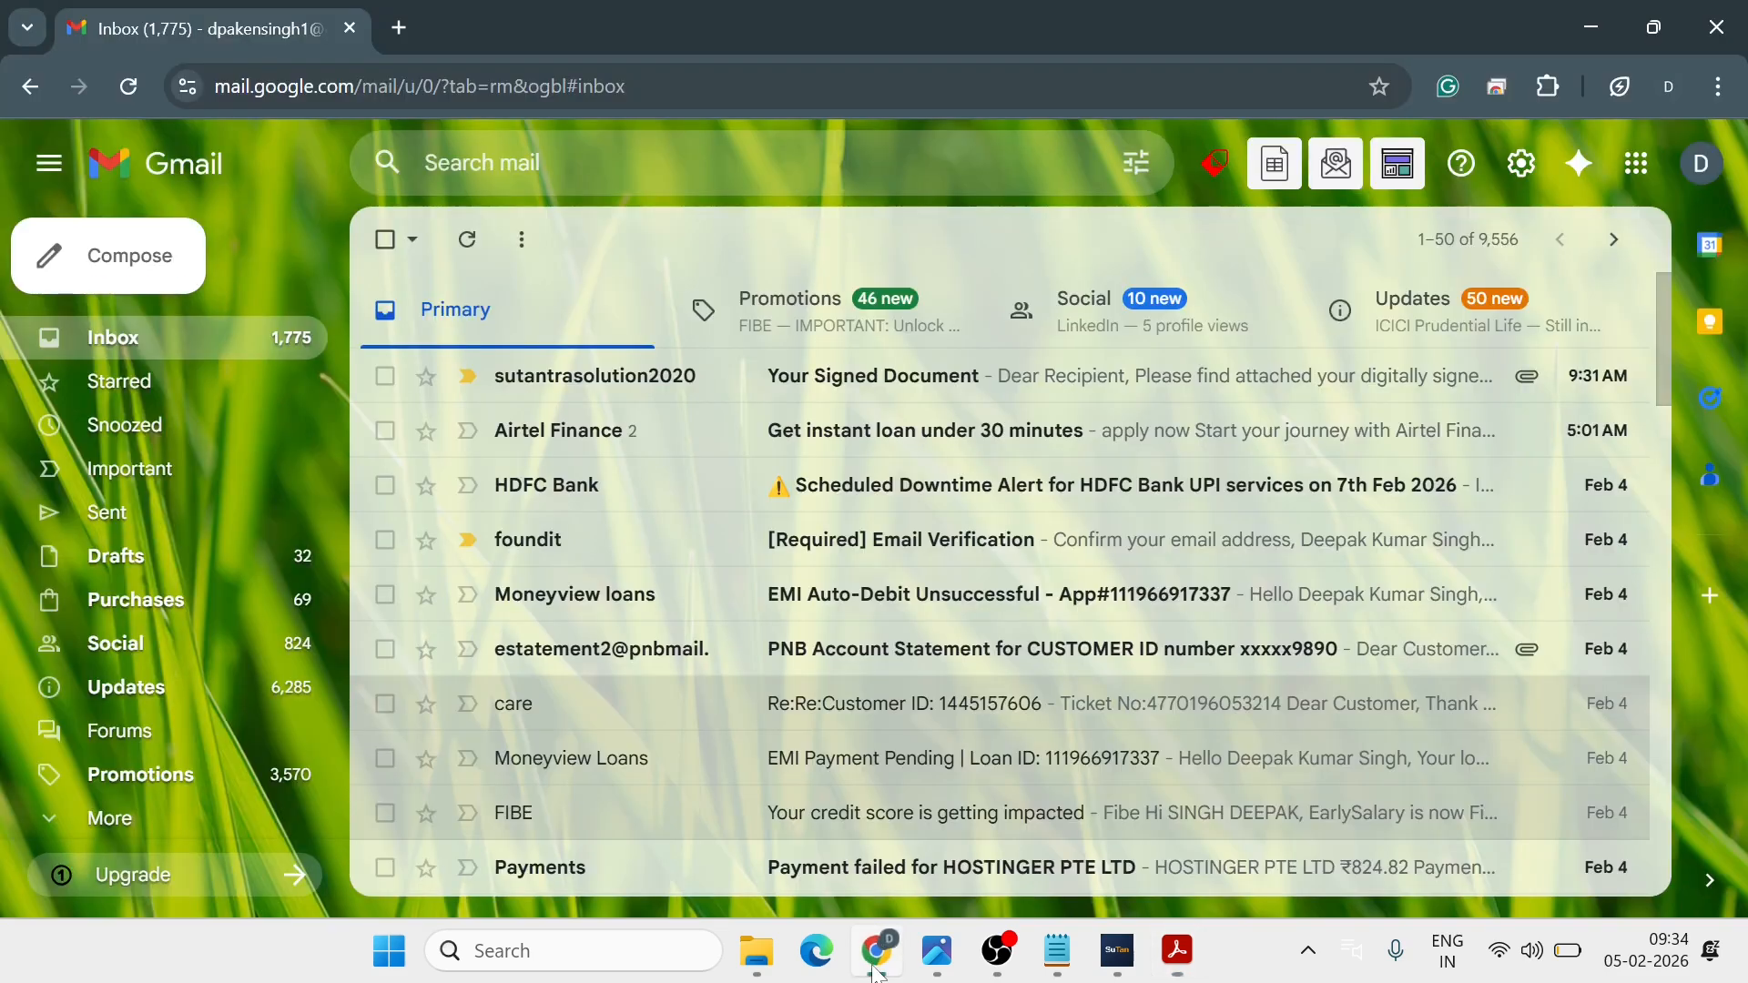
left_click(682, 385)
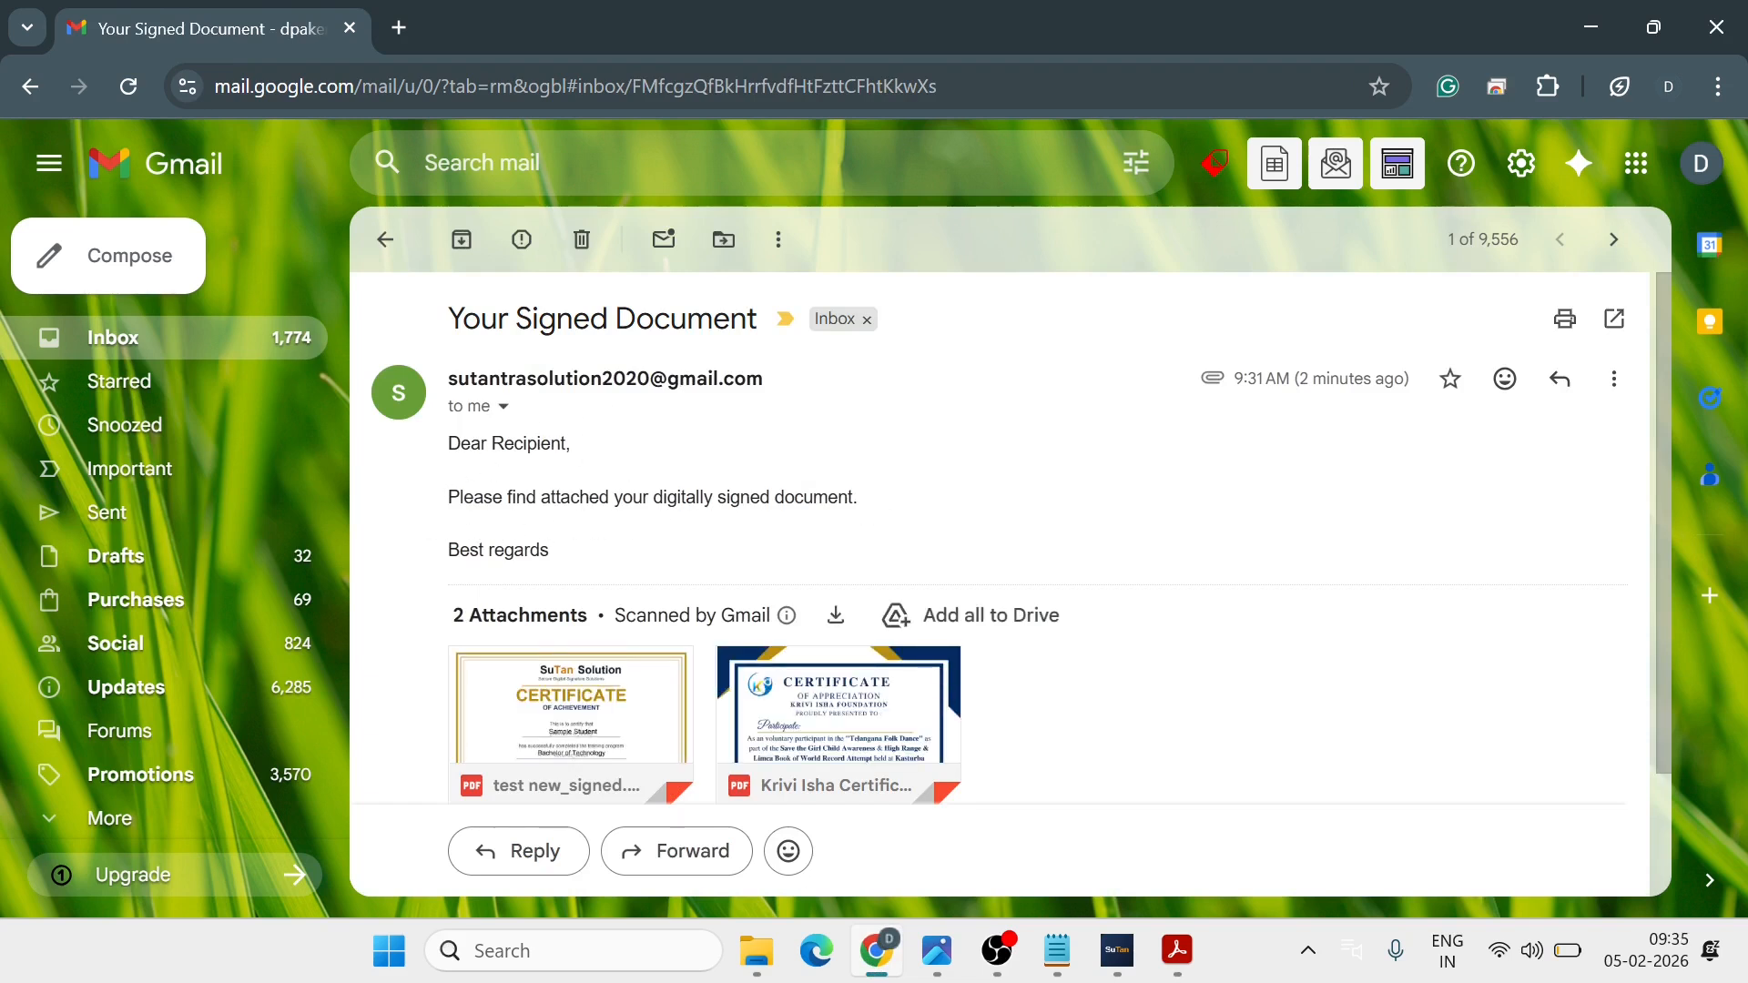
scroll(866, 508, "down", 2)
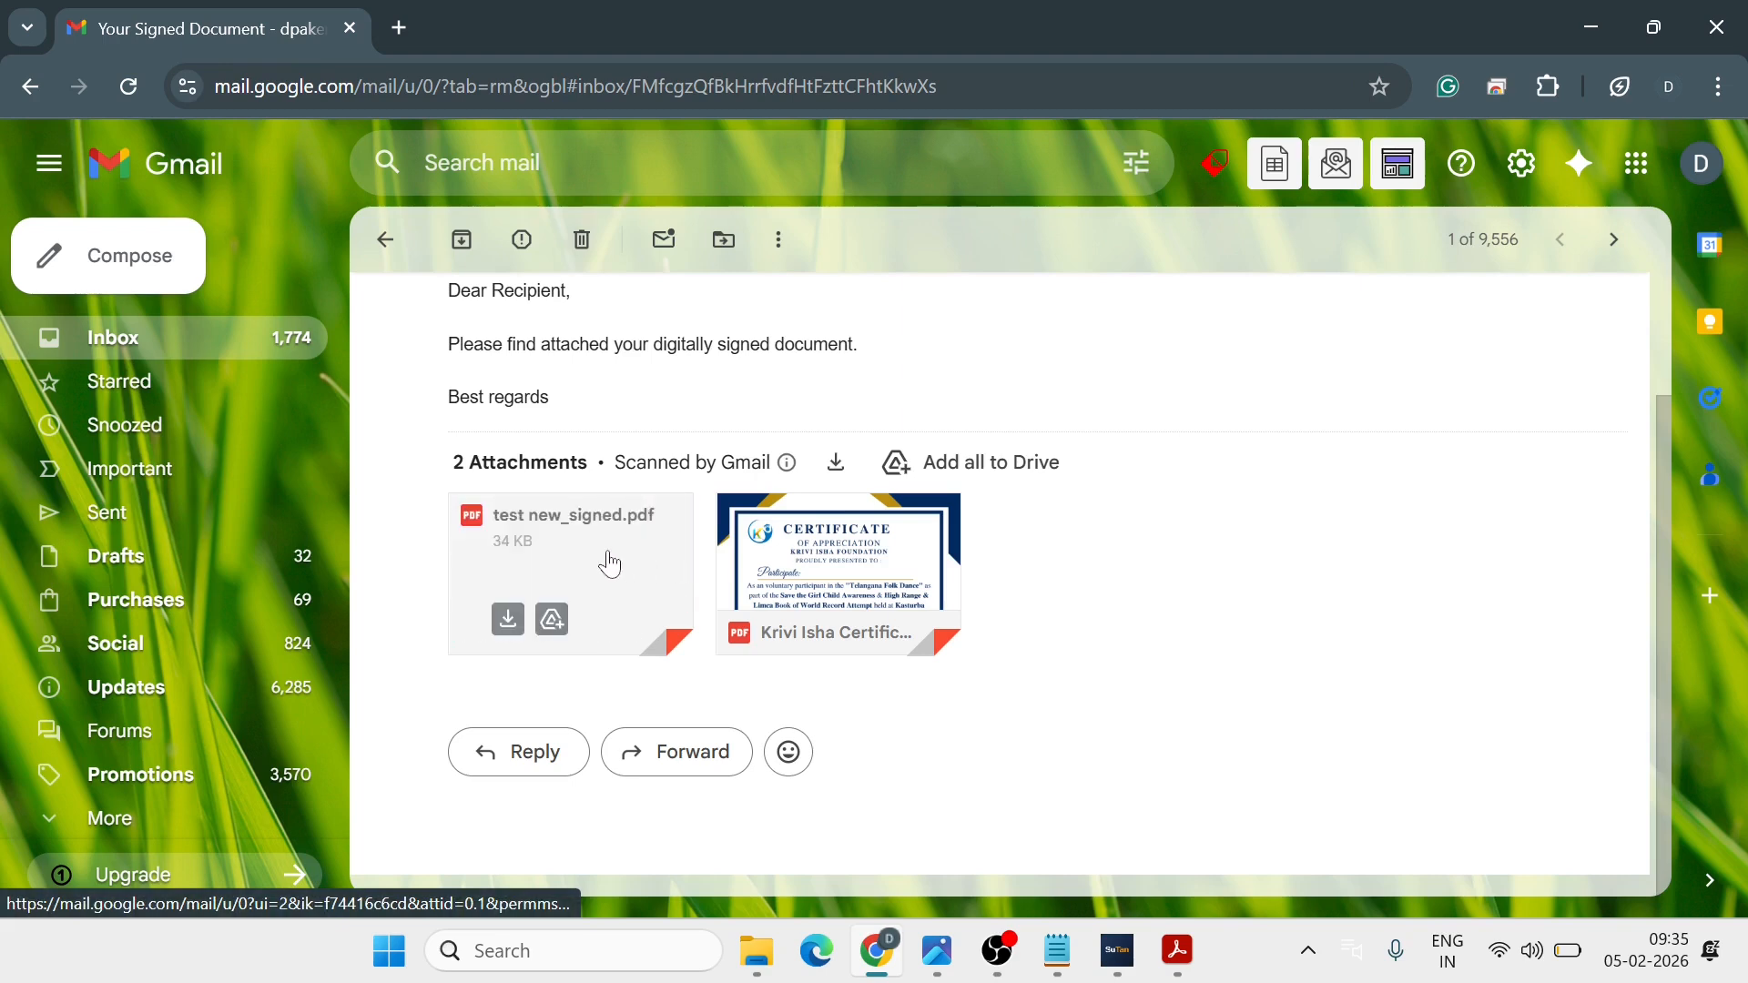
left_click(586, 553)
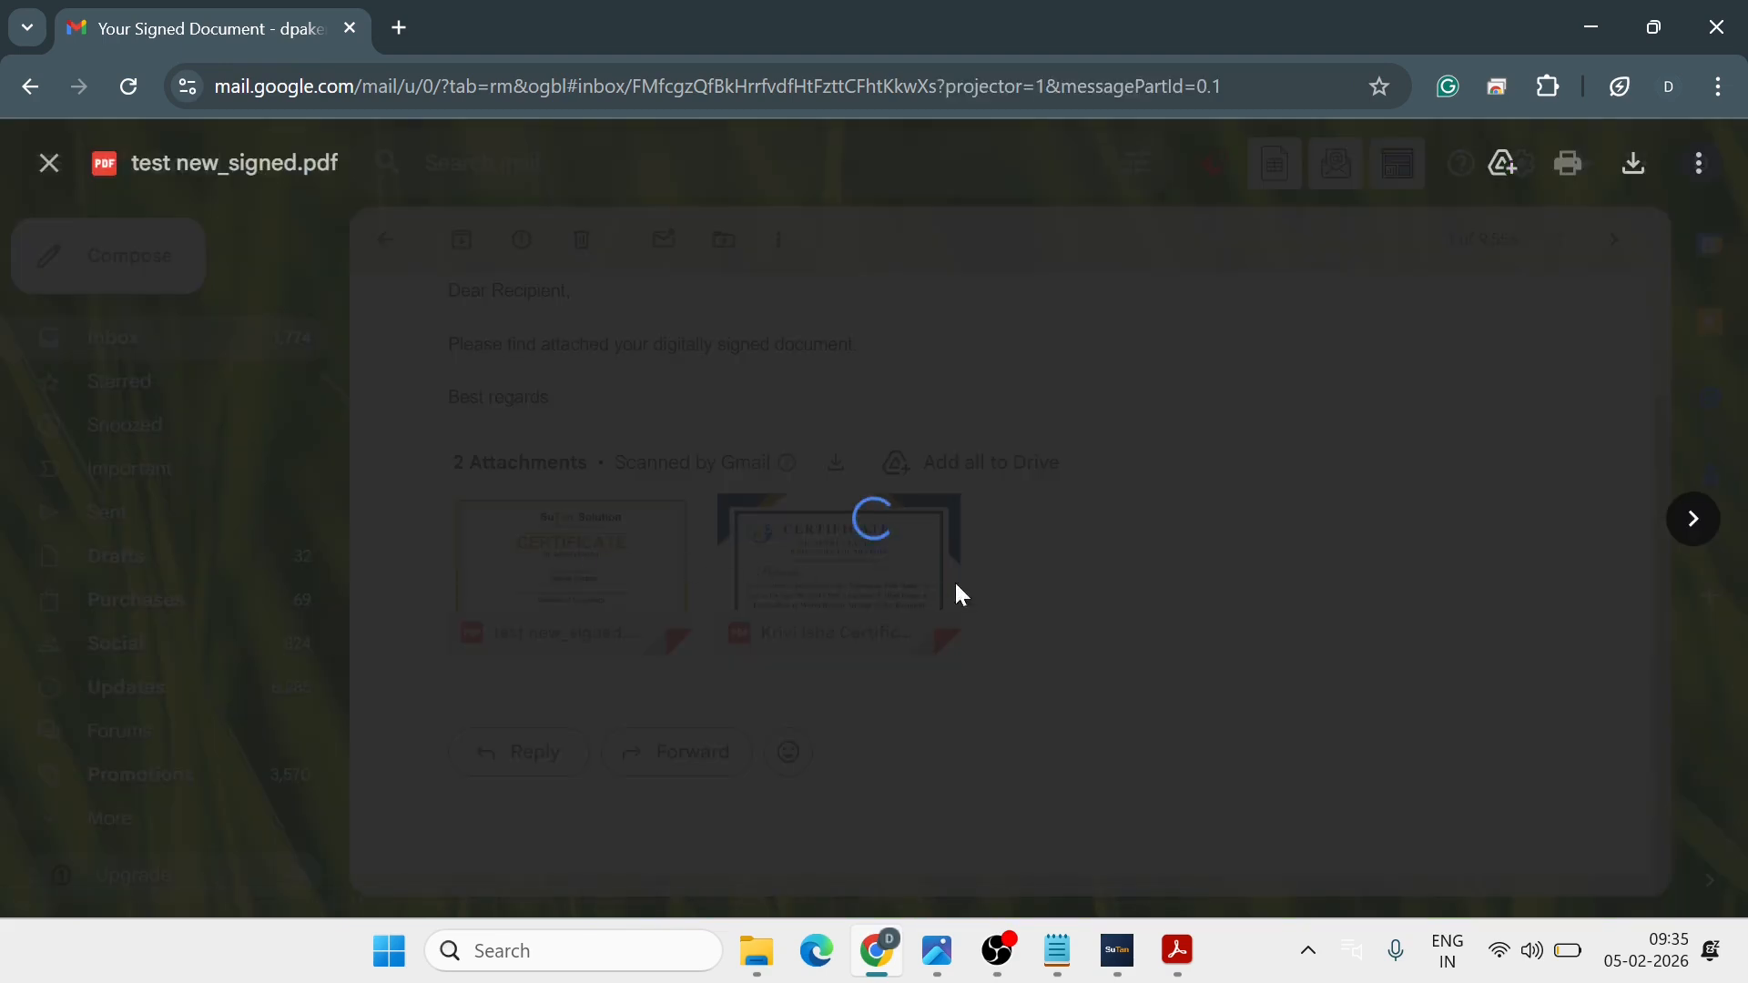
scroll(1102, 610, "down", 2)
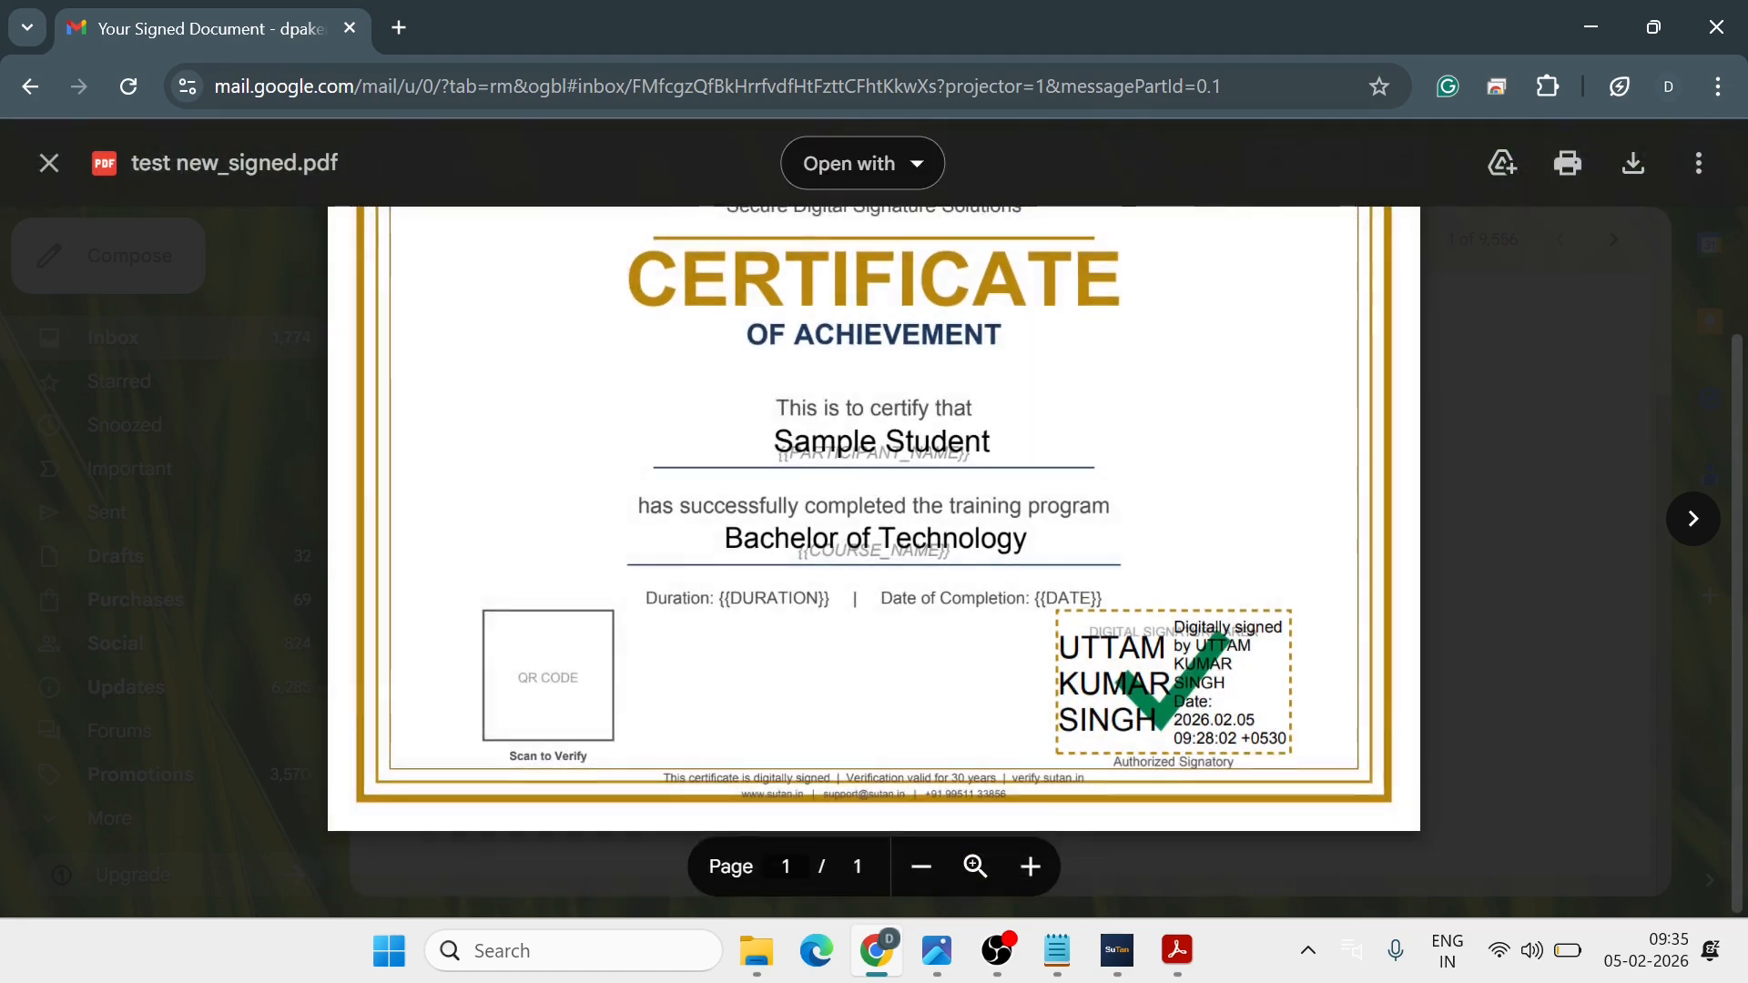
left_click(49, 164)
scroll(829, 576, "up", 2)
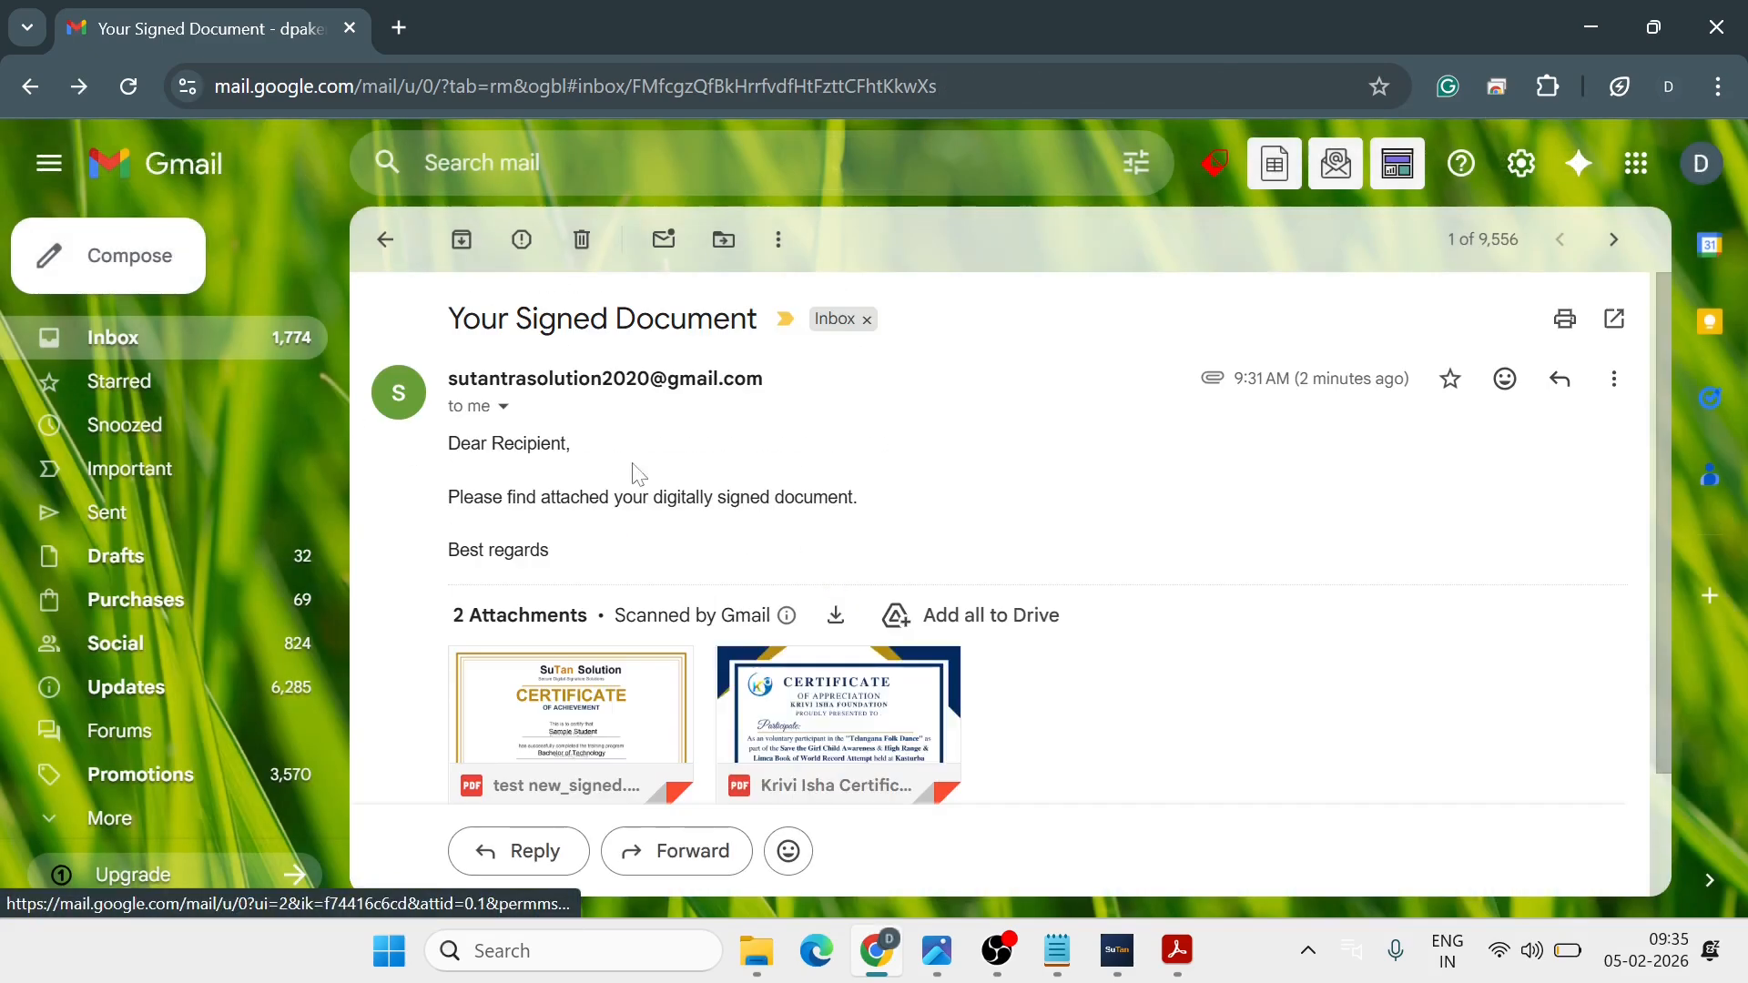
left_click(504, 408)
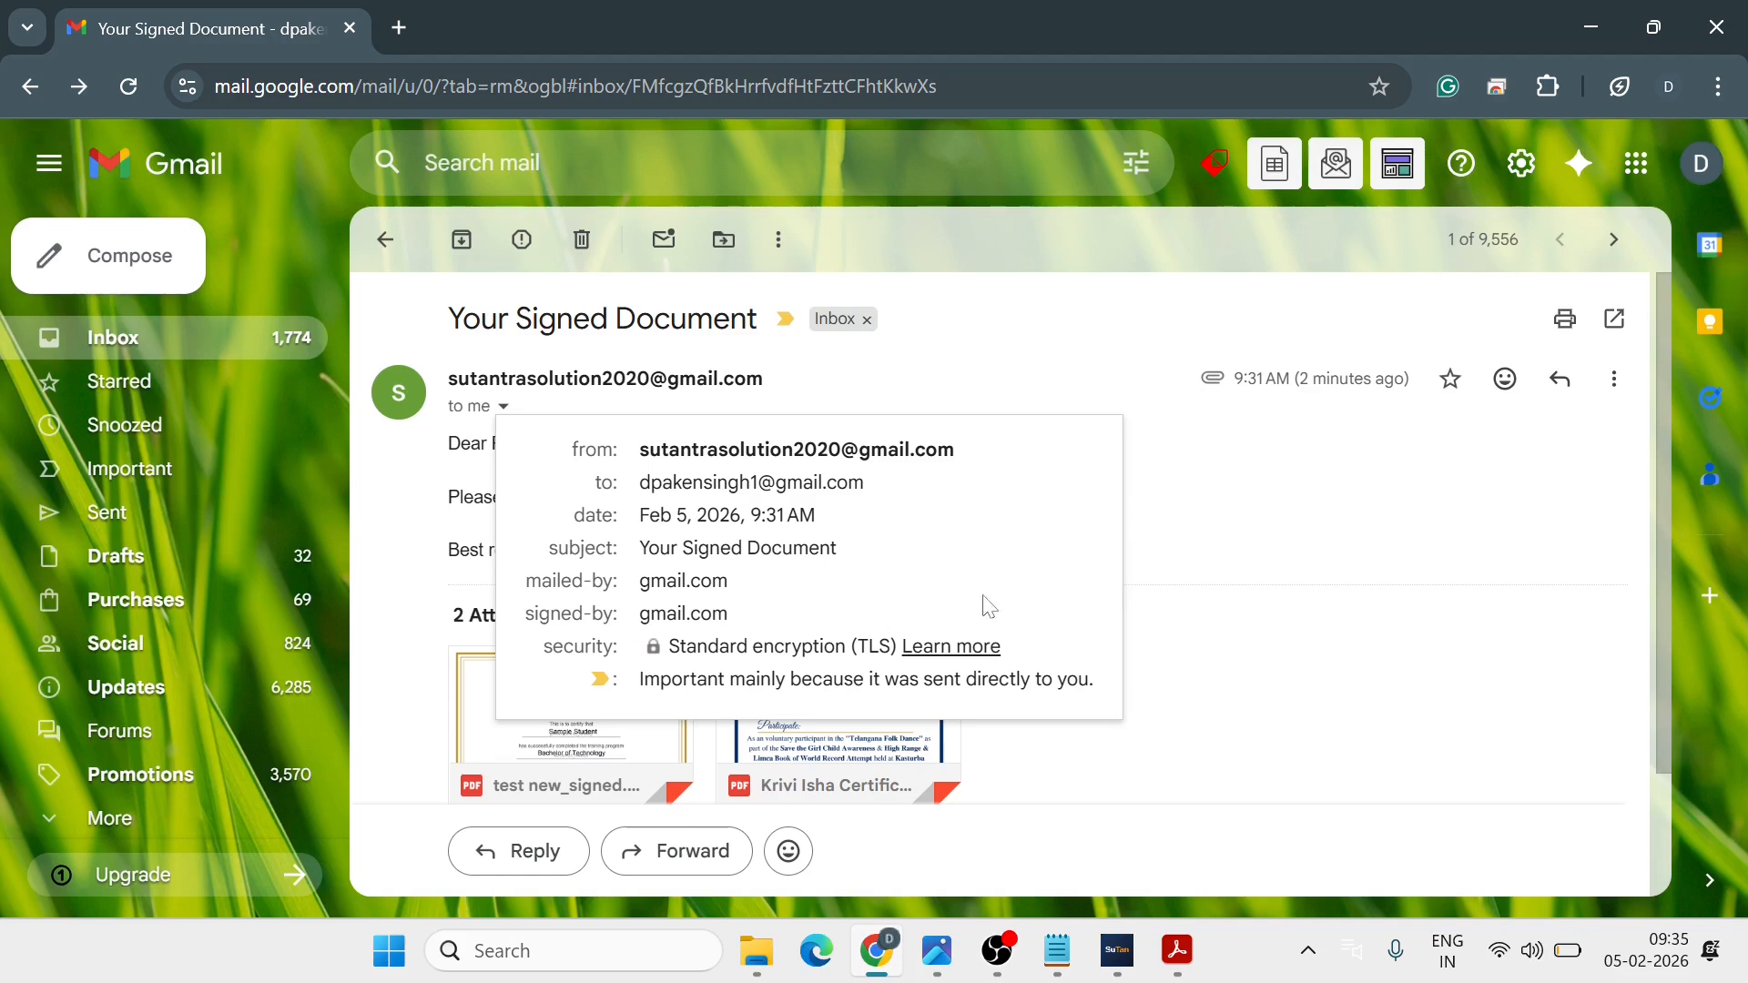
left_click(1350, 577)
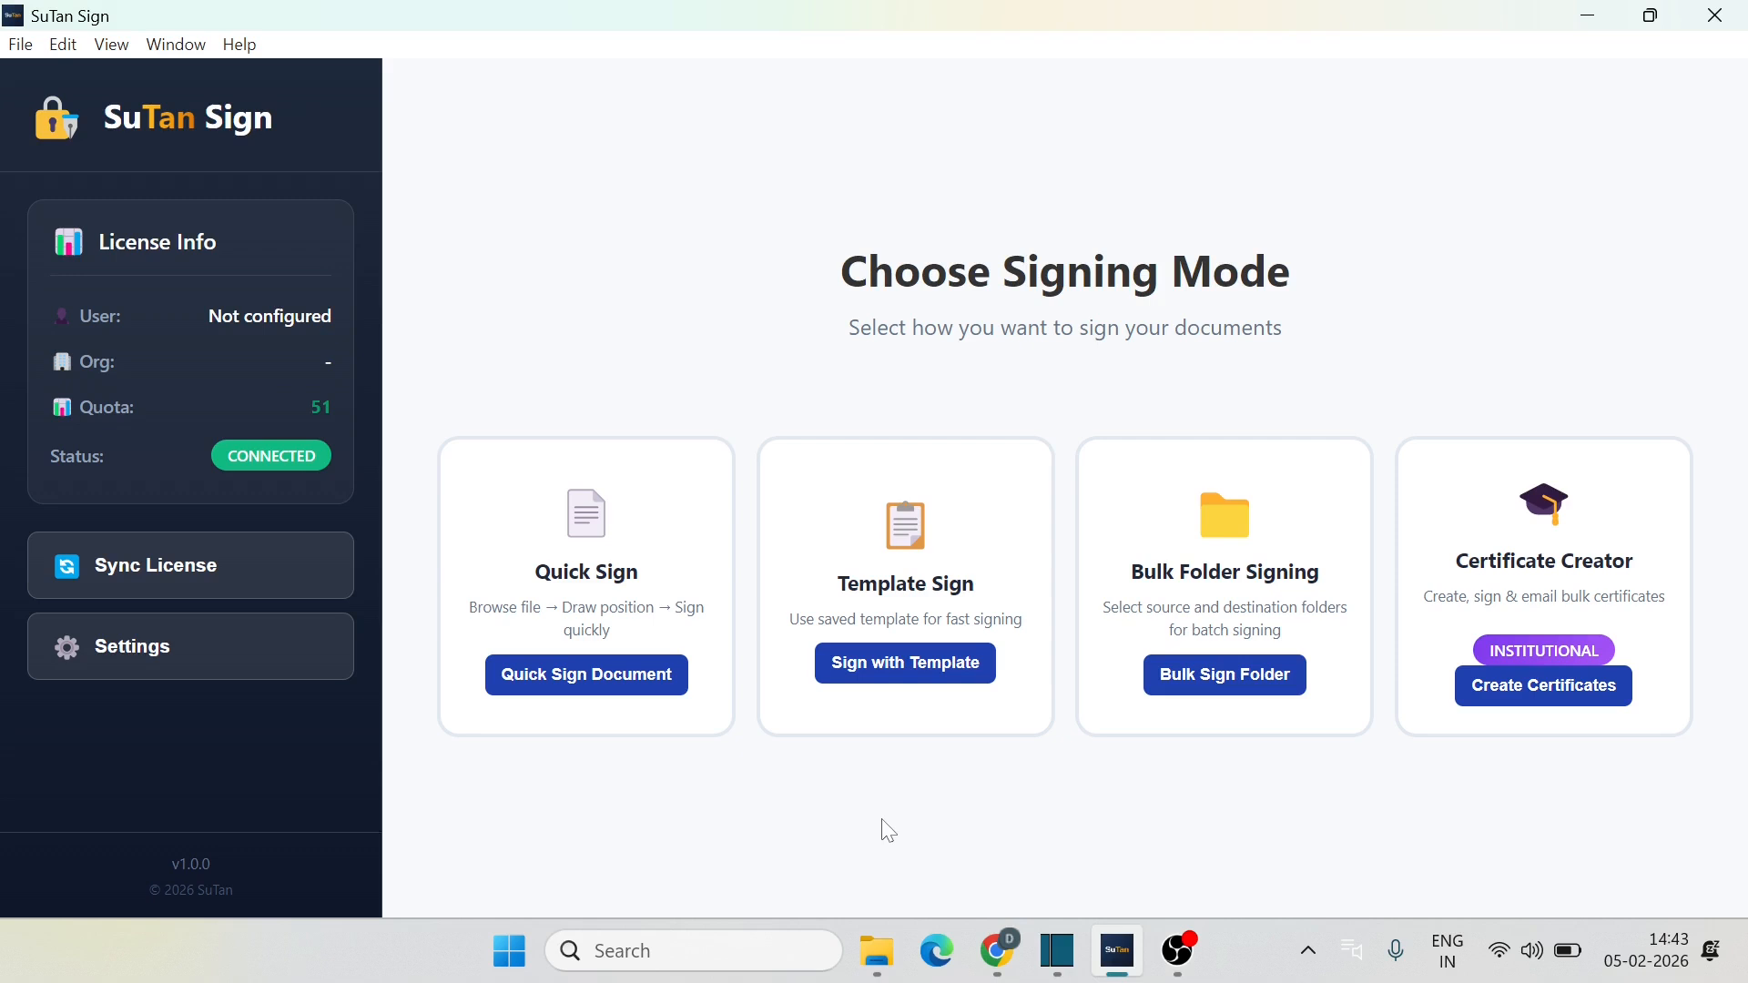
Step: Open Settings & License and scroll to Signature Templates showing Single Page and Invoice Middle
left_click(908, 672)
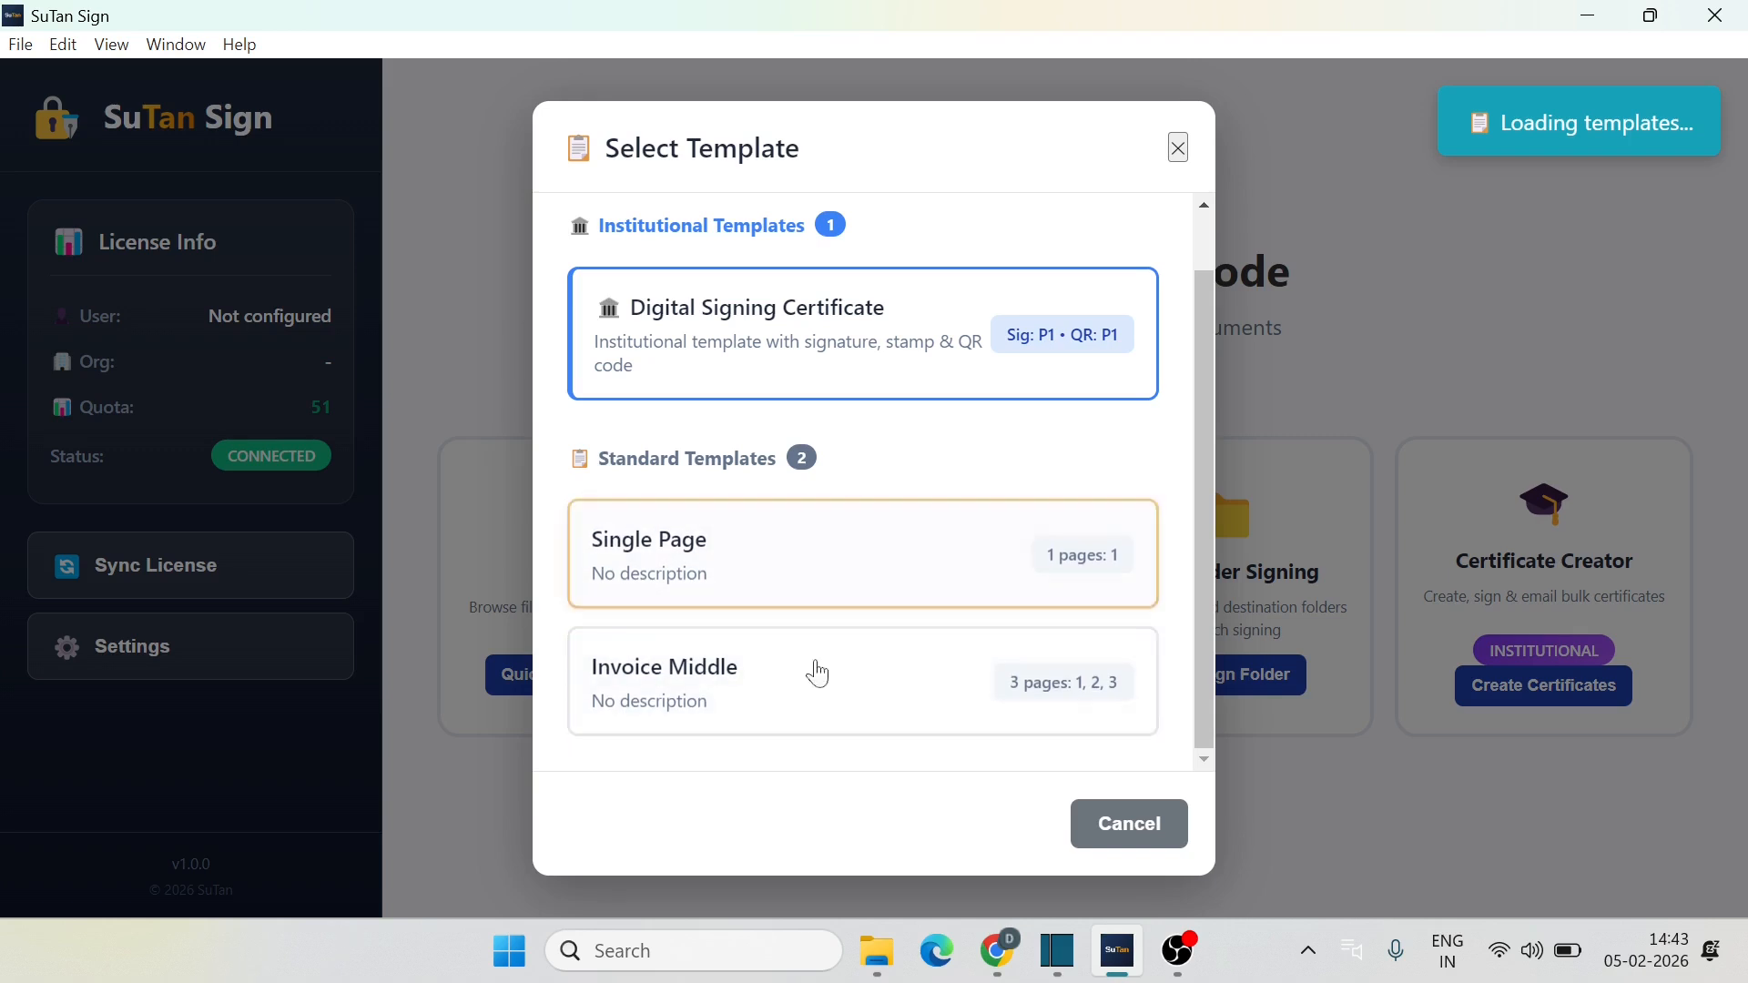
left_click(1115, 835)
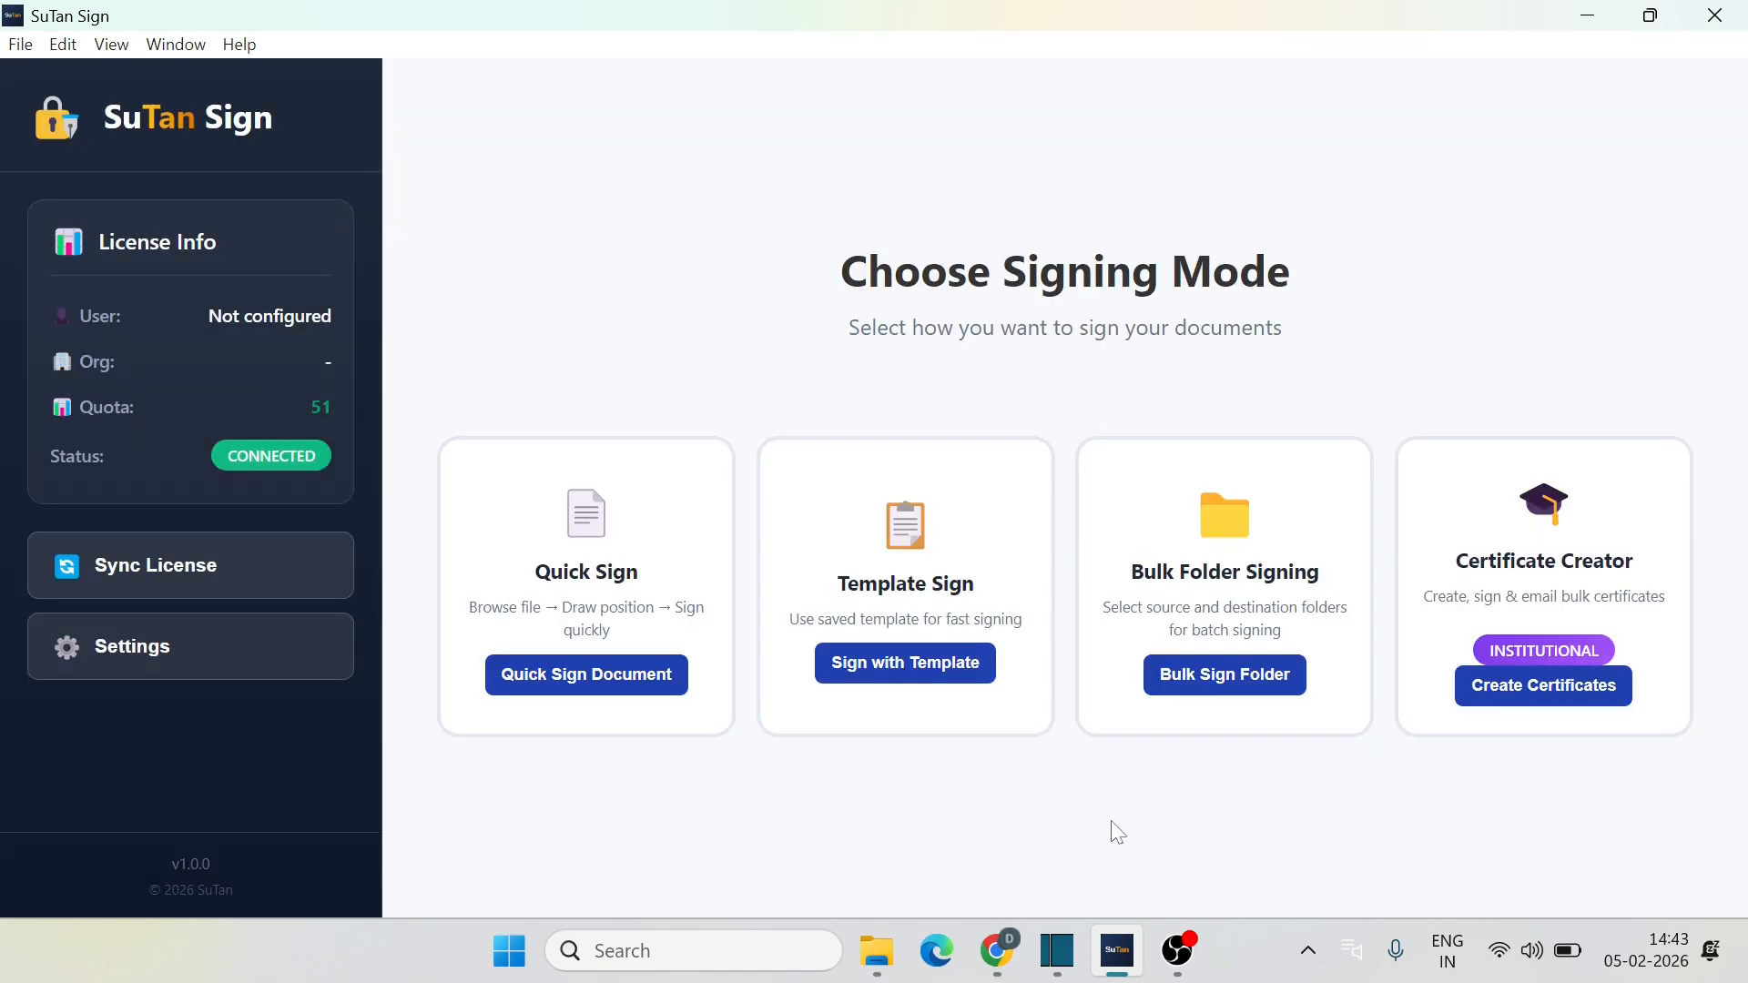
left_click(139, 649)
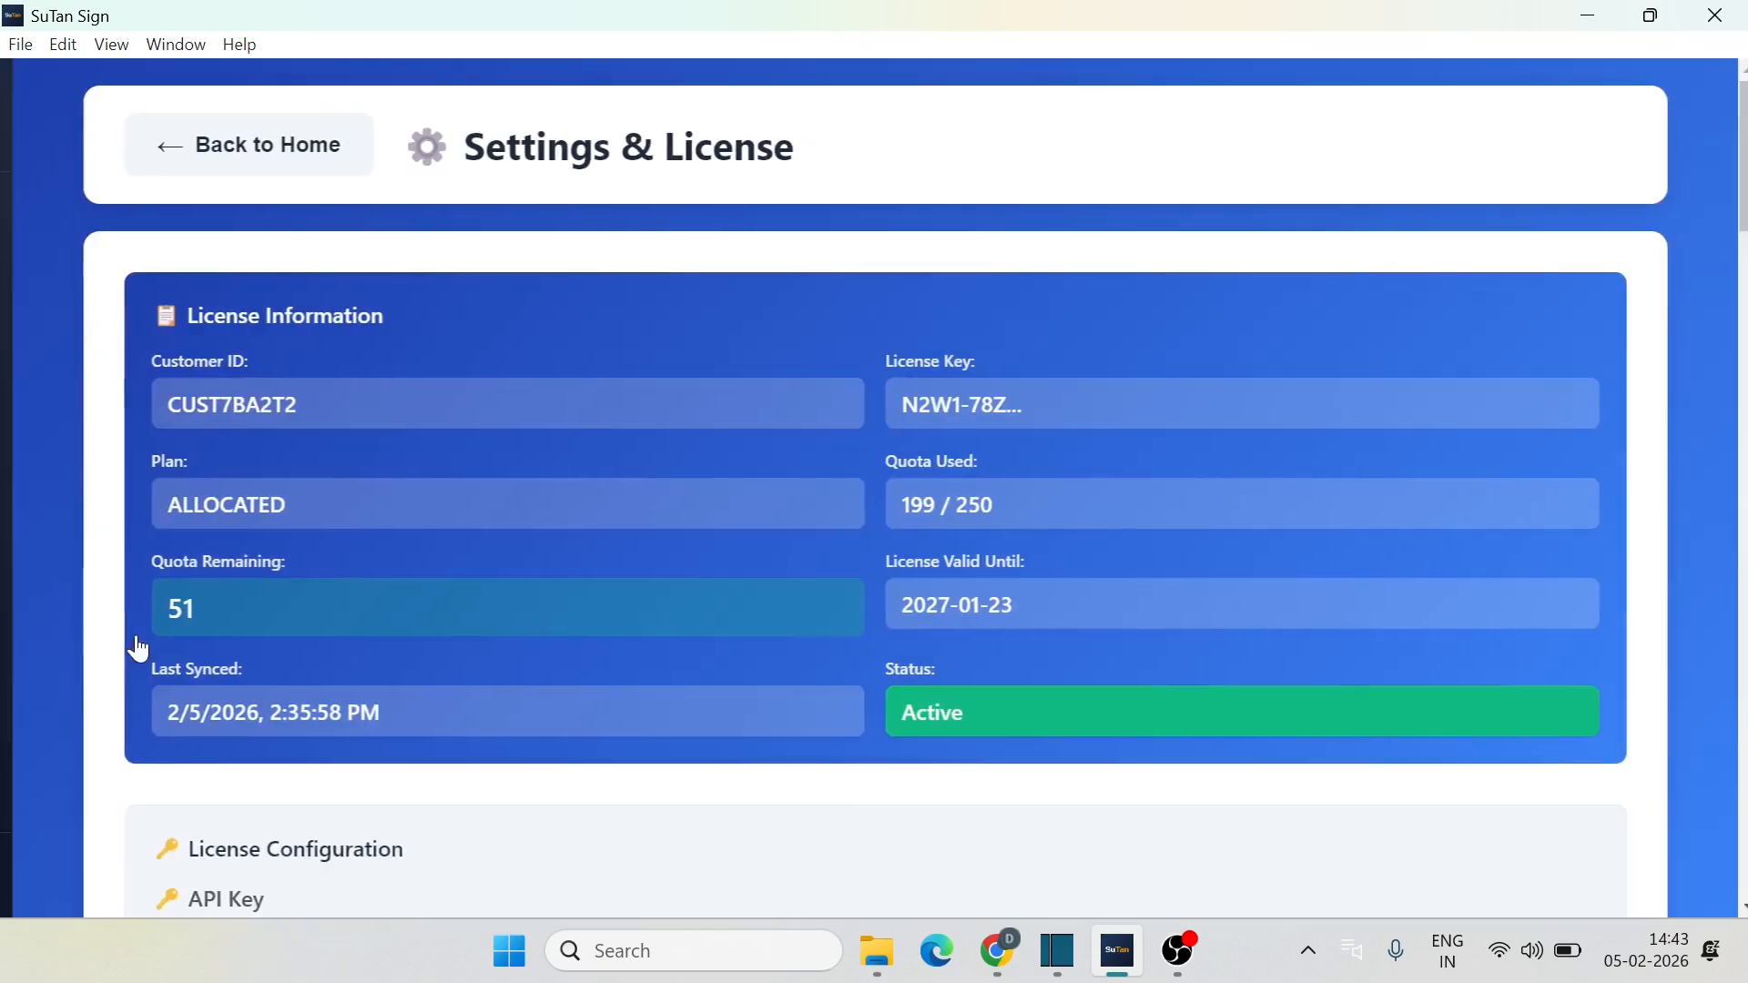
scroll(729, 610, "down", 15)
scroll(734, 616, "down", 8)
scroll(734, 616, "up", 8)
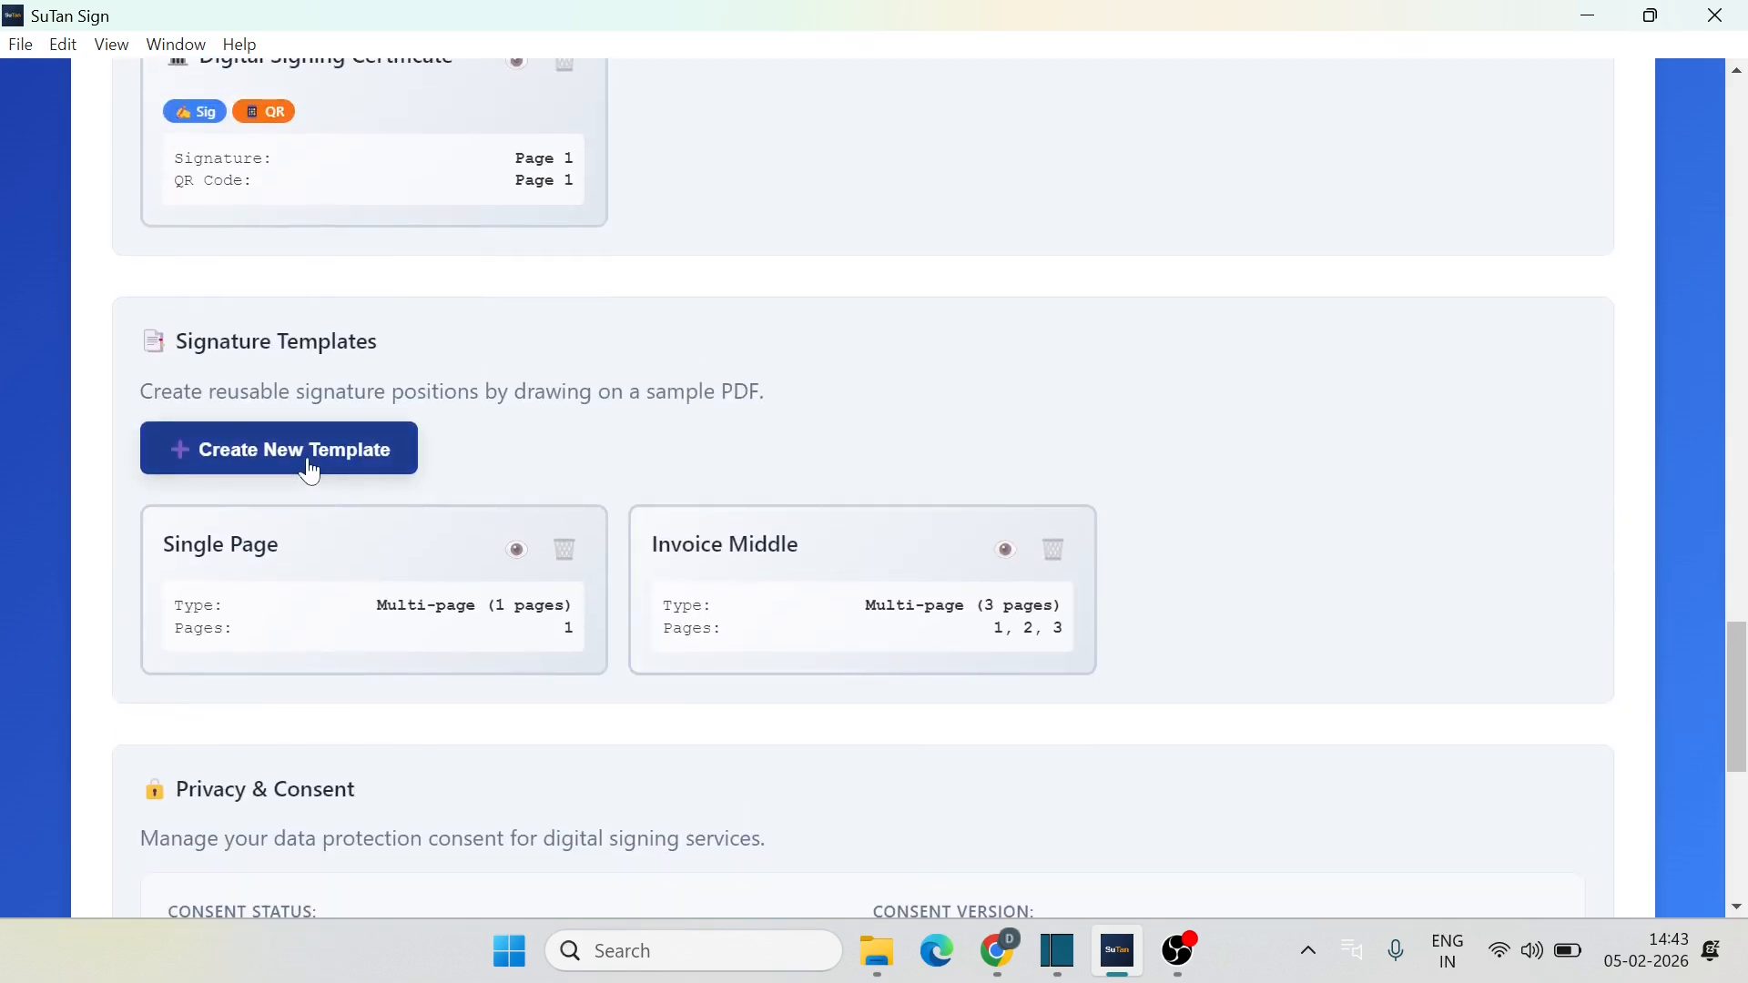
scroll(500, 453, "up", 7)
scroll(507, 456, "up", 2)
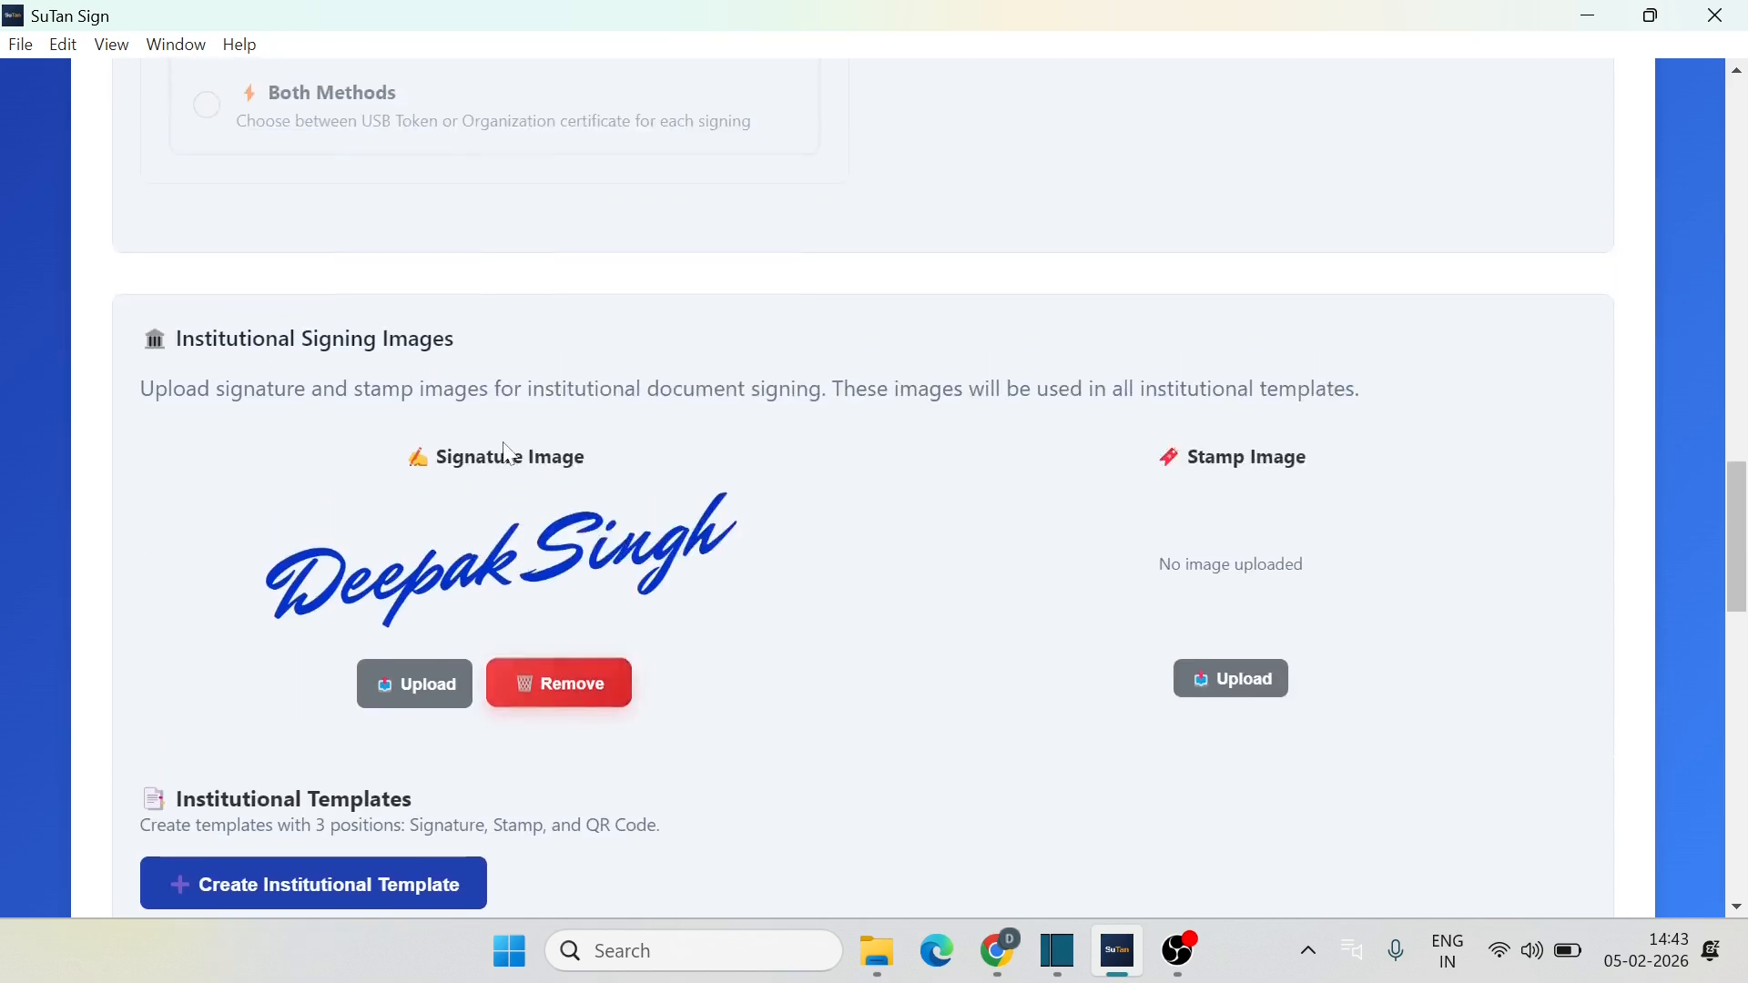
scroll(503, 456, "down", 8)
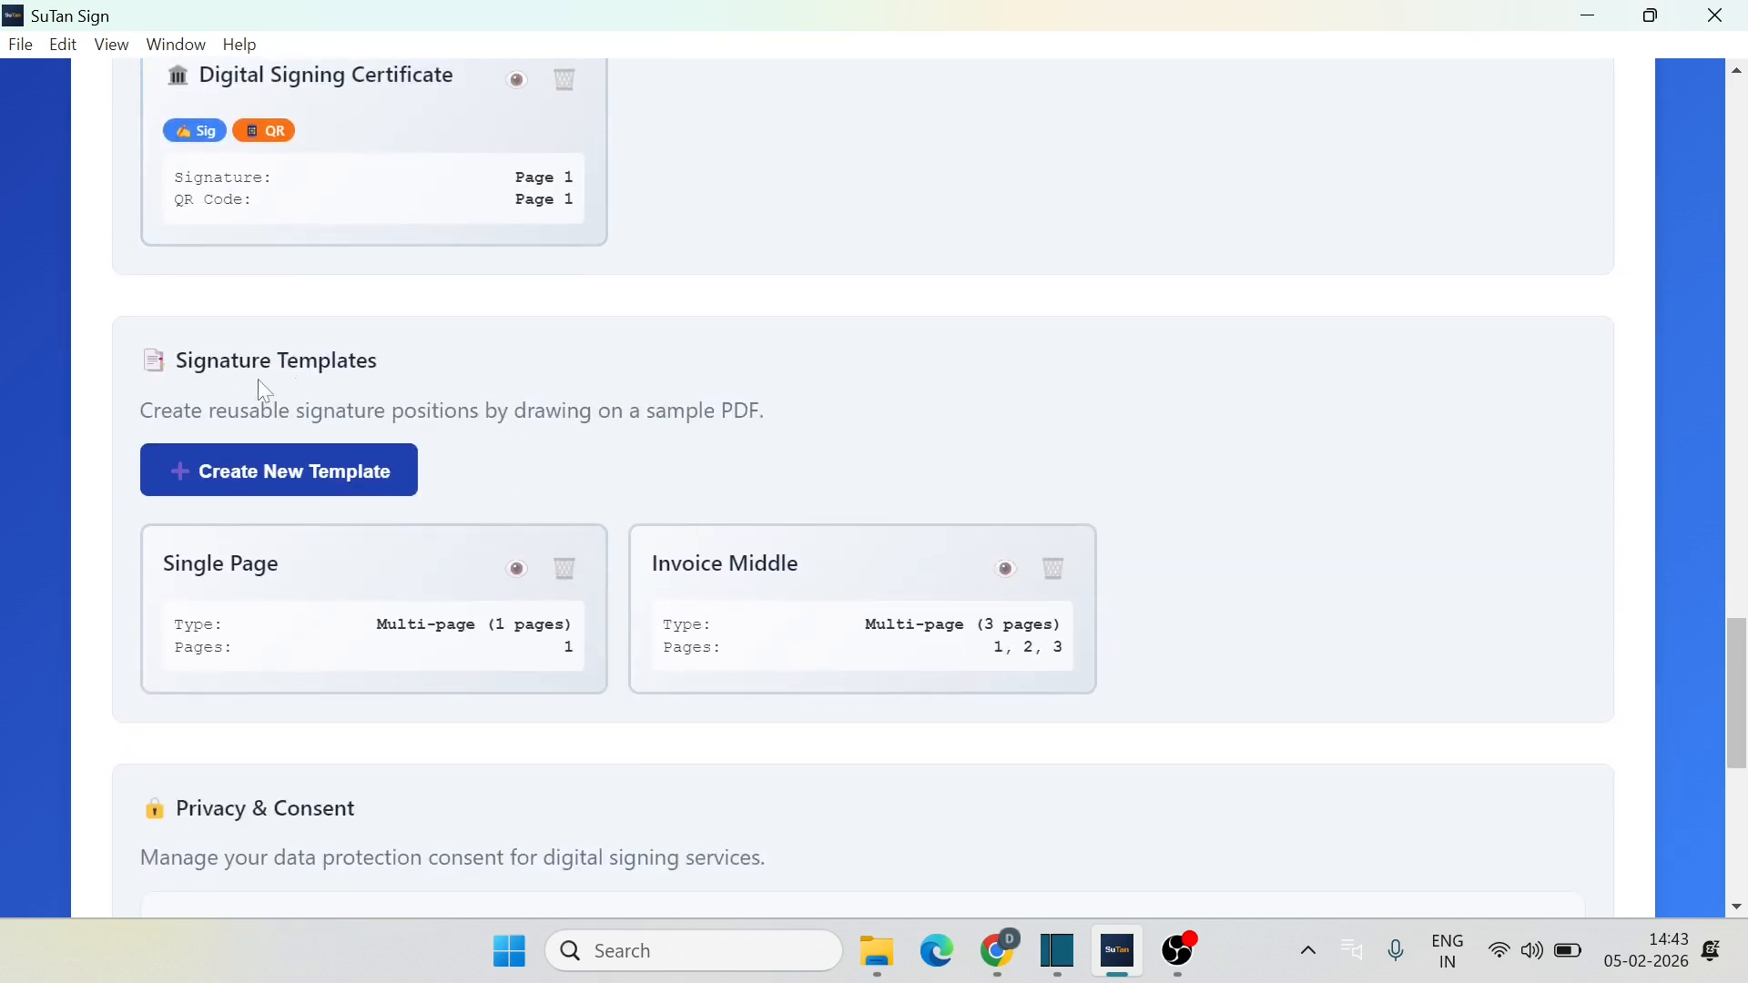
Step: Create a new template from test 3 page.pdf and draw a signature box at page 1's top-left
left_click(283, 471)
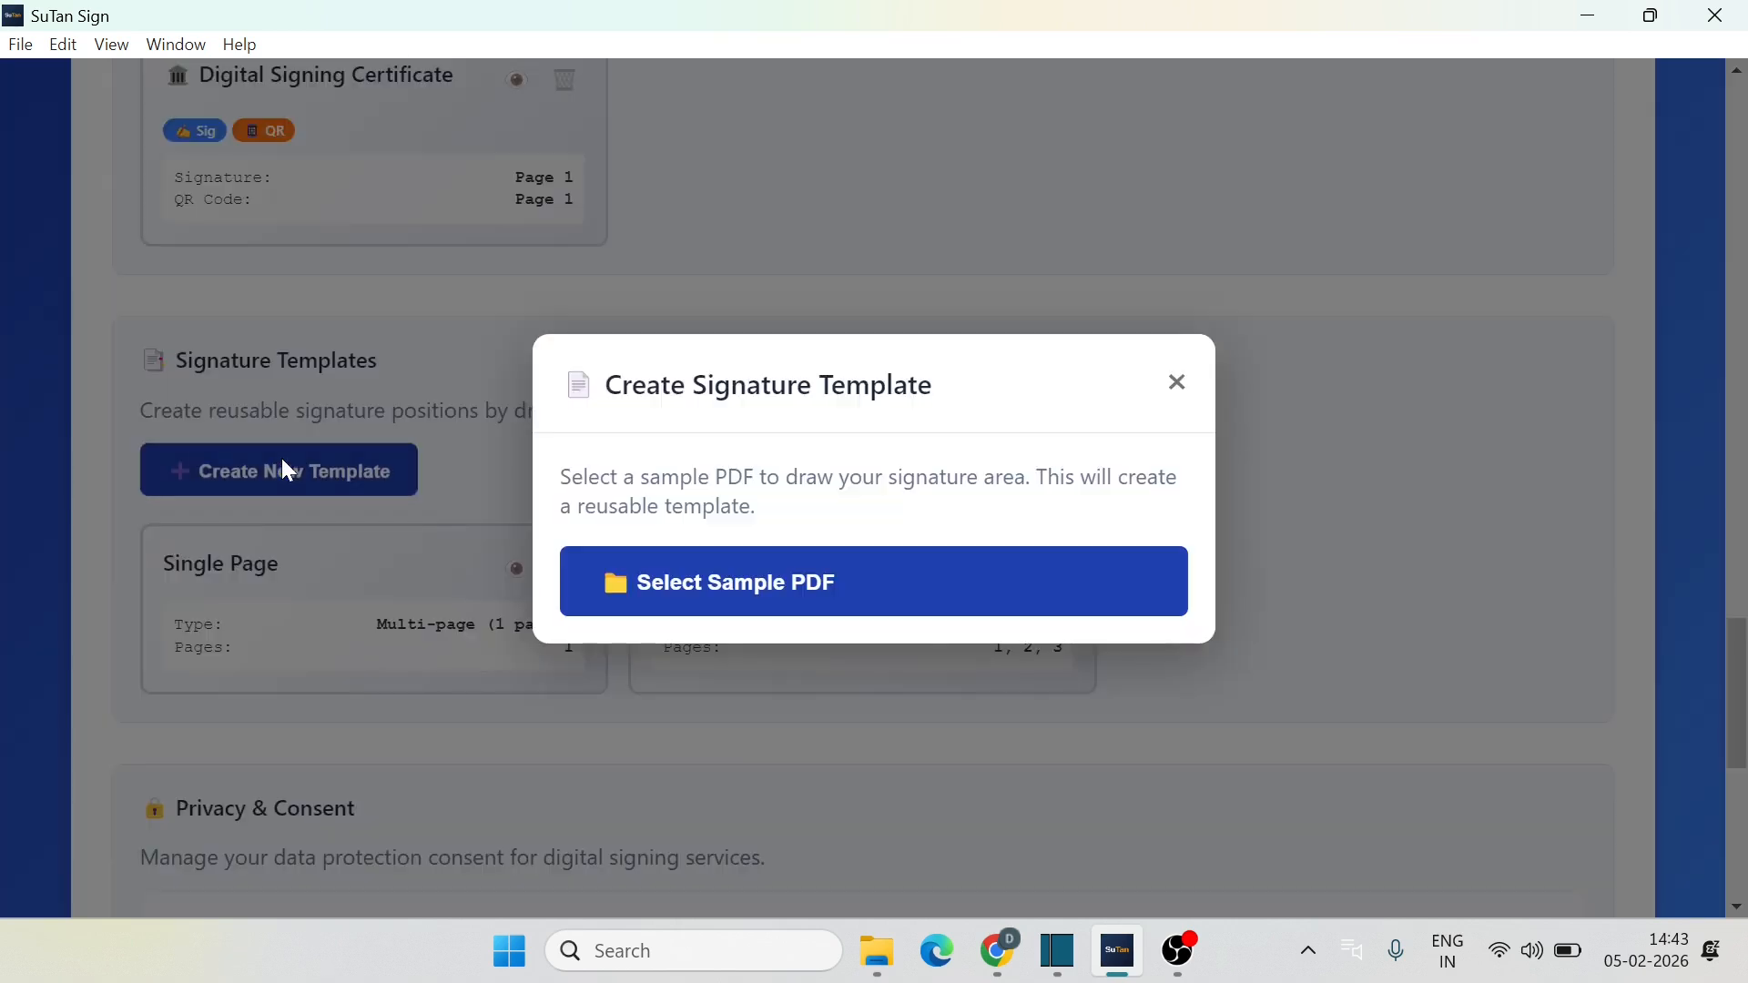
left_click(772, 574)
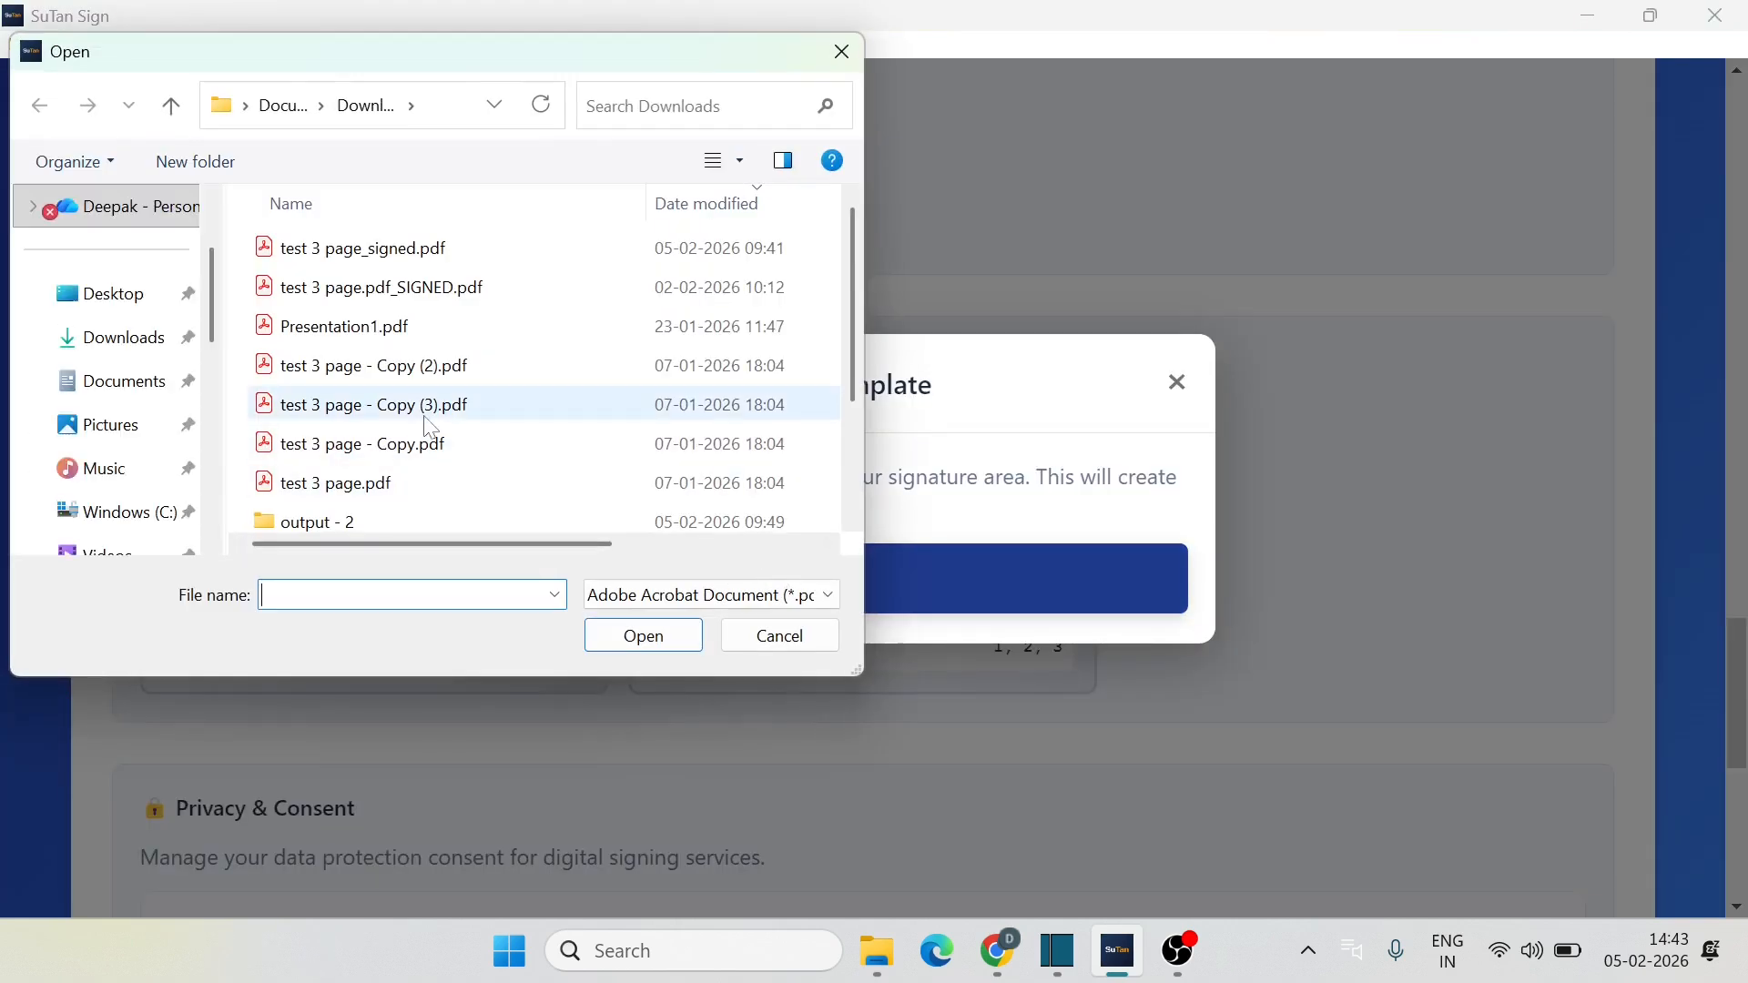
left_click(334, 483)
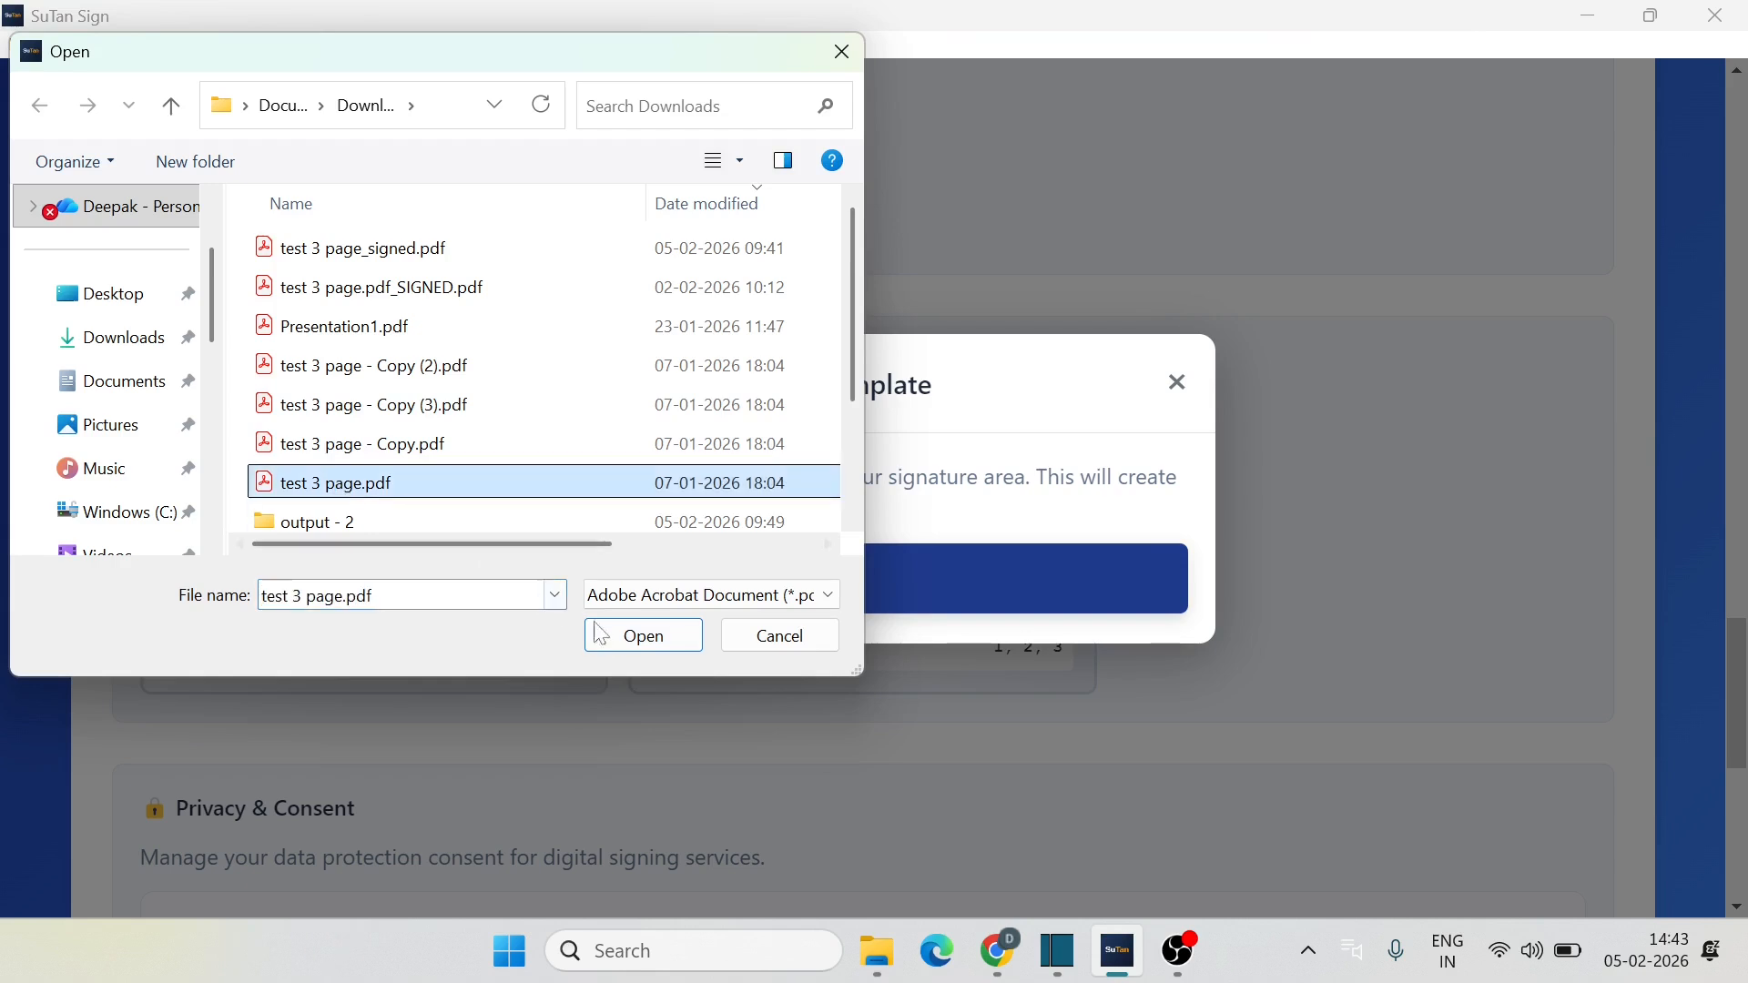
left_click(643, 637)
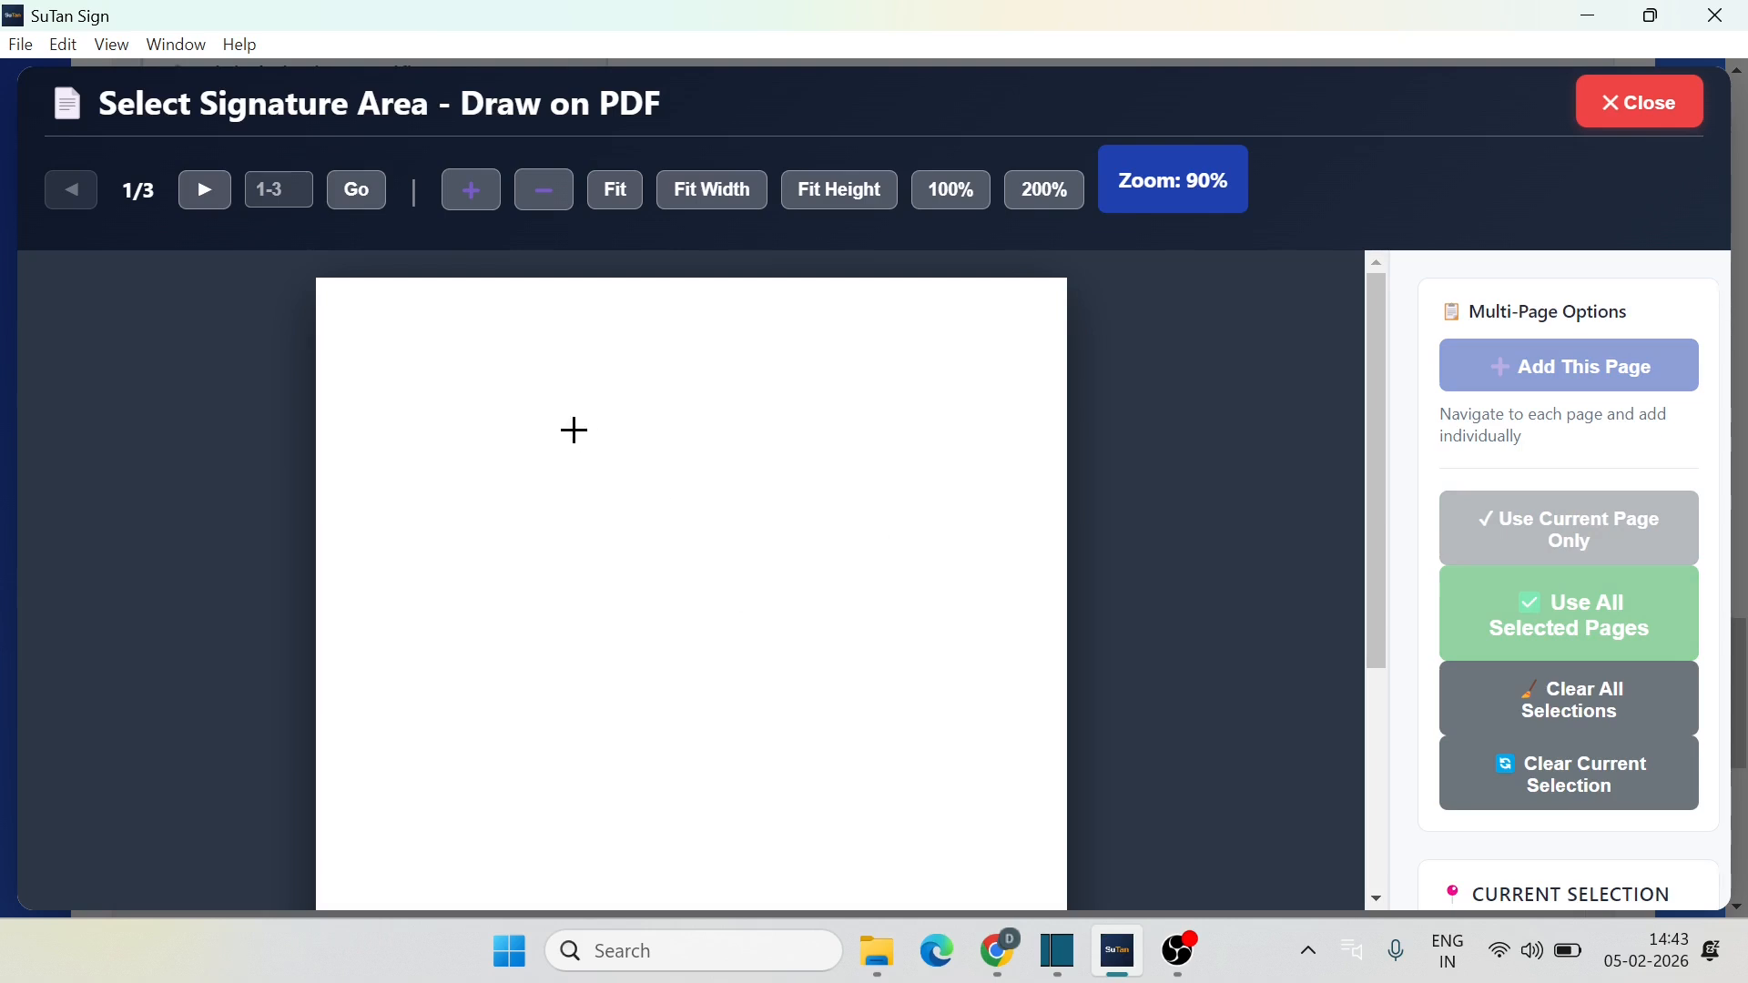
left_click_drag(364, 340, 617, 428)
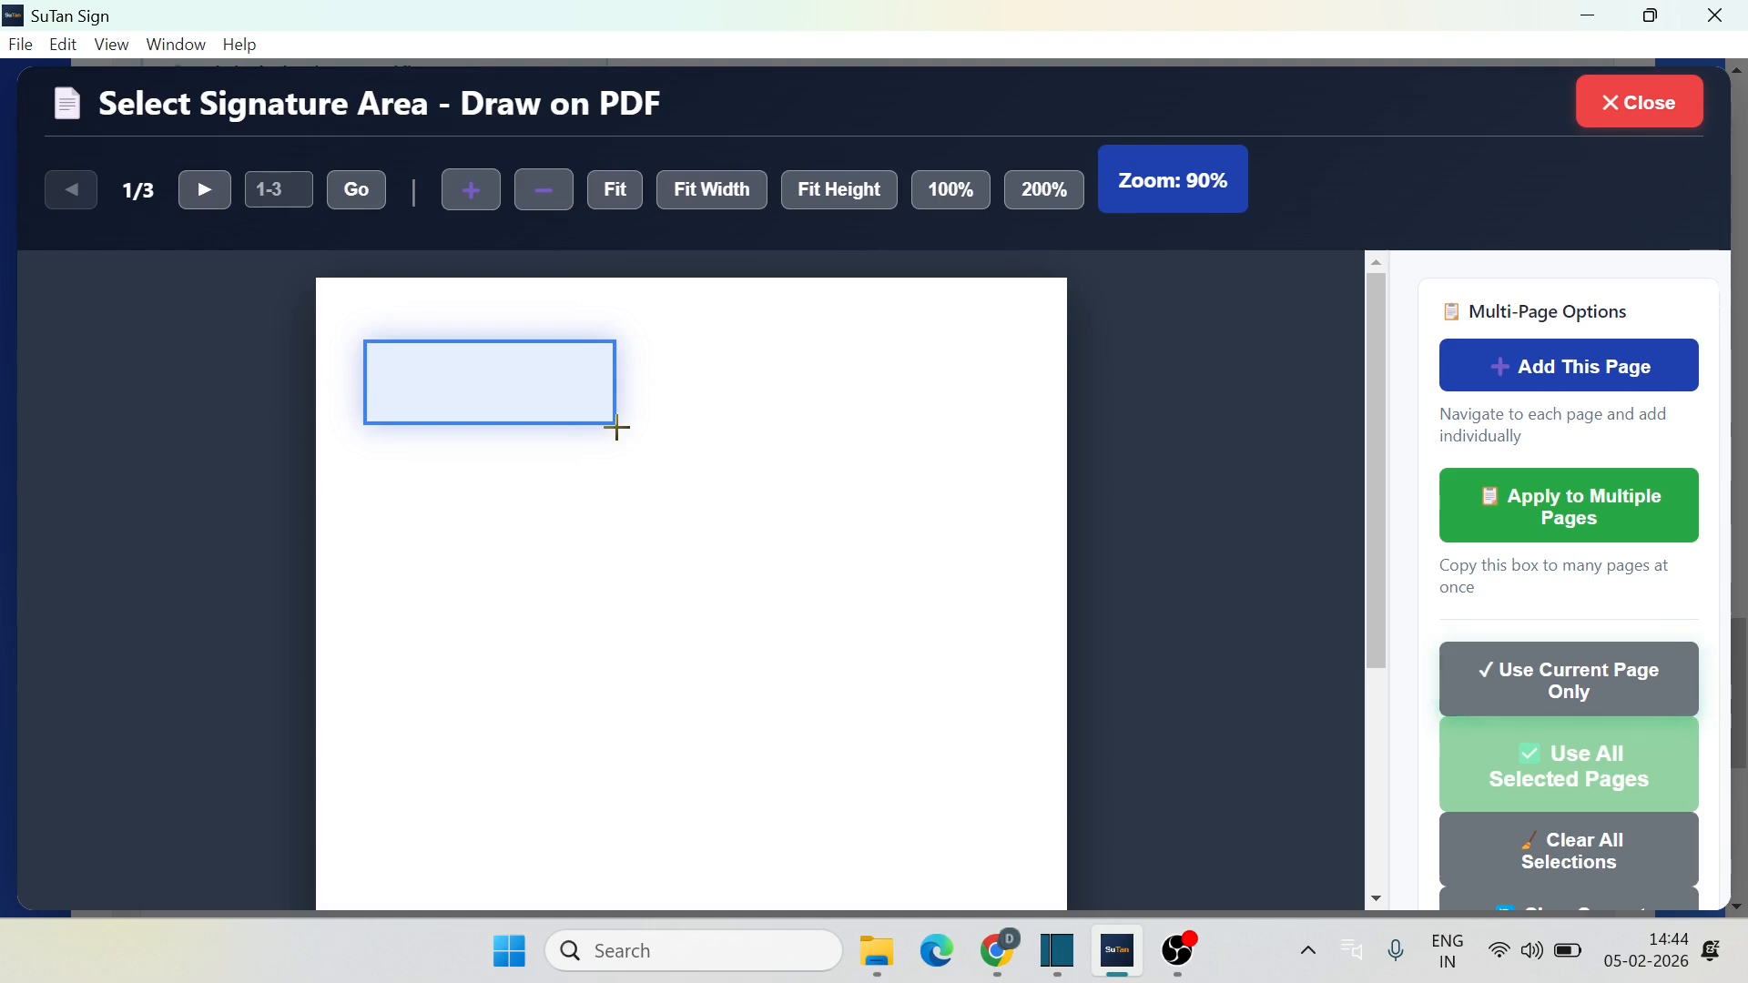
Step: Apply the signature box to all pages (1, 2 and 3) using the 'all' page selection
left_click(1566, 510)
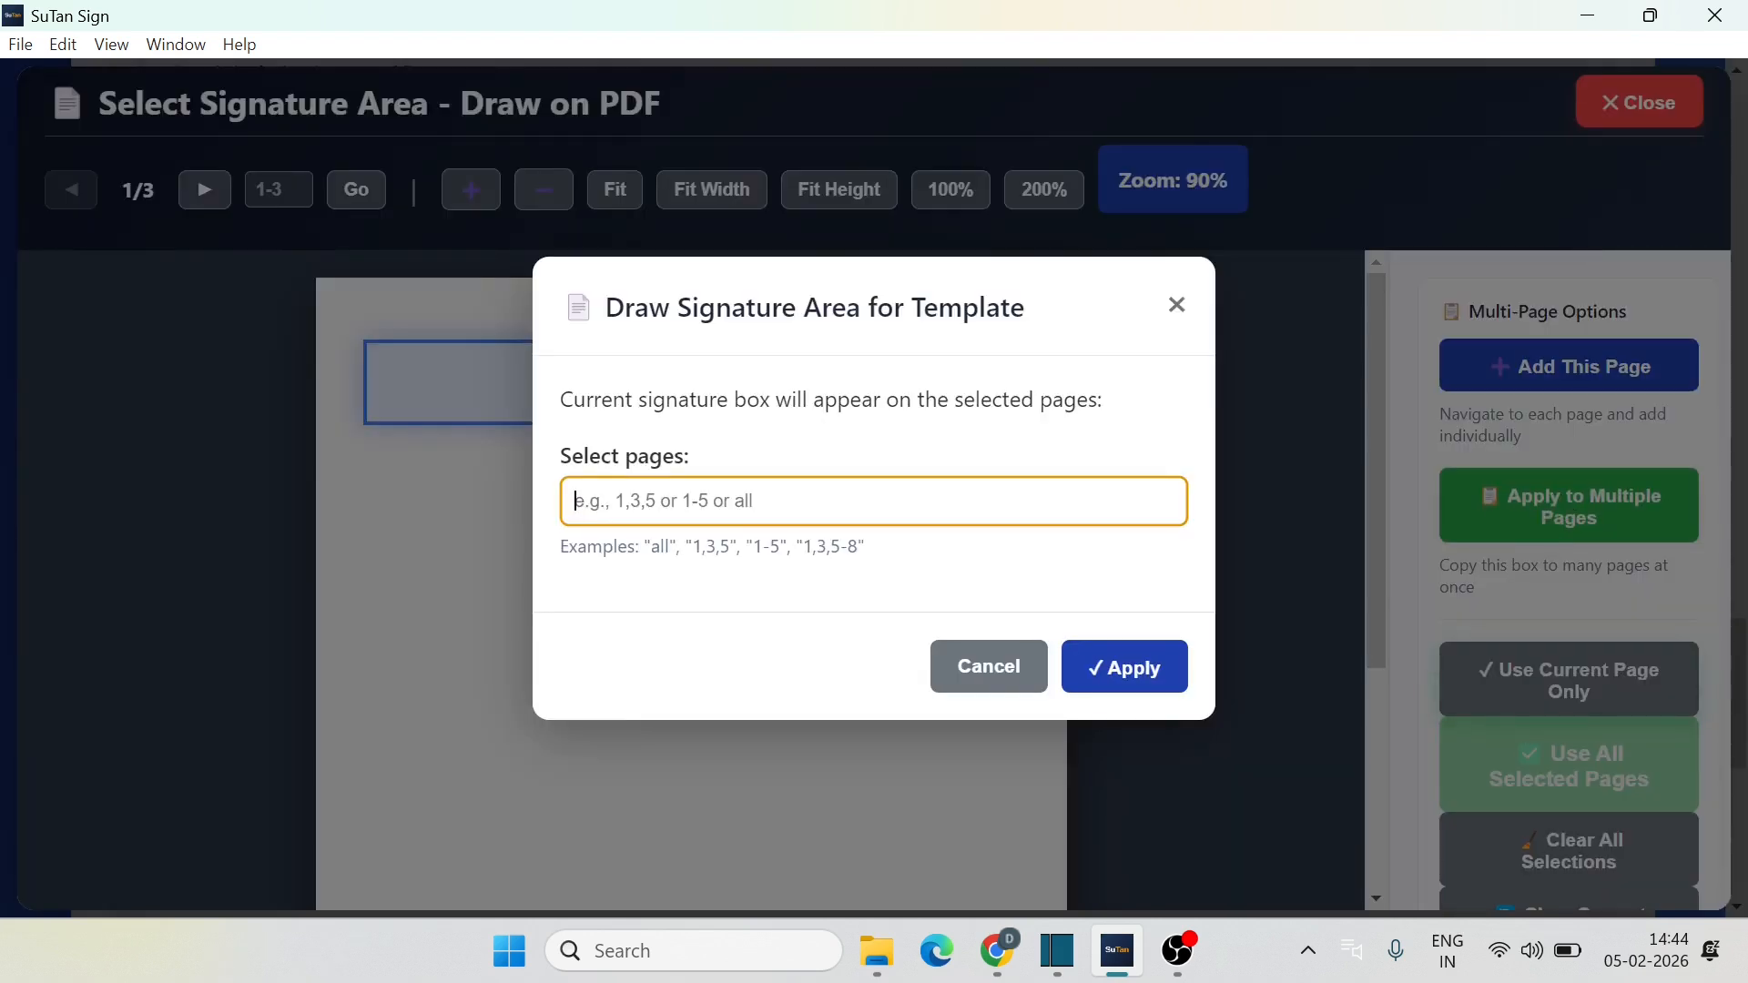
type("all")
key("BackSpace")
key("BackSpace")
key("BackSpace")
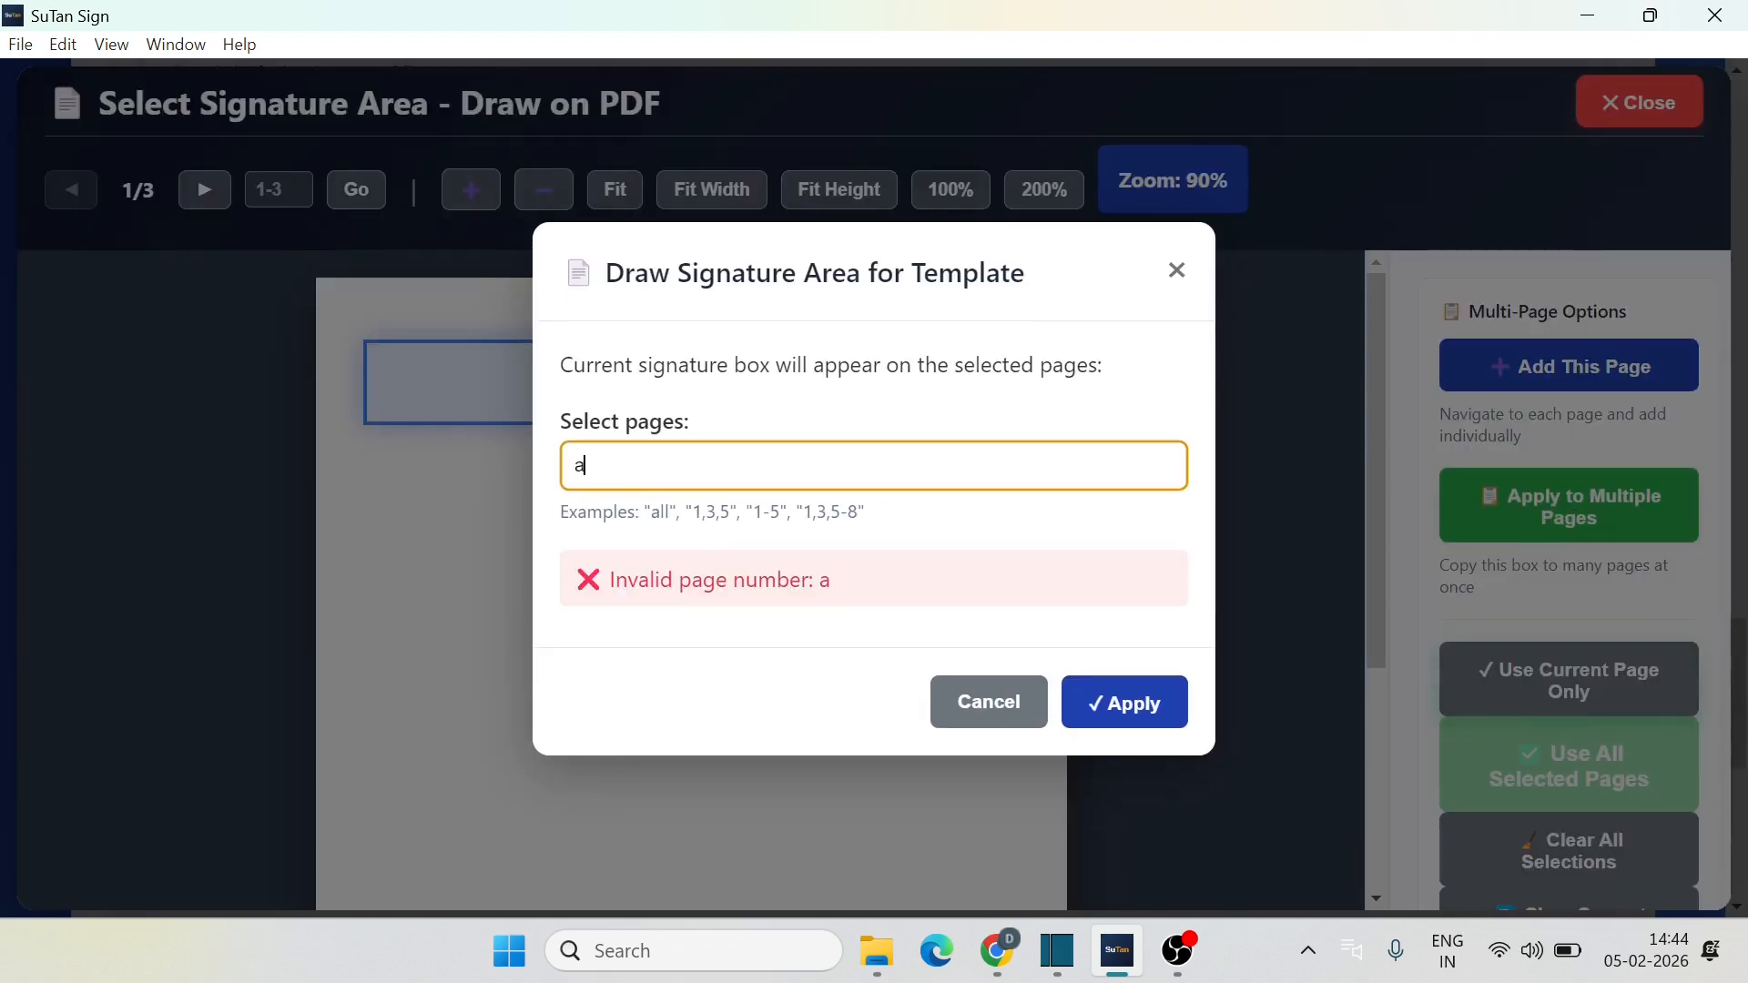
type("1,2,3")
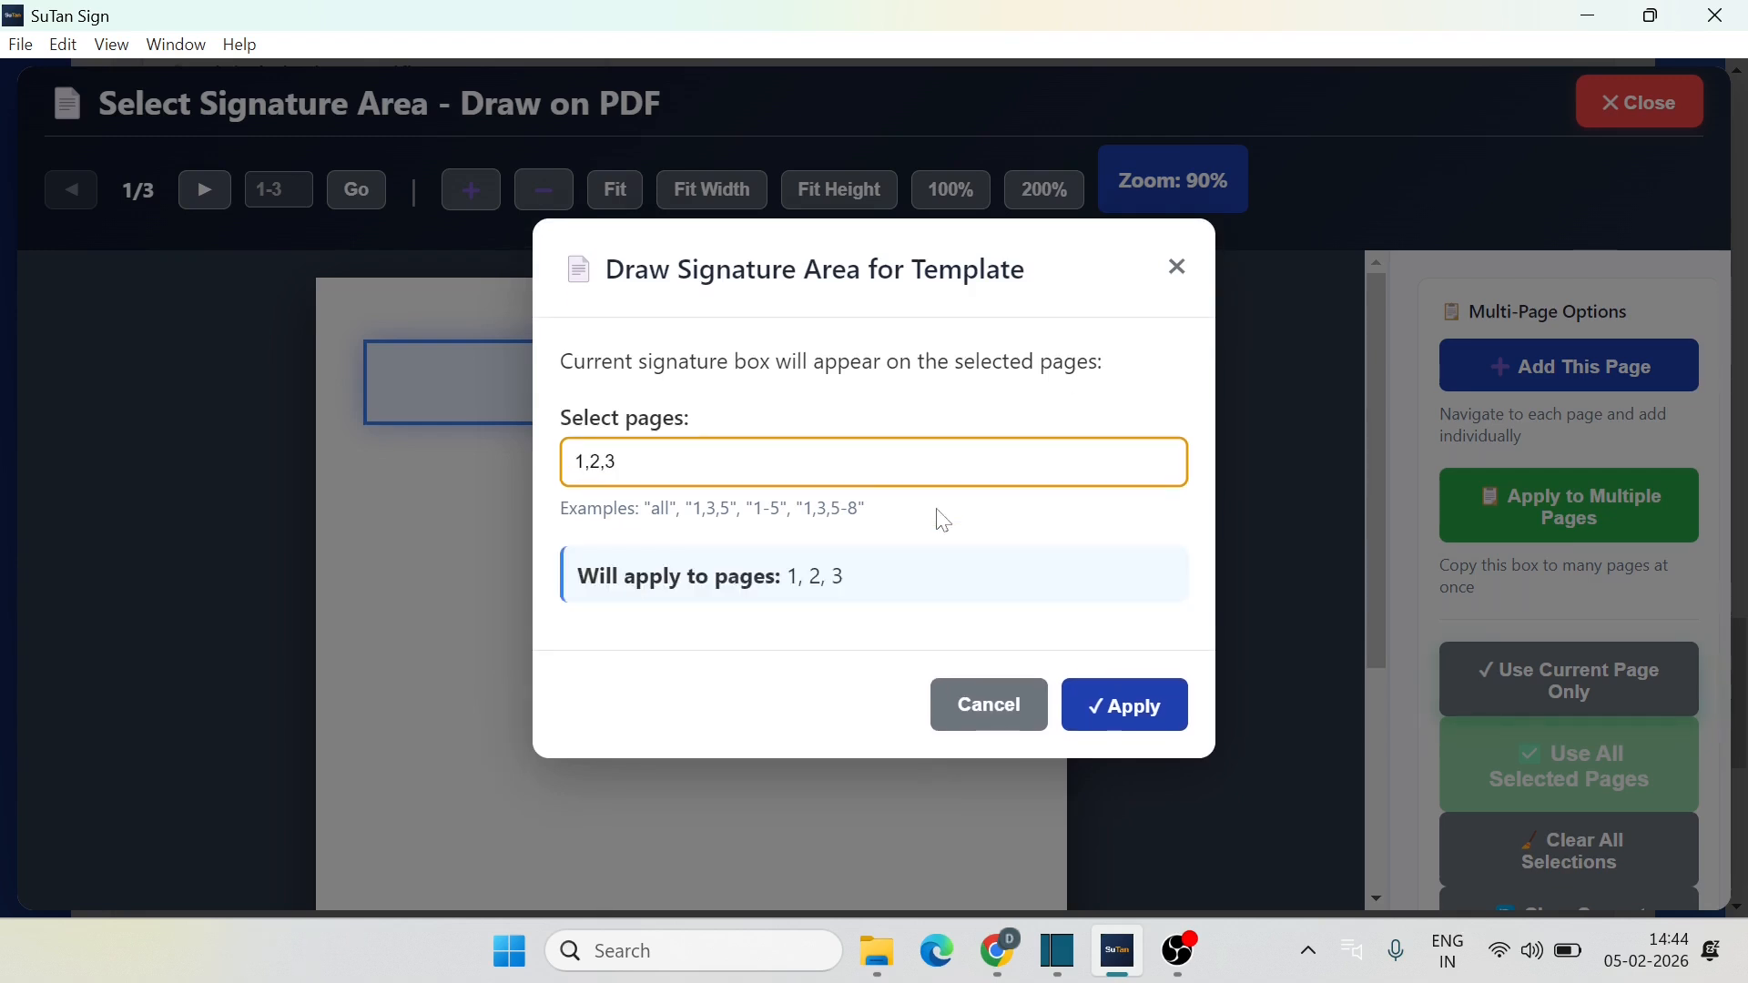
key("BackSpace")
key("BackSpace")
key("BackSpace")
key("BackSpace")
key("BackSpace")
type("1-3")
key("BackSpace")
key("BackSpace")
key("BackSpace")
type("1,3")
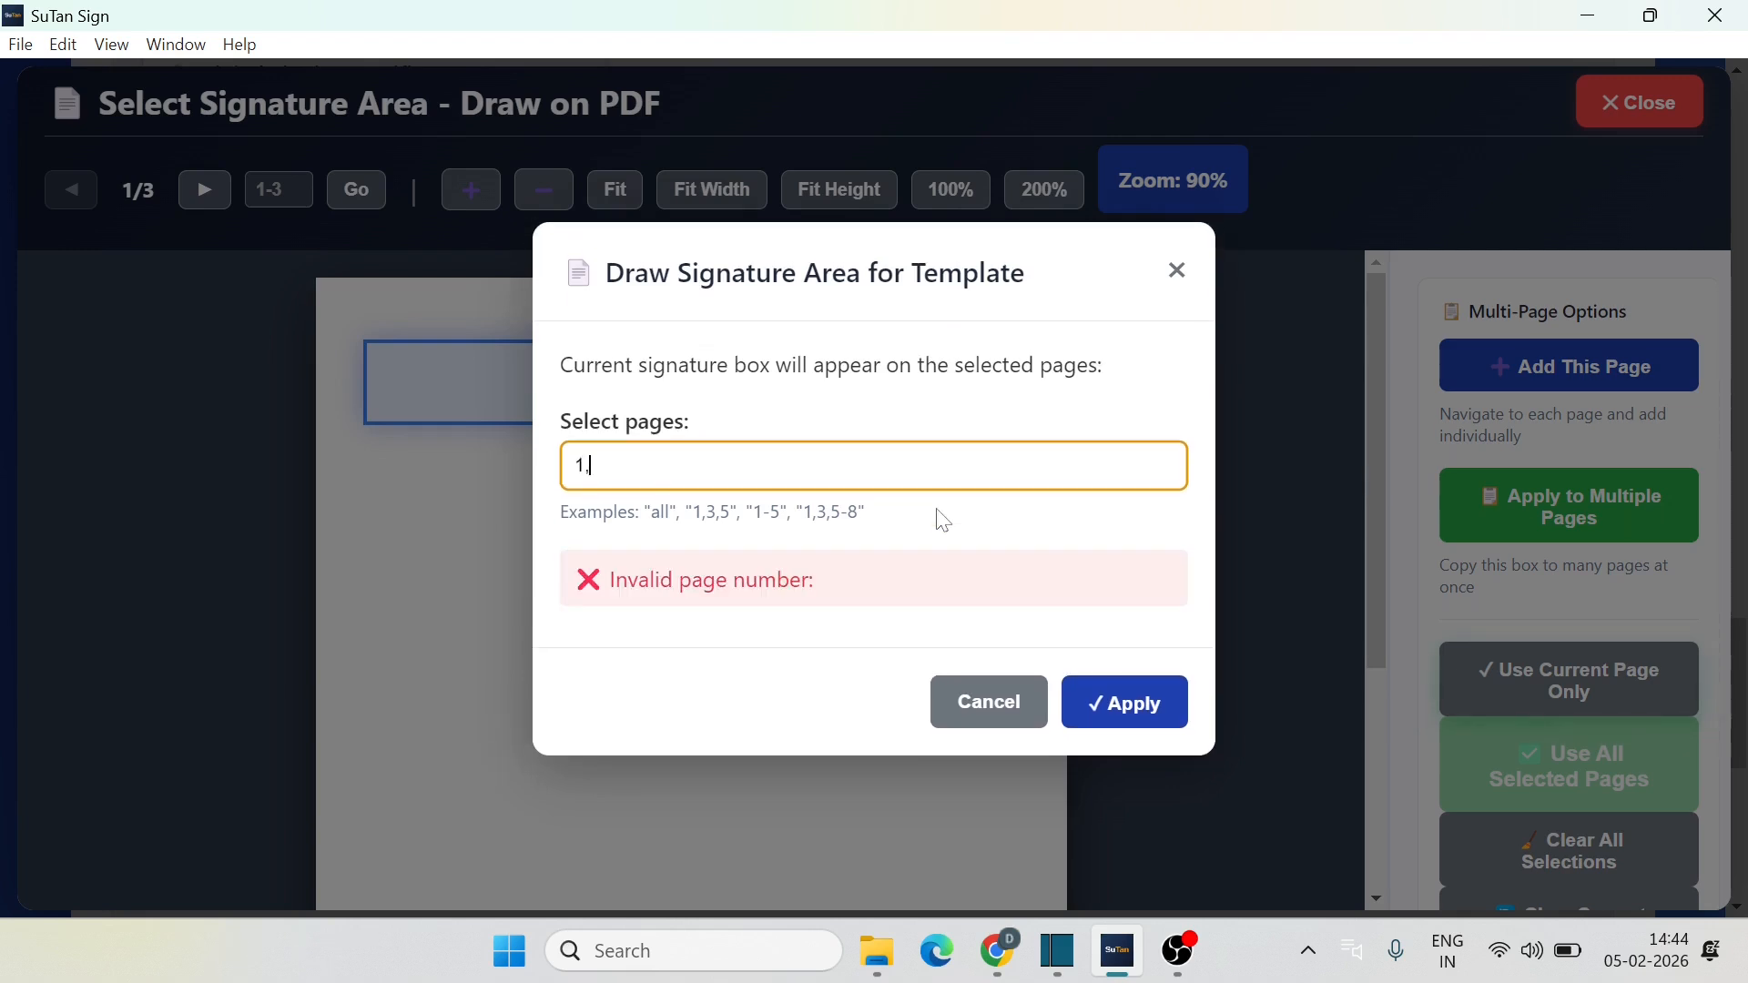
key("BackSpace")
key("BackSpace")
key("BackSpace")
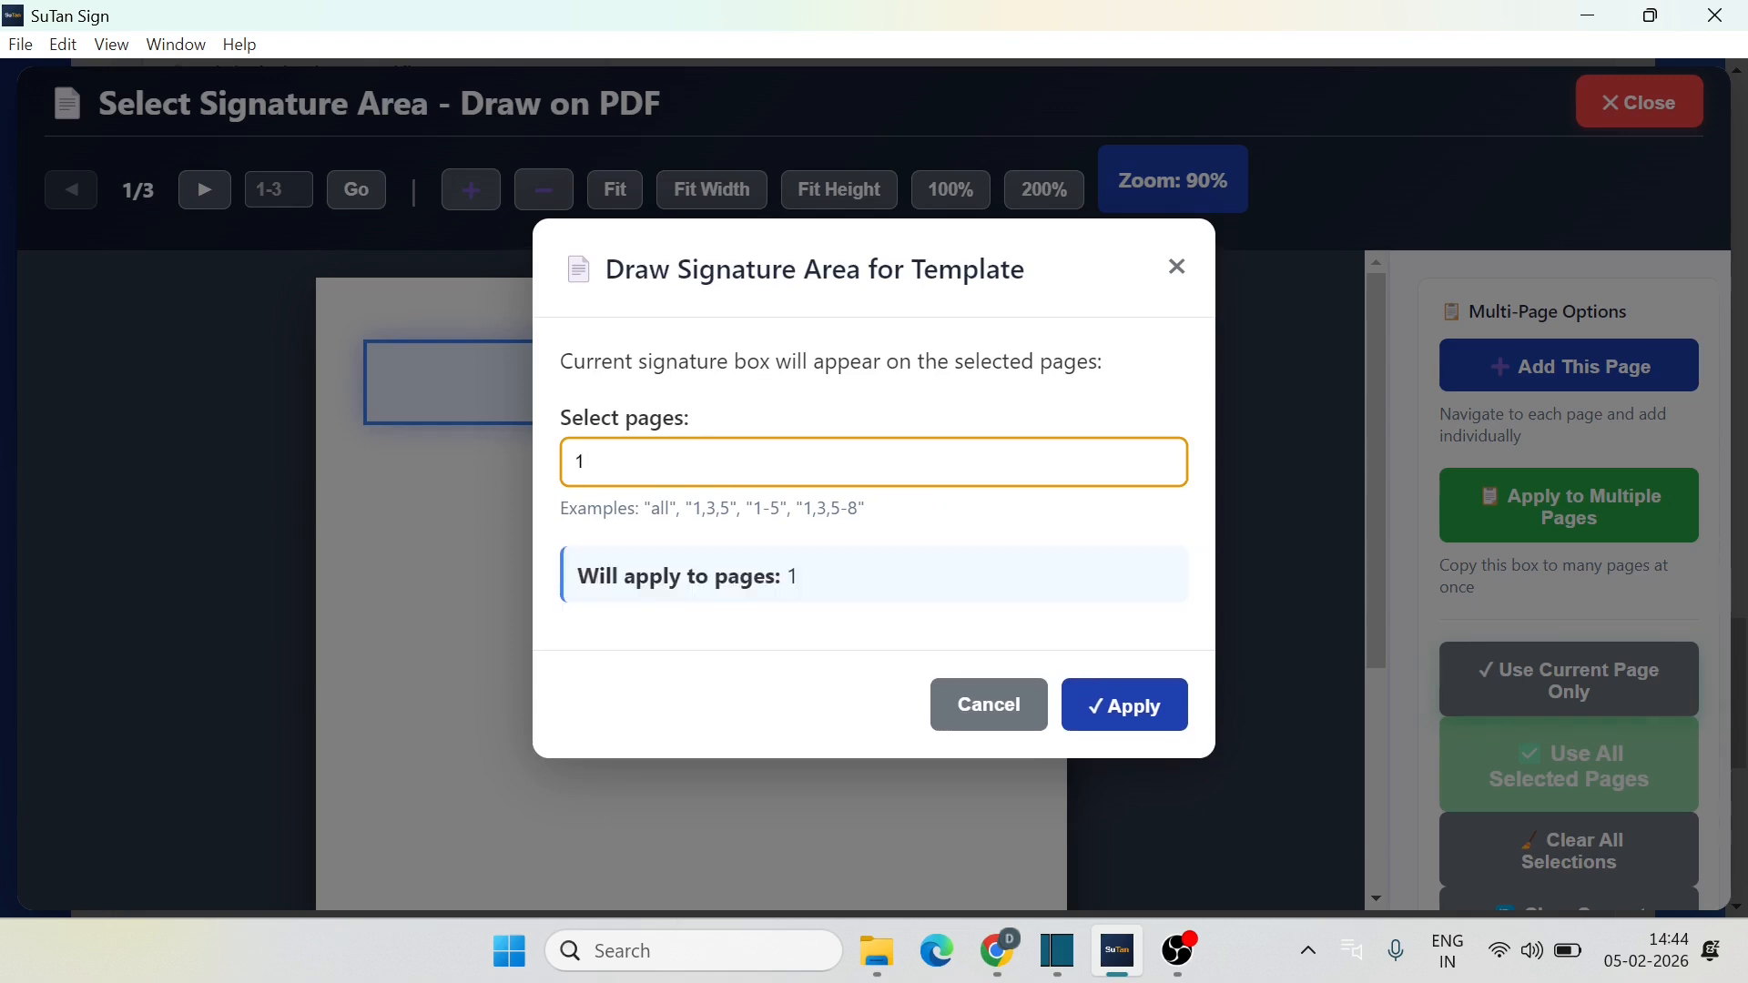
type("all")
left_click(1120, 706)
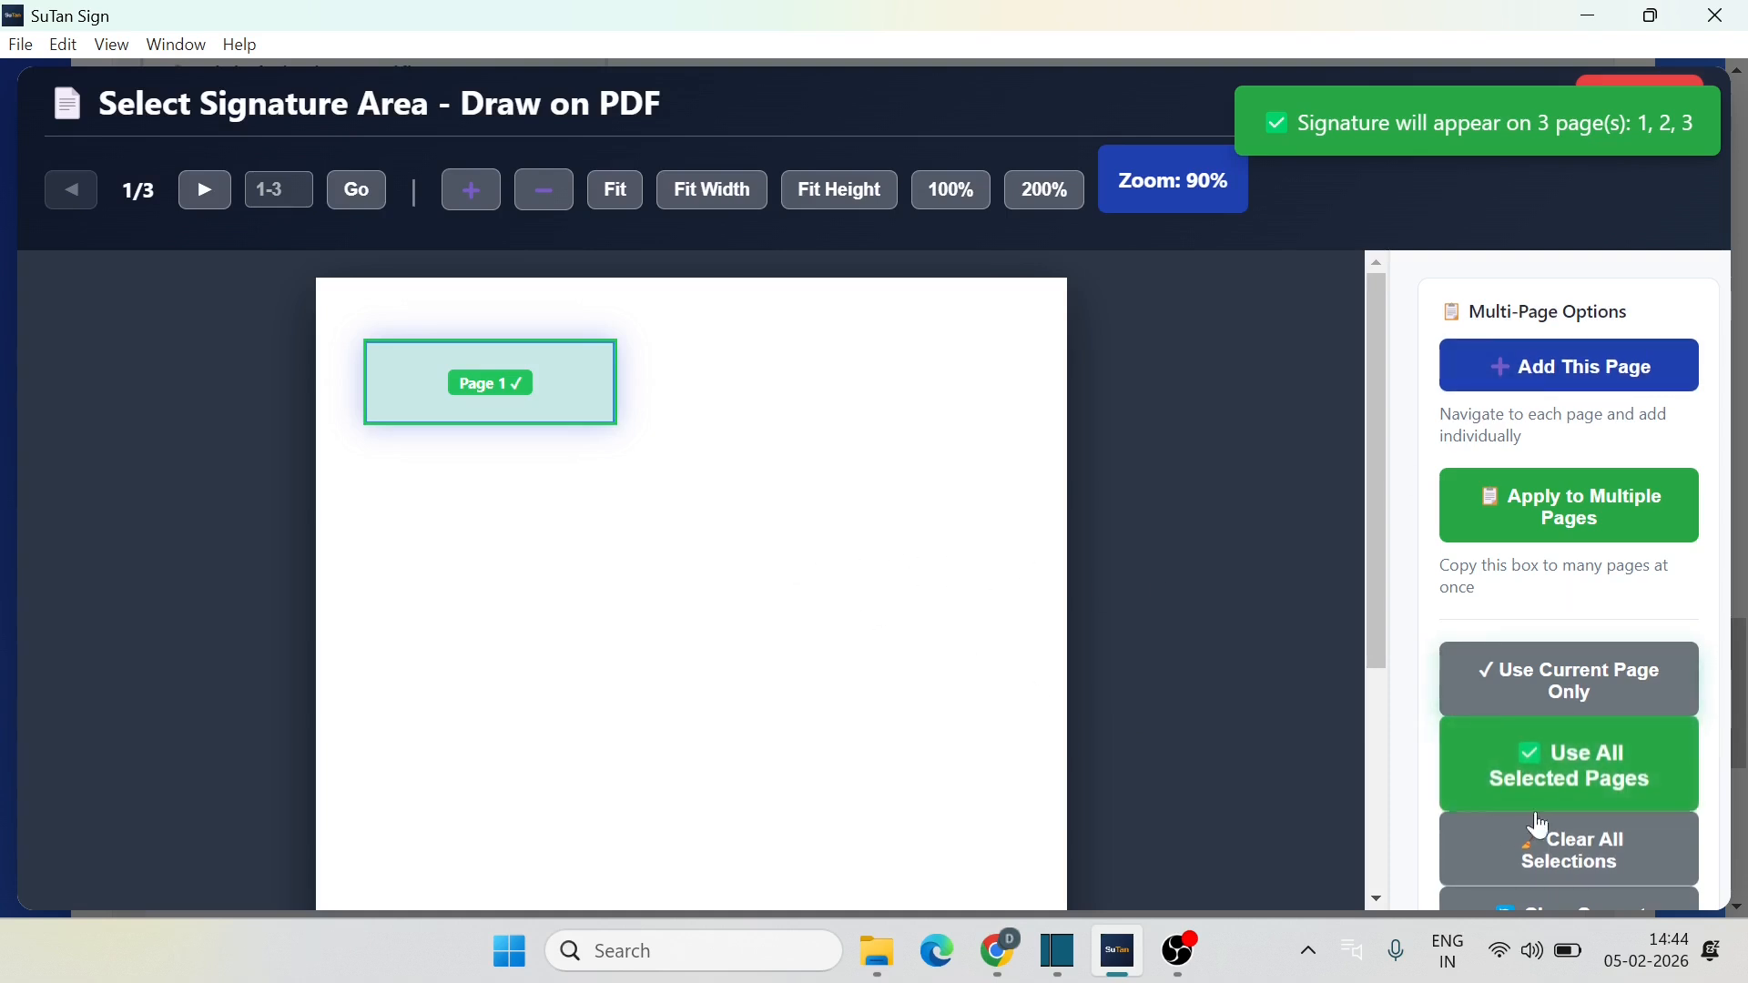
Step: Use all selected pages and save the template as 'Same all pages'
left_click(1609, 778)
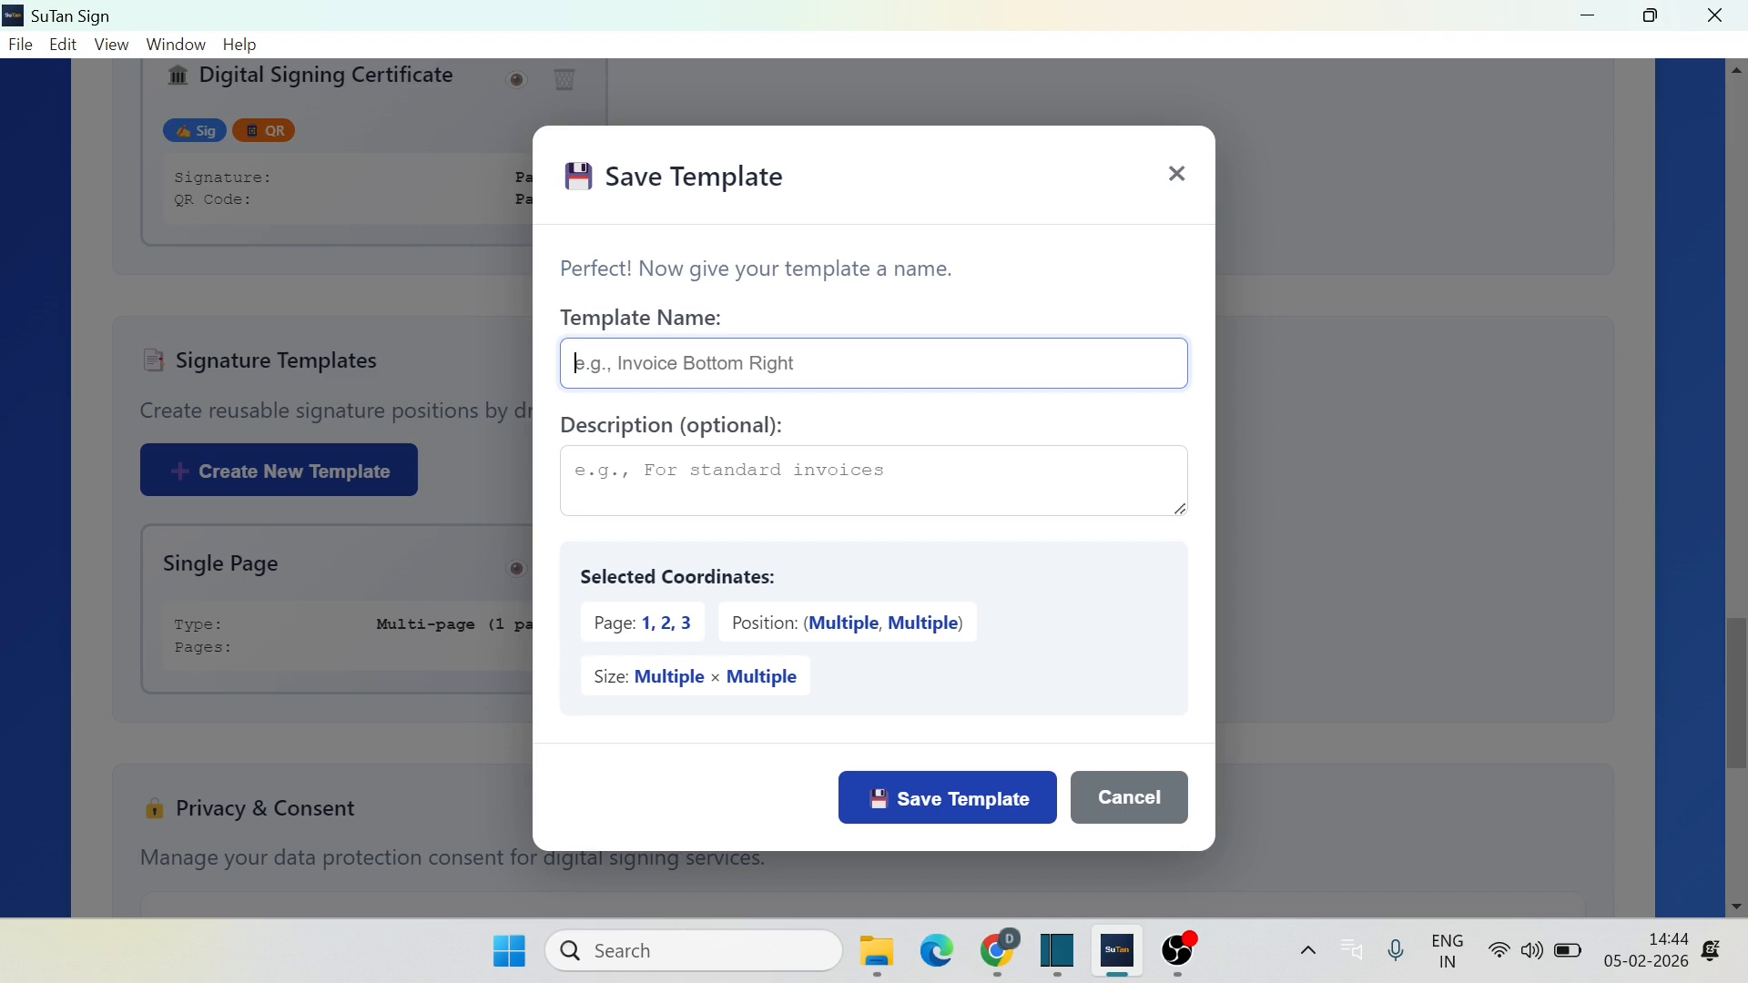
type("Saem")
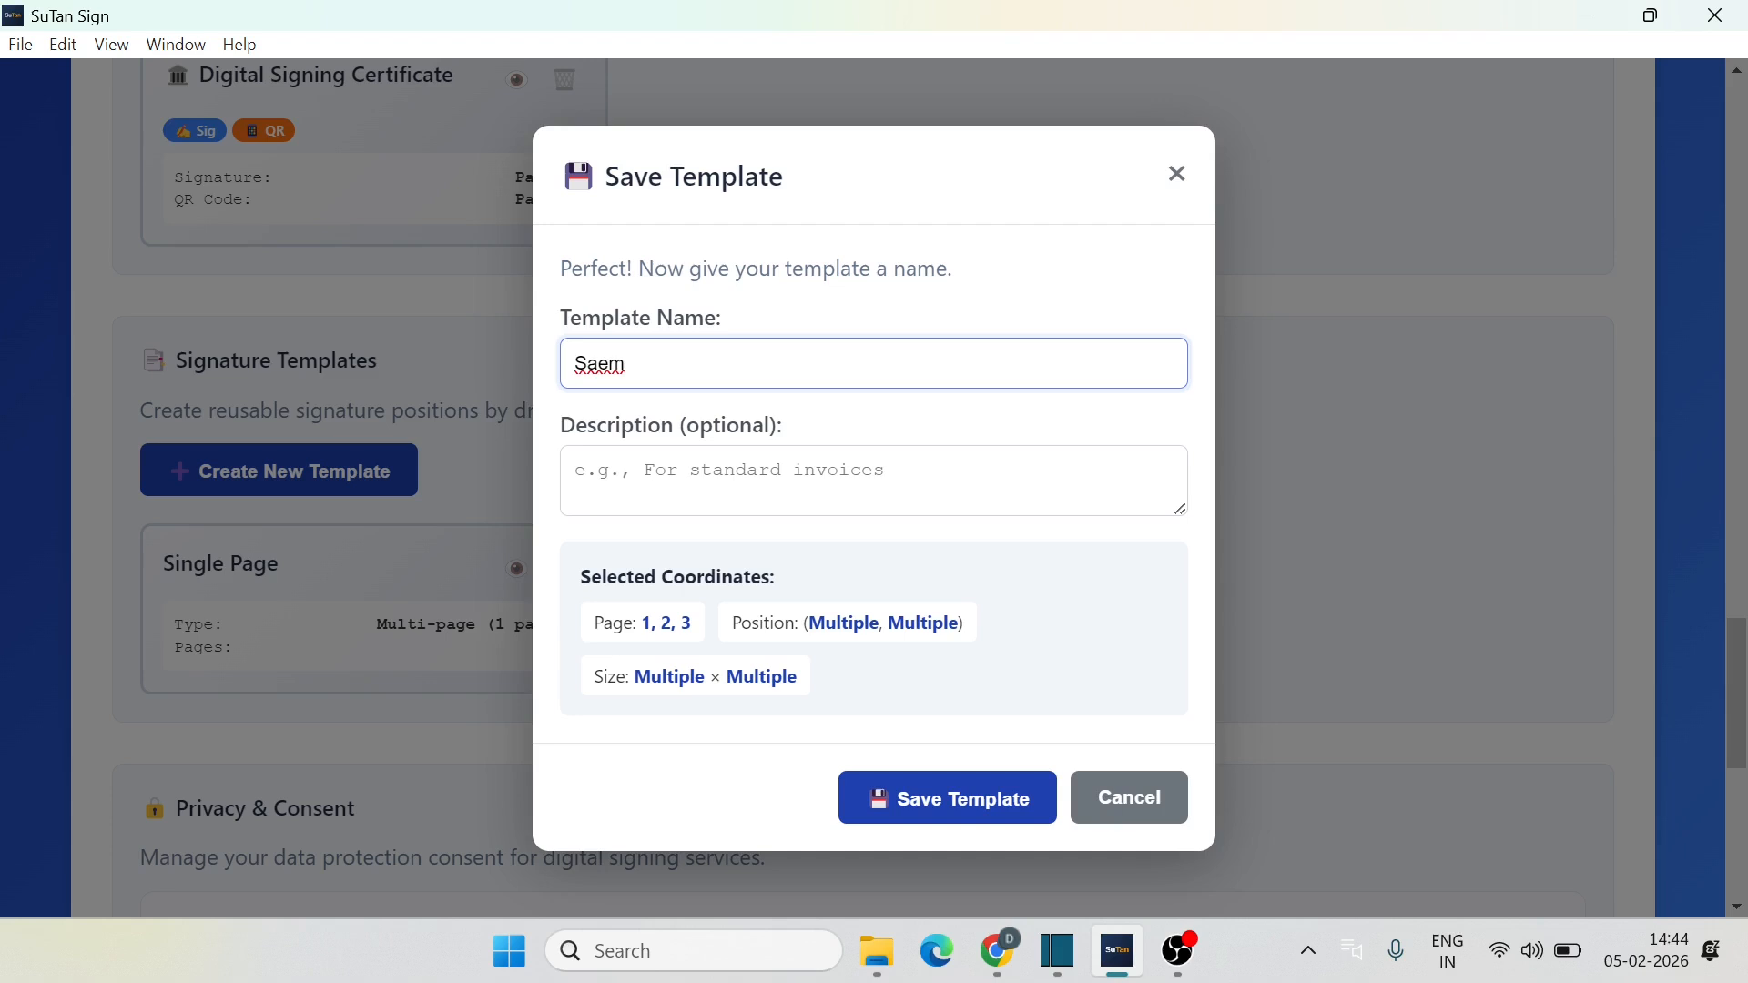
key("BackSpace")
key("BackSpace")
key("BackSpace")
type("S")
left_click(941, 802)
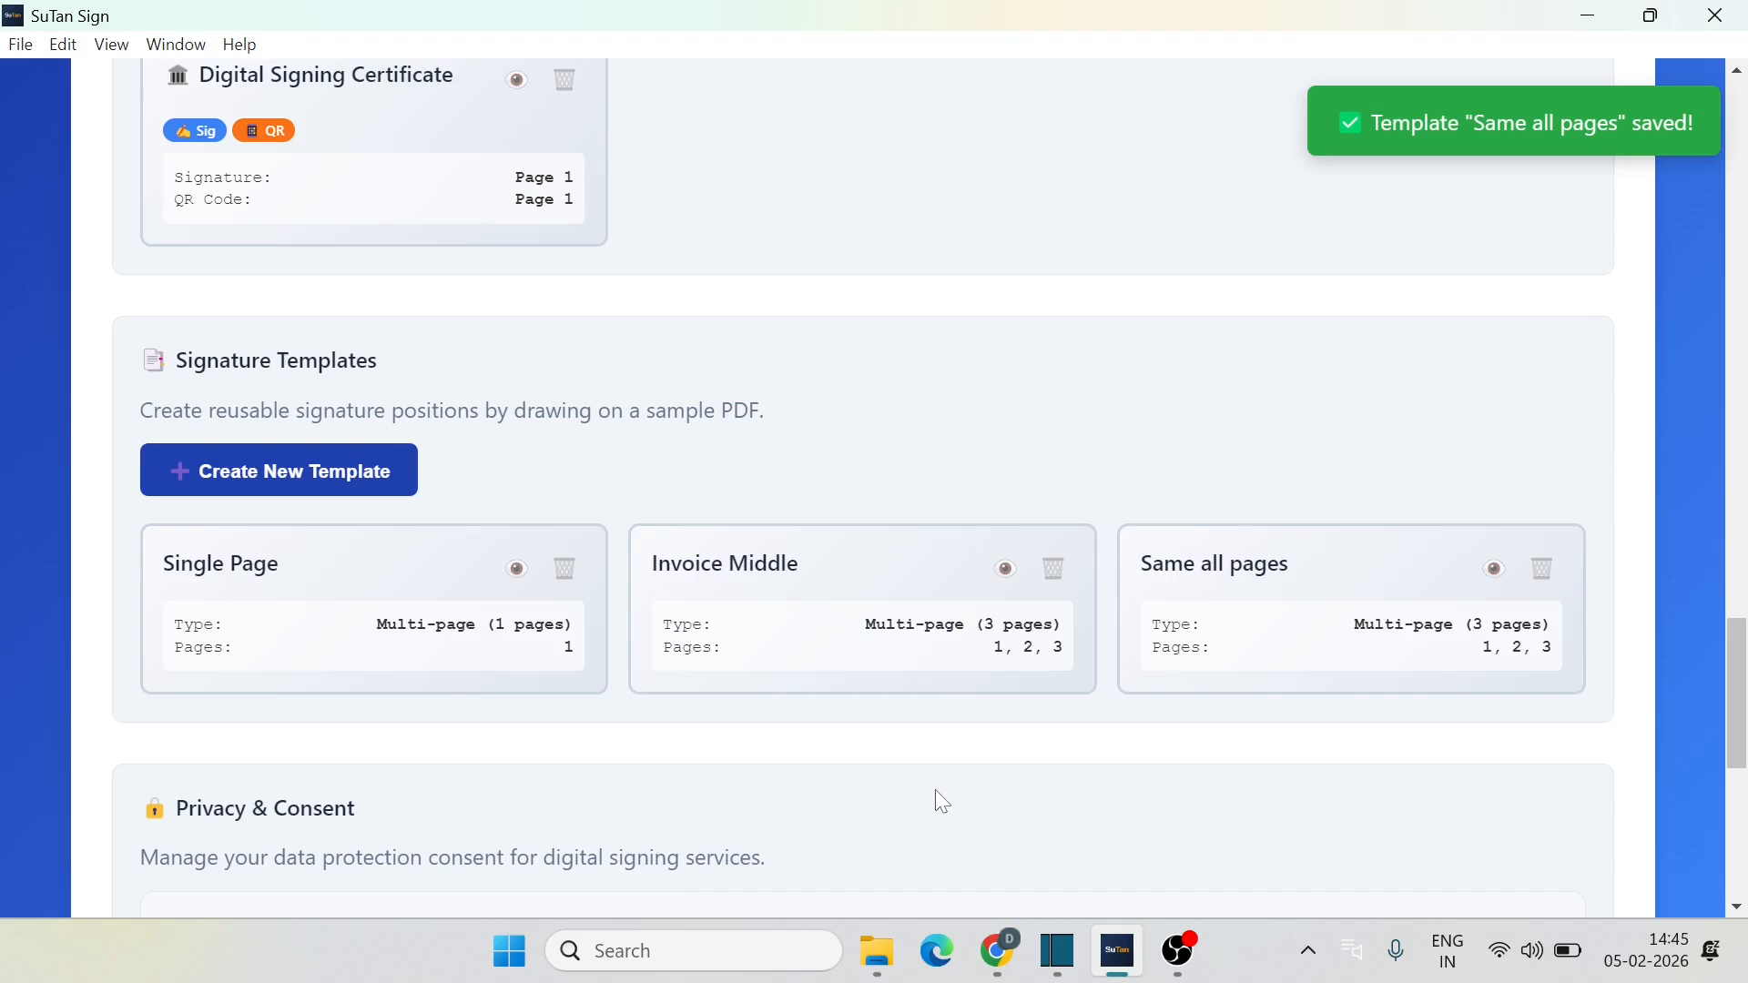
Step: Start another template from test 3 page.pdf with a box right of centre on page 1
left_click(261, 478)
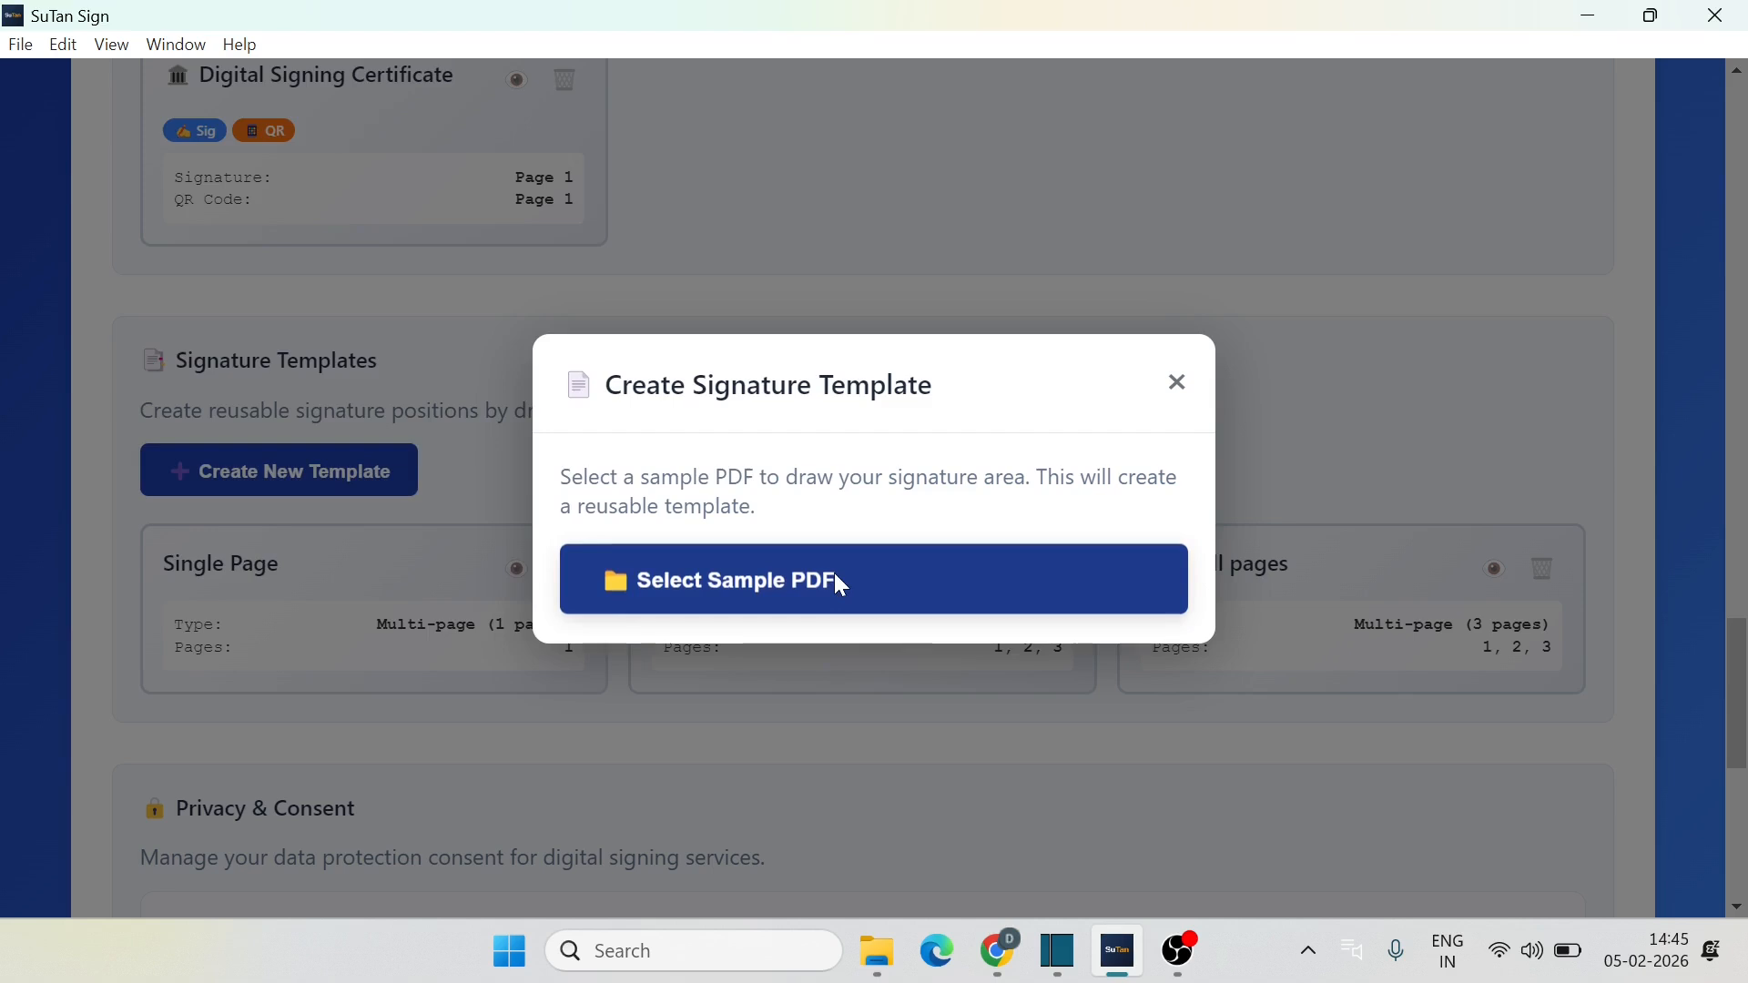
left_click(840, 582)
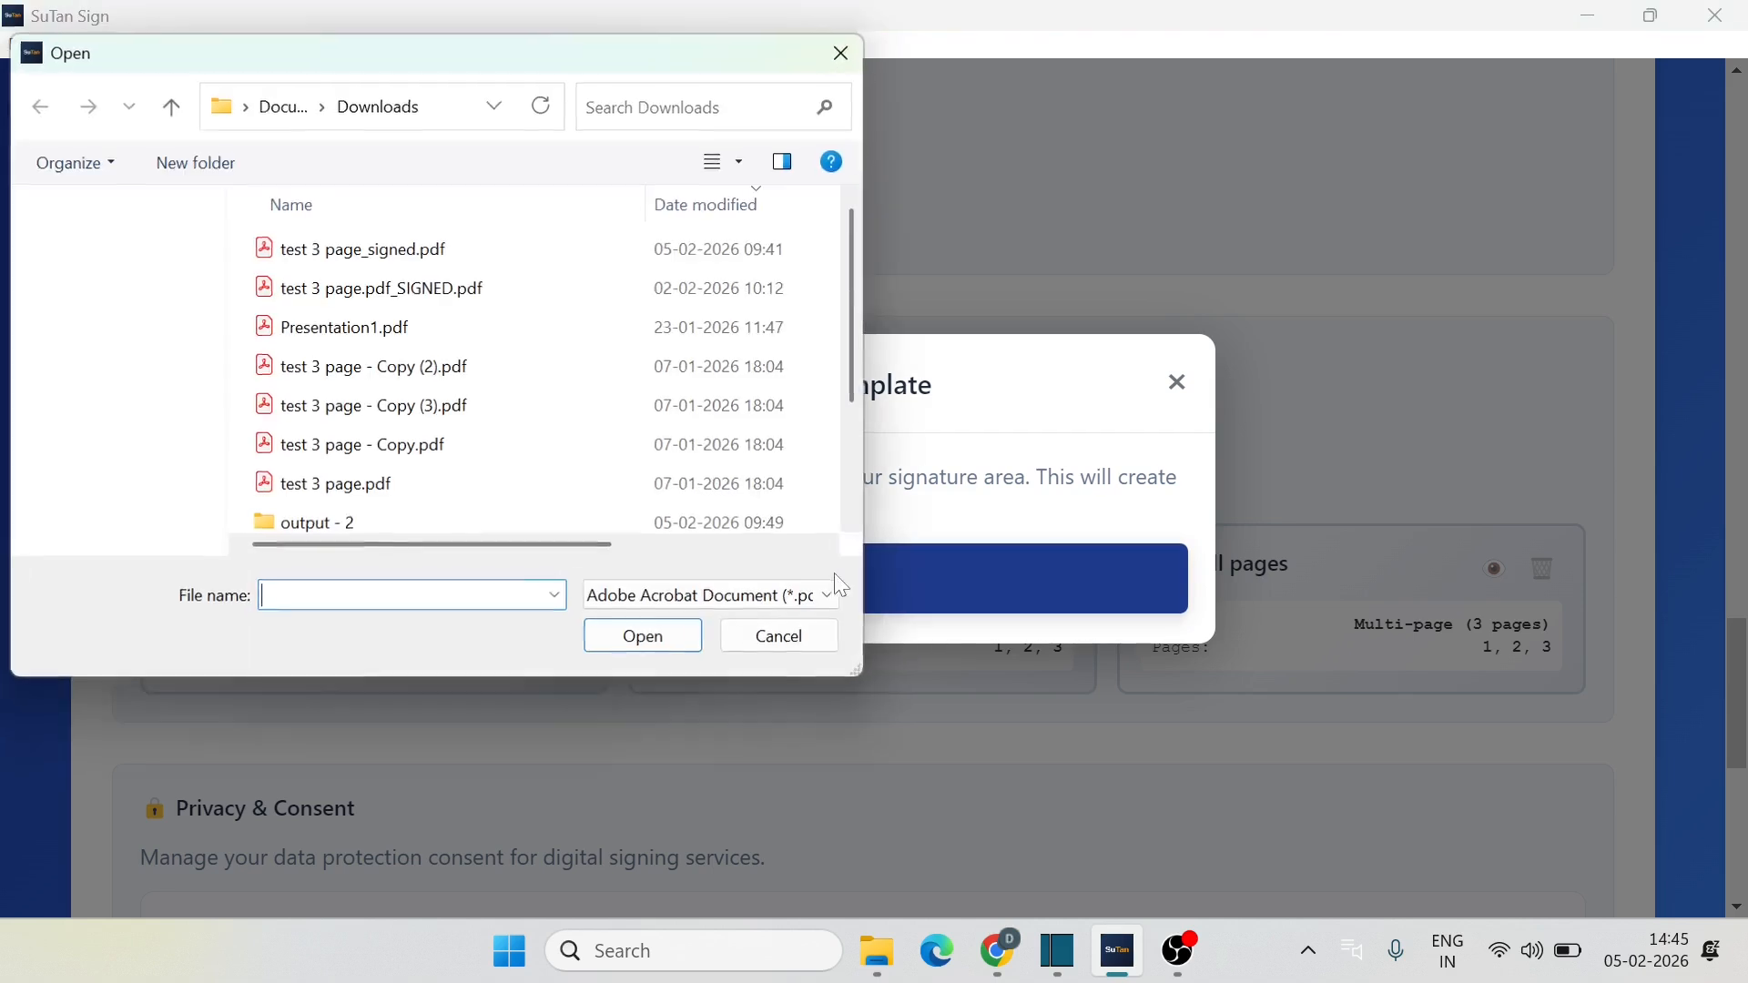
left_click(328, 492)
left_click(644, 637)
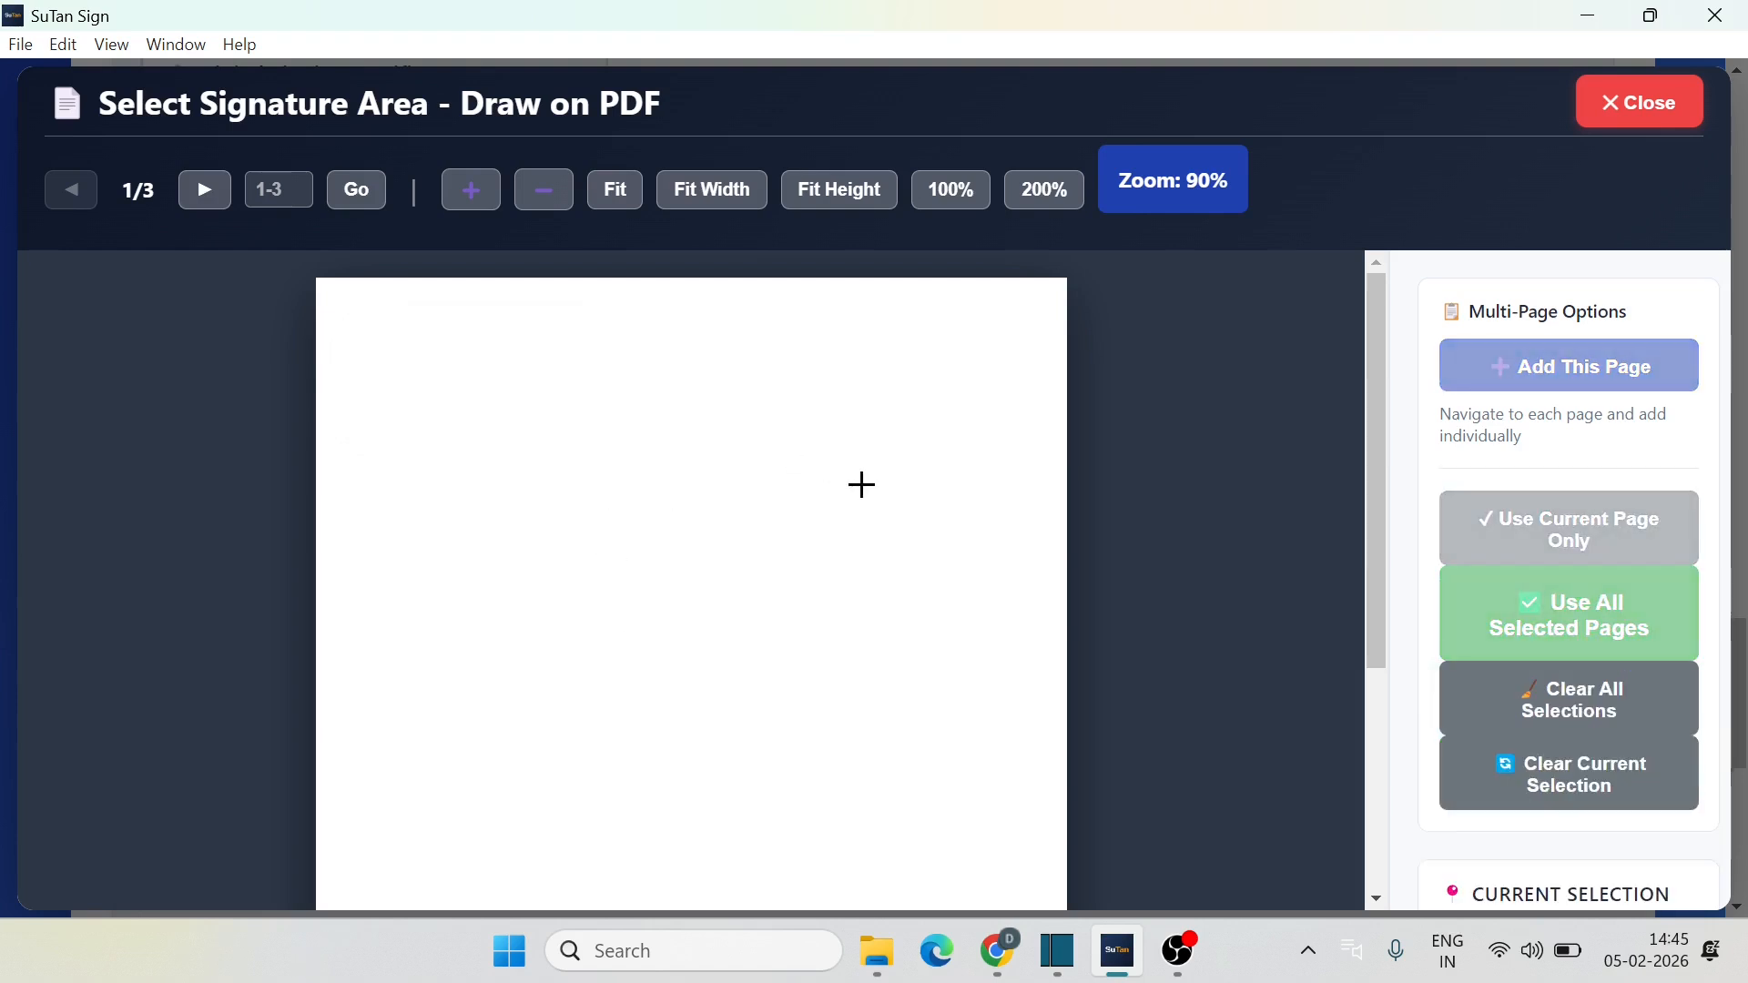
left_click_drag(747, 540, 1019, 639)
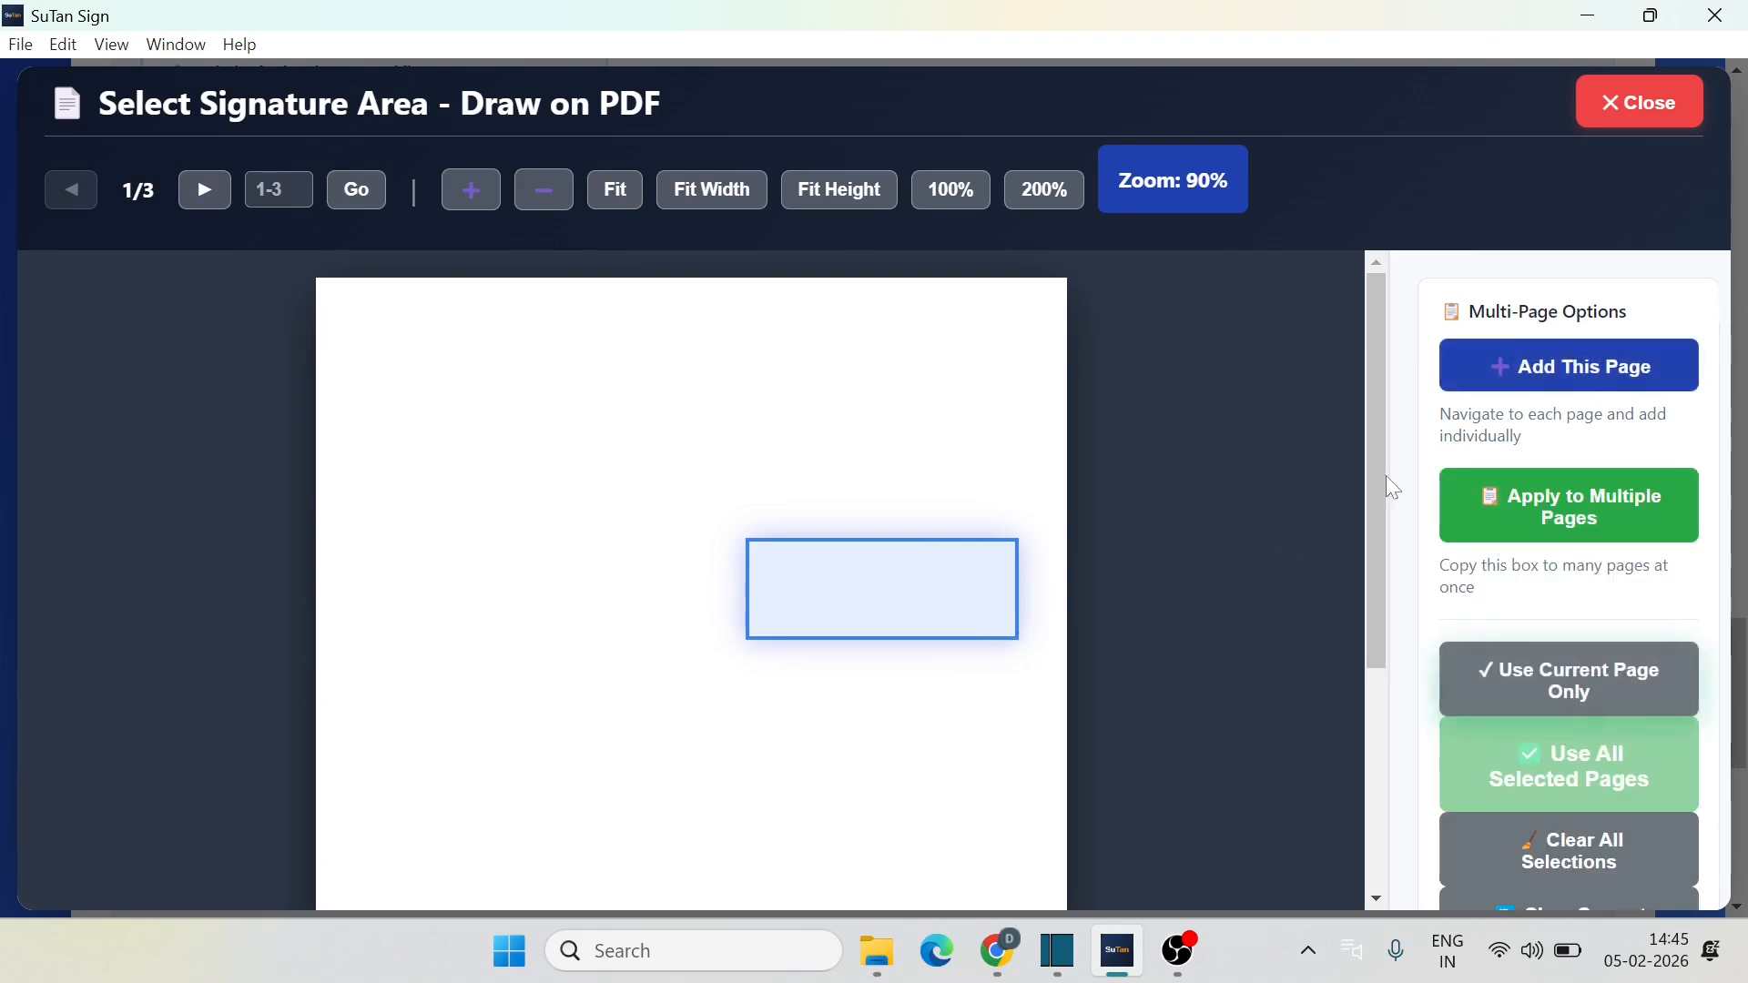
left_click(1580, 367)
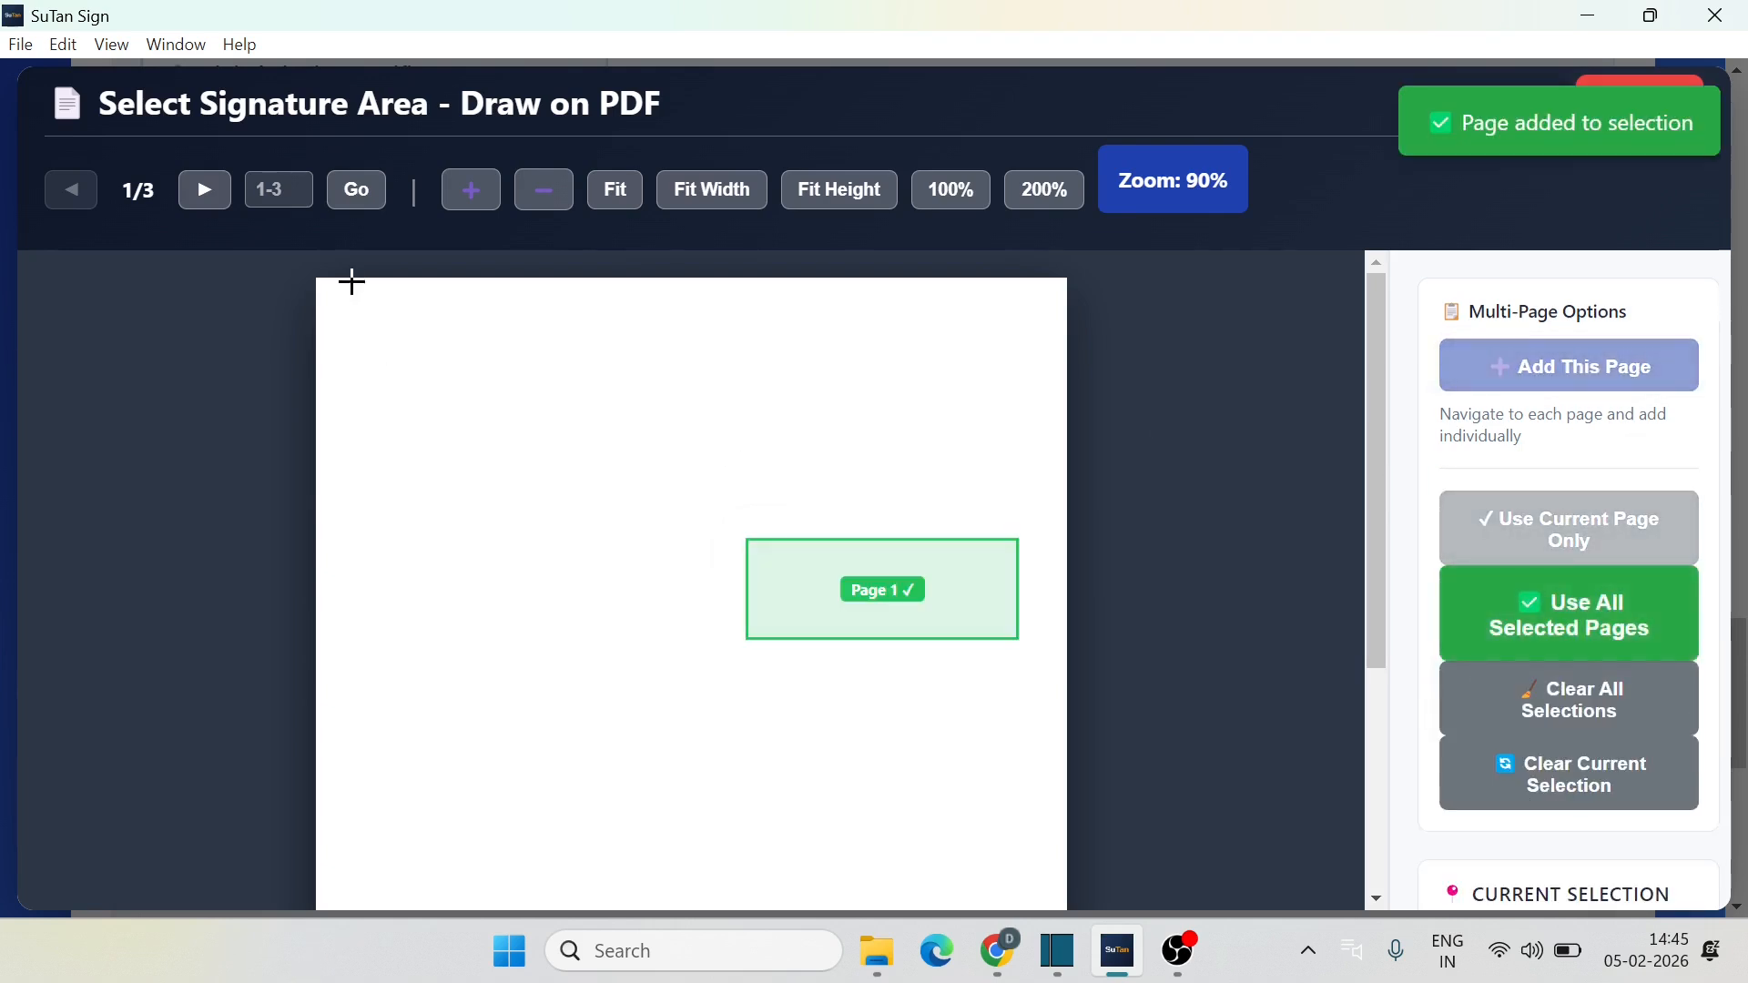
Step: Add signature boxes at page 2's bottom-left and page 3's top-left, then review back to page 1
left_click(204, 189)
scroll(636, 539, "down", 3)
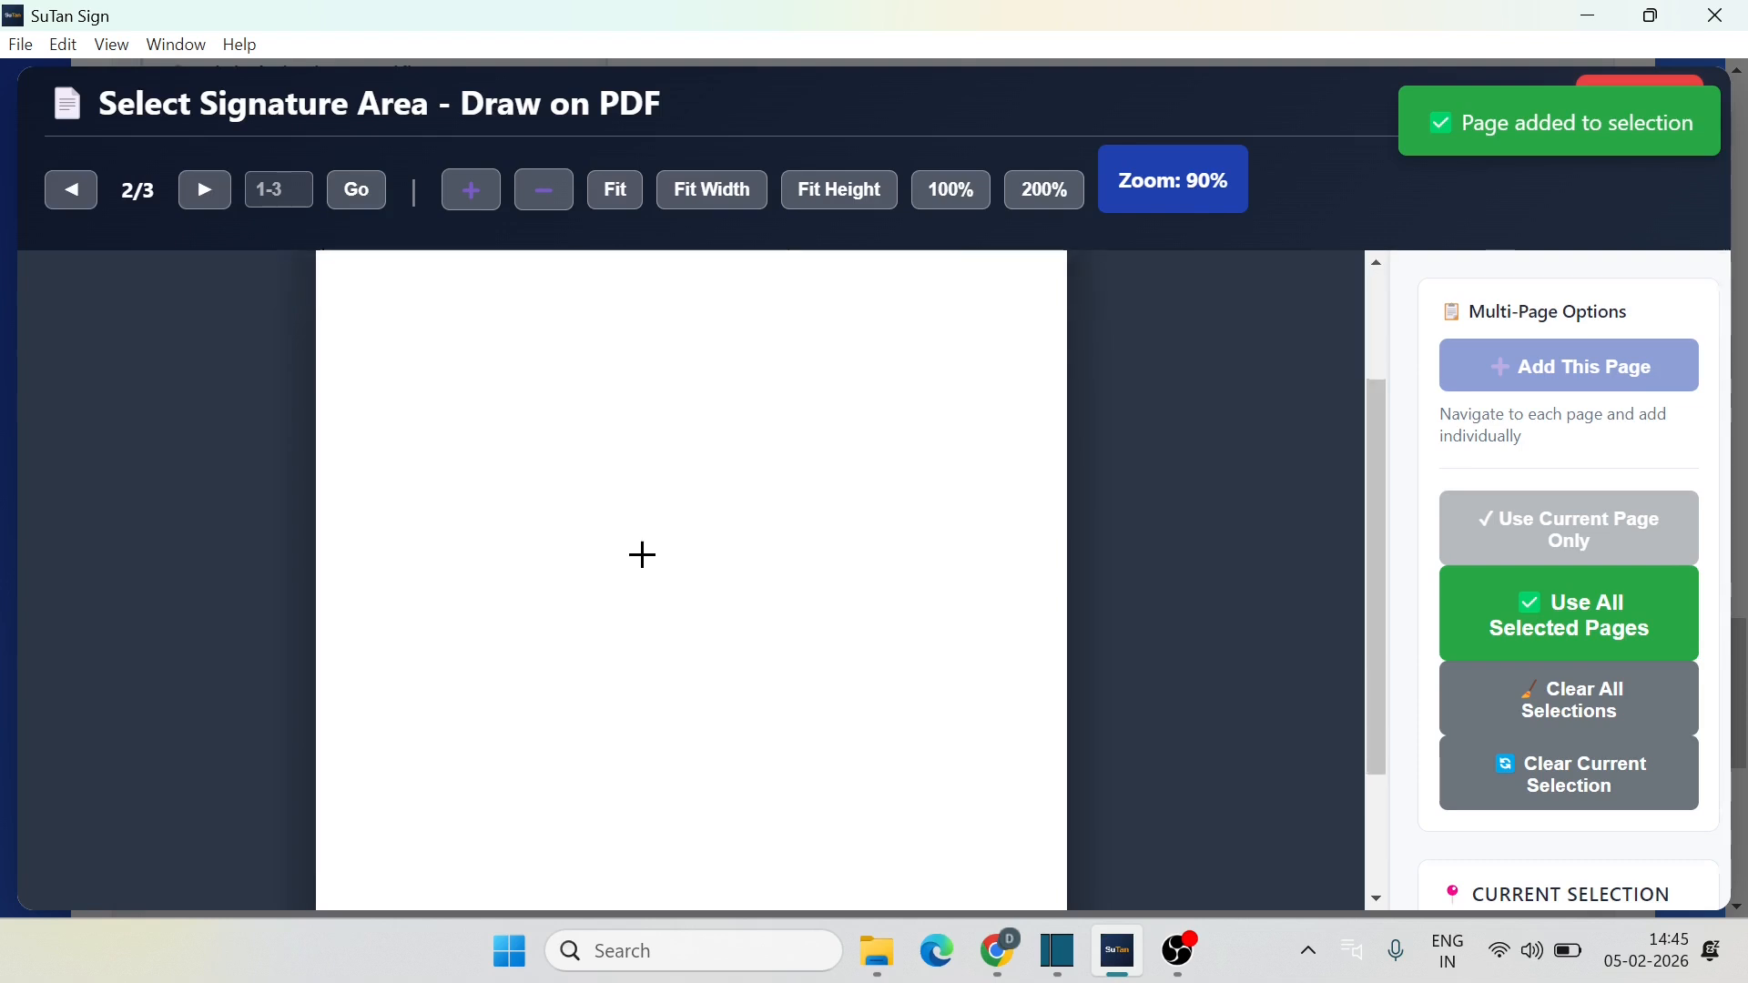
left_click_drag(355, 720, 635, 843)
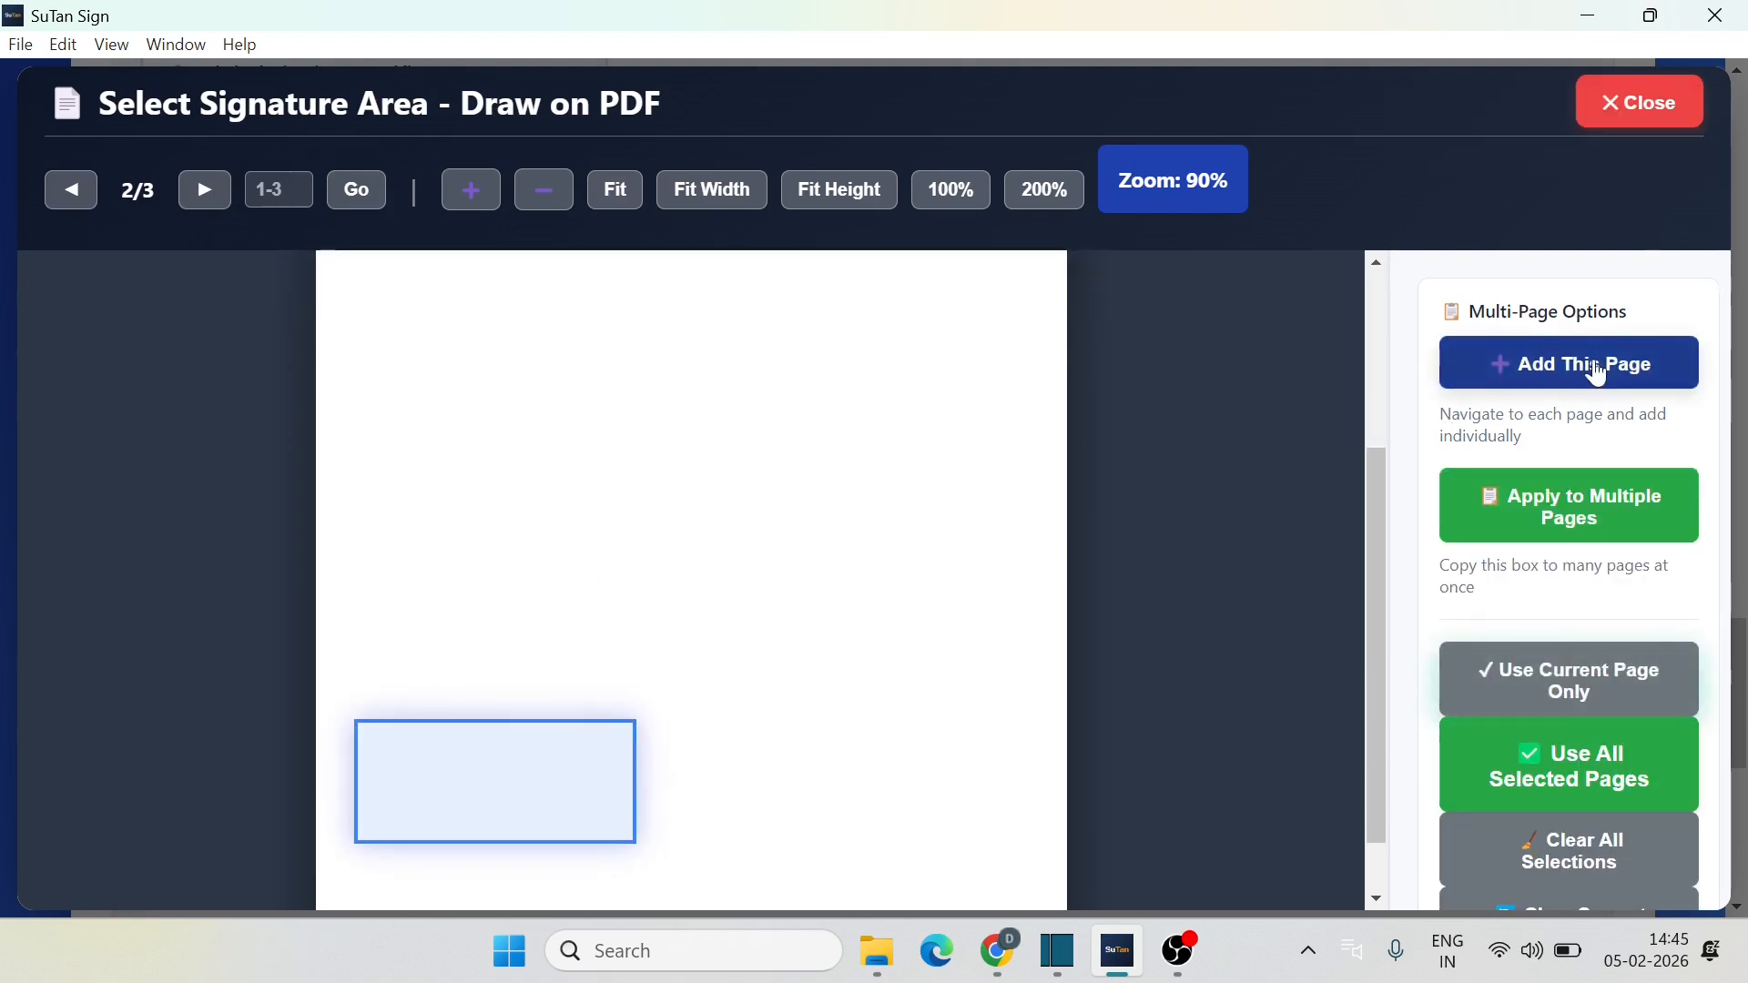
left_click(1594, 366)
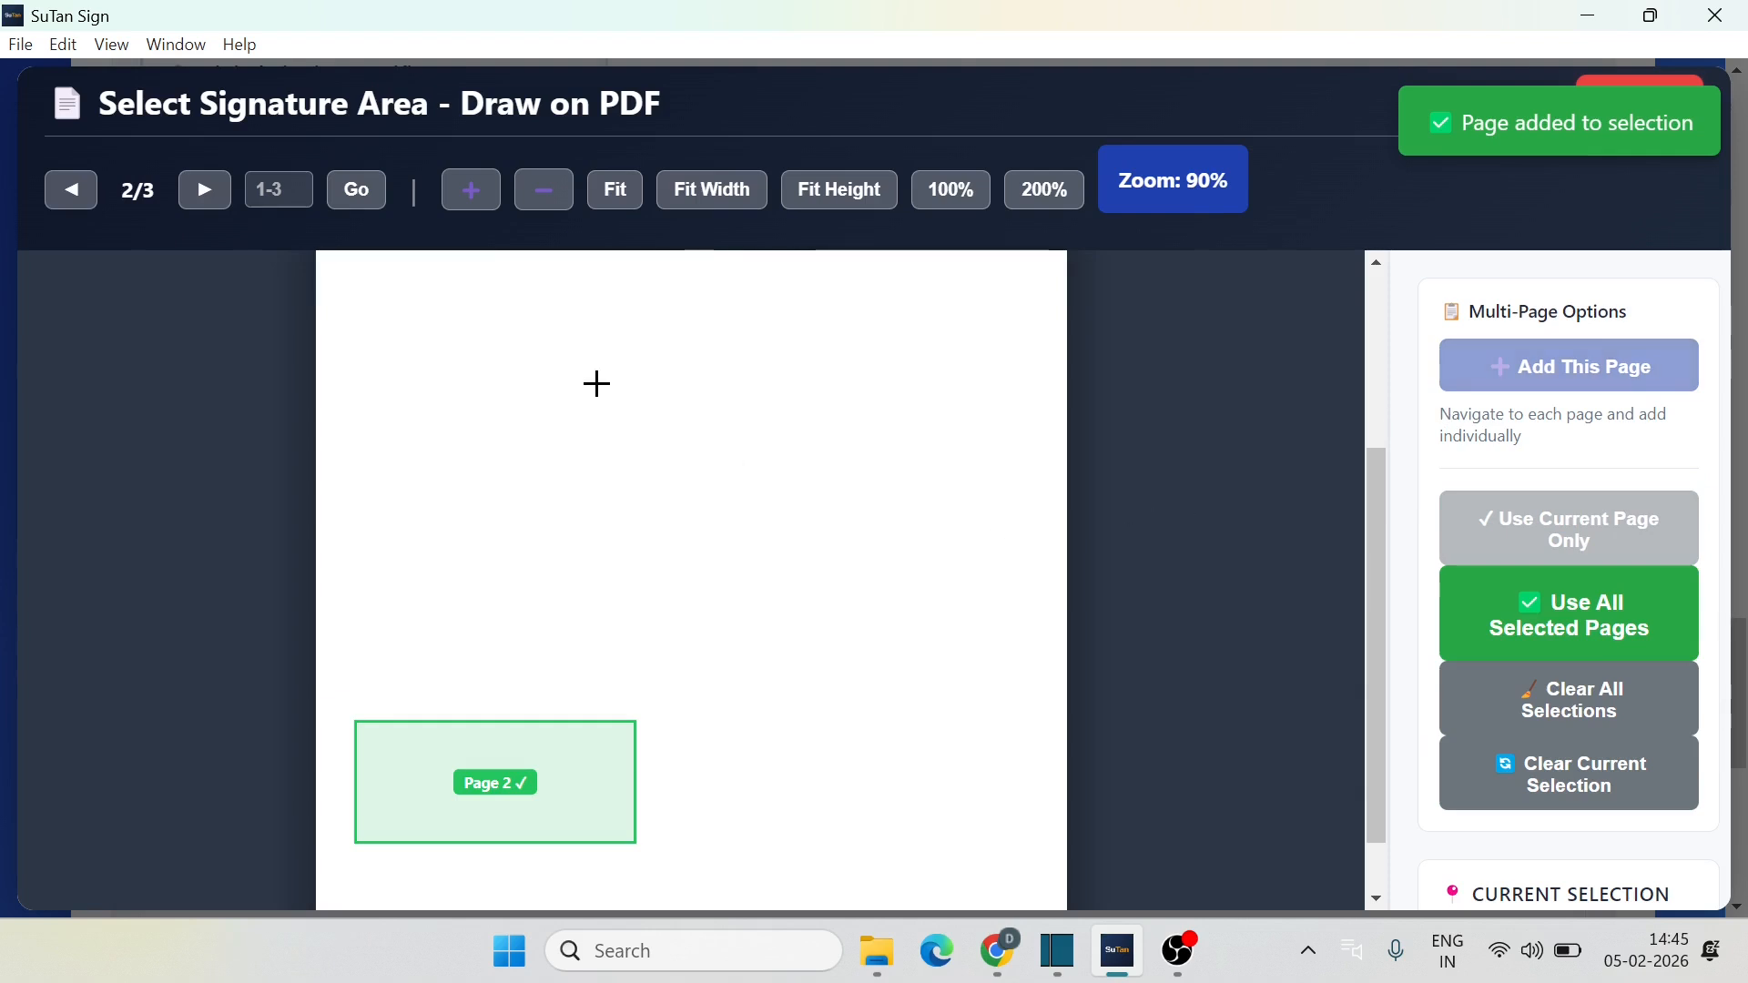
left_click(205, 189)
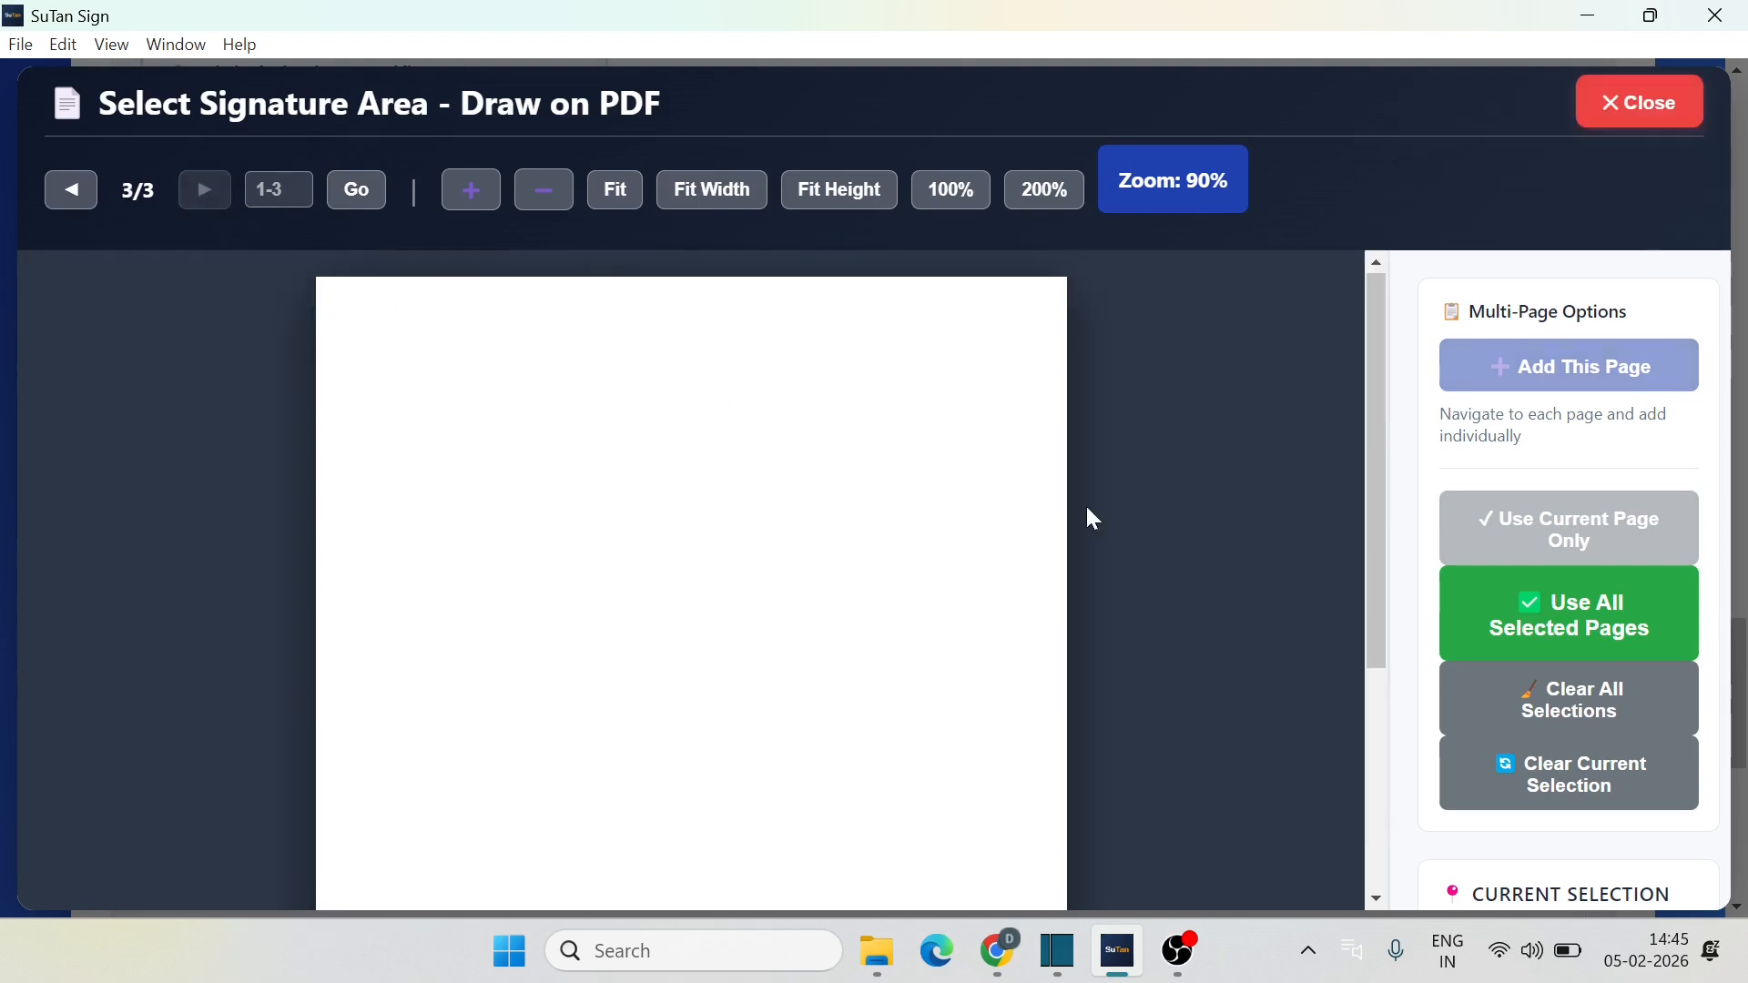
mouse_move(344, 307)
left_mouse_down()
mouse_move(456, 378)
mouse_move(601, 418)
left_mouse_up()
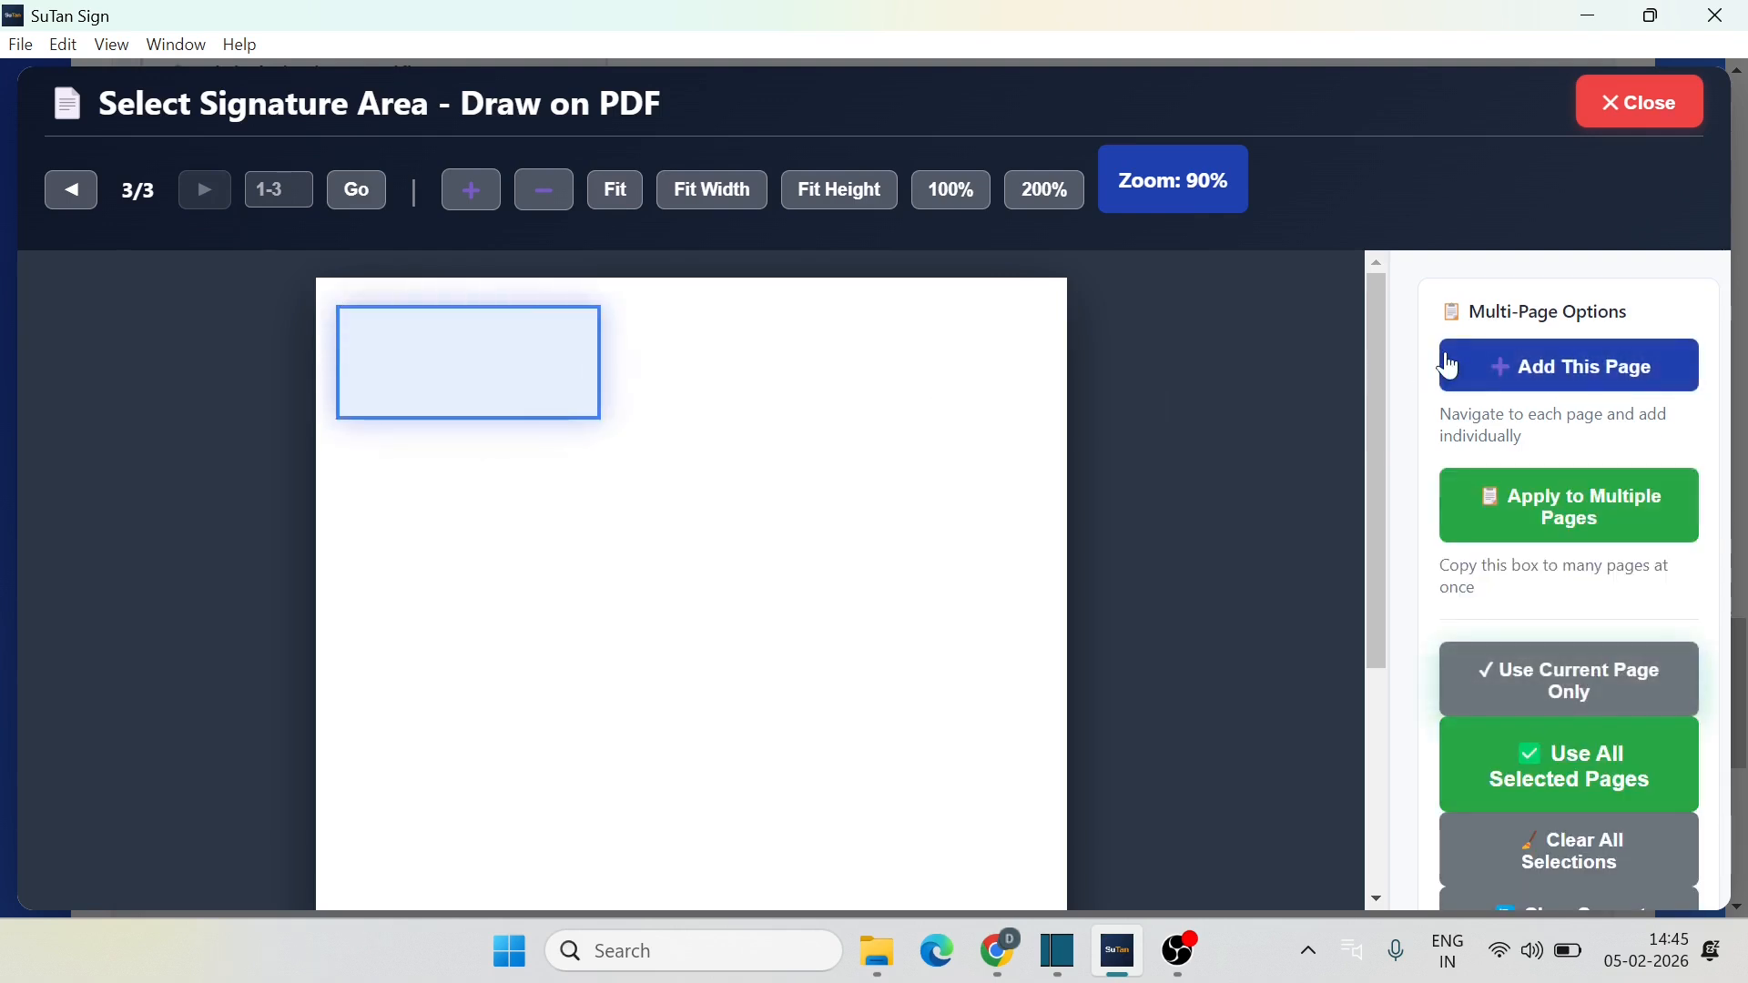
left_click(1600, 366)
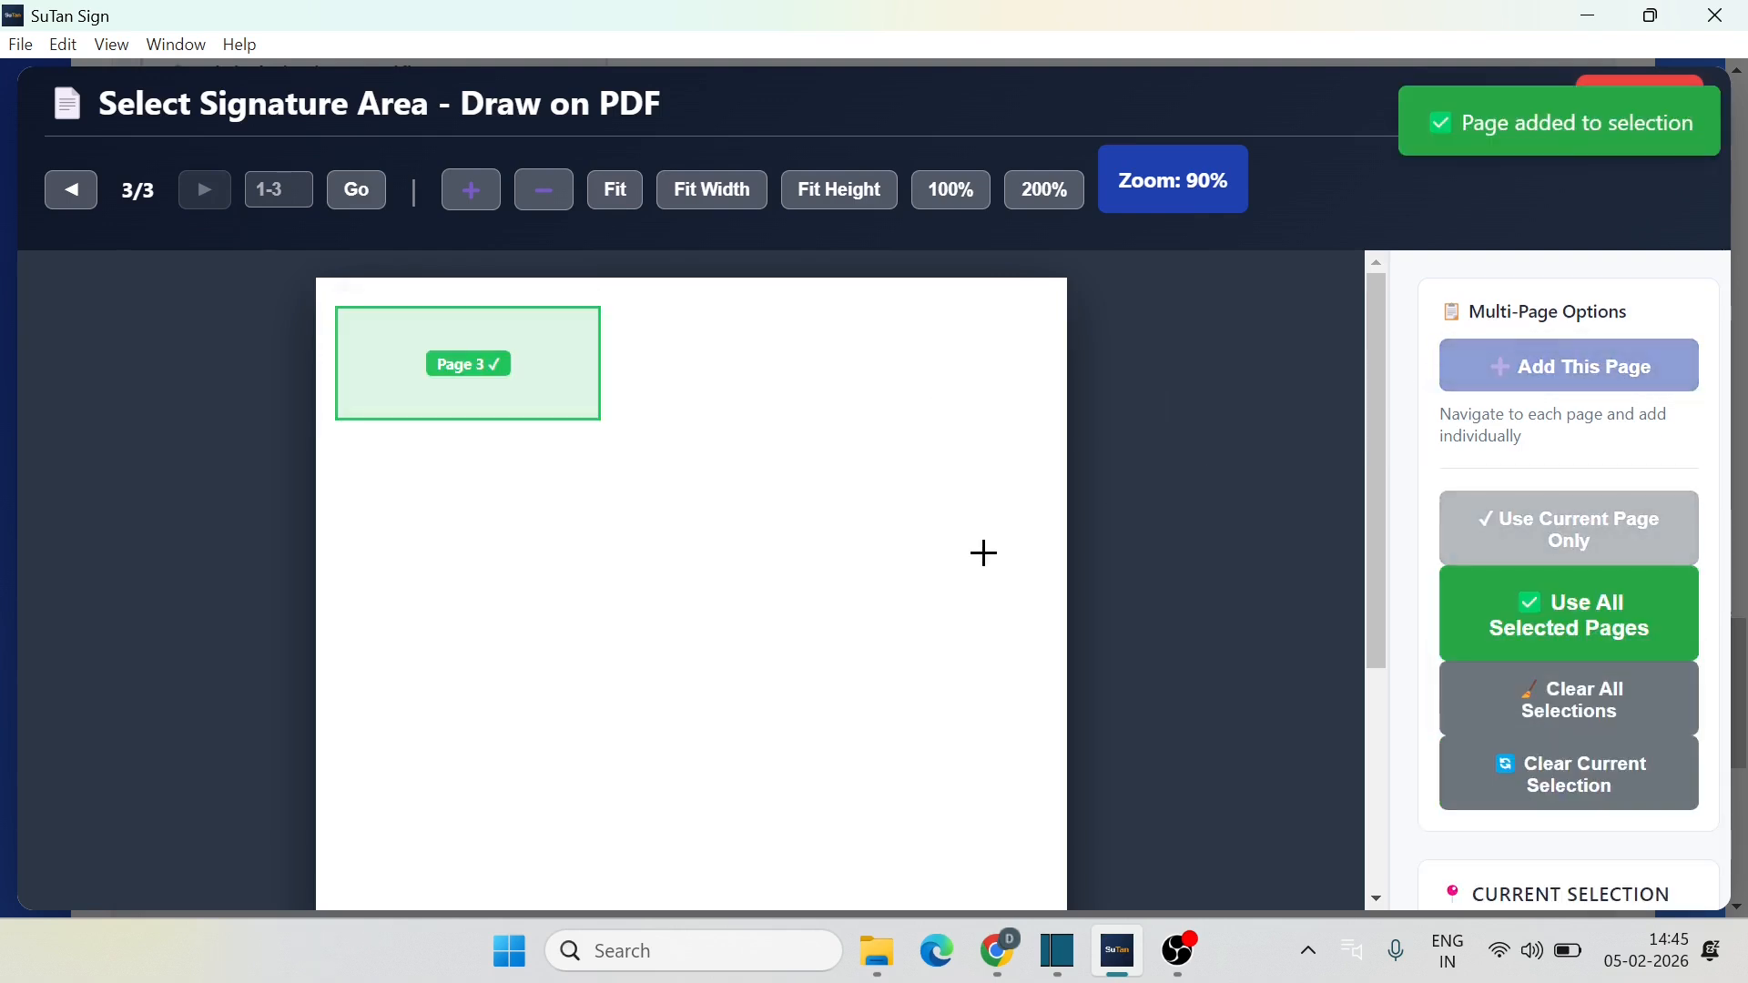
left_click(71, 192)
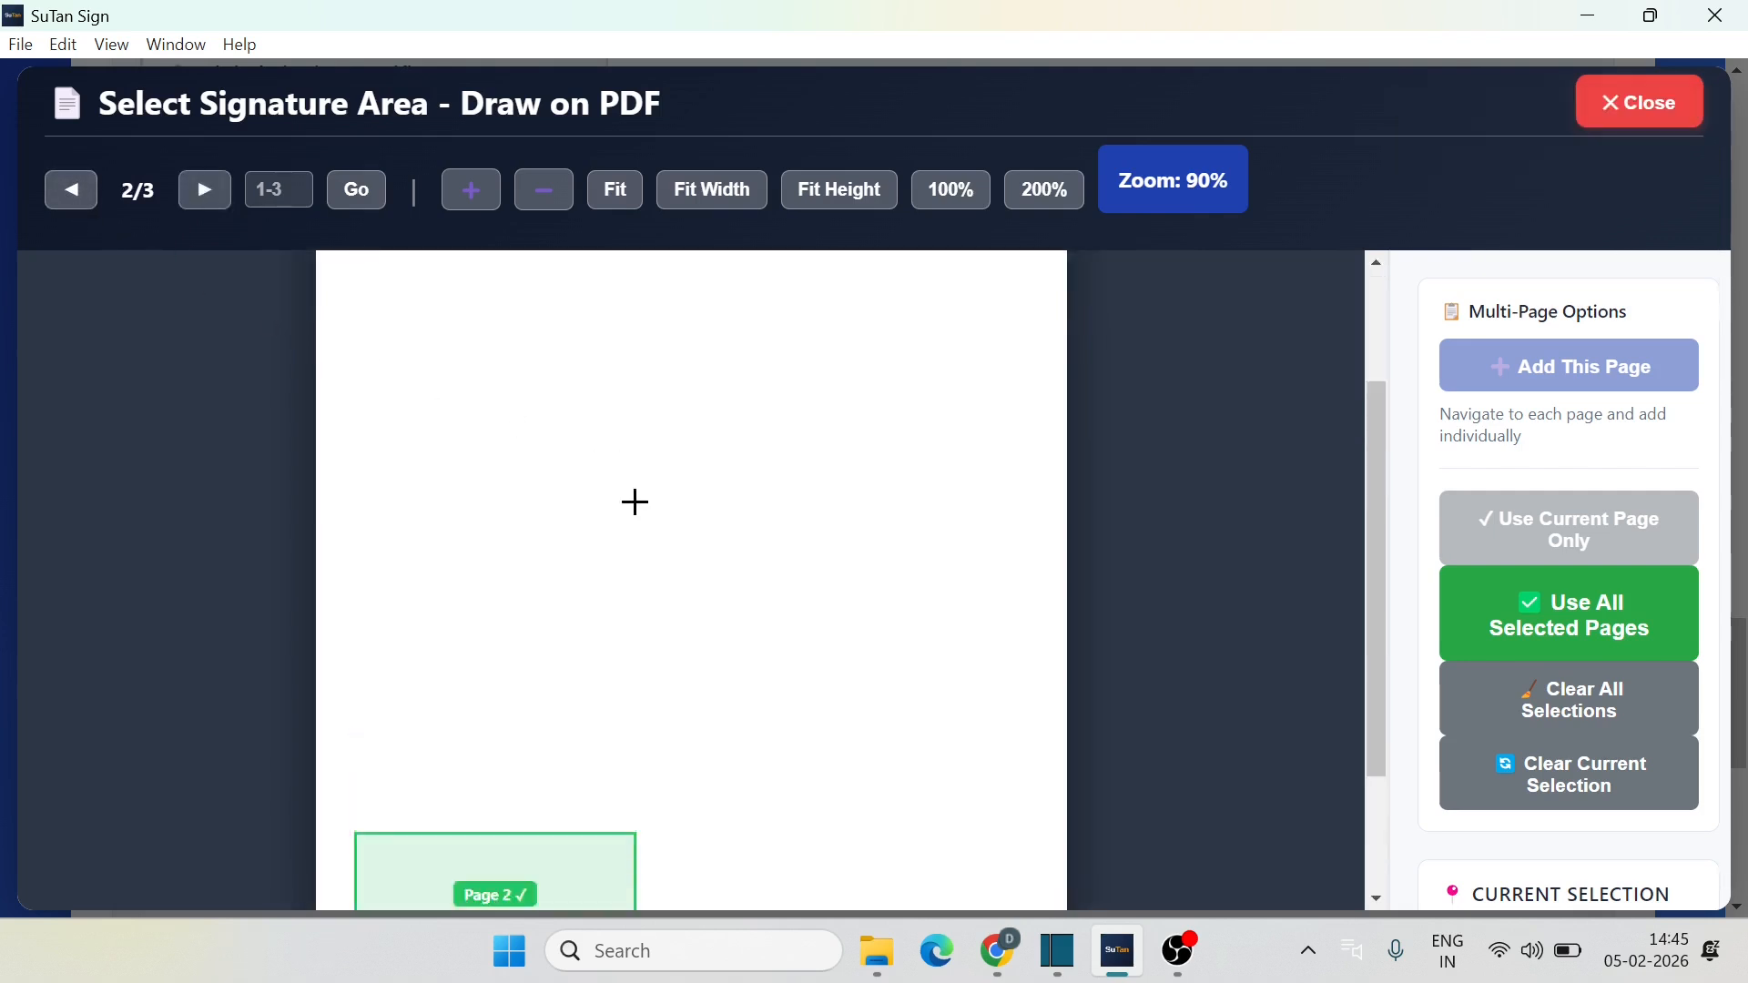
left_click(70, 196)
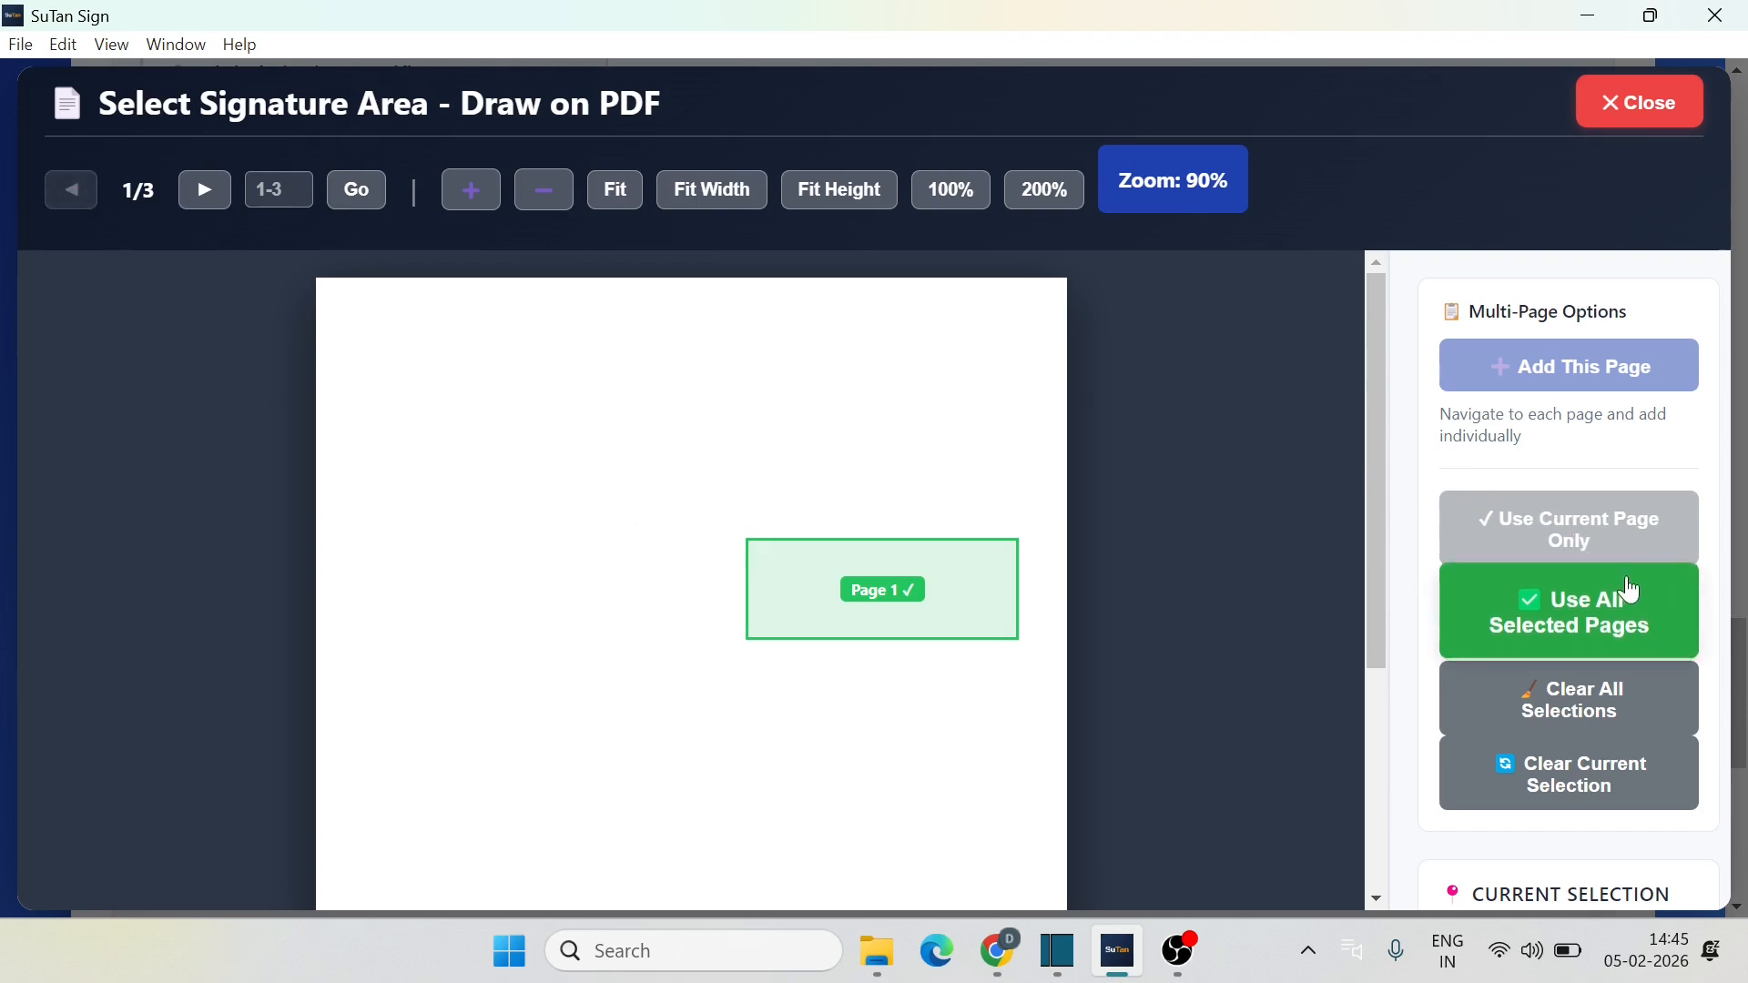
Step: Save the multi-page template as 'Different Pages' covering pages 1, 2 and 3
left_click(1586, 626)
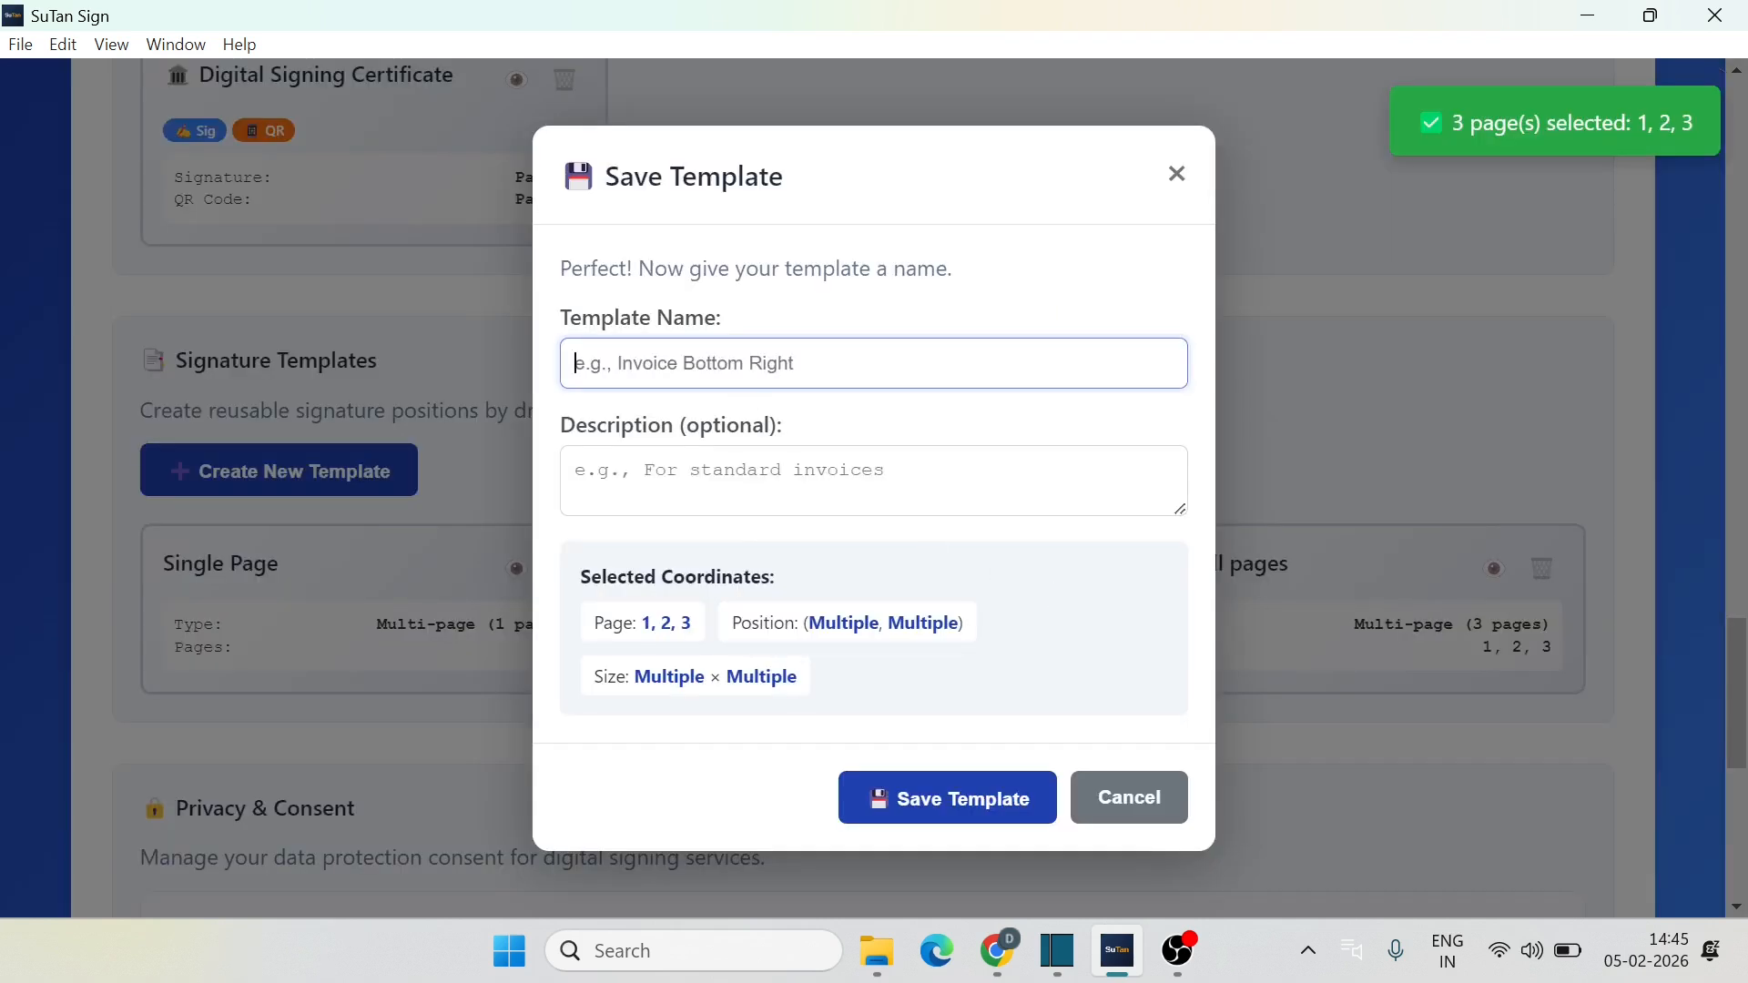
type("Different Pages")
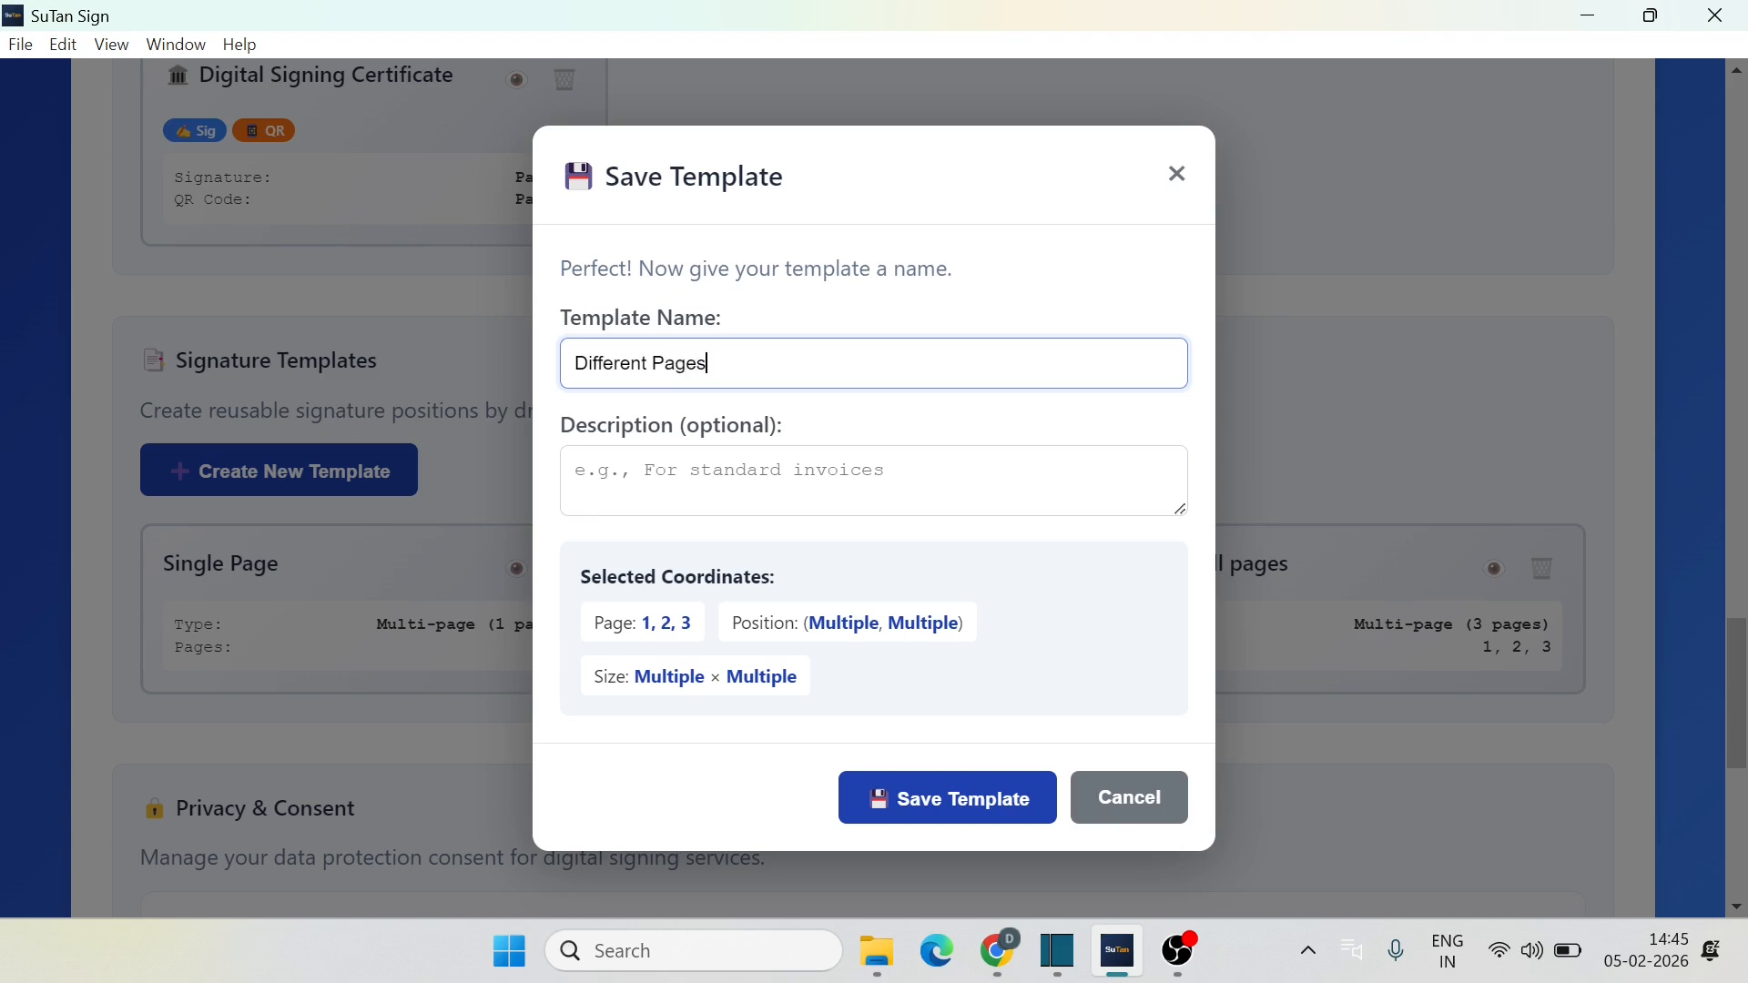
left_click(945, 792)
Step: Return home and open Settings to find the Different Pages template card
scroll(1067, 408, "up", 20)
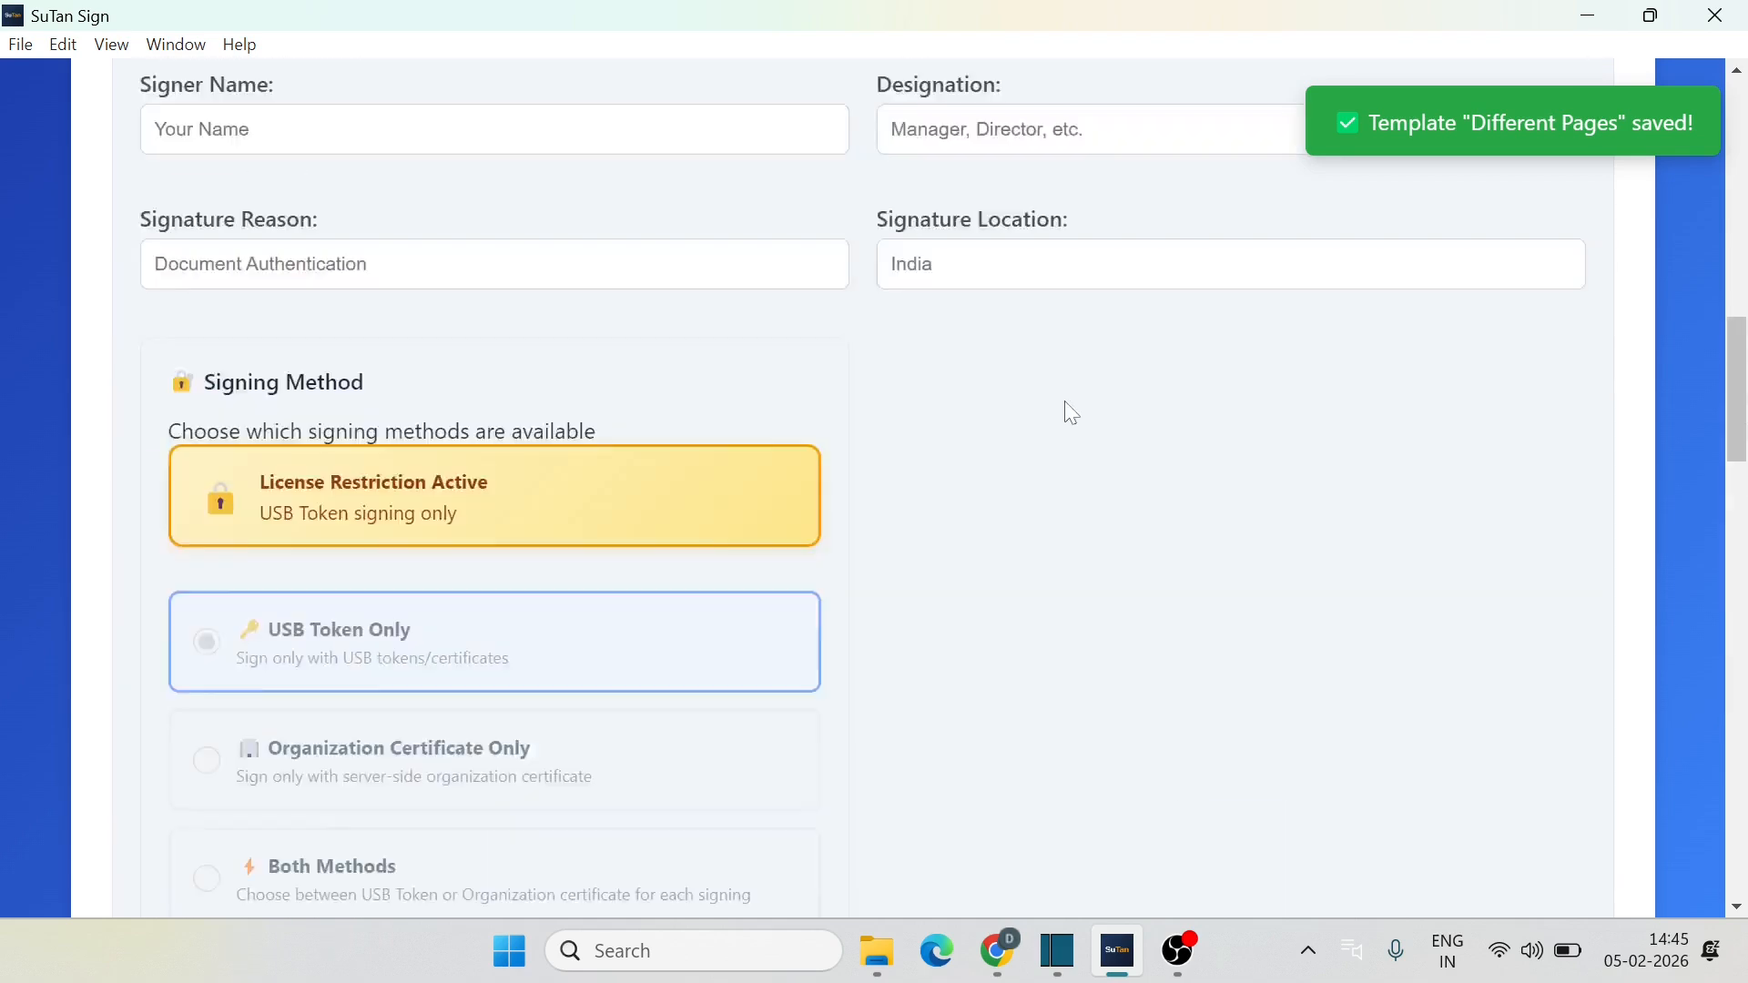
left_click(222, 150)
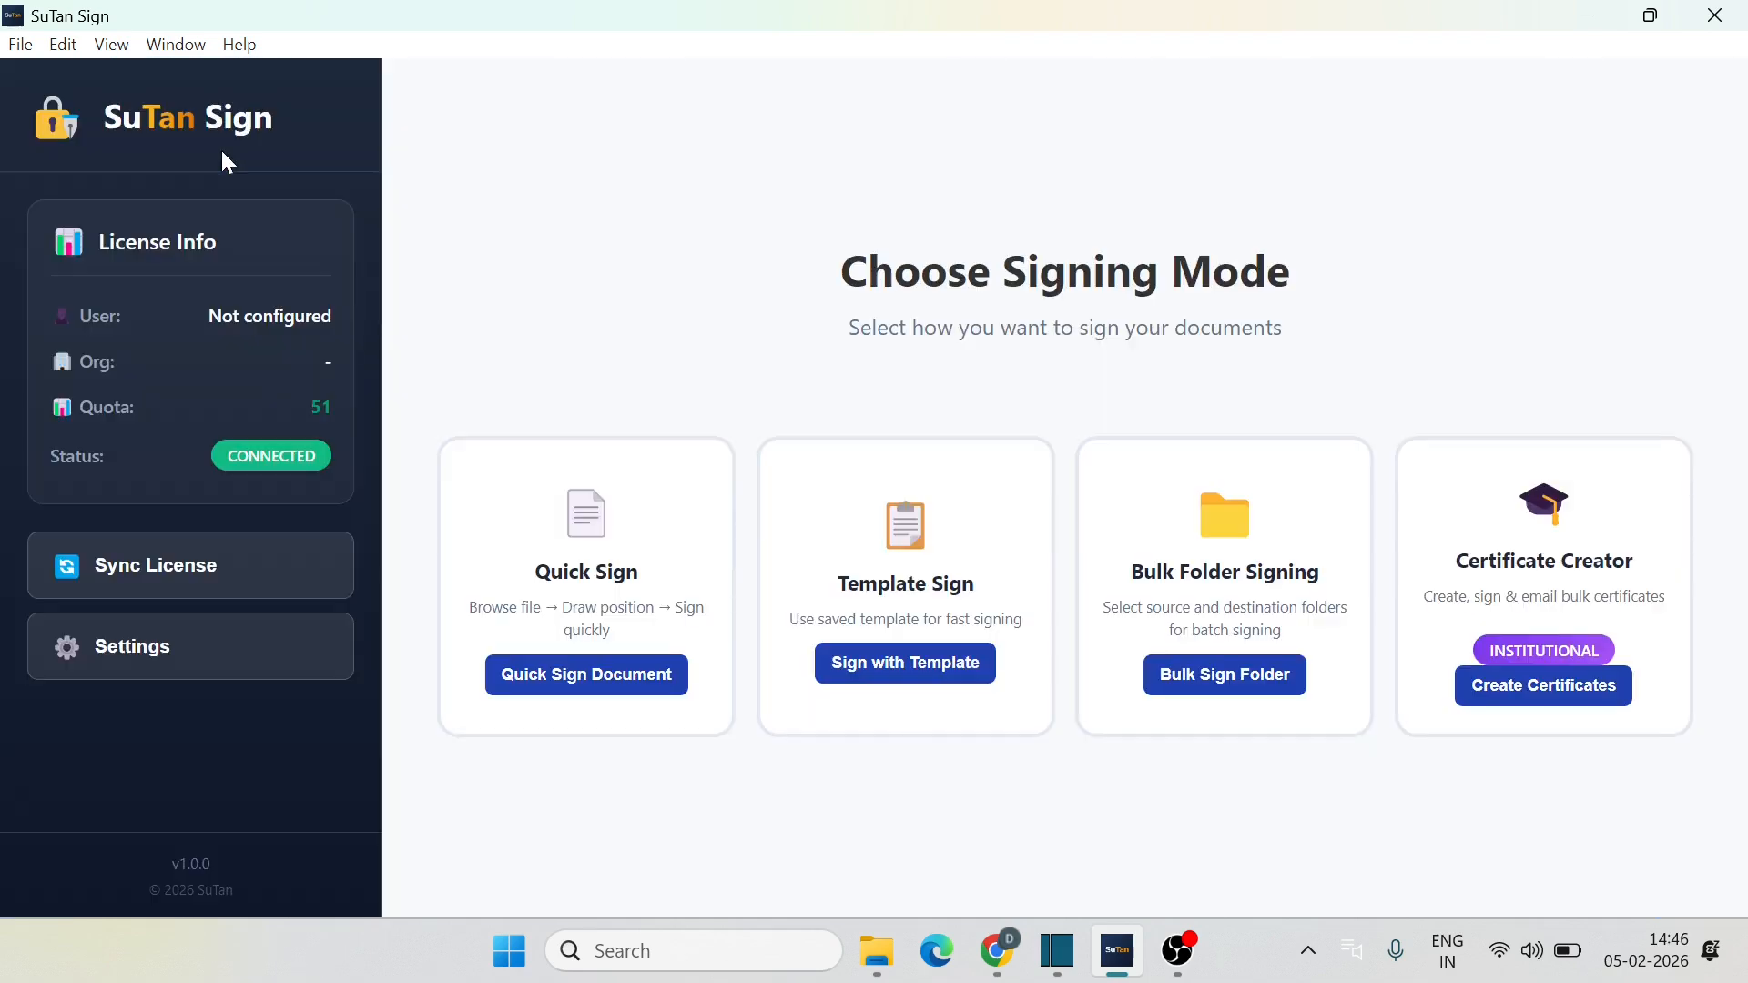
left_click(176, 664)
scroll(723, 652, "down", 20)
scroll(729, 663, "up", 8)
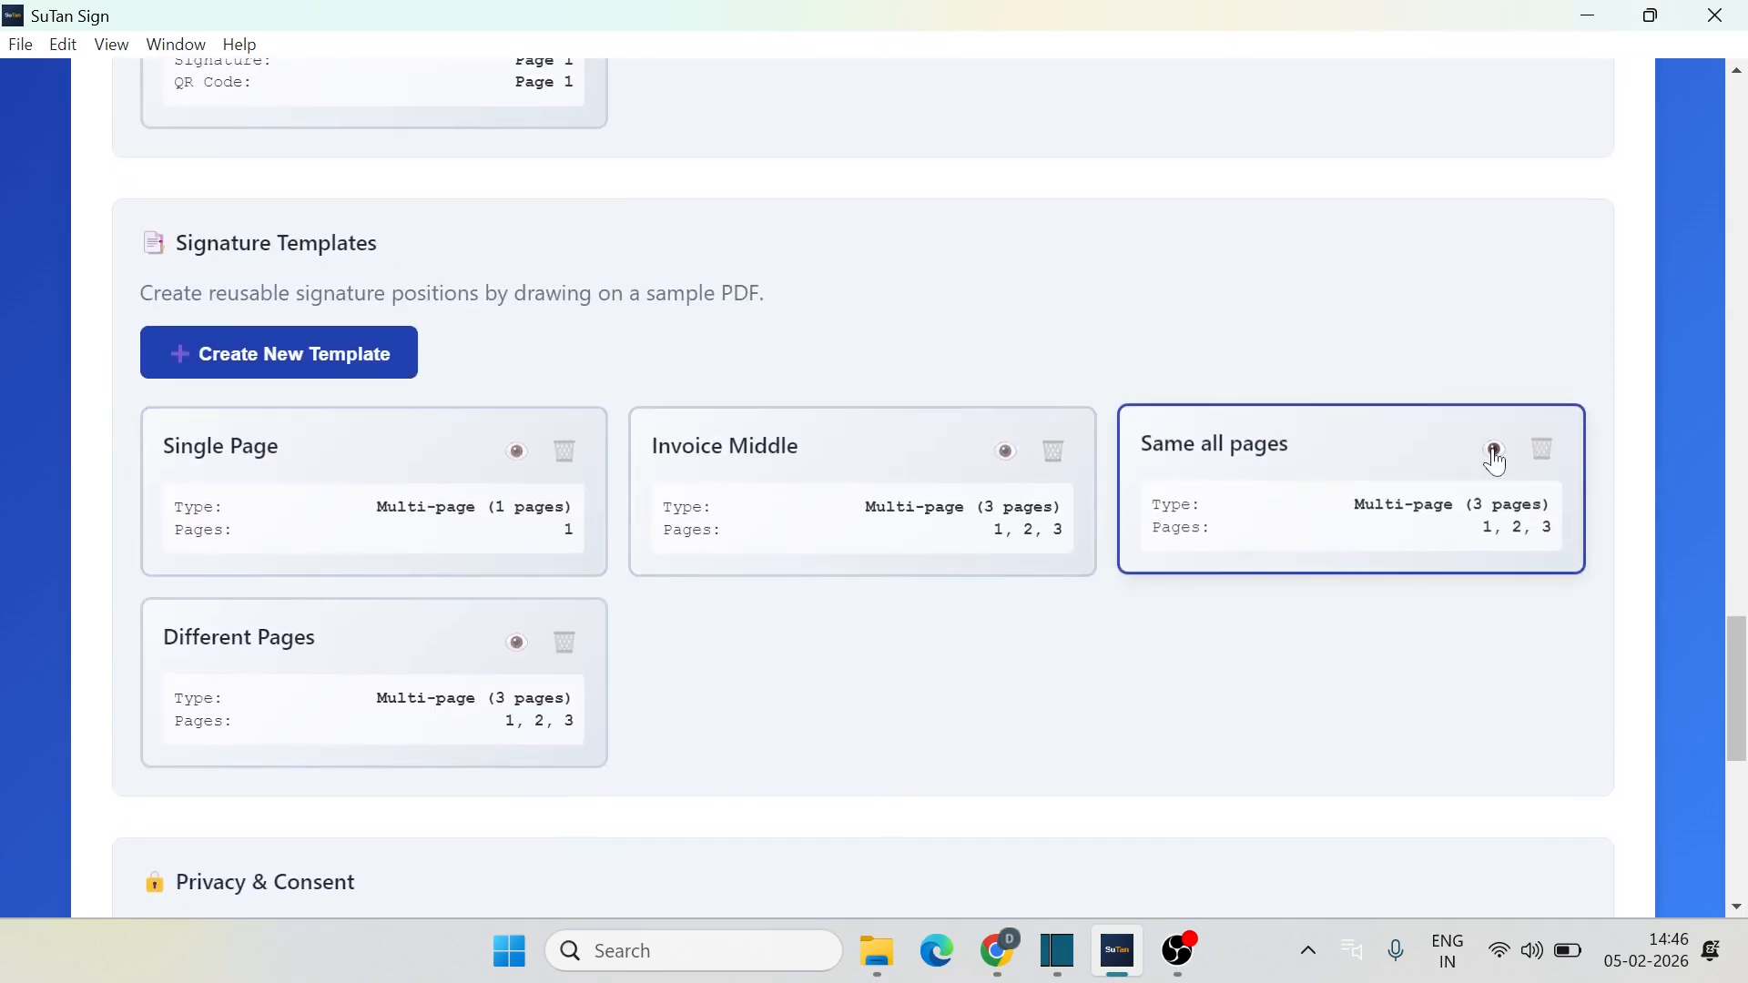
left_click(516, 642)
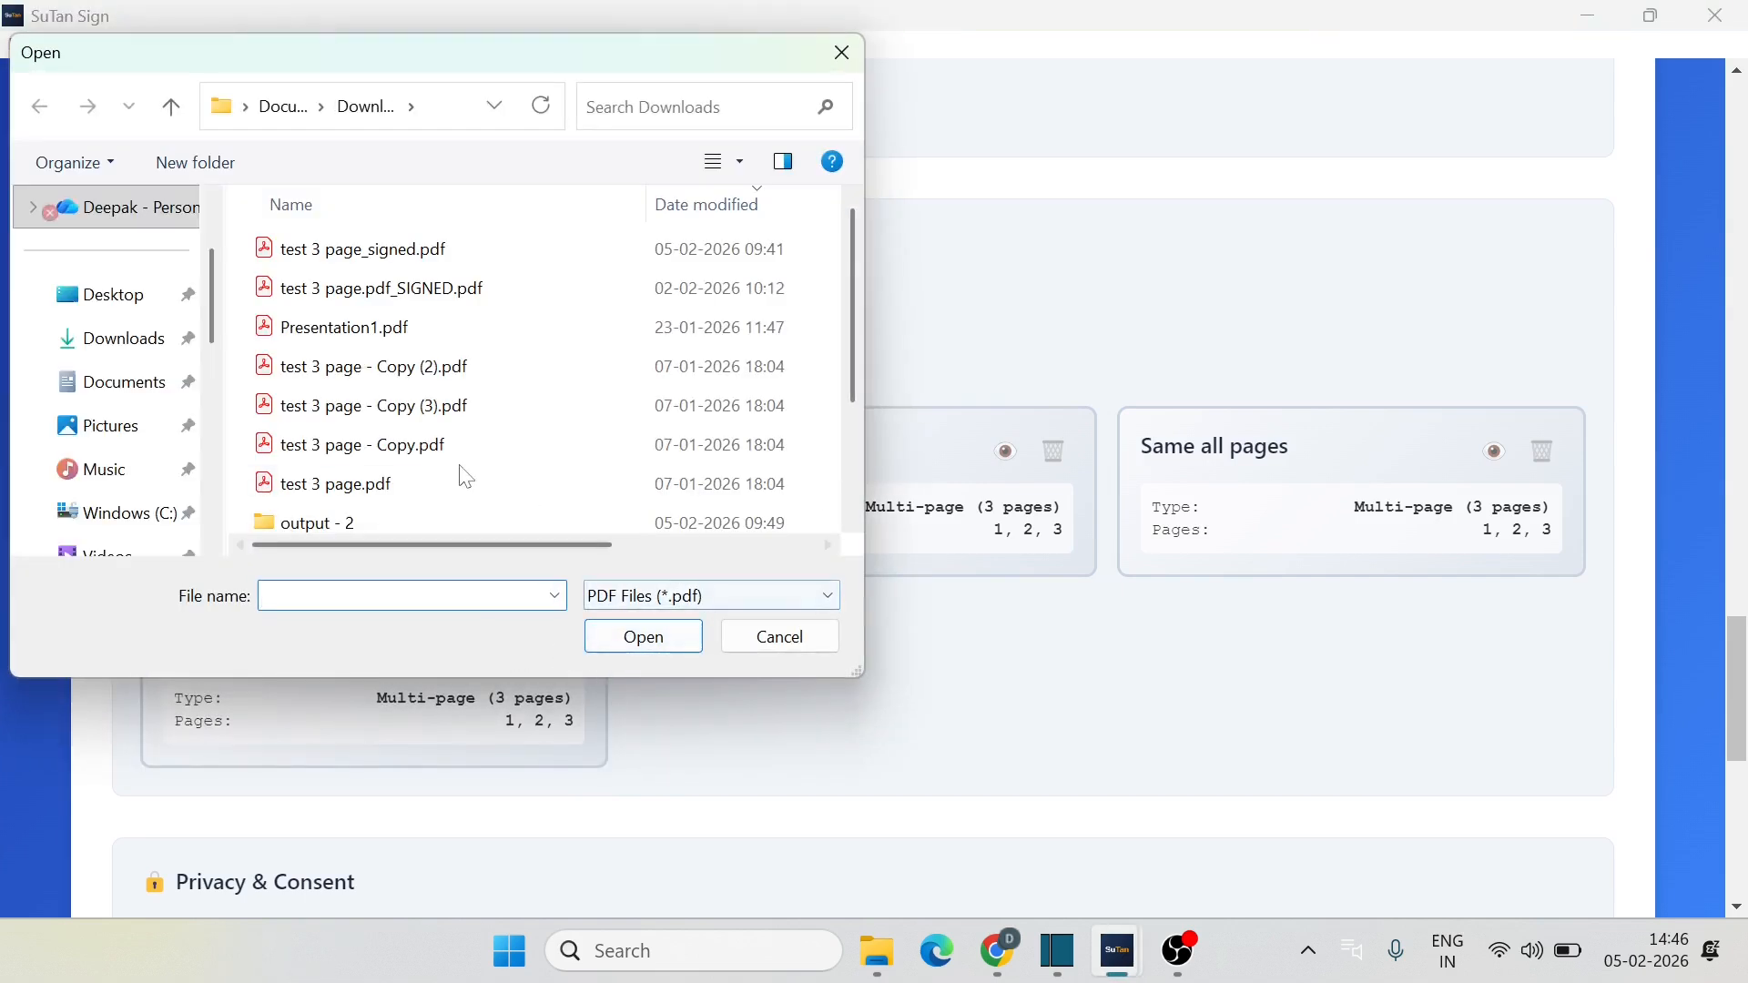
left_click(338, 484)
left_click(638, 638)
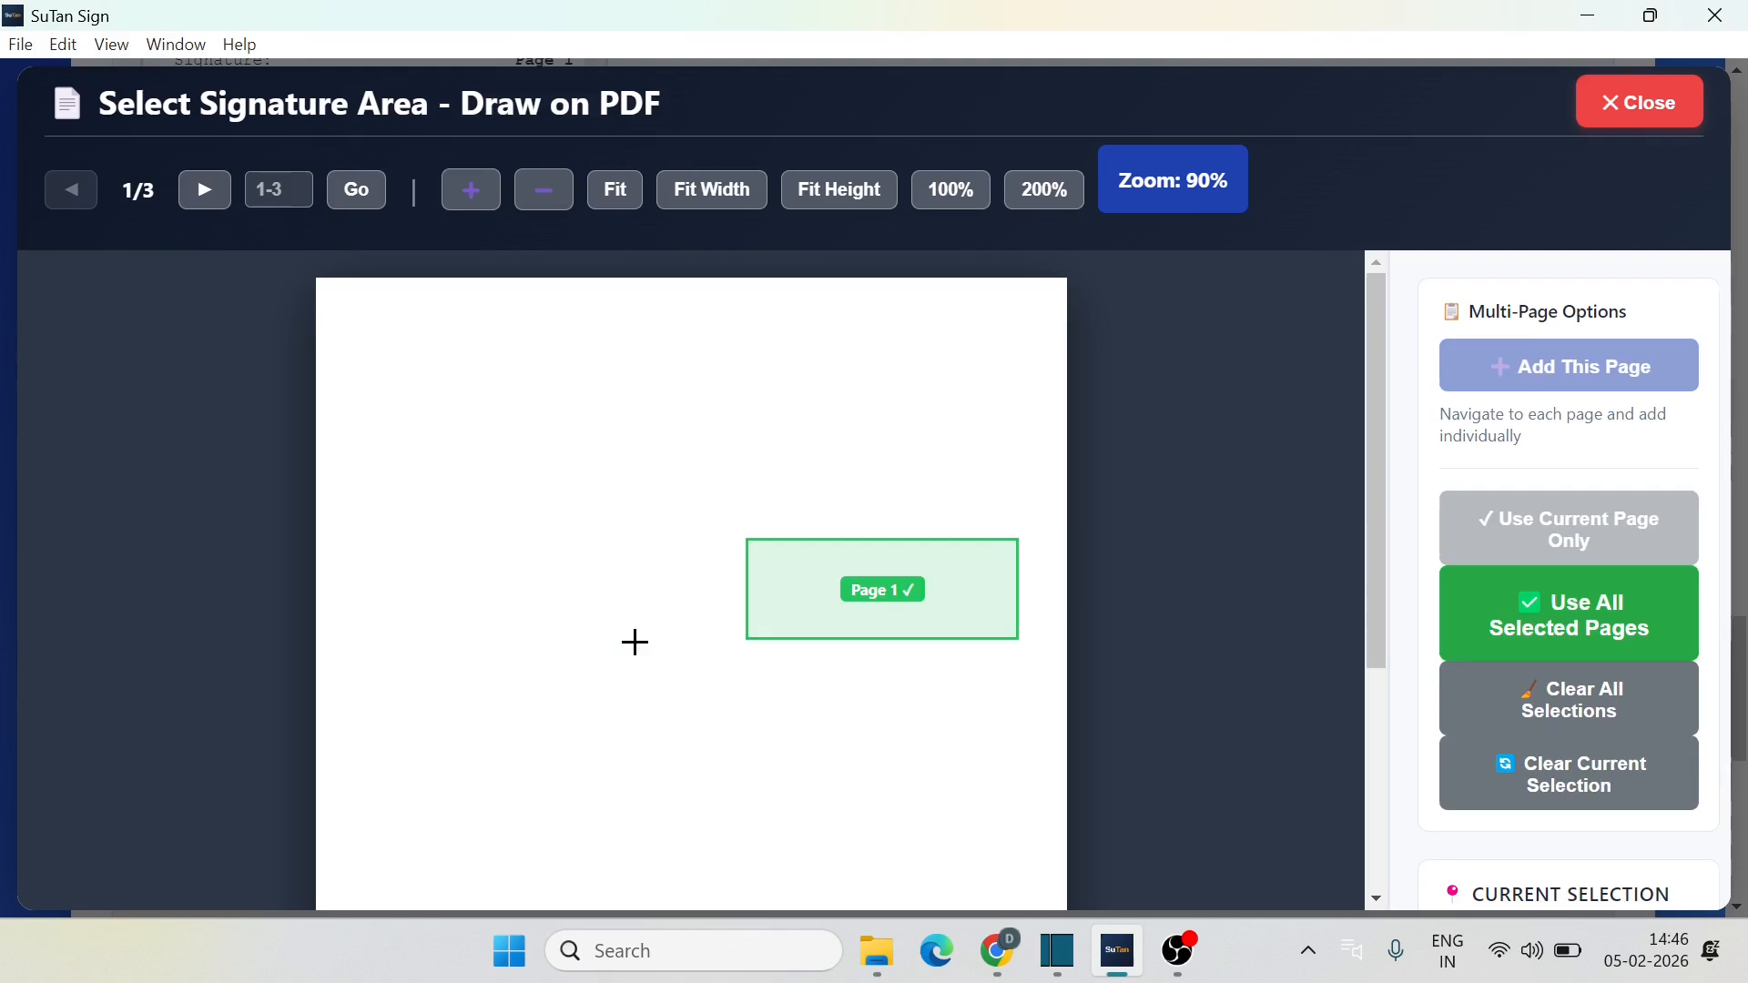
scroll(835, 641, "down", 4)
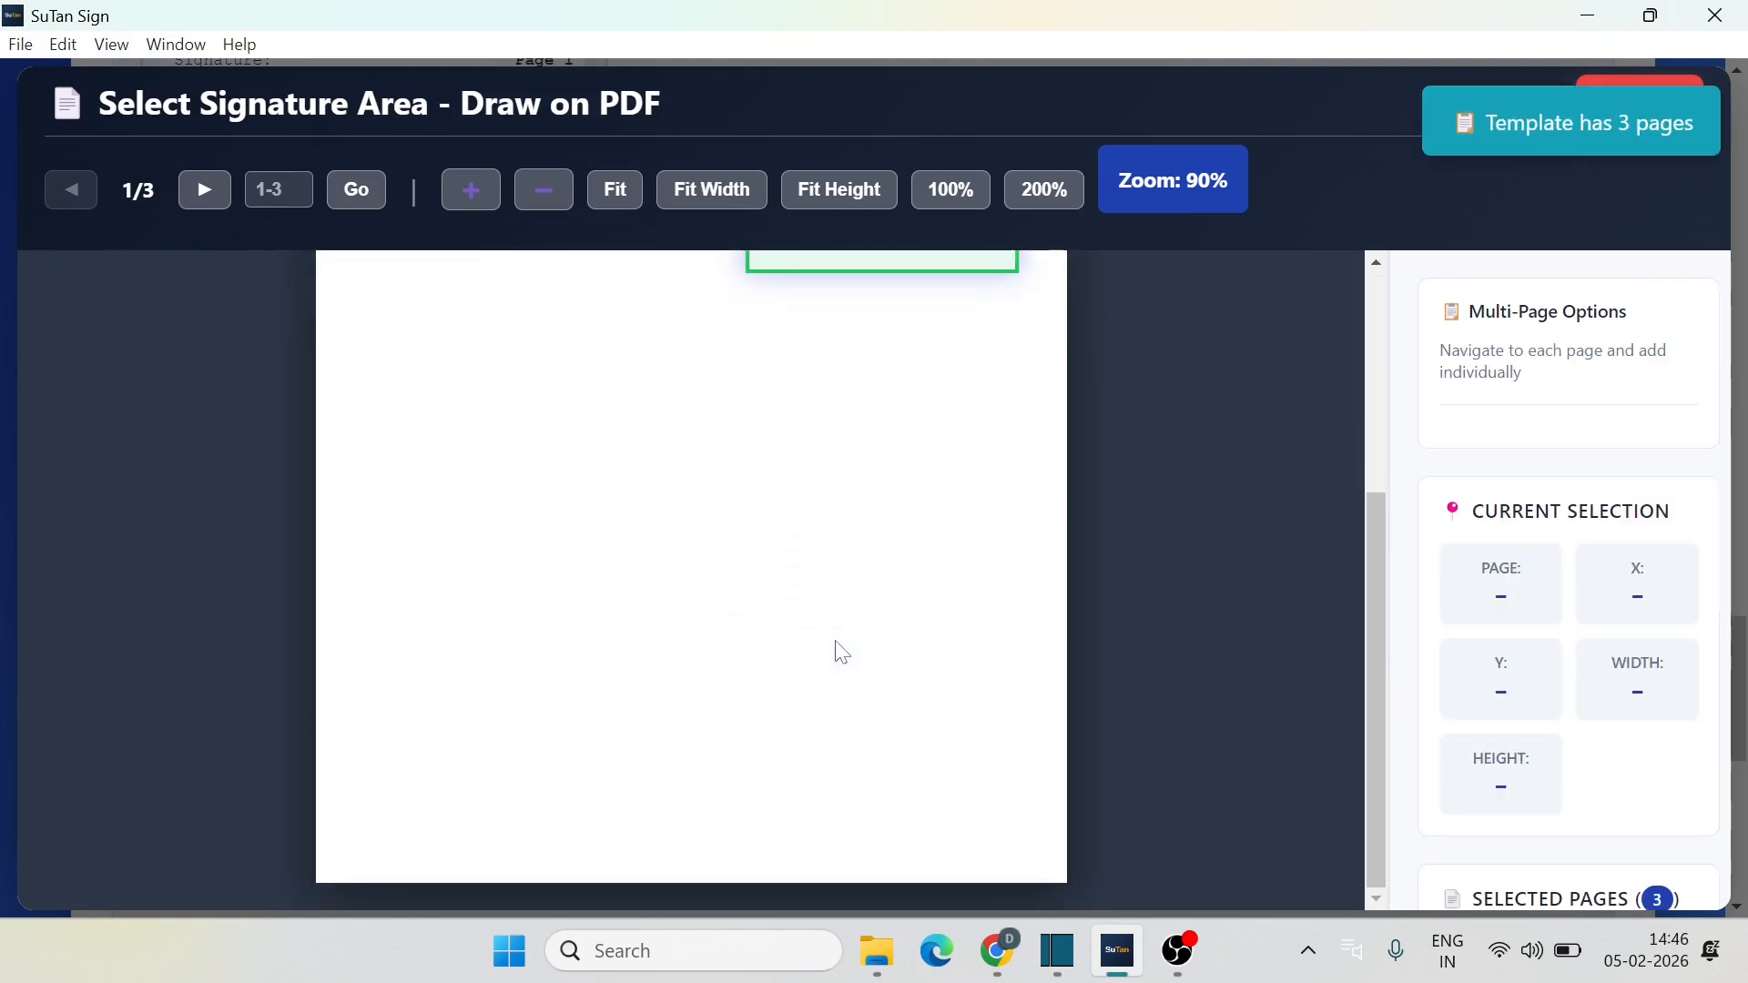
scroll(839, 648, "up", 4)
left_click(227, 204)
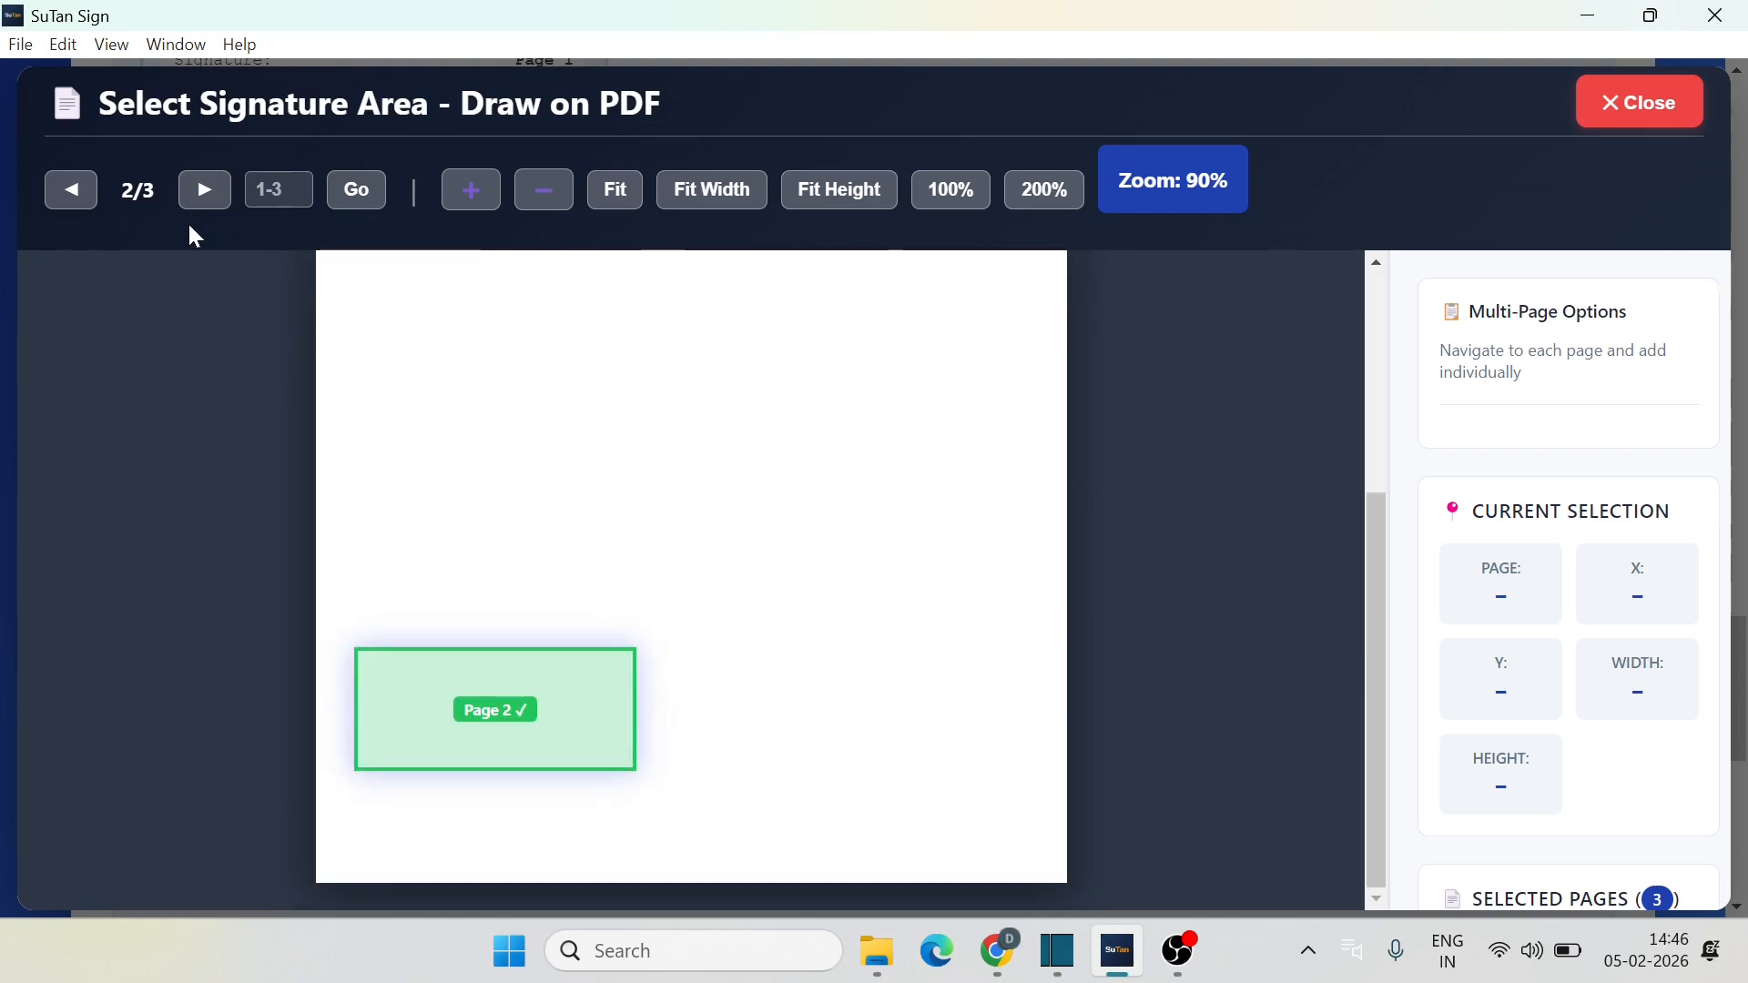
left_click(203, 209)
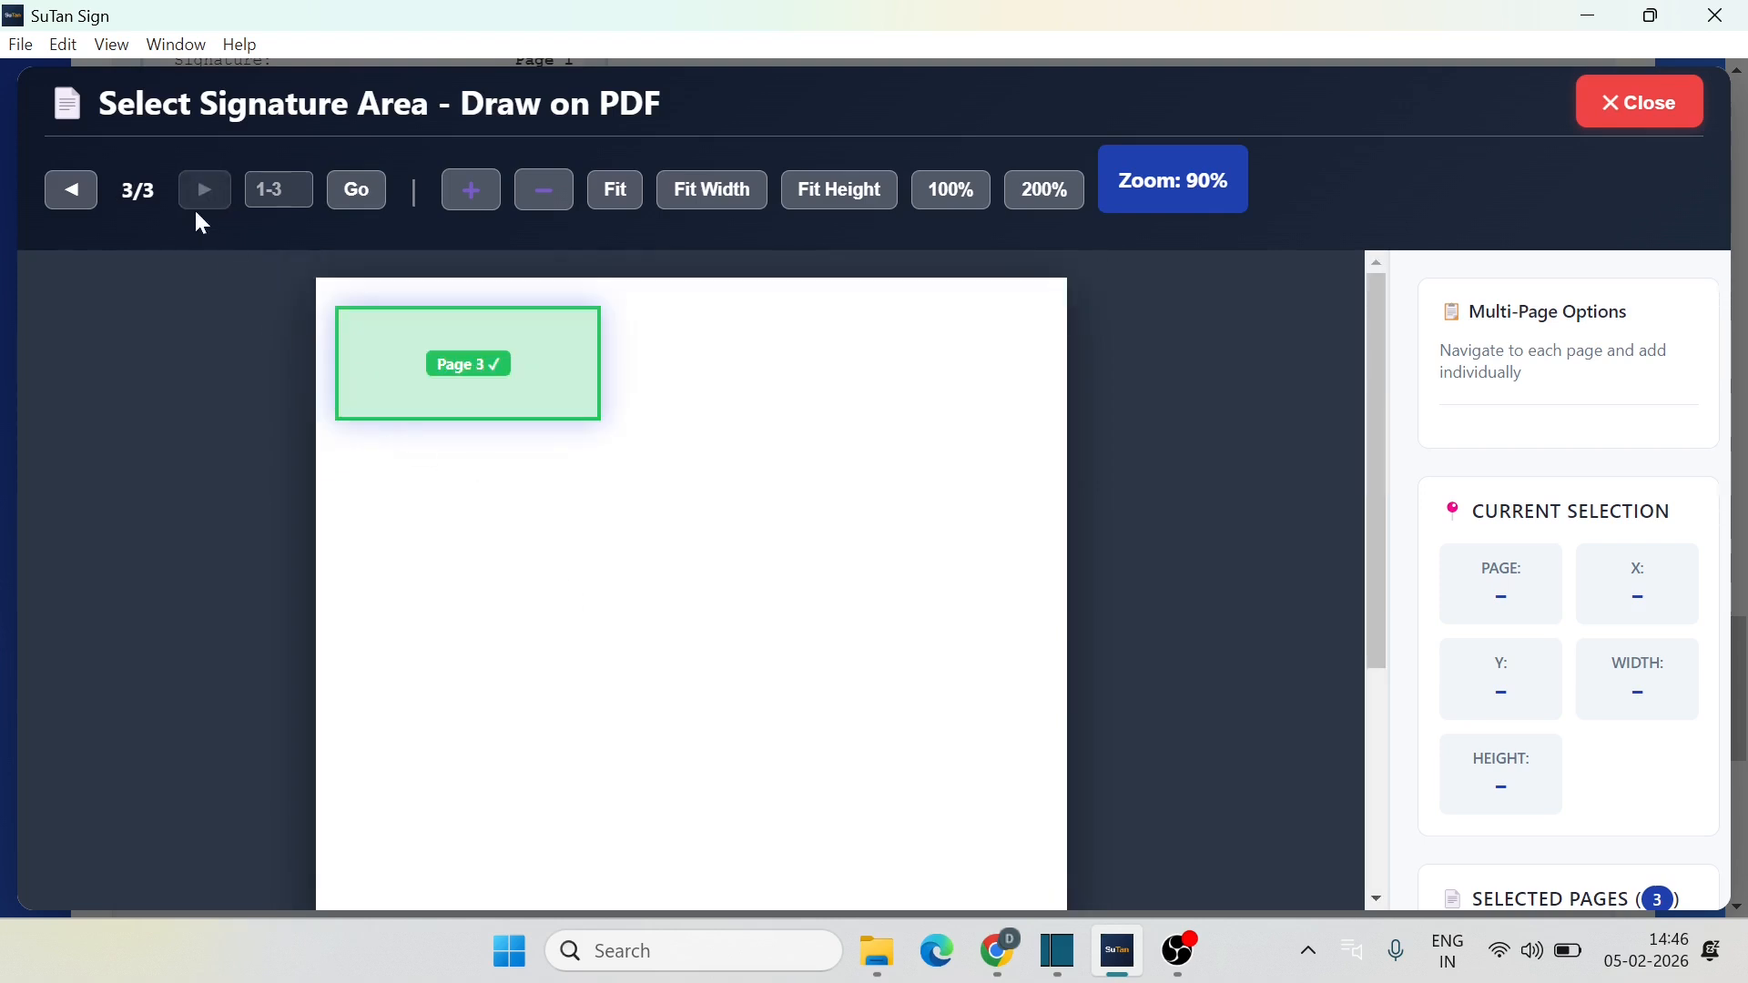
double_click(74, 194)
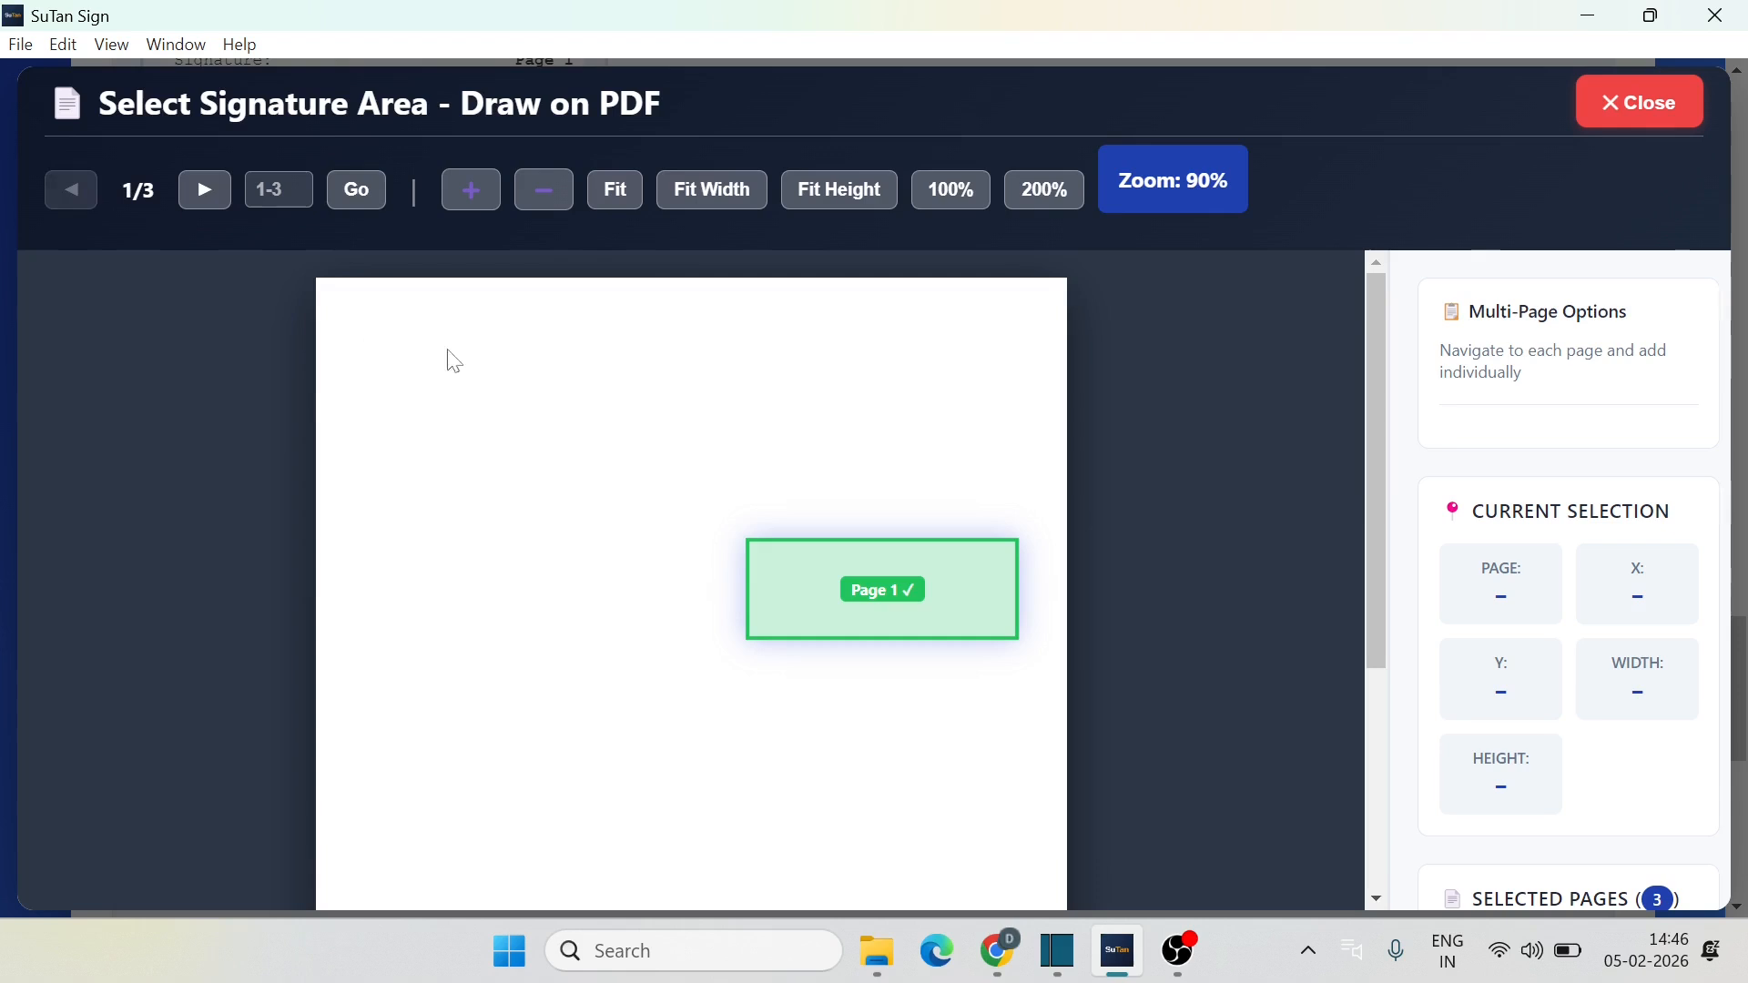
left_click(1637, 106)
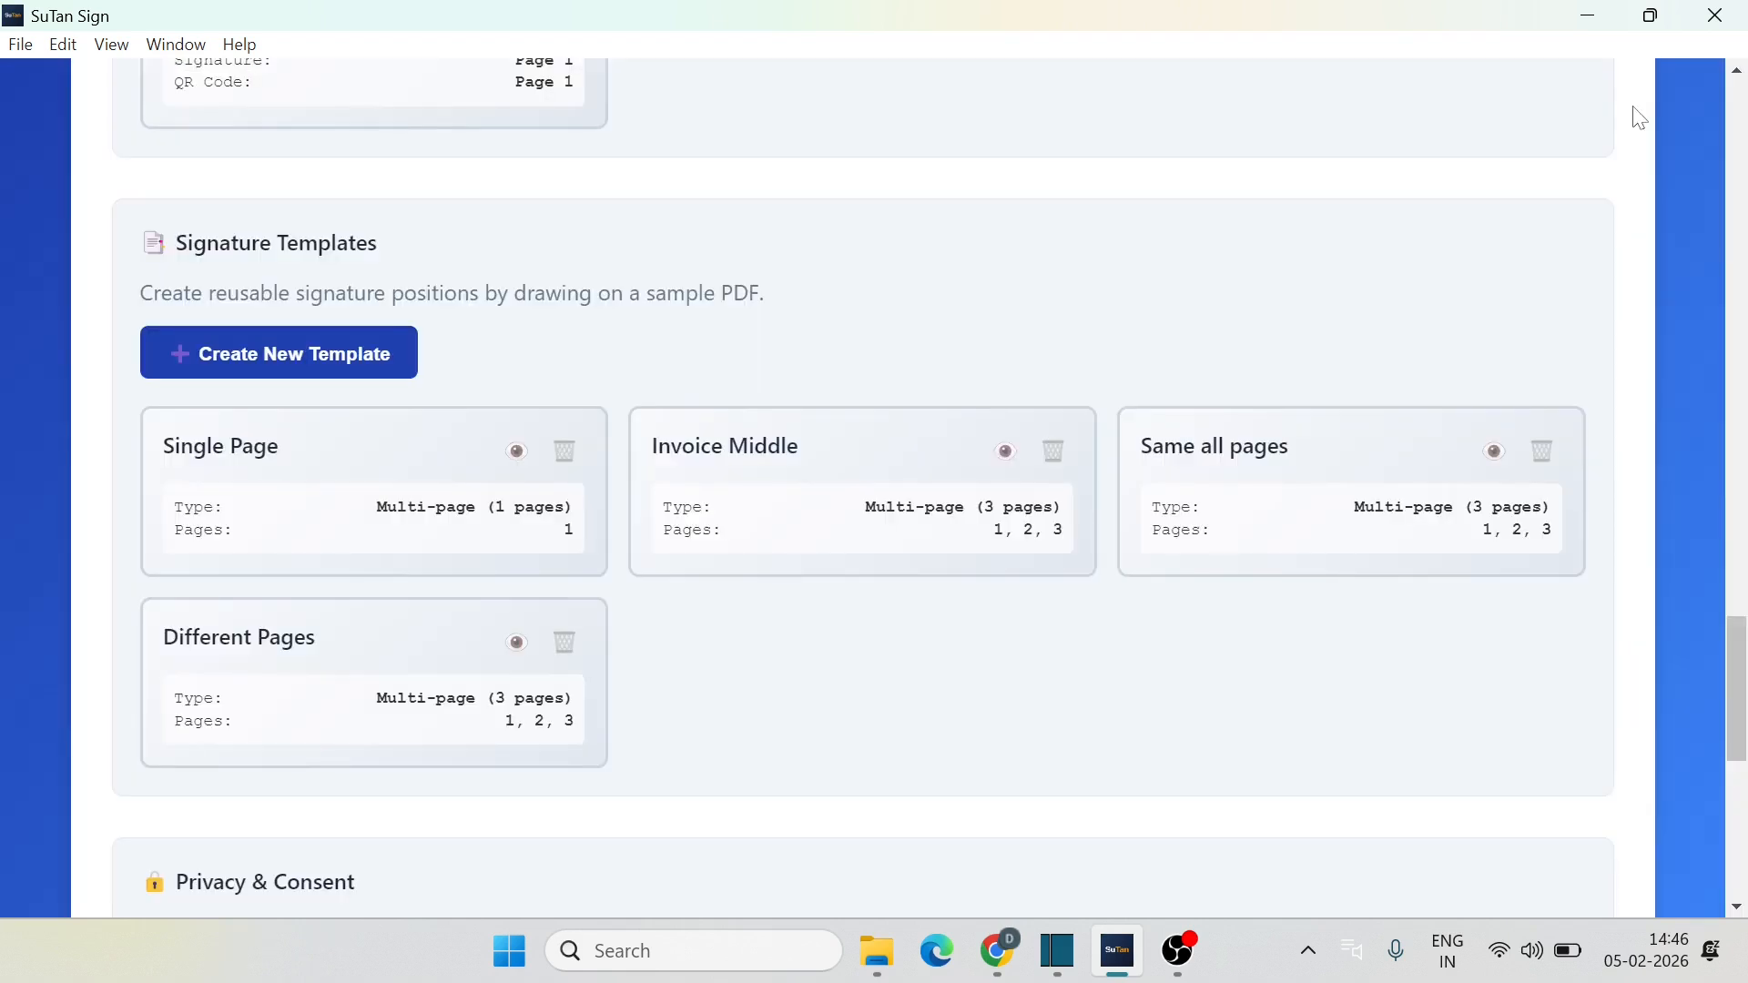
scroll(810, 628, "up", 15)
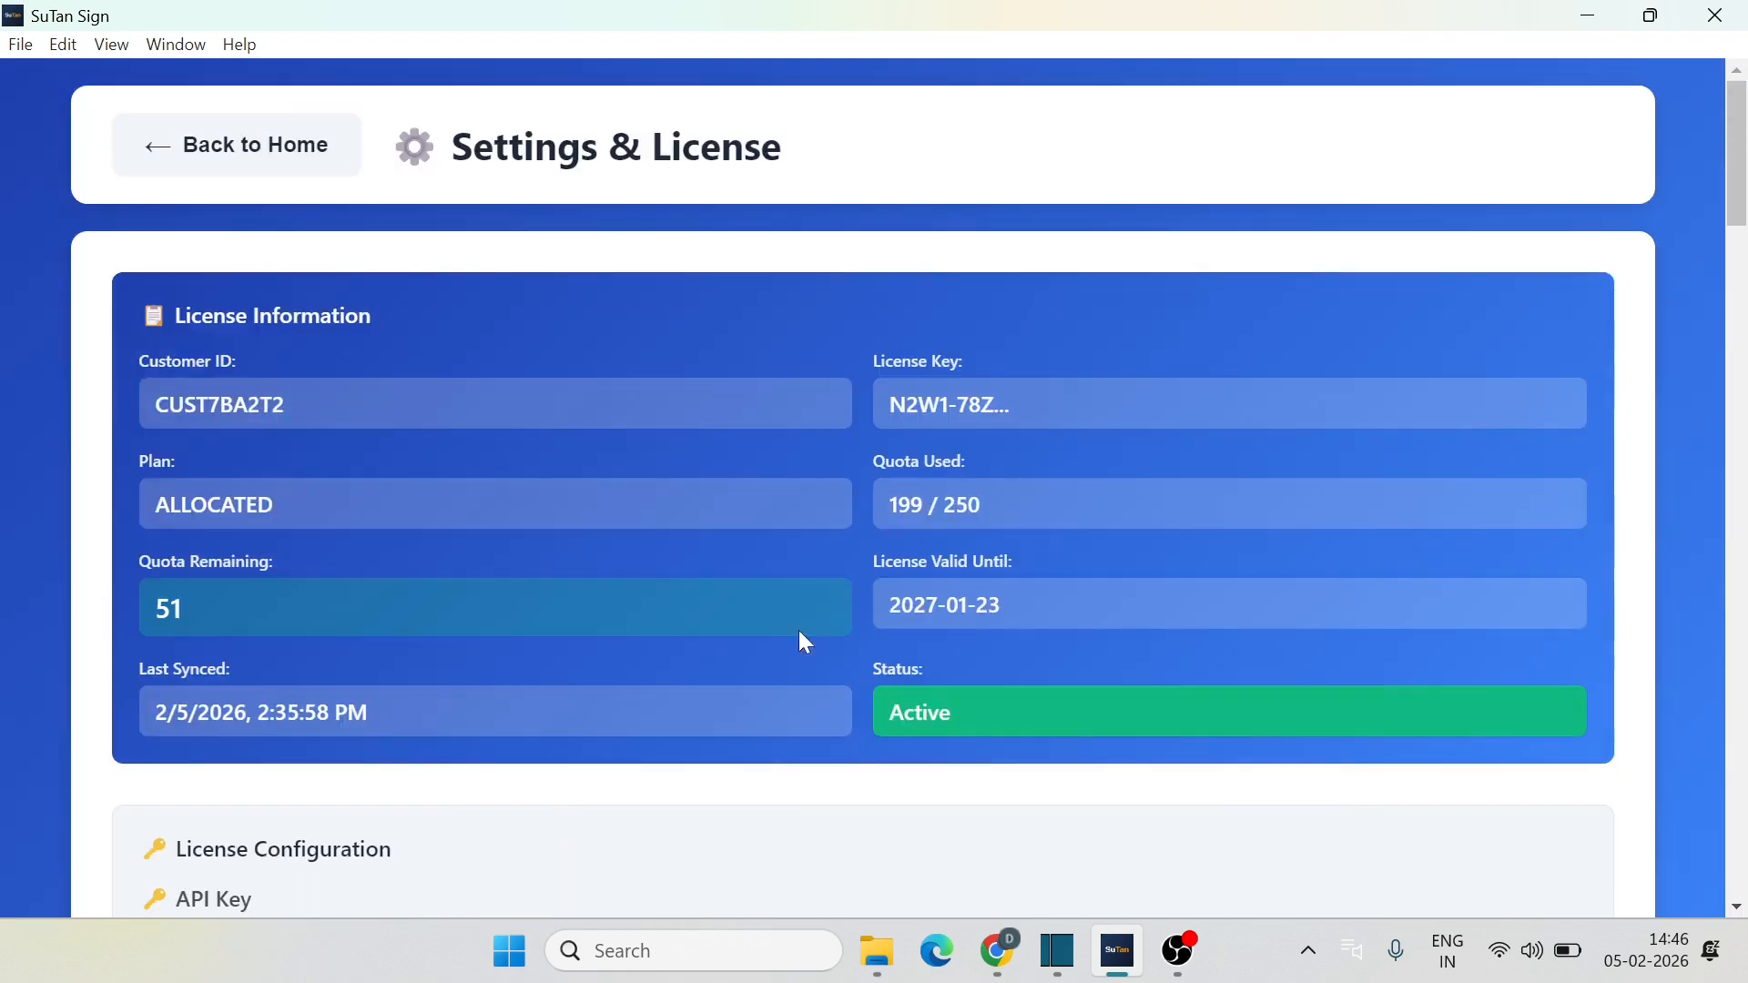
Step: Sign with Template using Different Pages on test 3 page.pdf
left_click(241, 165)
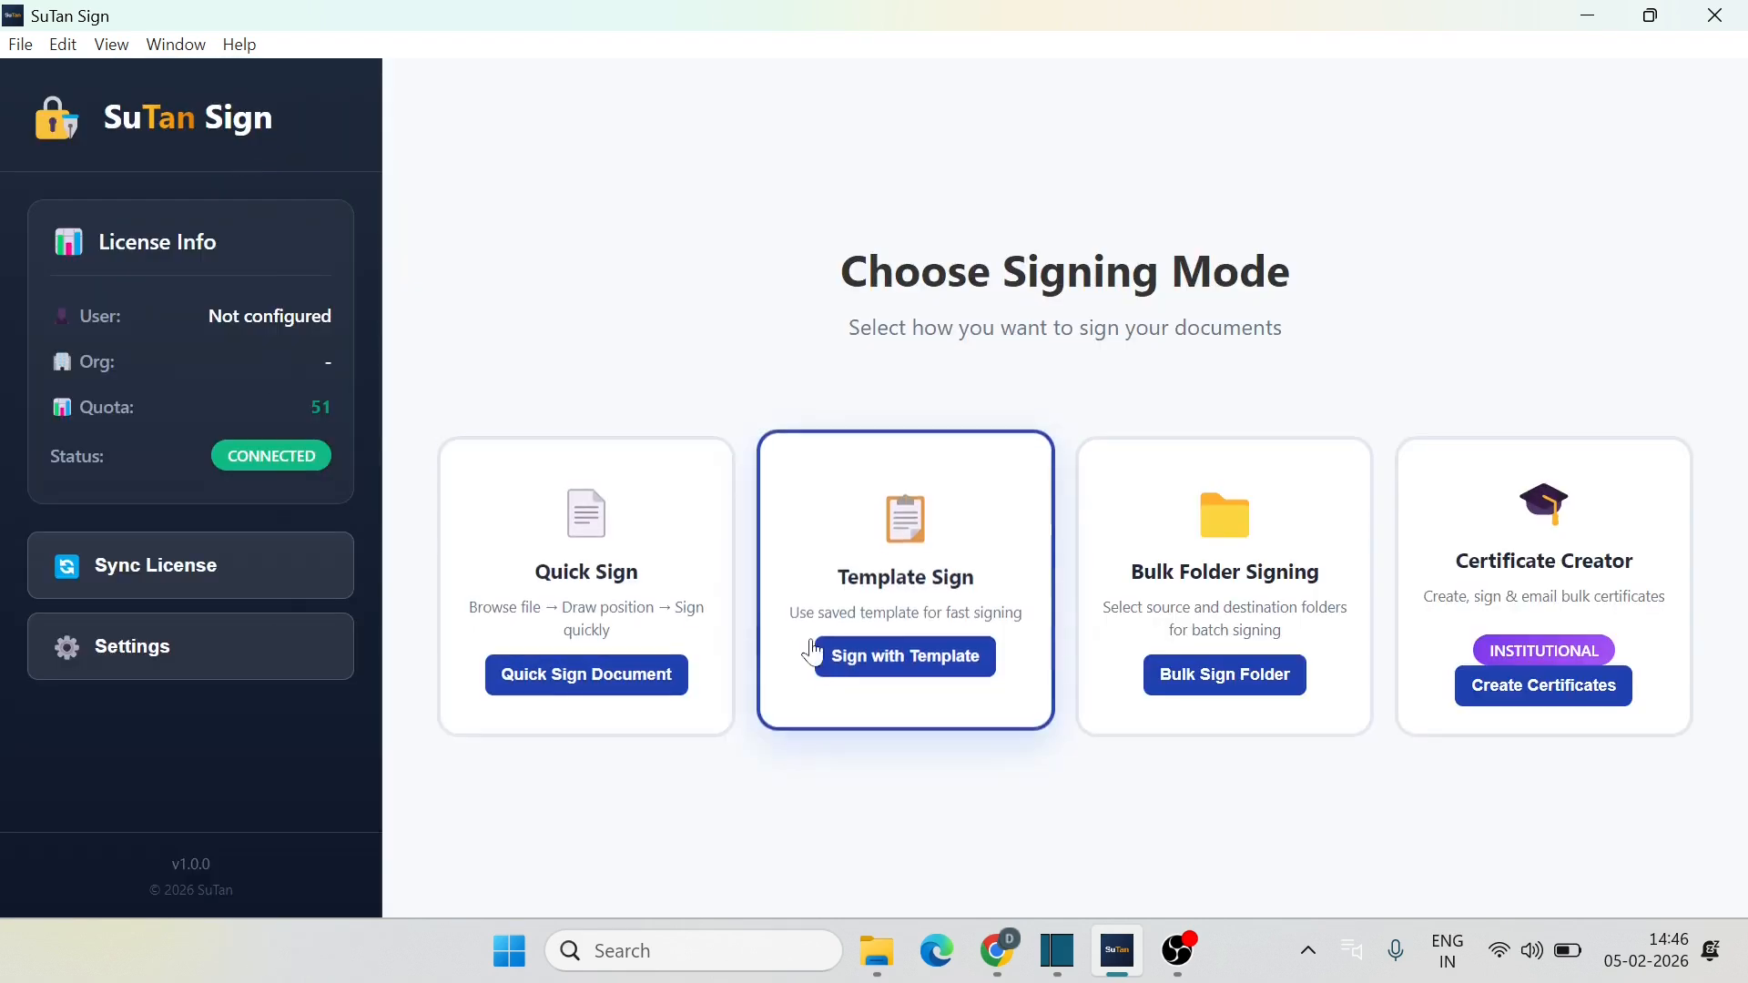
left_click(929, 666)
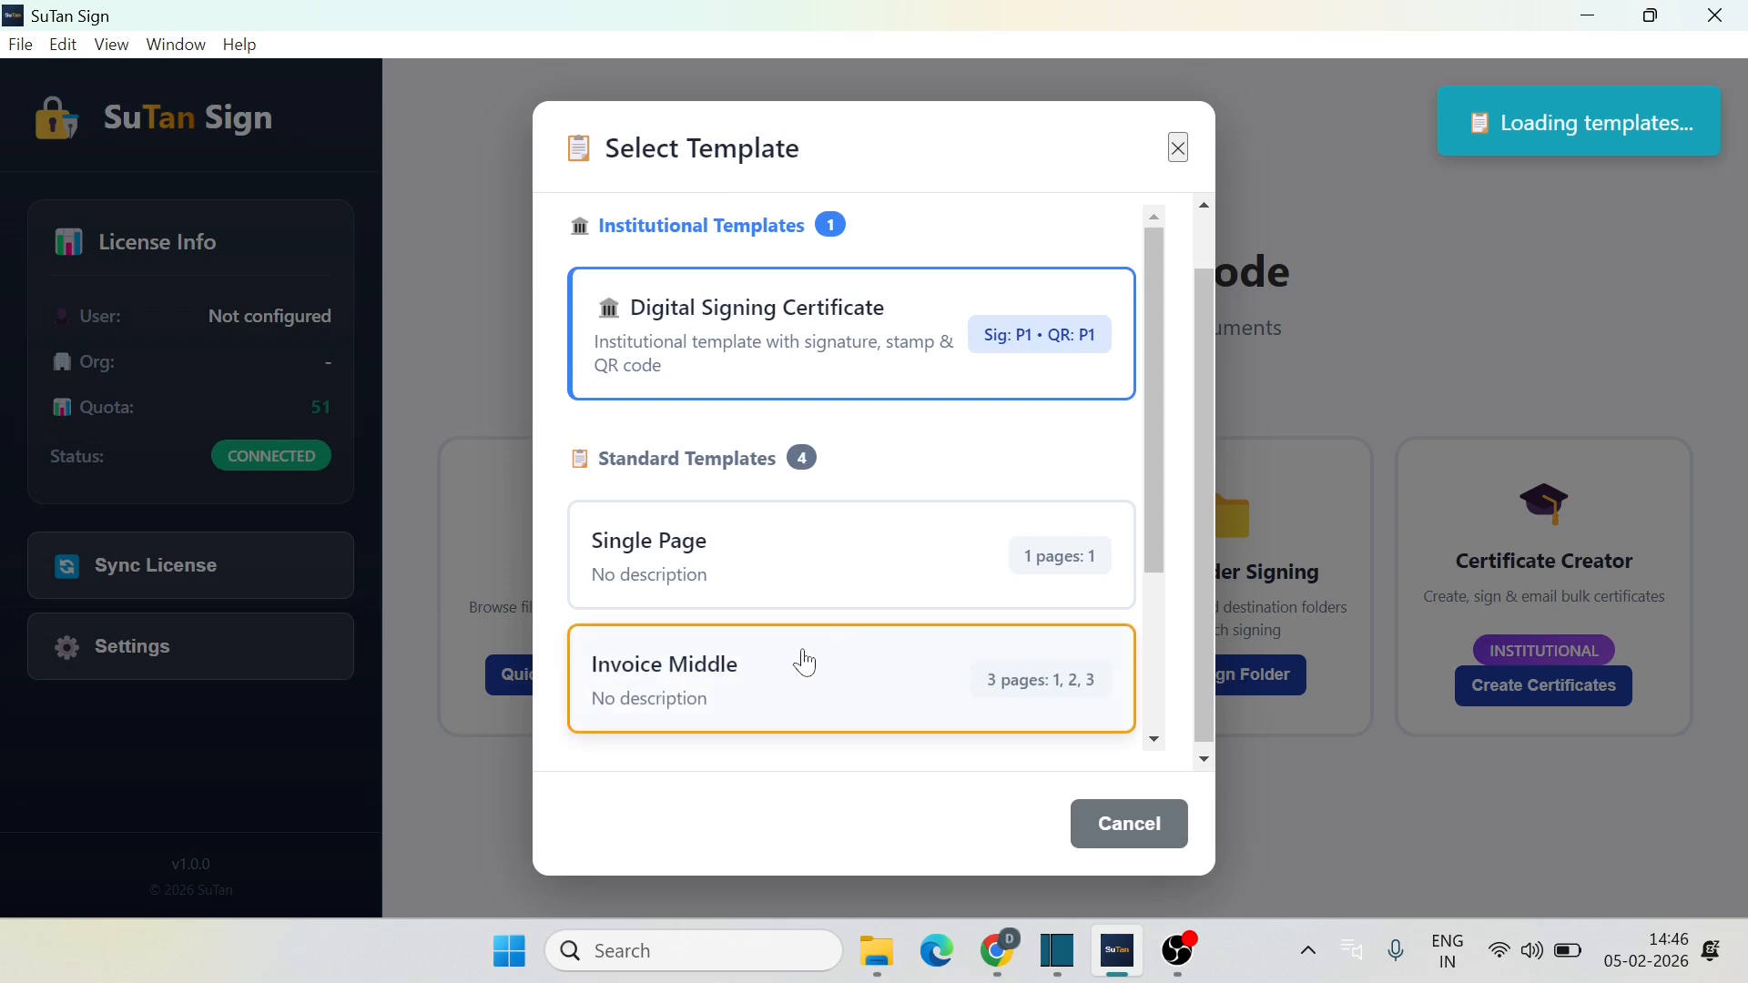
scroll(799, 660, "down", 3)
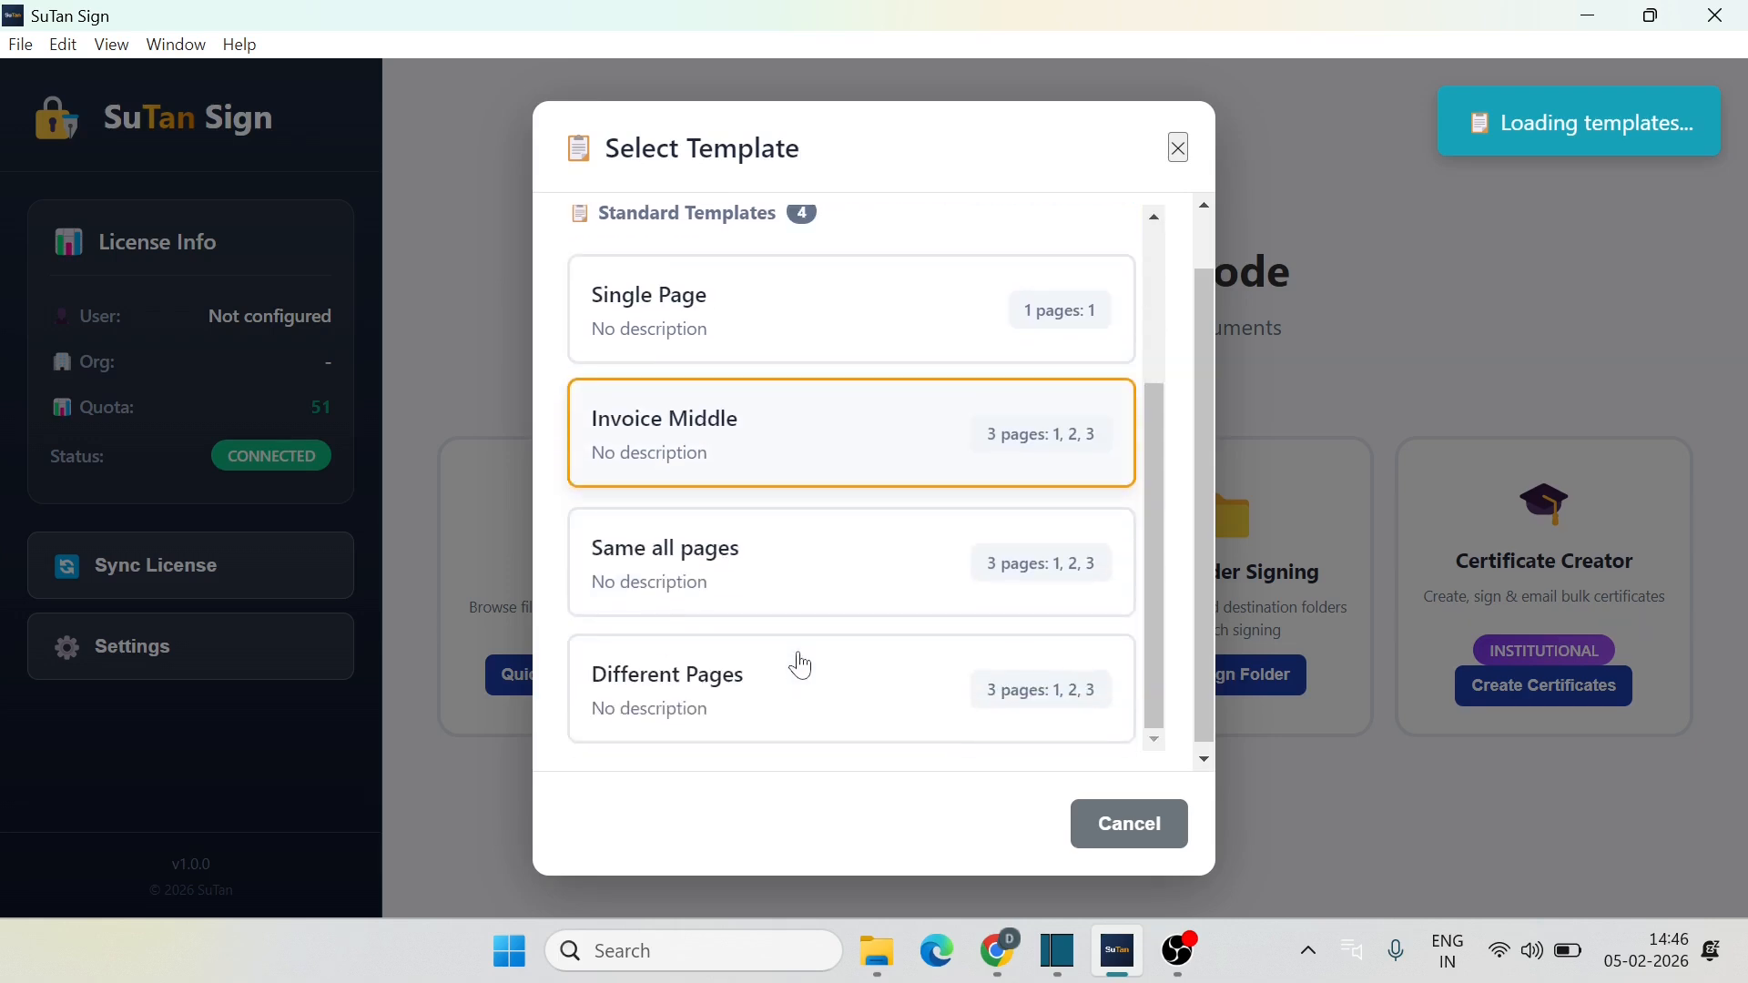
left_click(702, 704)
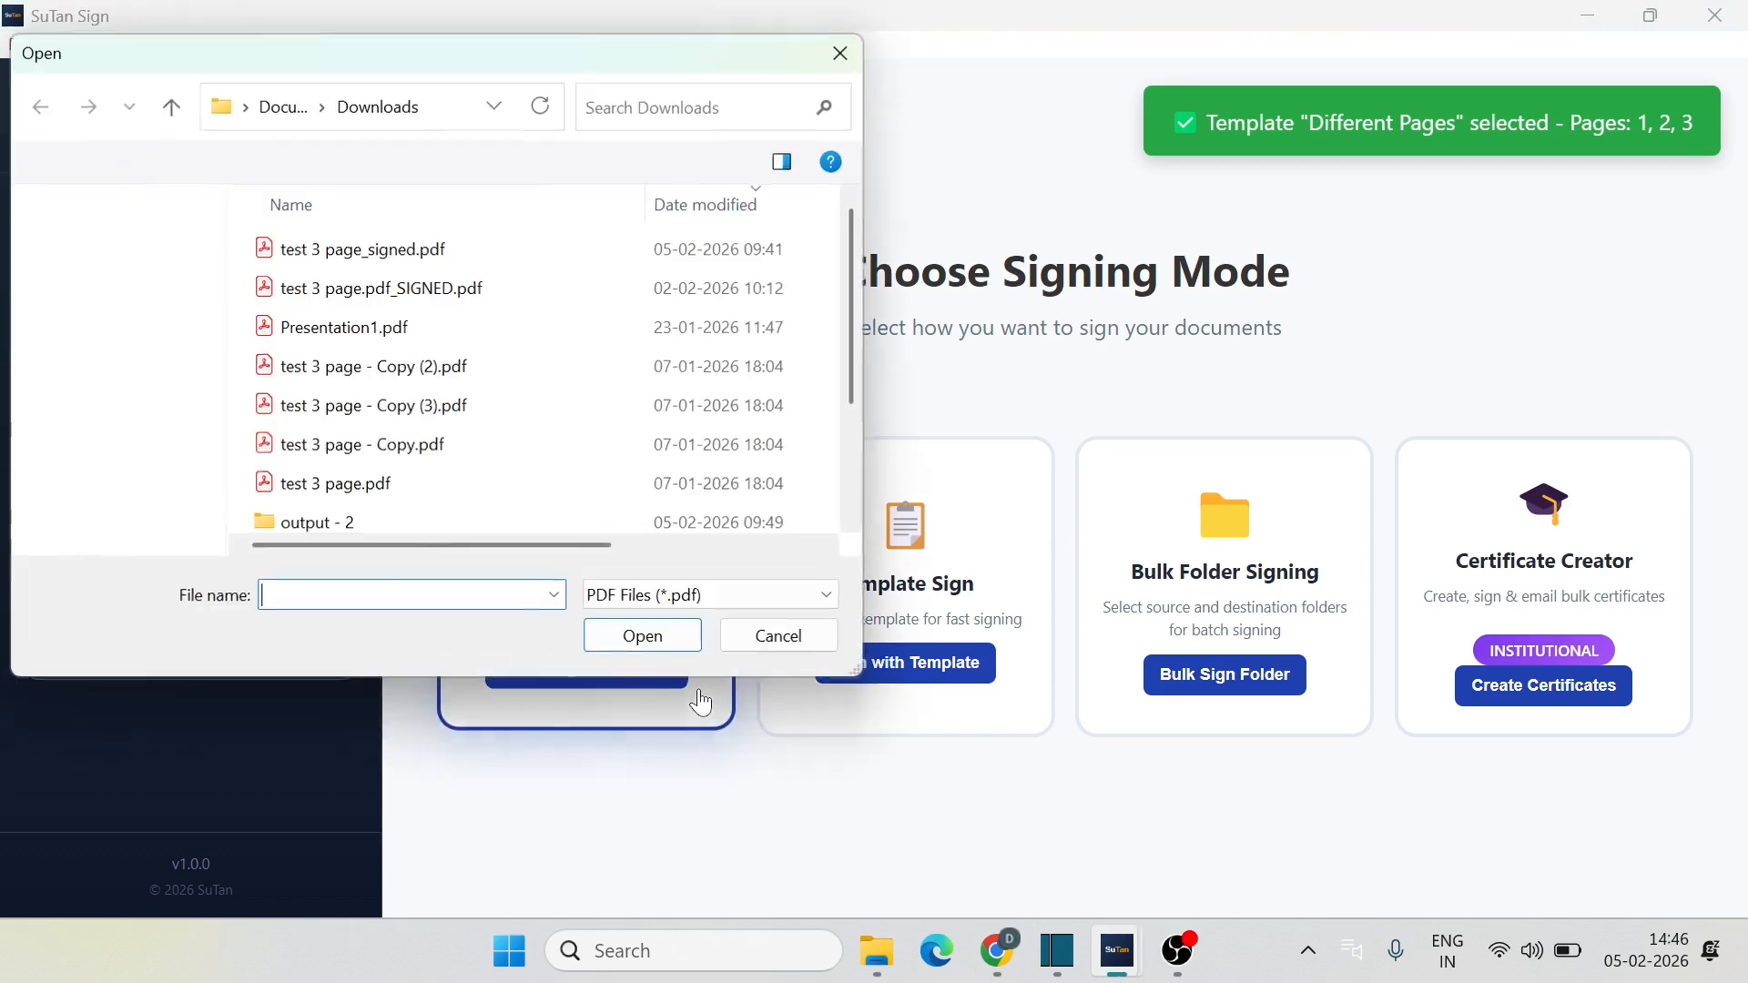
left_click(419, 483)
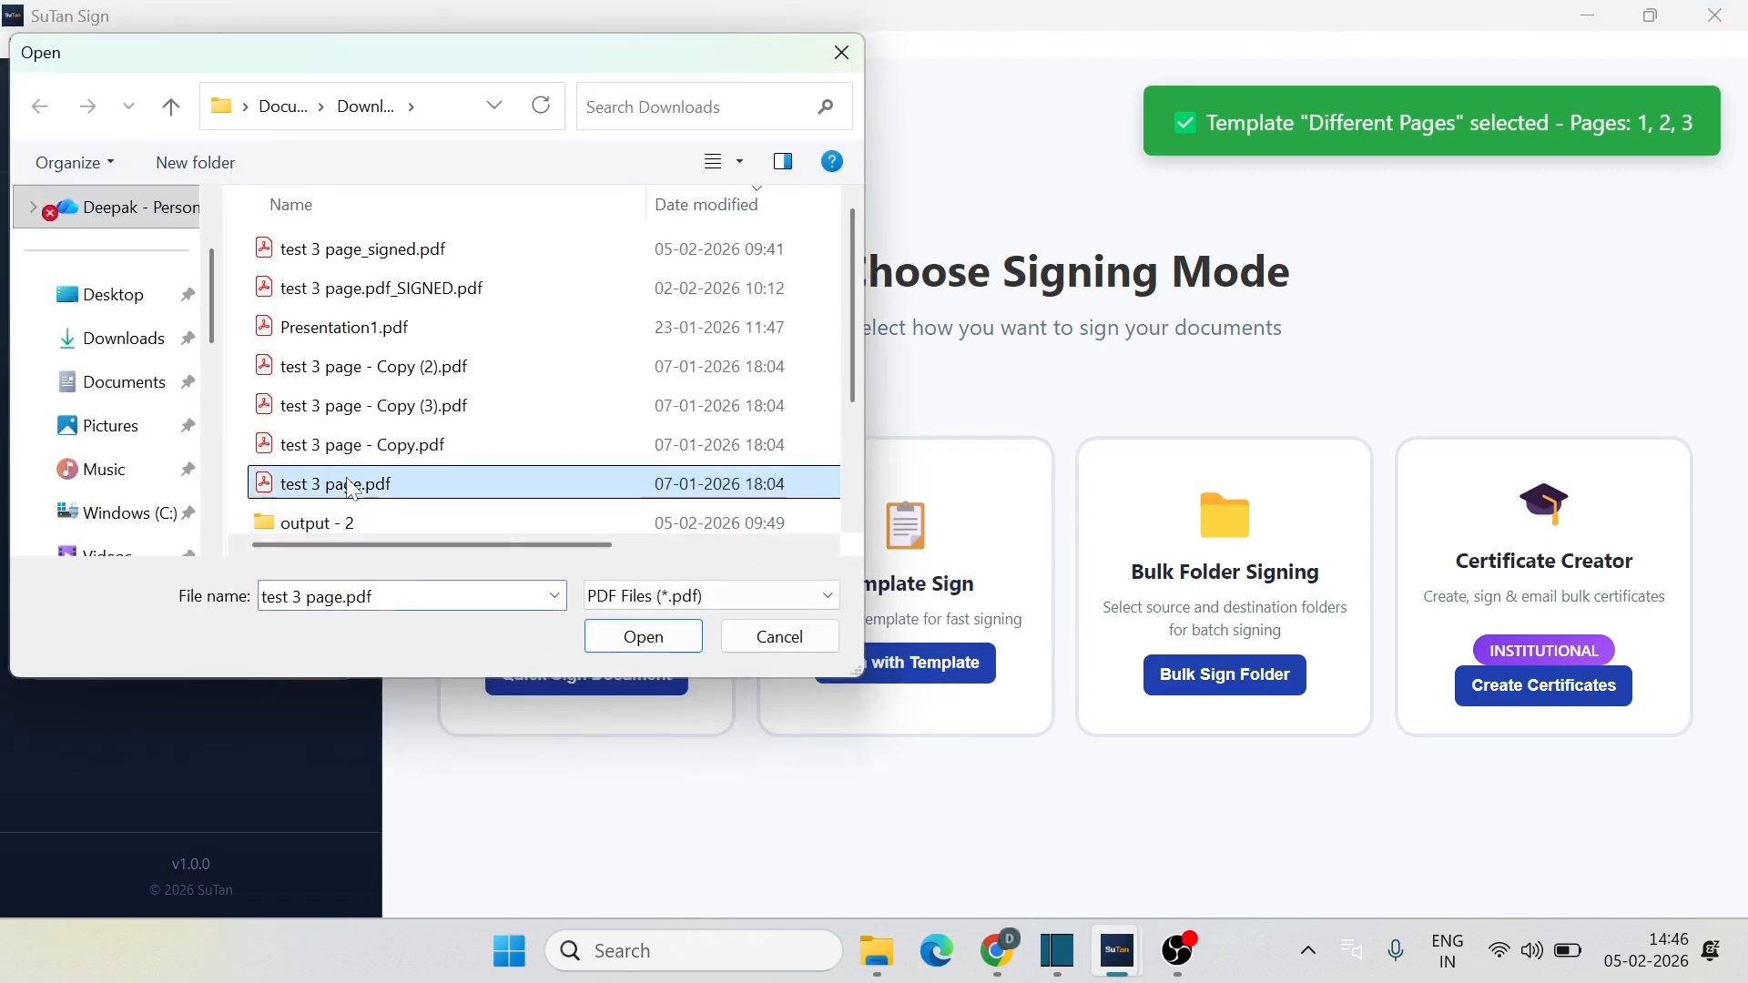
left_click(644, 638)
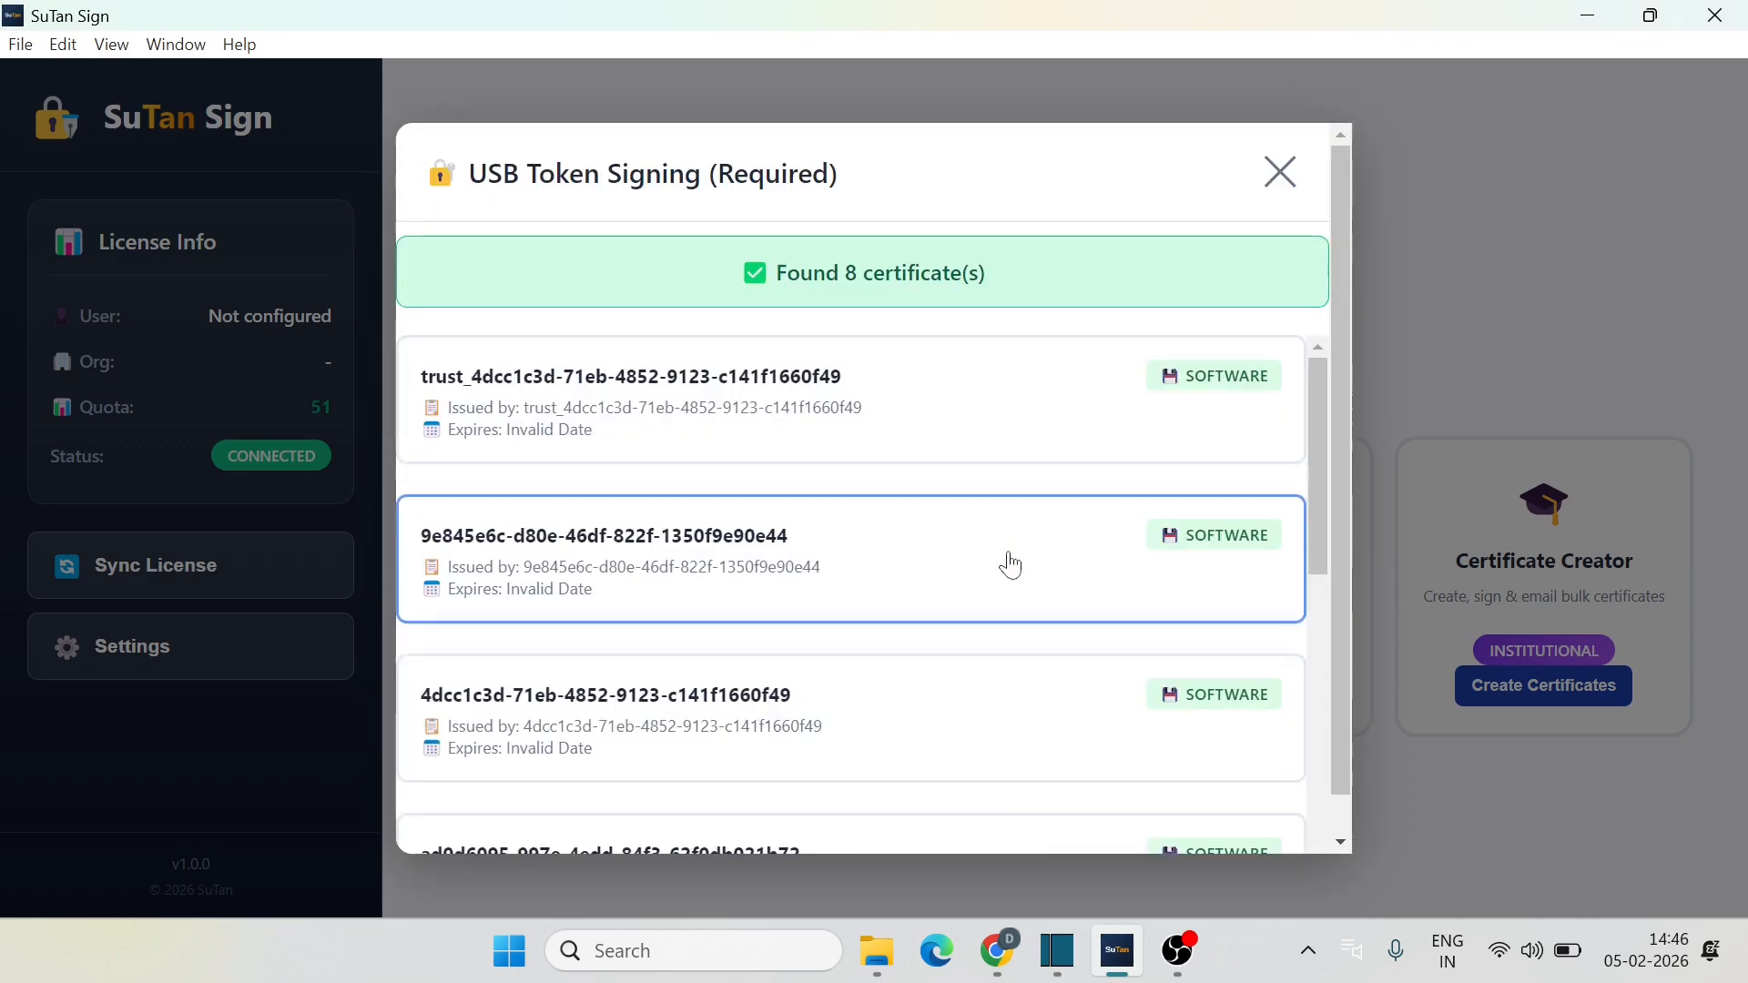
Step: Choose the USB token certificate and log in with the token PIN to sign all 3 pages
scroll(976, 601, "down", 5)
scroll(977, 603, "down", 3)
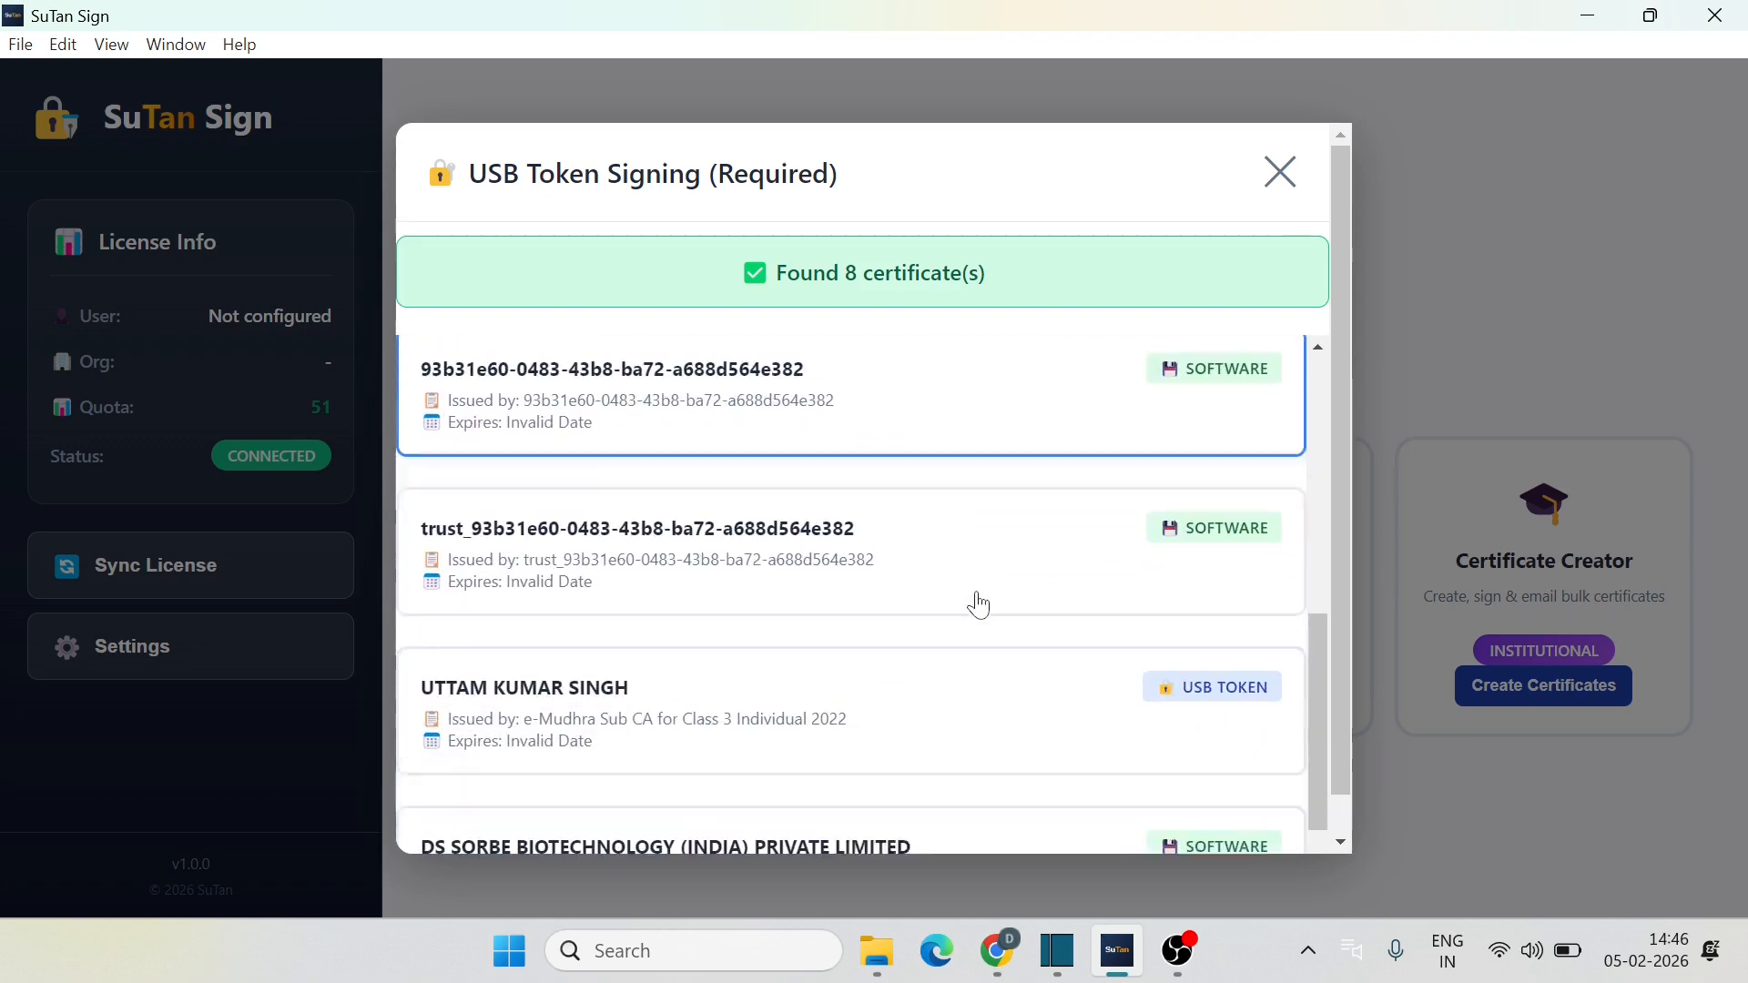
left_click(780, 671)
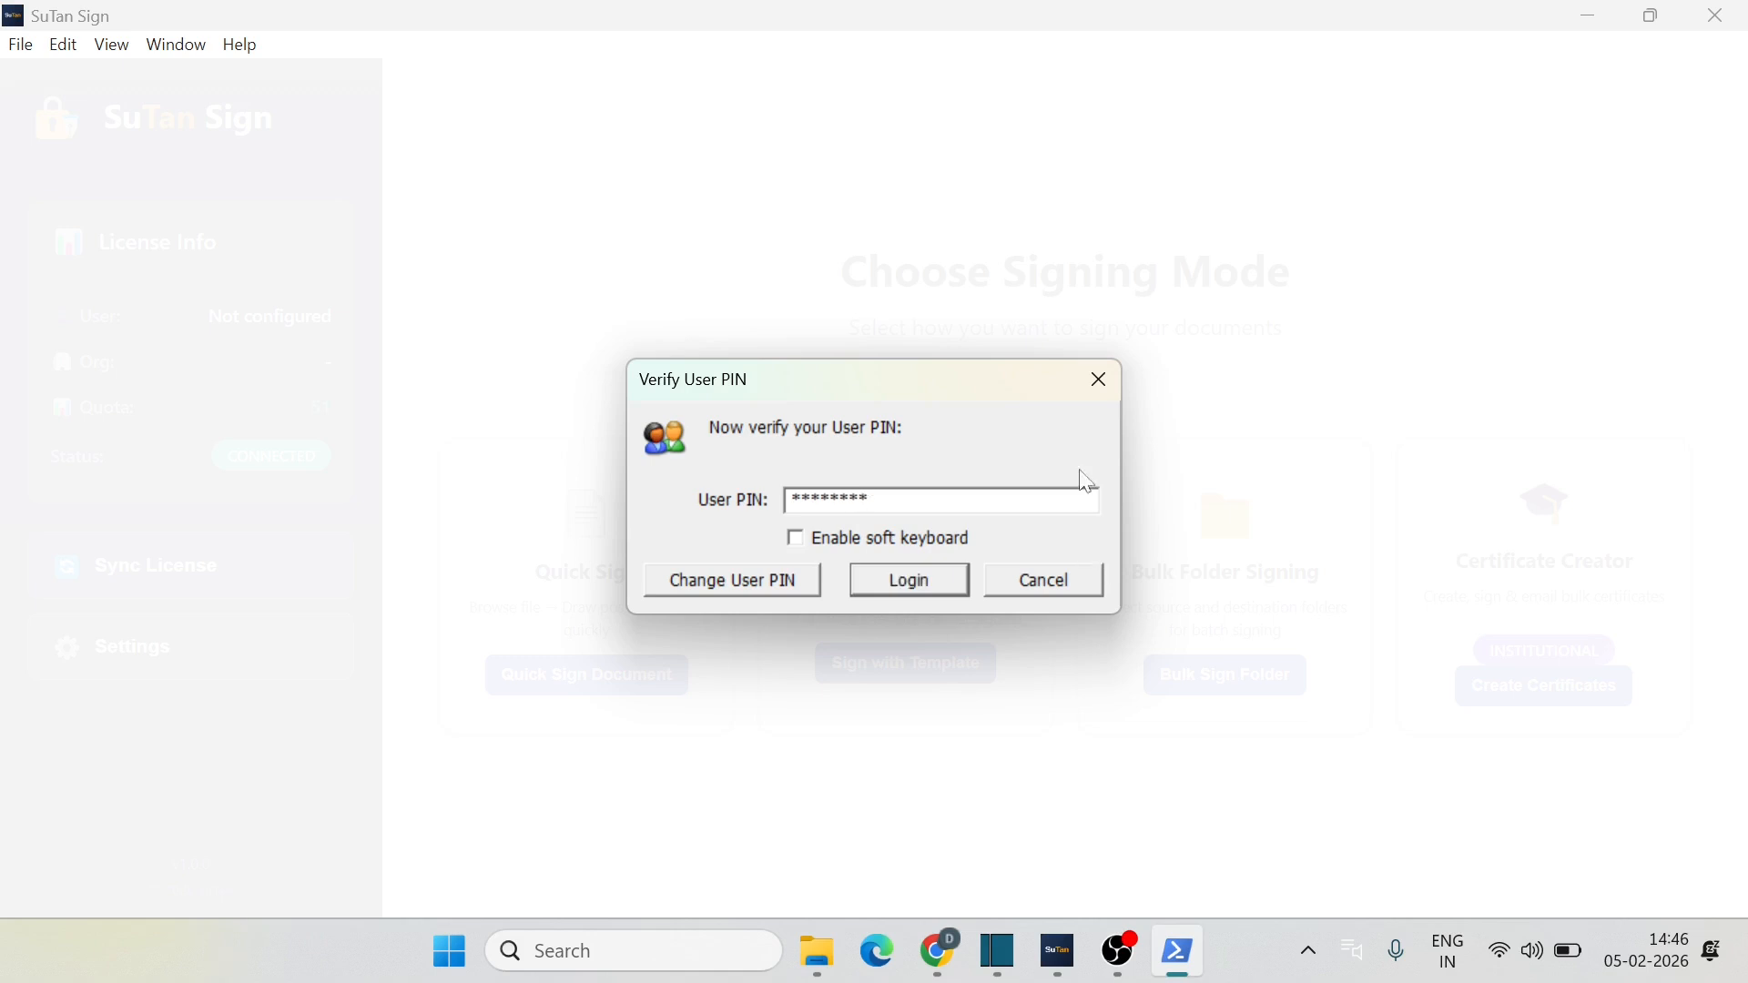
left_click(907, 587)
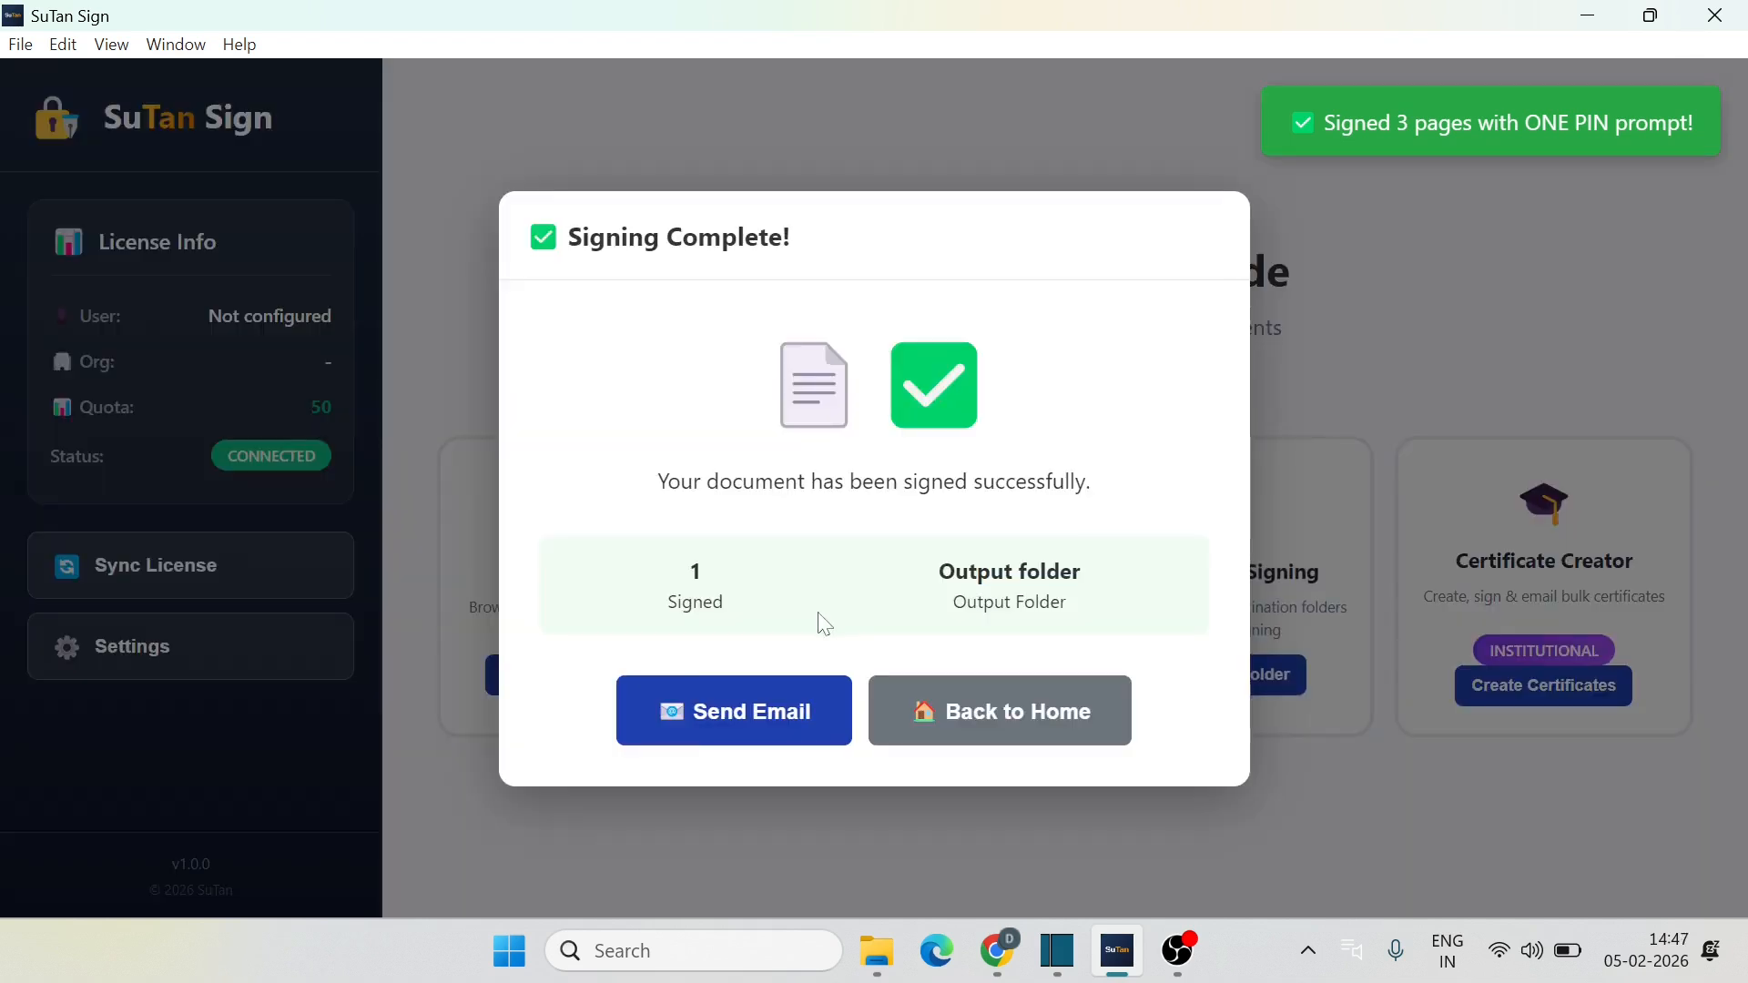
Step: Start Bulk Sign Folder with Downloads\Input as the source folder
left_click(1024, 719)
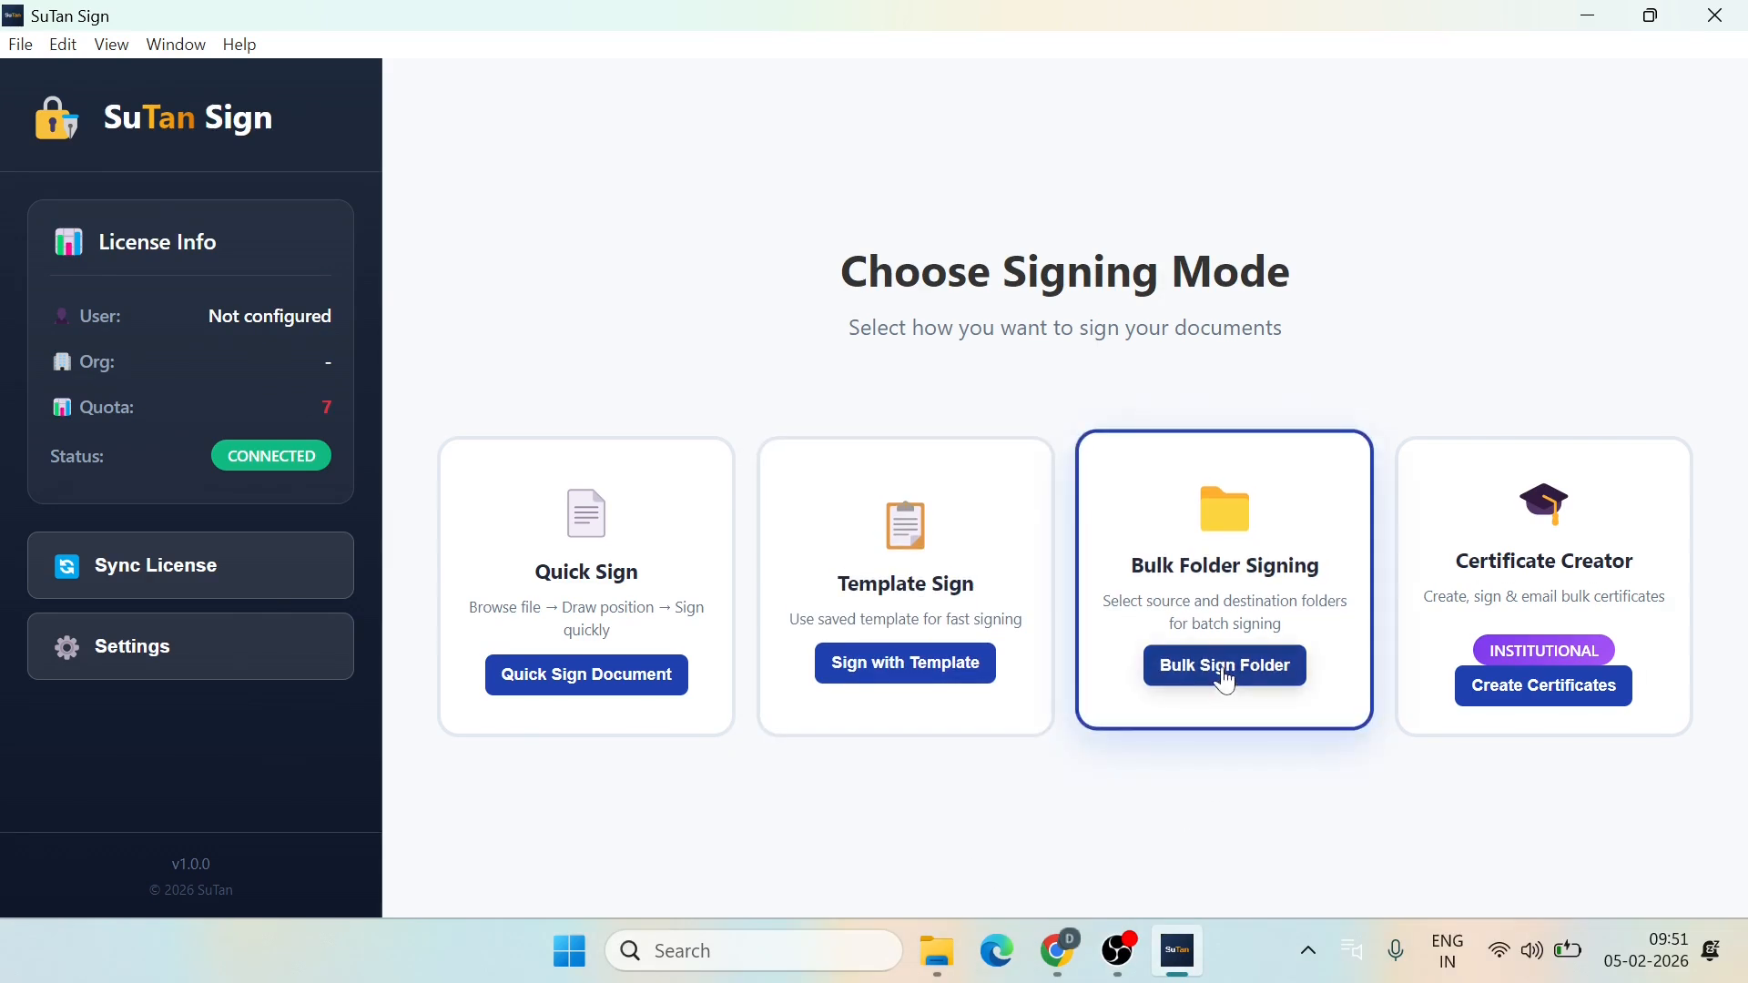
left_click(1226, 679)
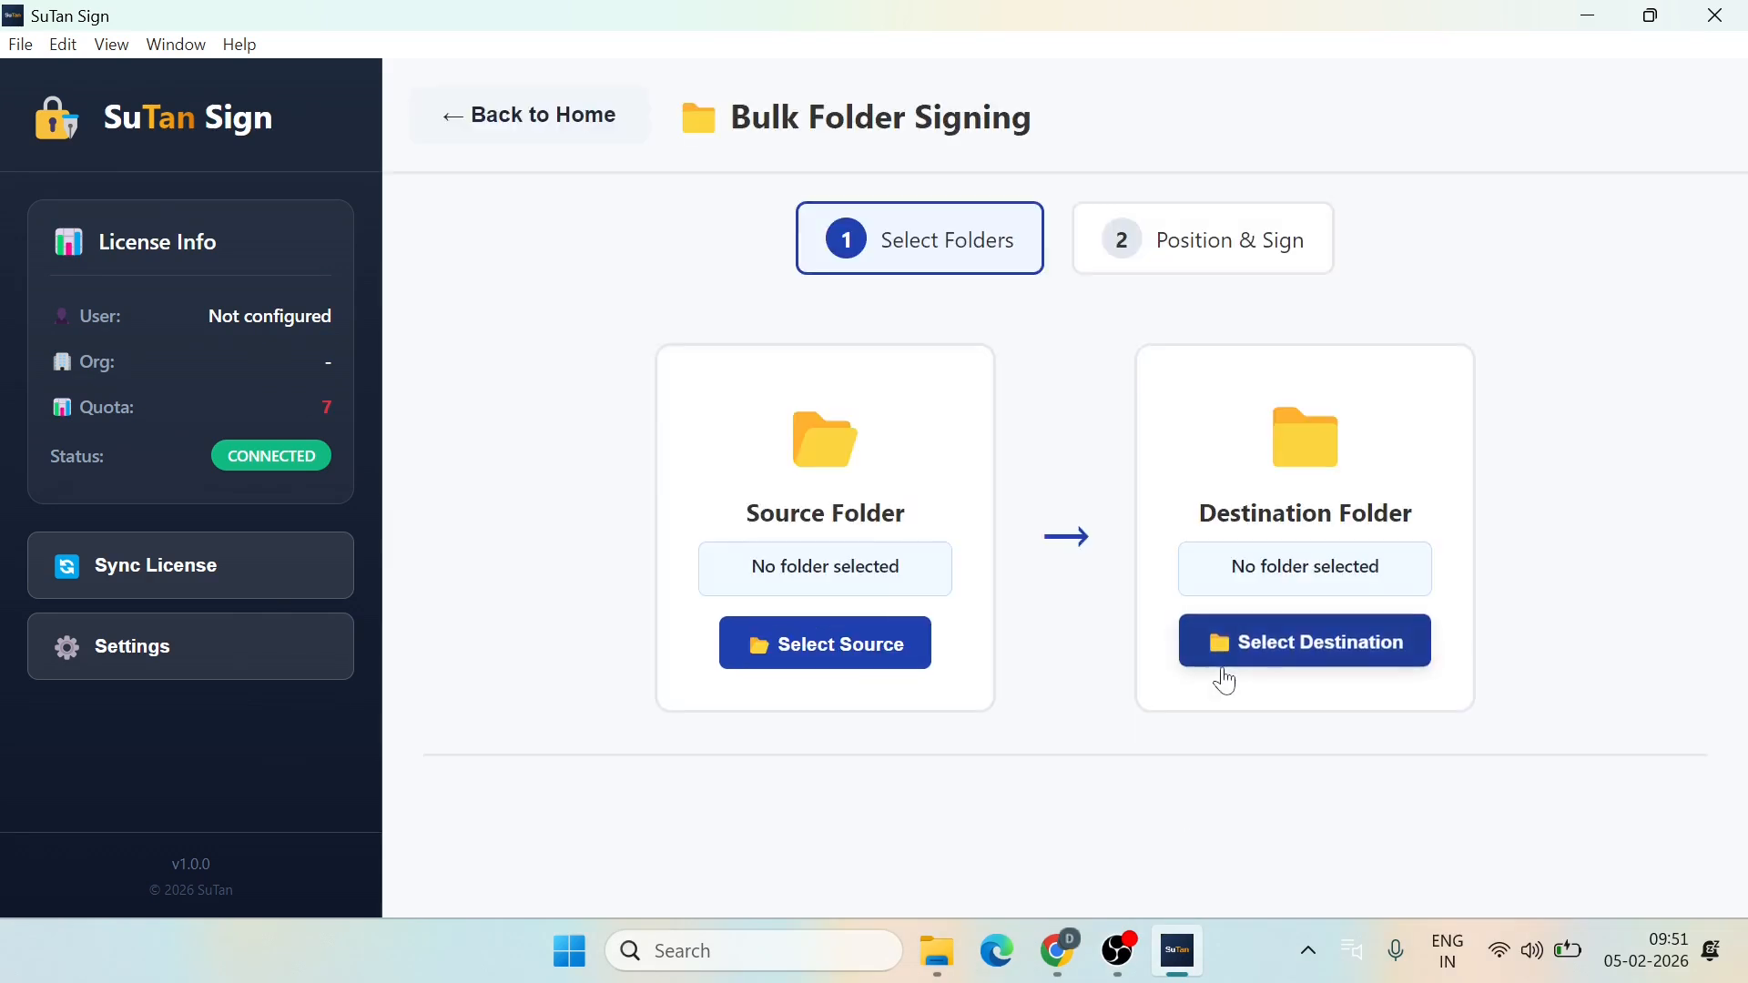
left_click(847, 649)
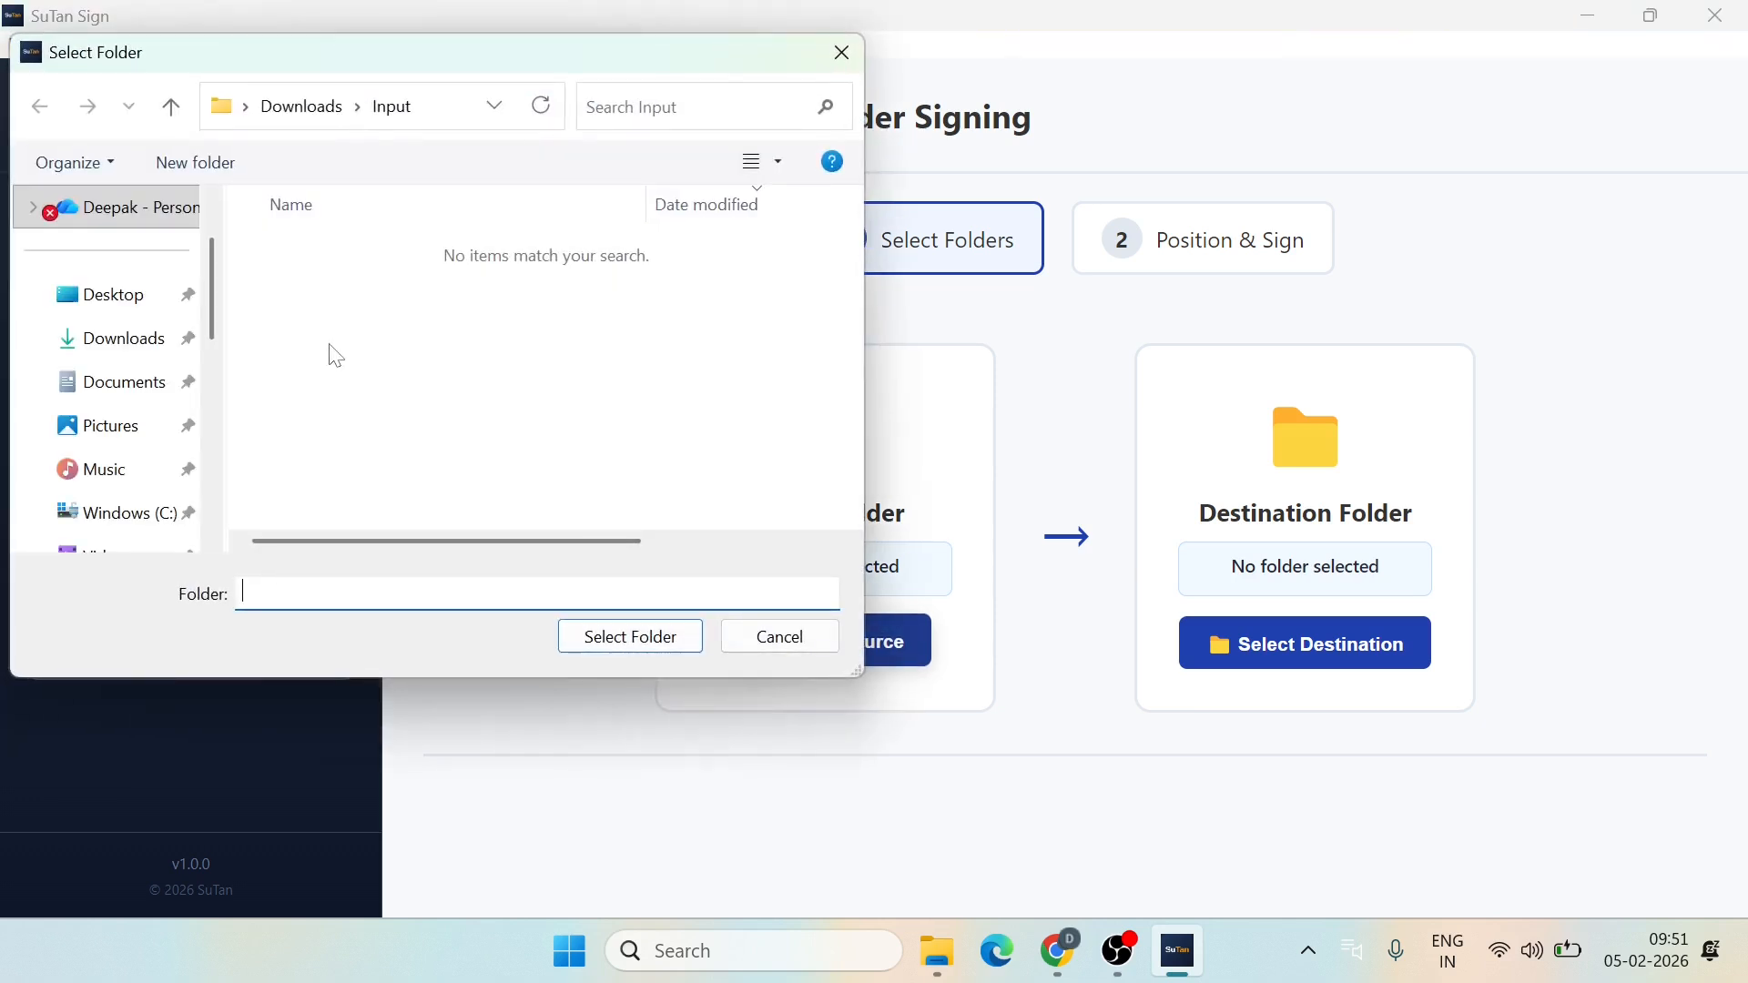
left_click(110, 340)
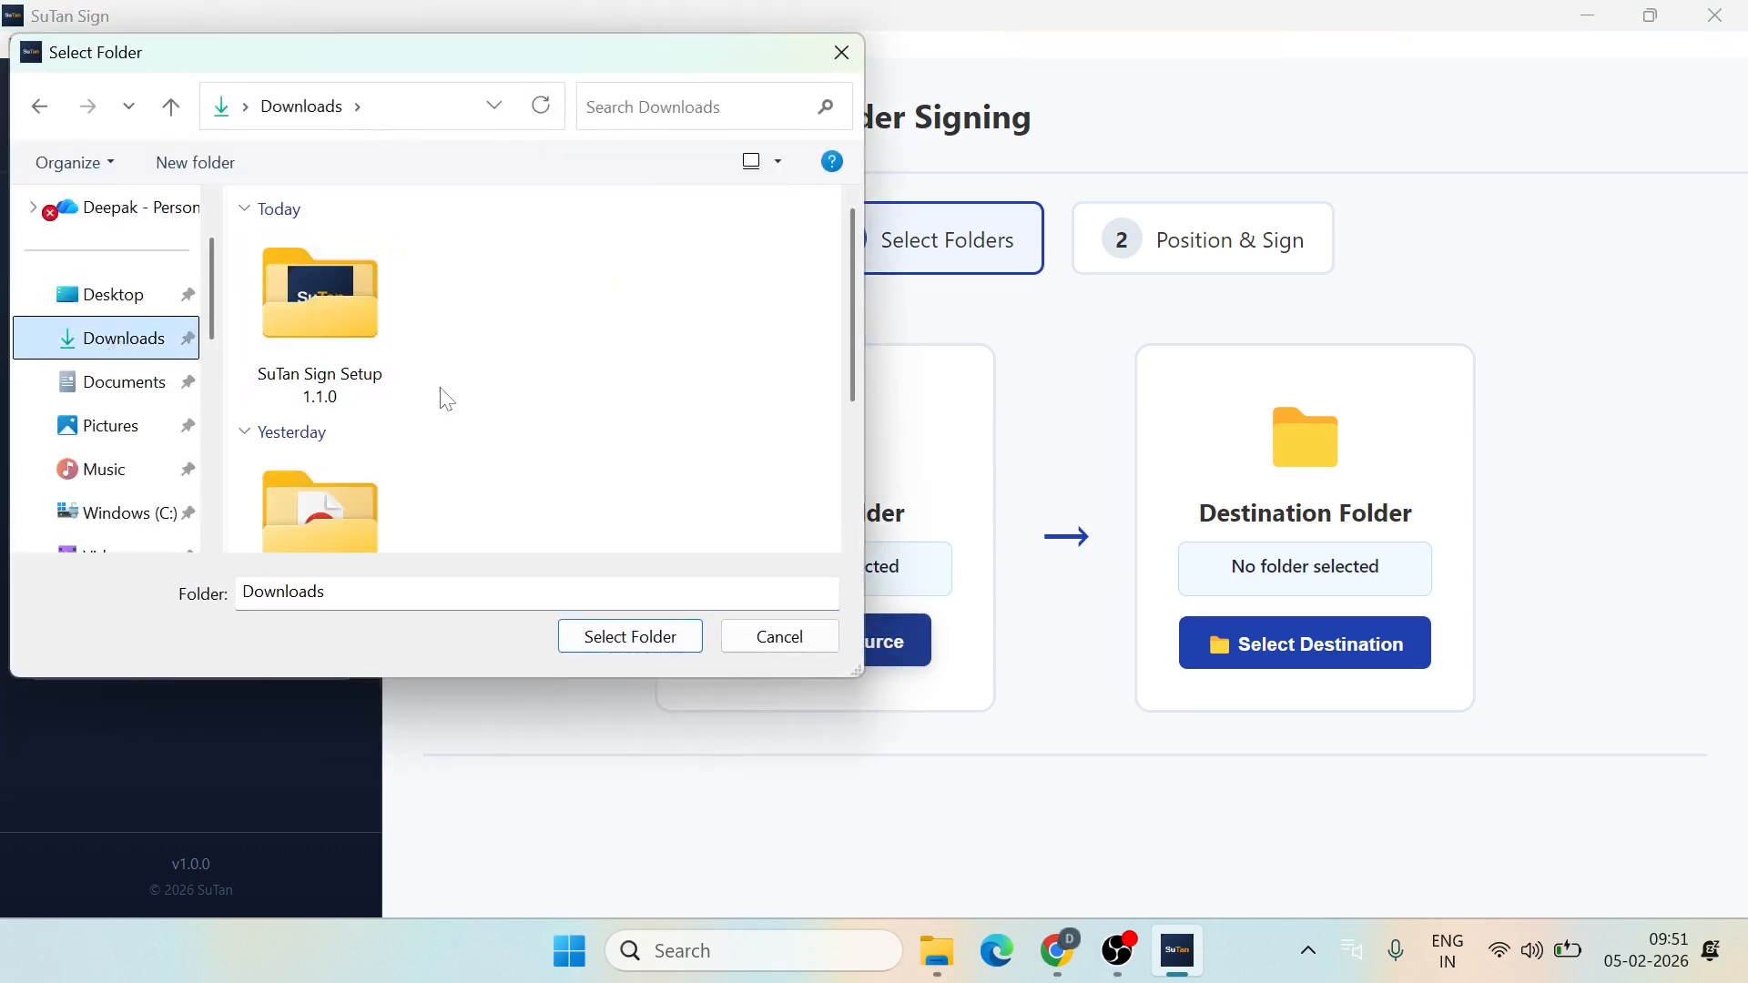
scroll(469, 396, "down", 3)
double_click(465, 452)
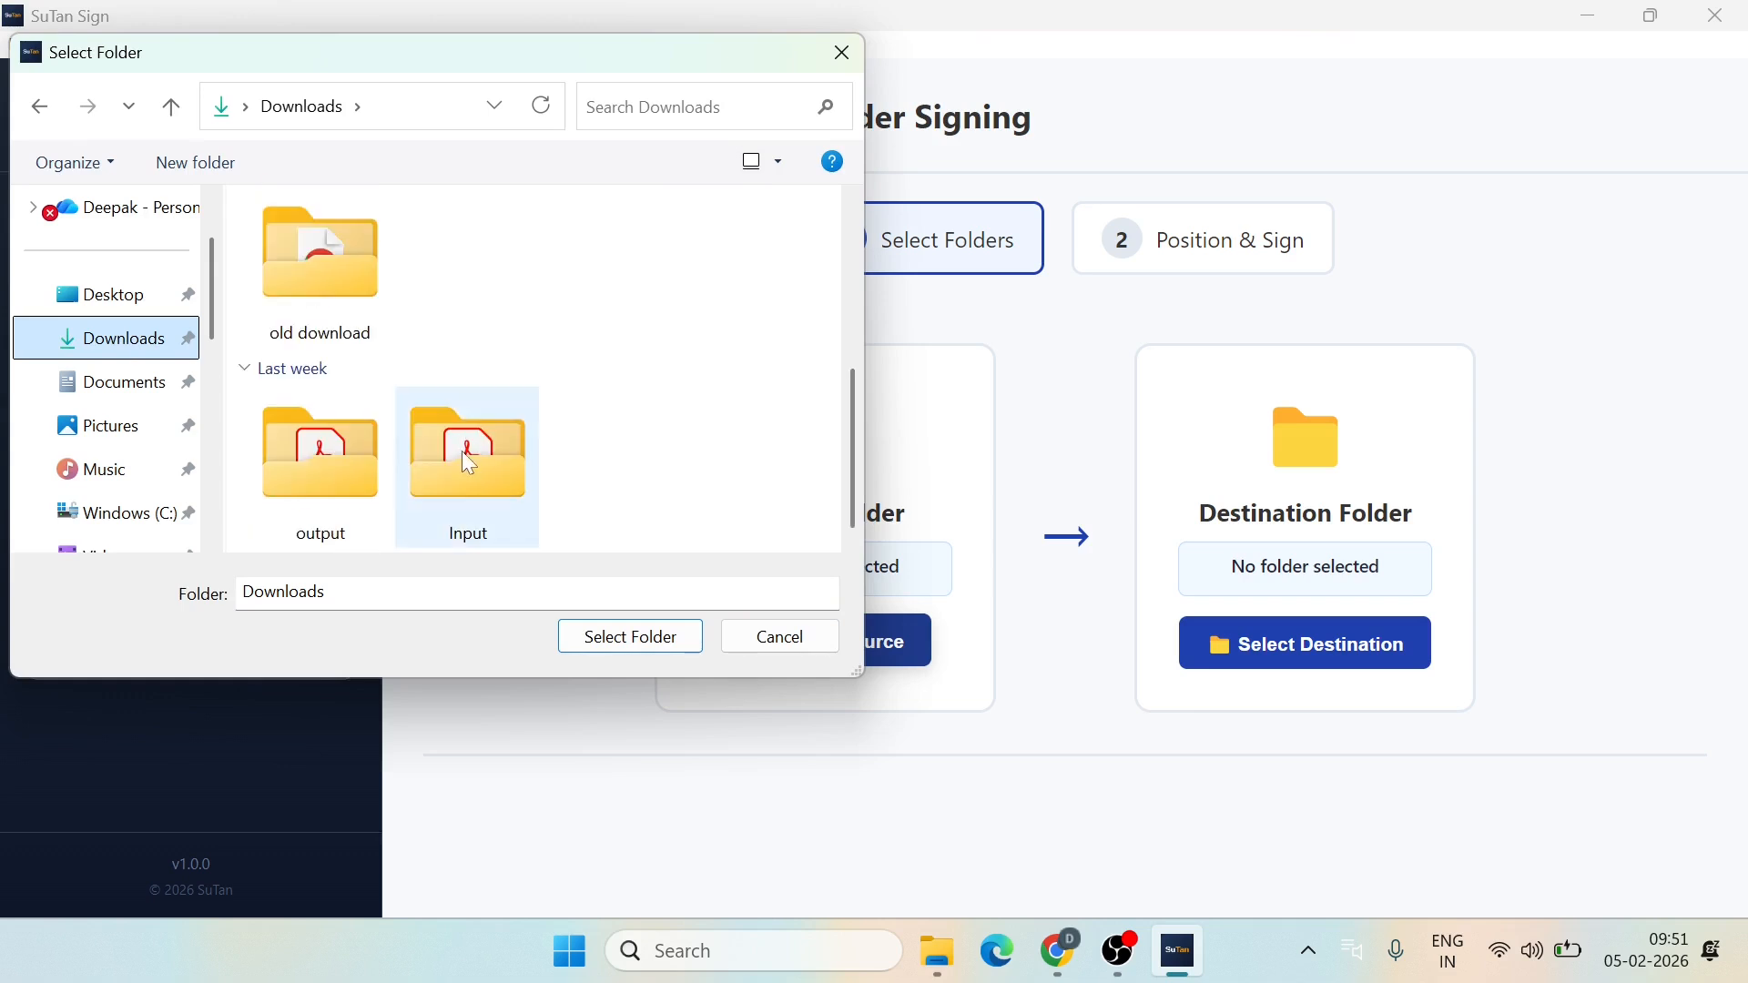
left_click(625, 638)
Step: Set Downloads\output as the destination folder and continue to positioning
left_click(1337, 649)
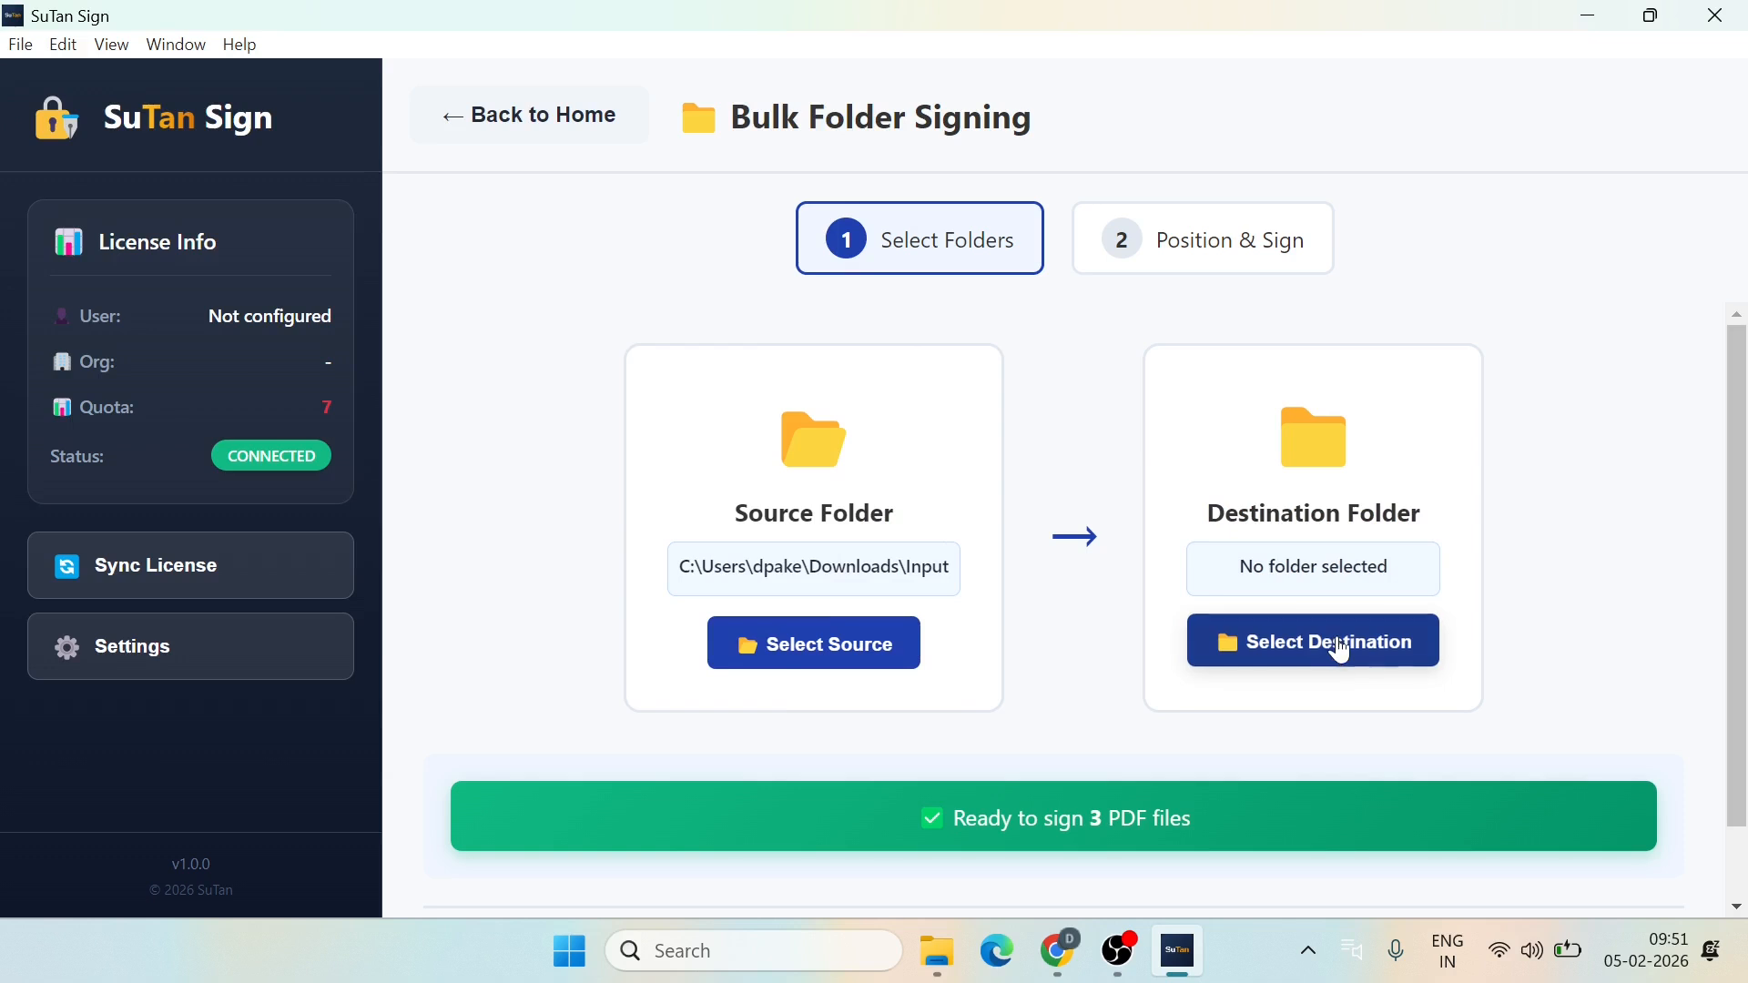
left_click(120, 351)
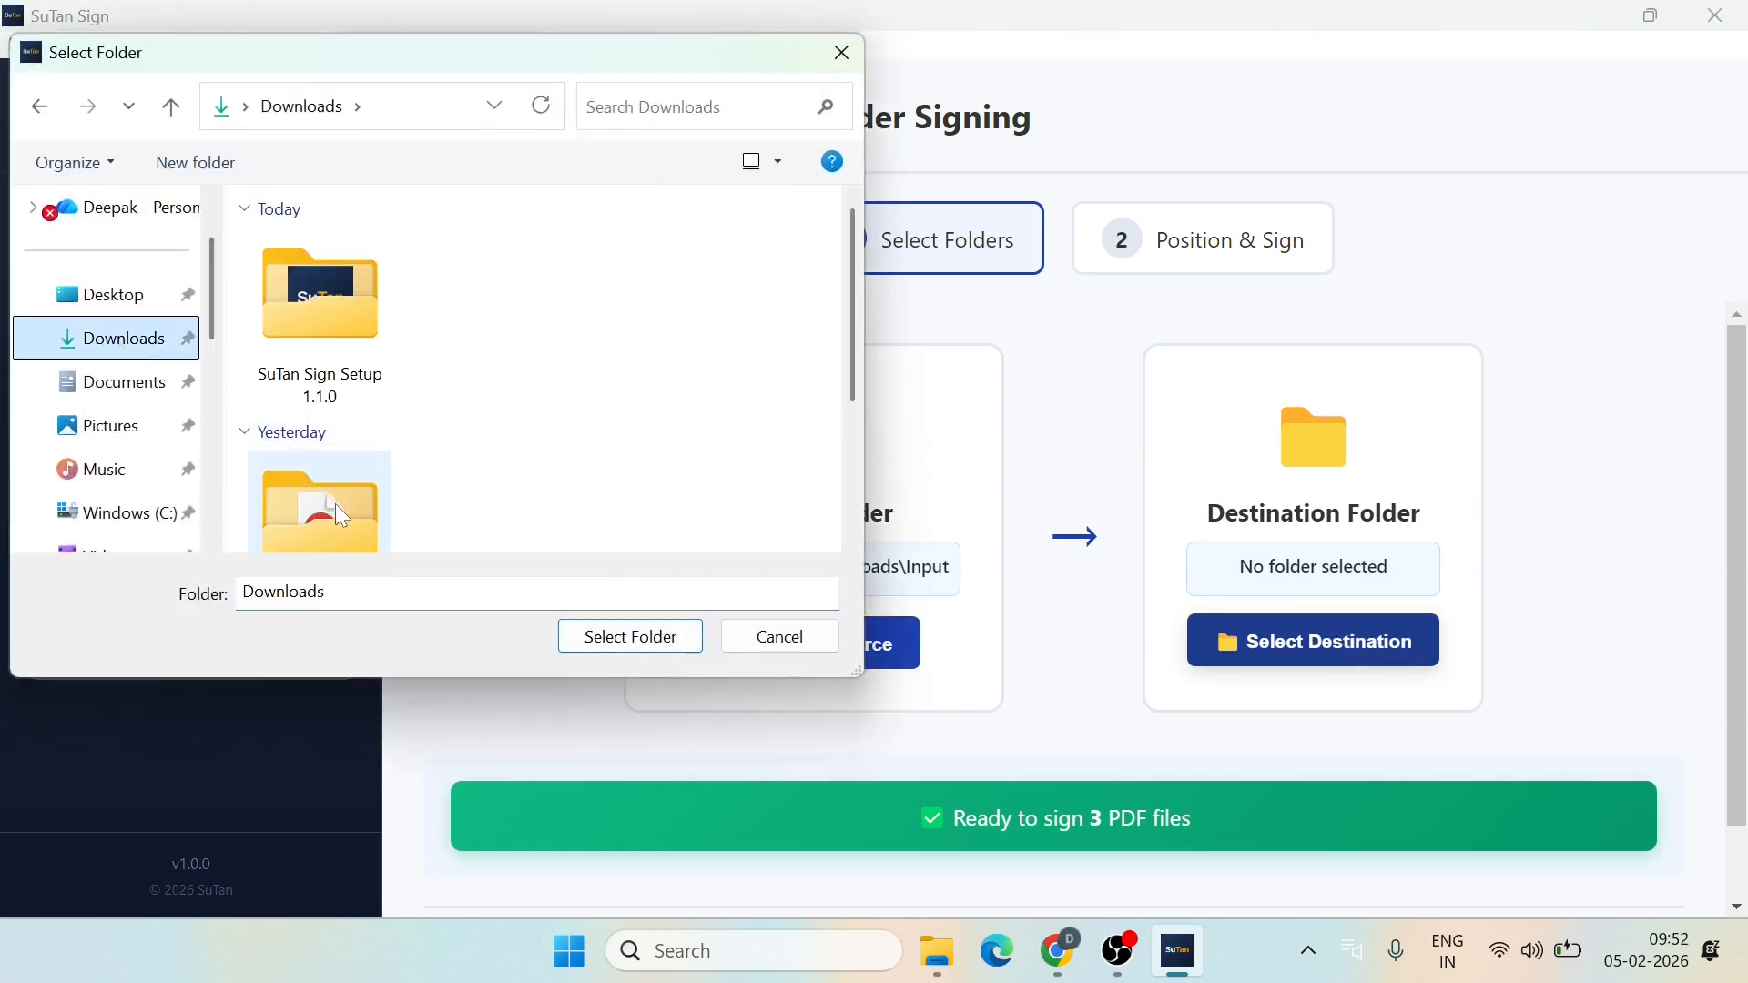
scroll(387, 448, "down", 3)
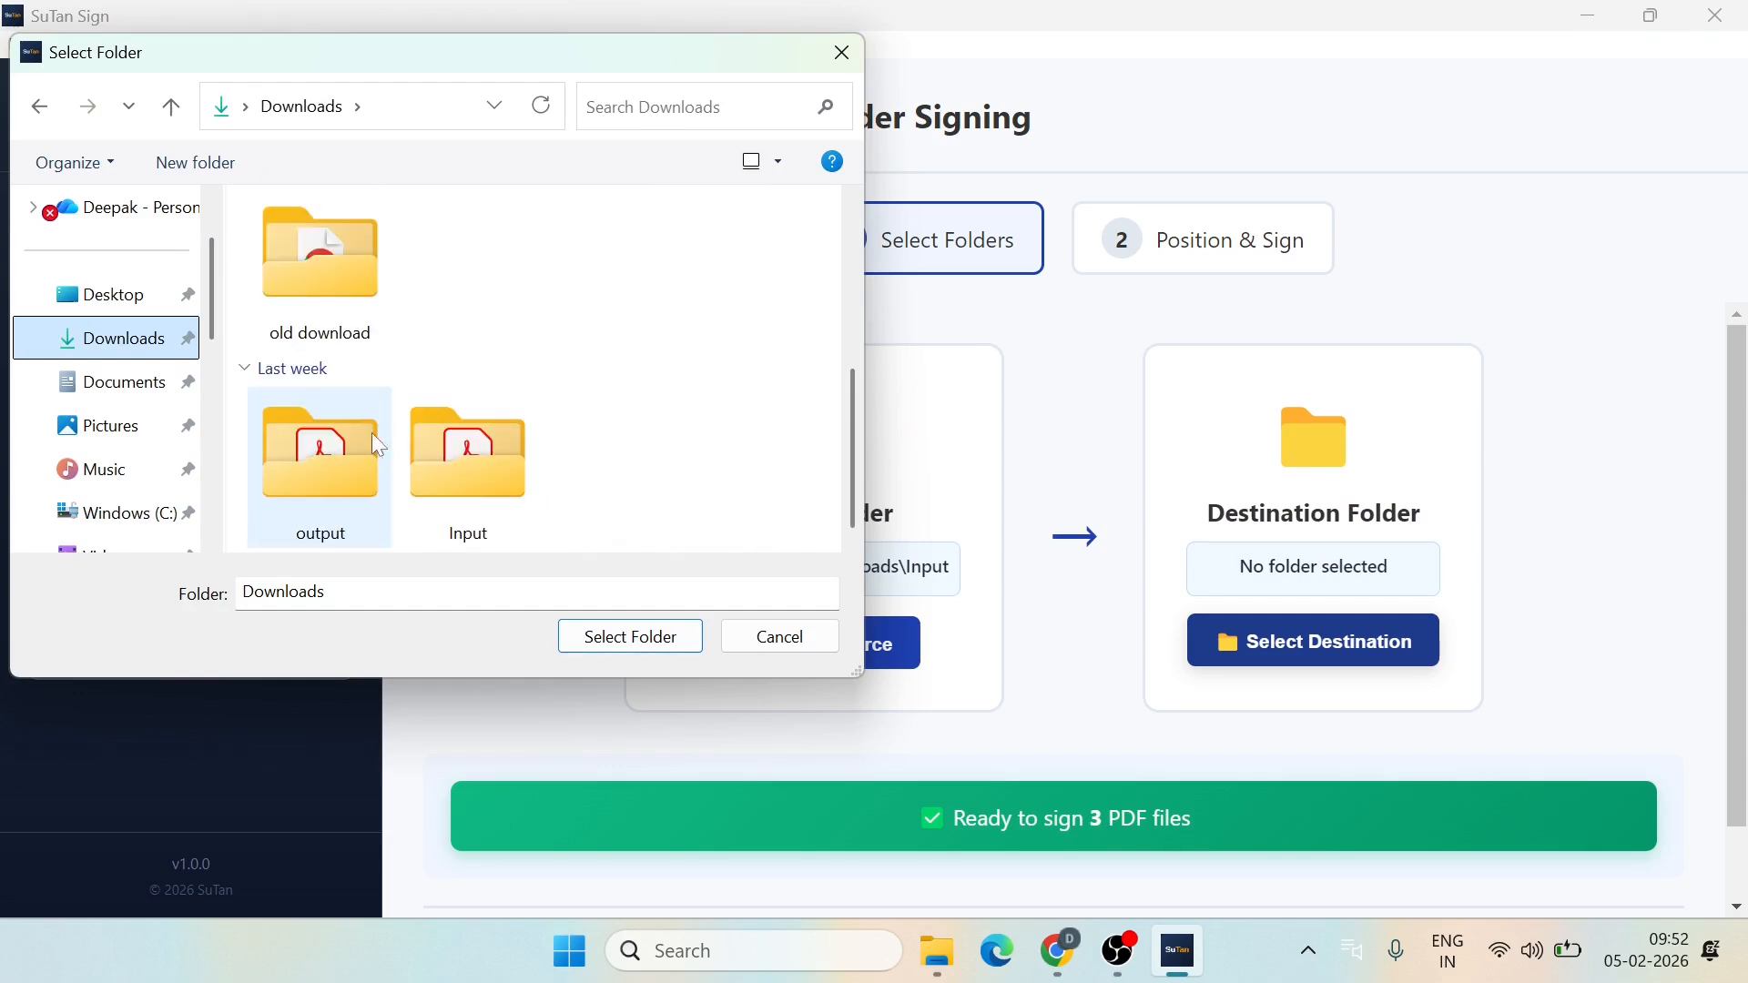
left_click(330, 475)
left_click(638, 638)
scroll(1122, 691, "down", 2)
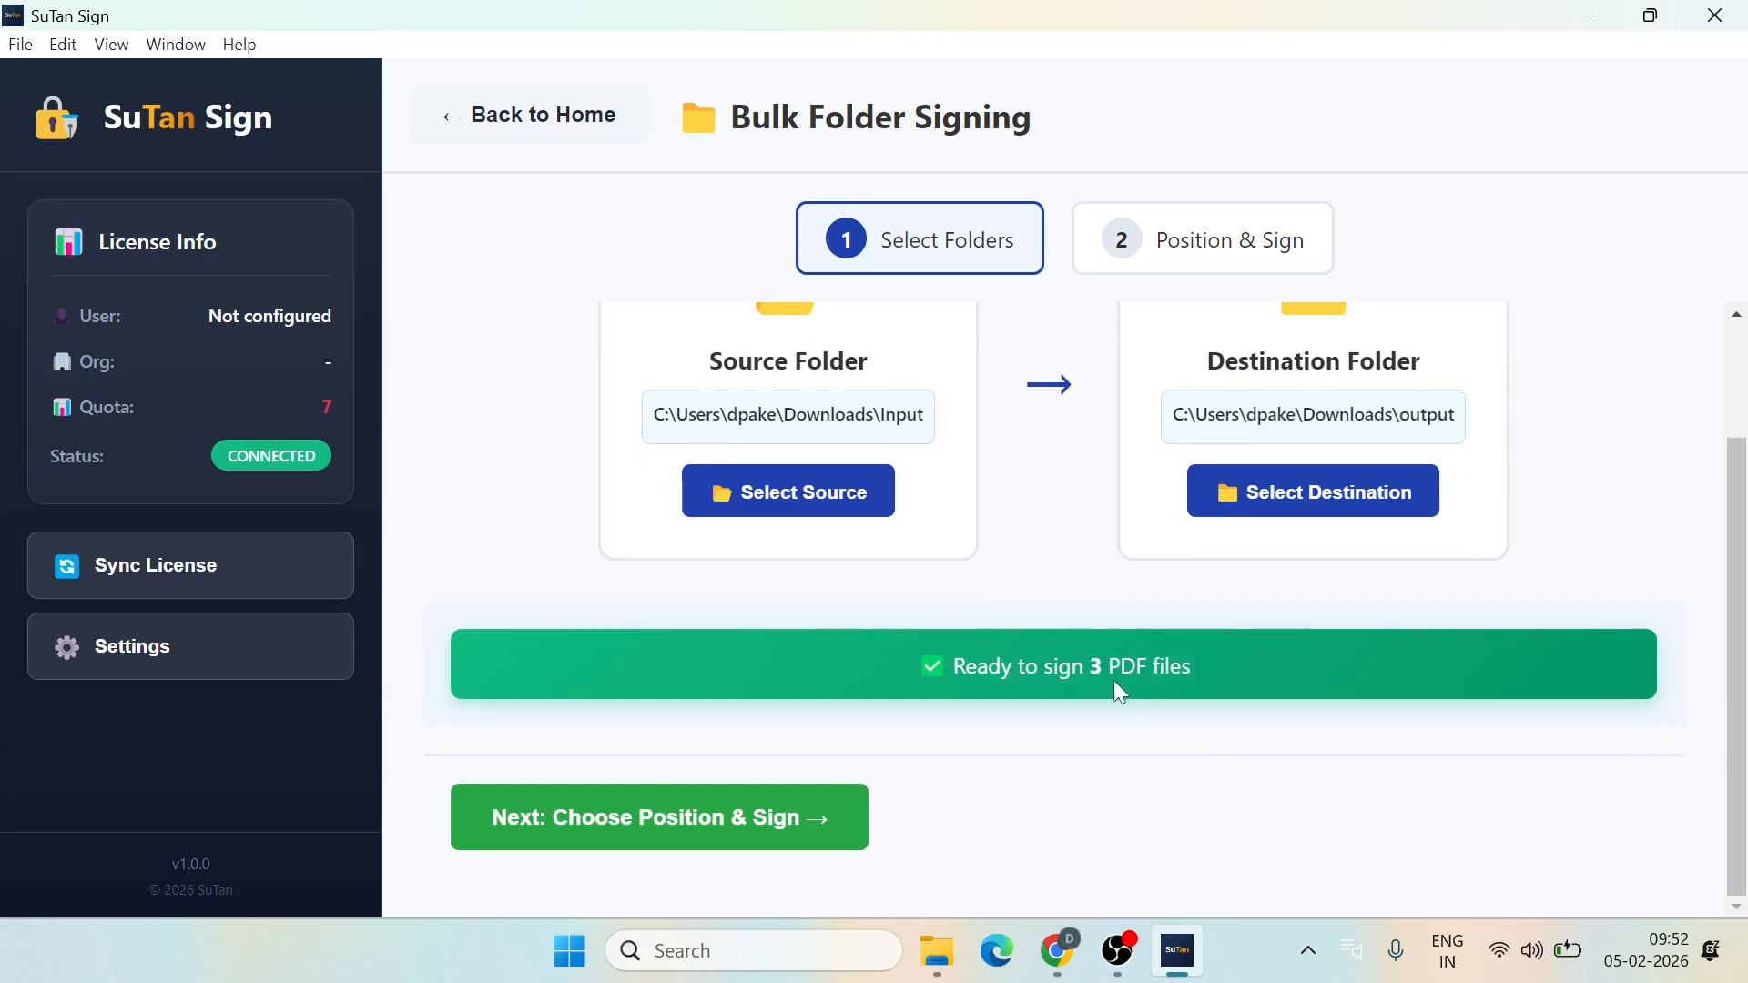
left_click(691, 823)
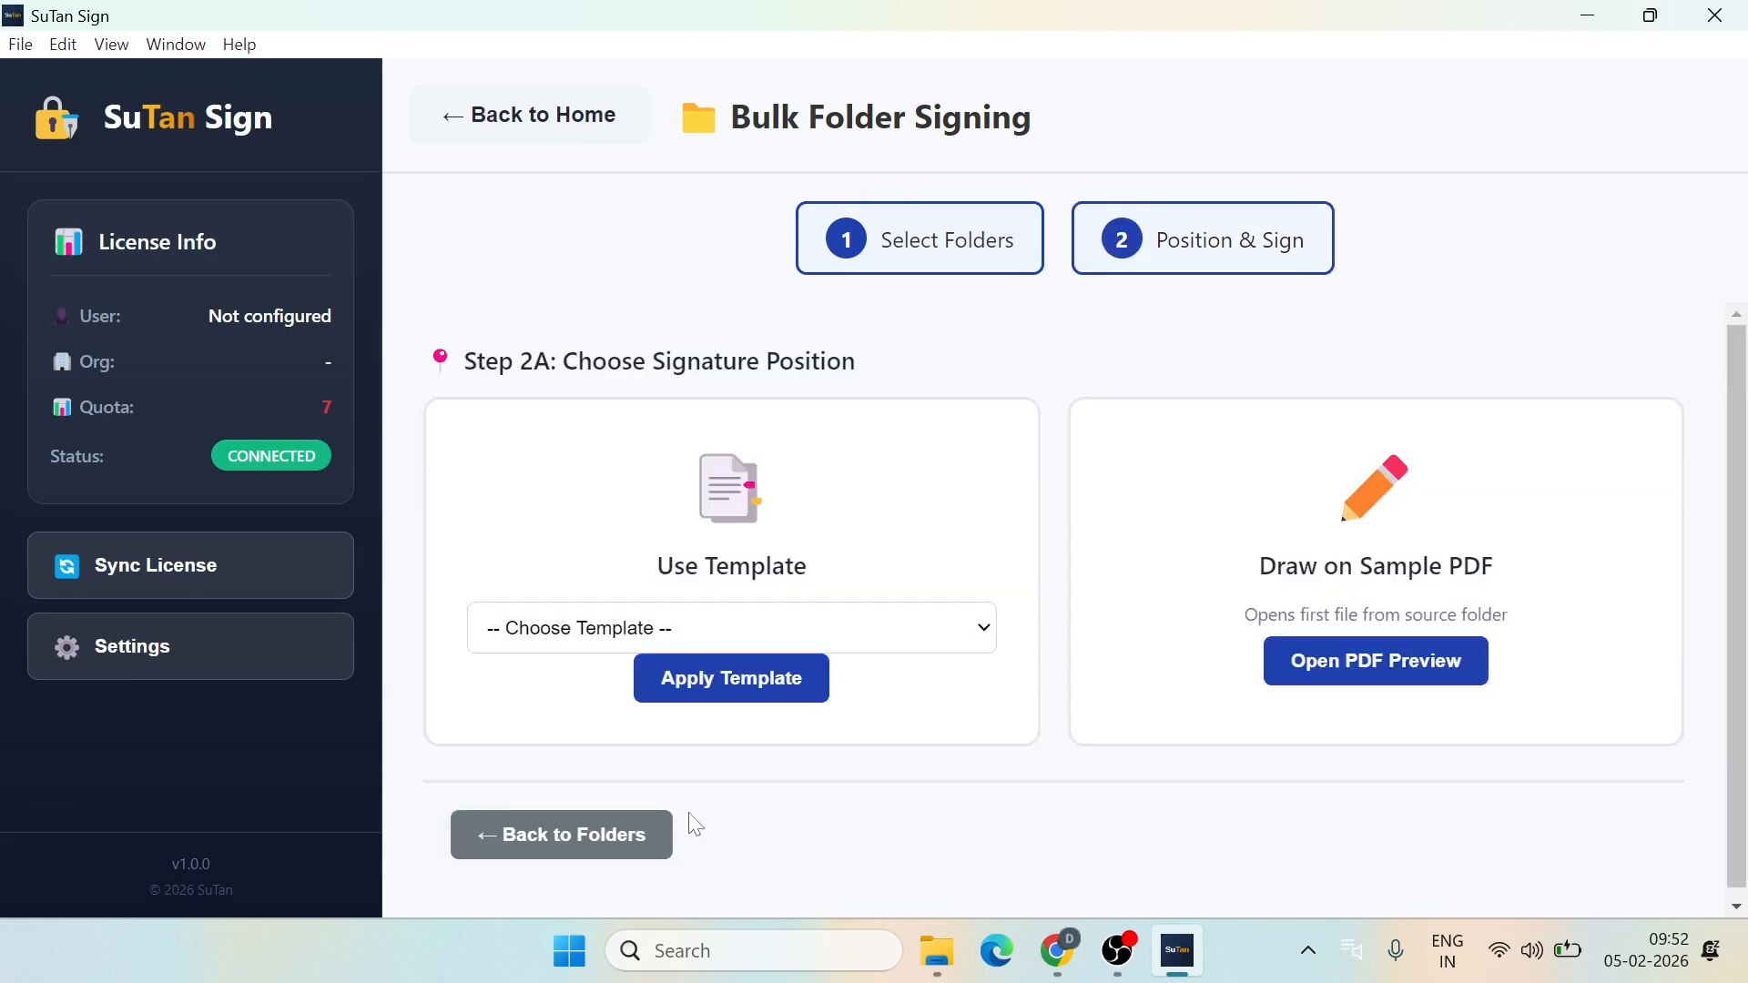
Step: Apply the Single Page template's signature position to the bulk run
left_click(950, 642)
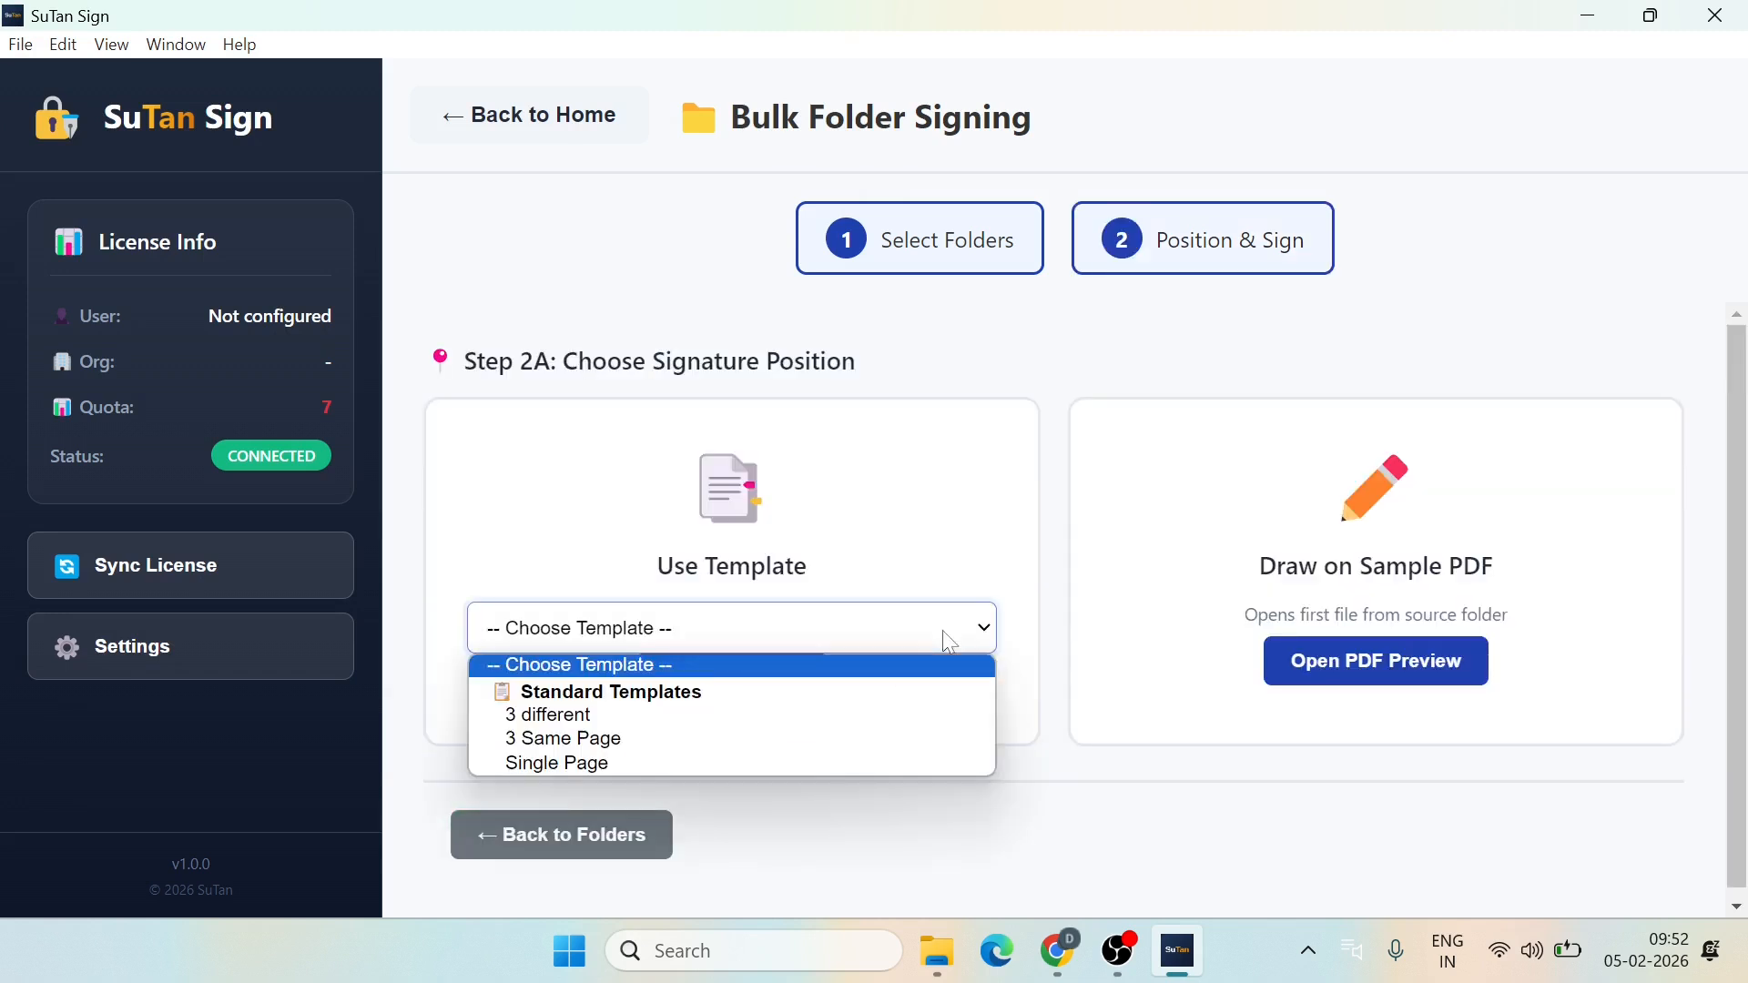
left_click(550, 763)
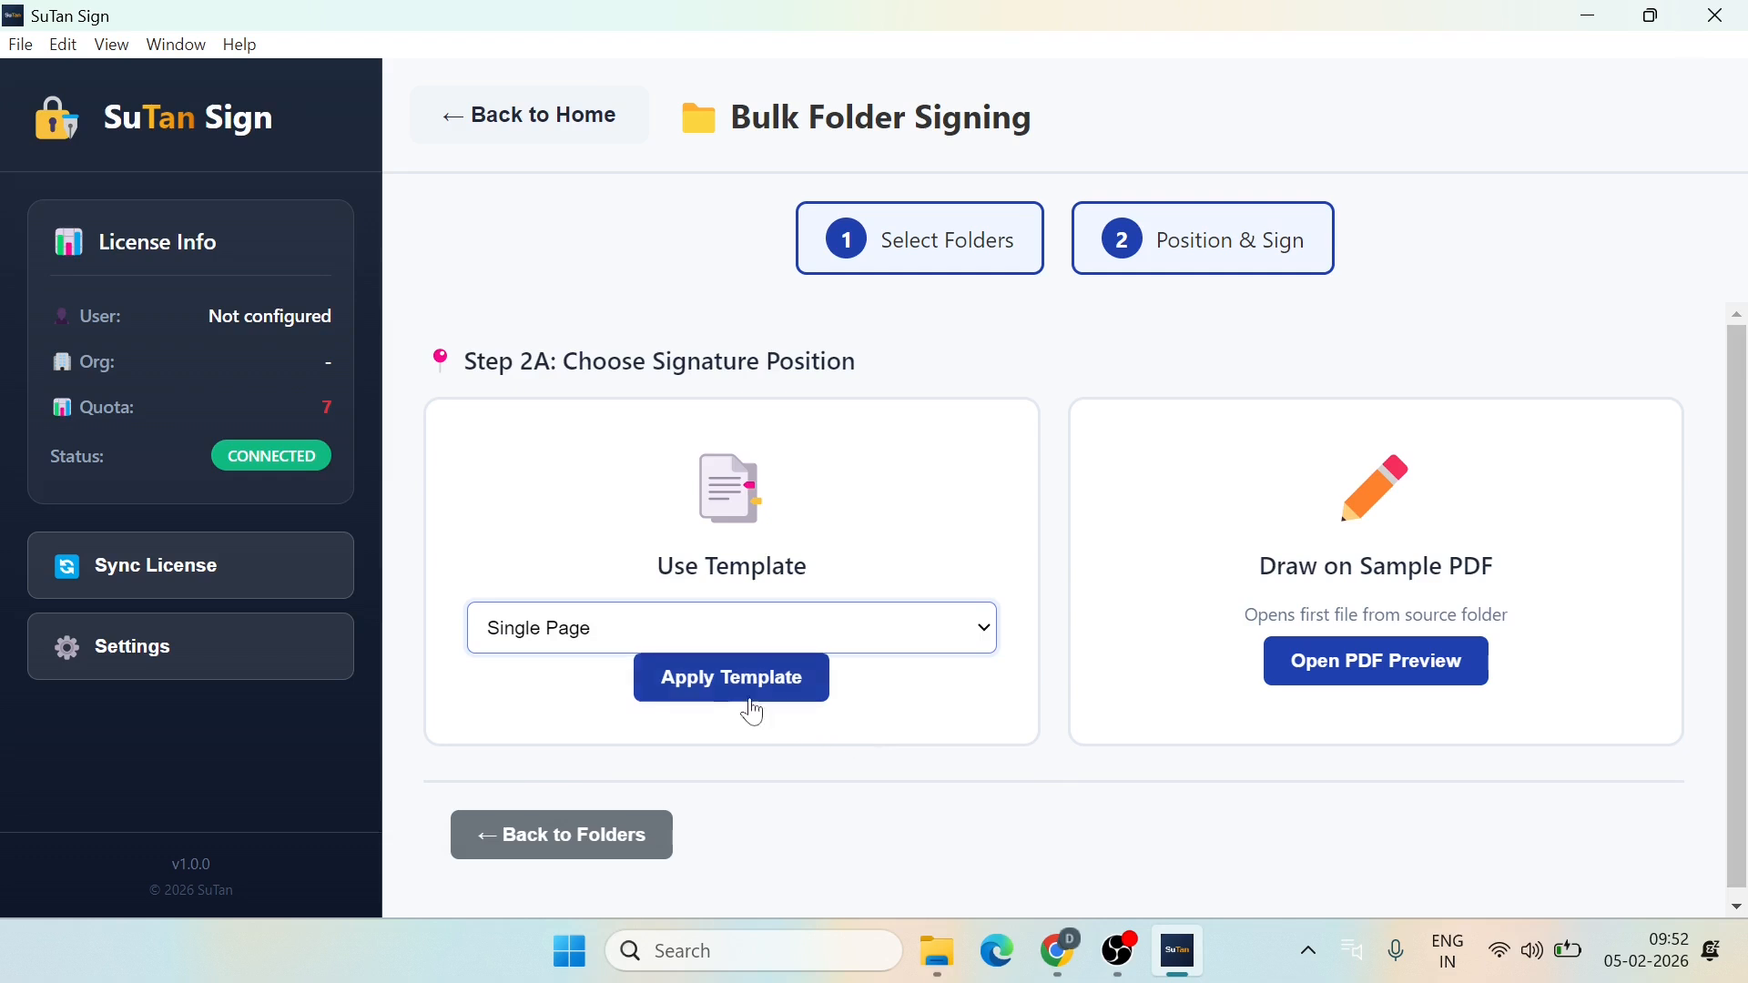
left_click(733, 678)
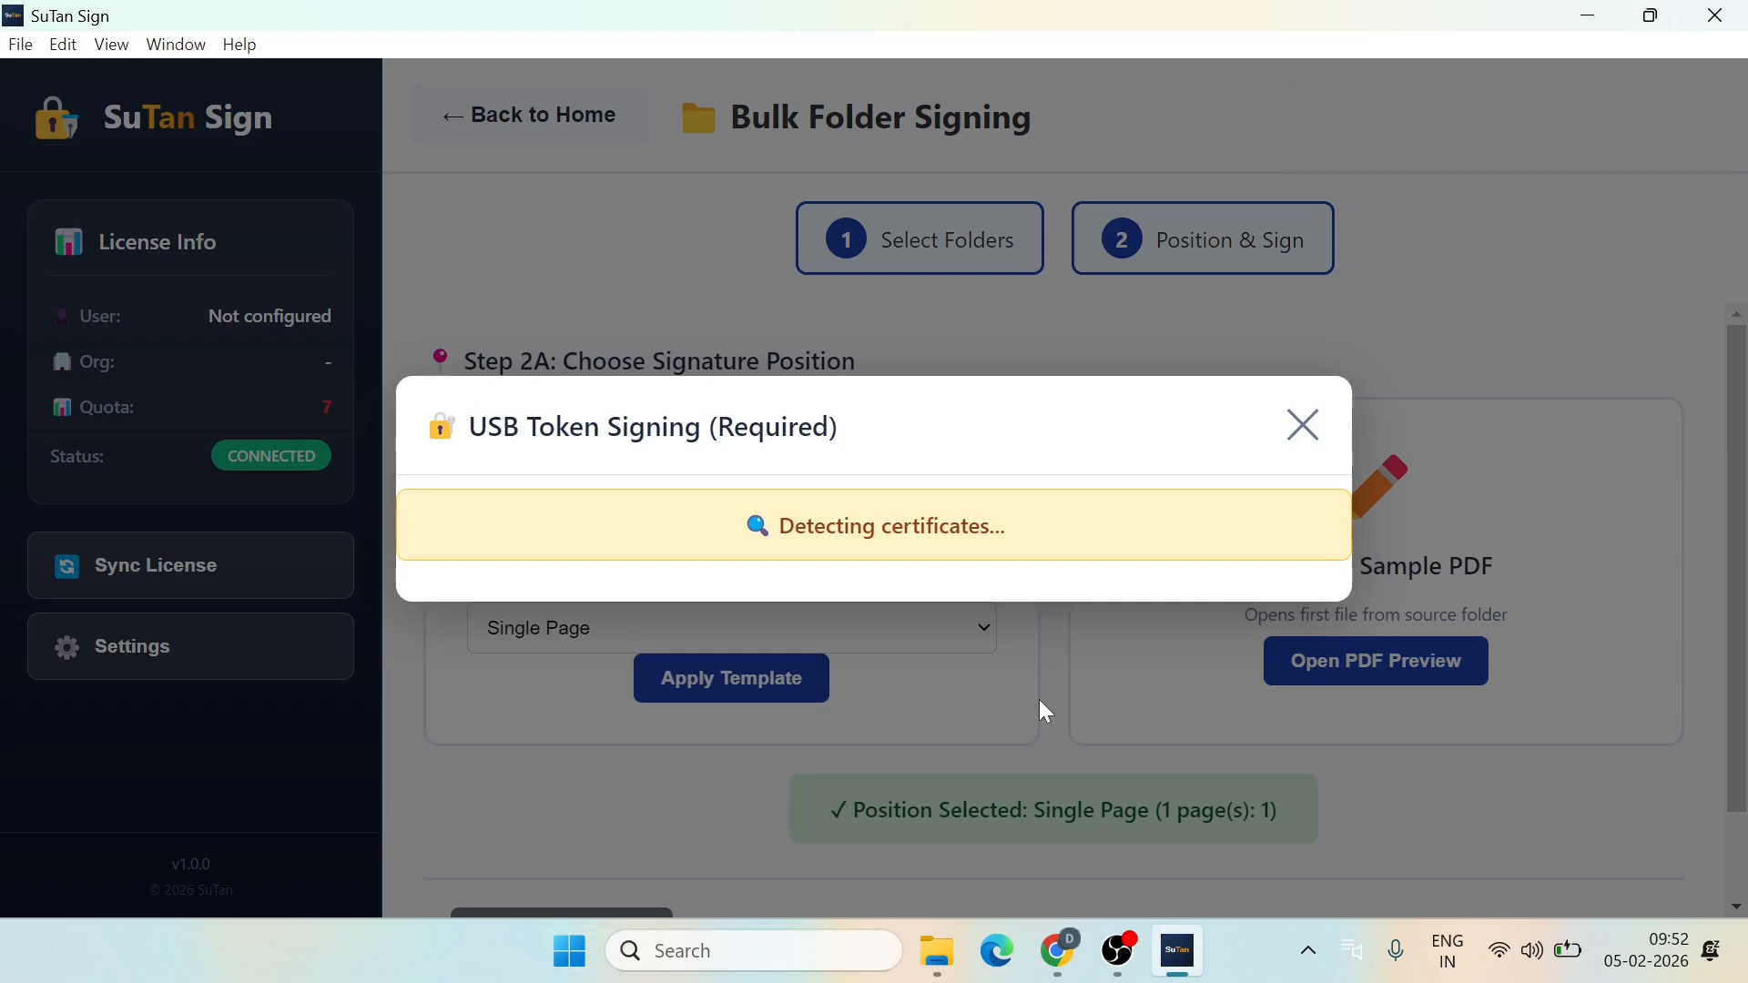
Step: Sign all 3 documents with the USB token certificate, entering the token PIN
scroll(1042, 711, "down", 5)
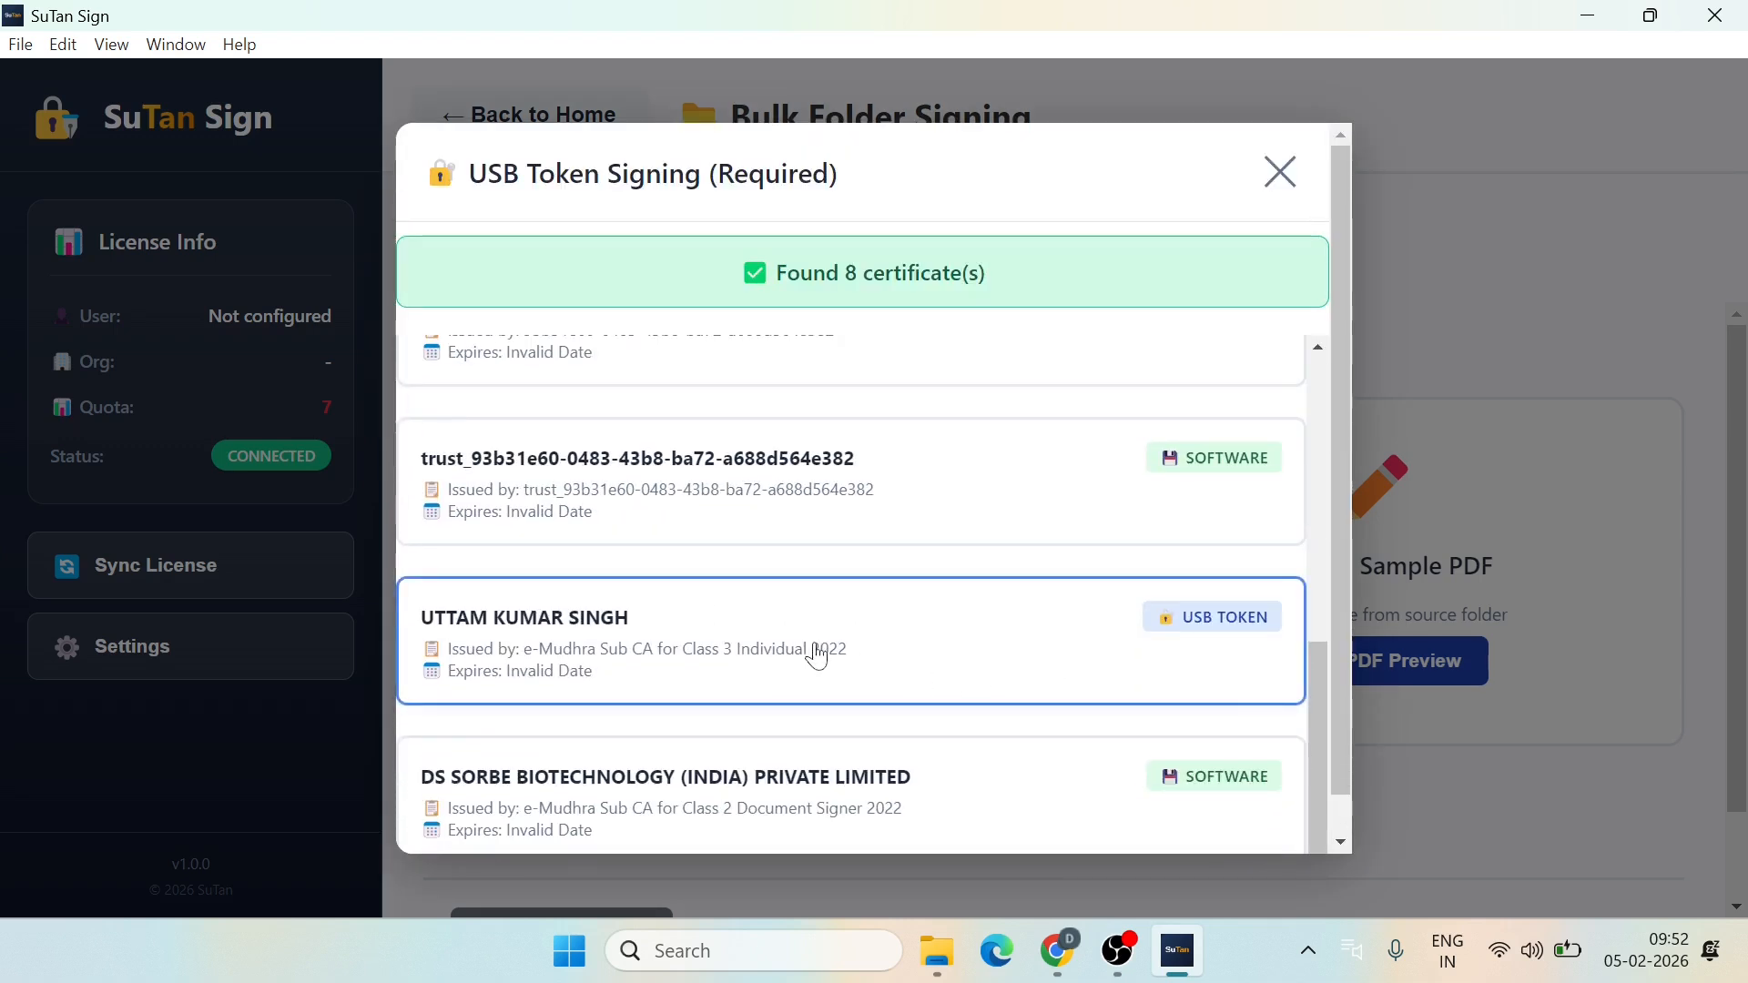
left_click(819, 652)
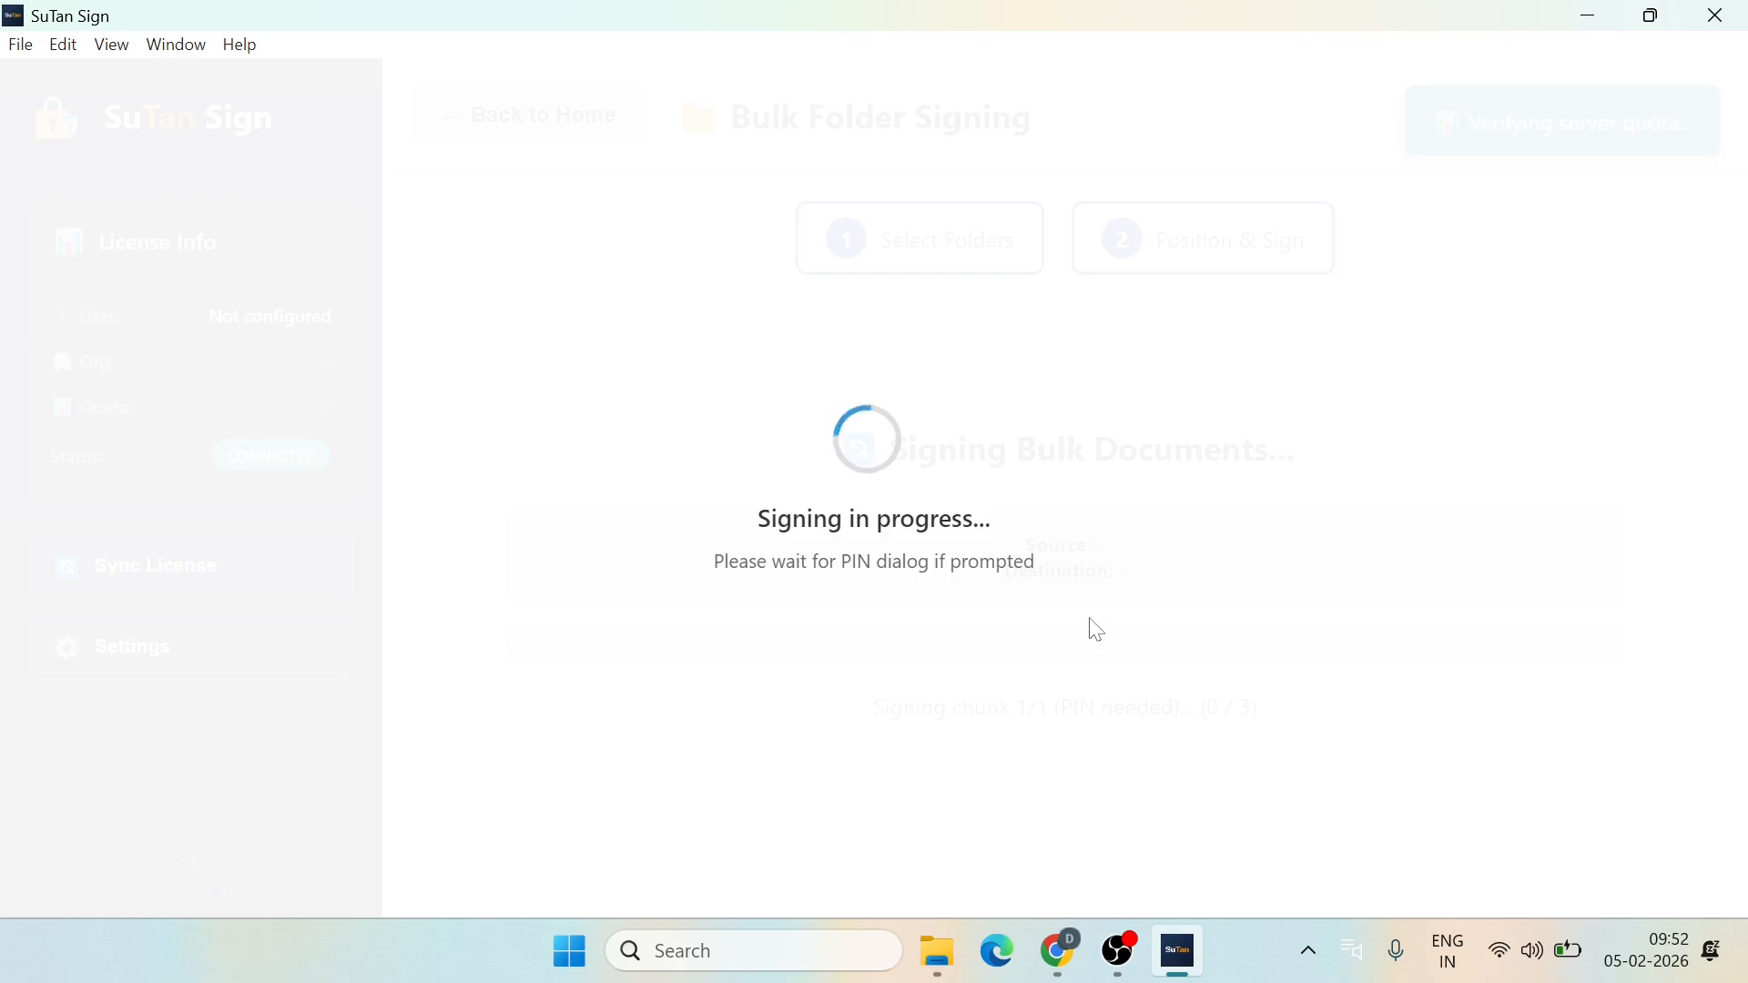
type("********")
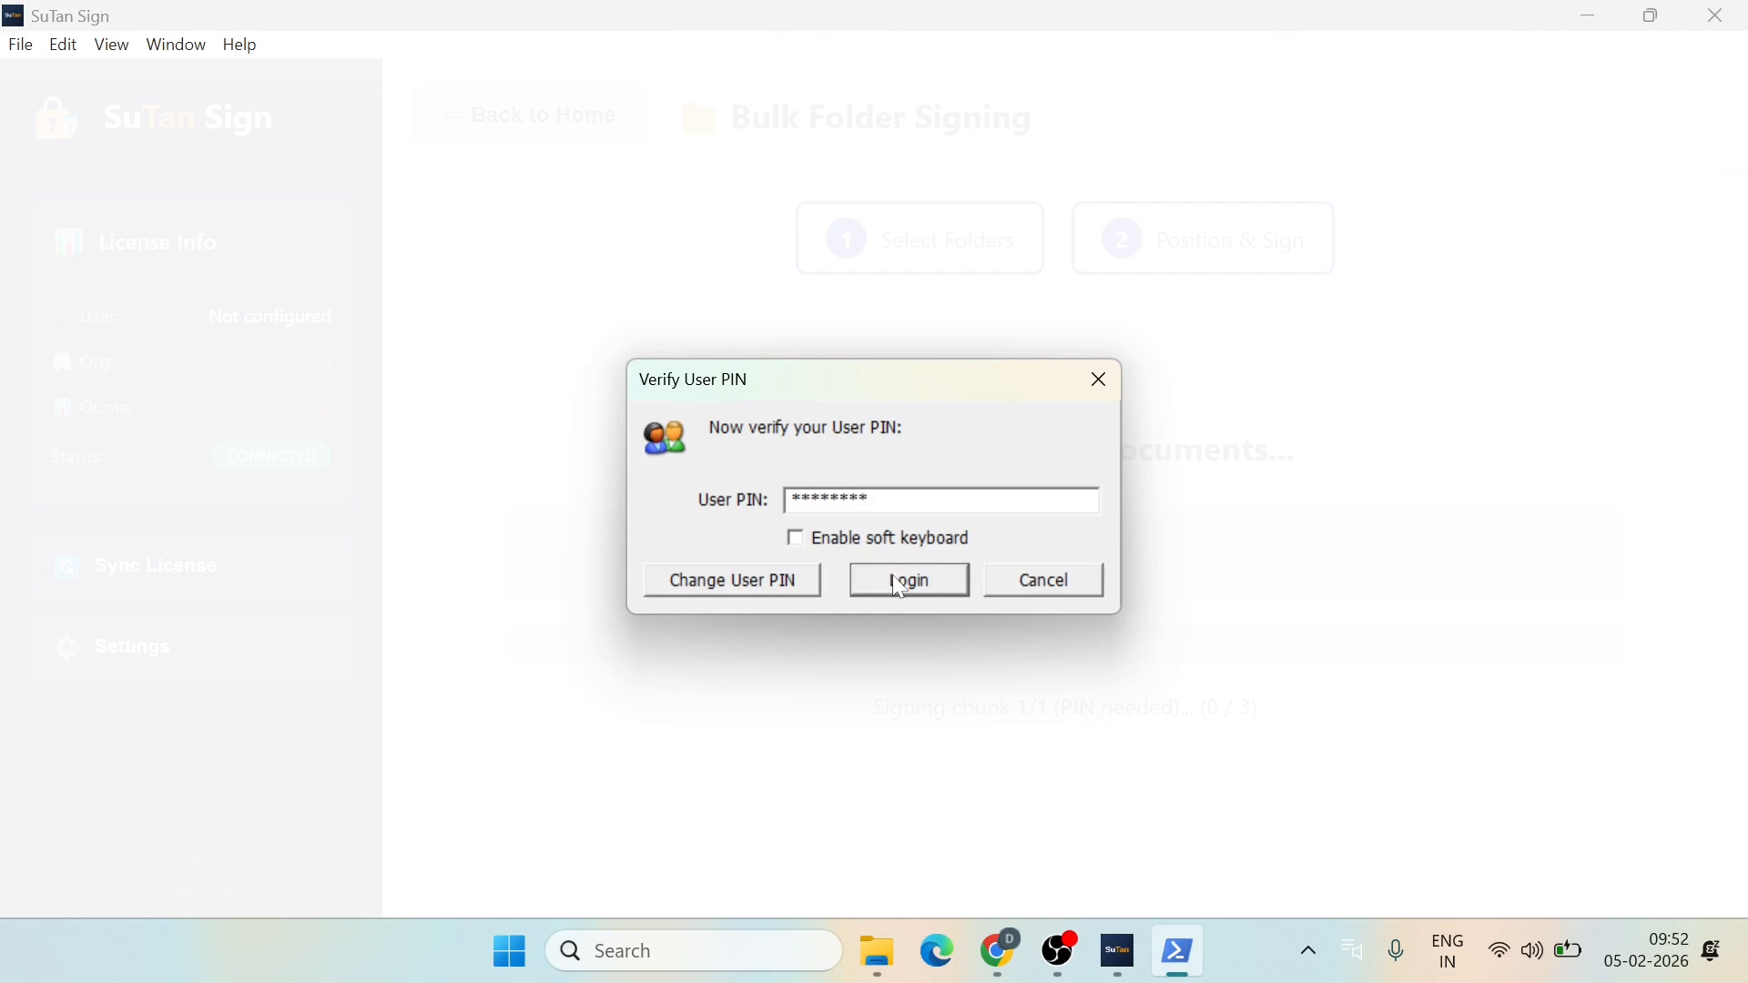
left_click(902, 583)
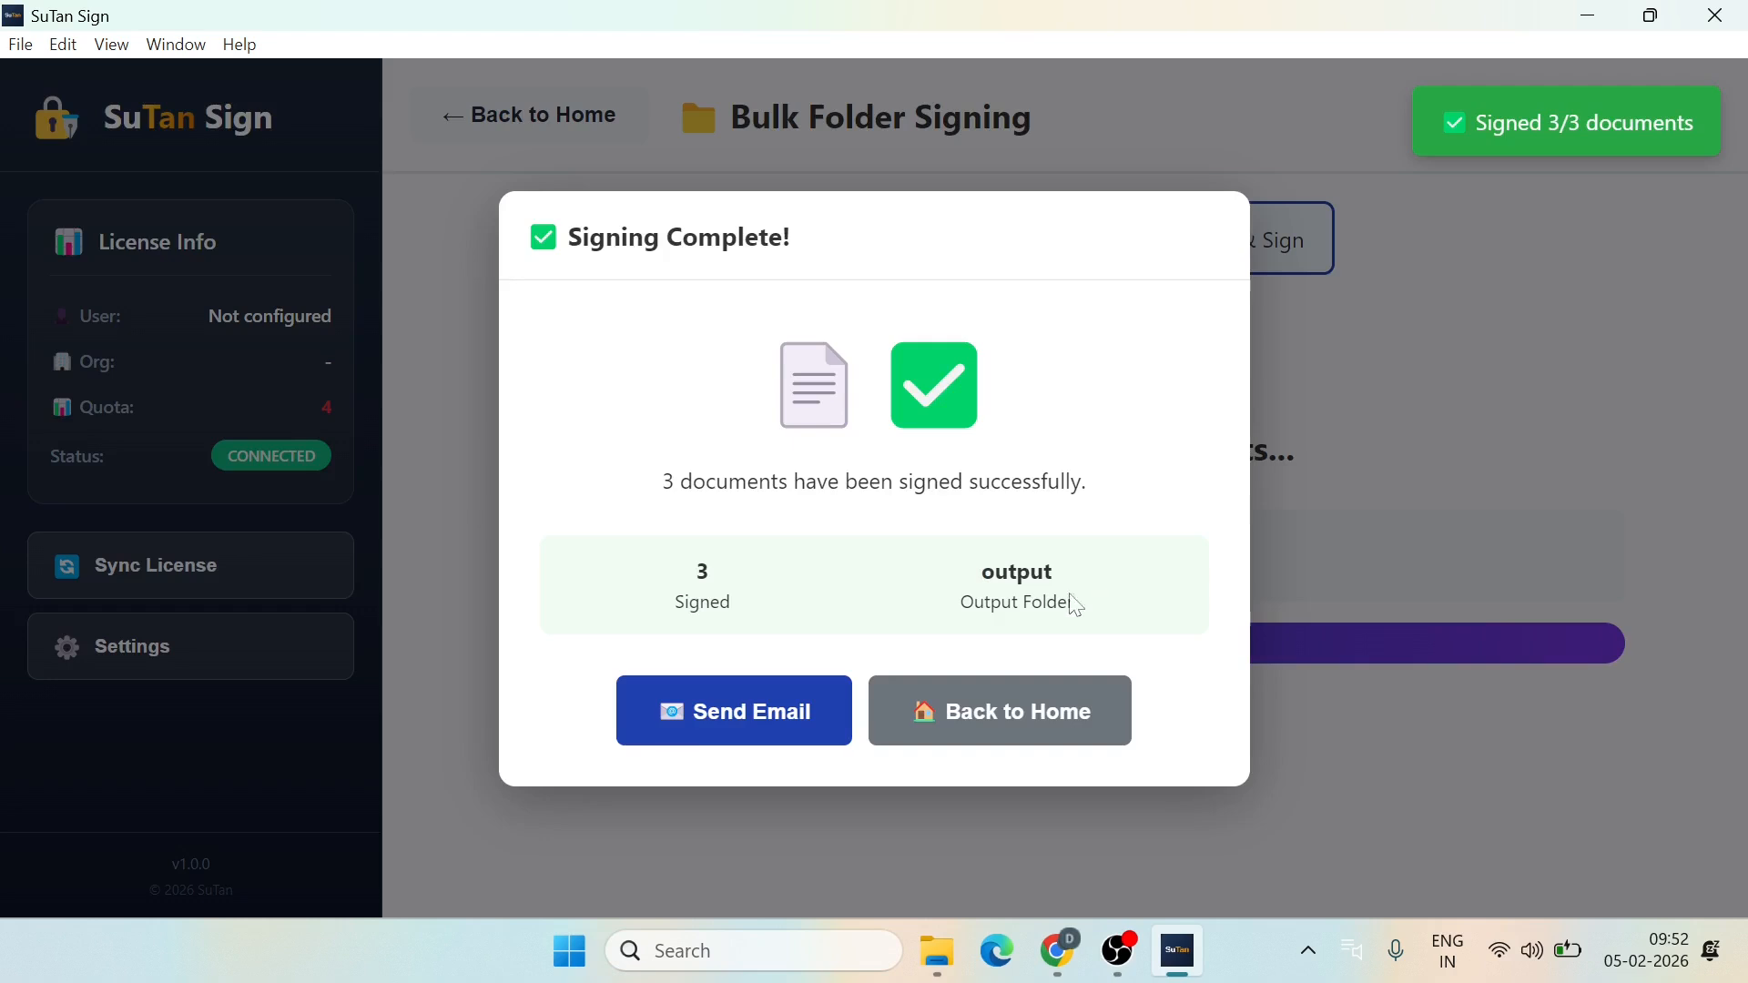
Step: Open the Bulk Email dialog for the signed documents and look over its options
left_click(729, 721)
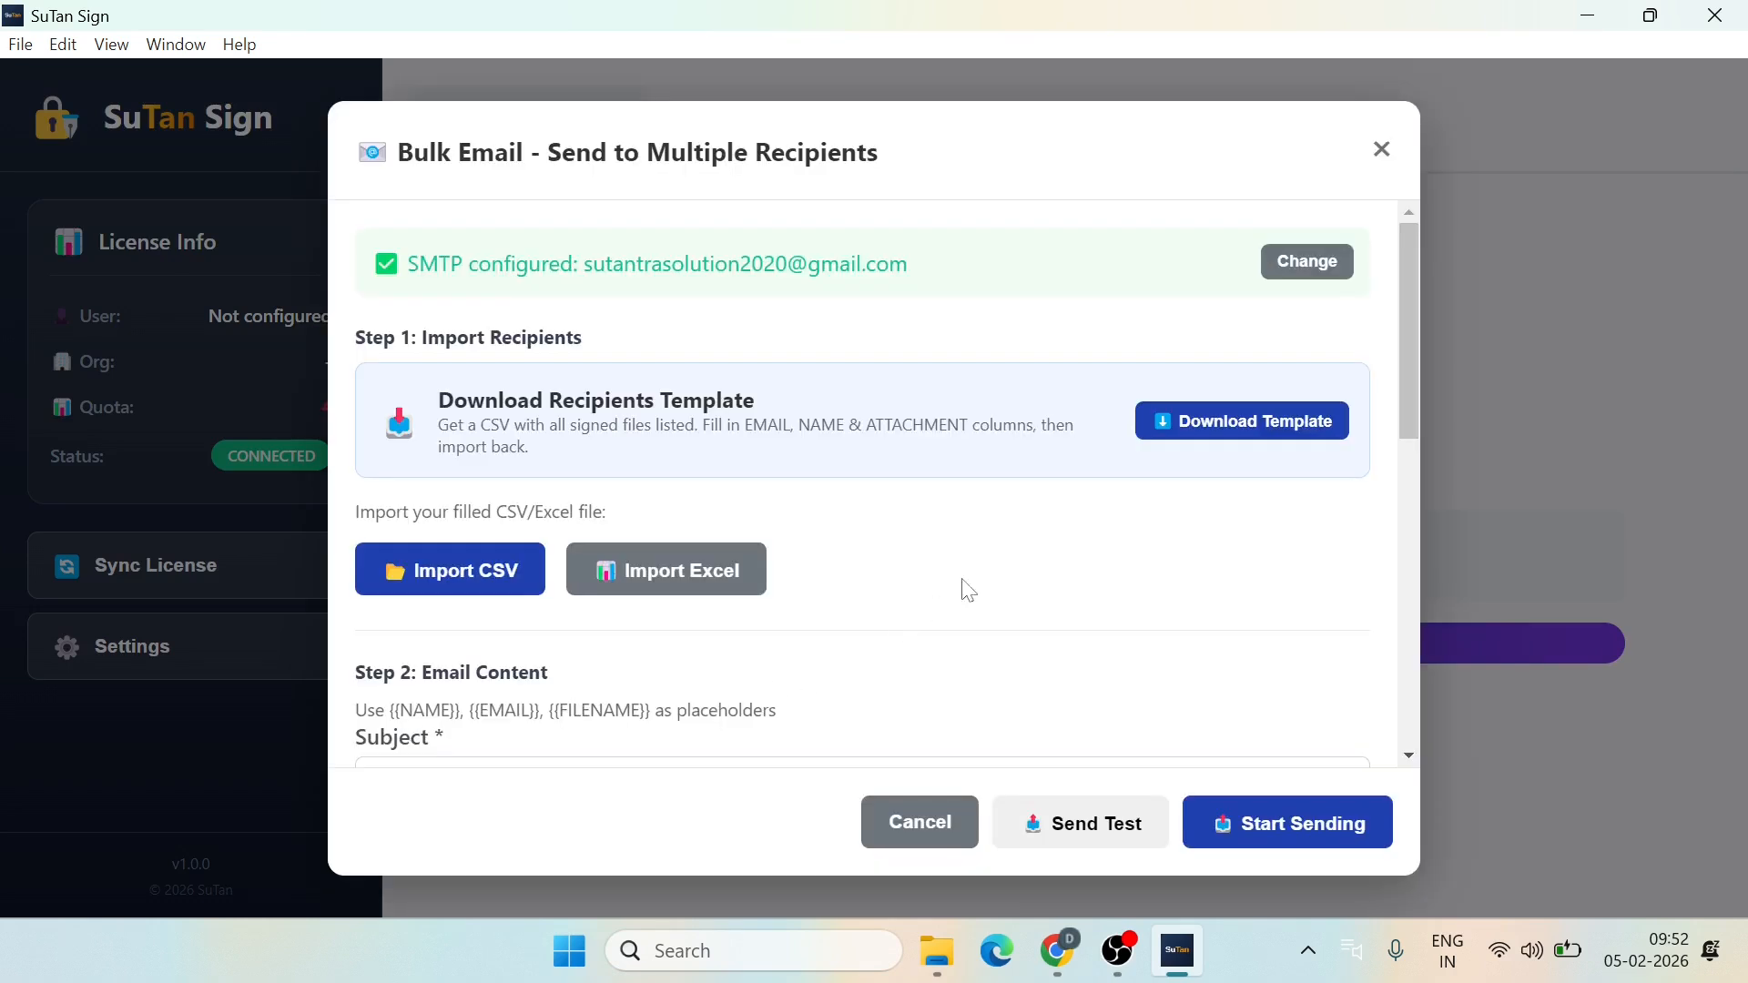
scroll(968, 591, "down", 6)
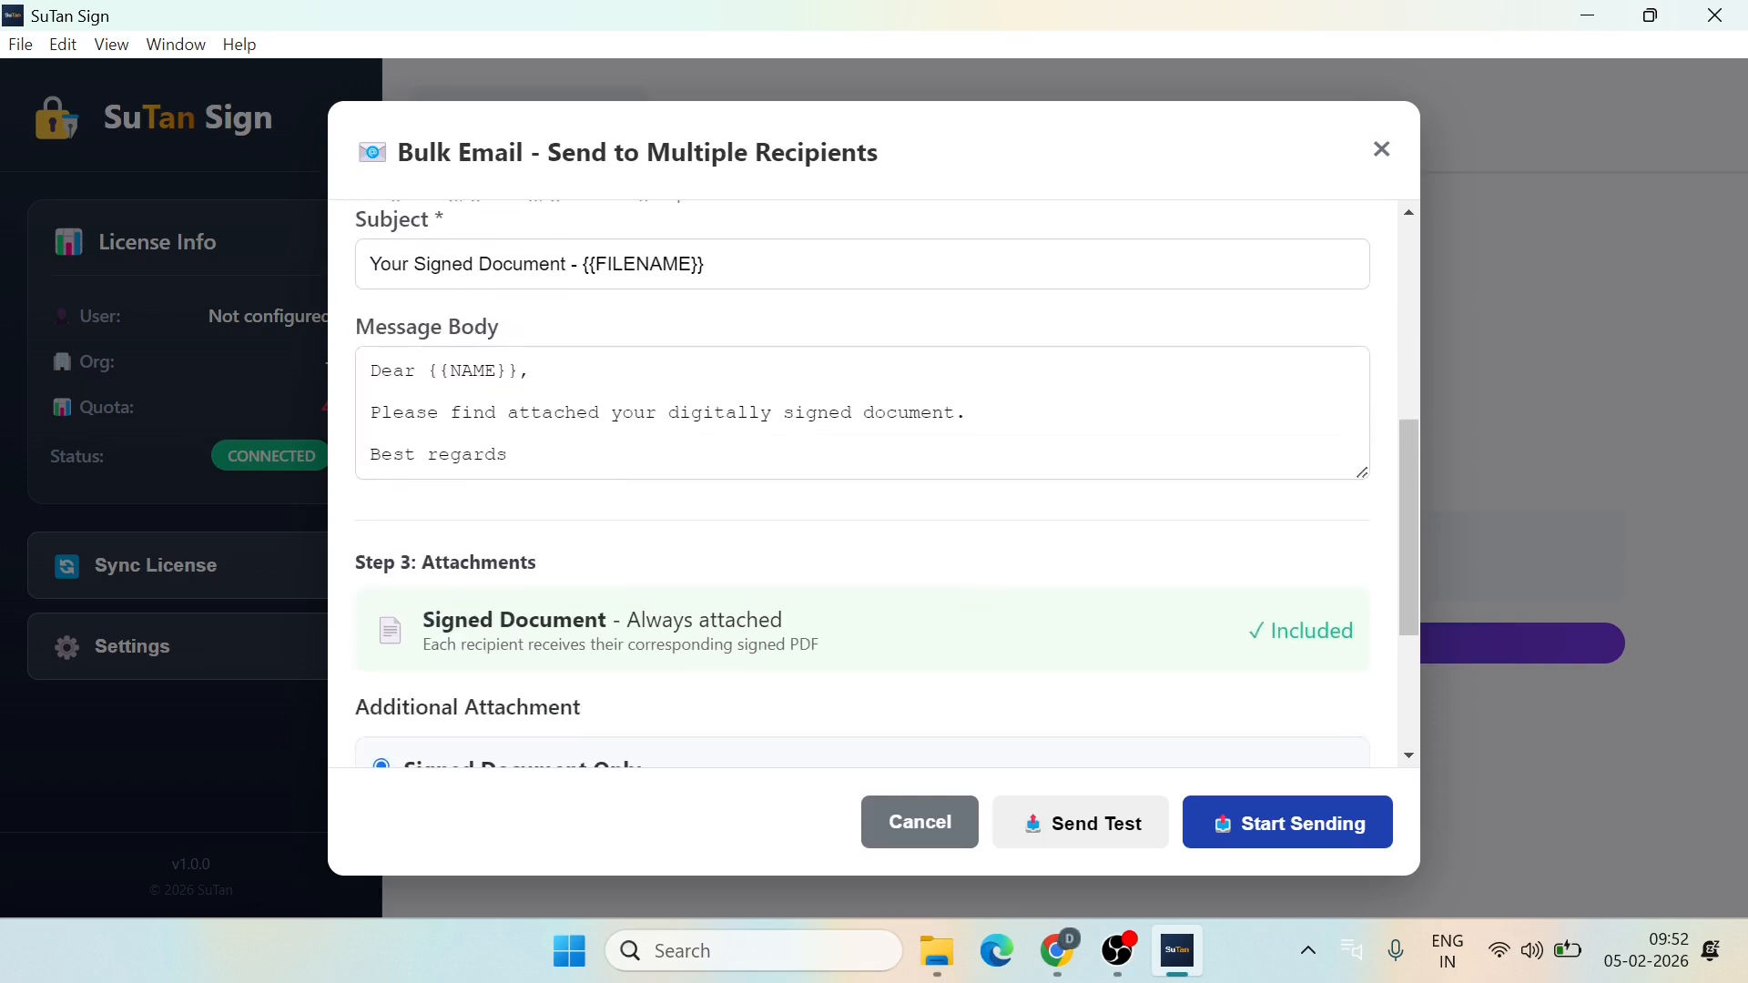
scroll(968, 591, "down", 3)
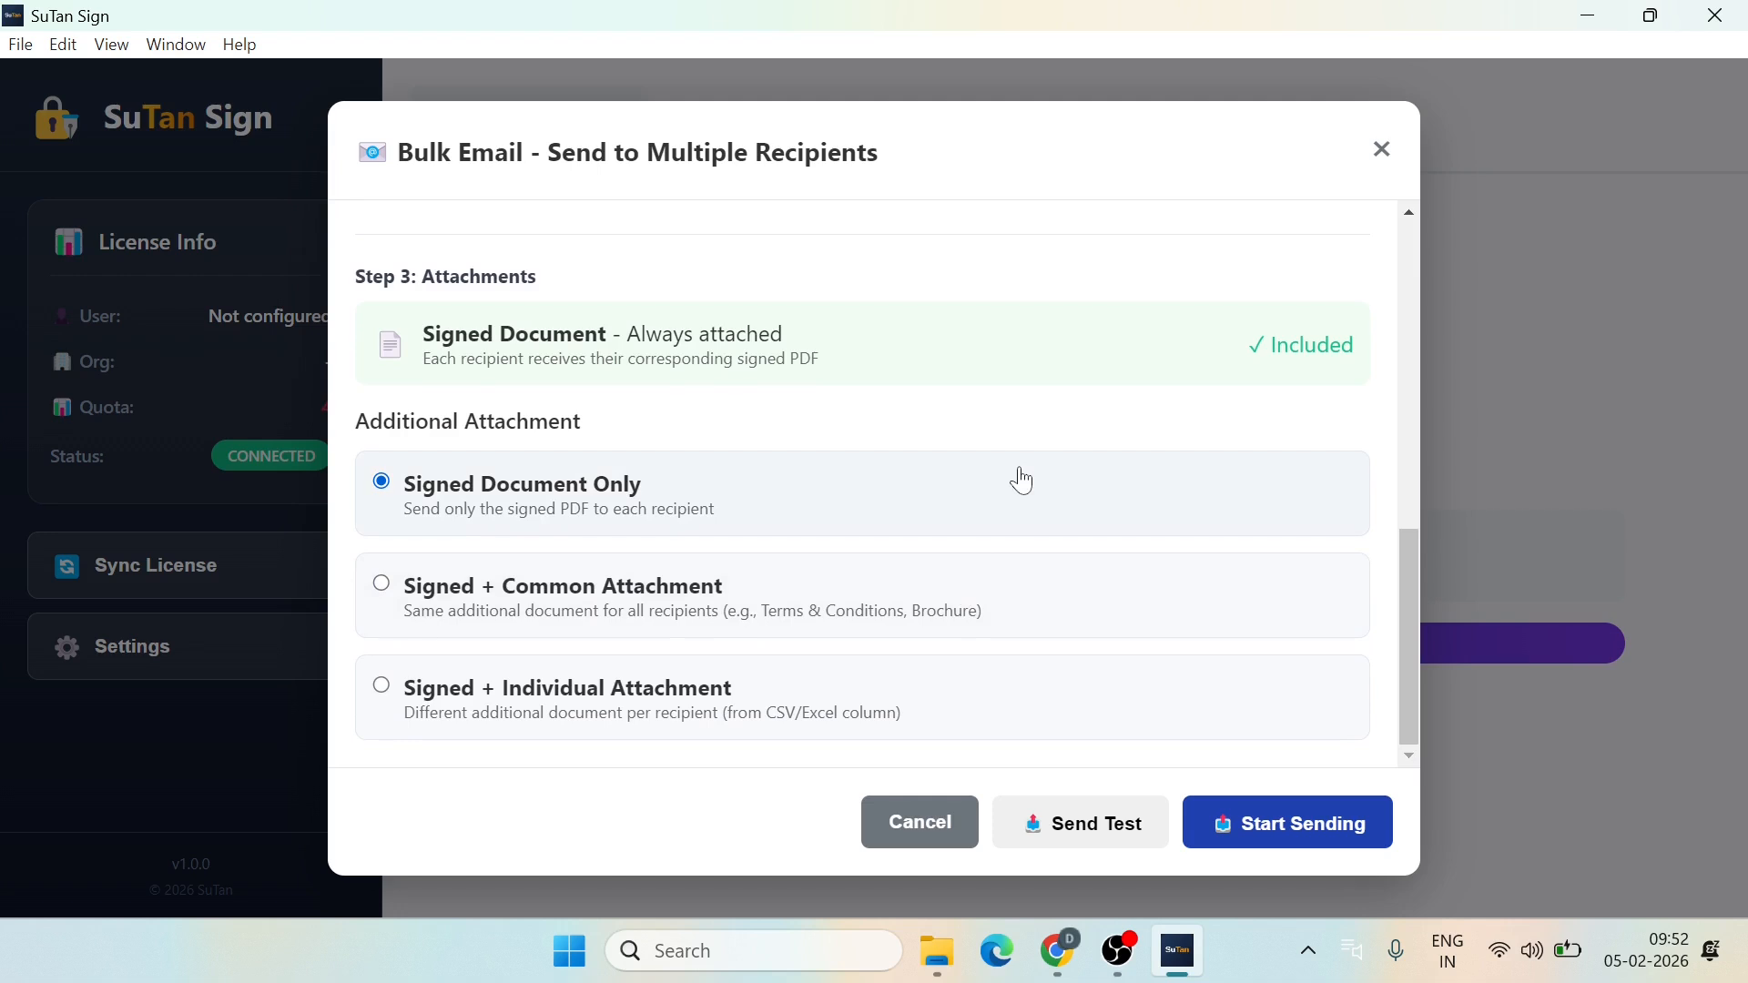
scroll(1019, 480, "up", 8)
scroll(1026, 480, "up", 1)
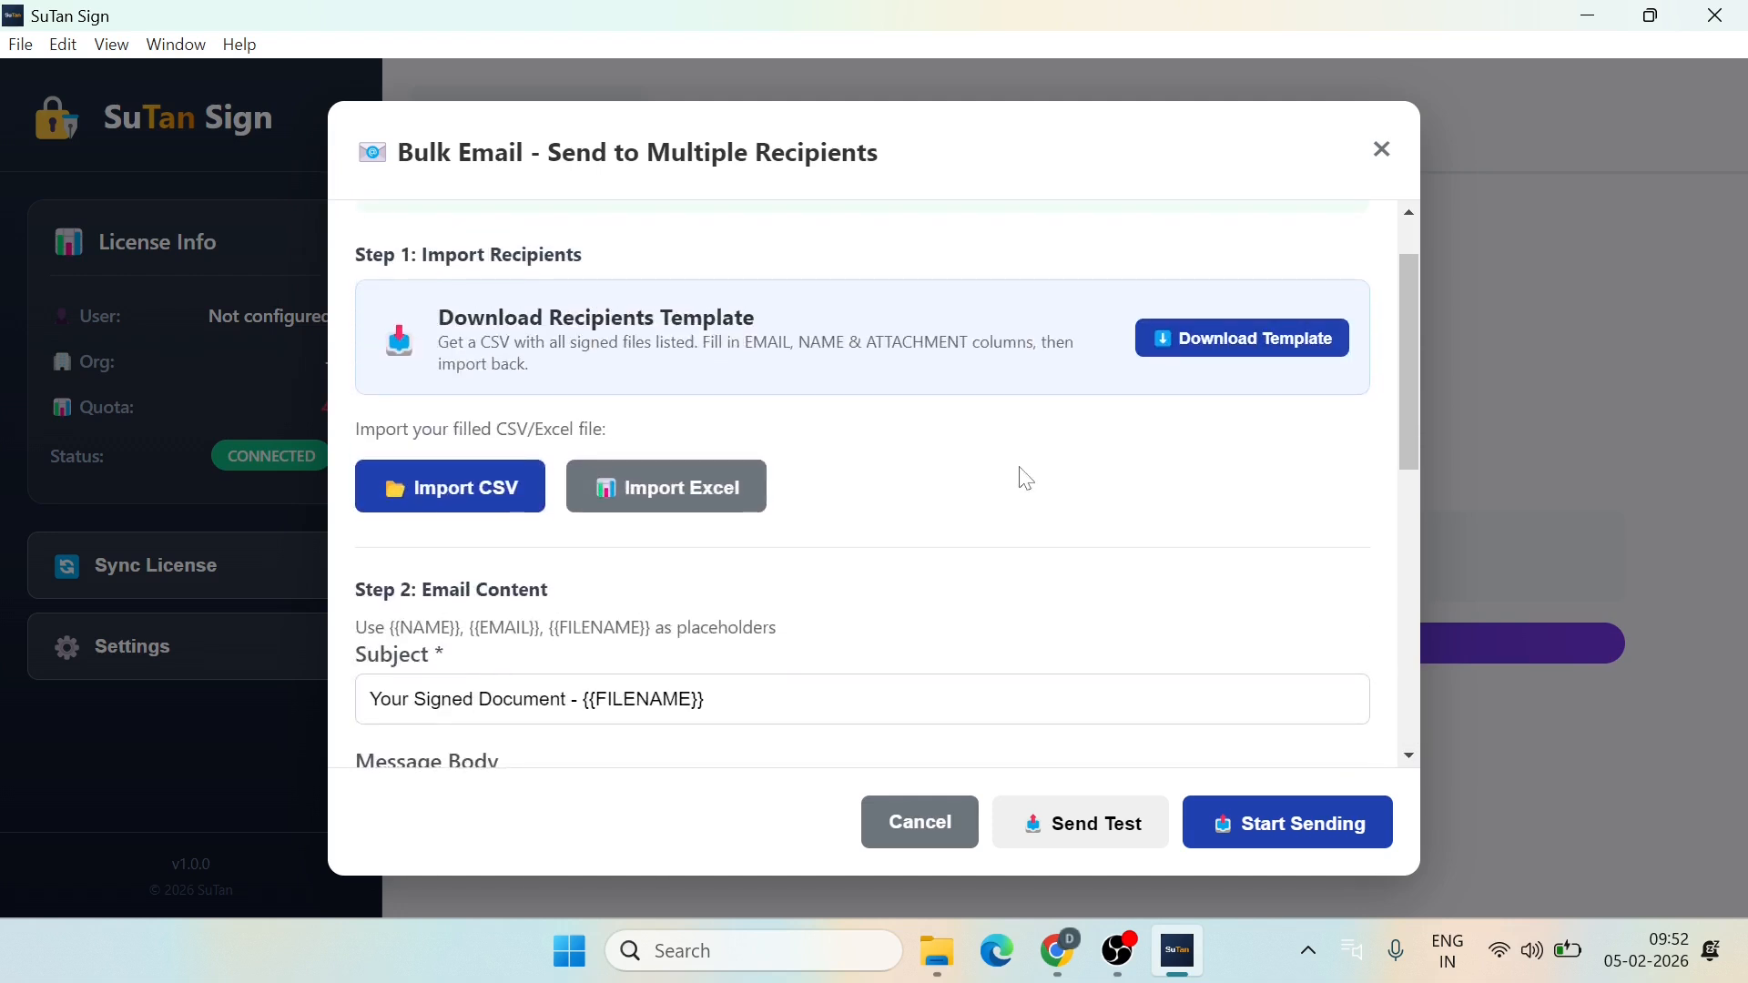
scroll(1026, 480, "down", 4)
scroll(1023, 476, "up", 3)
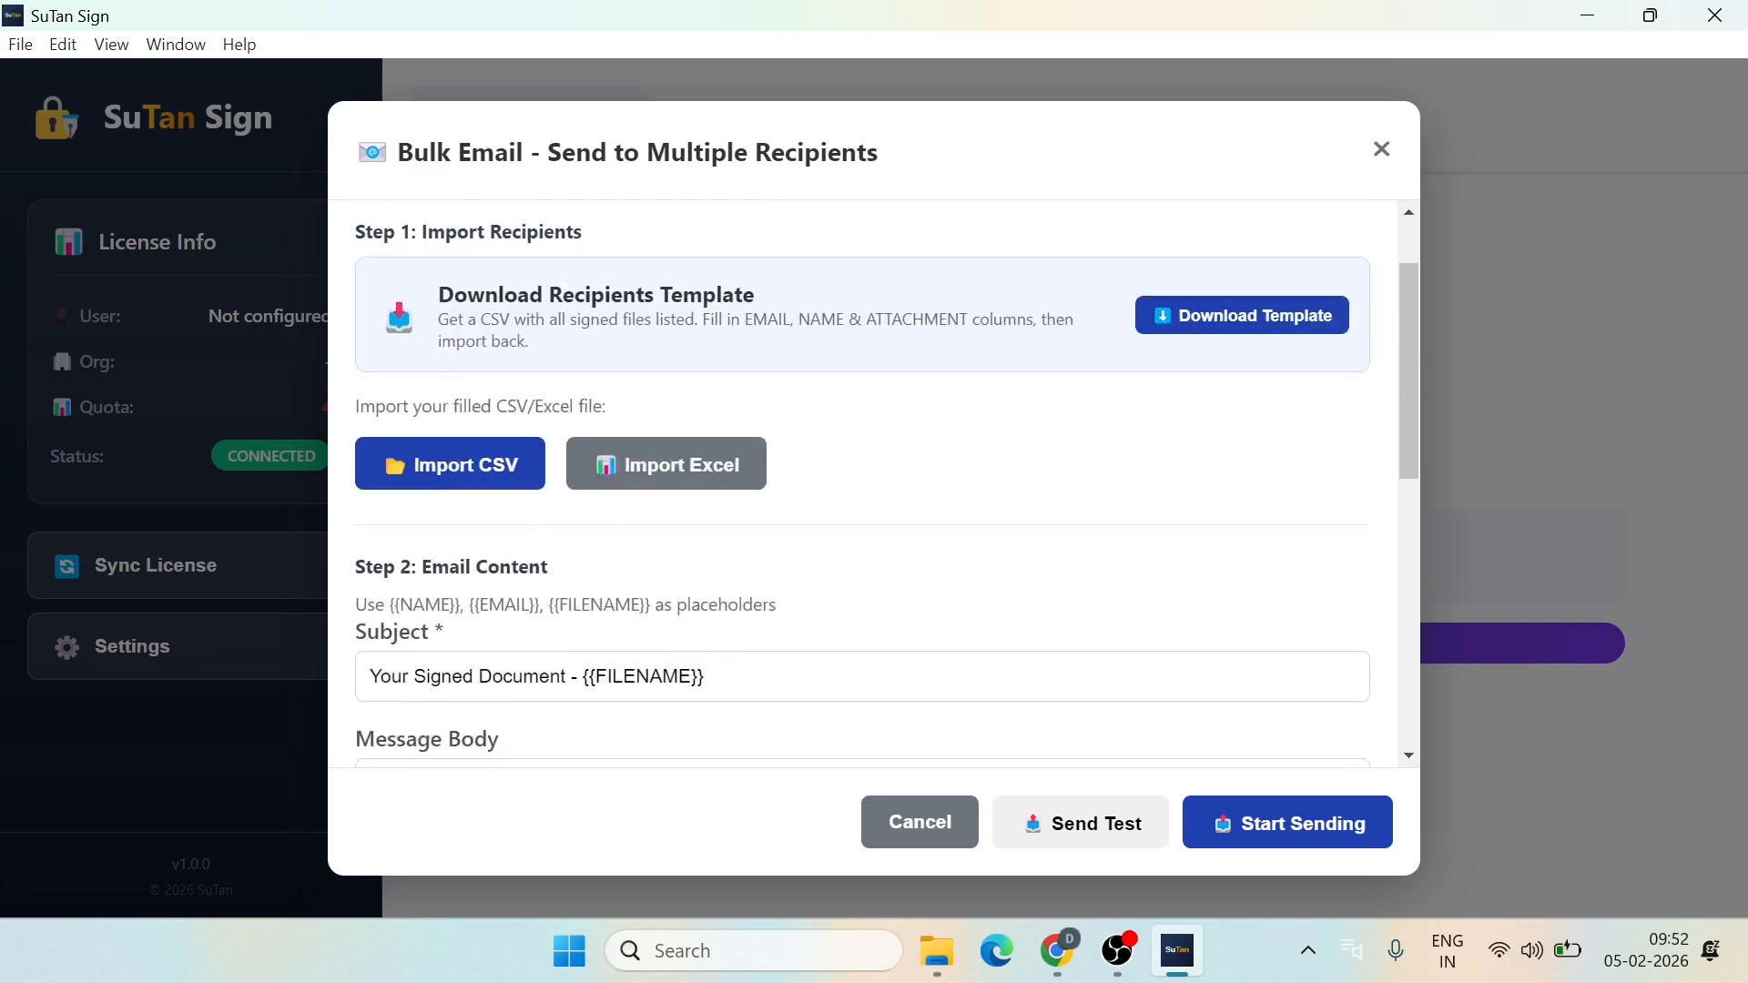
scroll(1027, 478, "up", 1)
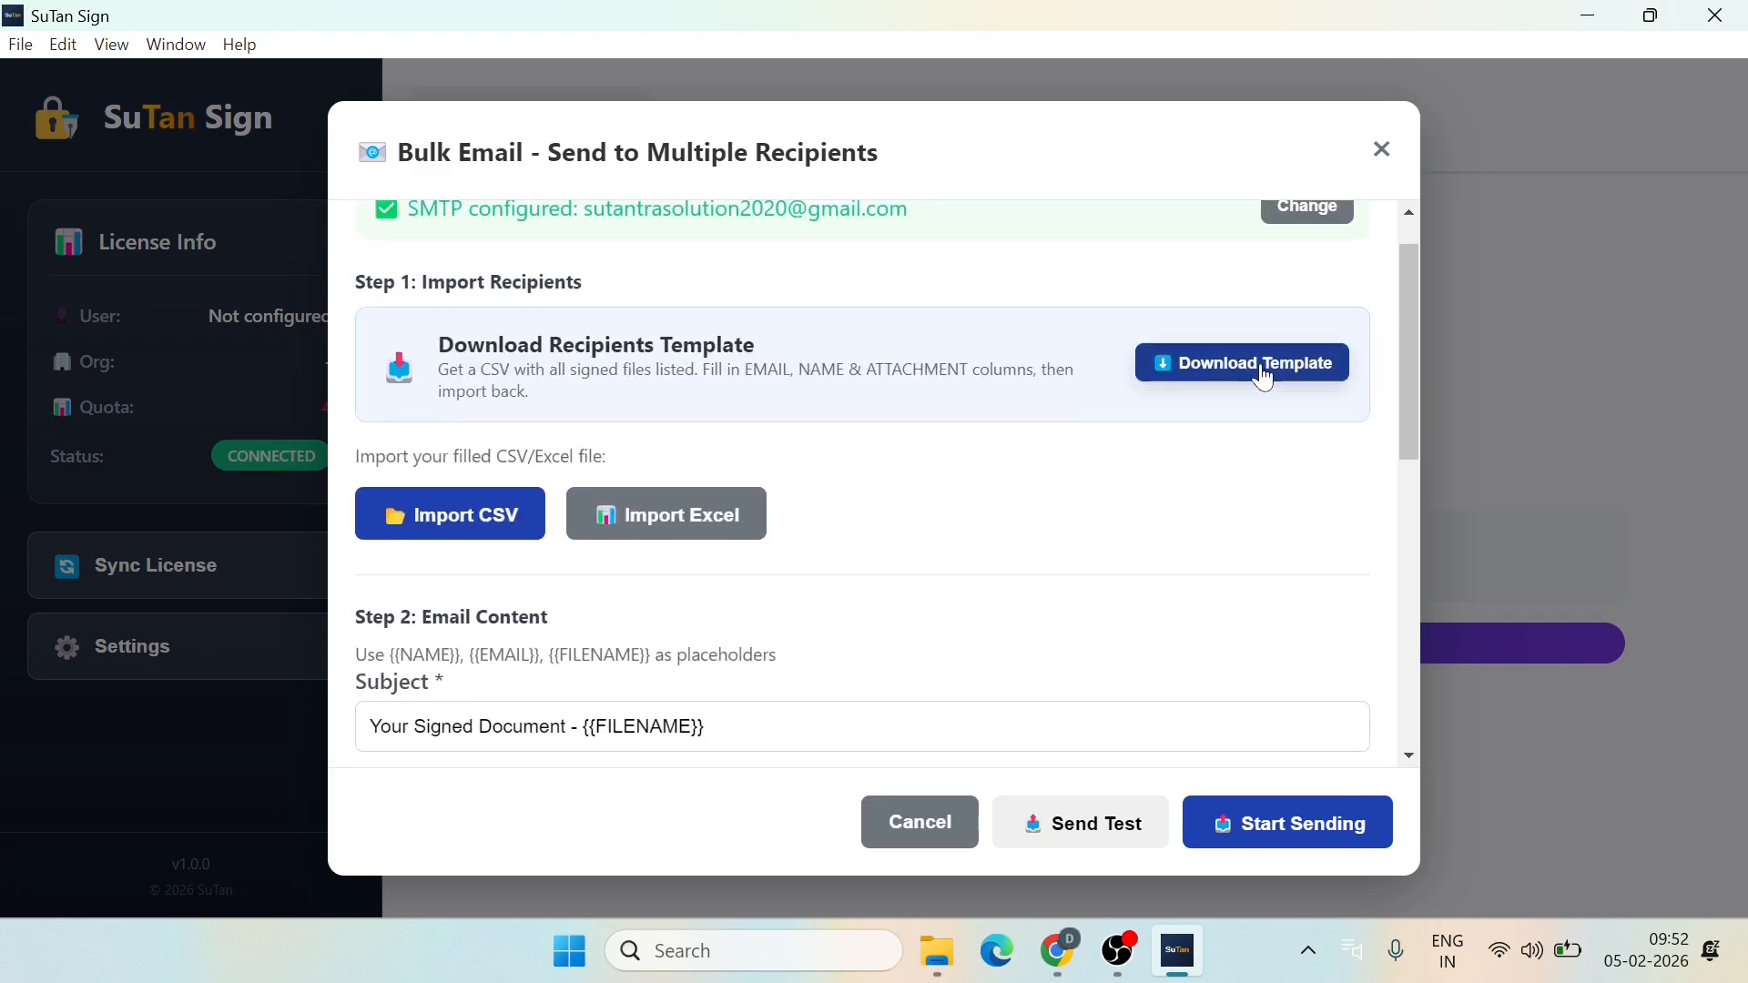
Step: Save the recipients template as recipients_template_2026-02-05.csv in Downloads
left_click(1202, 374)
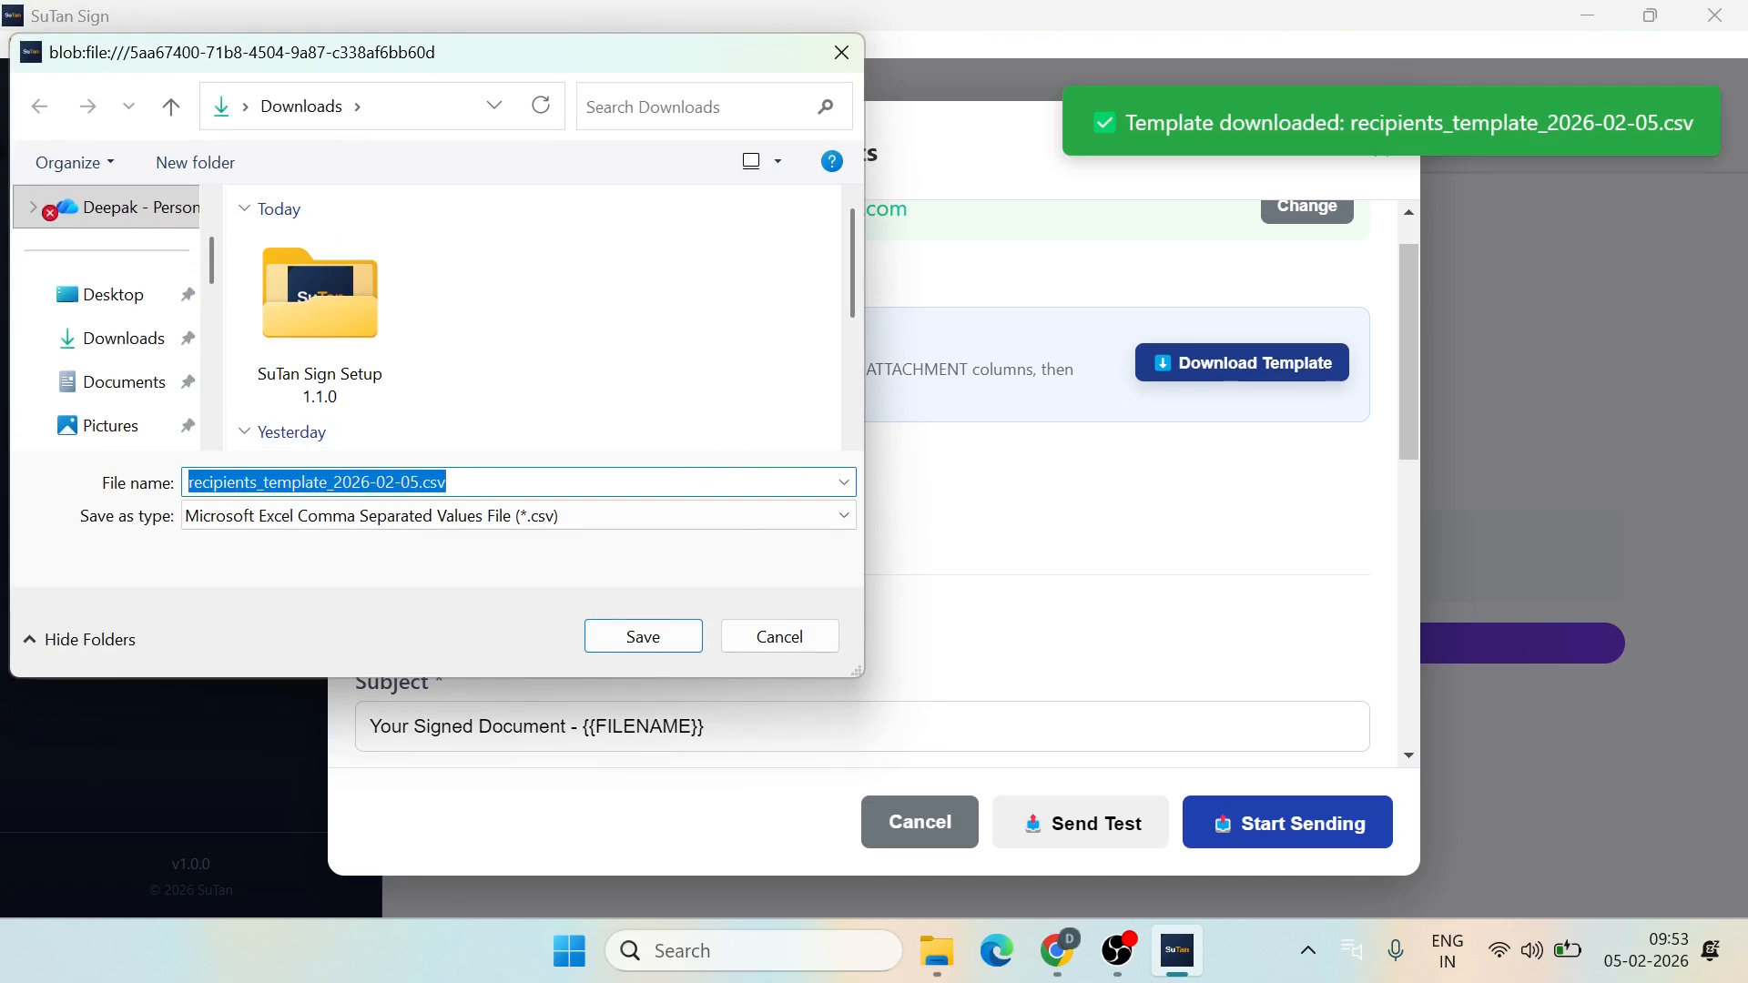
left_click(646, 638)
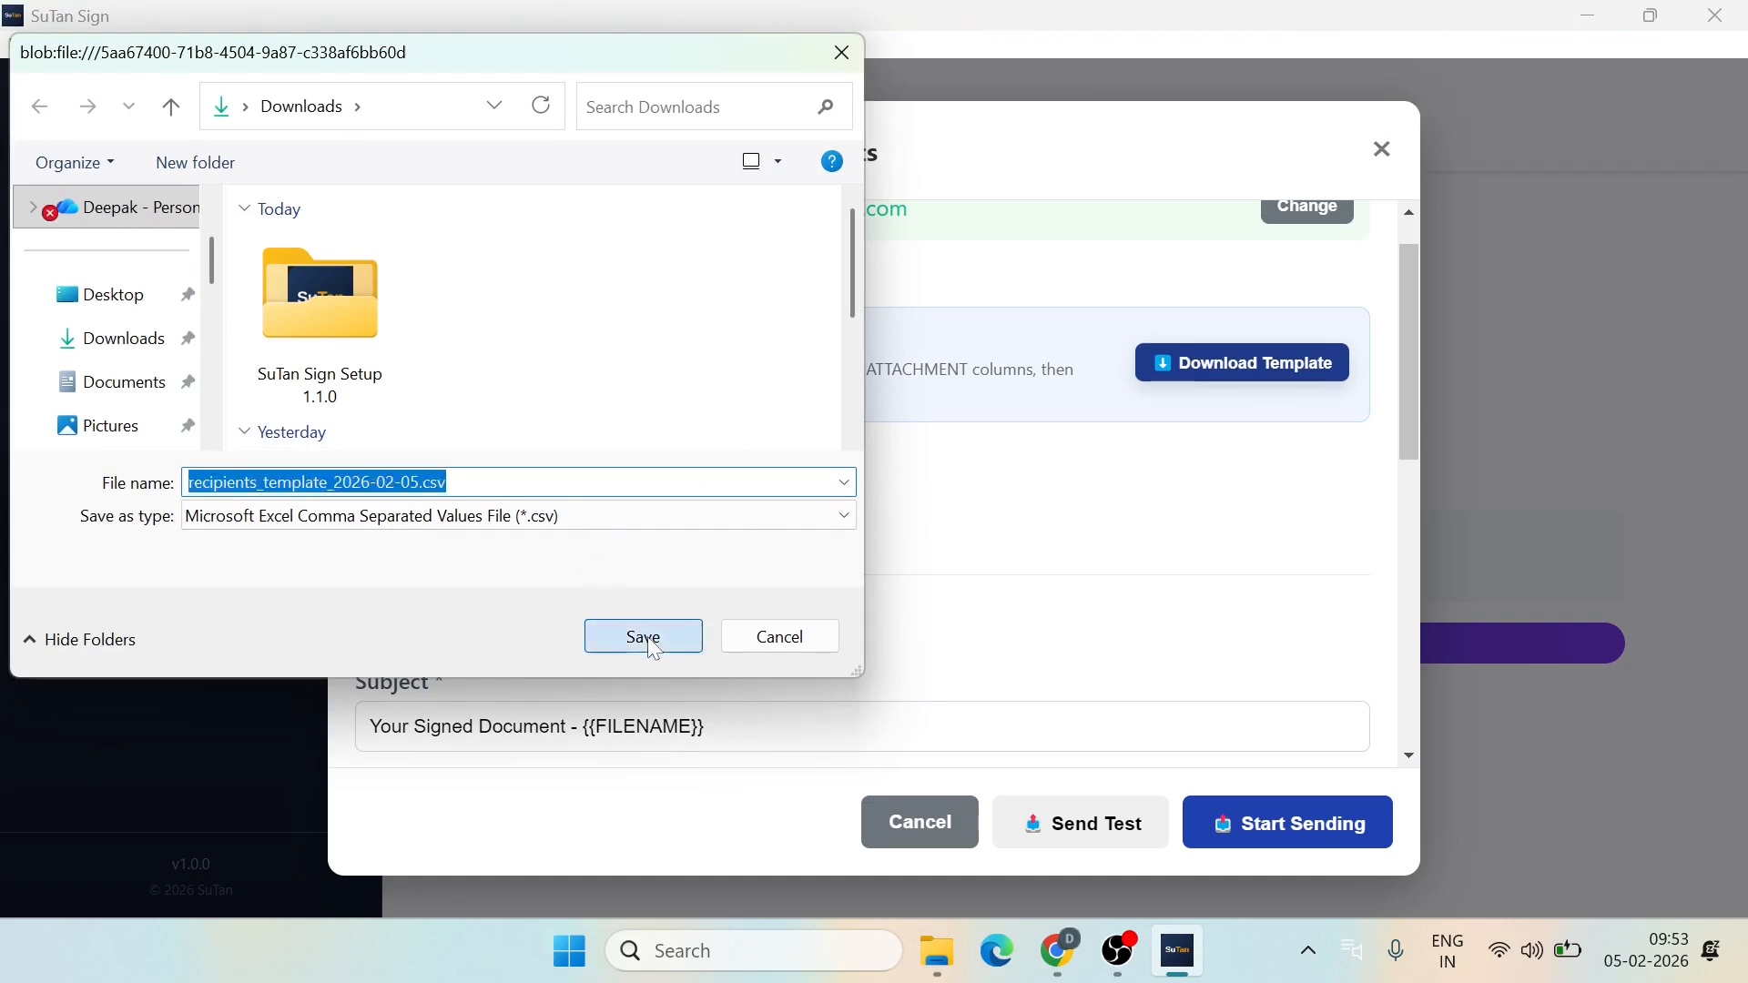
left_click(938, 951)
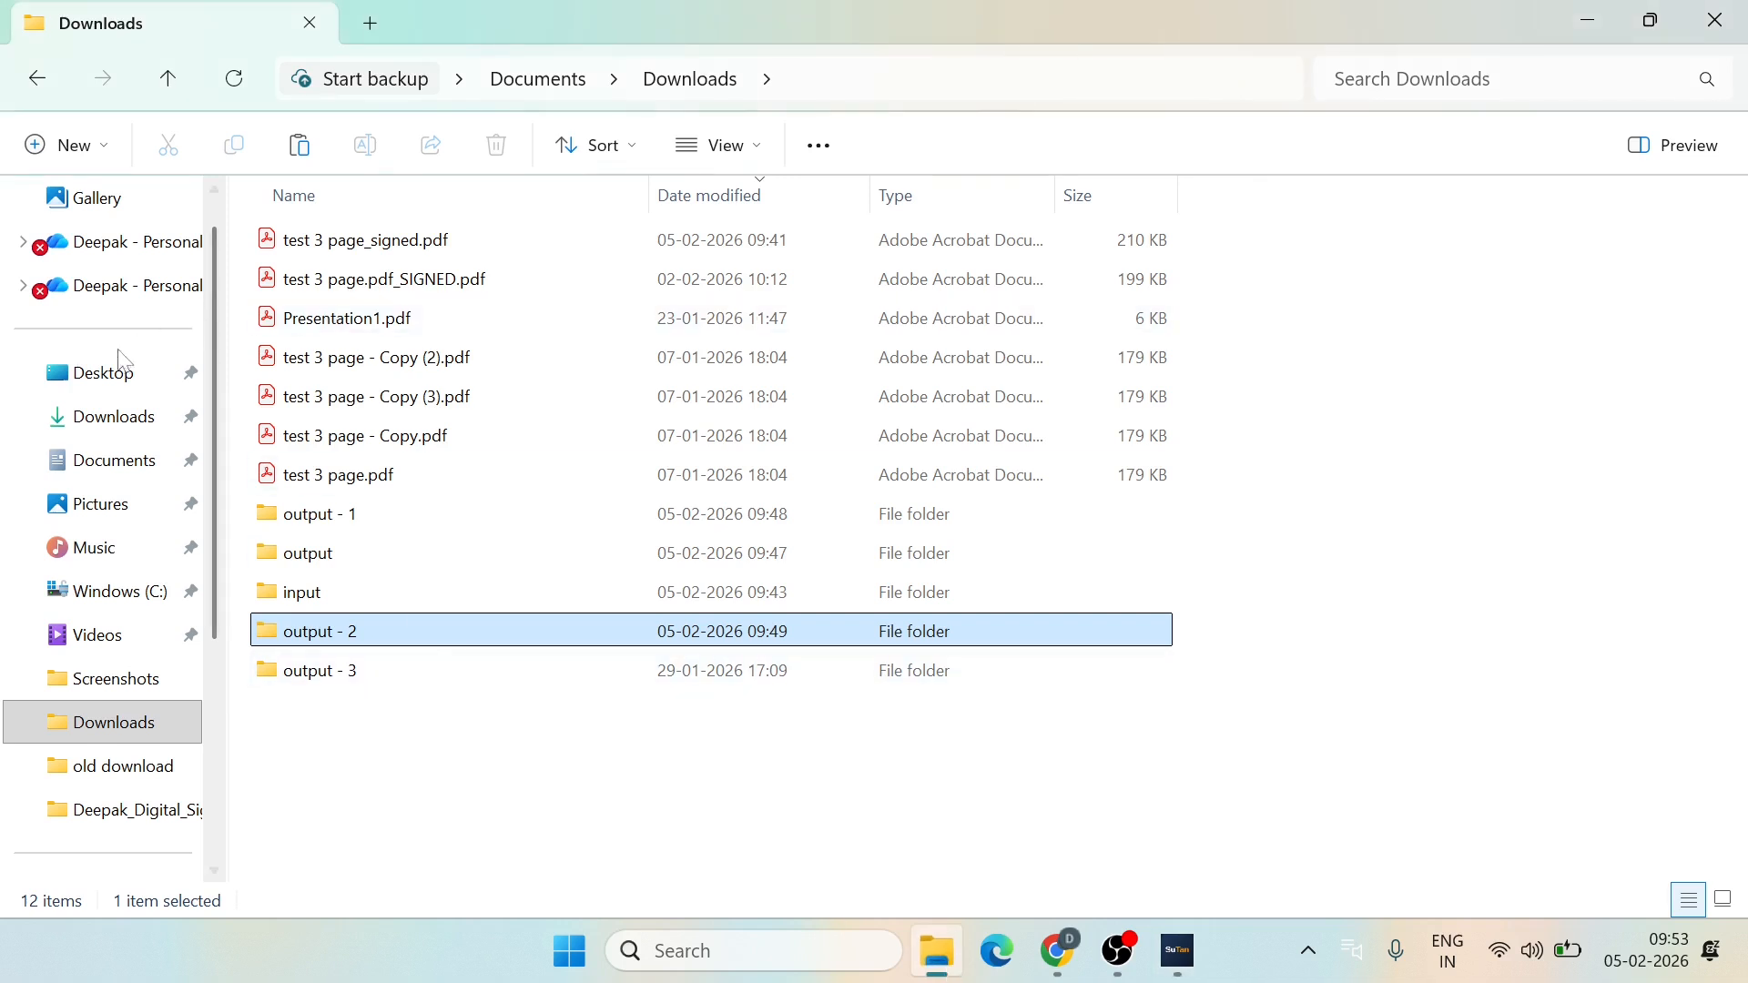
Step: Open recipients_template_2026-02-05.csv from Downloads in Excel and autofit columns B, C and D
left_click(84, 411)
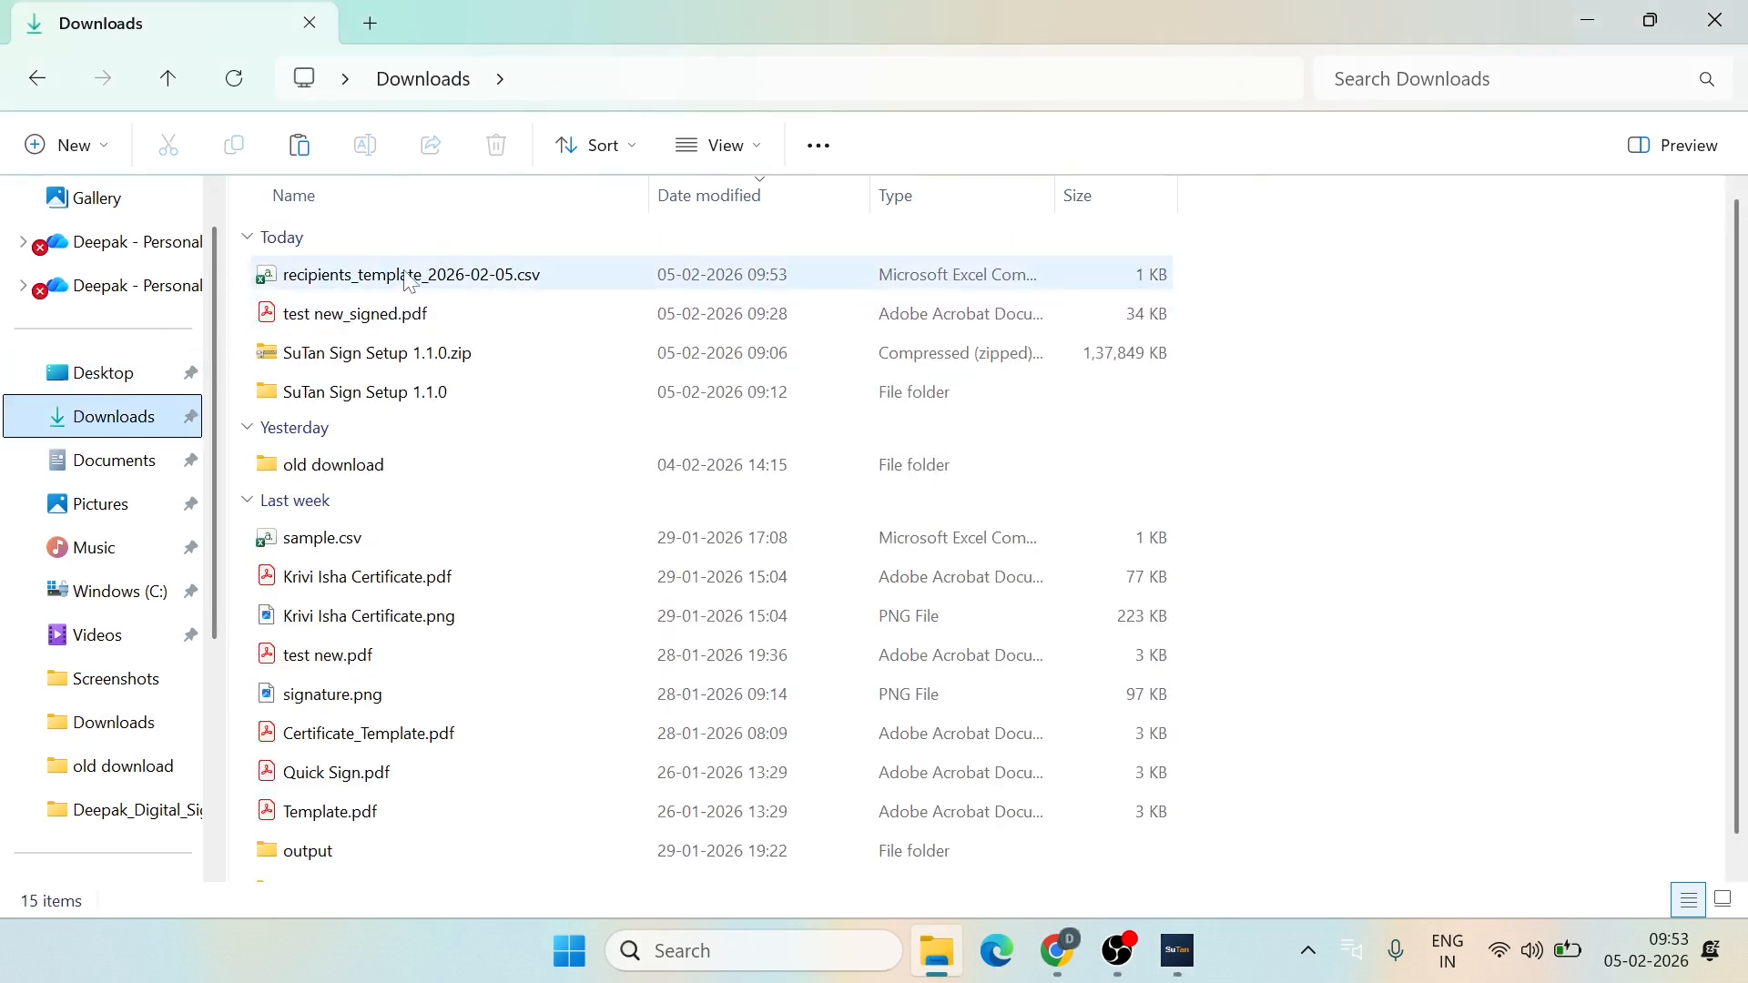
left_click(410, 277)
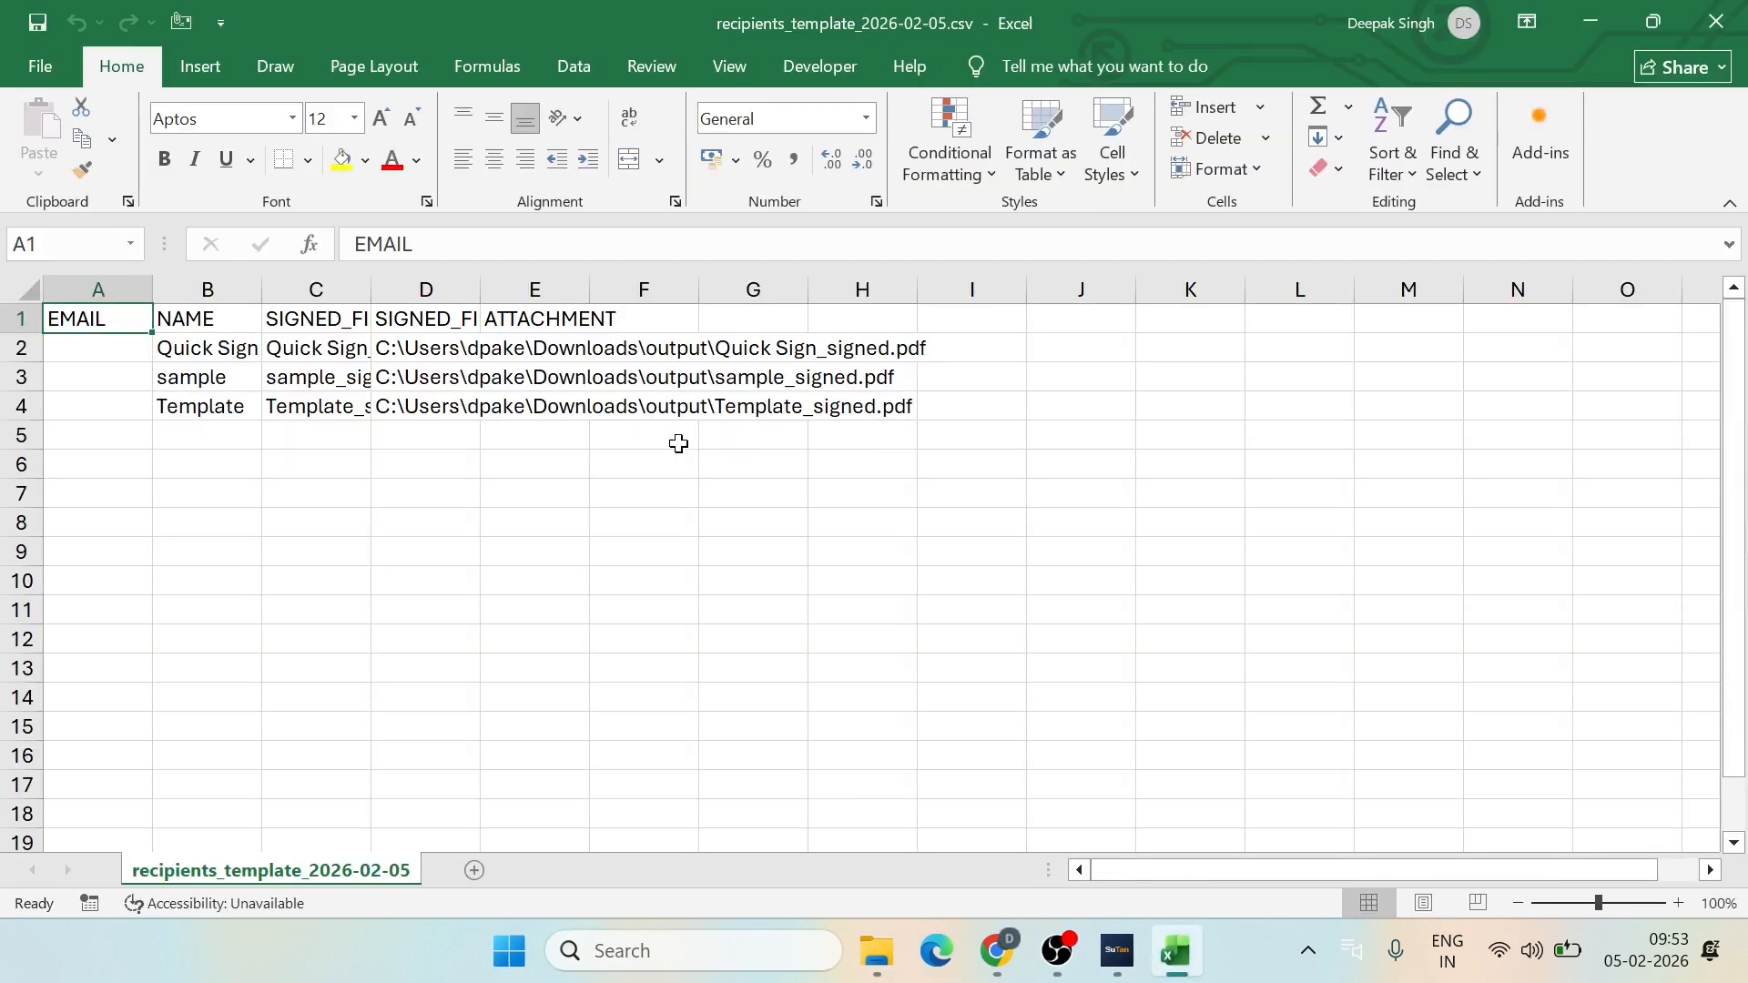
double_click(259, 298)
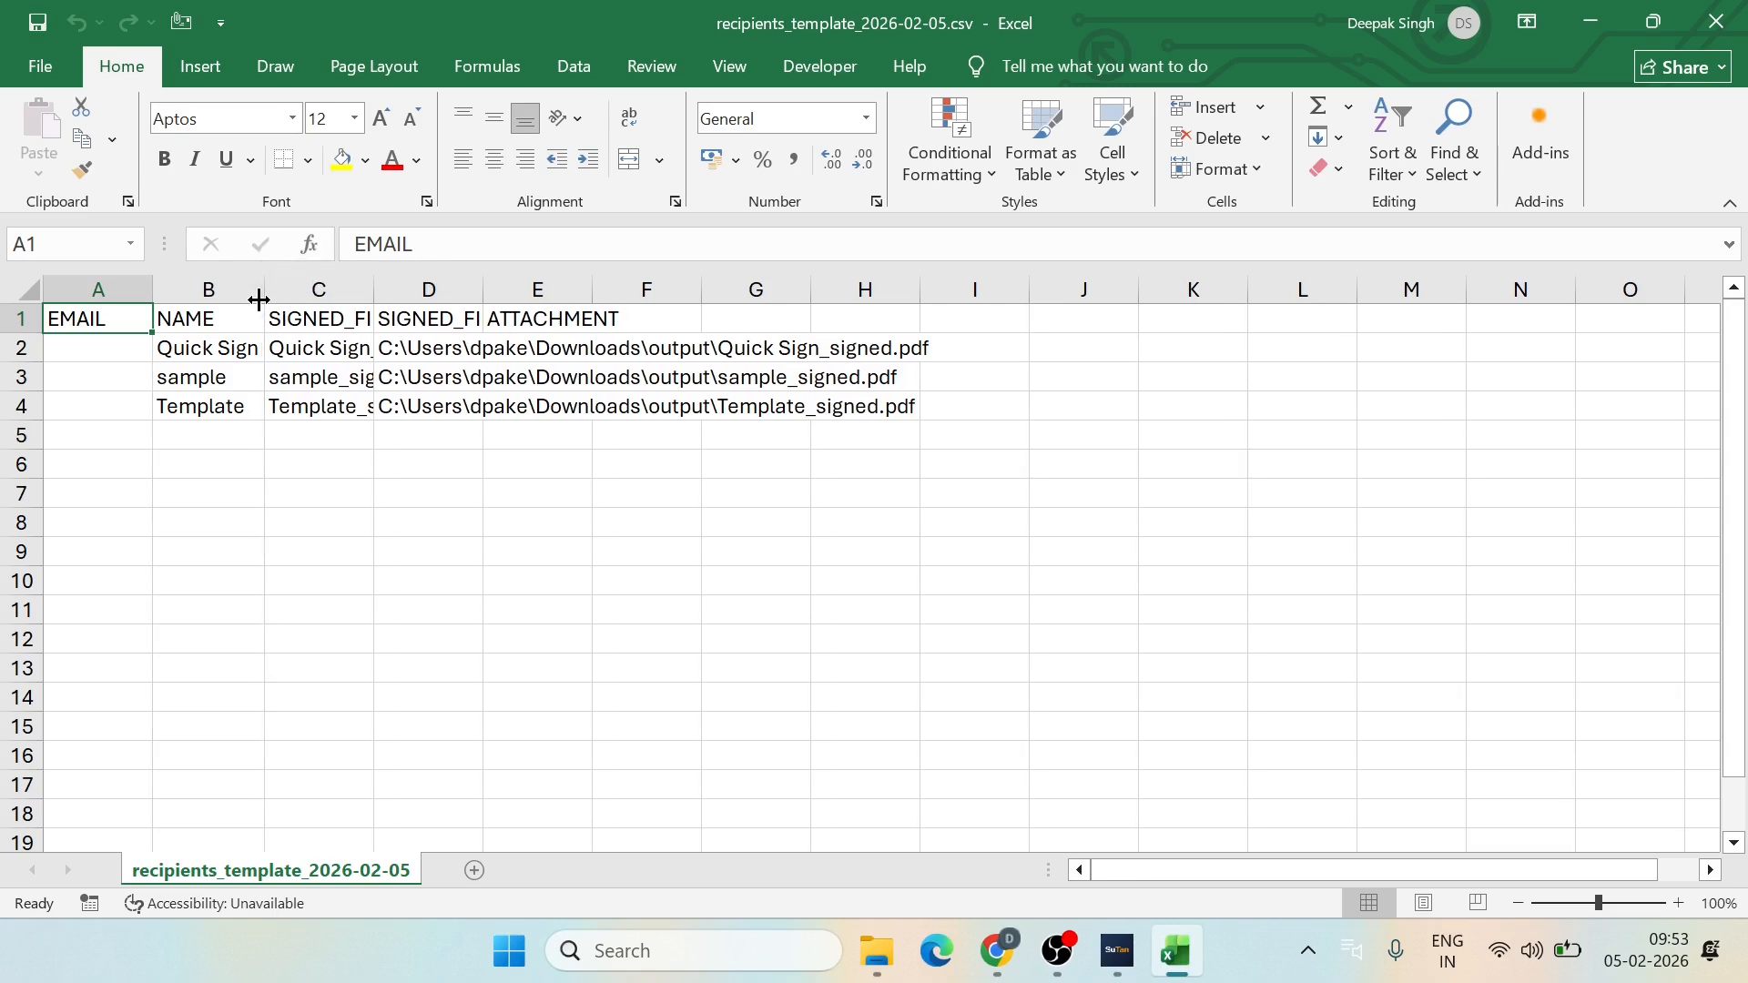
double_click(372, 289)
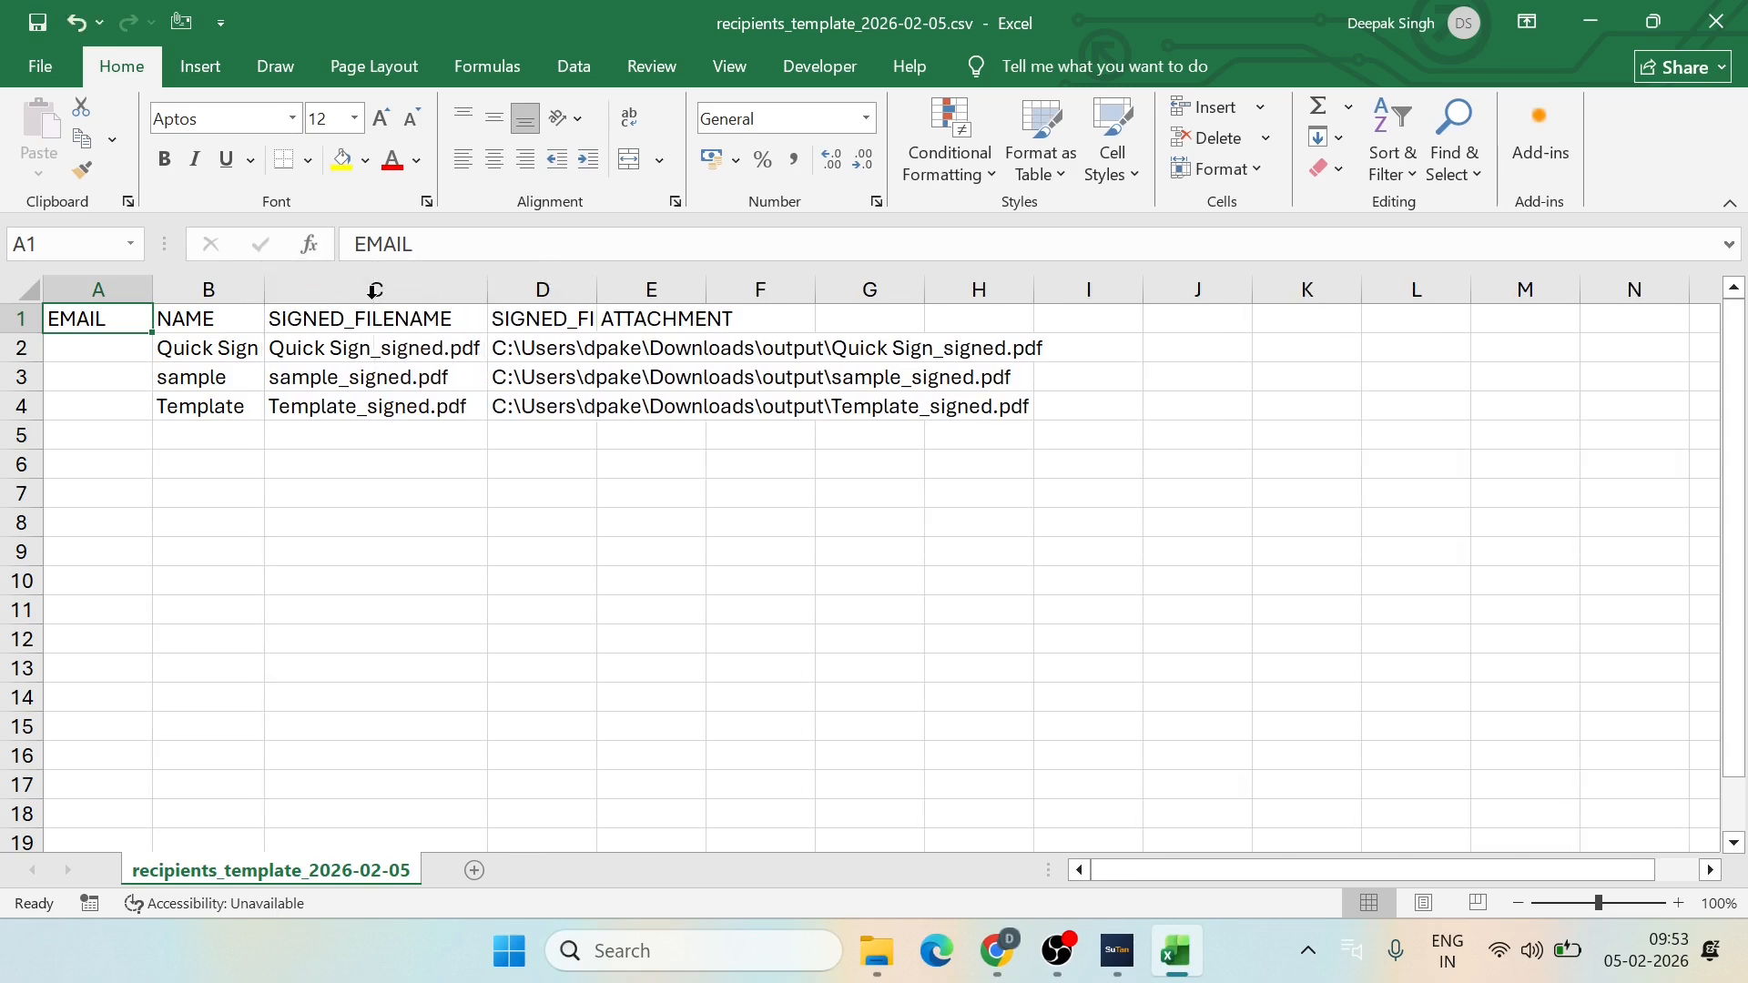
double_click(597, 290)
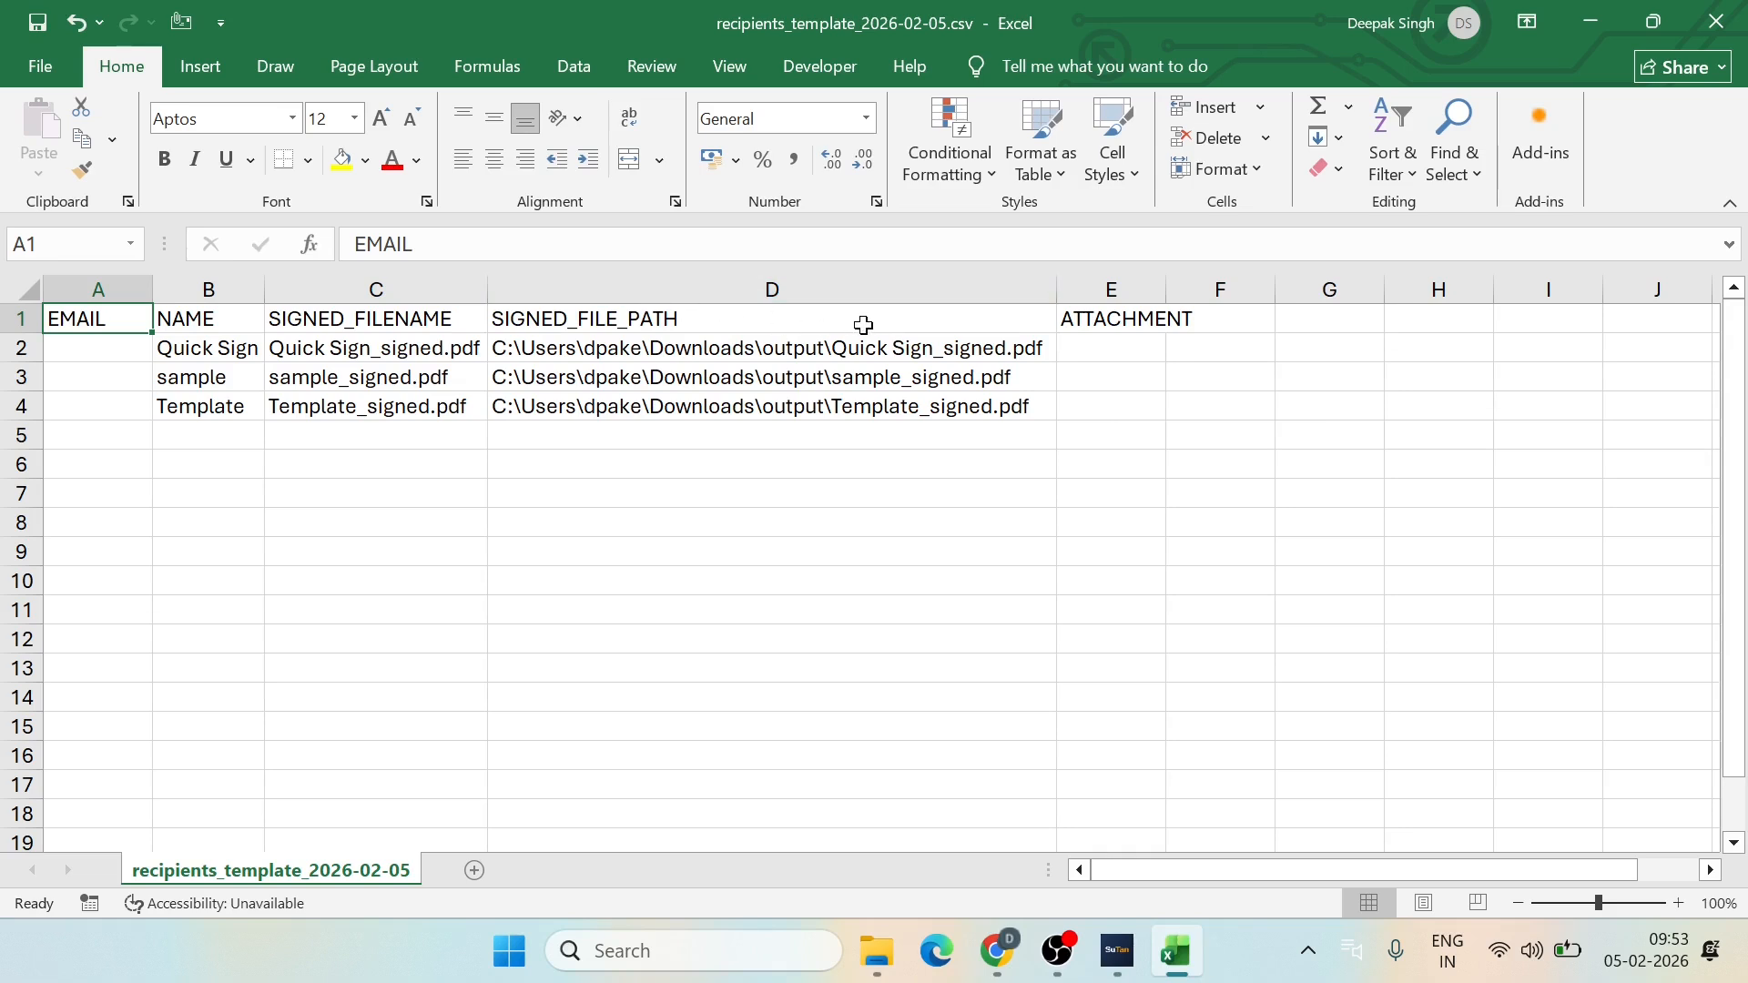
Step: Enter the recipients' e-mail addresses in the EMAIL column from A2, autofit column A, and close saving changes
left_click(95, 351)
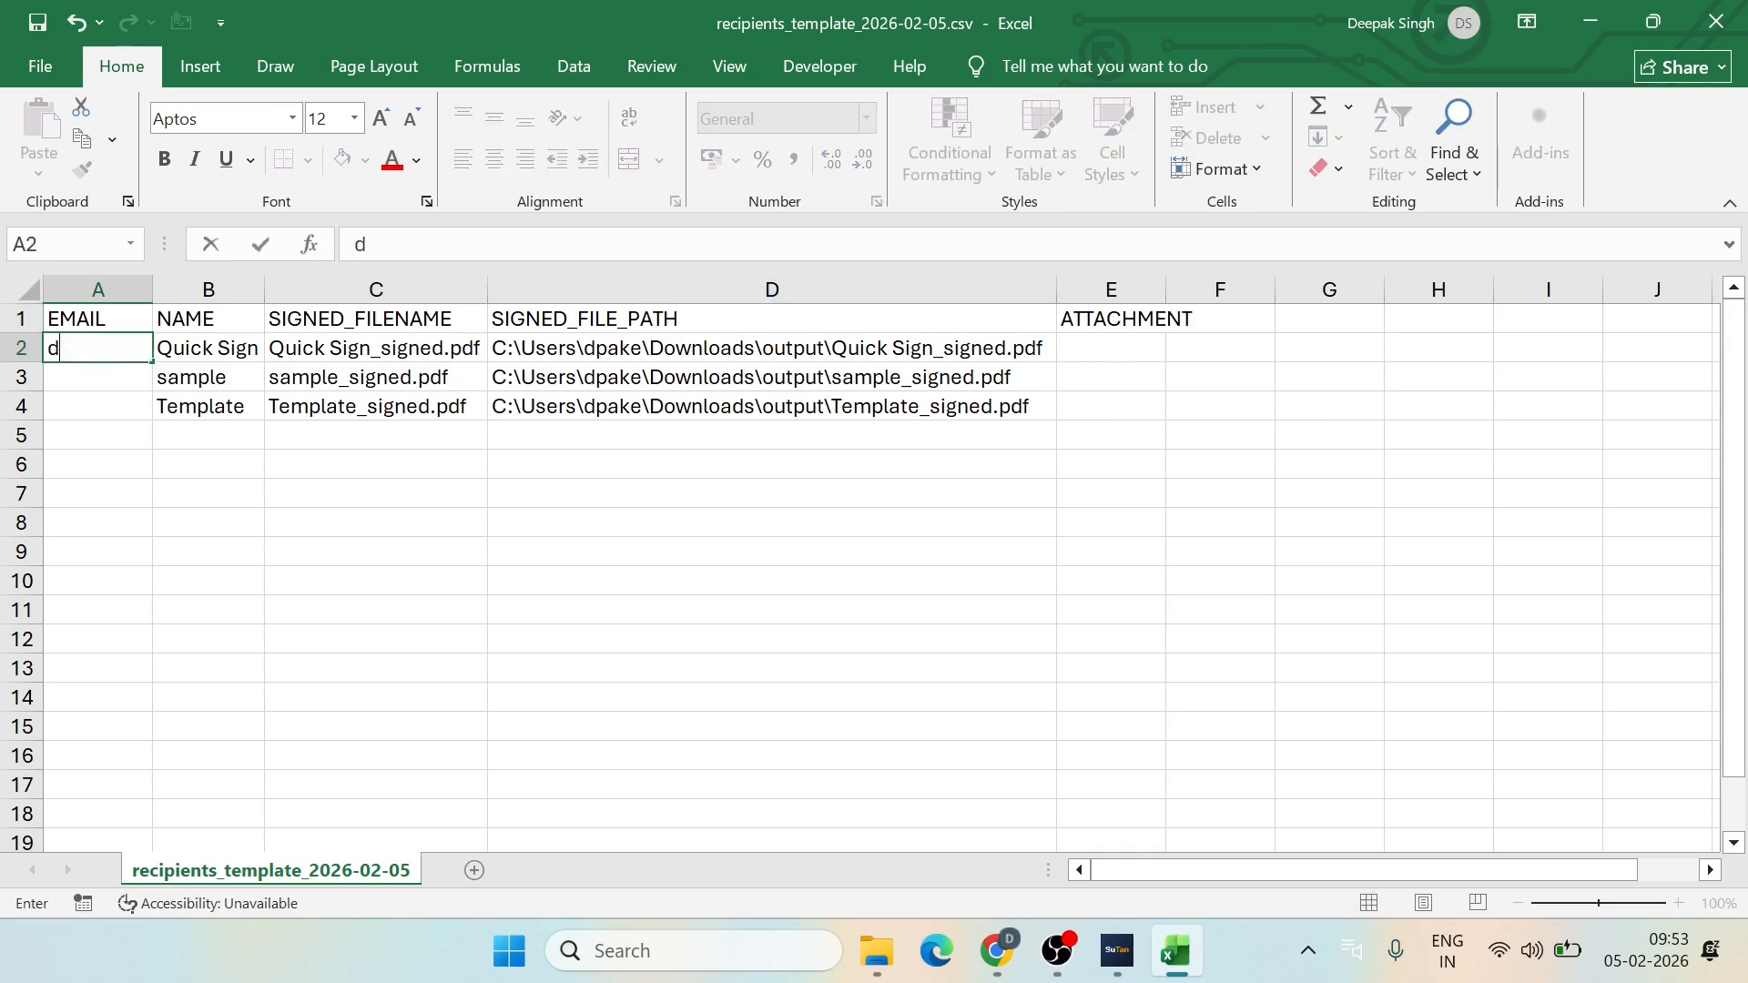
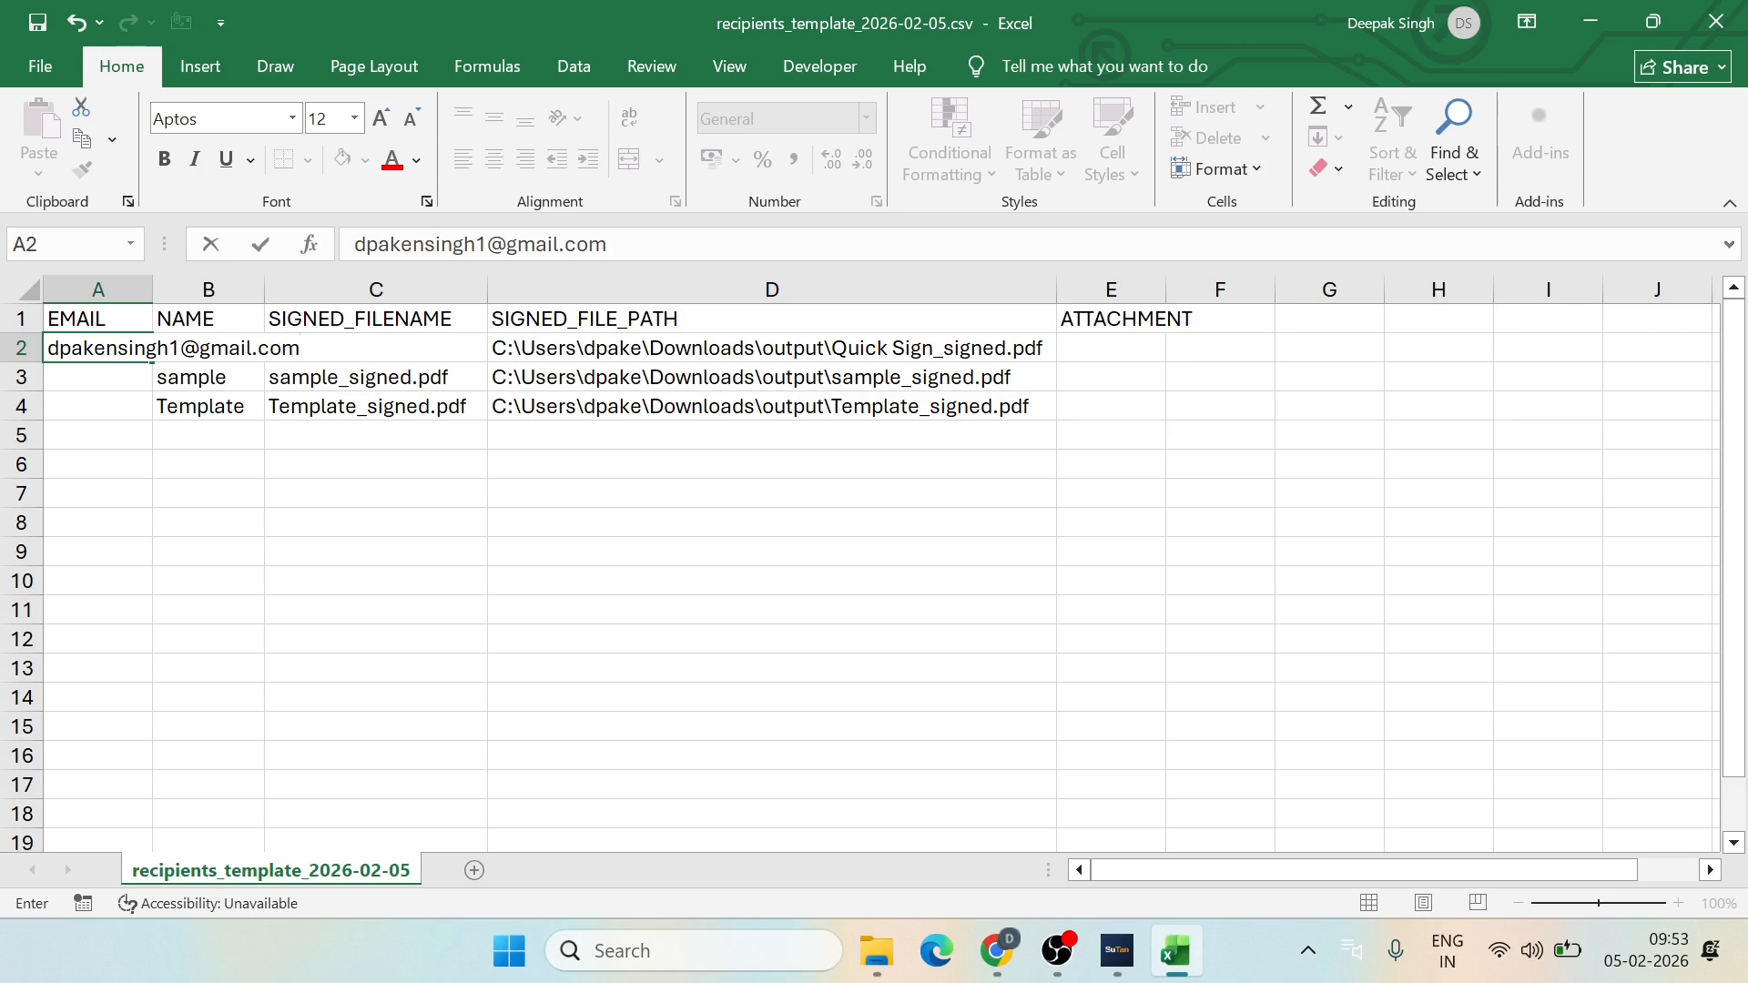
key("Return")
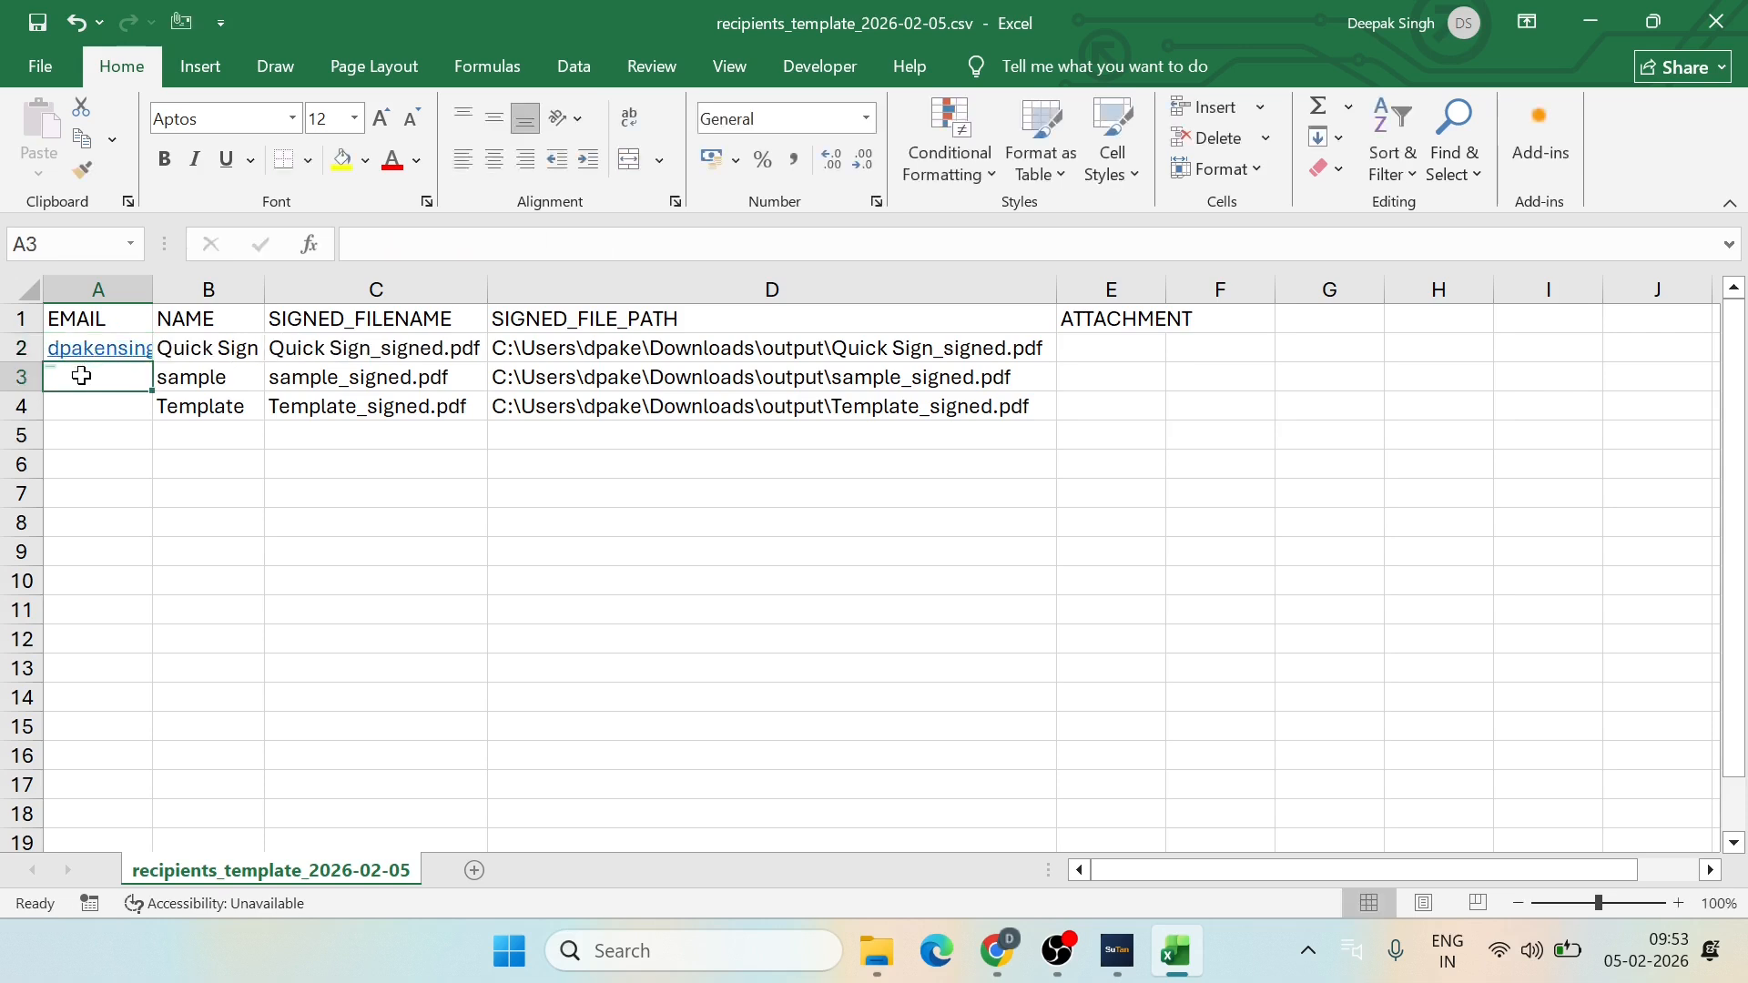
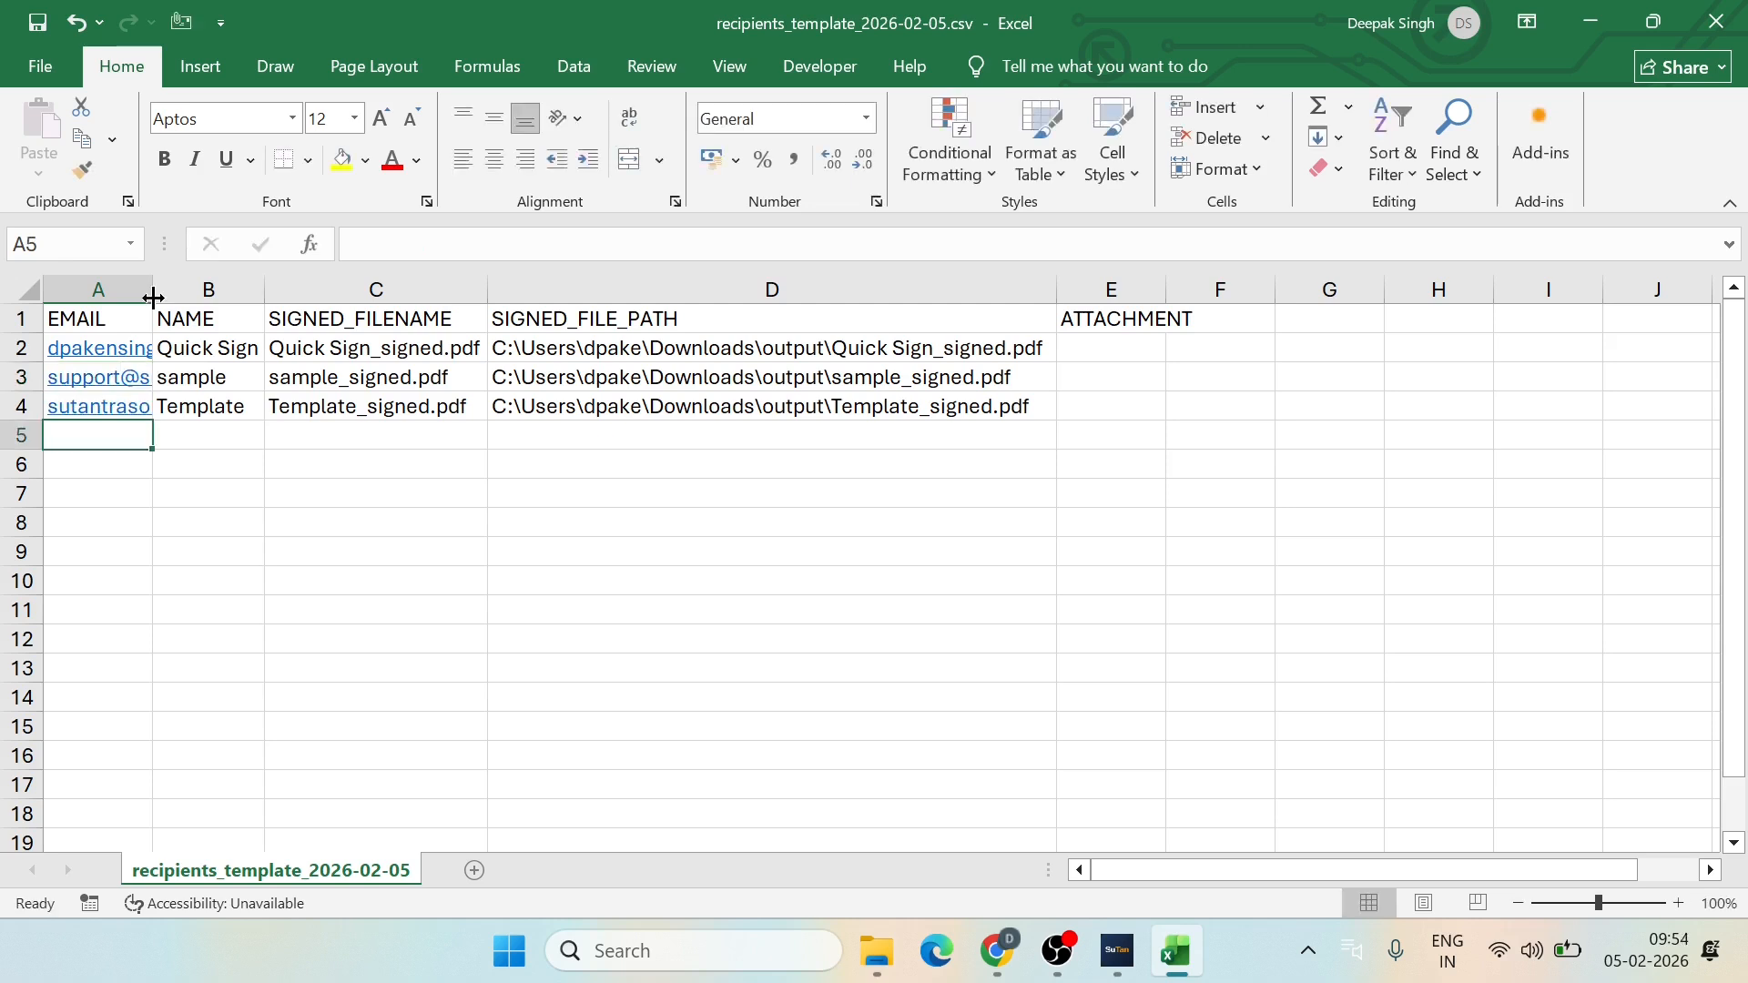
double_click(153, 289)
left_click(440, 461)
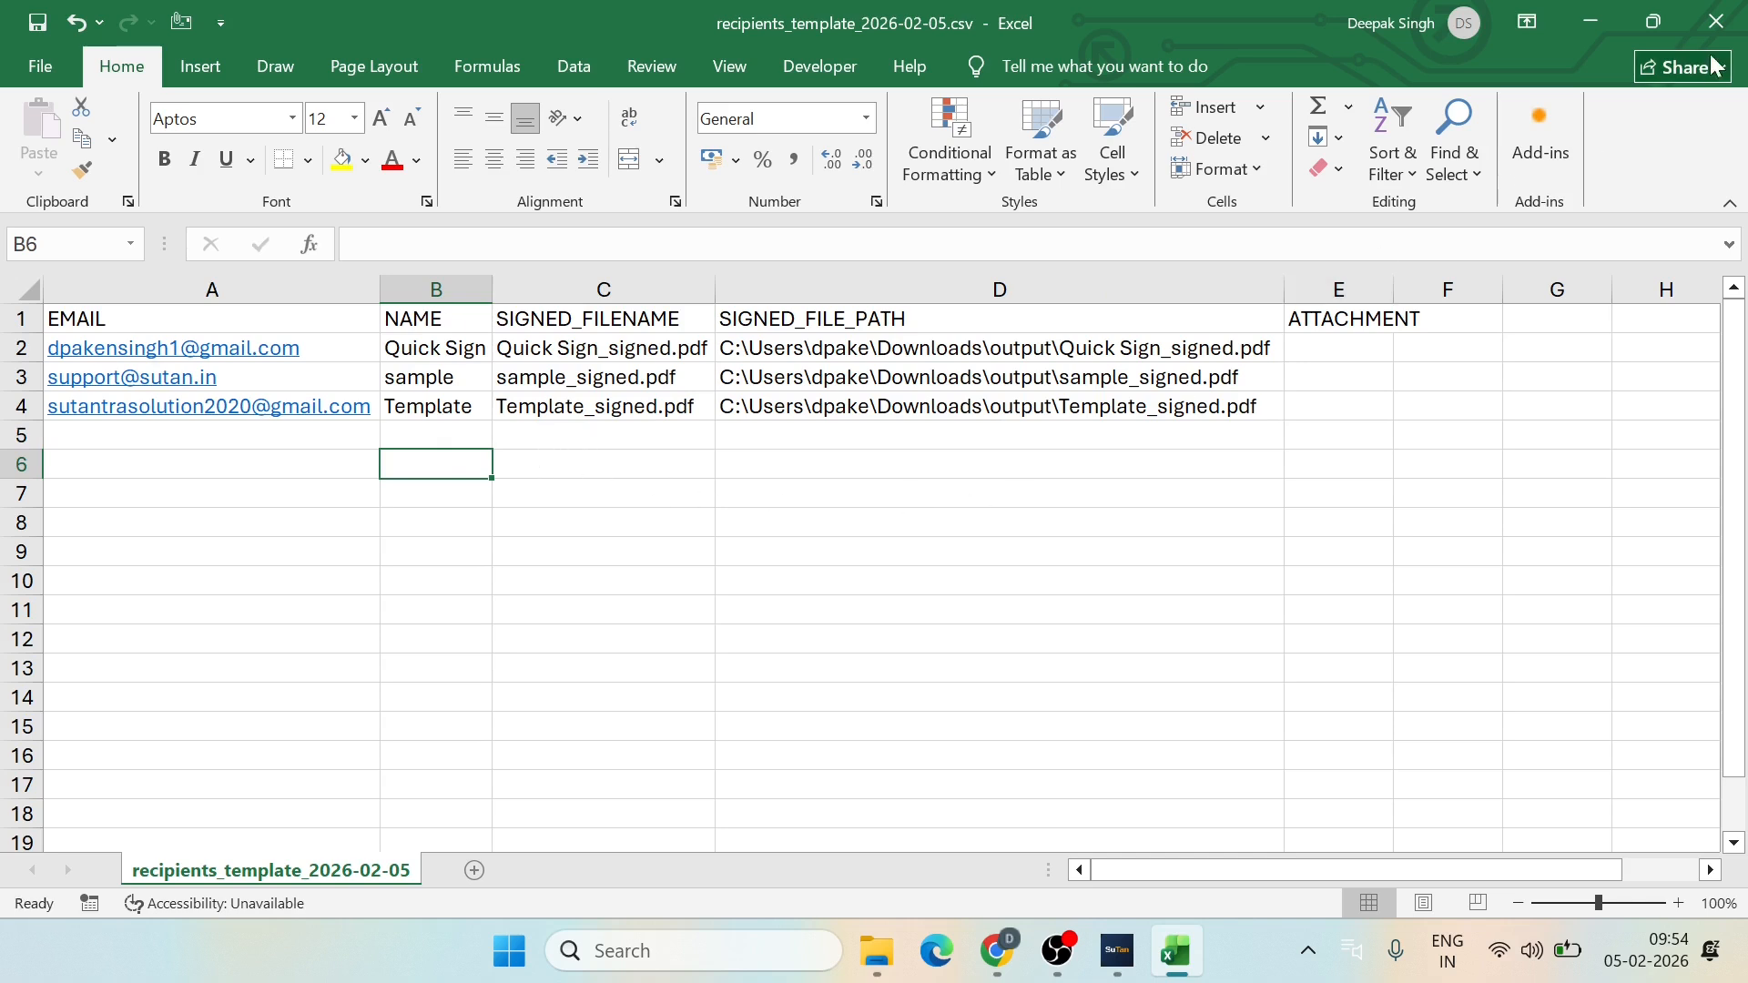
left_click(1715, 26)
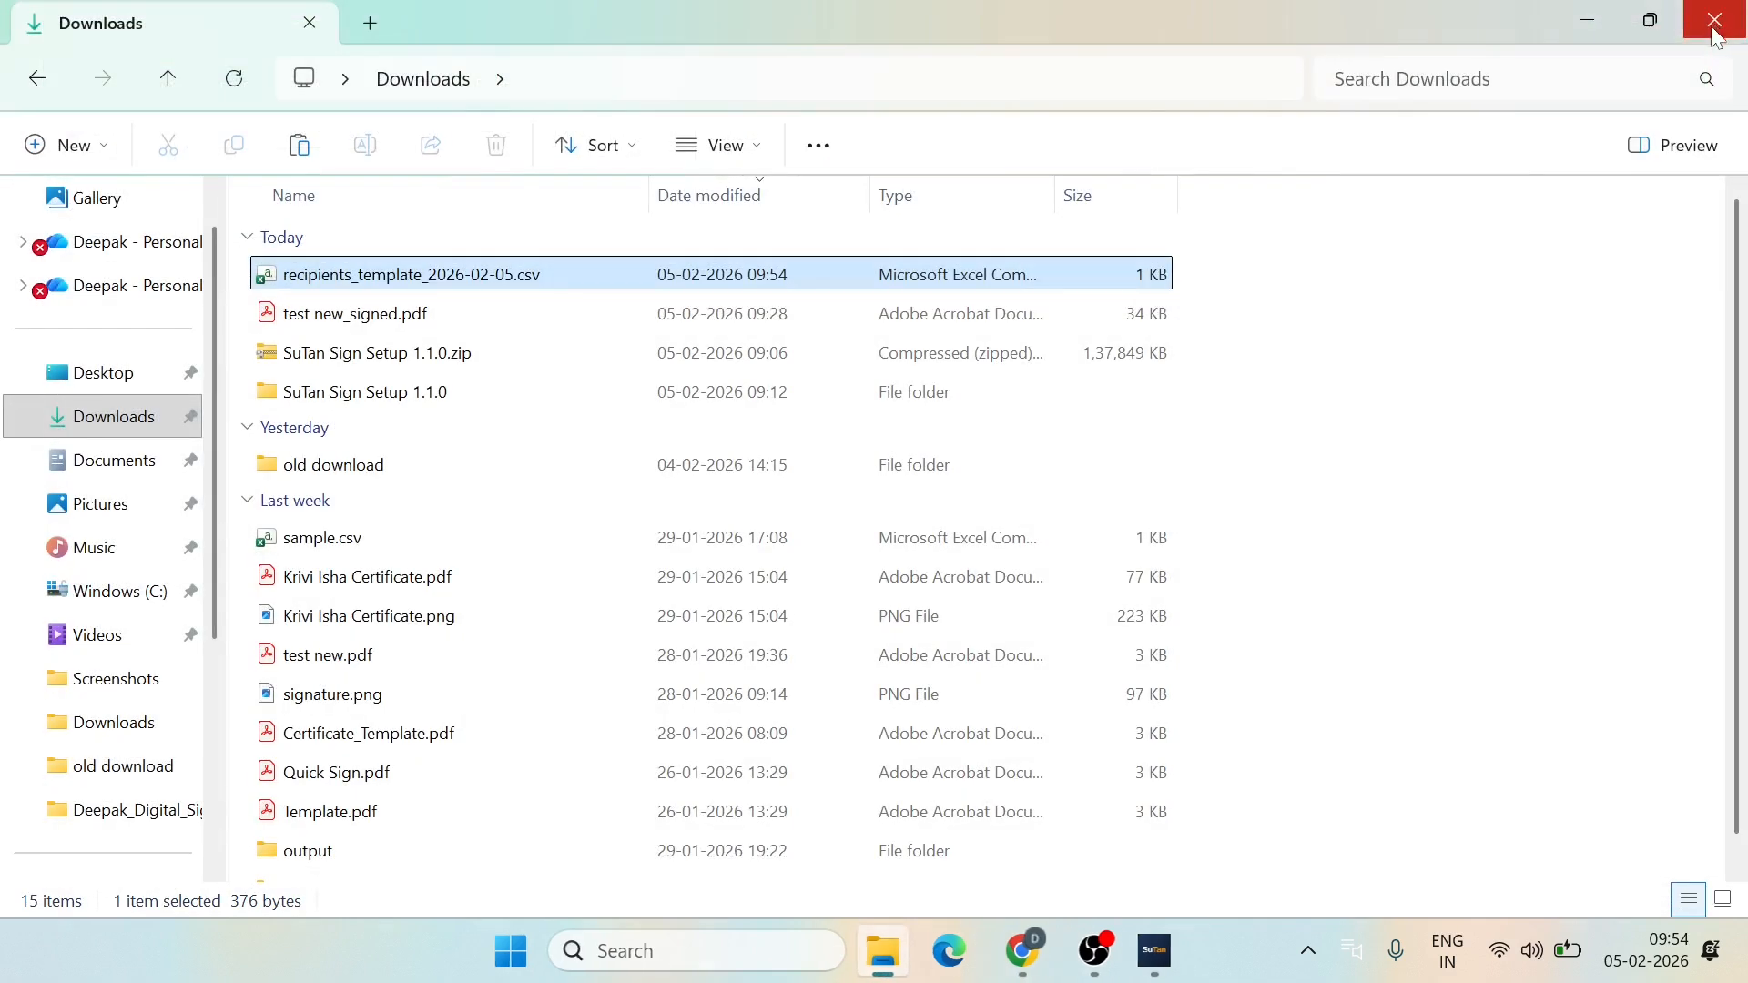
Step: Import recipients_template_2026-02-05.csv from Downloads so three recipients match their signed PDFs
left_click(1180, 969)
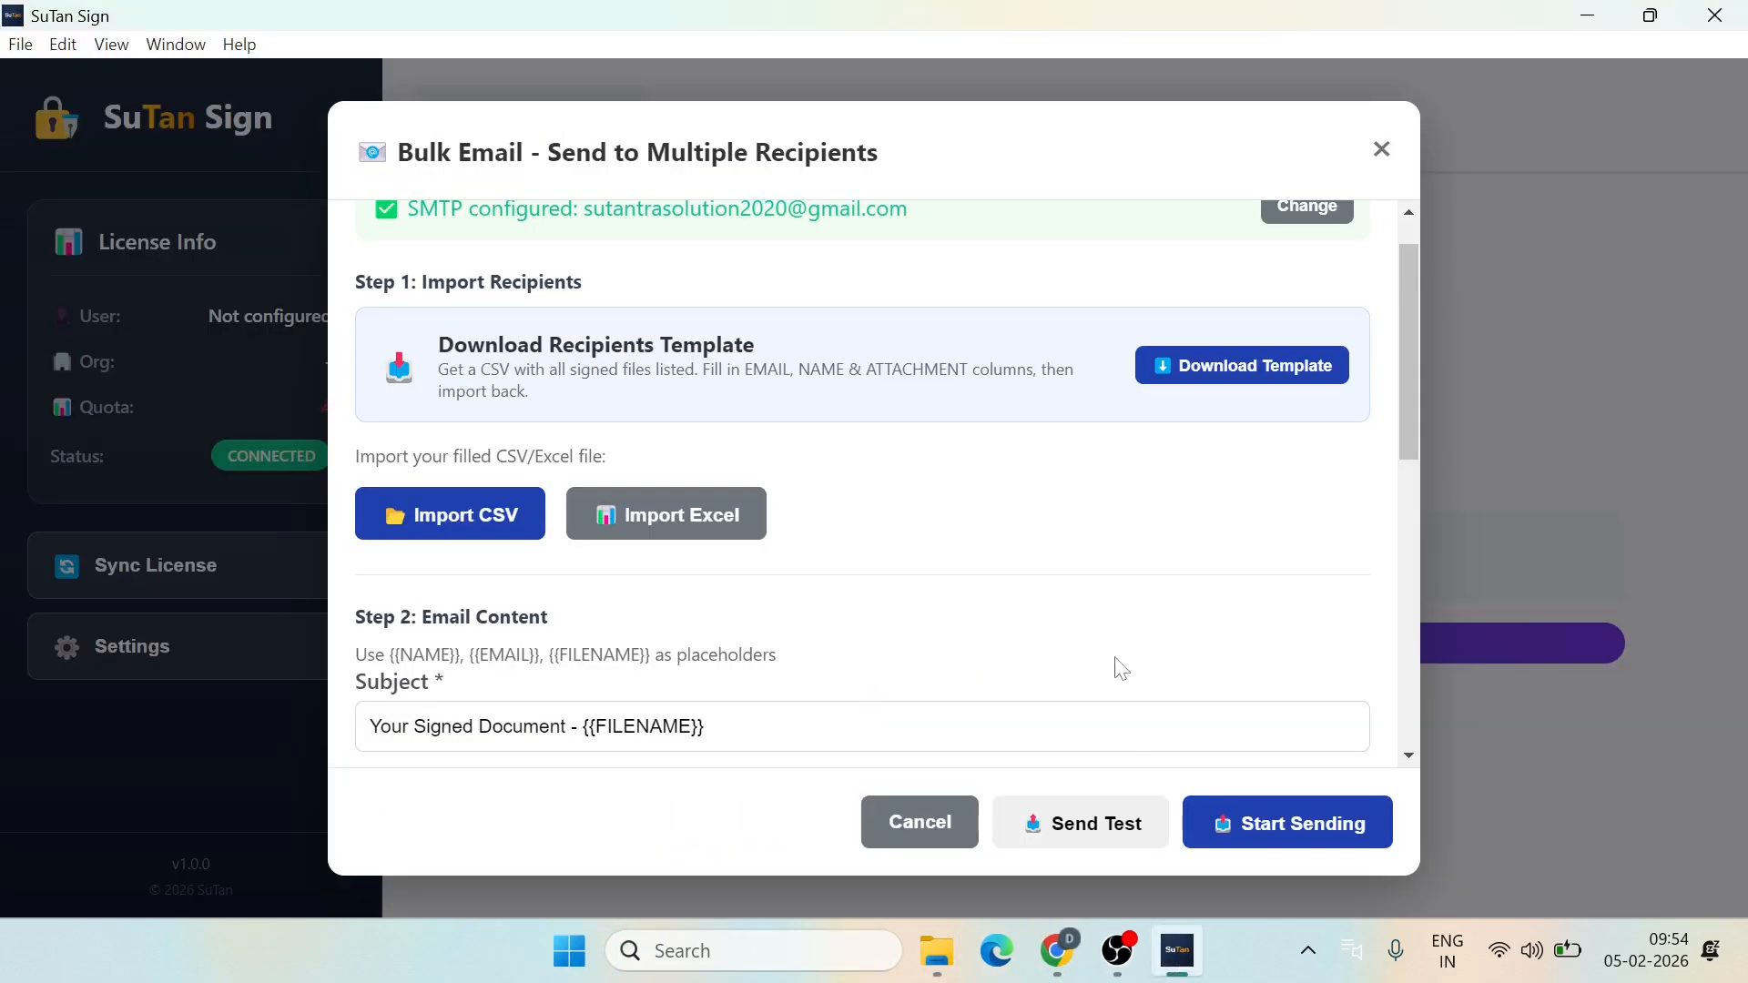
left_click(453, 519)
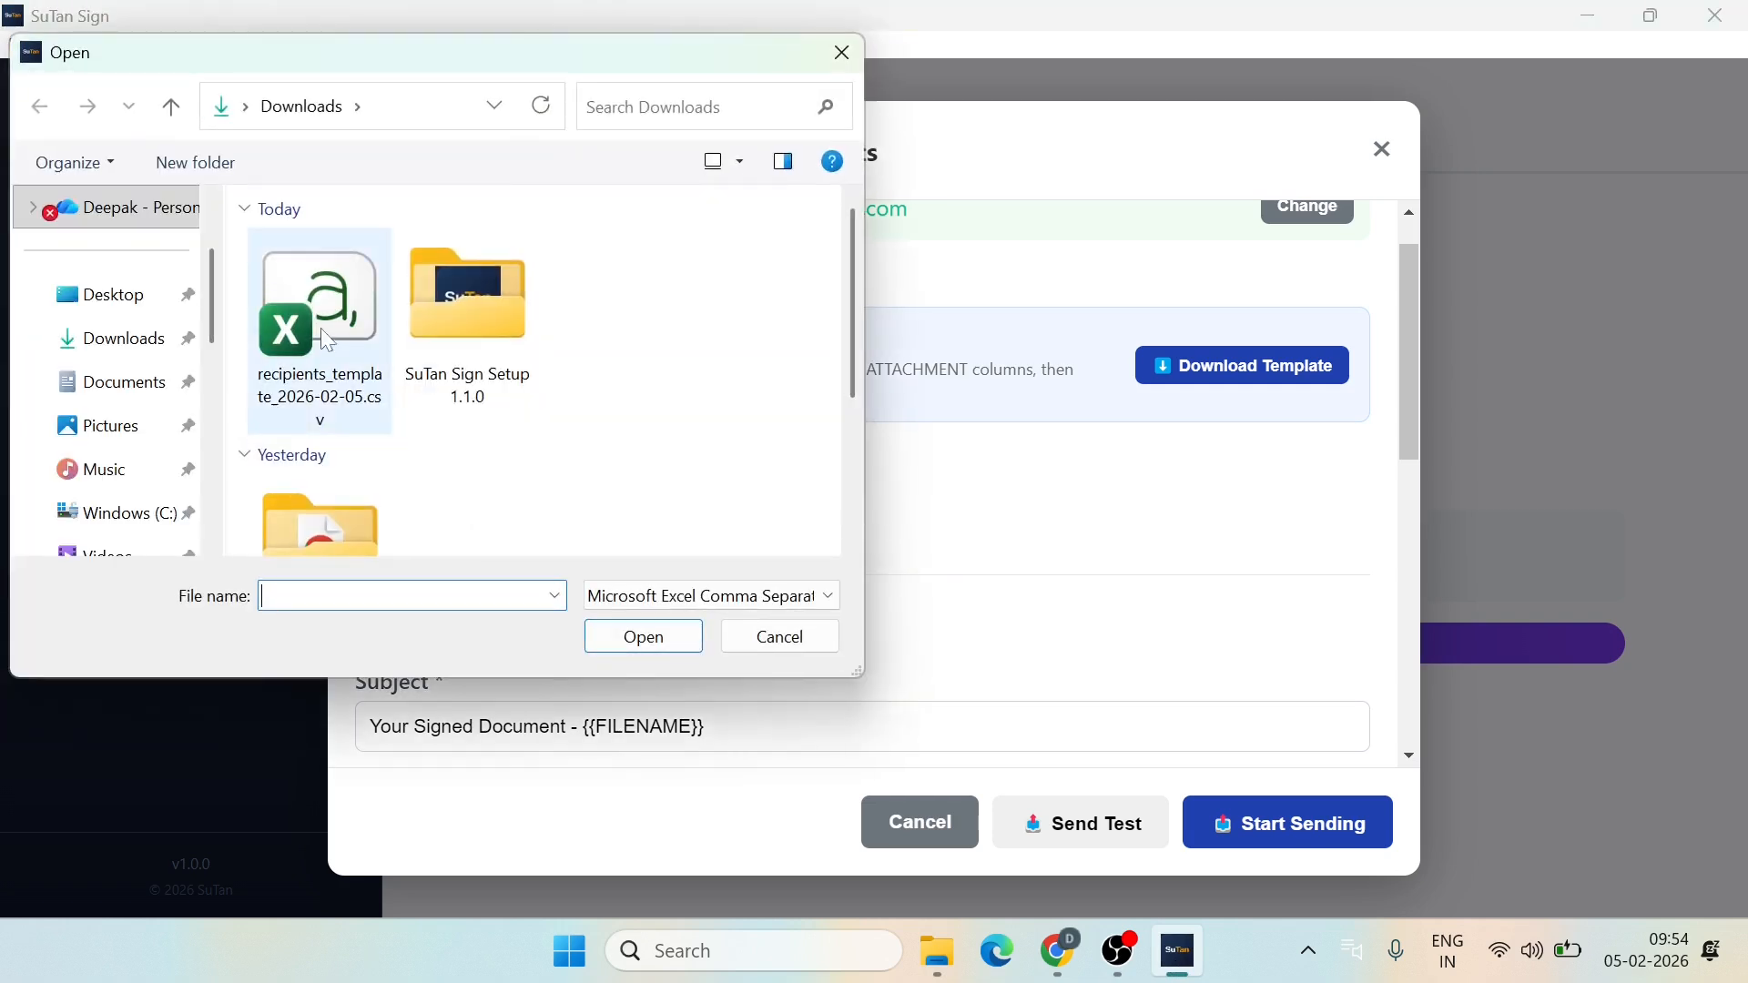
left_click(330, 341)
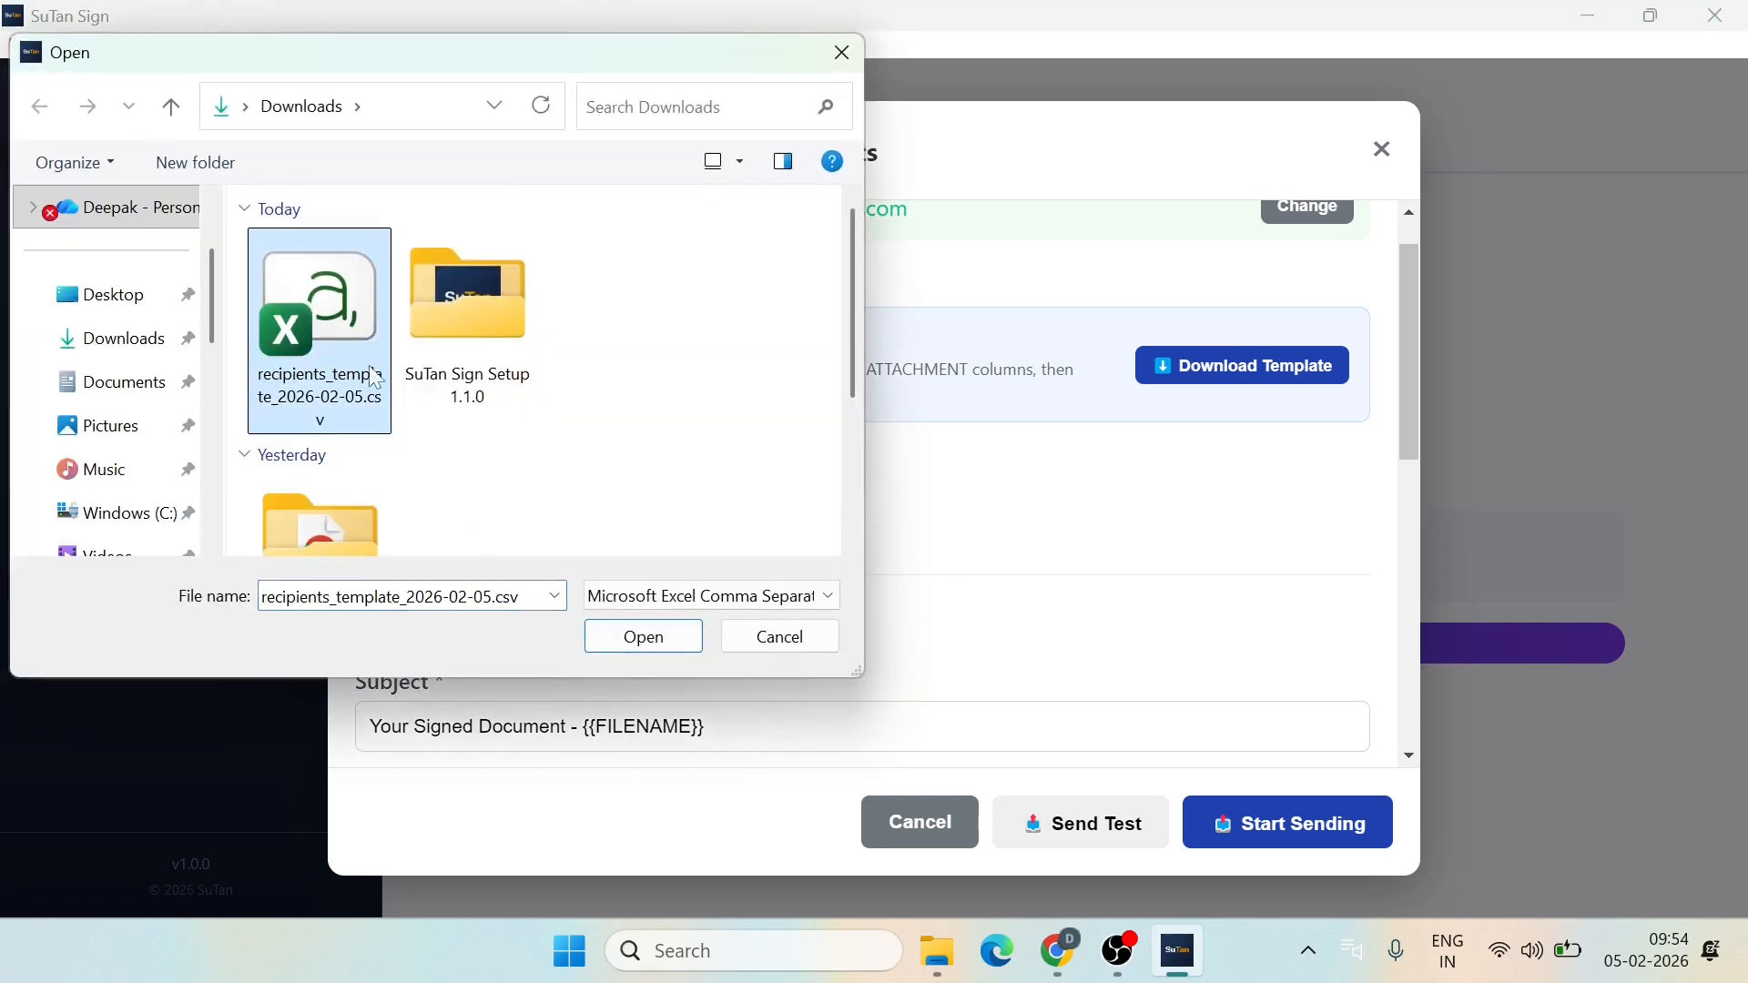
left_click(645, 638)
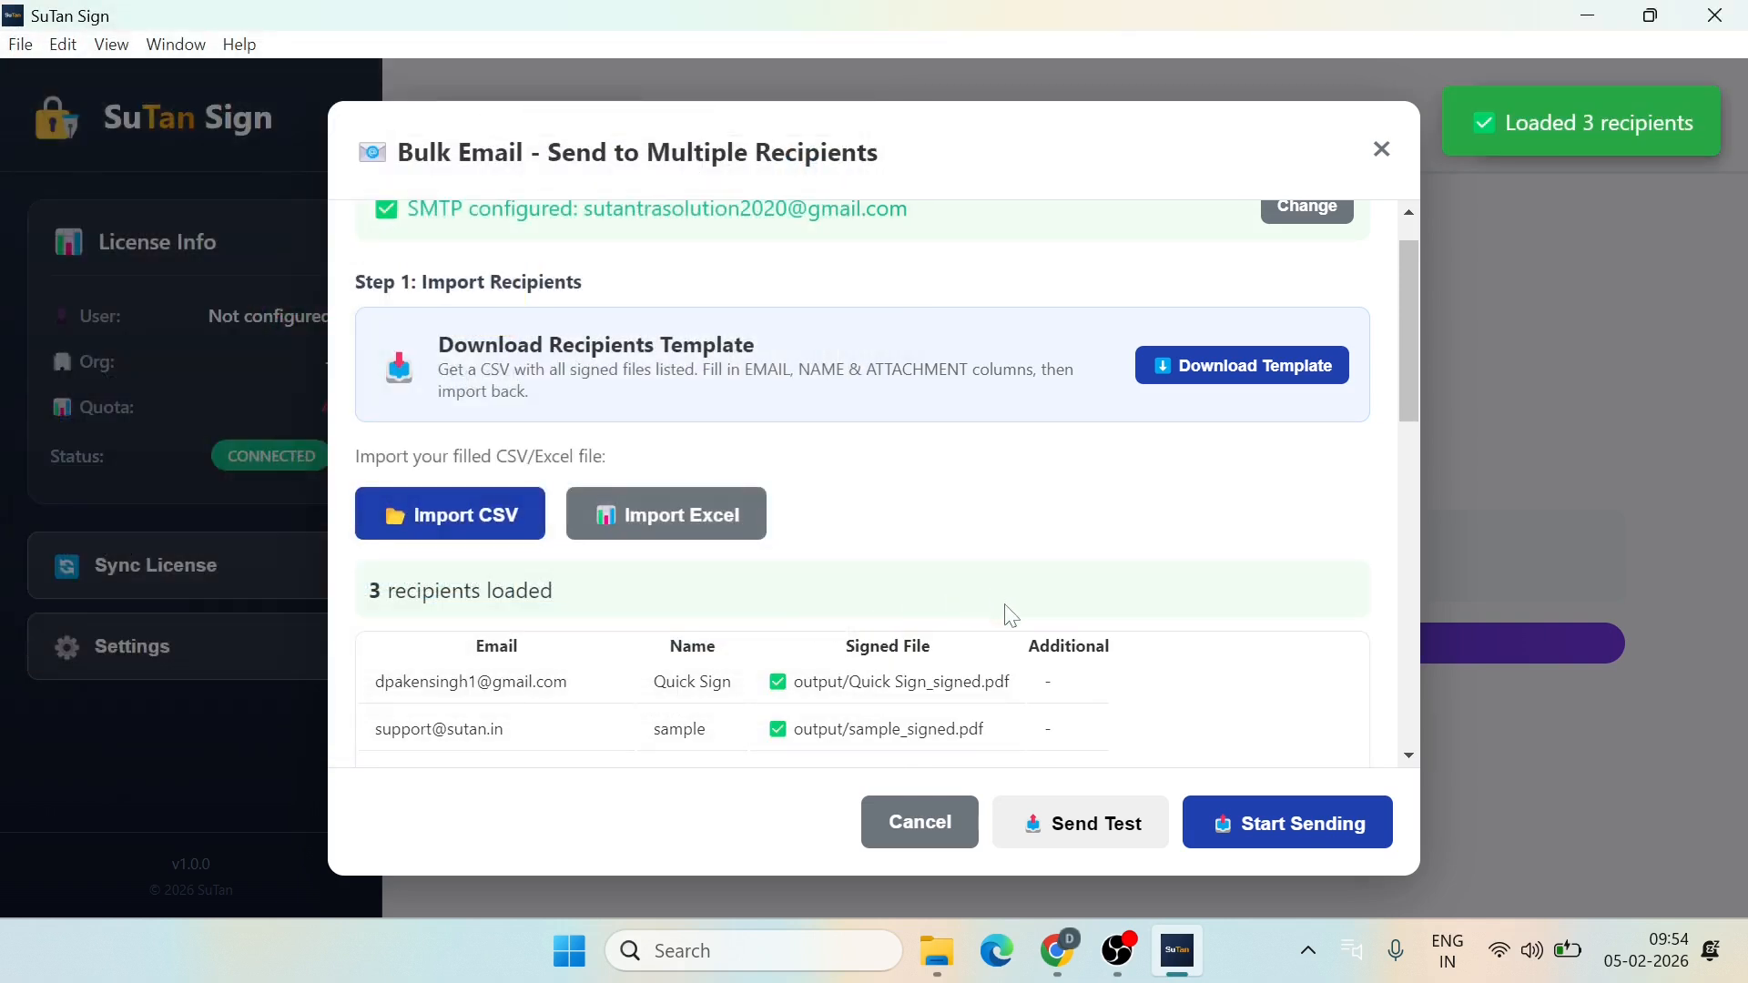
scroll(1010, 615, "down", 4)
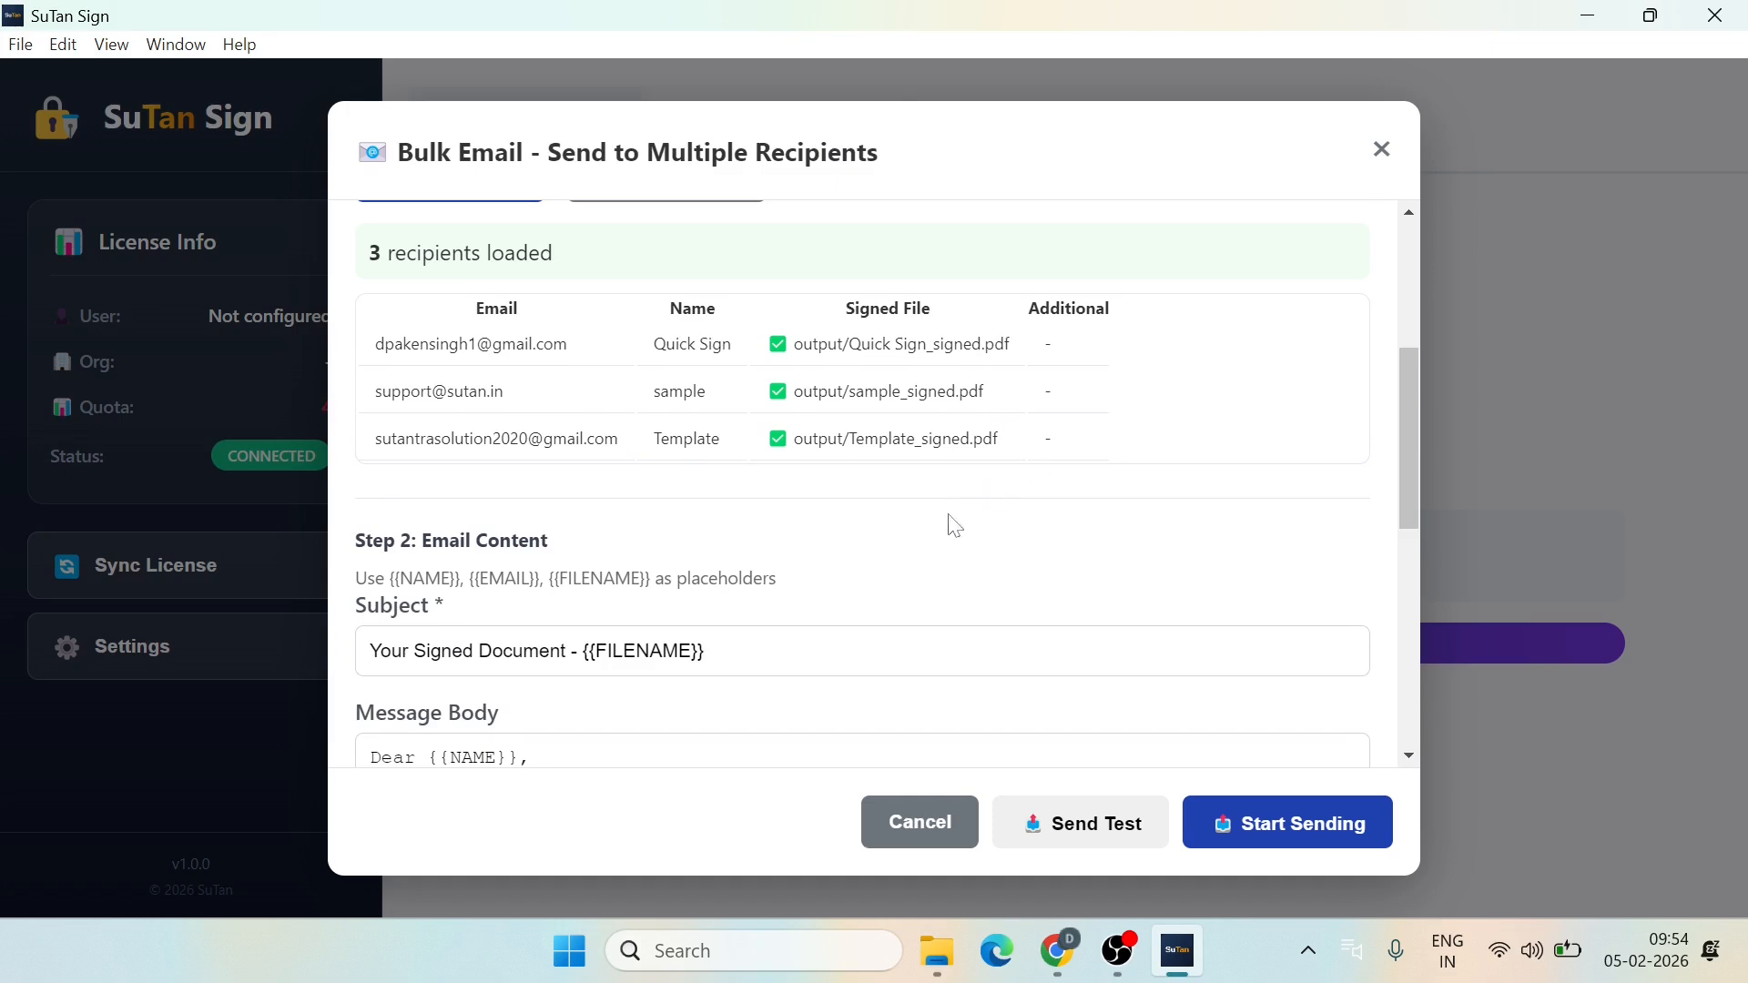
scroll(953, 526, "down", 4)
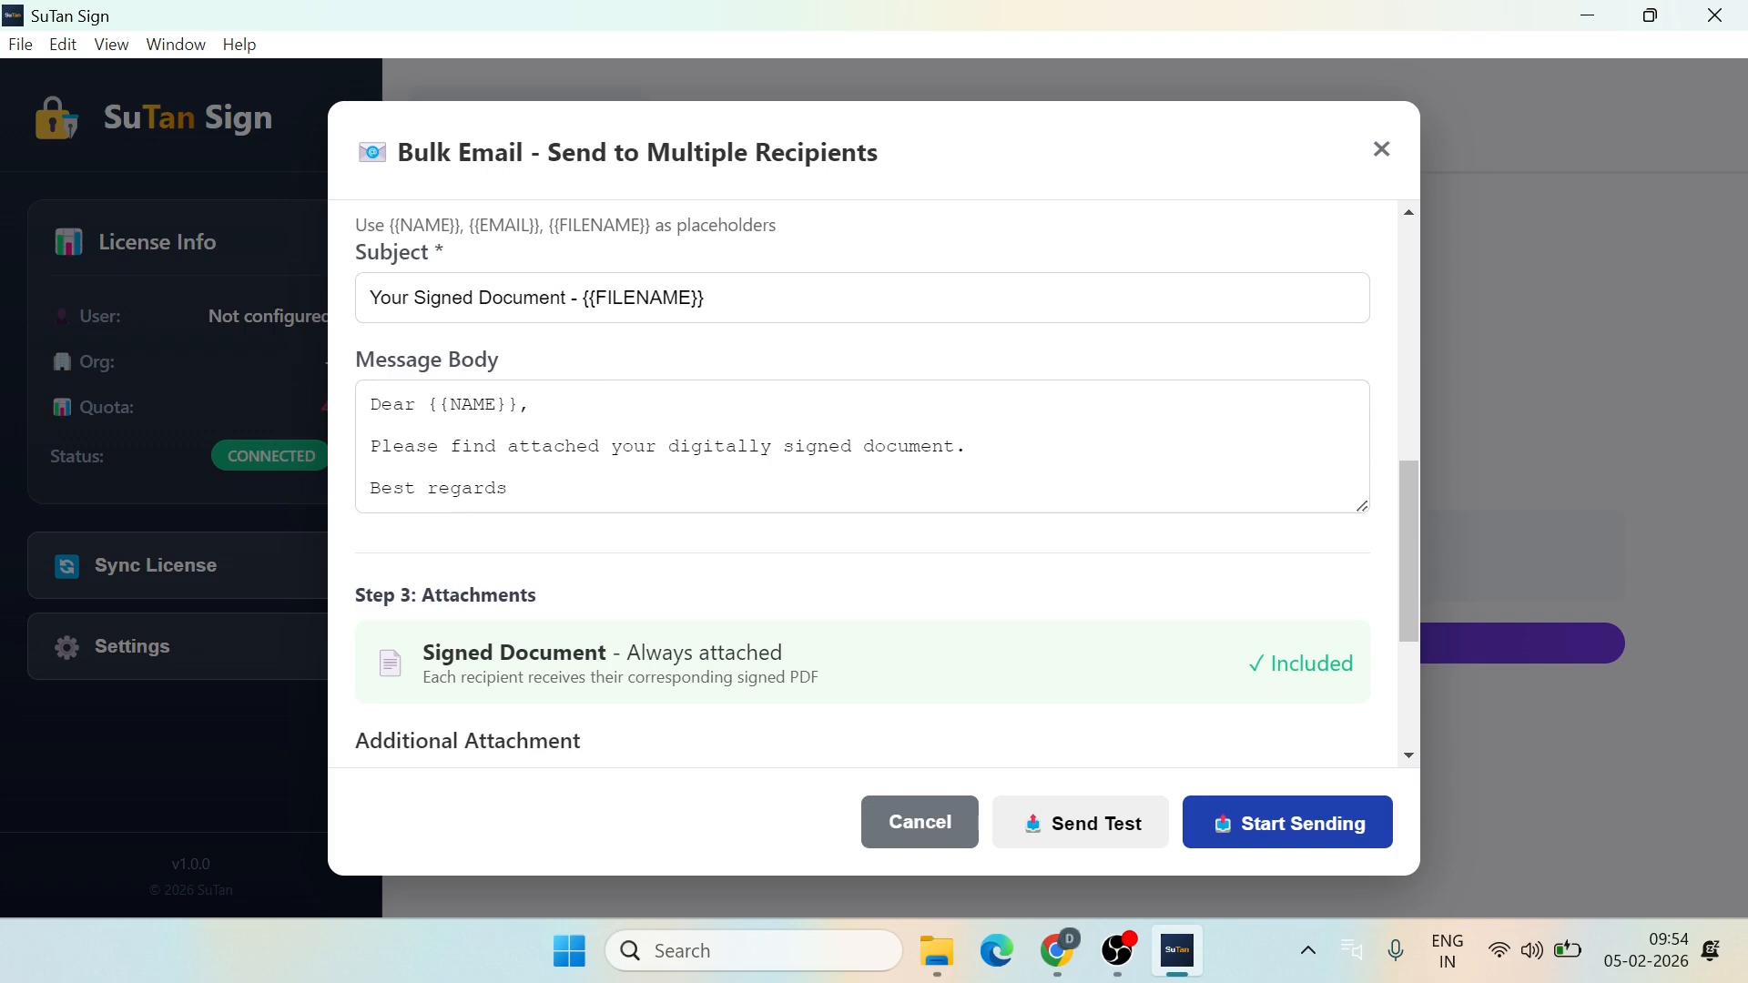
scroll(862, 482, "down", 2)
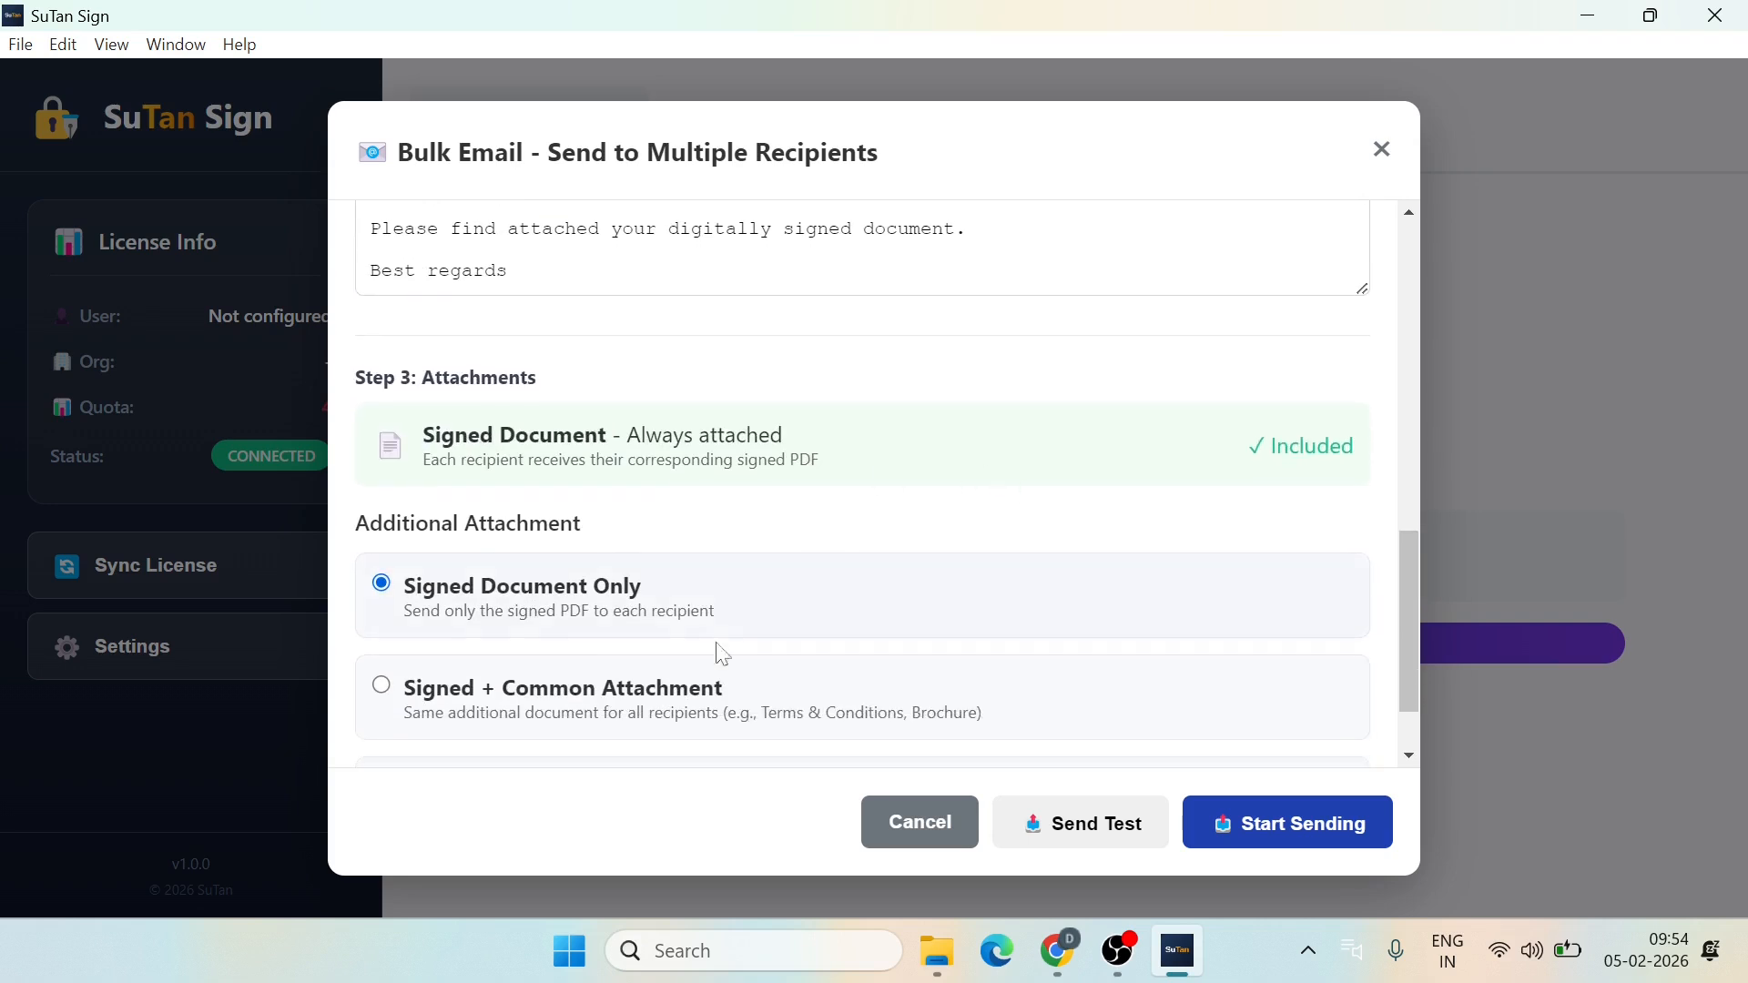
Step: Set attachments to Signed + Common Attachment, using the certificate PDF from Downloads as the shared file
scroll(897, 597, "down", 1)
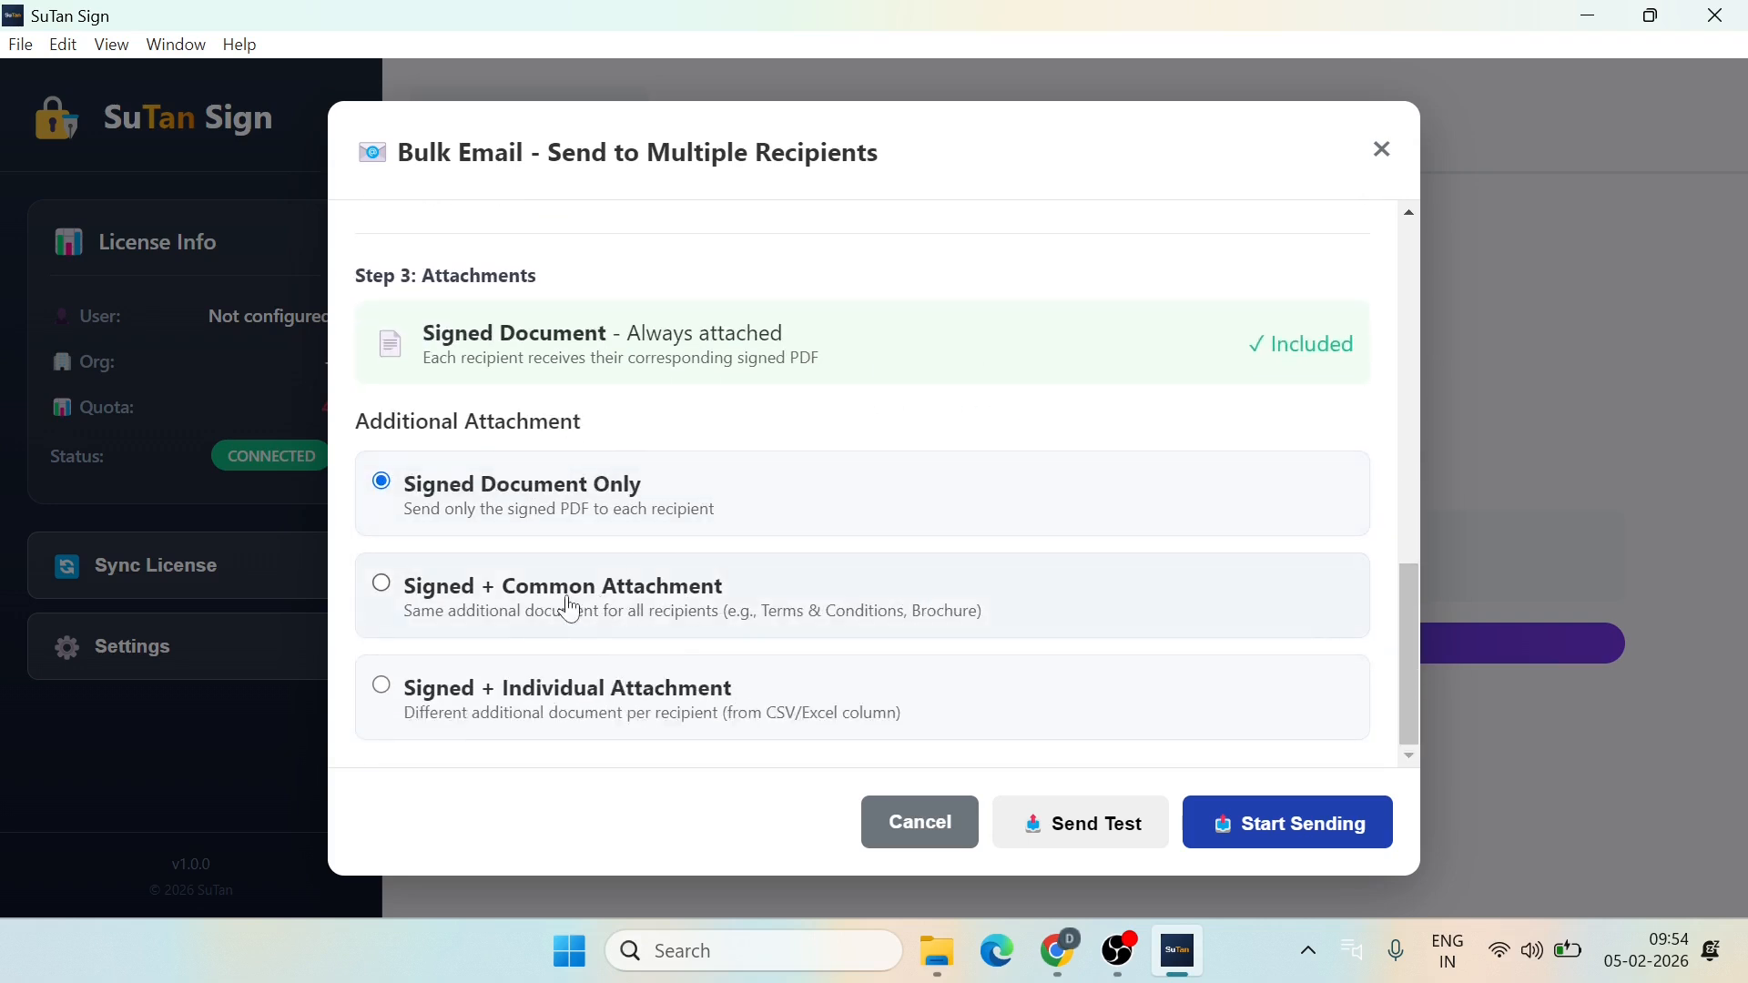
left_click(674, 608)
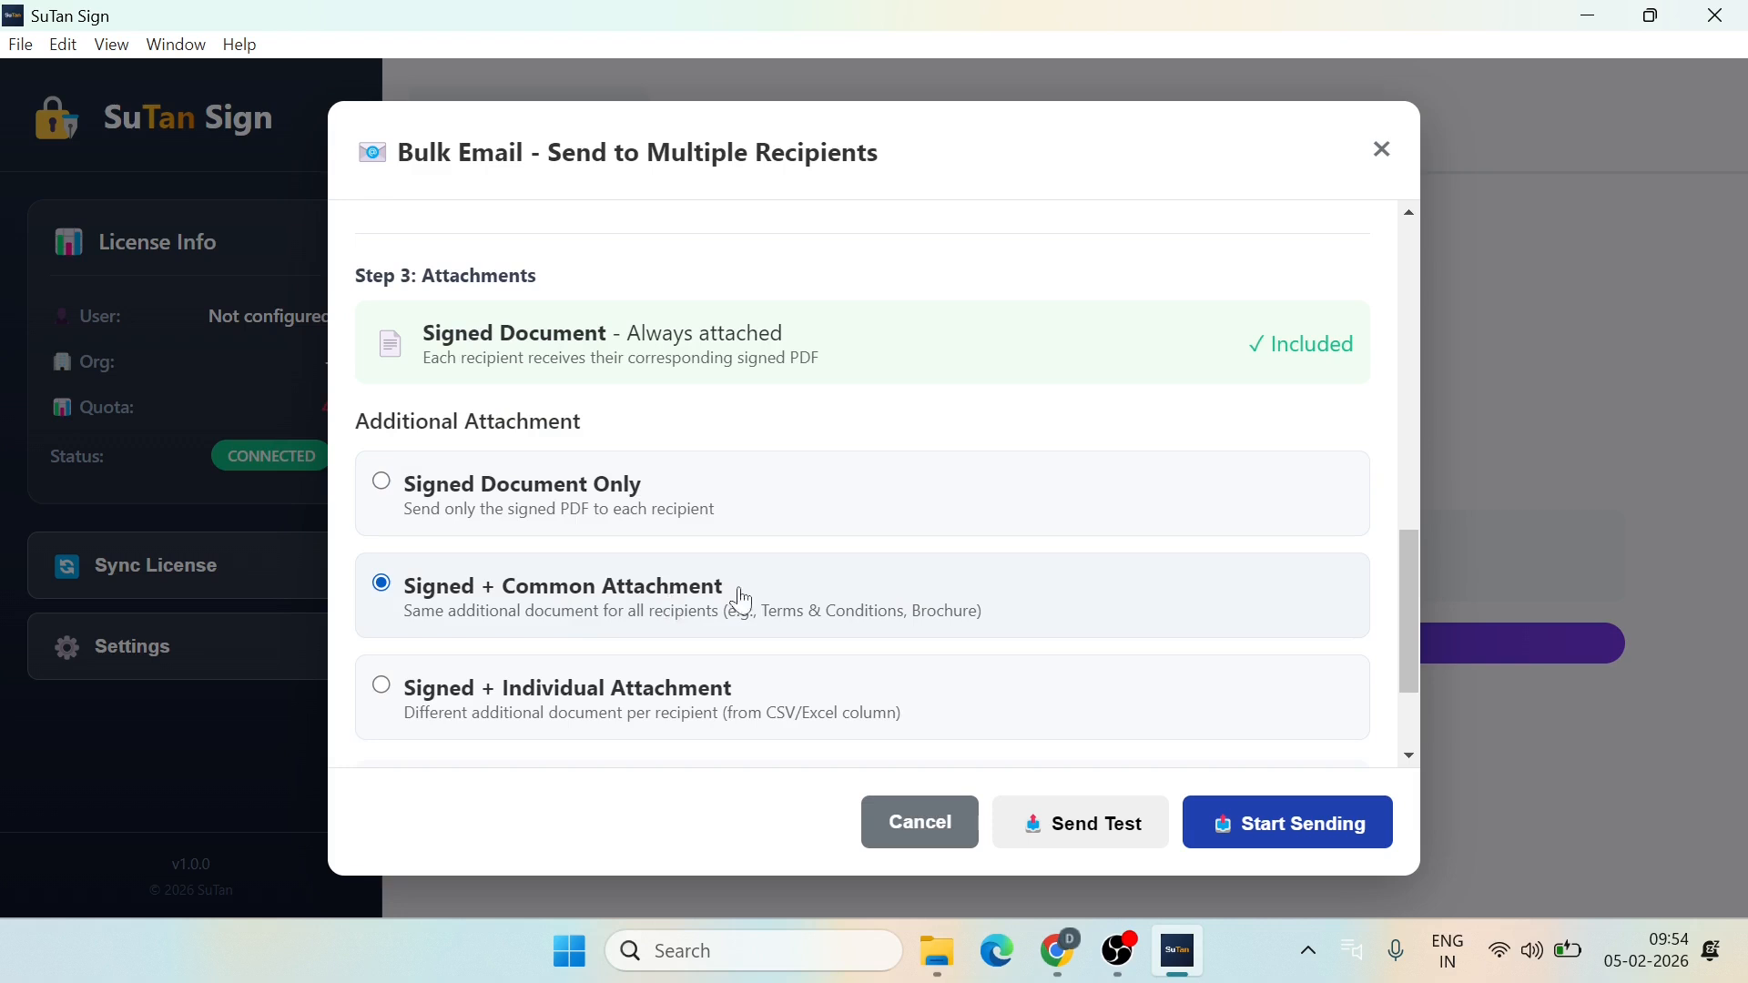
scroll(927, 590, "down", 2)
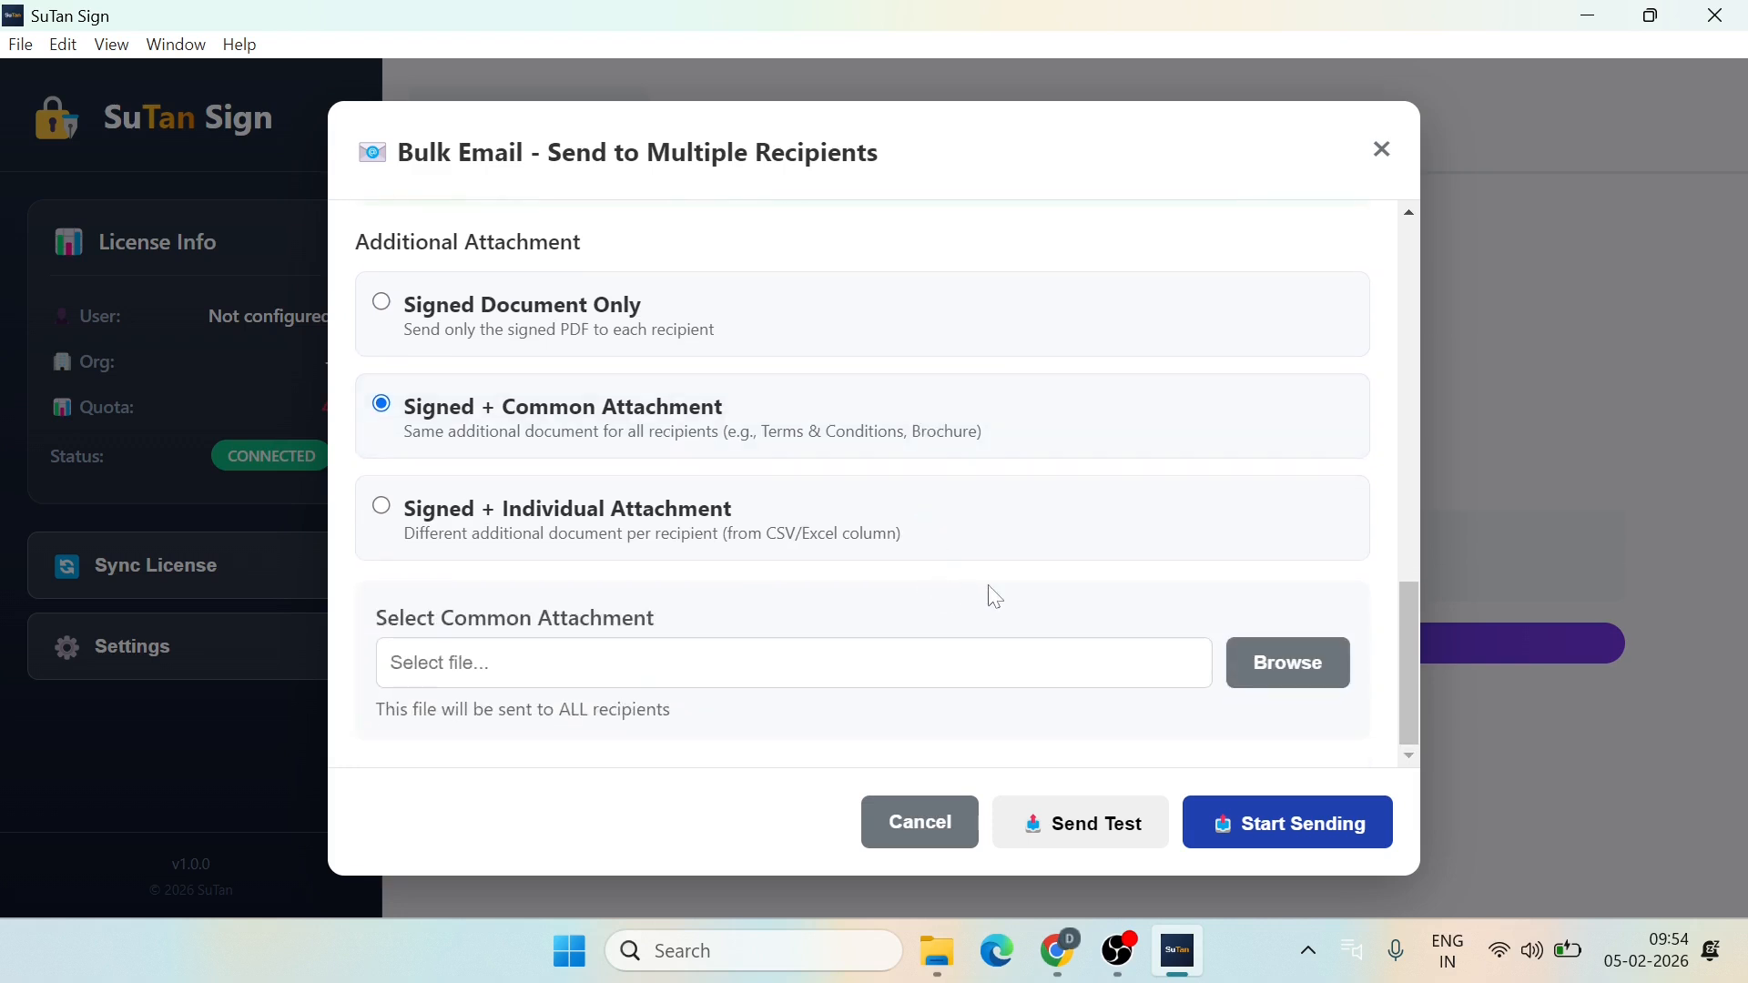
left_click(1296, 680)
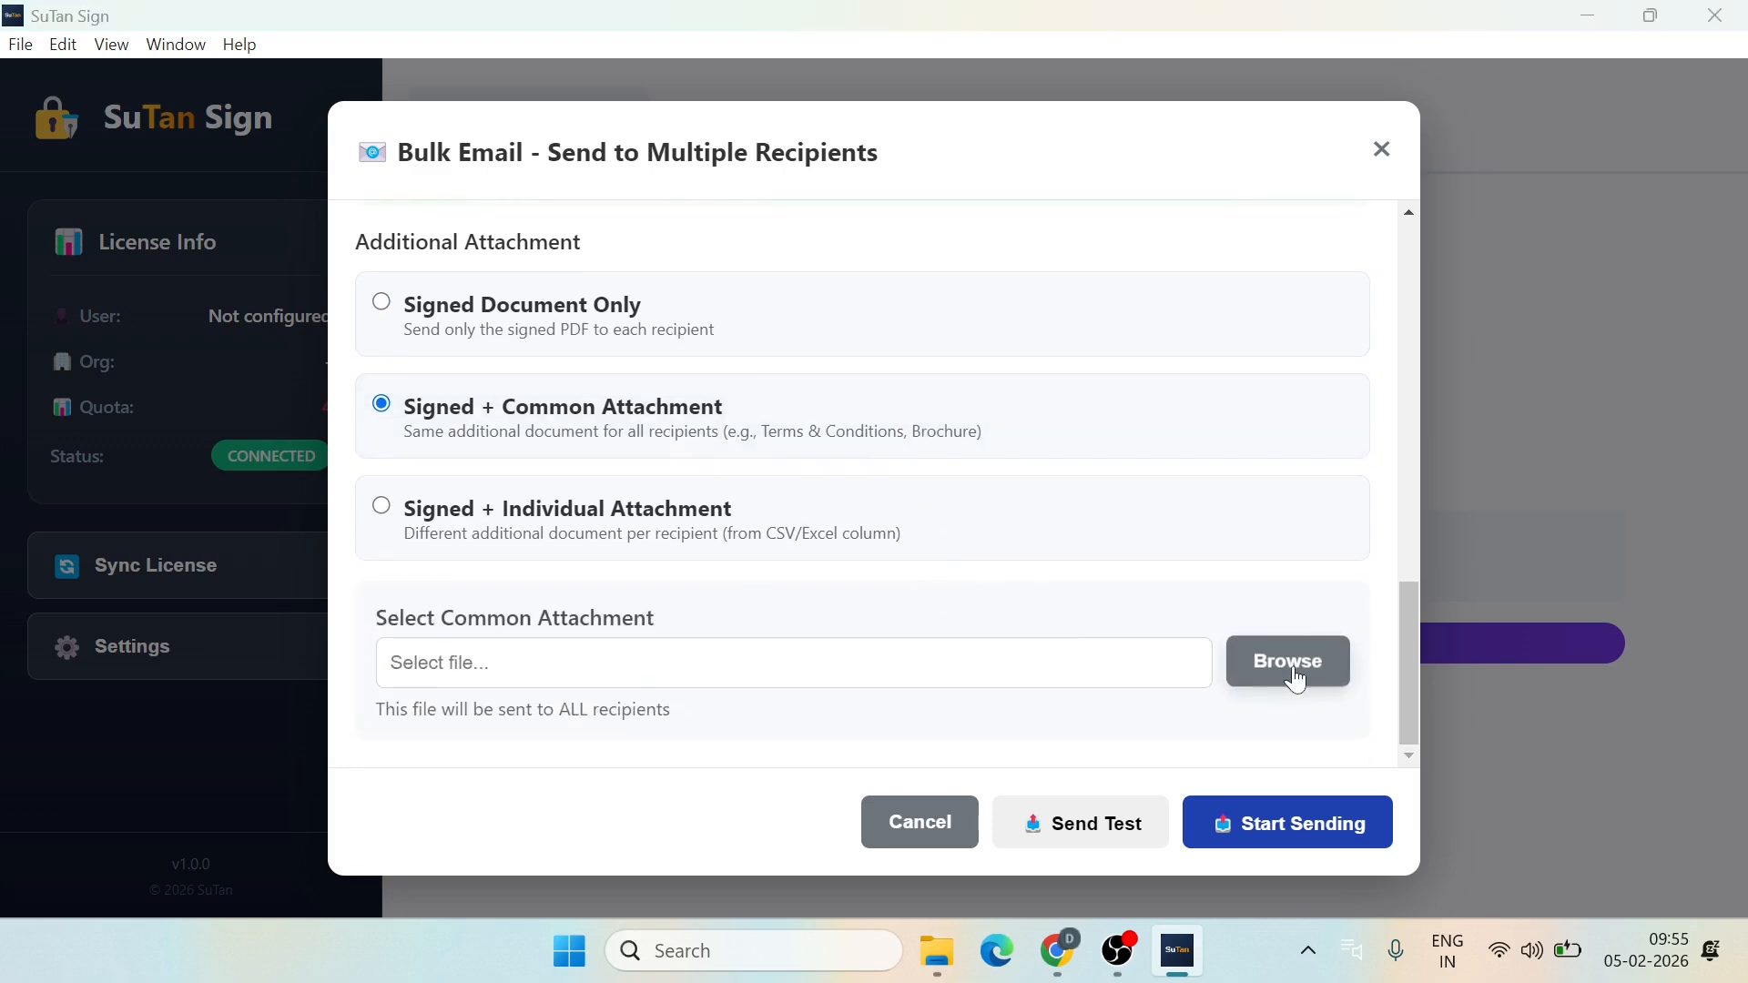
scroll(517, 462, "down", 3)
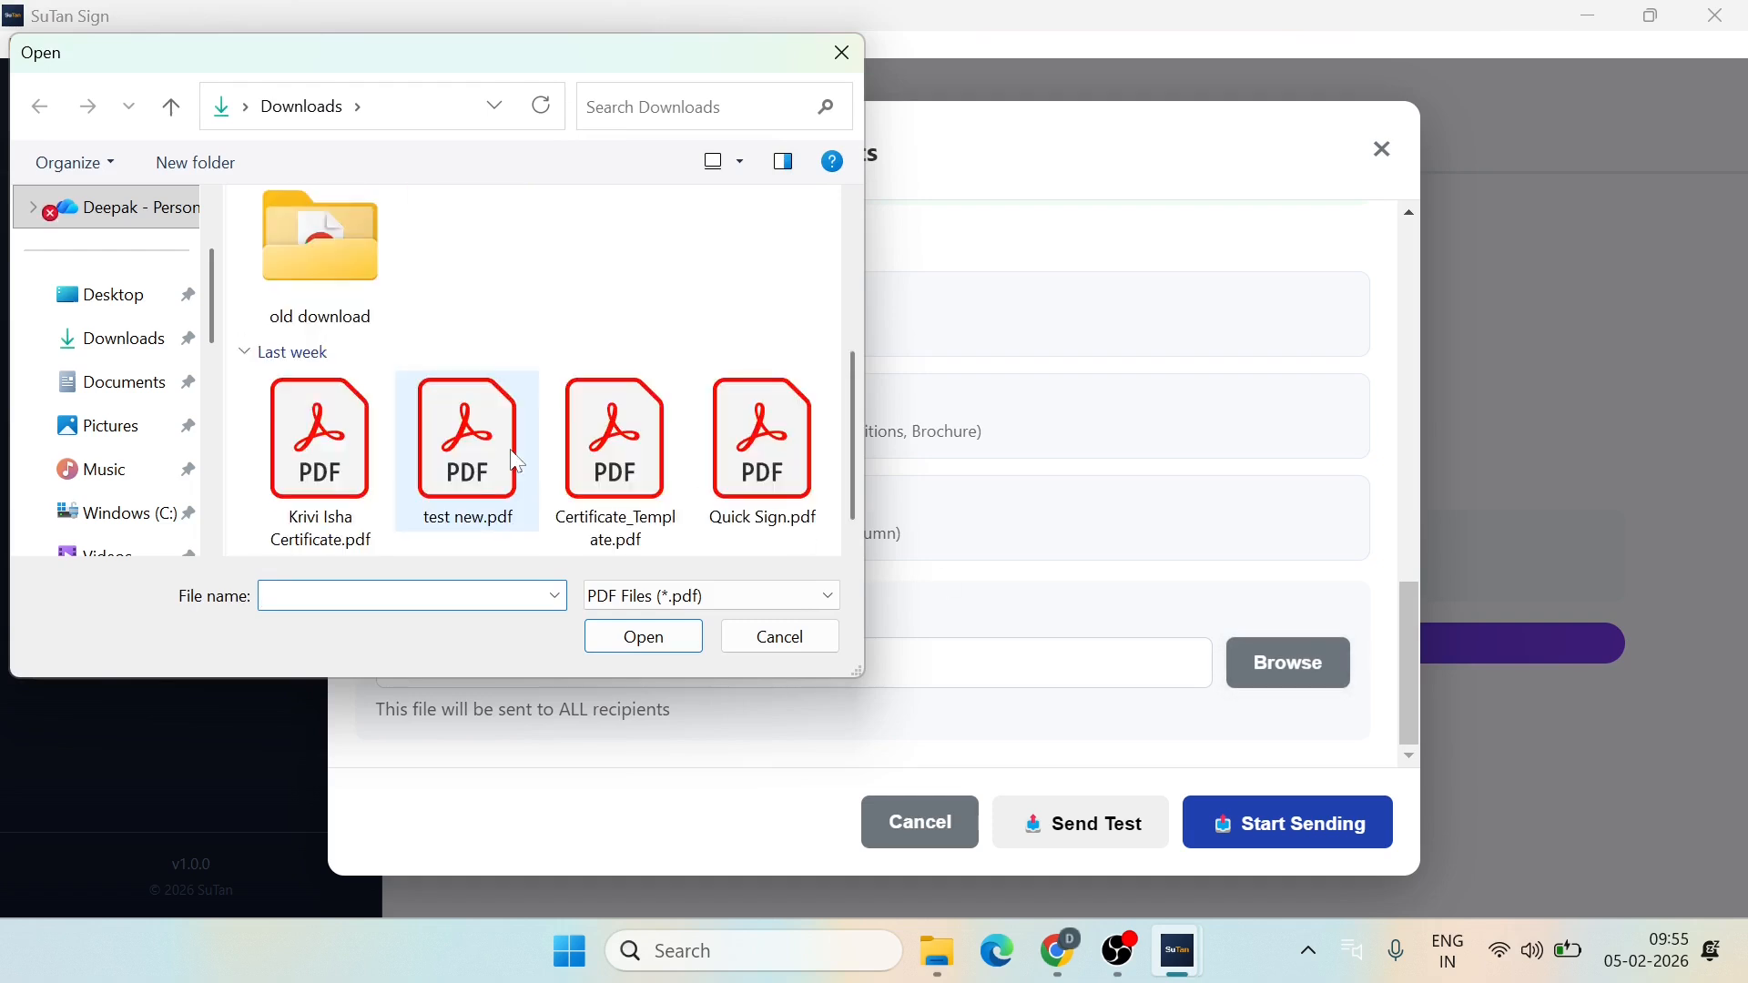
scroll(518, 462, "down", 2)
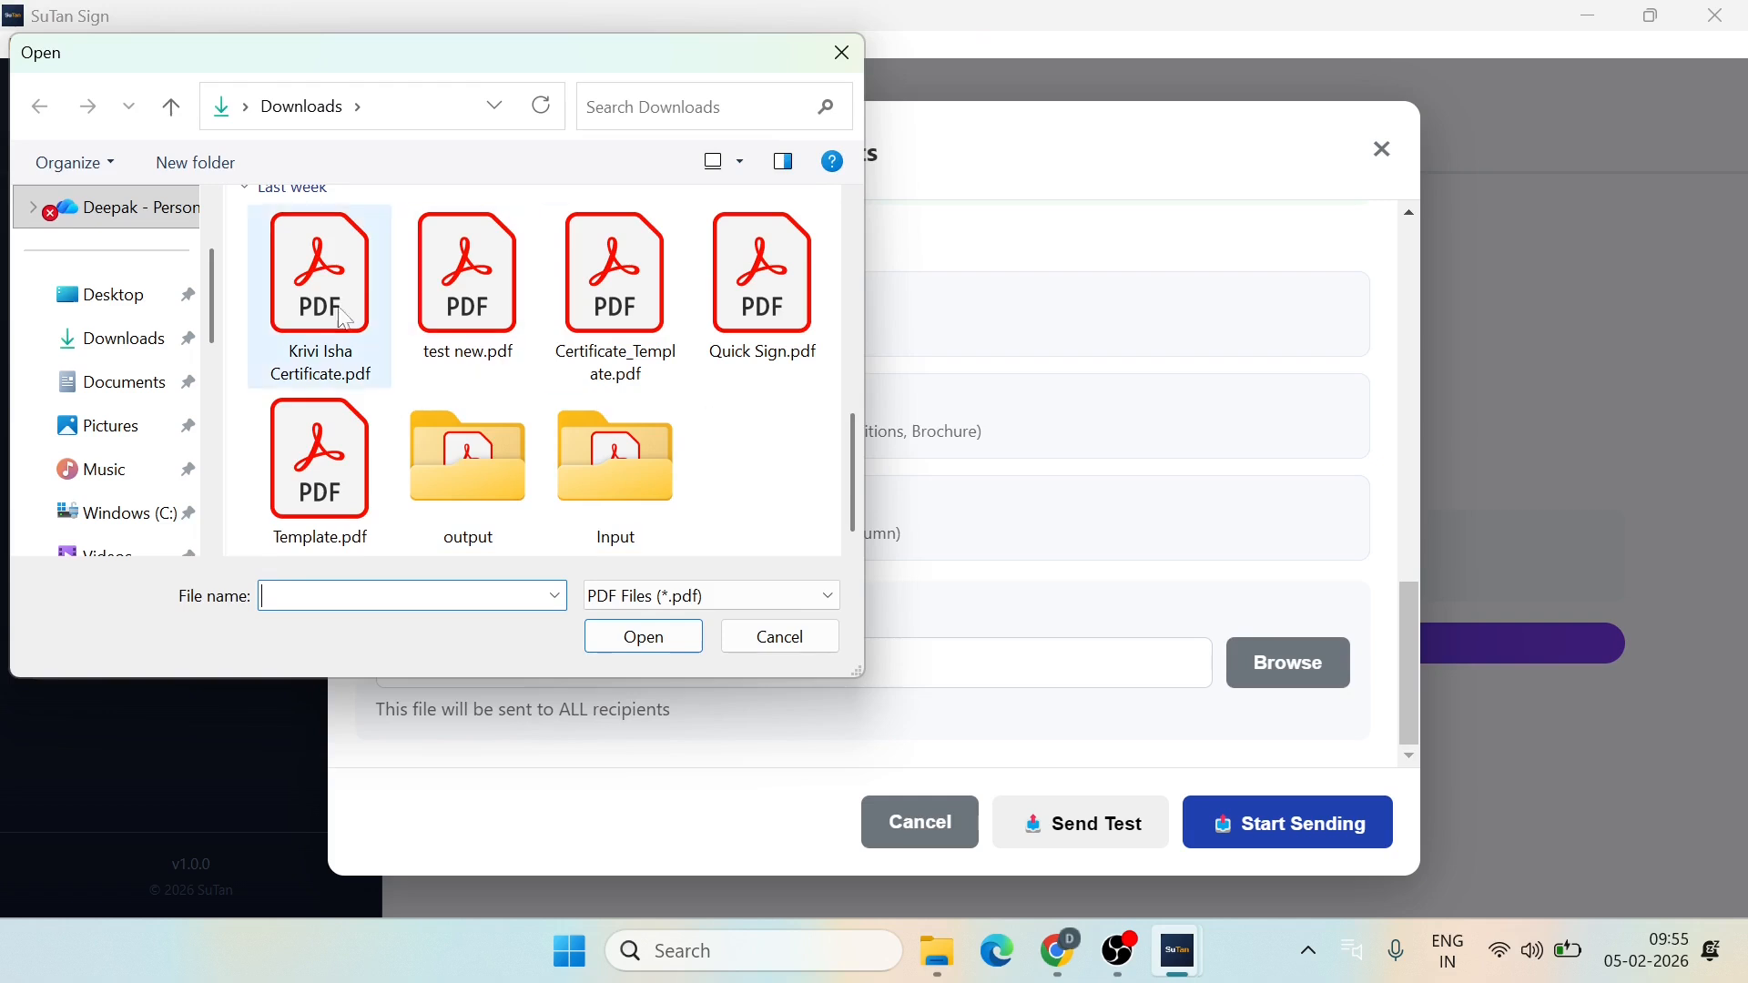
left_click(310, 314)
left_click(644, 638)
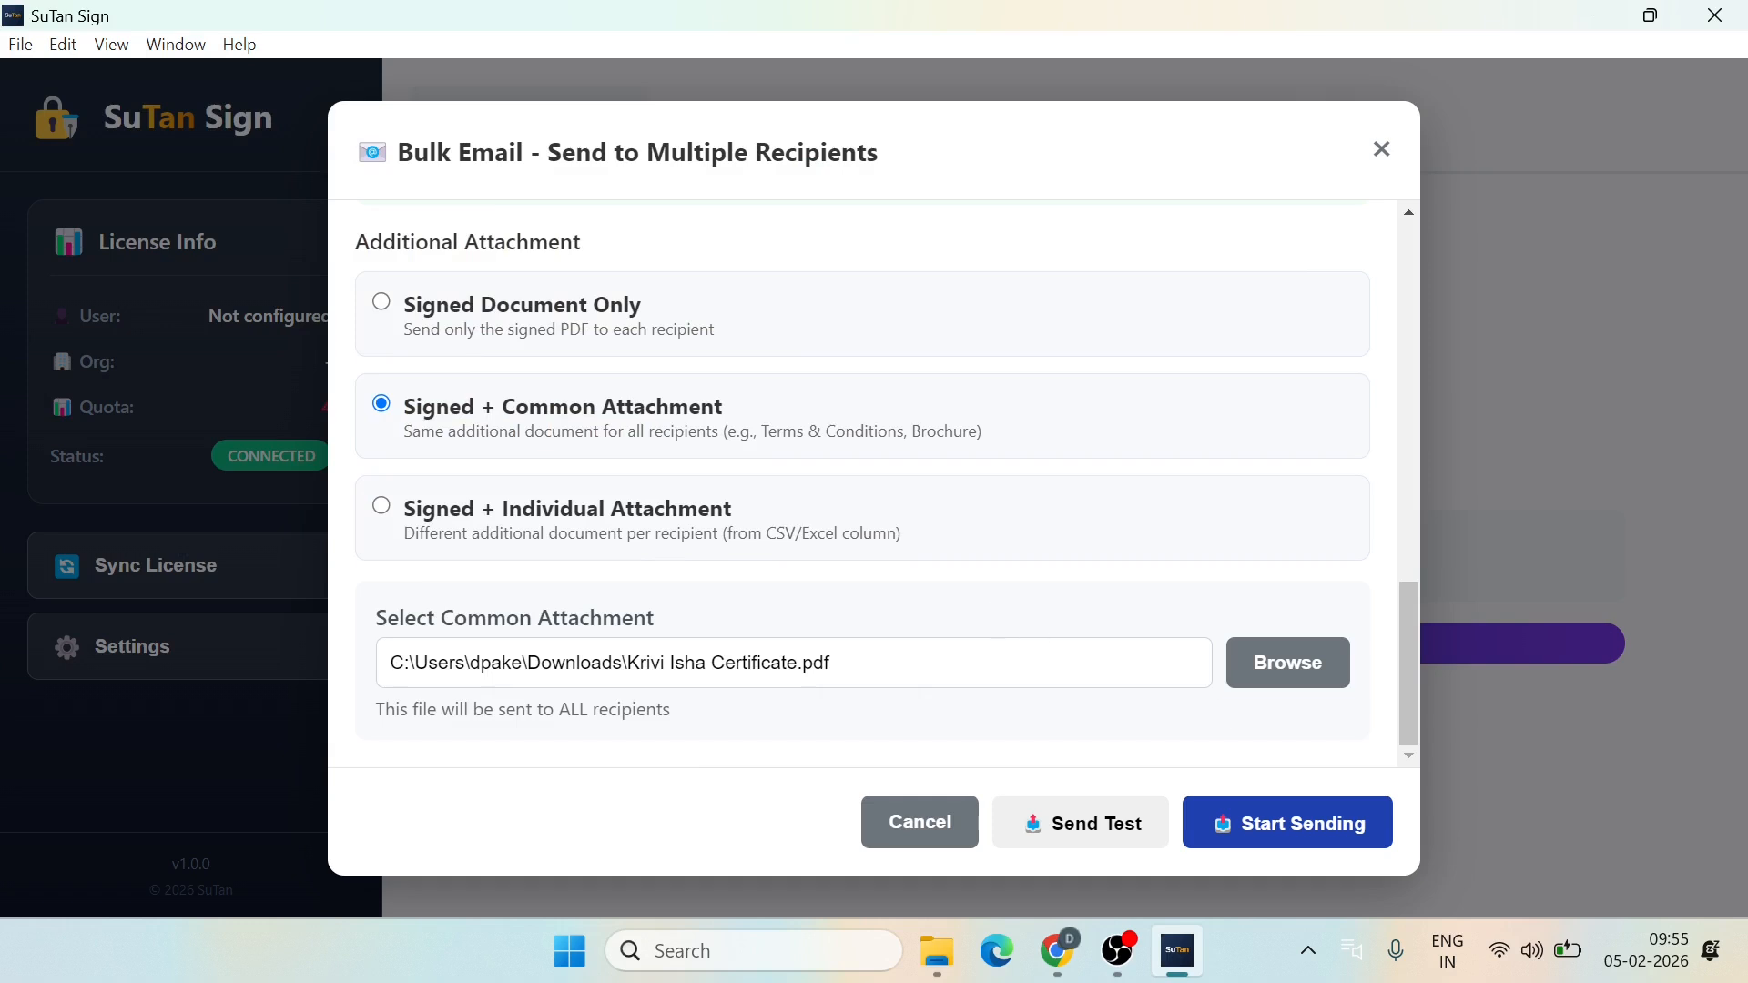
Step: Send to all three recipients (3 sent, 0 failed) and save email_report_2026-02-05T04-25-41.csv to Downloads
left_click(1285, 824)
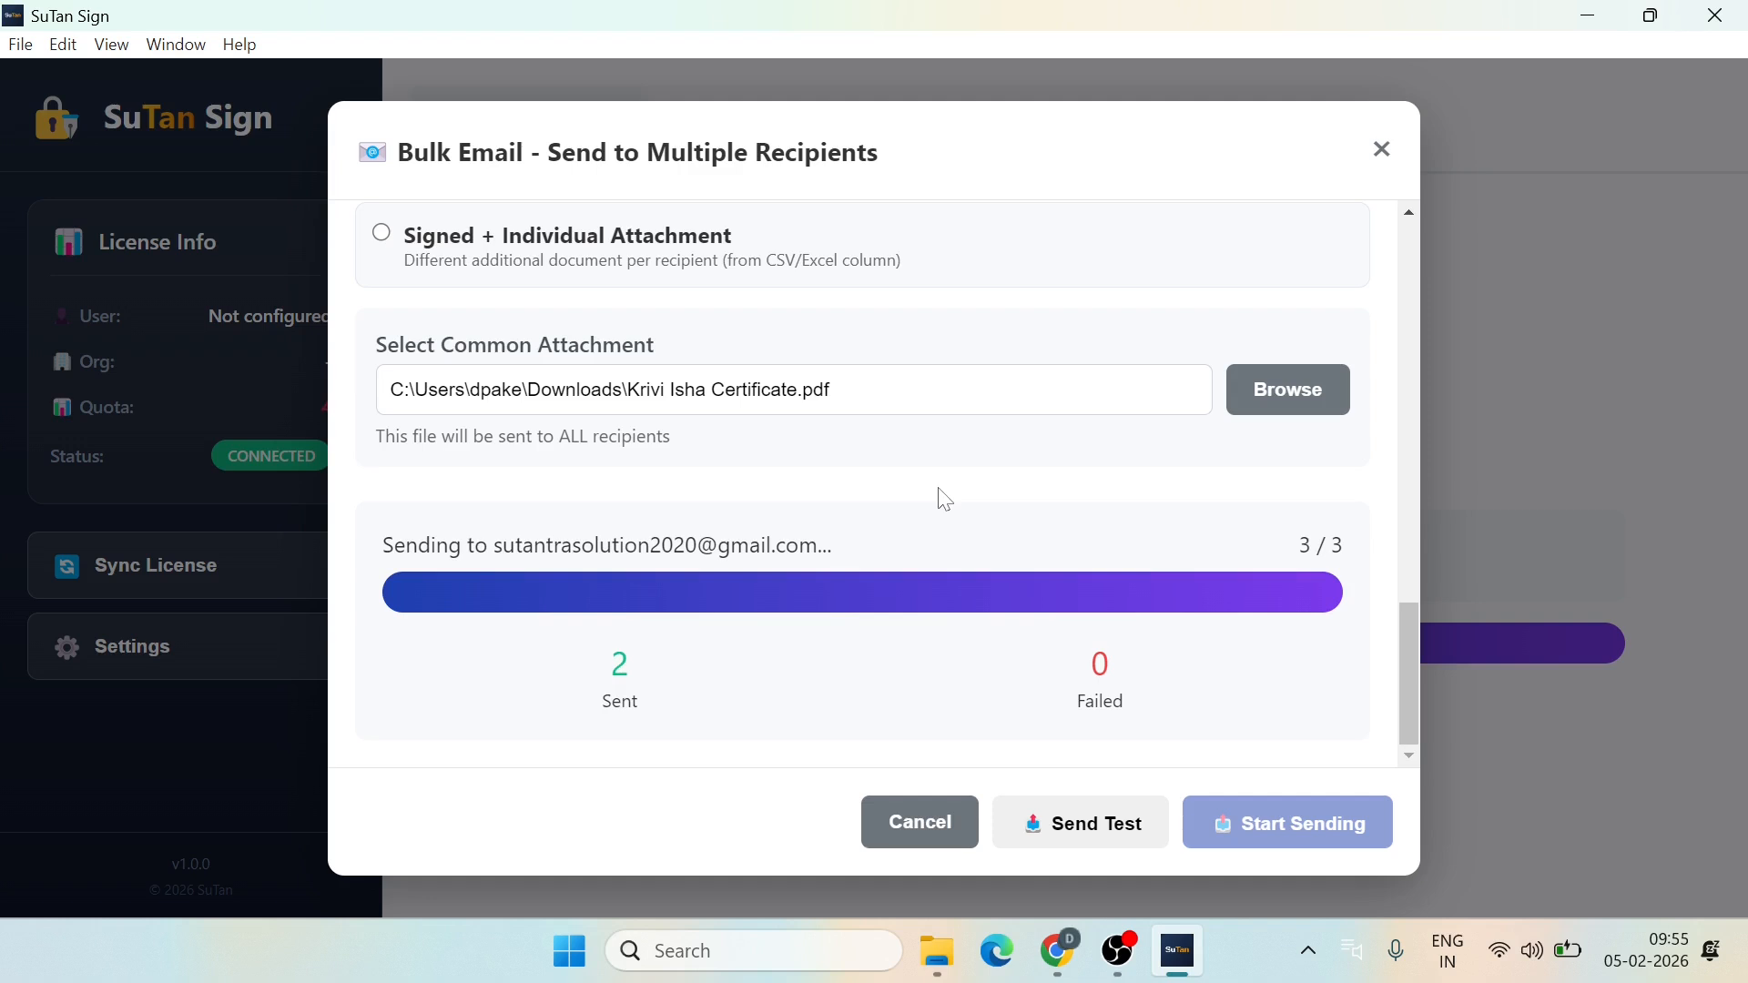
scroll(837, 633, "down", 2)
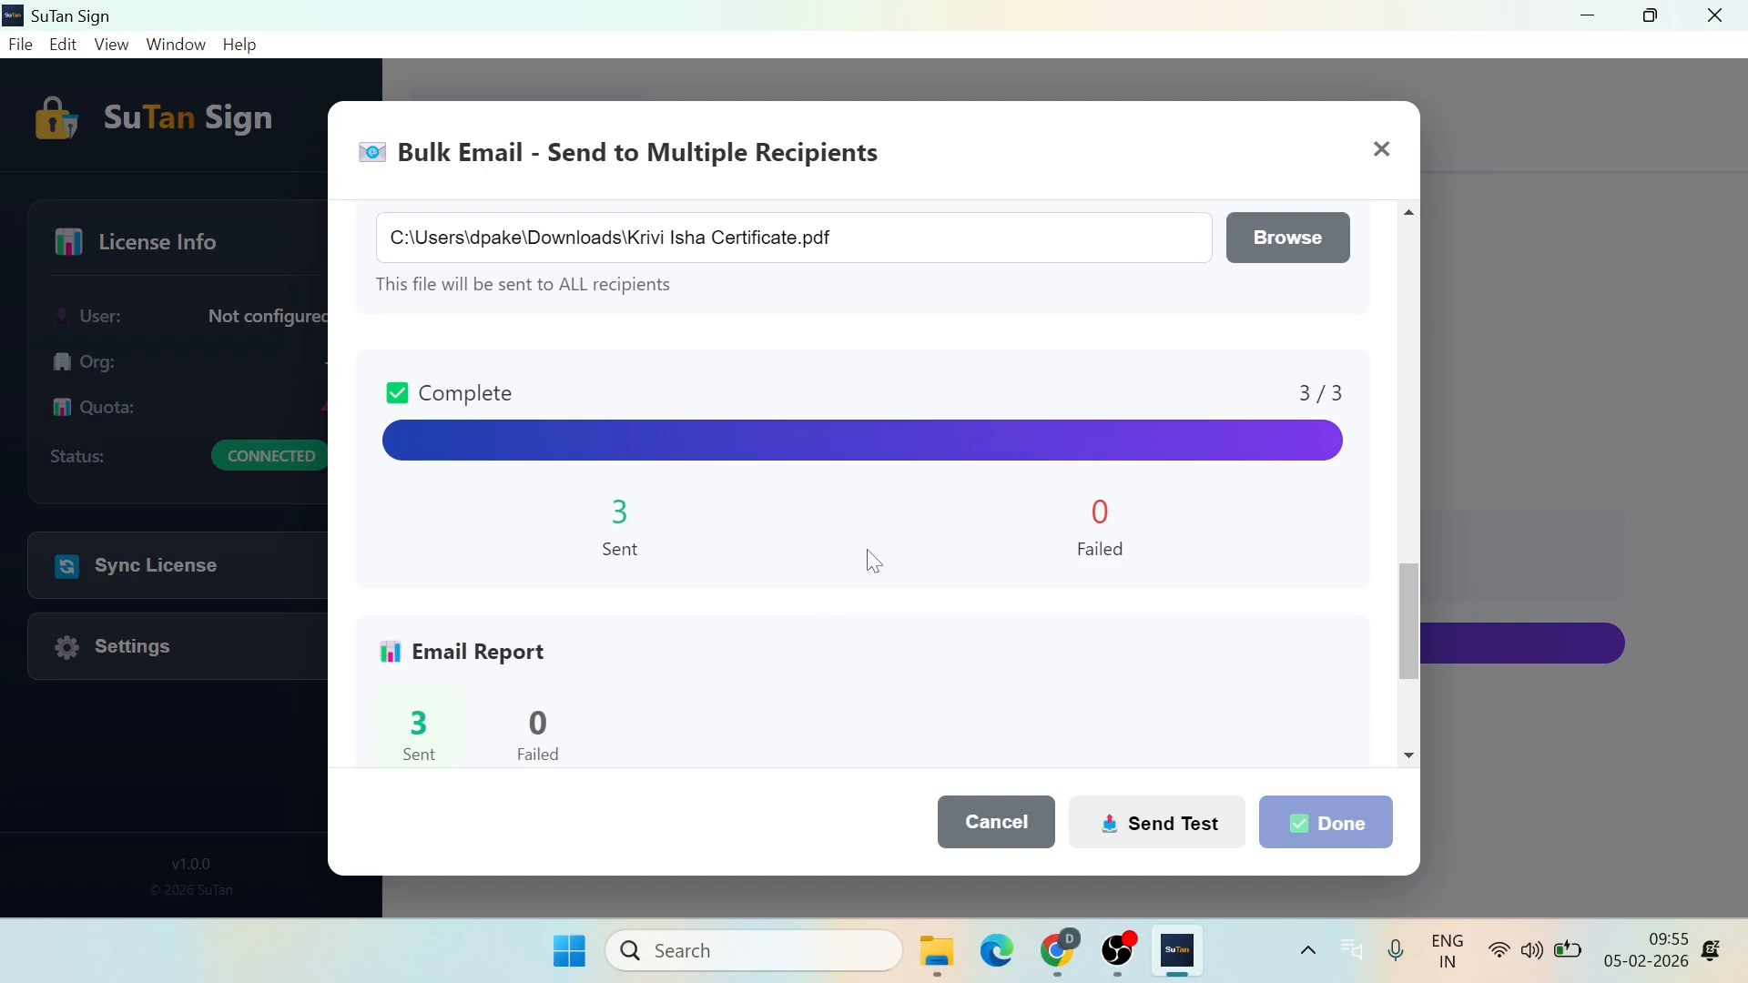
scroll(874, 562, "down", 4)
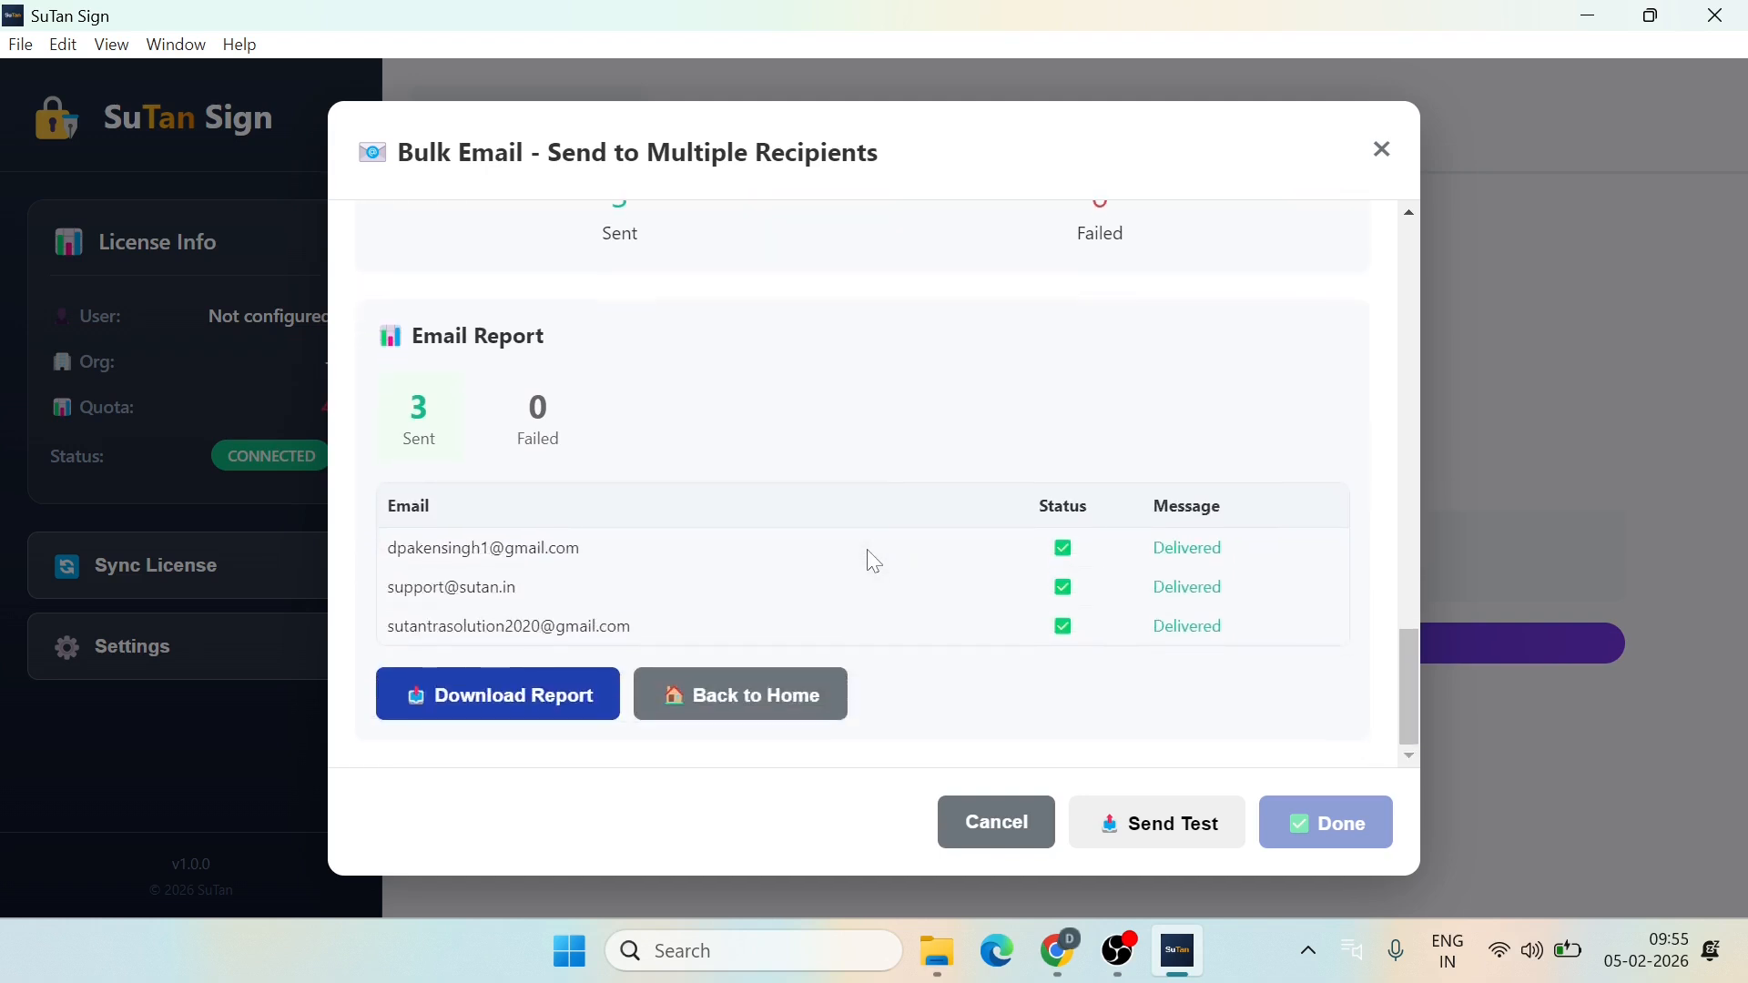
left_click(507, 697)
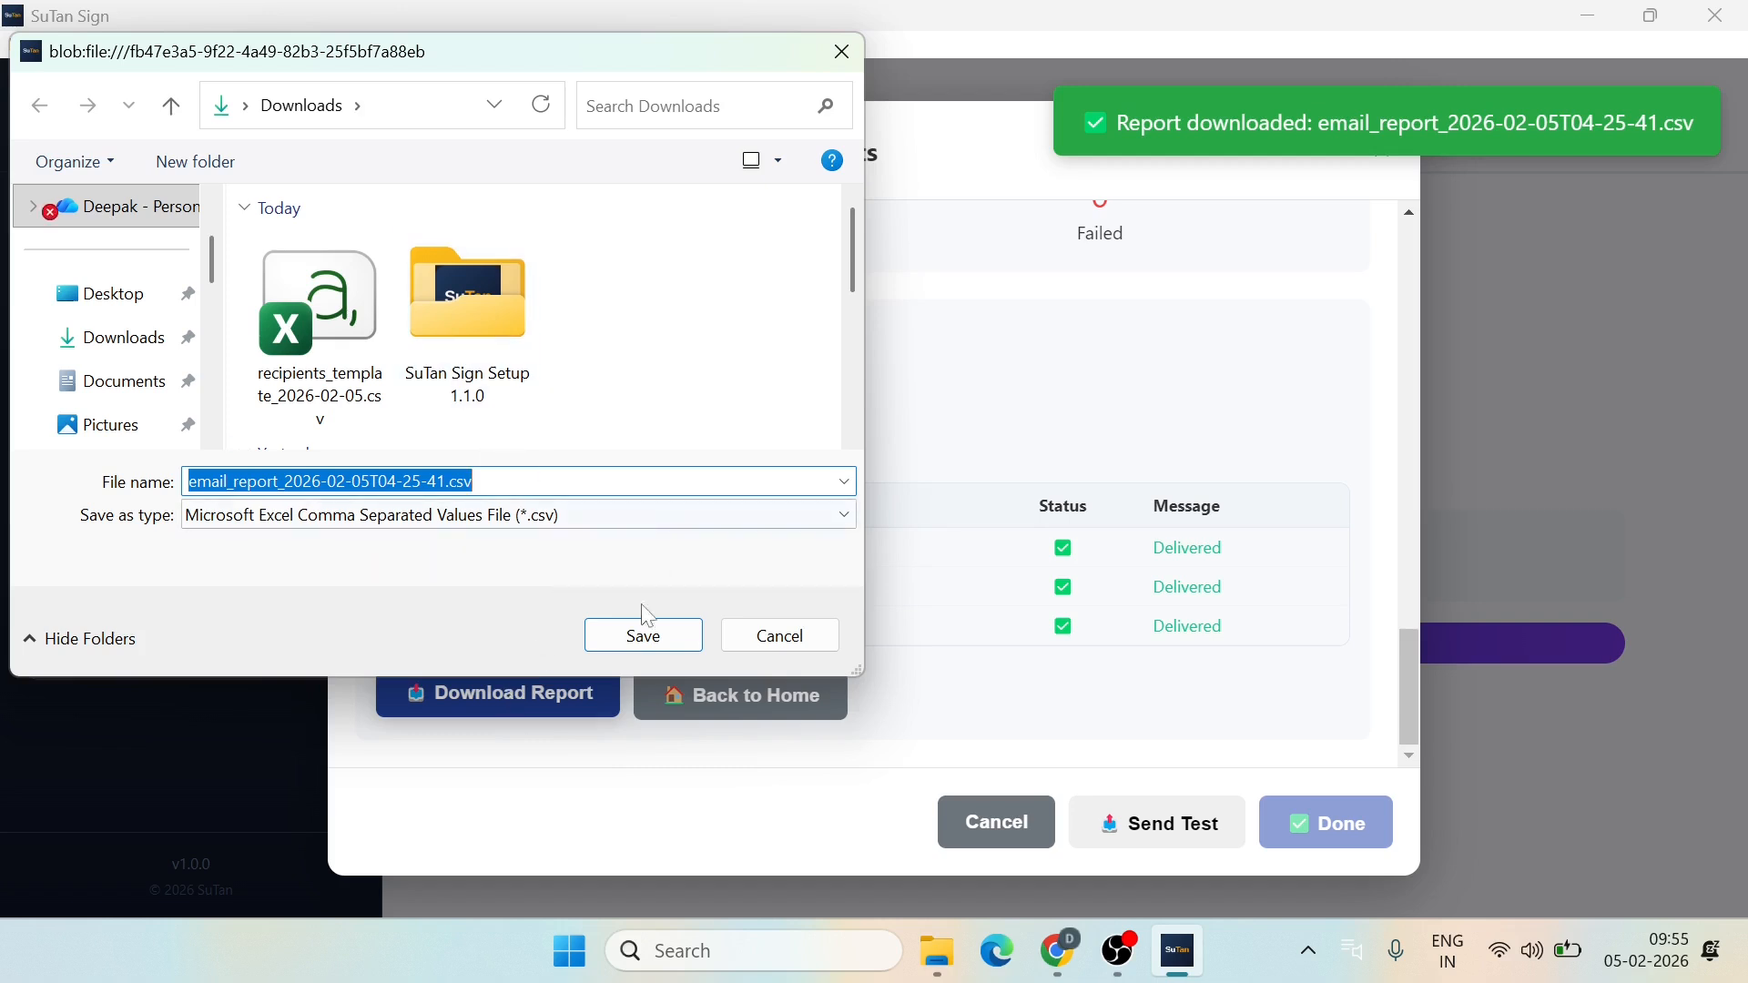
left_click(644, 636)
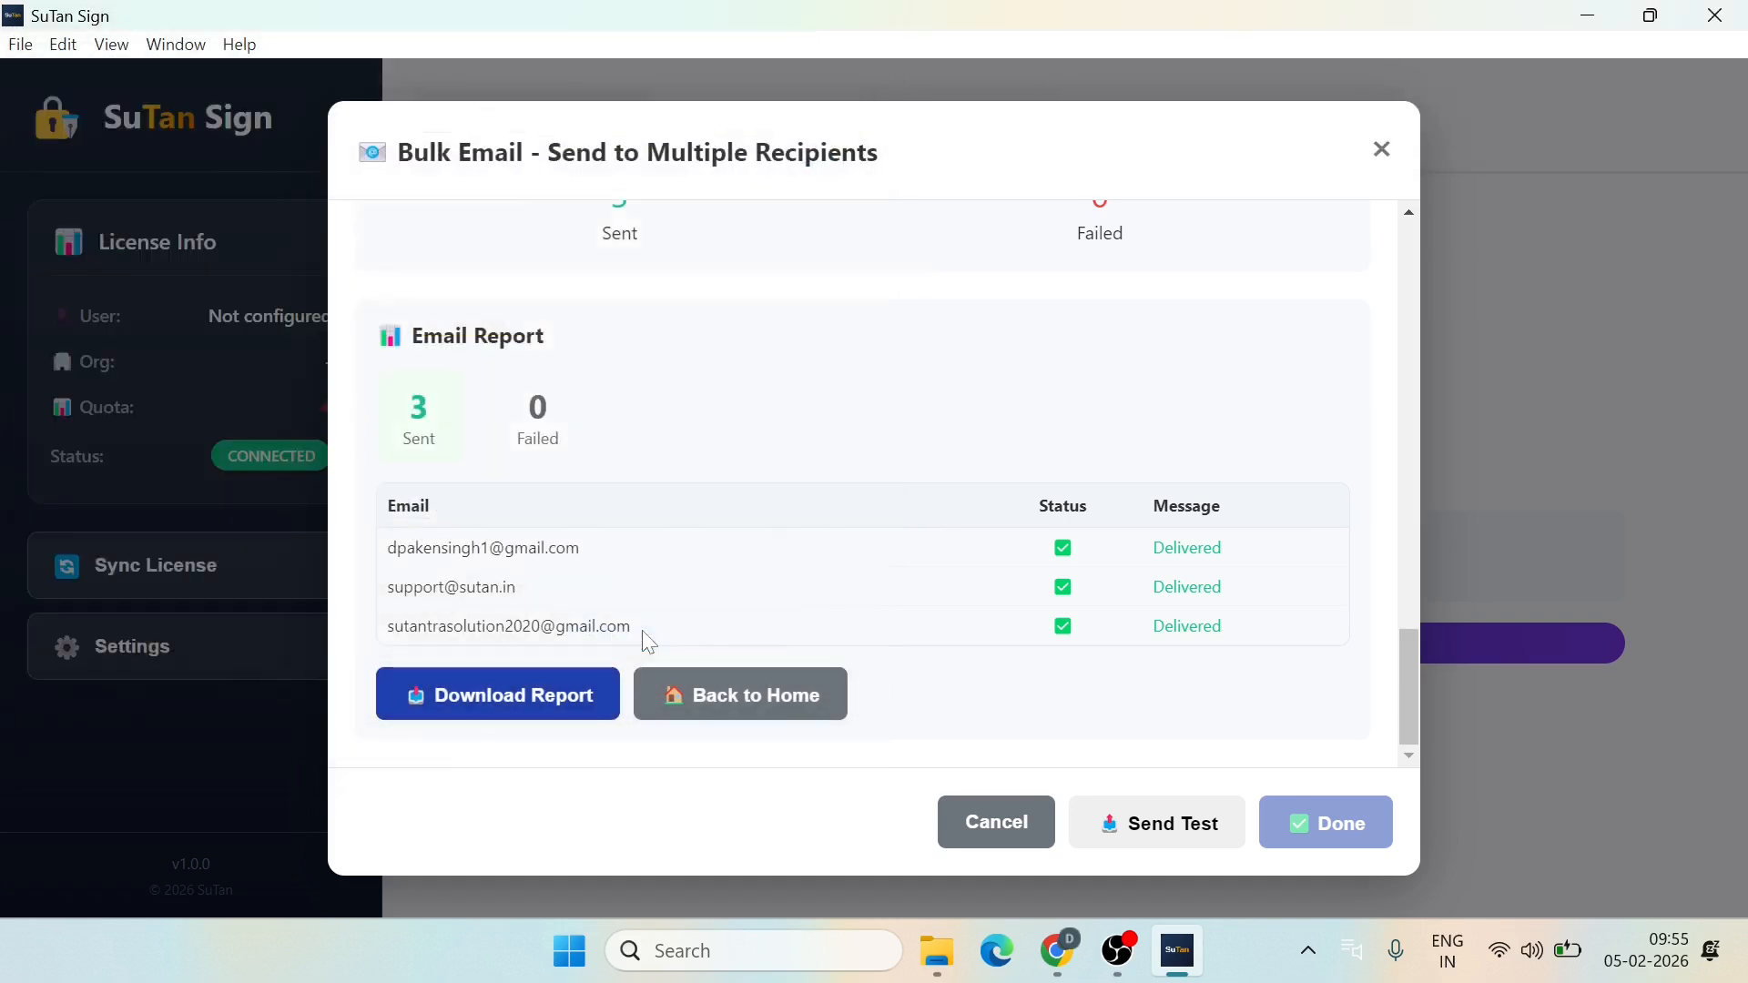
Step: Open email_report_2026-02-05T04-25-41.csv in Excel to check the three Delivered rows, then return to SuTan Sign
left_click(947, 978)
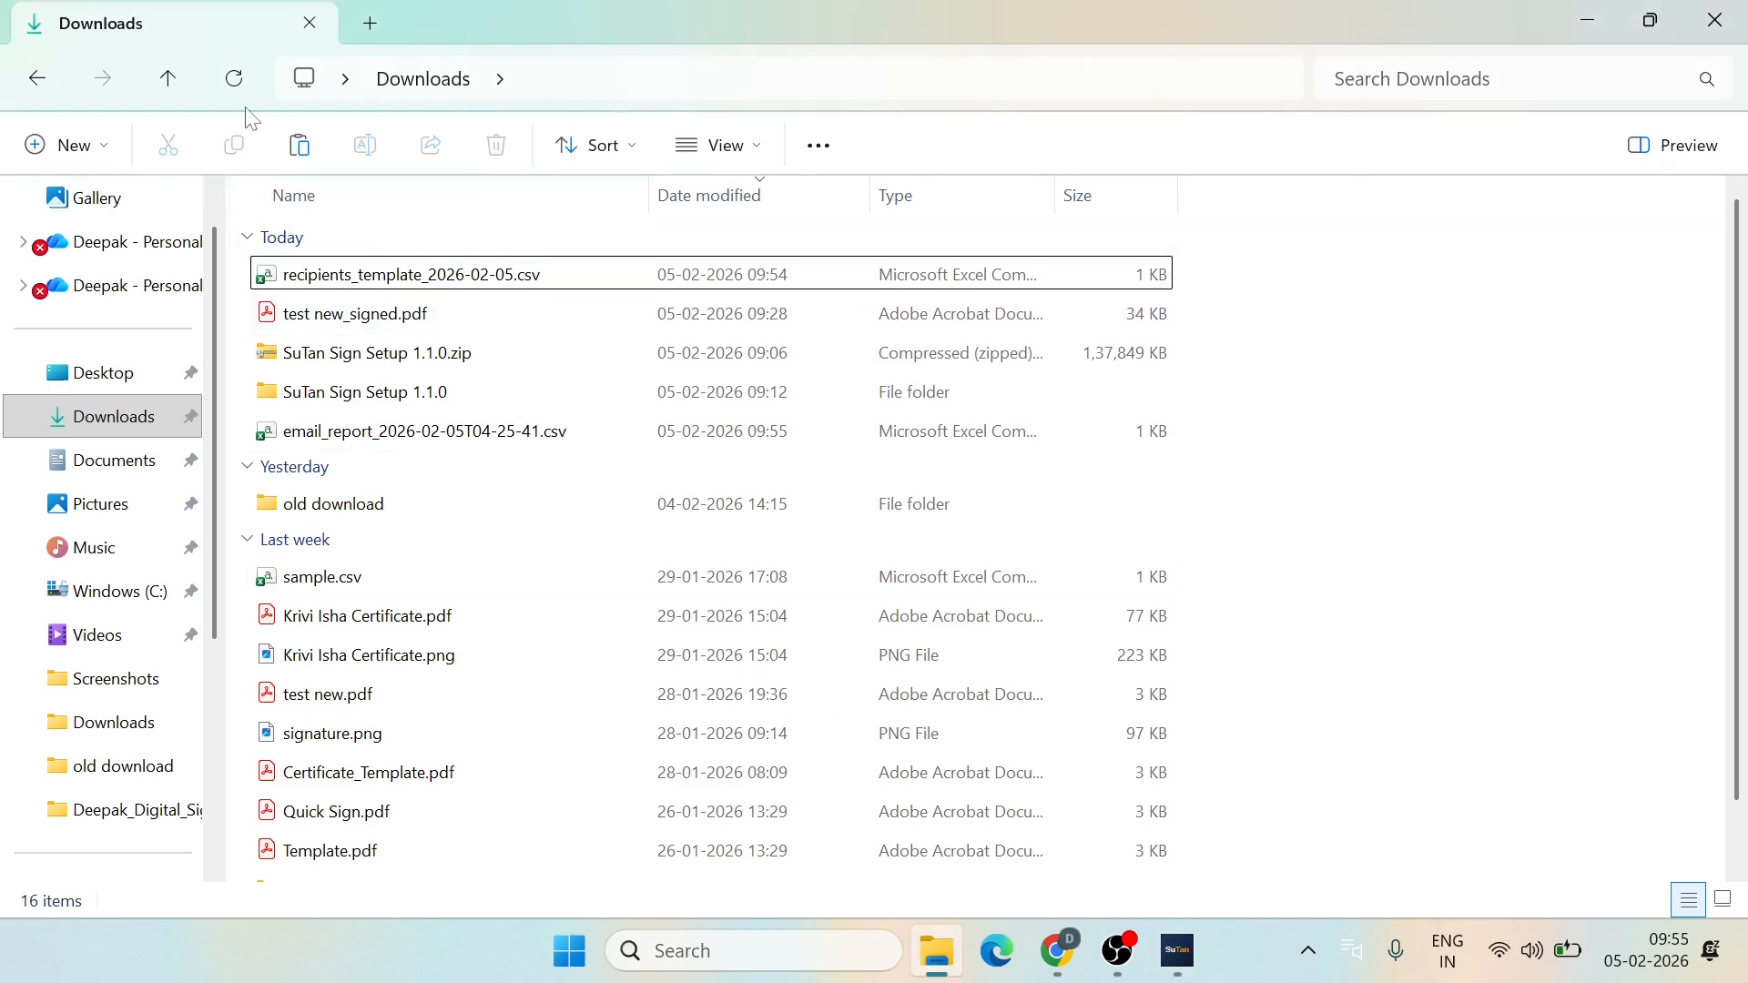
left_click(234, 78)
left_click(394, 283)
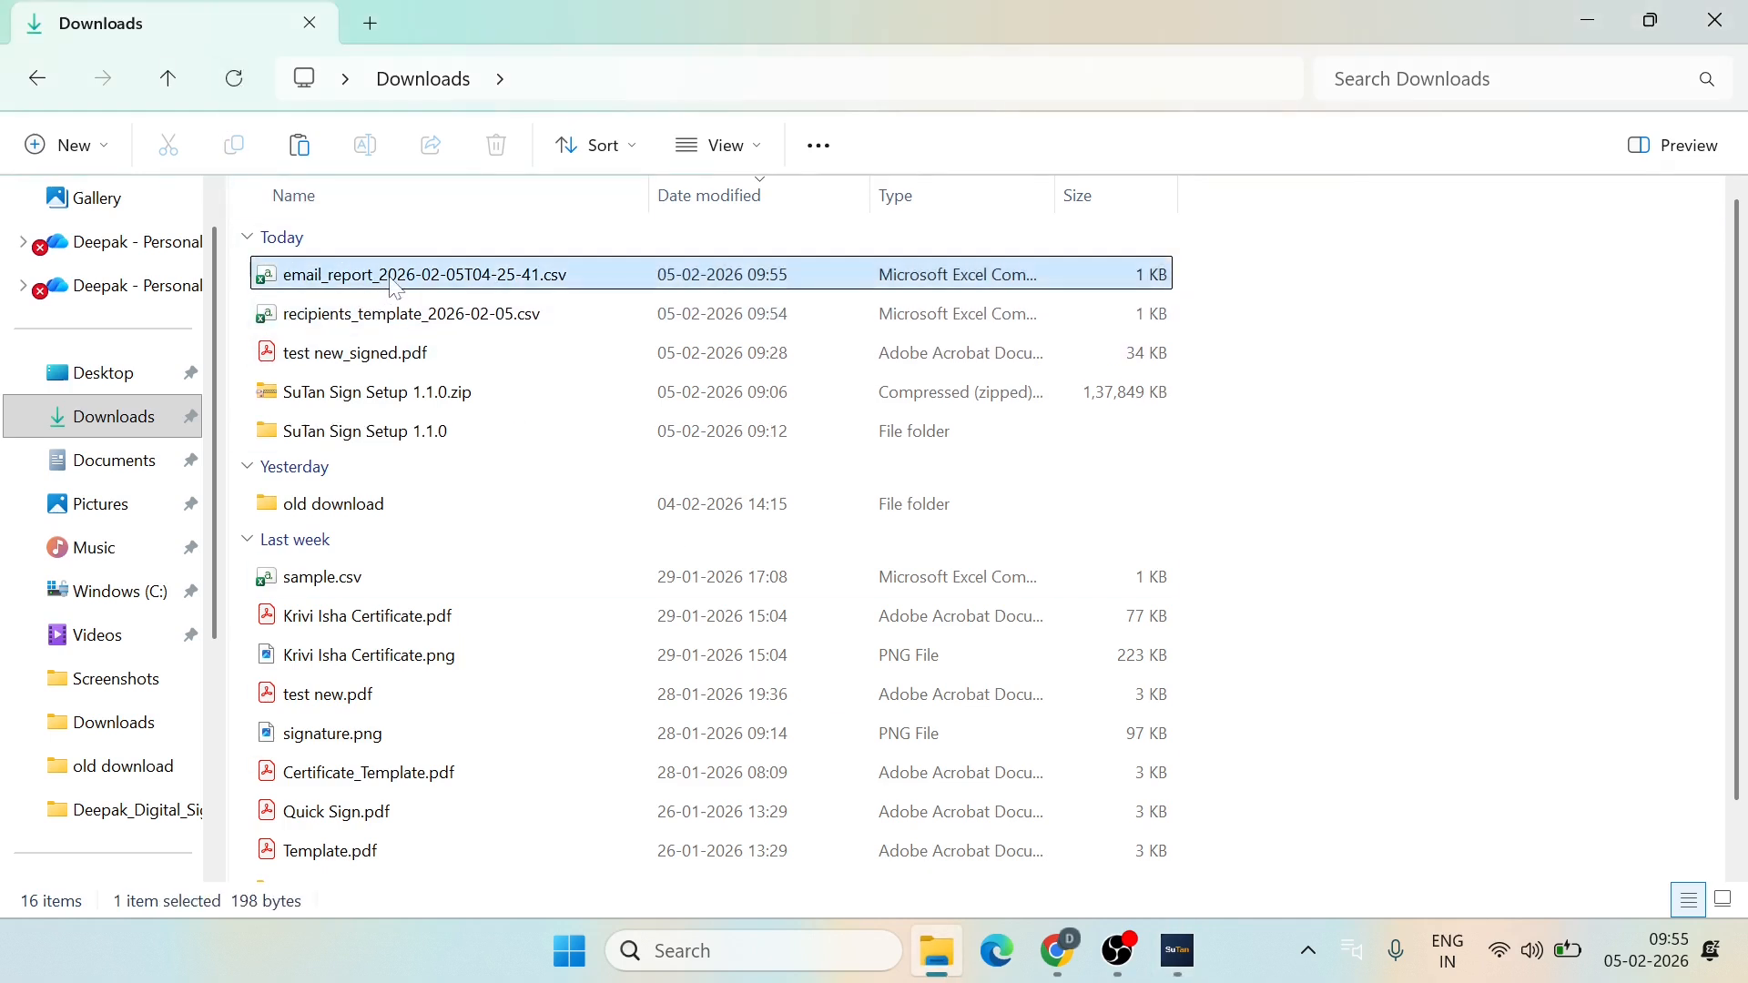
double_click(396, 277)
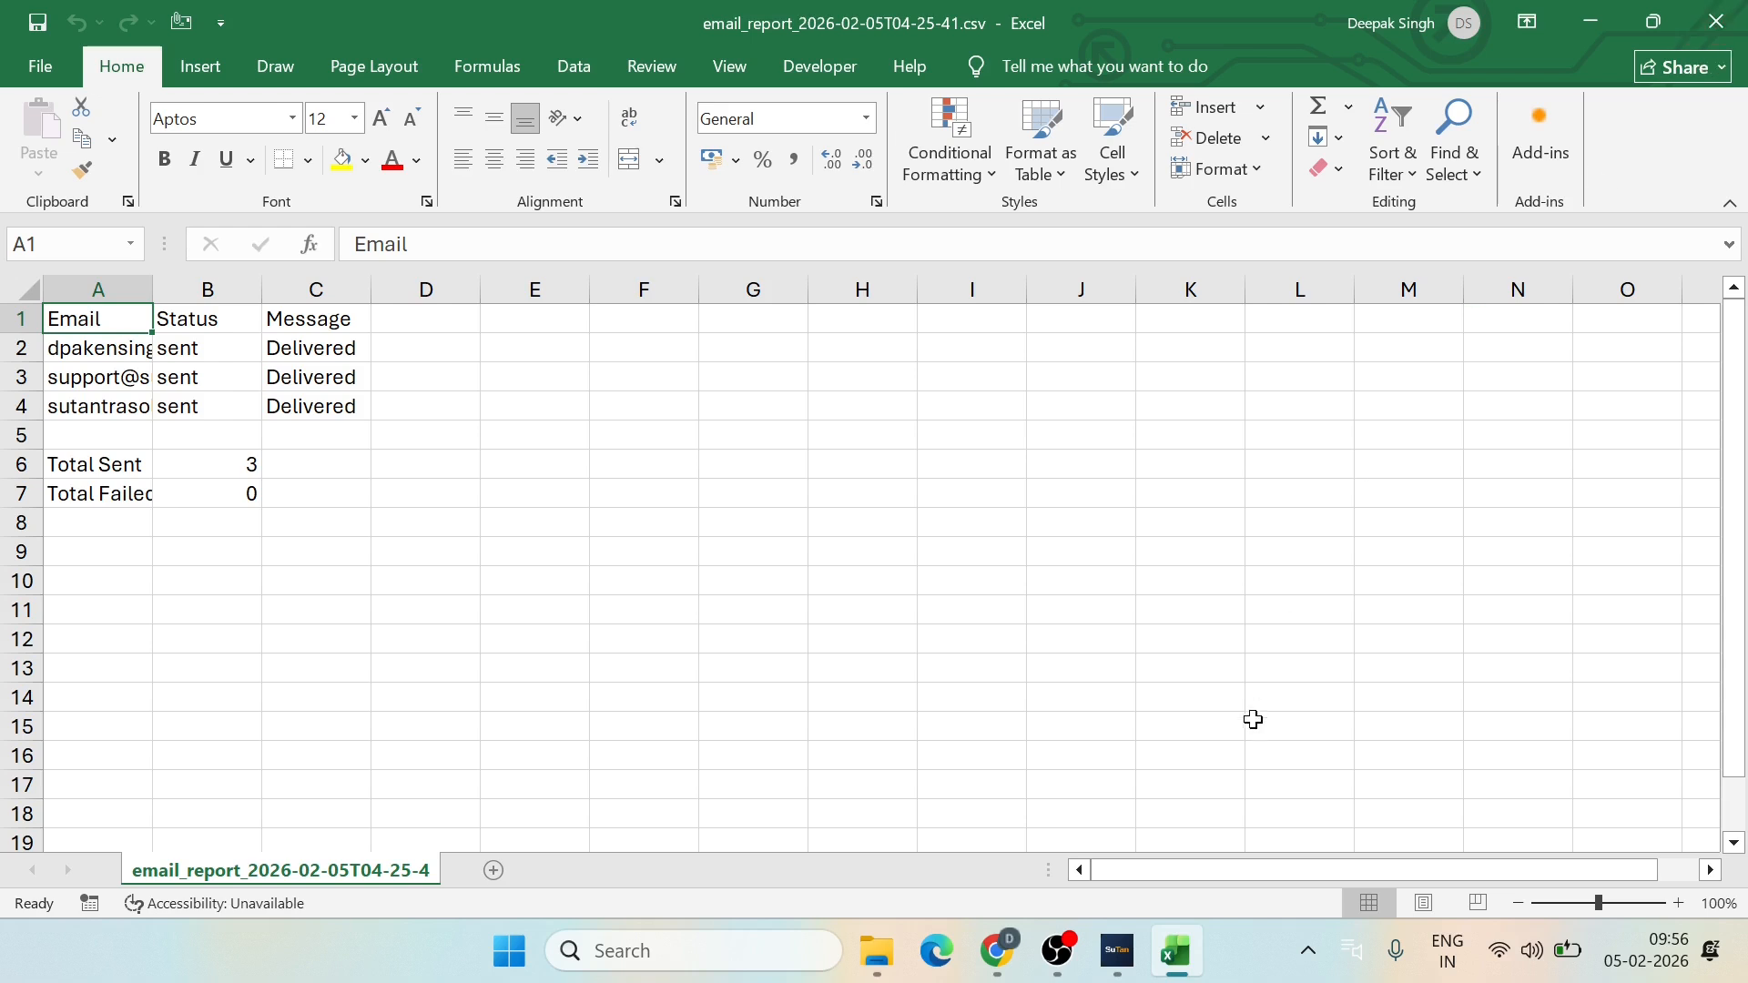
left_click(1109, 969)
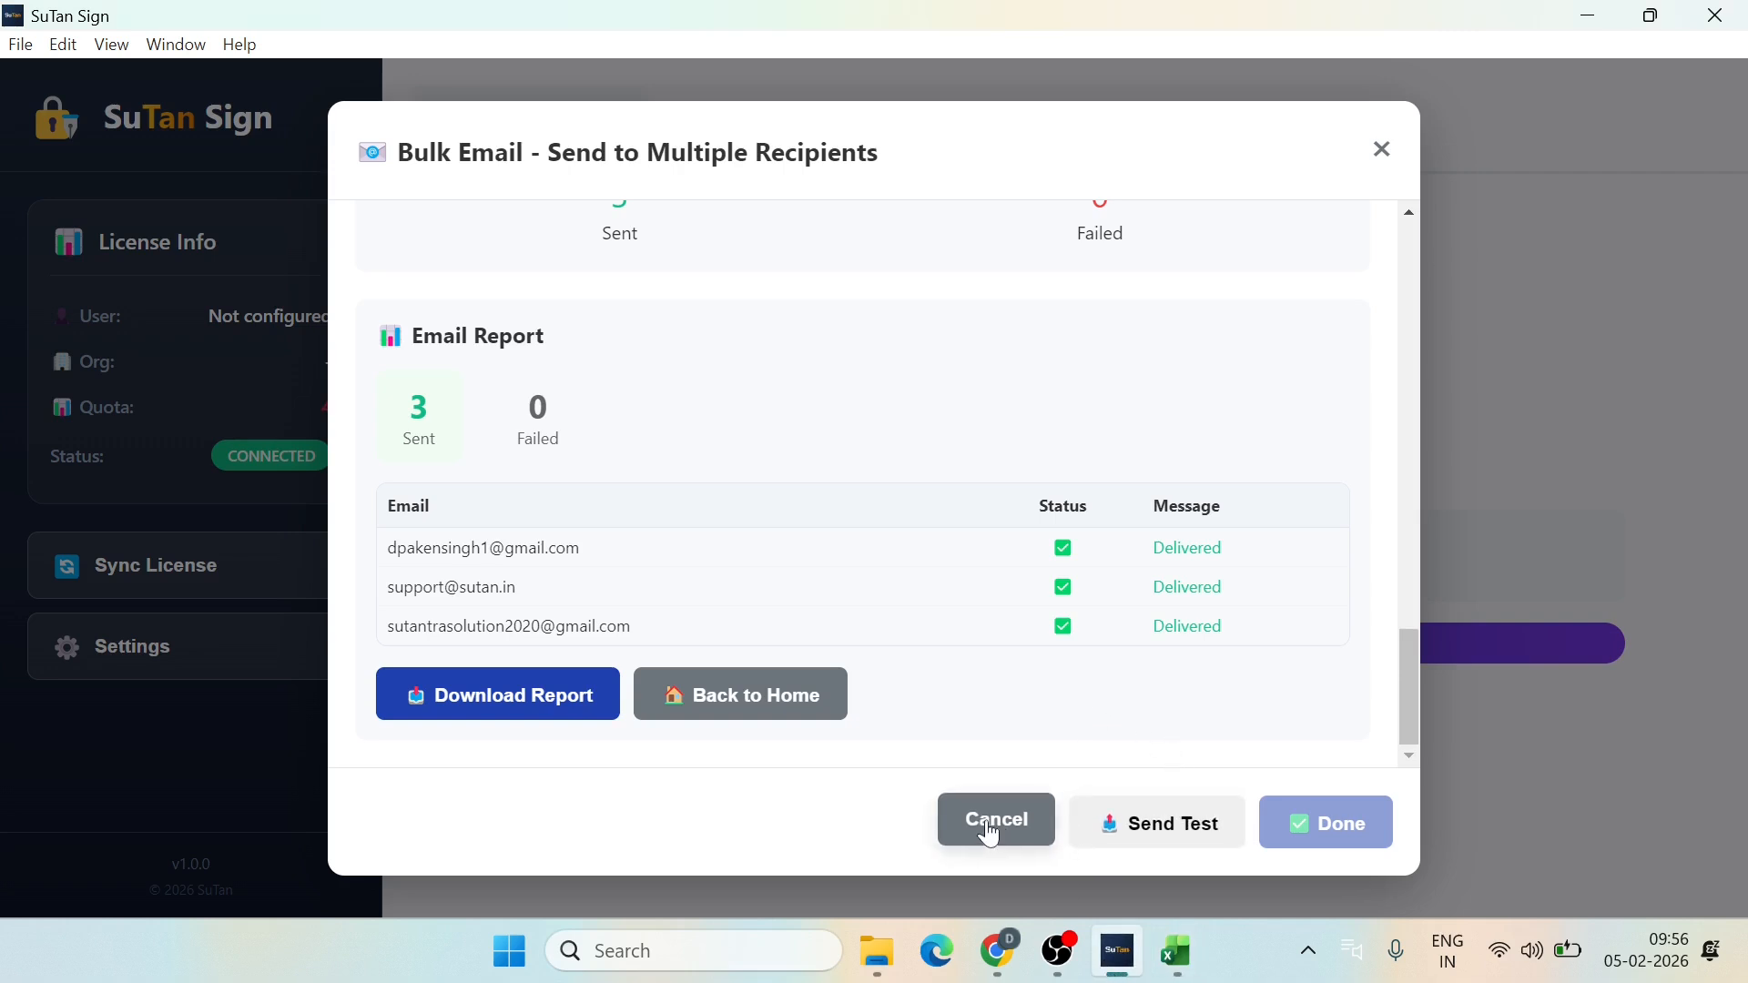
Step: Cancel the Bulk Email dialog and go back to the Choose Signing Mode home screen
left_click(1381, 171)
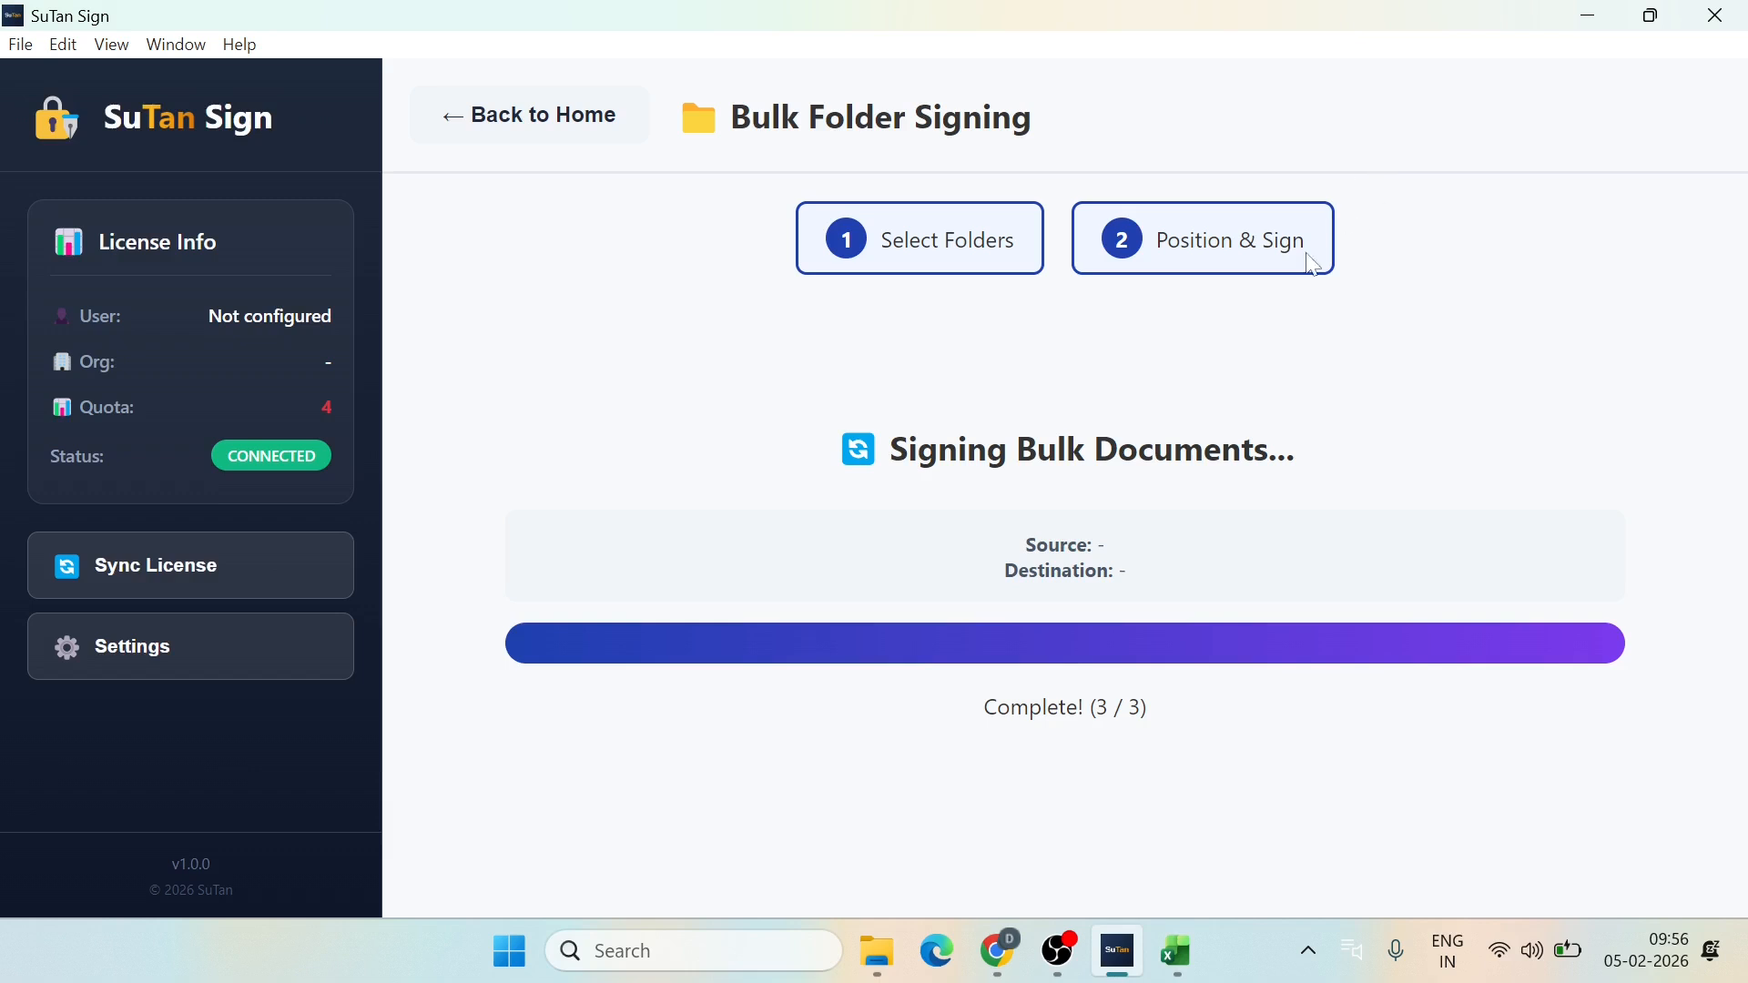
left_click(533, 129)
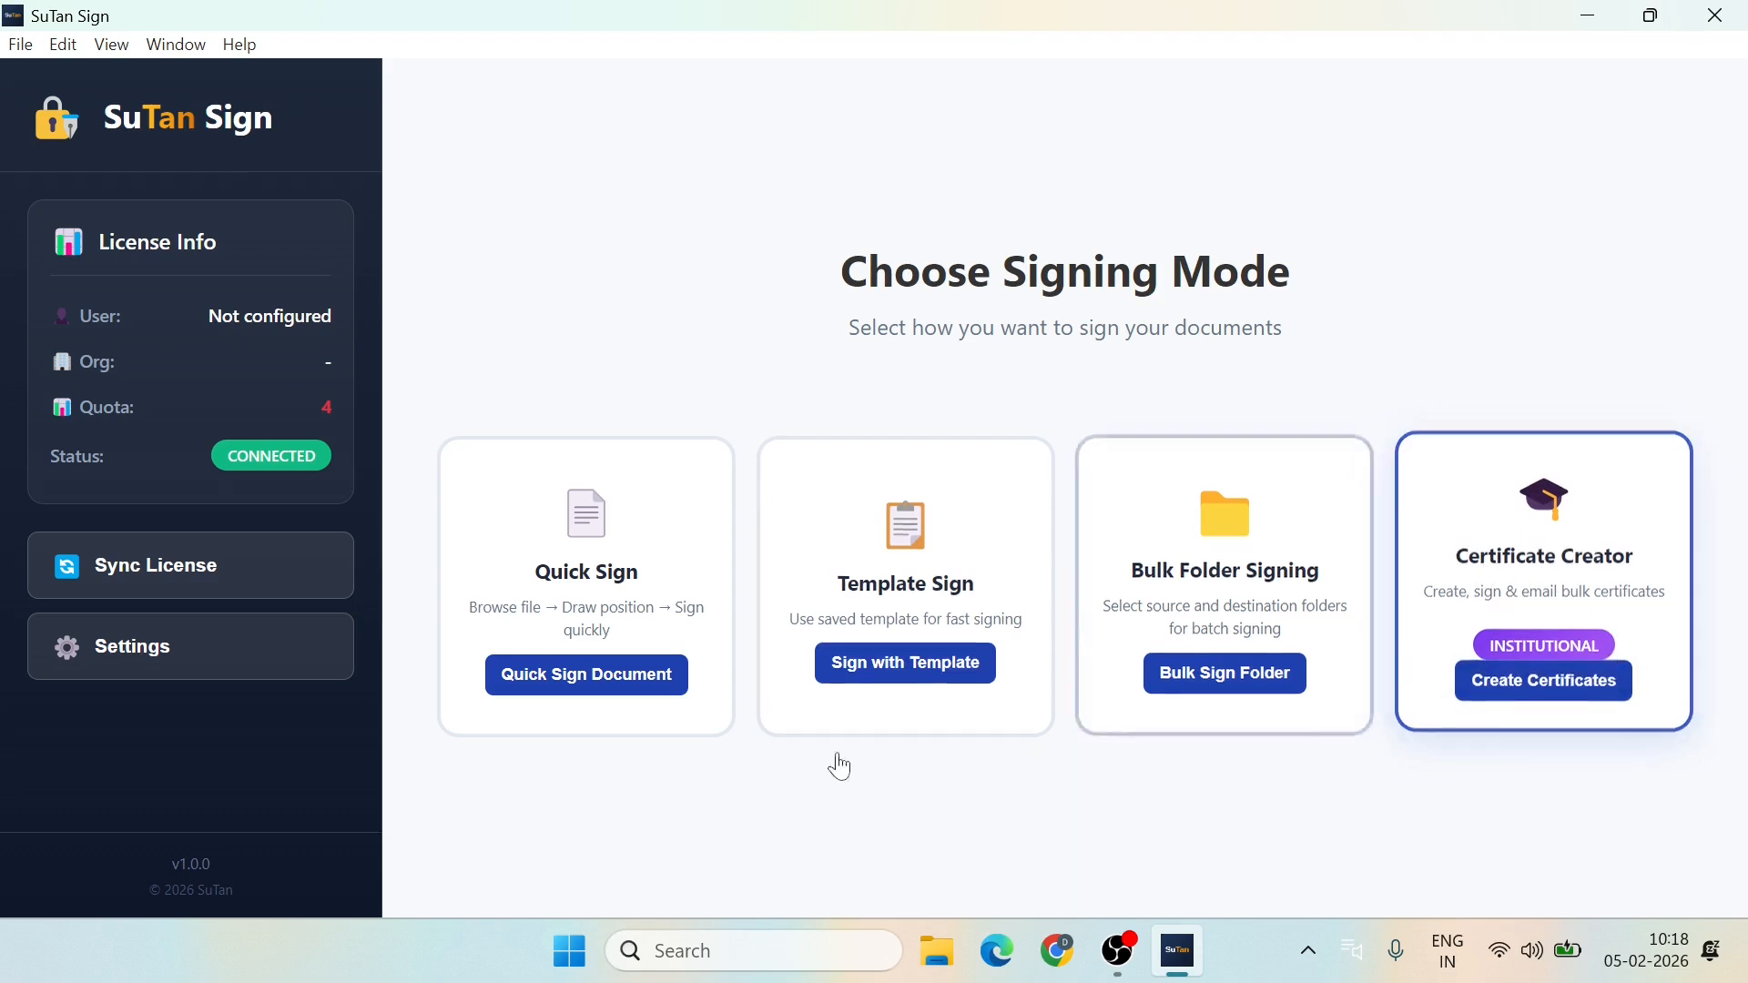
Step: In Settings, upload signature.png as the institutional Signature Image and start a new institutional template
left_click(132, 647)
scroll(683, 601, "down", 15)
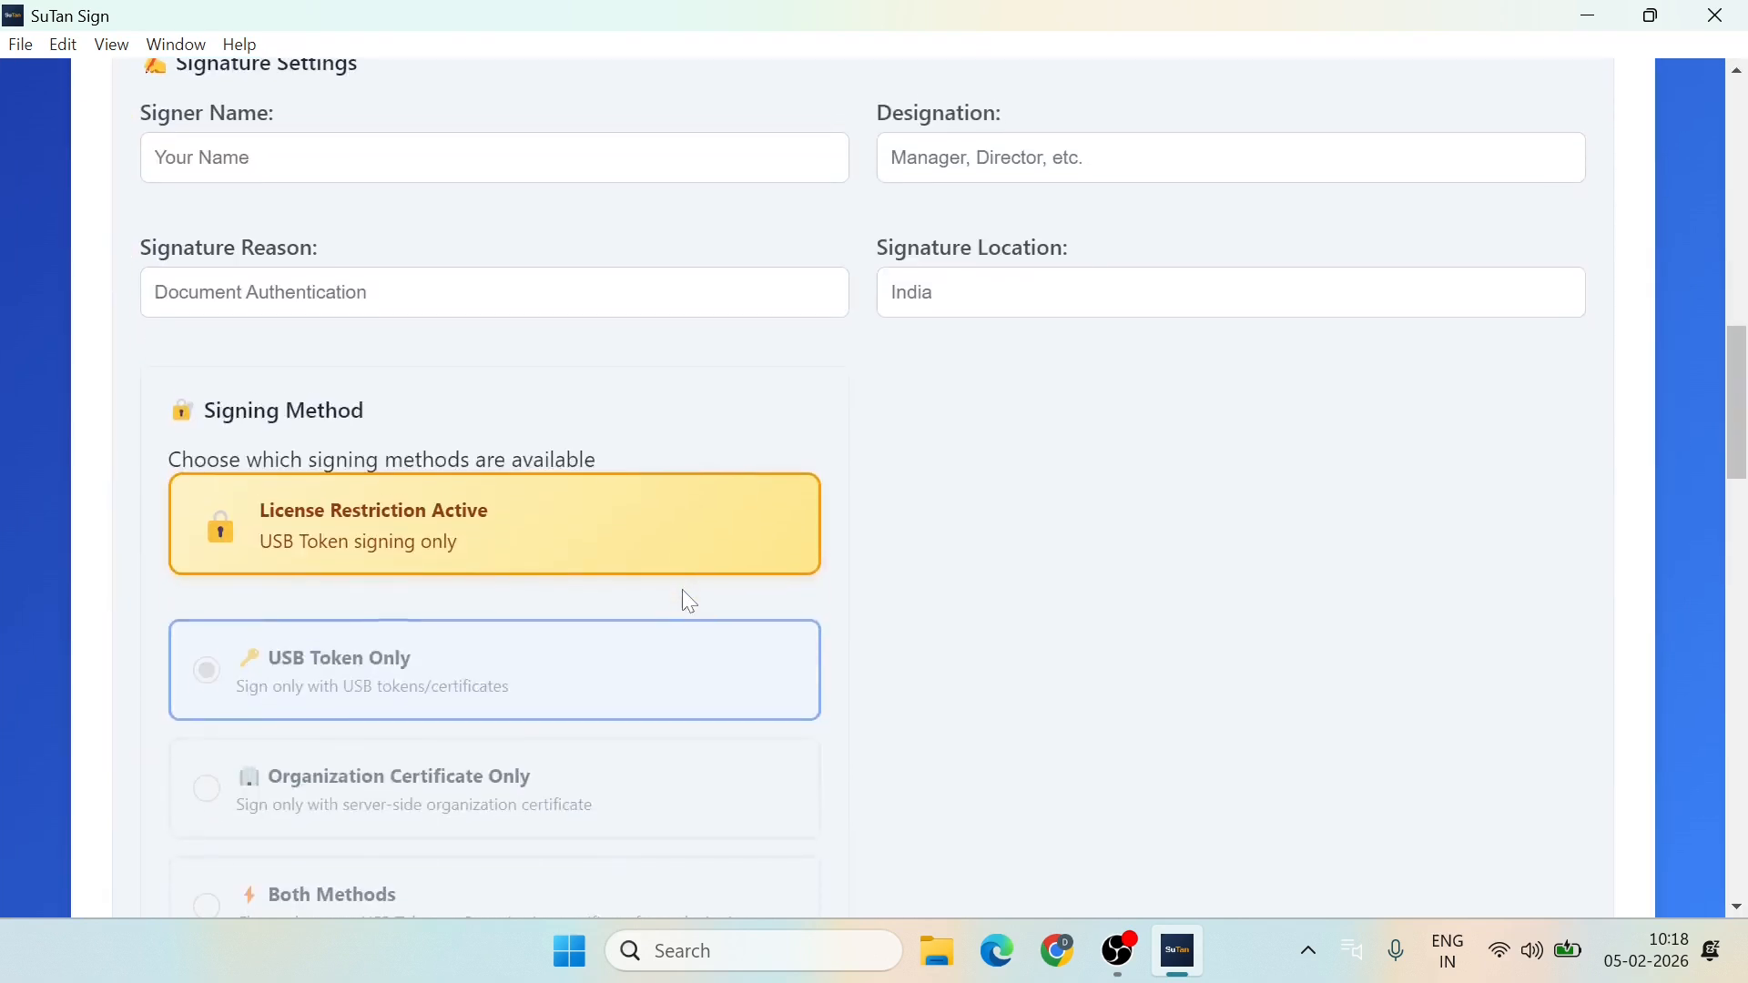
scroll(690, 602, "down", 5)
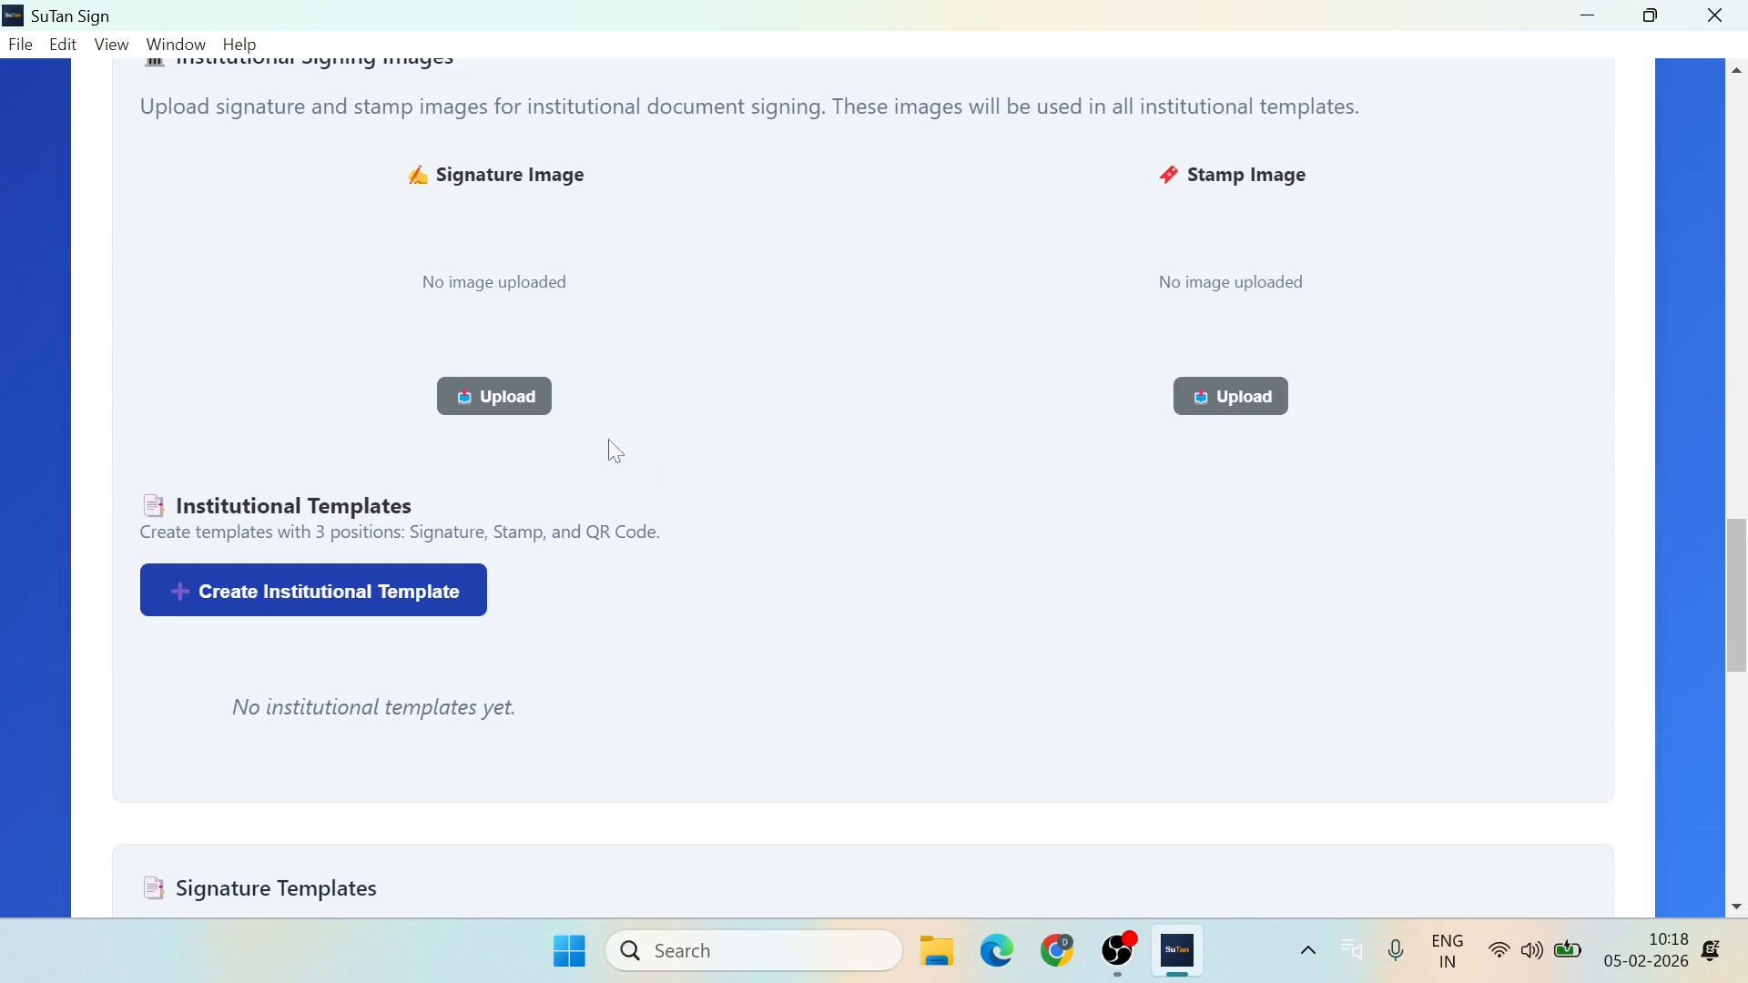
left_click(512, 402)
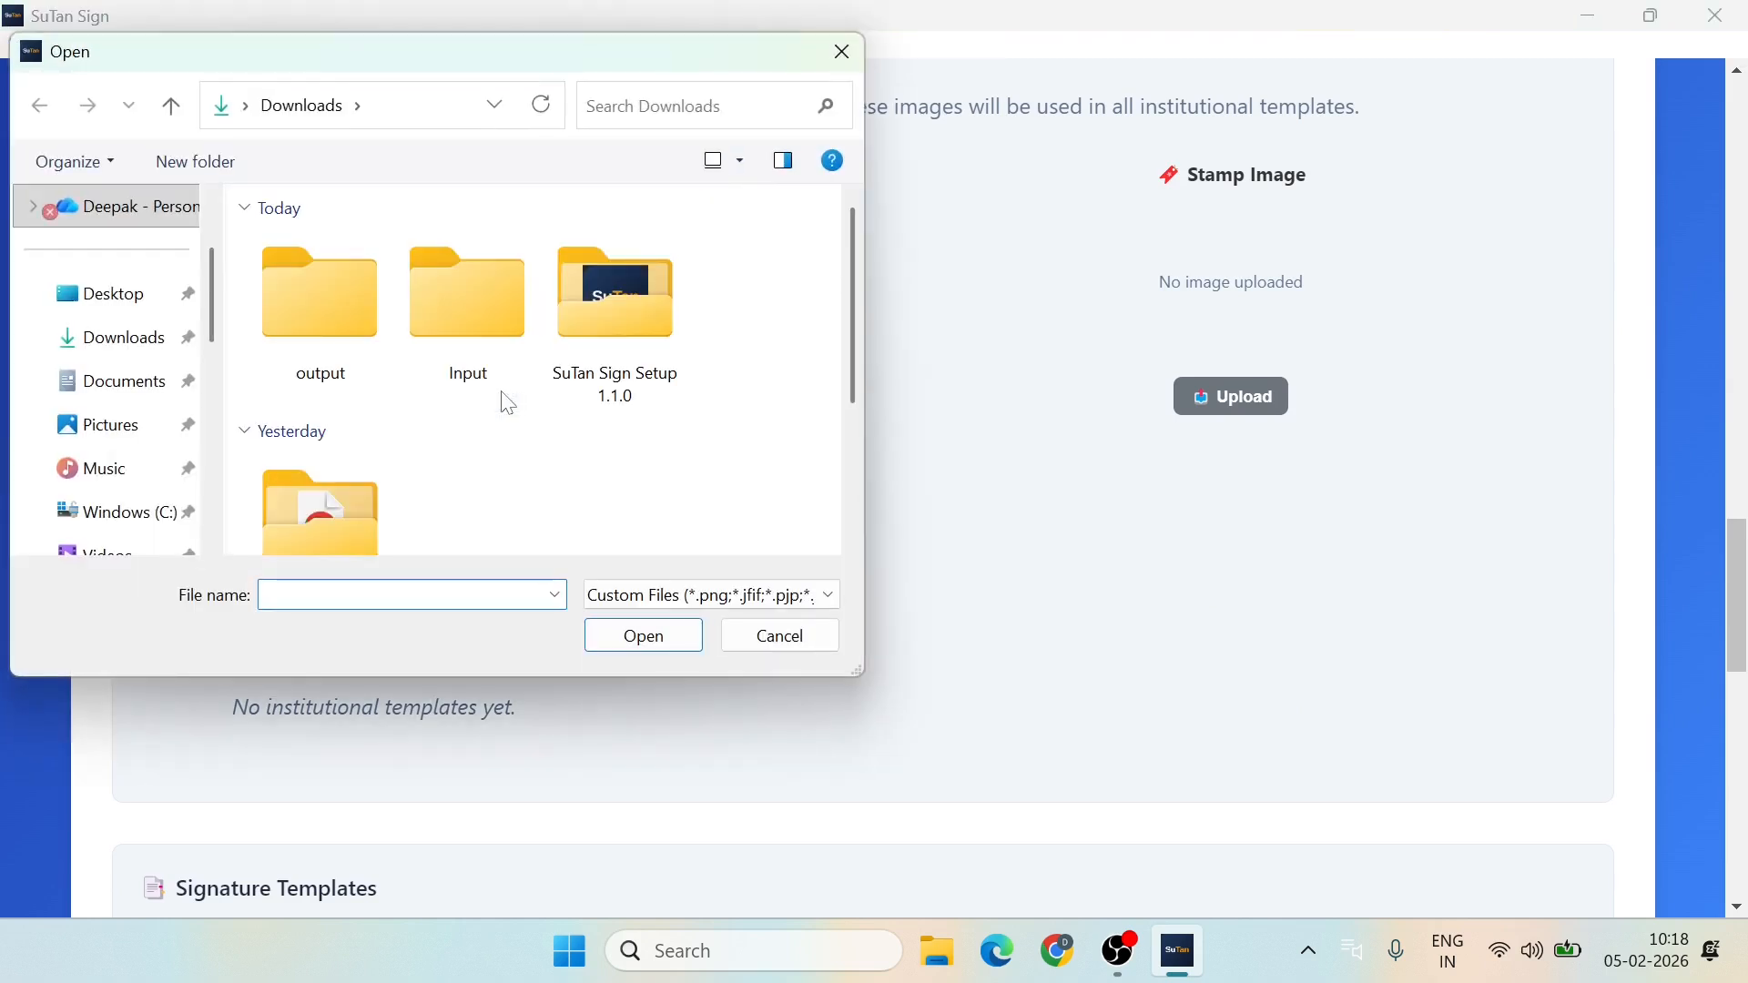
scroll(394, 411, "down", 3)
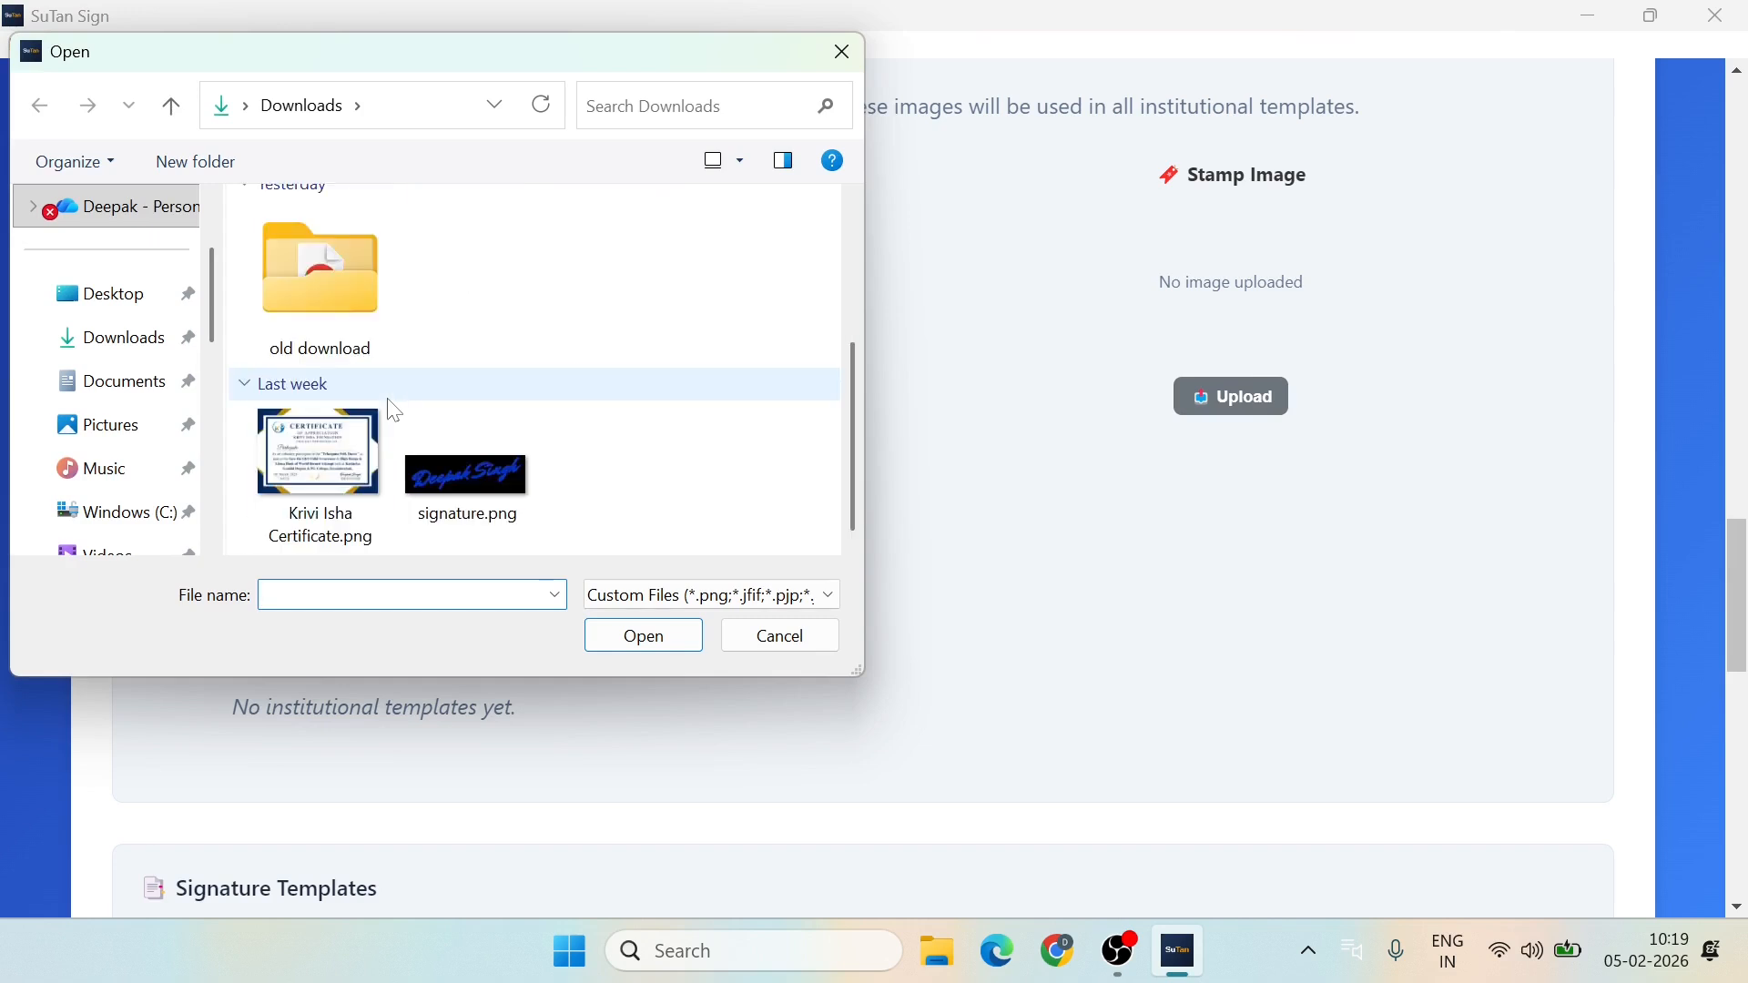
left_click(466, 496)
left_click(653, 642)
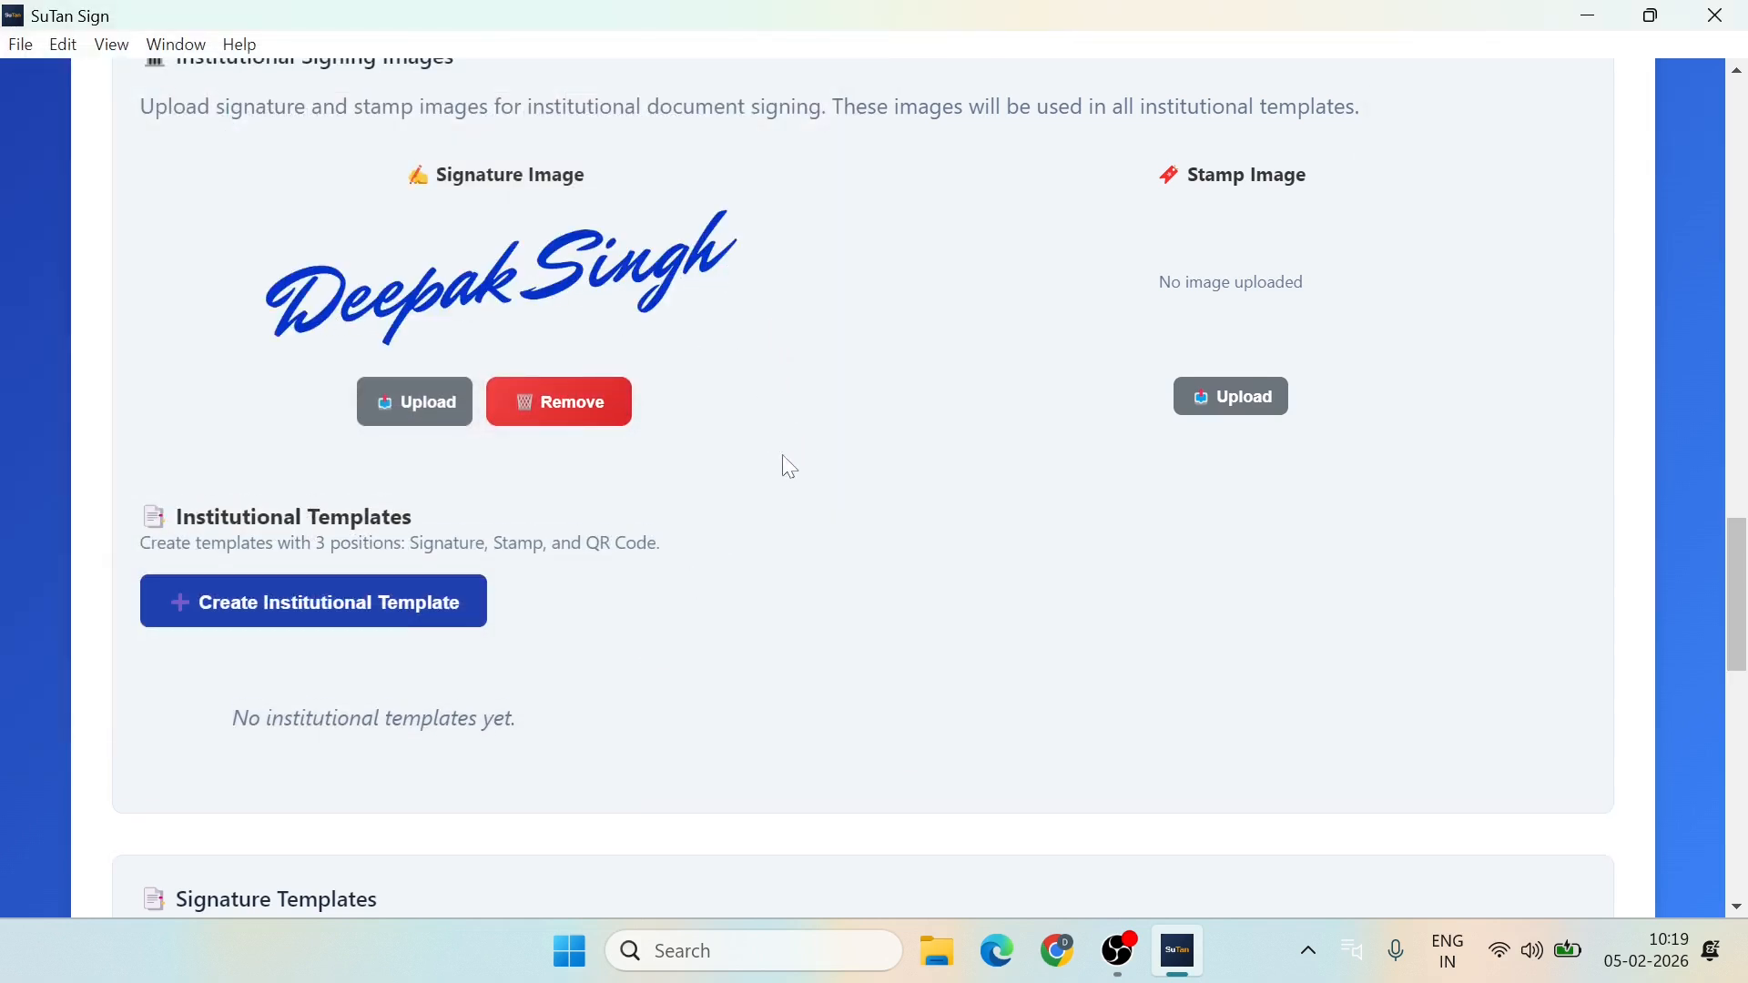
left_click(312, 611)
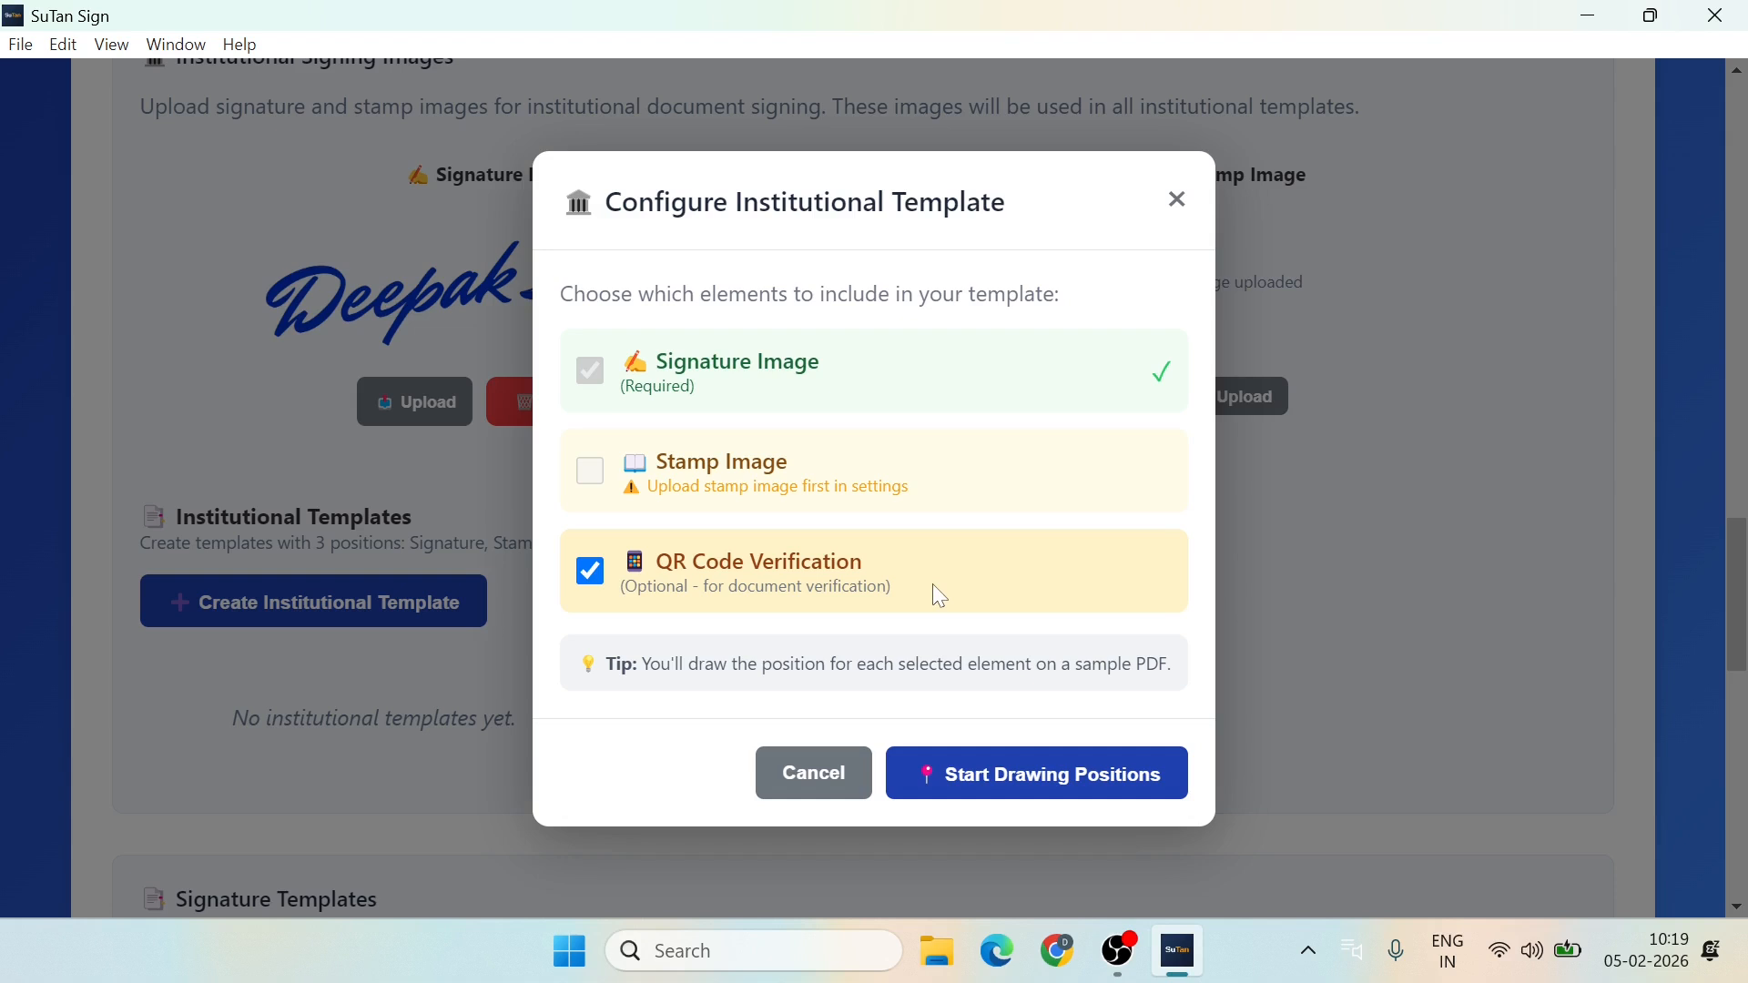
Step: Load Certificate_Template.pdf into the position-drawing screen
left_click(1056, 781)
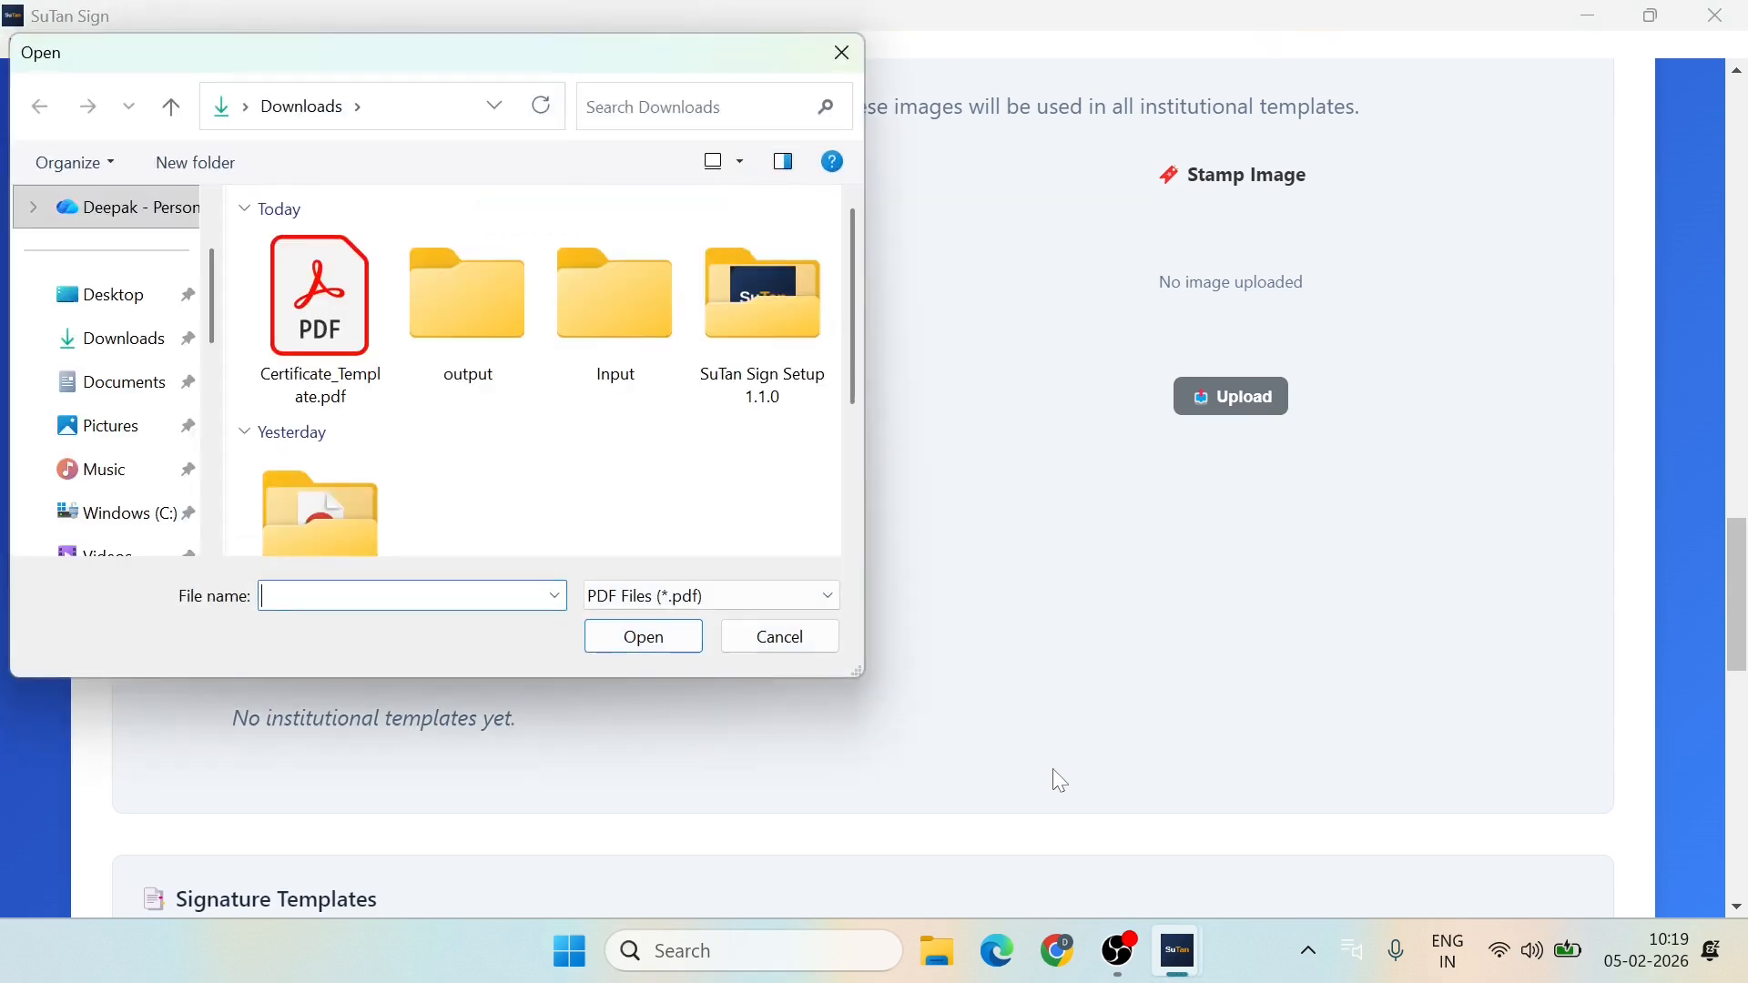
left_click(318, 309)
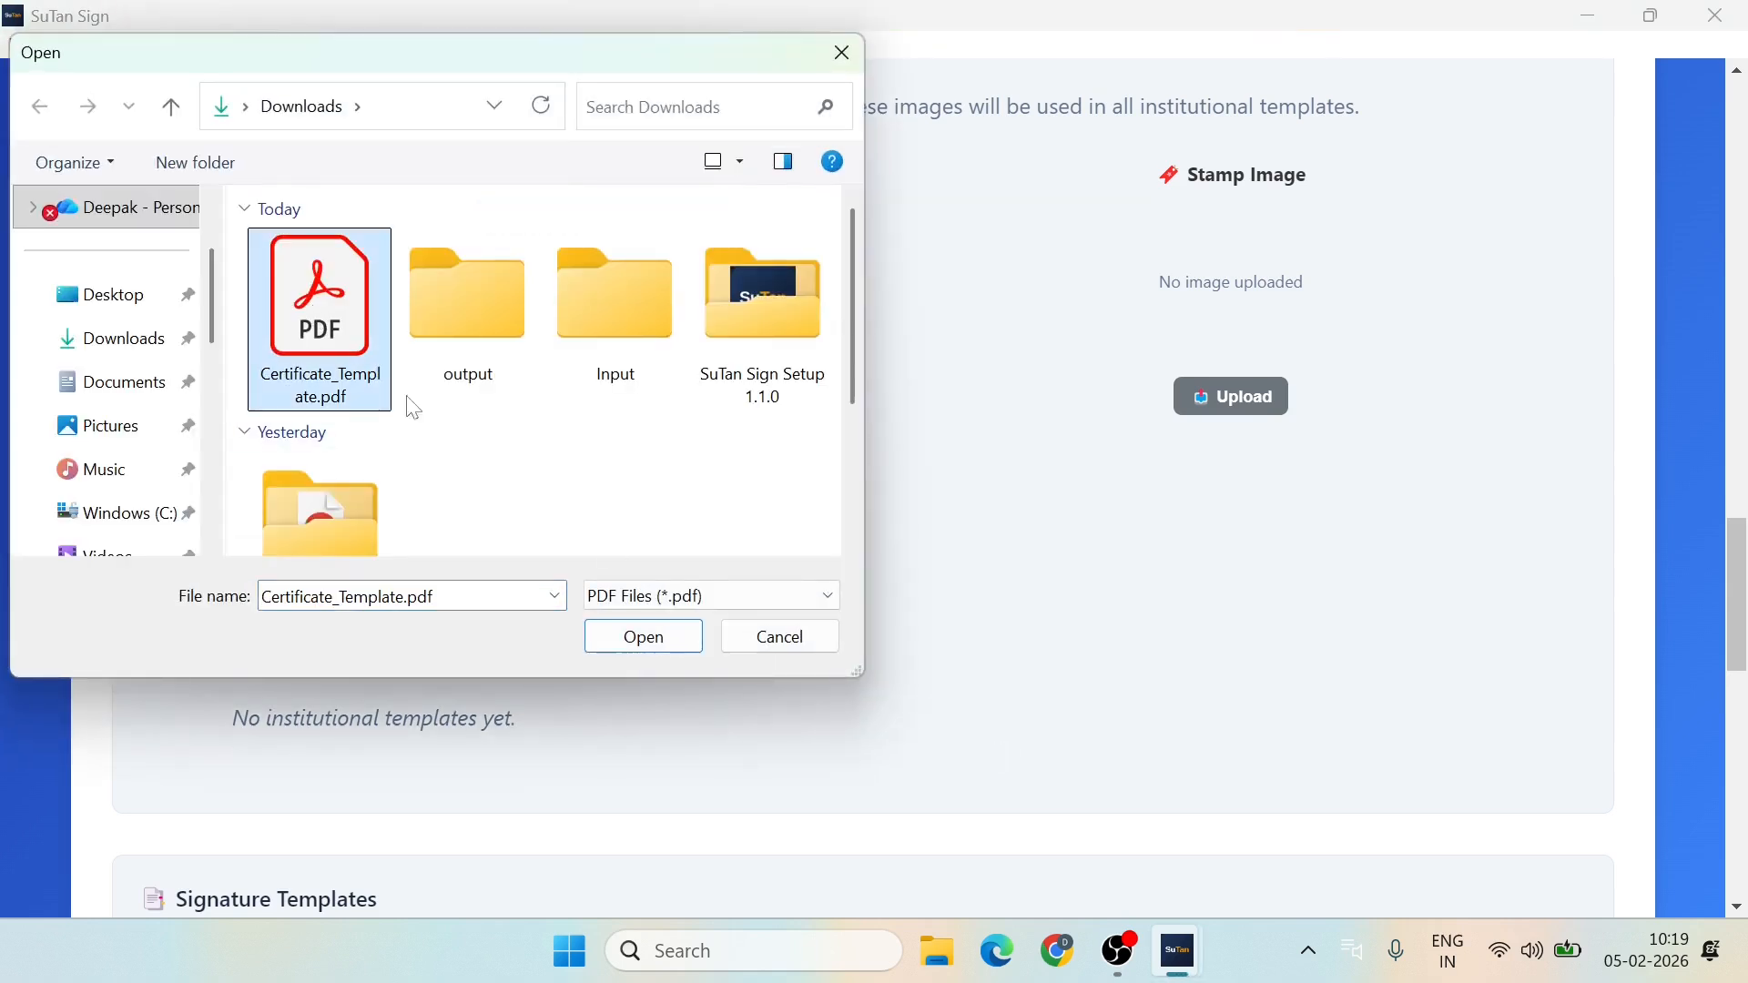
left_click(644, 642)
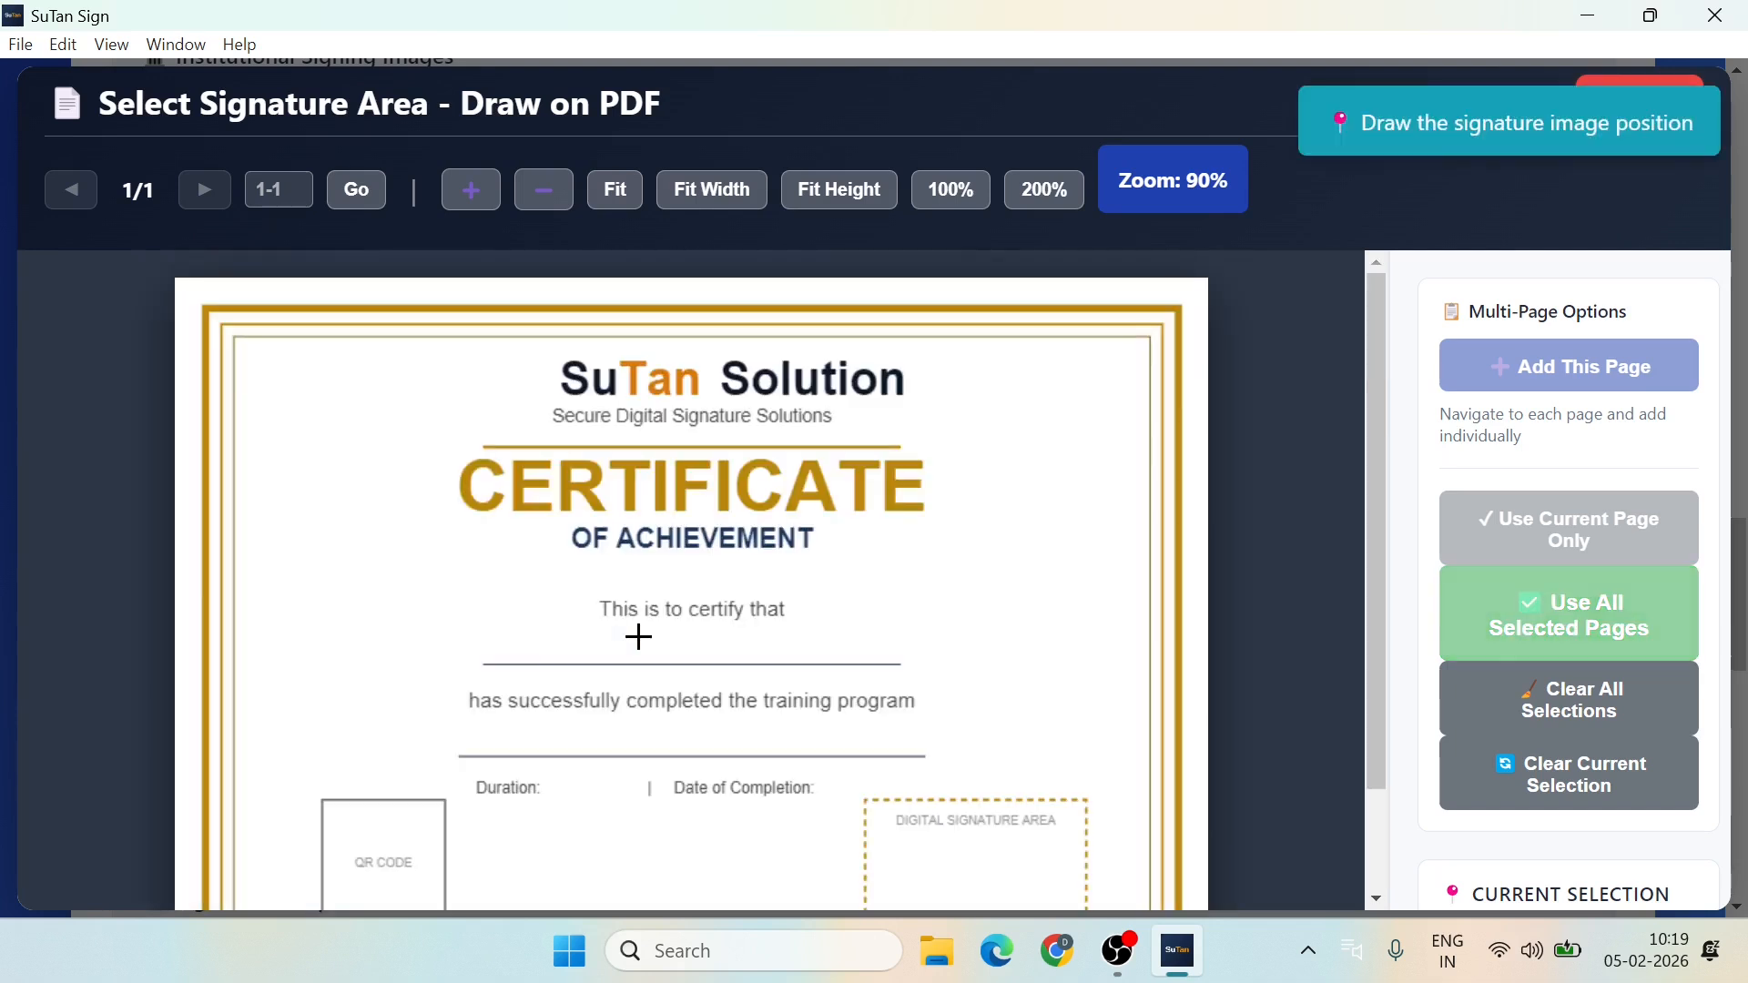
Step: Mark the signature over the digital signature box and the QR code over the QR CODE box, page 1 only
scroll(911, 688, "down", 1)
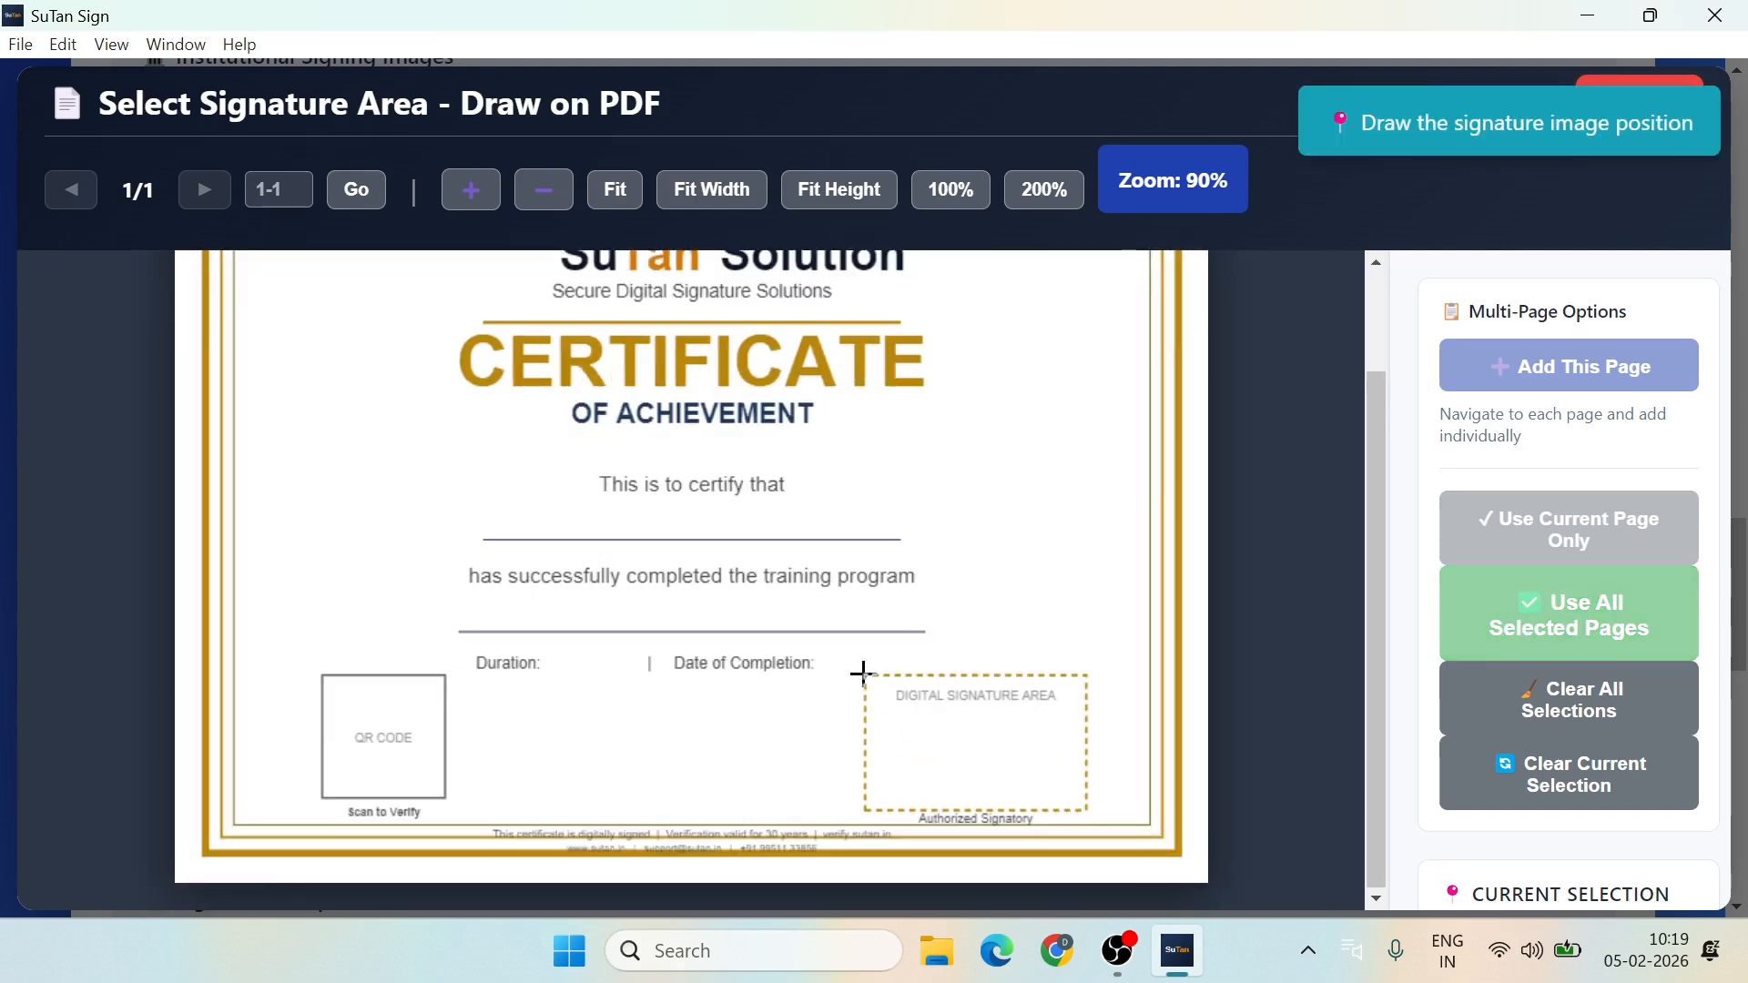
mouse_move(863, 673)
left_mouse_down()
mouse_move(1104, 816)
mouse_move(1090, 814)
left_mouse_up()
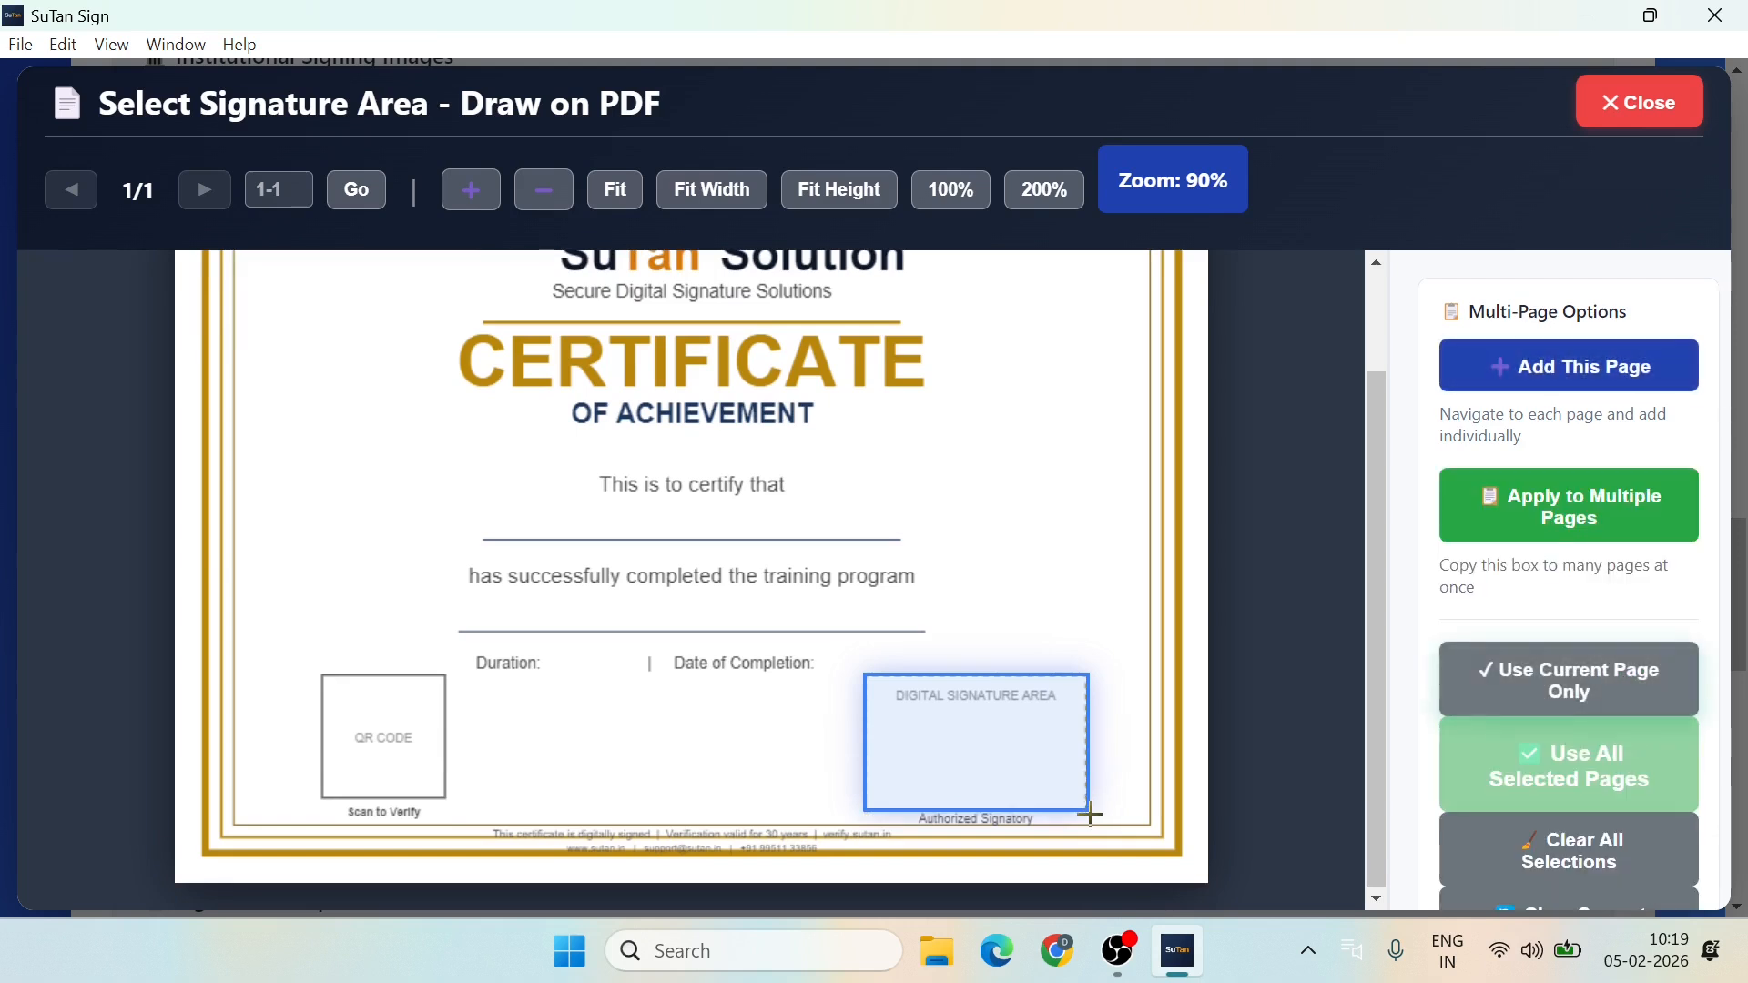
left_click(1561, 684)
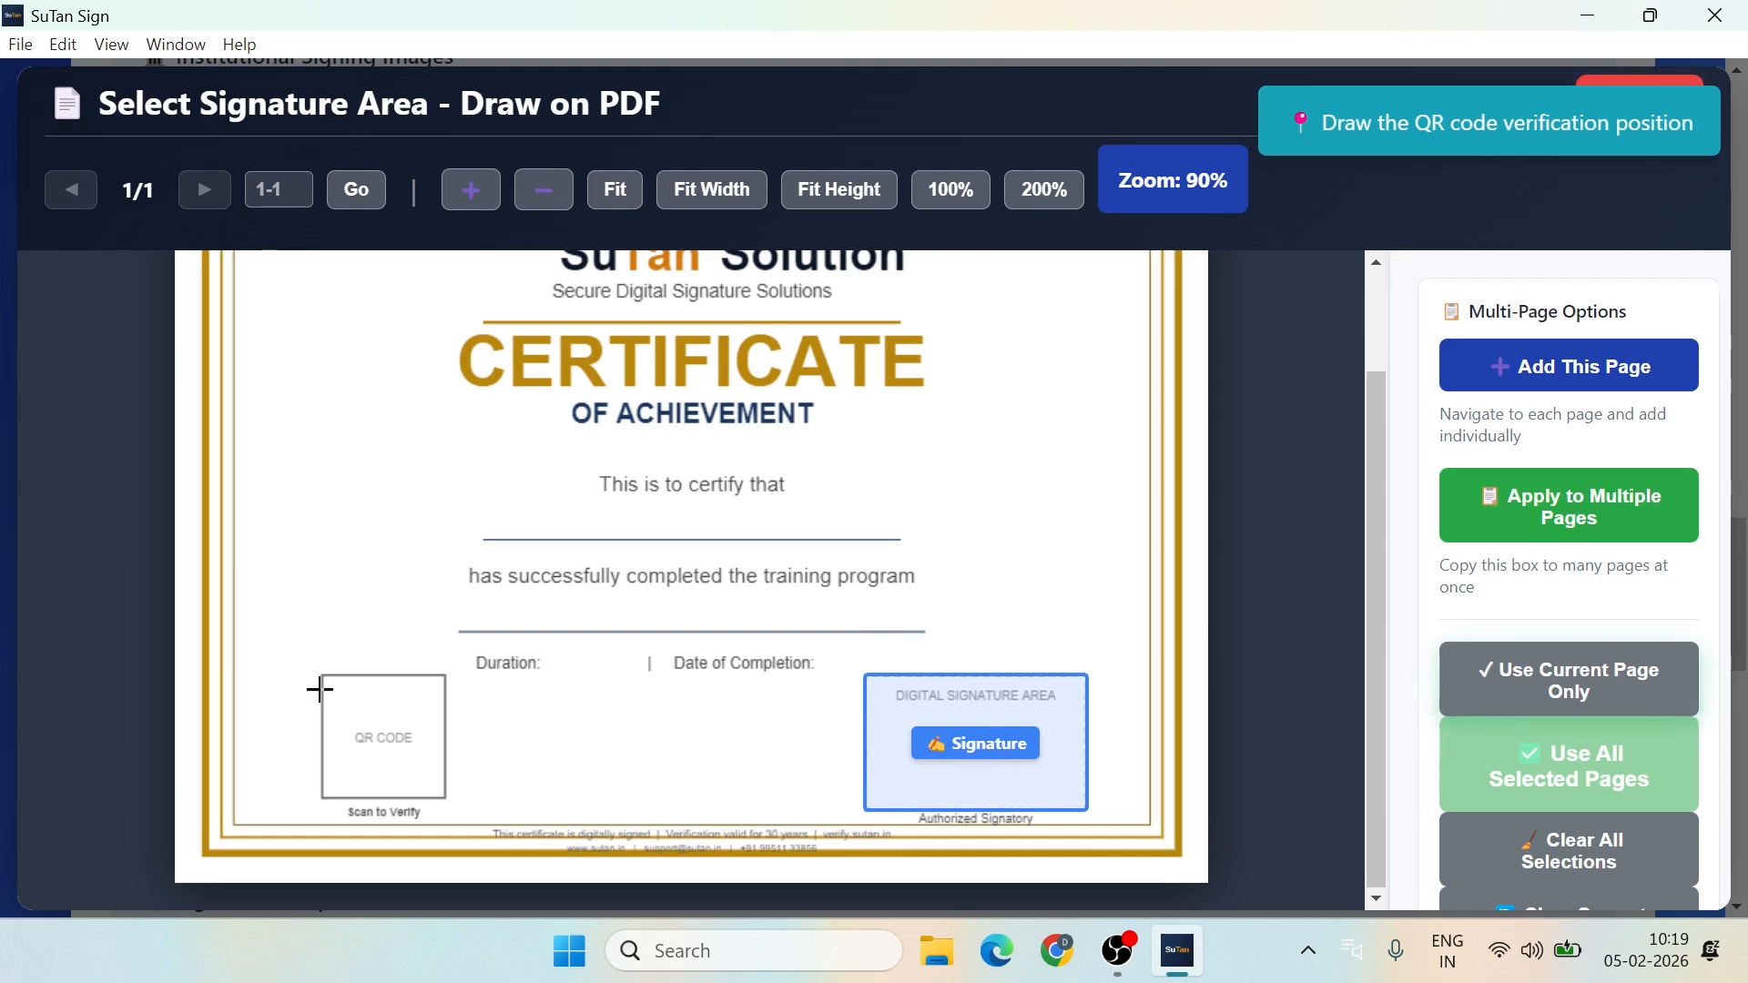
left_click_drag(321, 670, 447, 799)
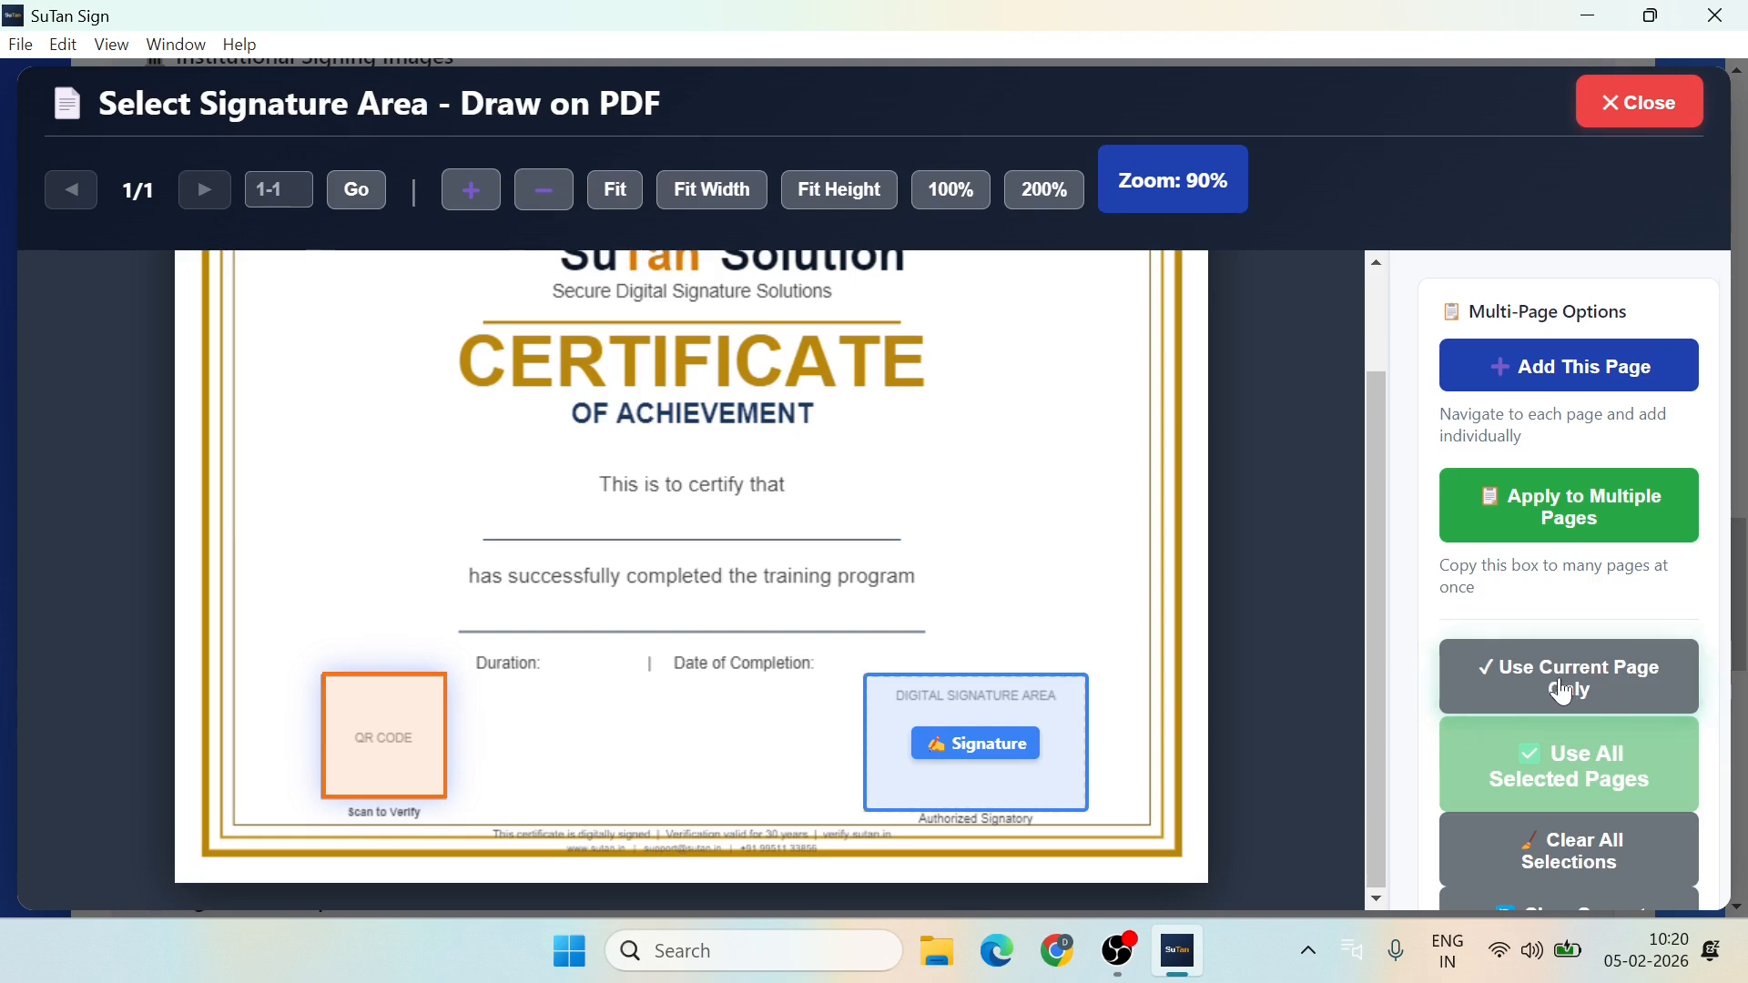
left_click(1563, 690)
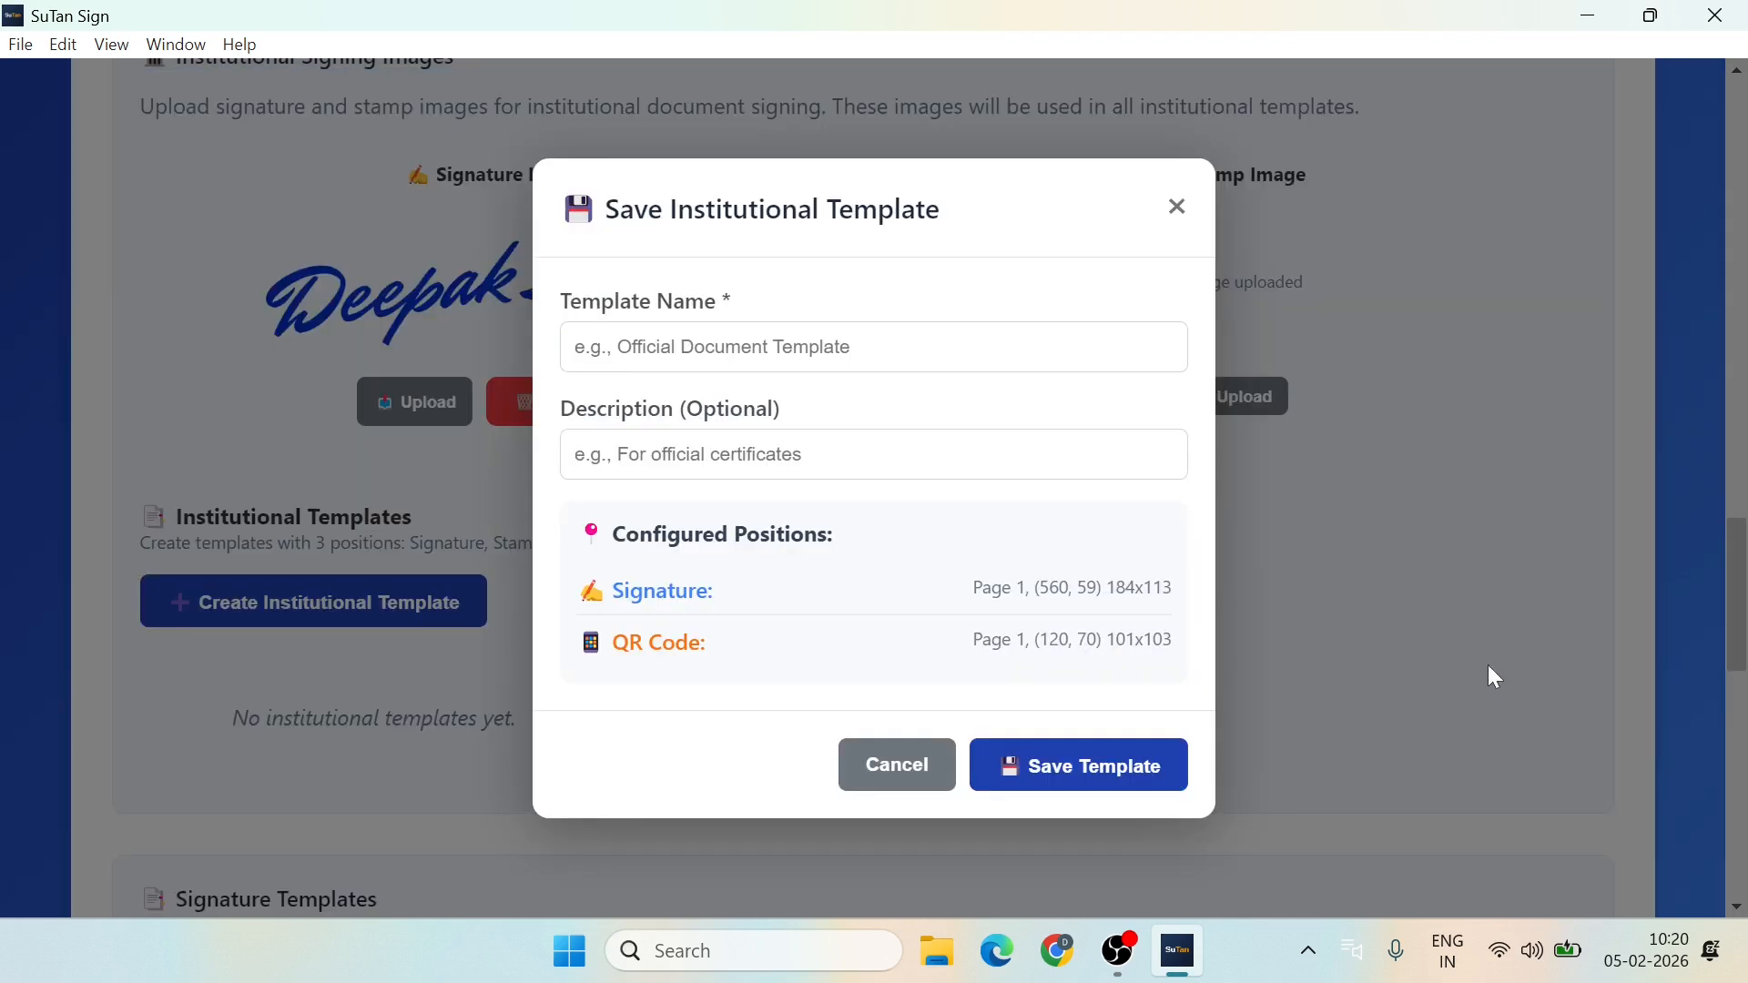
Step: Name the institutional template 'Digital Signing Certificate' and save it
left_click(575, 347)
type("Cert")
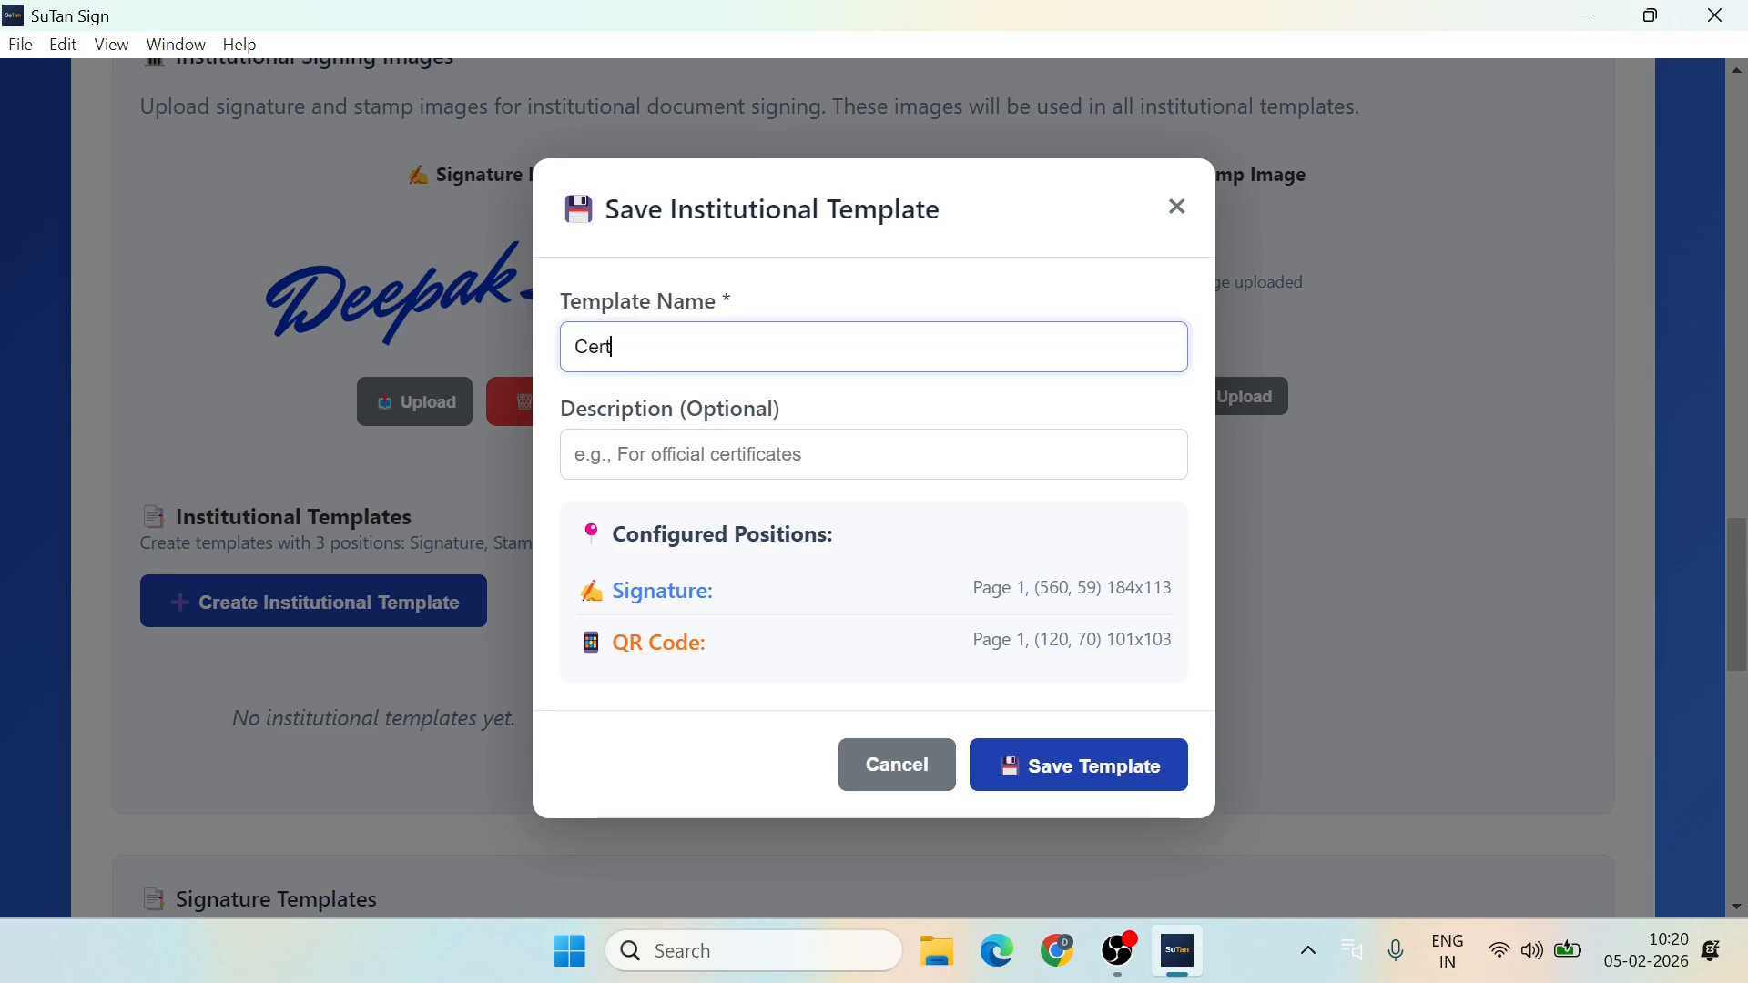
key("BackSpace")
type("Di")
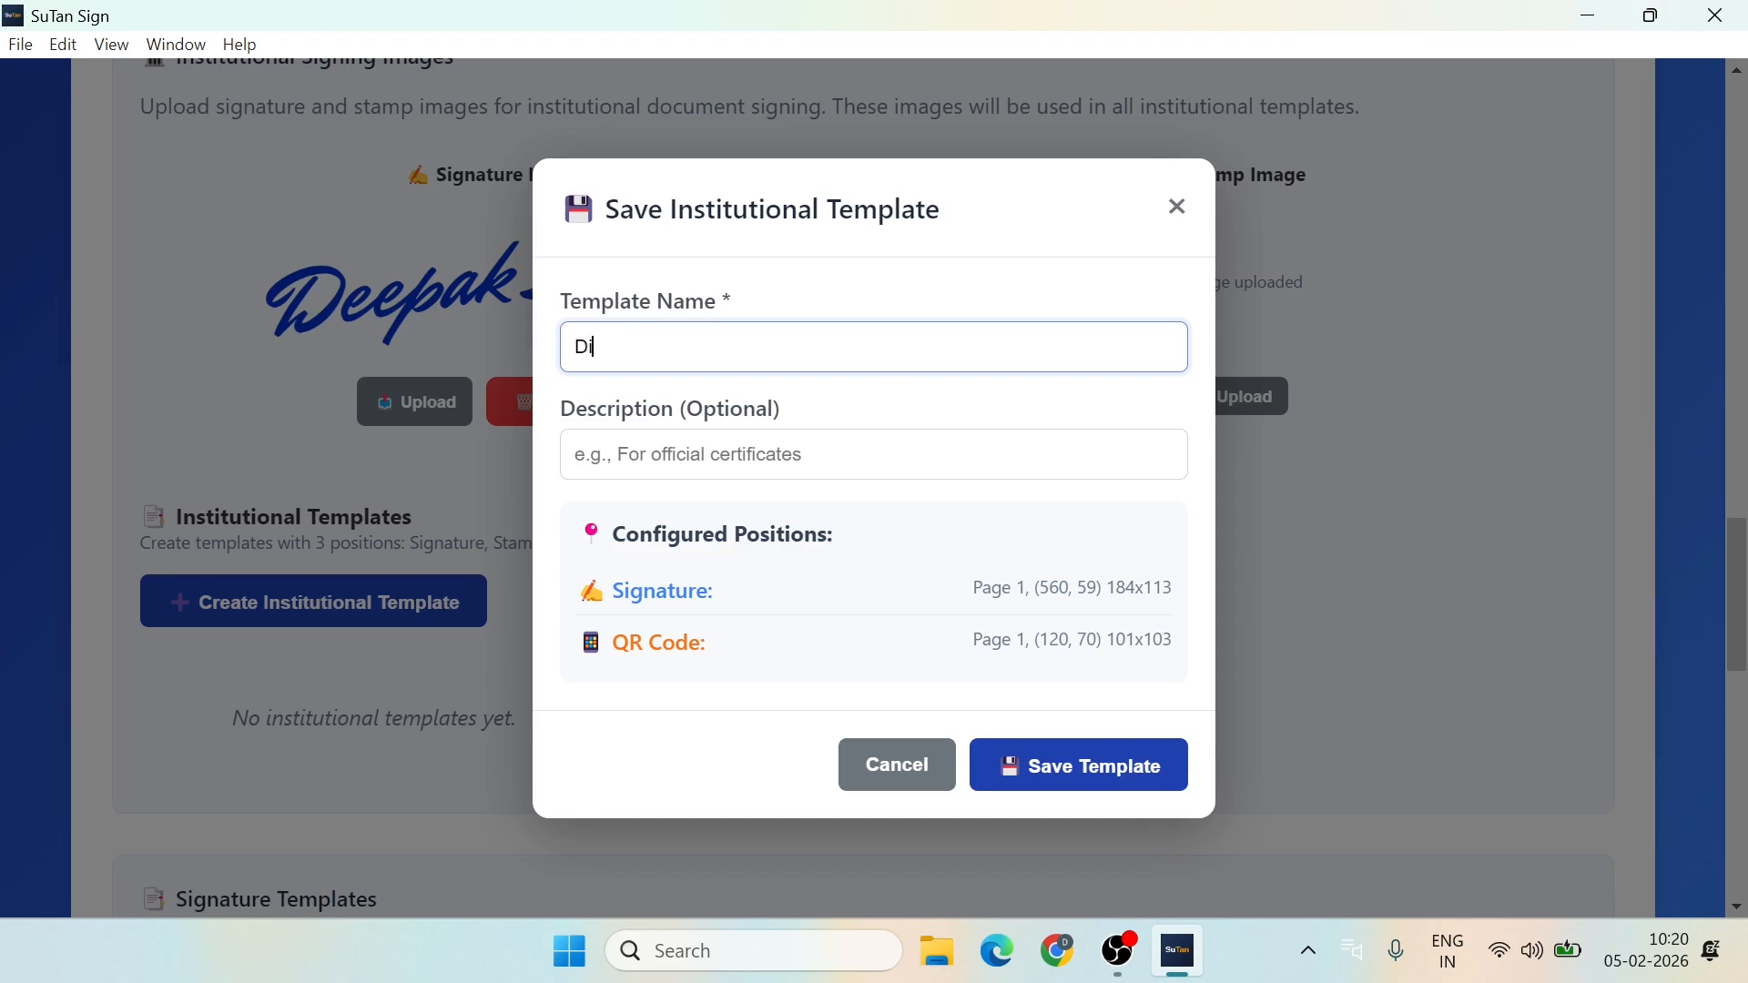
type("git")
type("al Signing ")
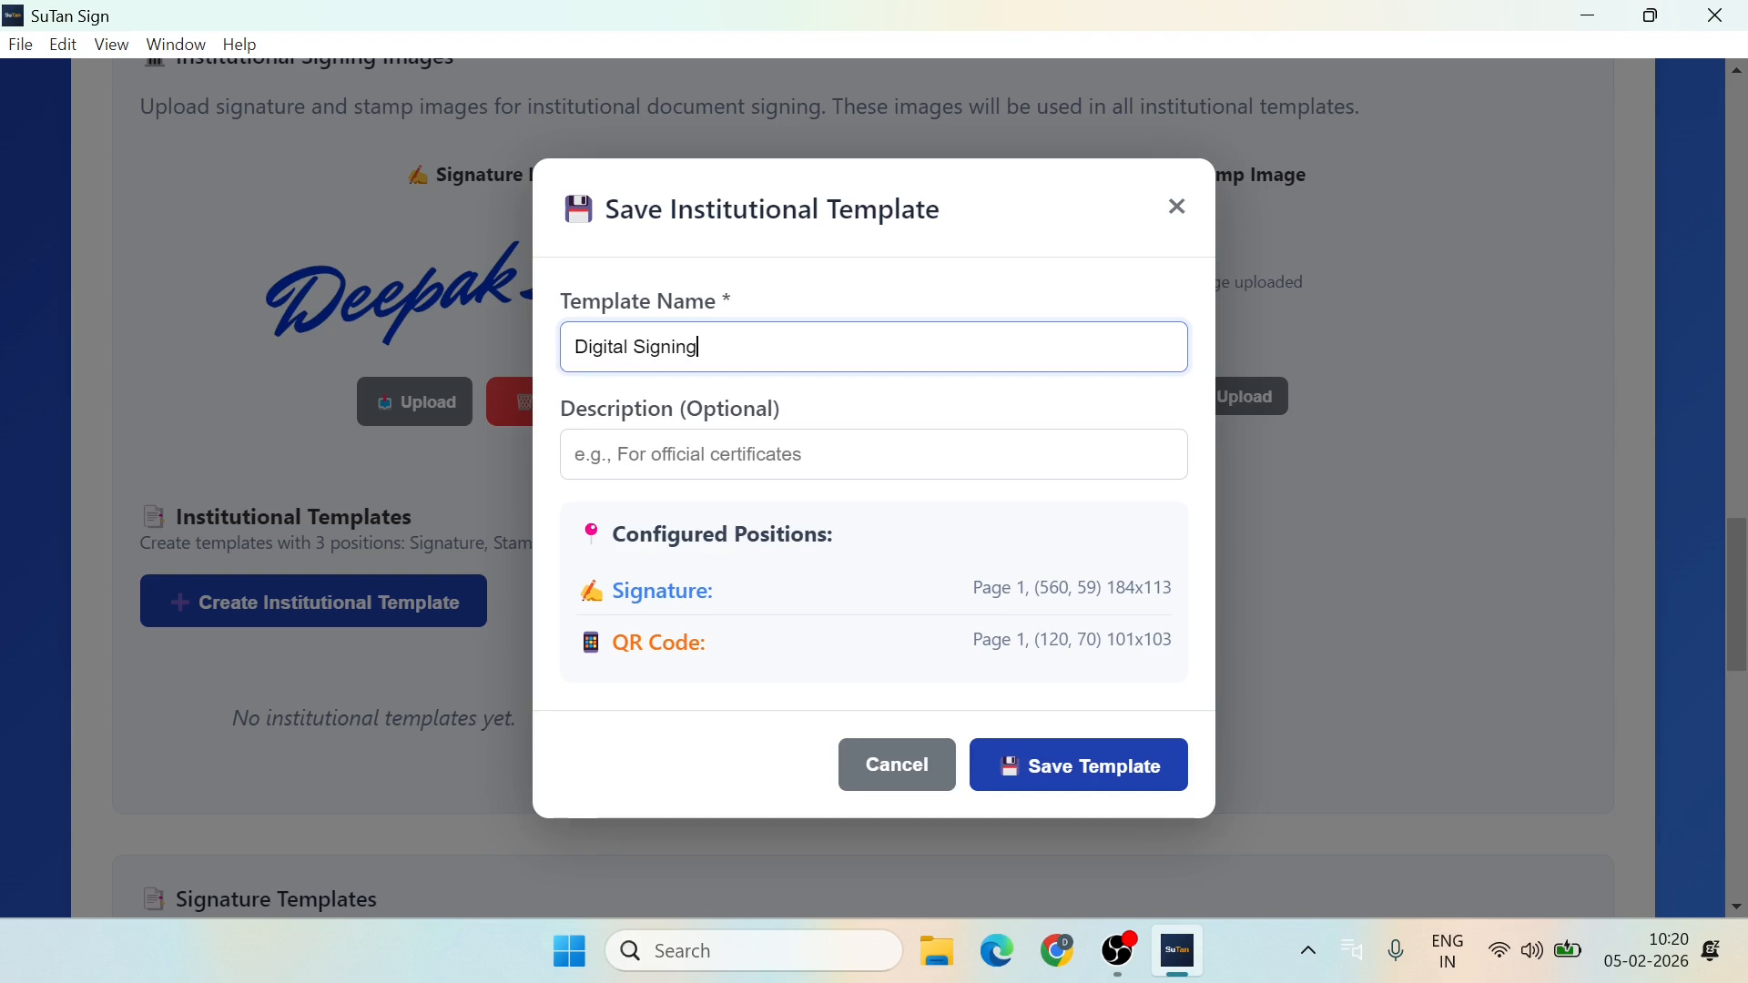
type("Cert")
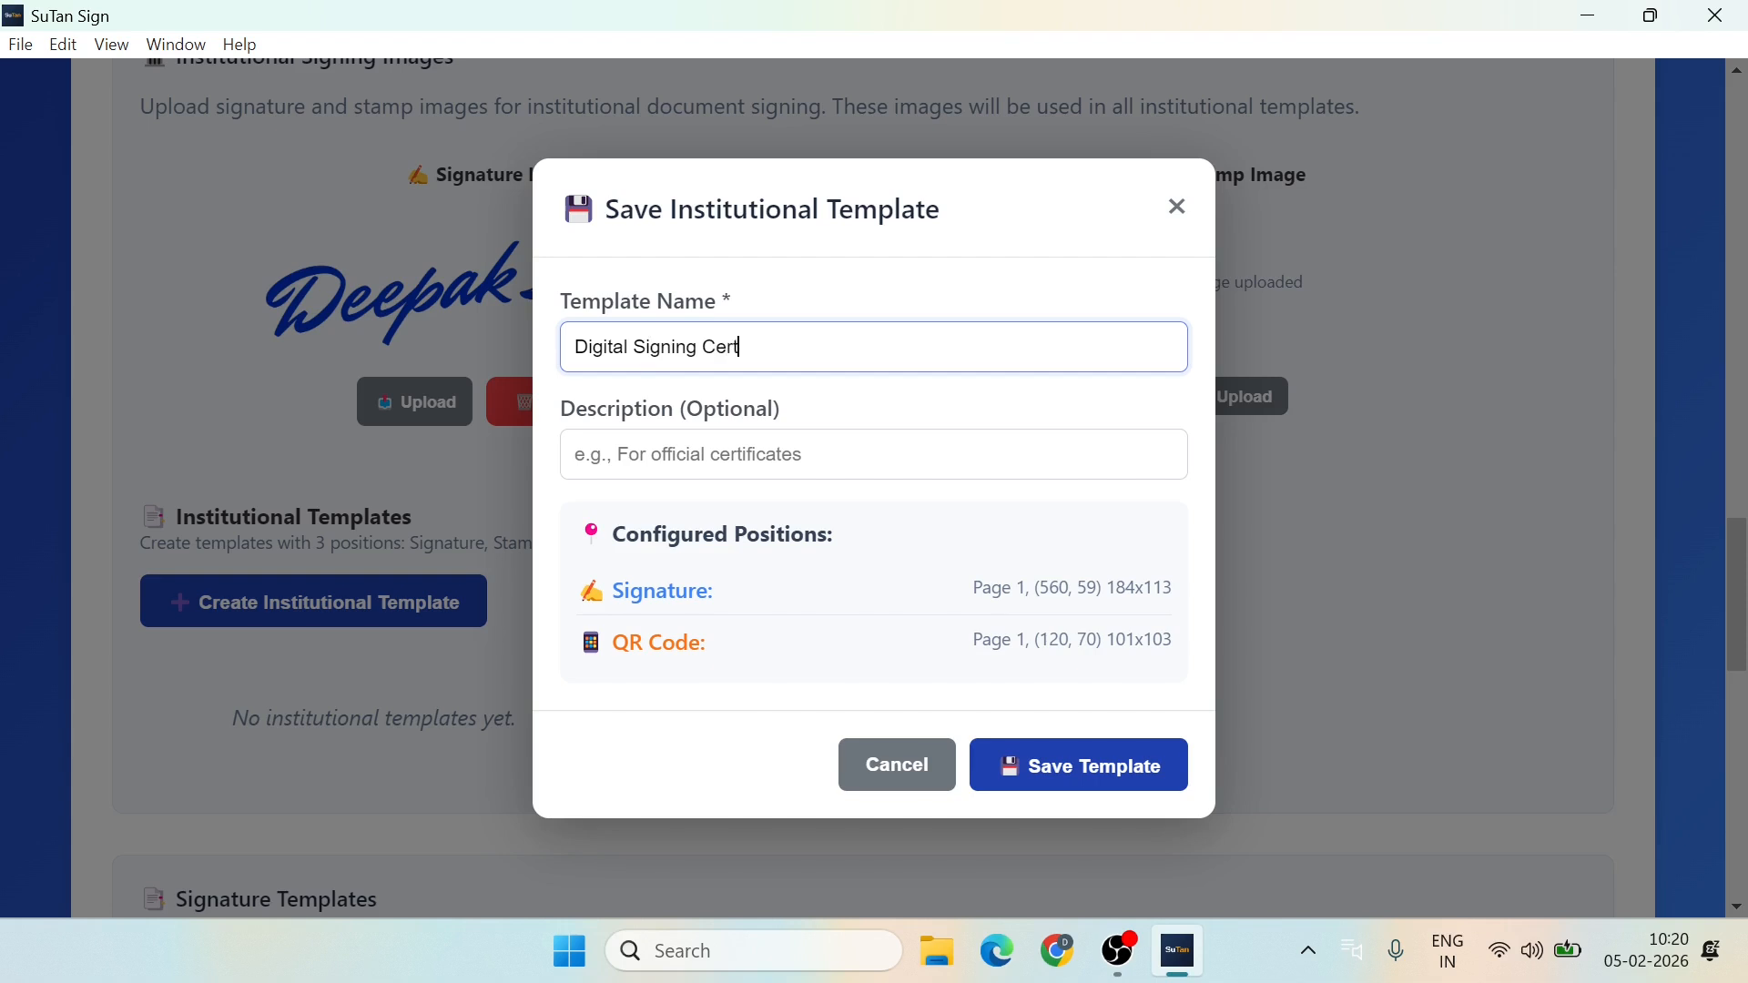
type("ificate")
left_click(881, 403)
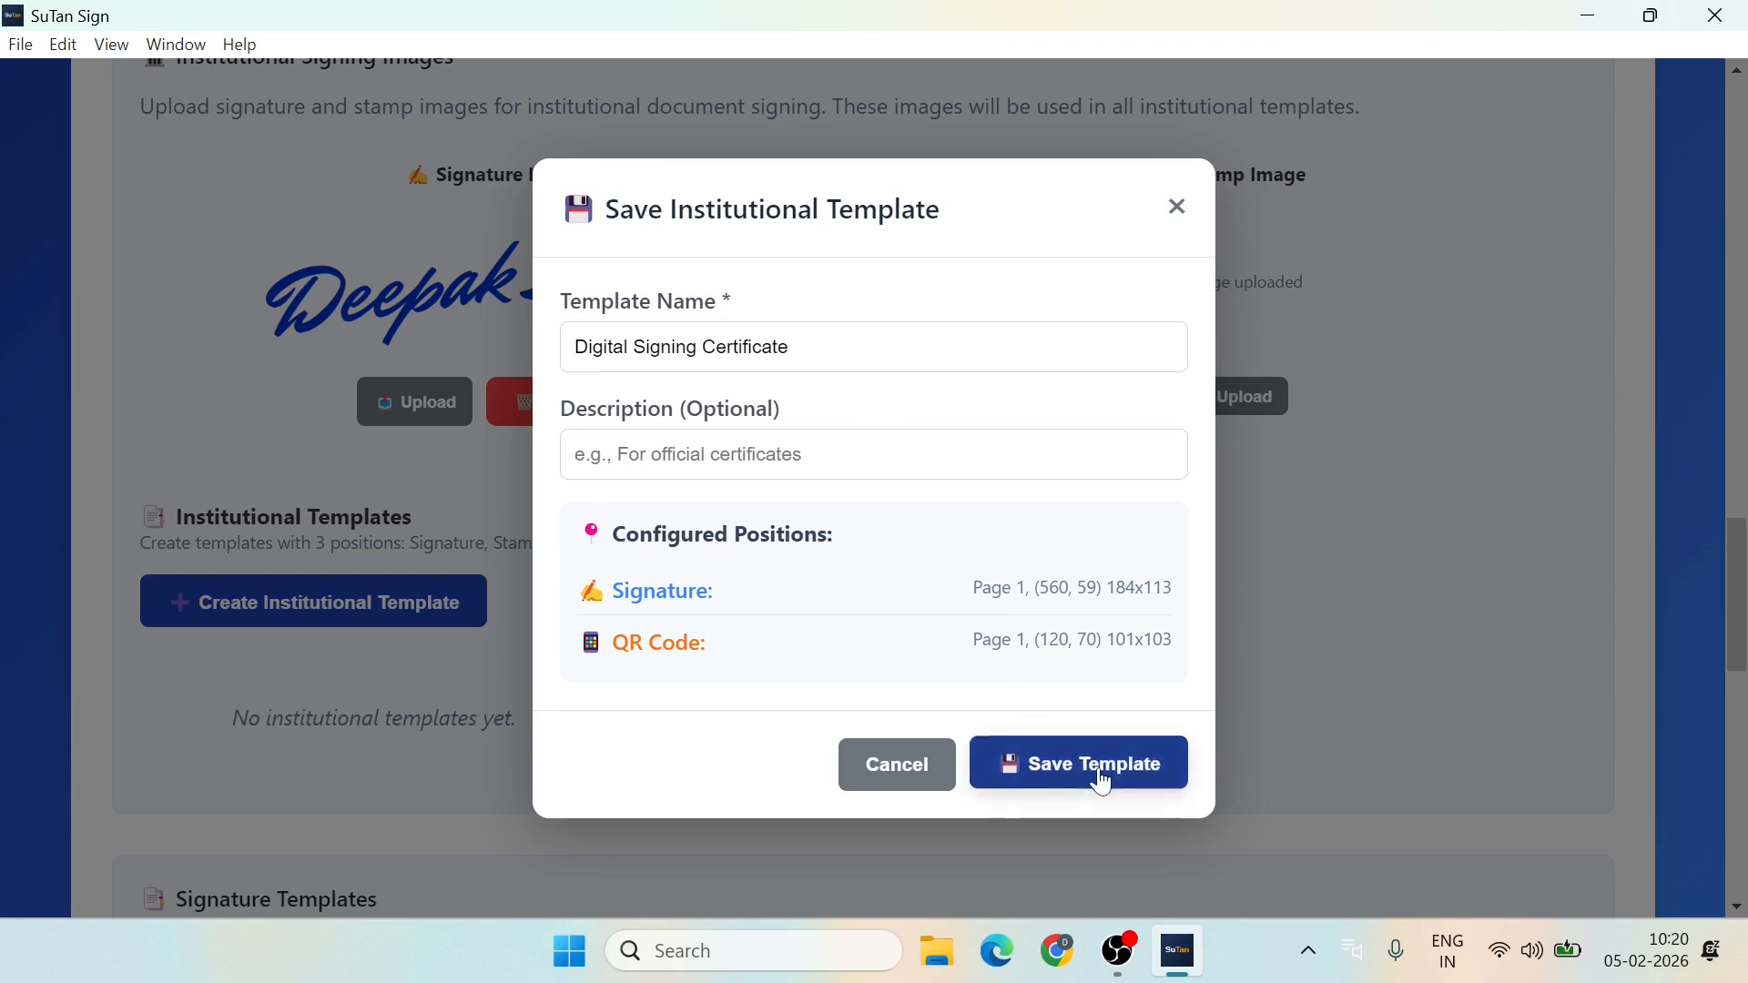
left_click(1101, 782)
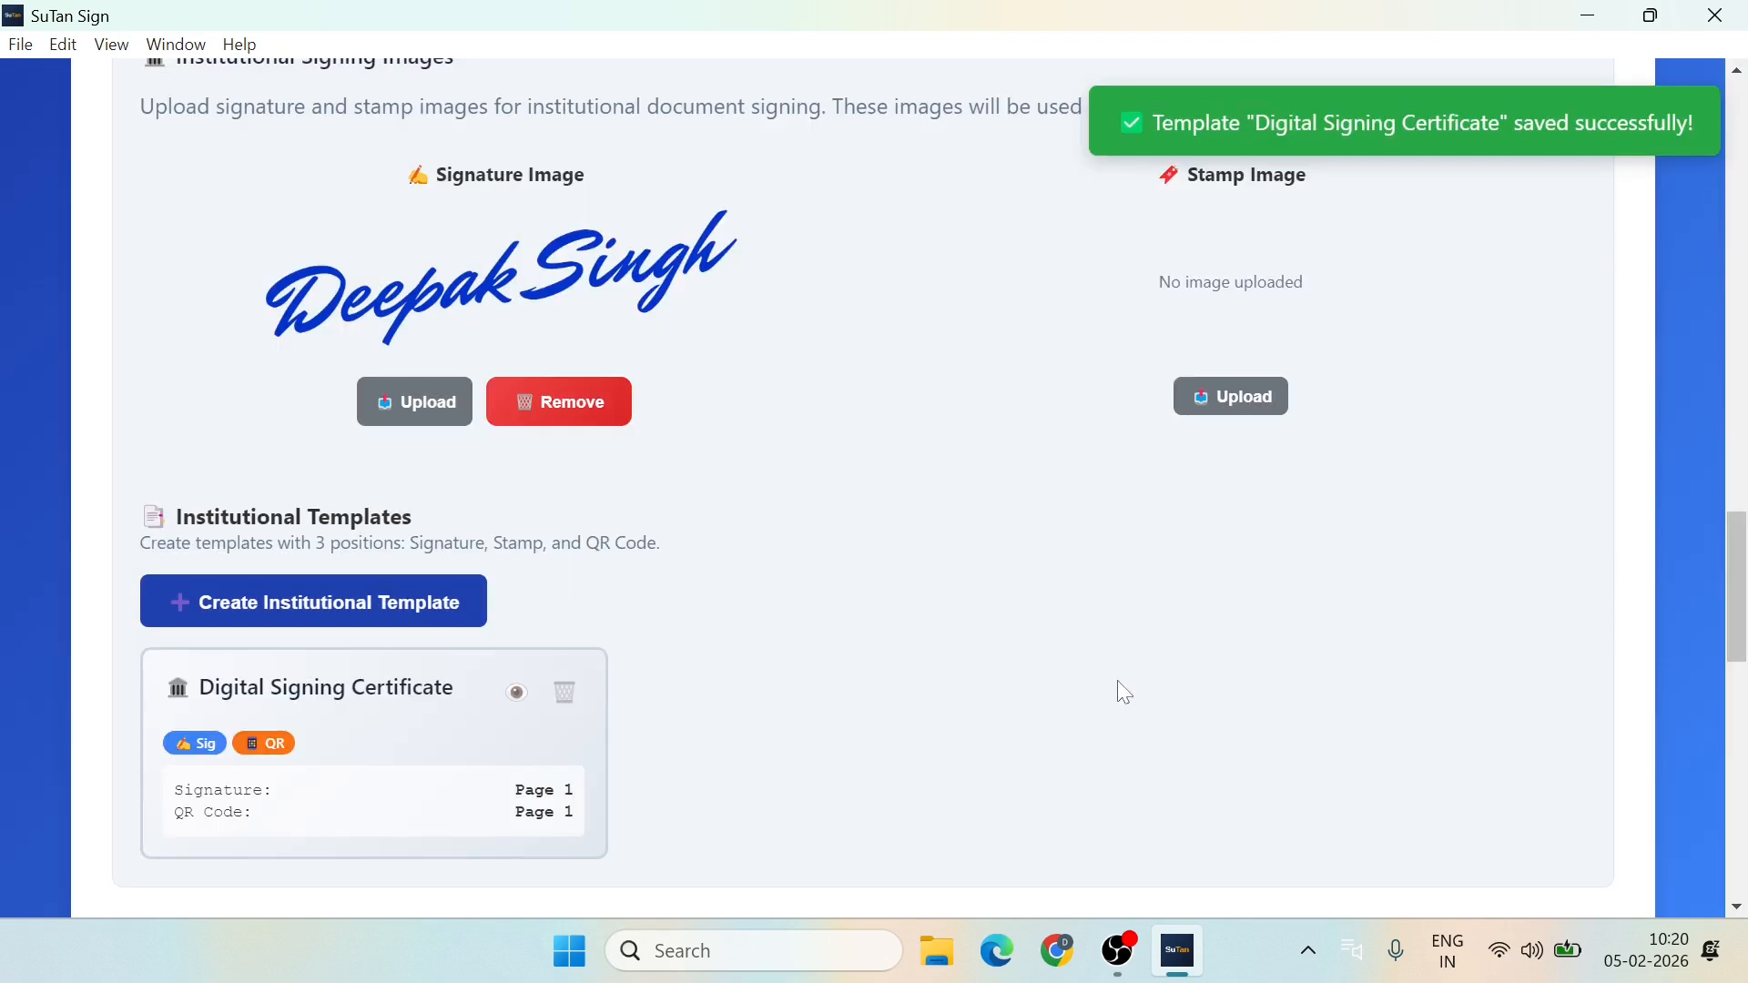
Step: Return to SuTan Sign's home page, then open sample 1.csv from Downloads in Excel
scroll(826, 523, "up", 20)
scroll(461, 320, "up", 5)
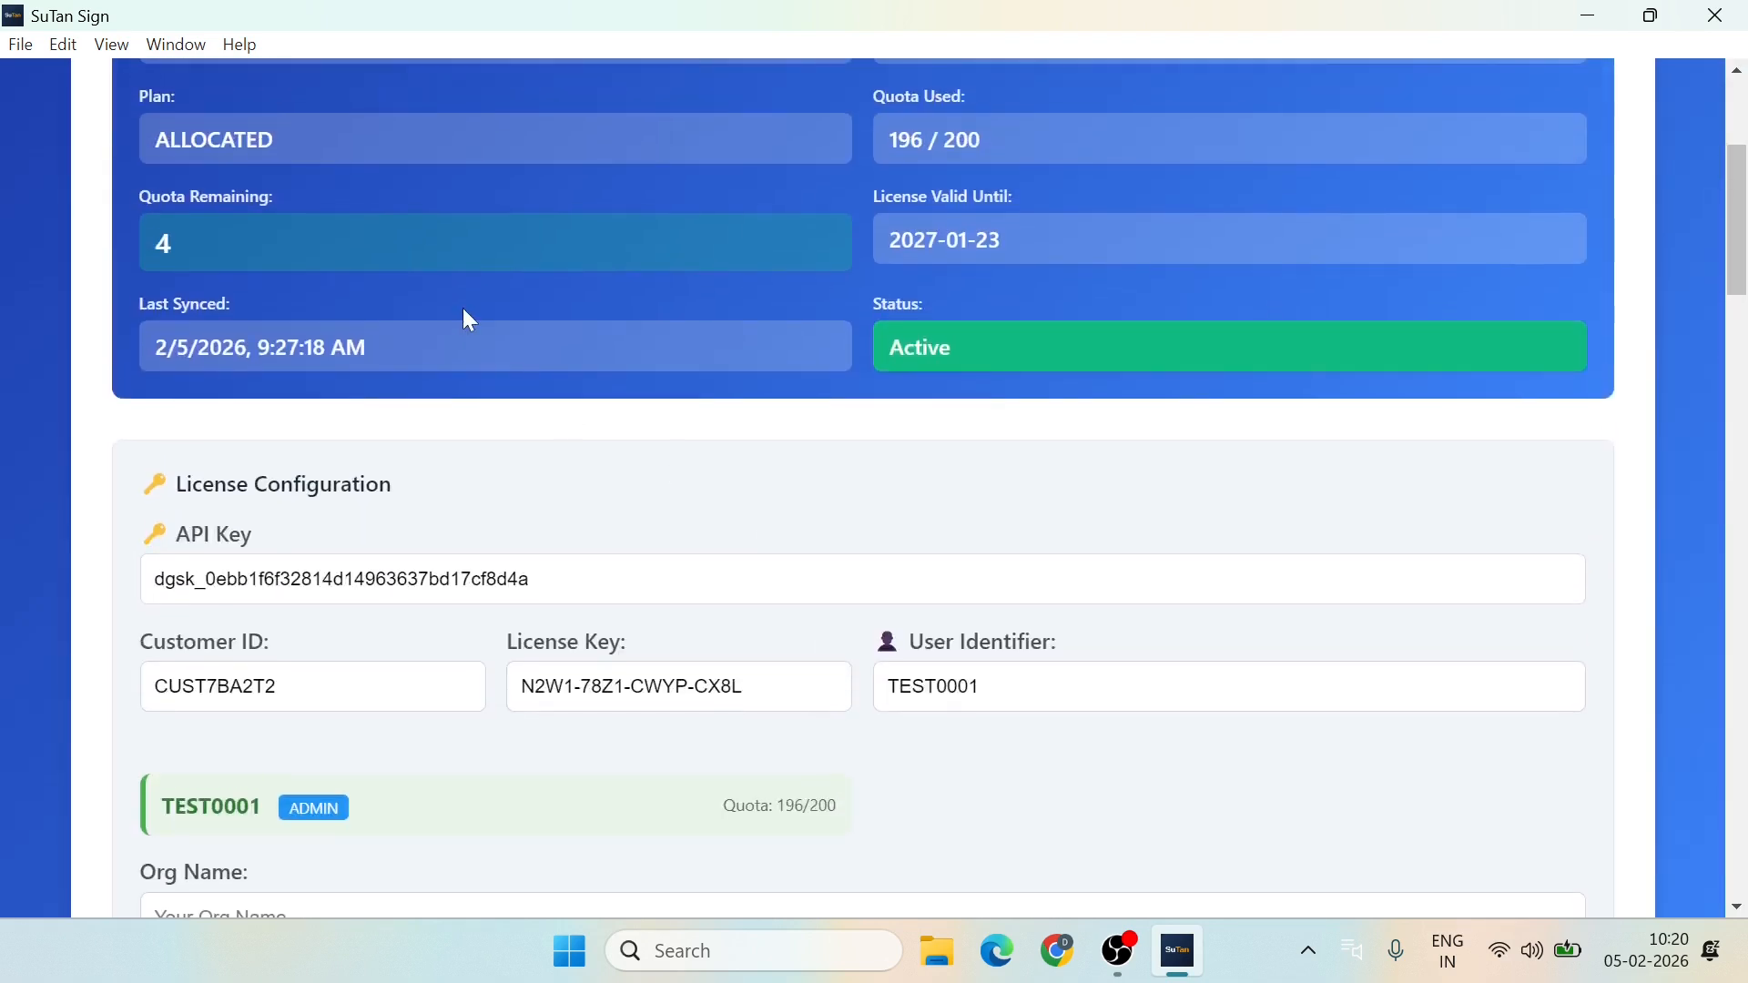
left_click(236, 156)
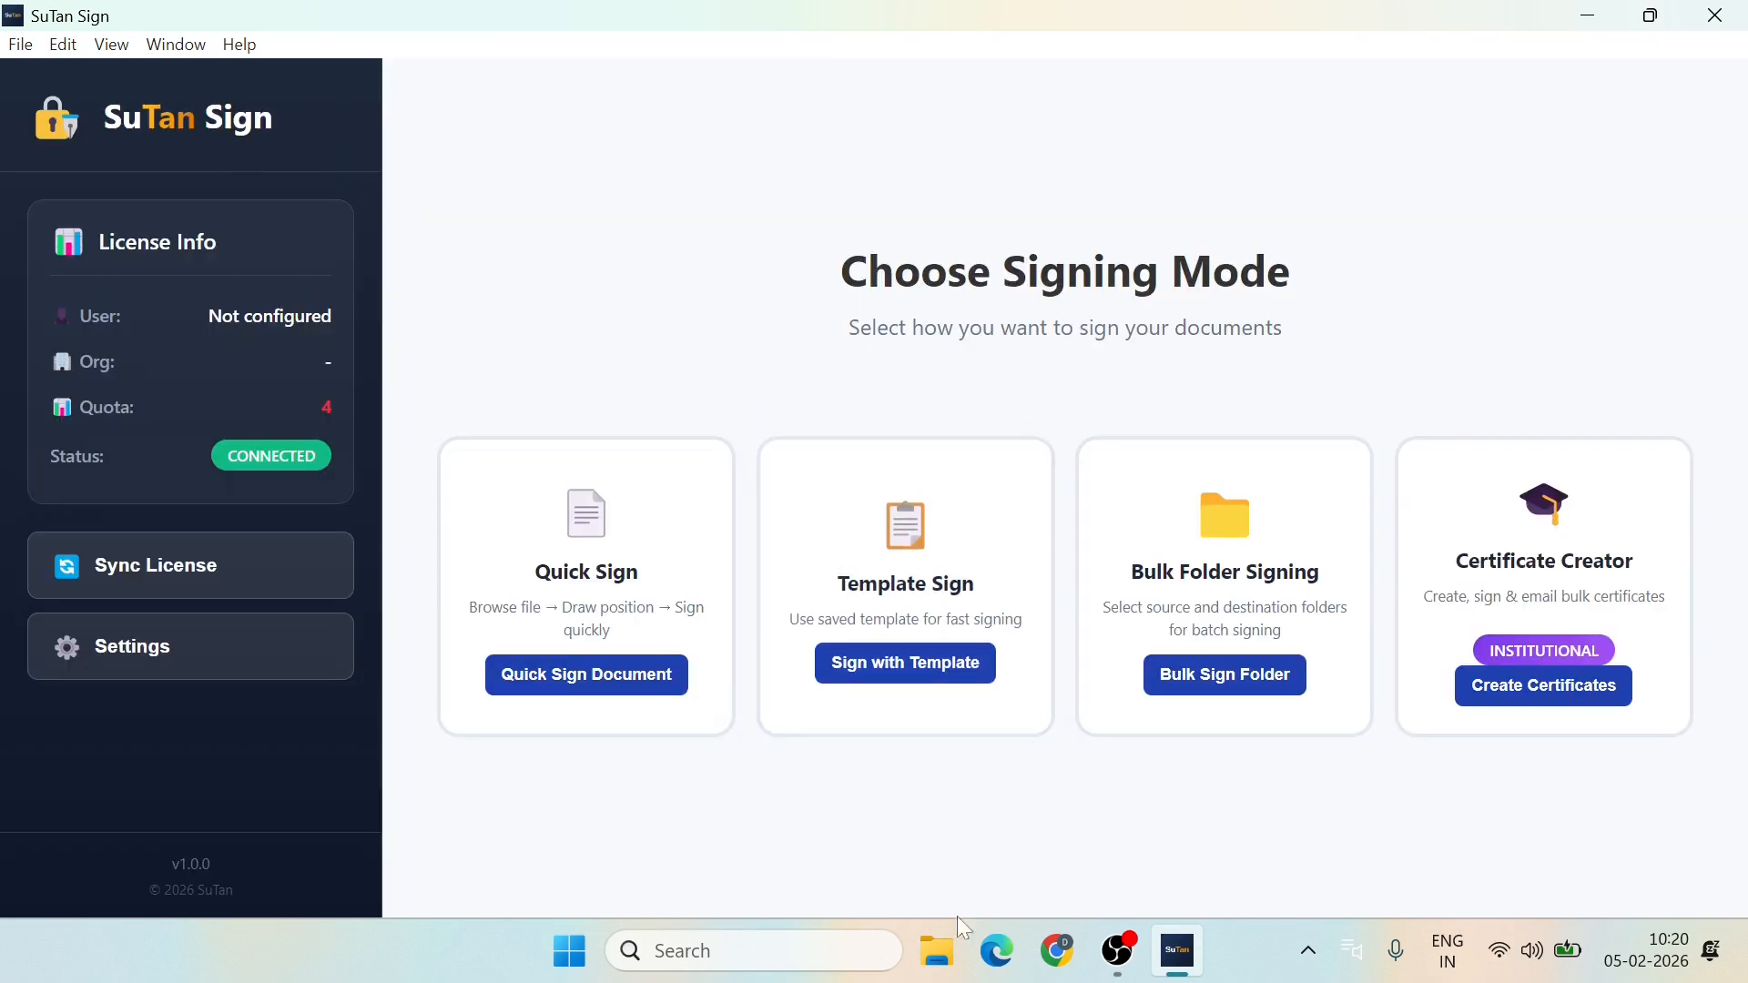
left_click(938, 952)
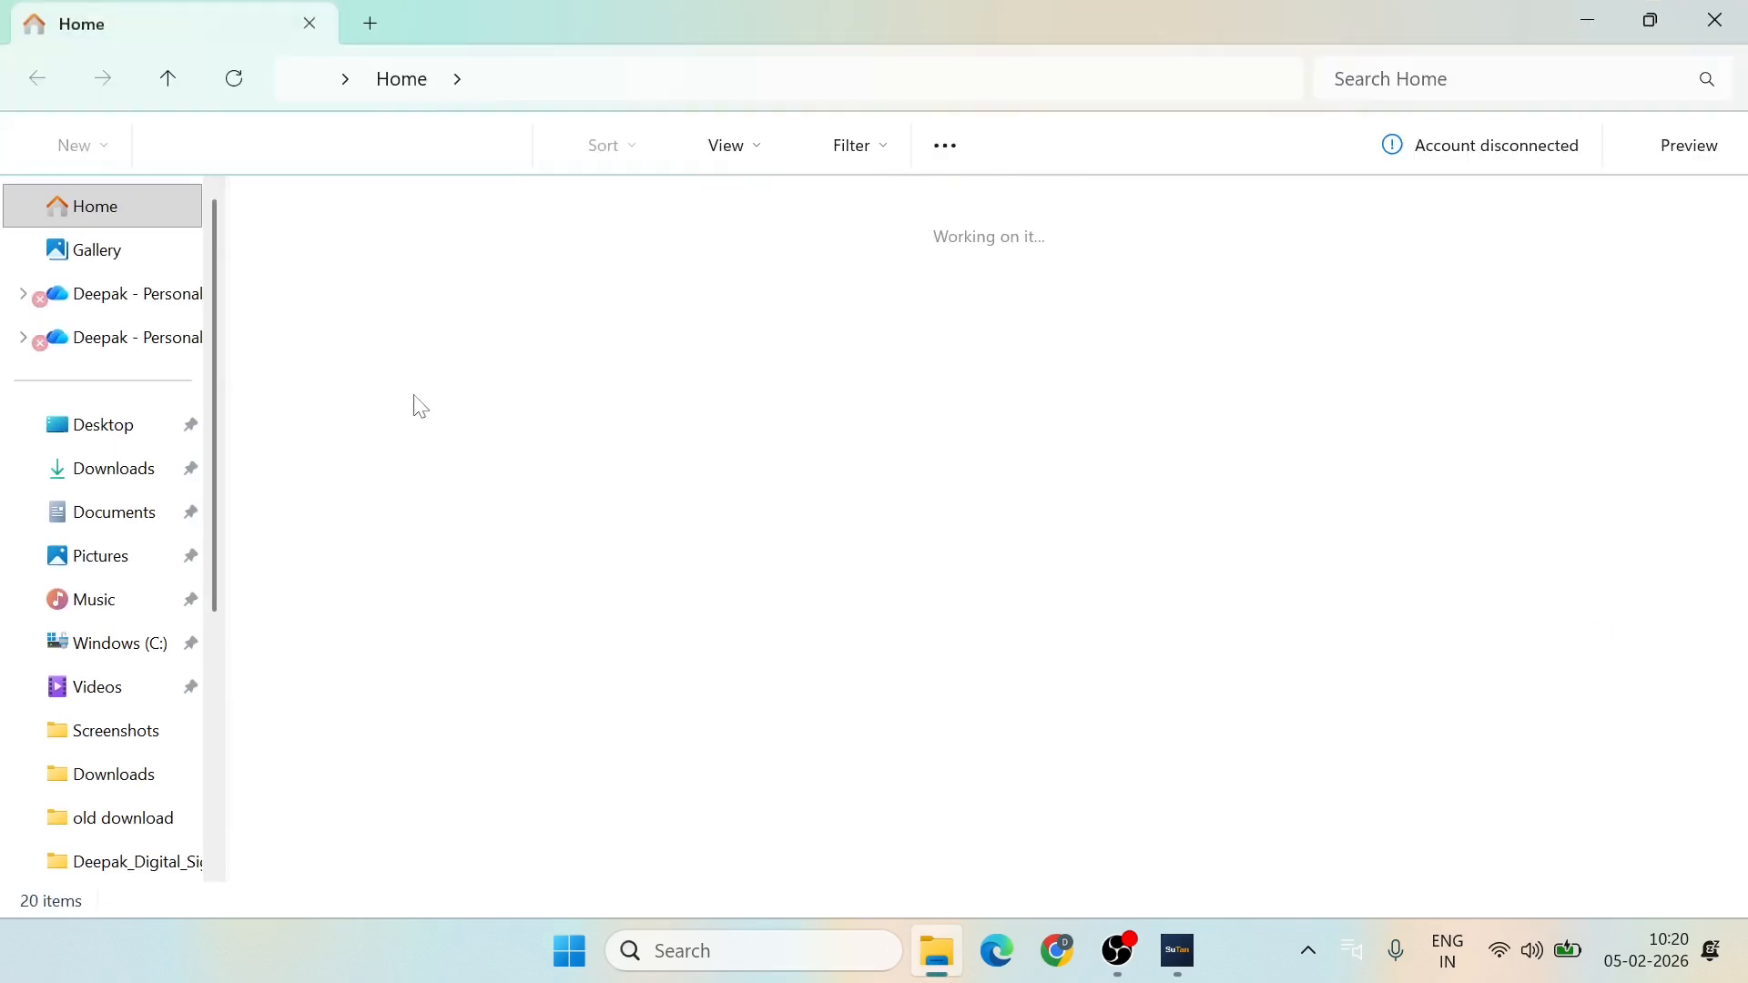
left_click(116, 468)
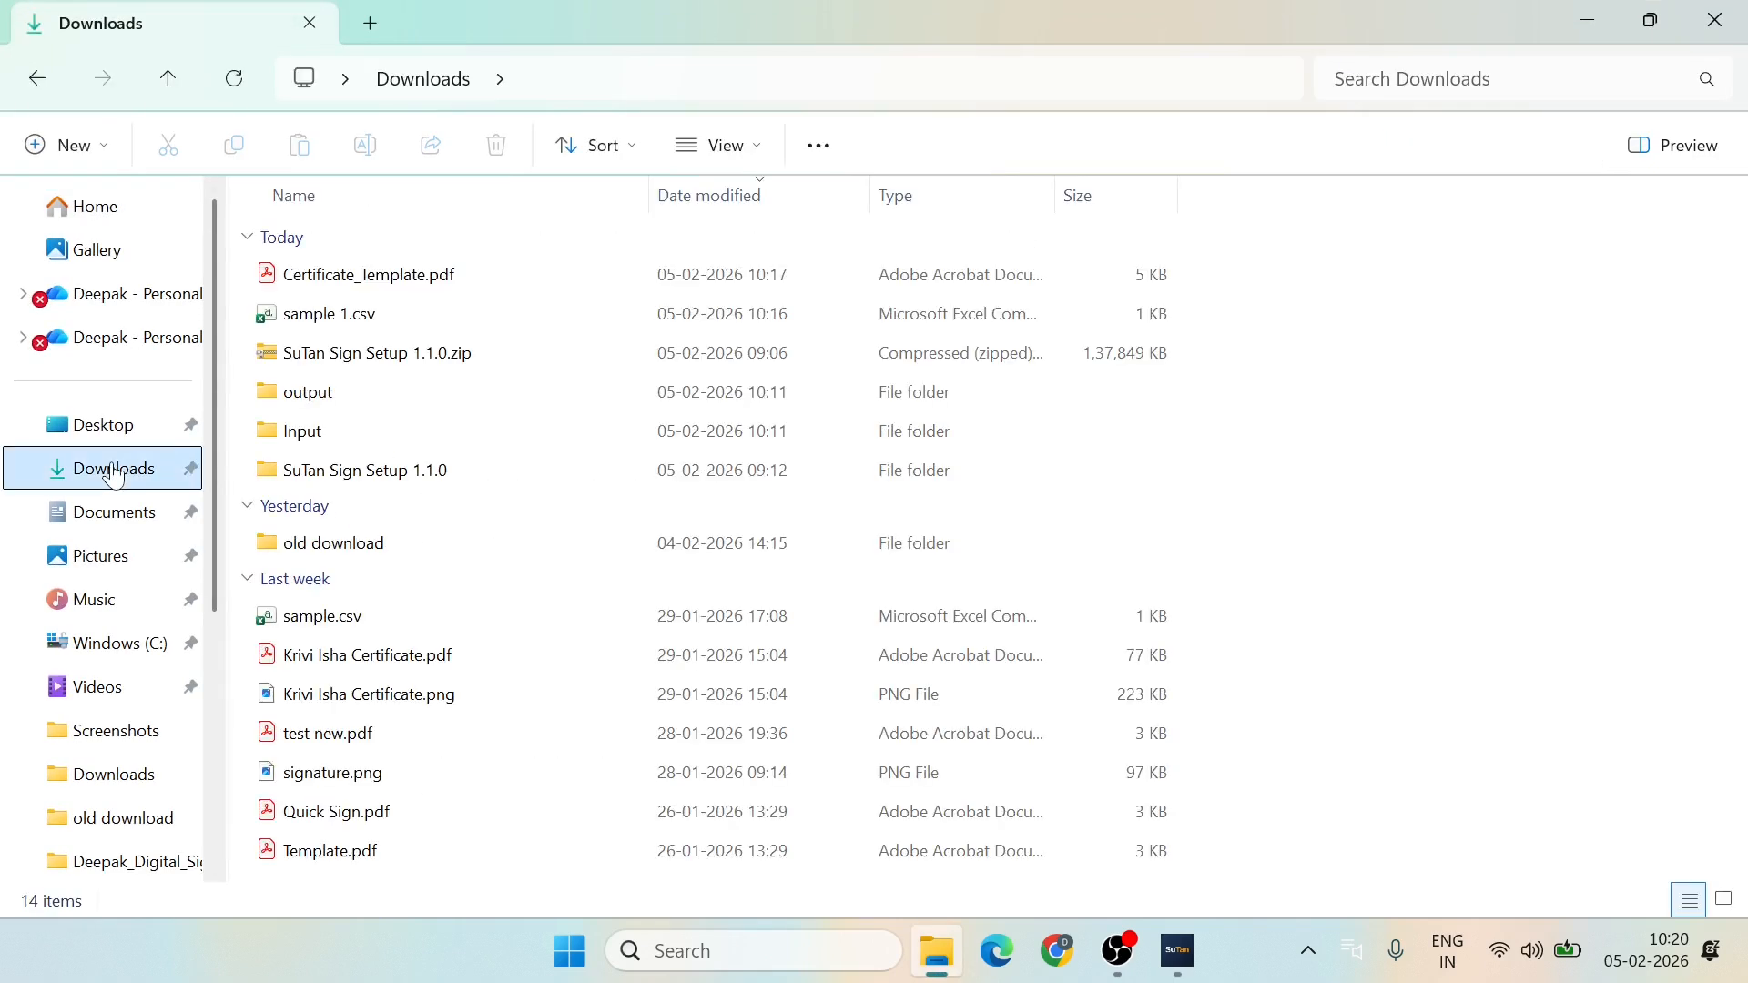
double_click(339, 320)
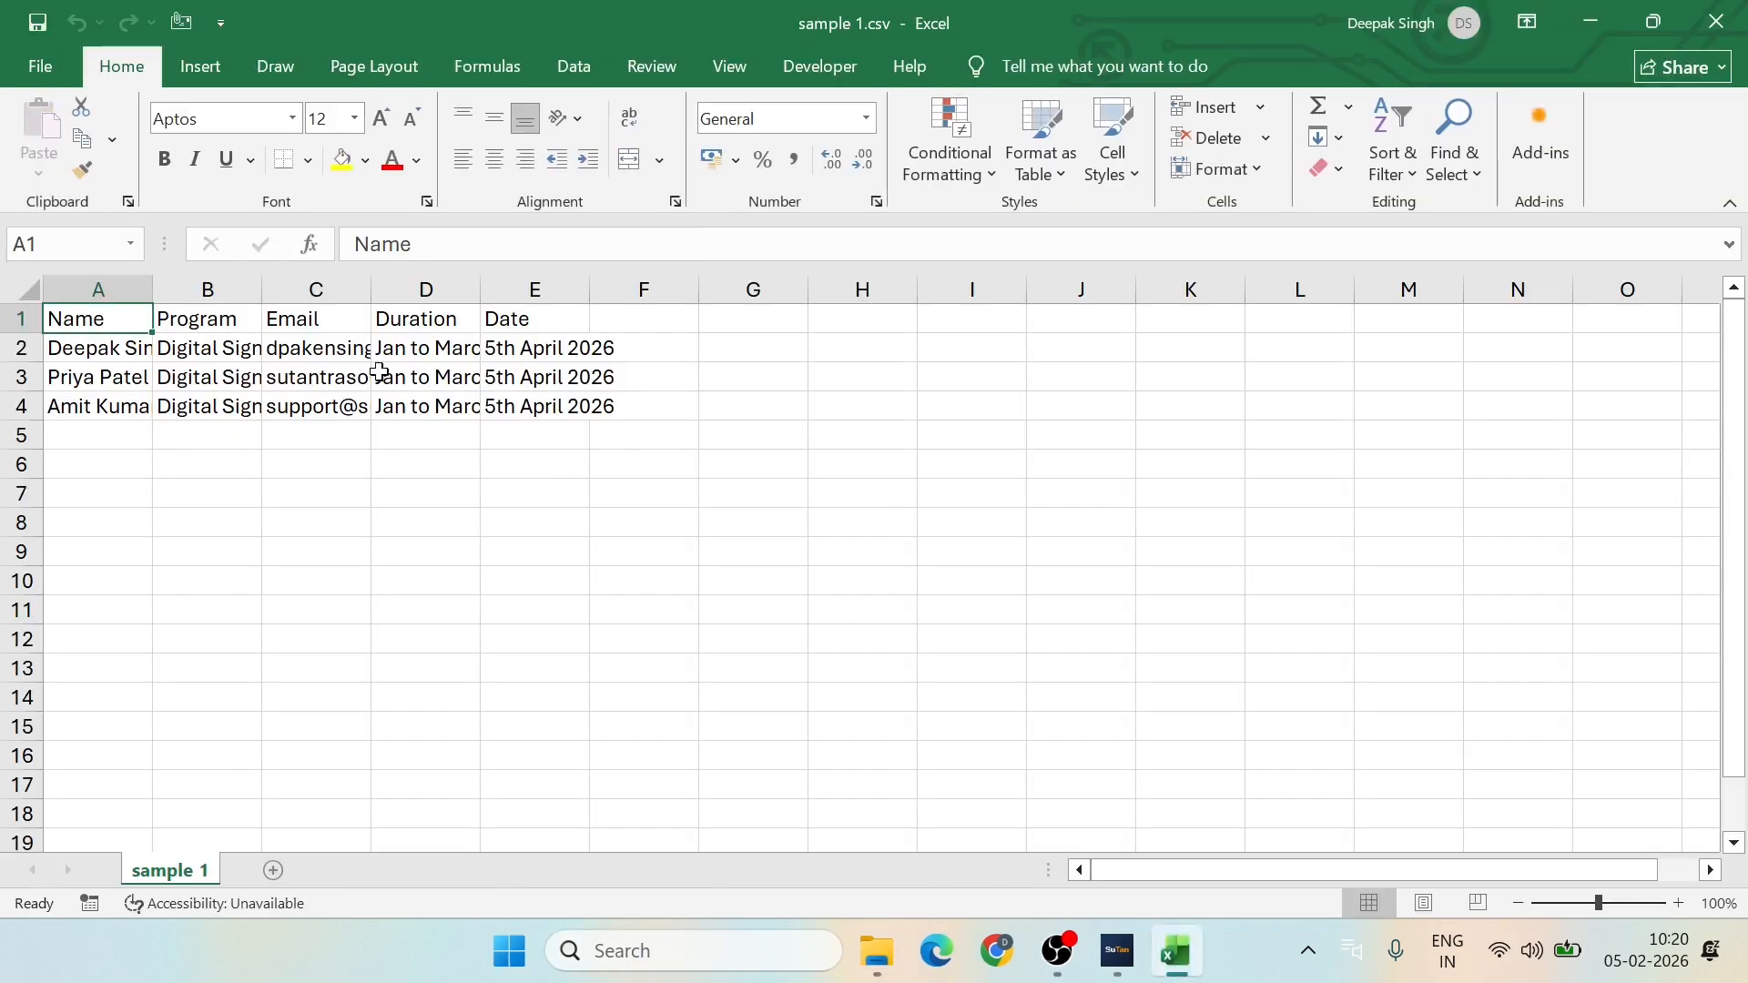
Step: Autofit every column of sample 1.csv, then save the file and close Excel
left_click(30, 286)
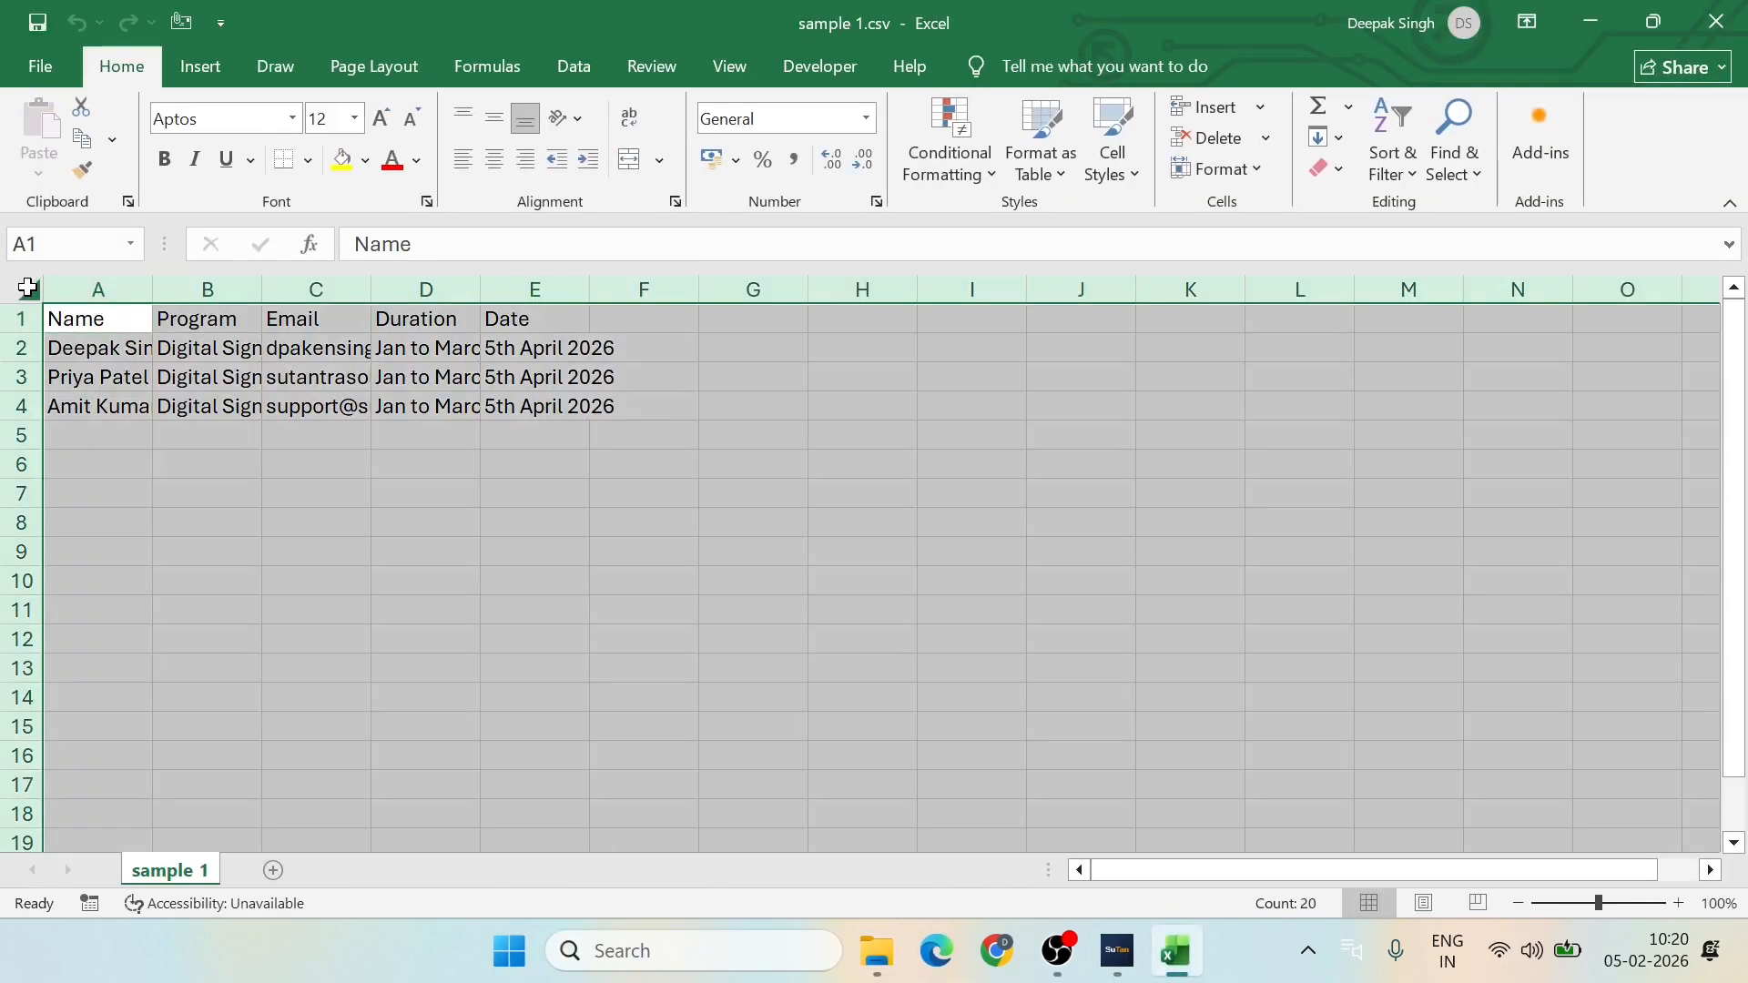
double_click(152, 289)
left_click(359, 460)
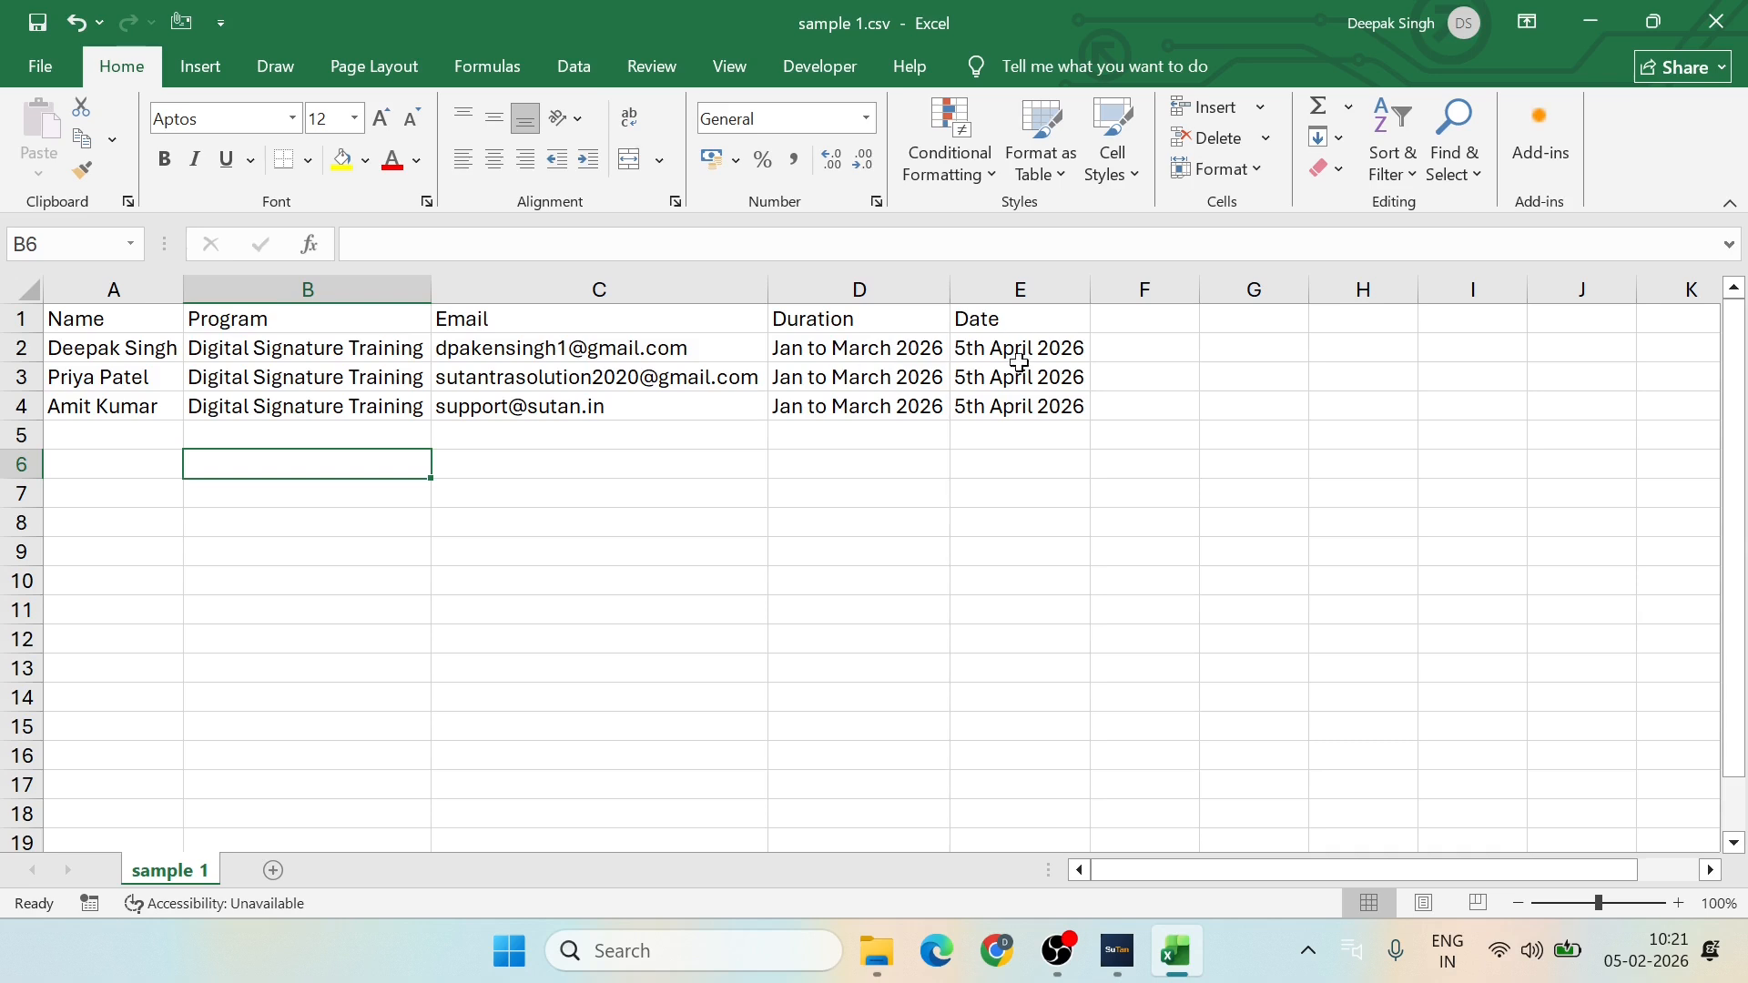
left_click(1138, 323)
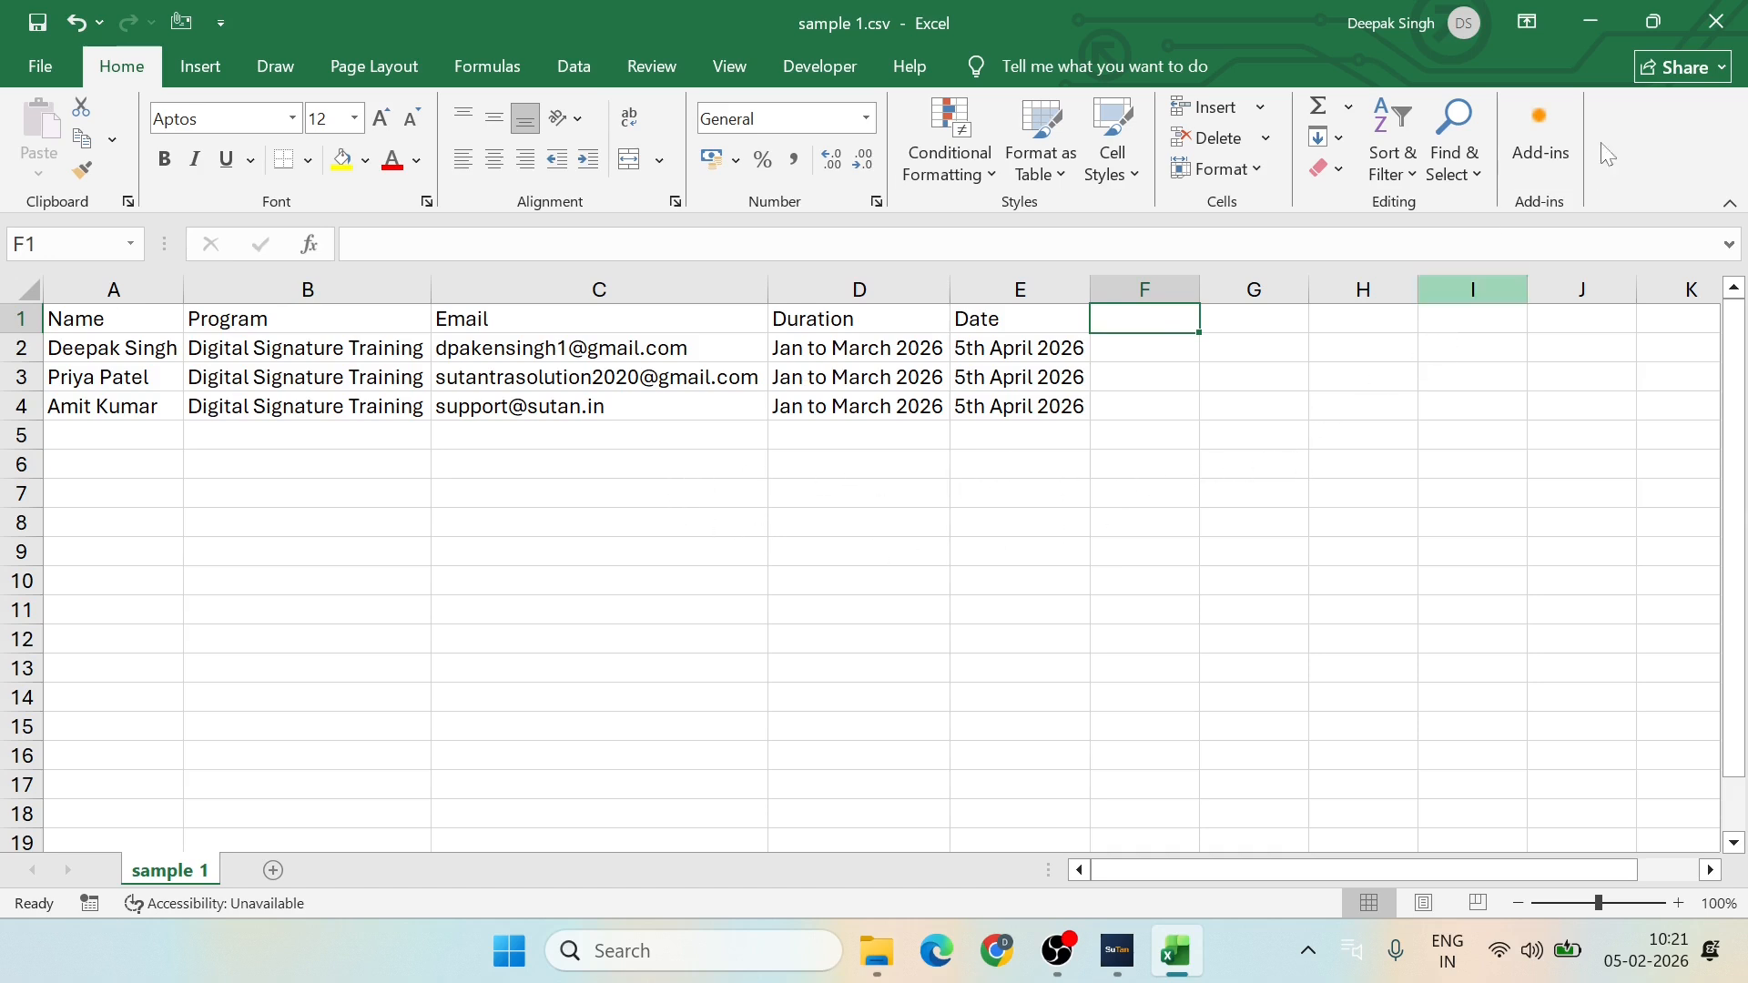
left_click(1717, 24)
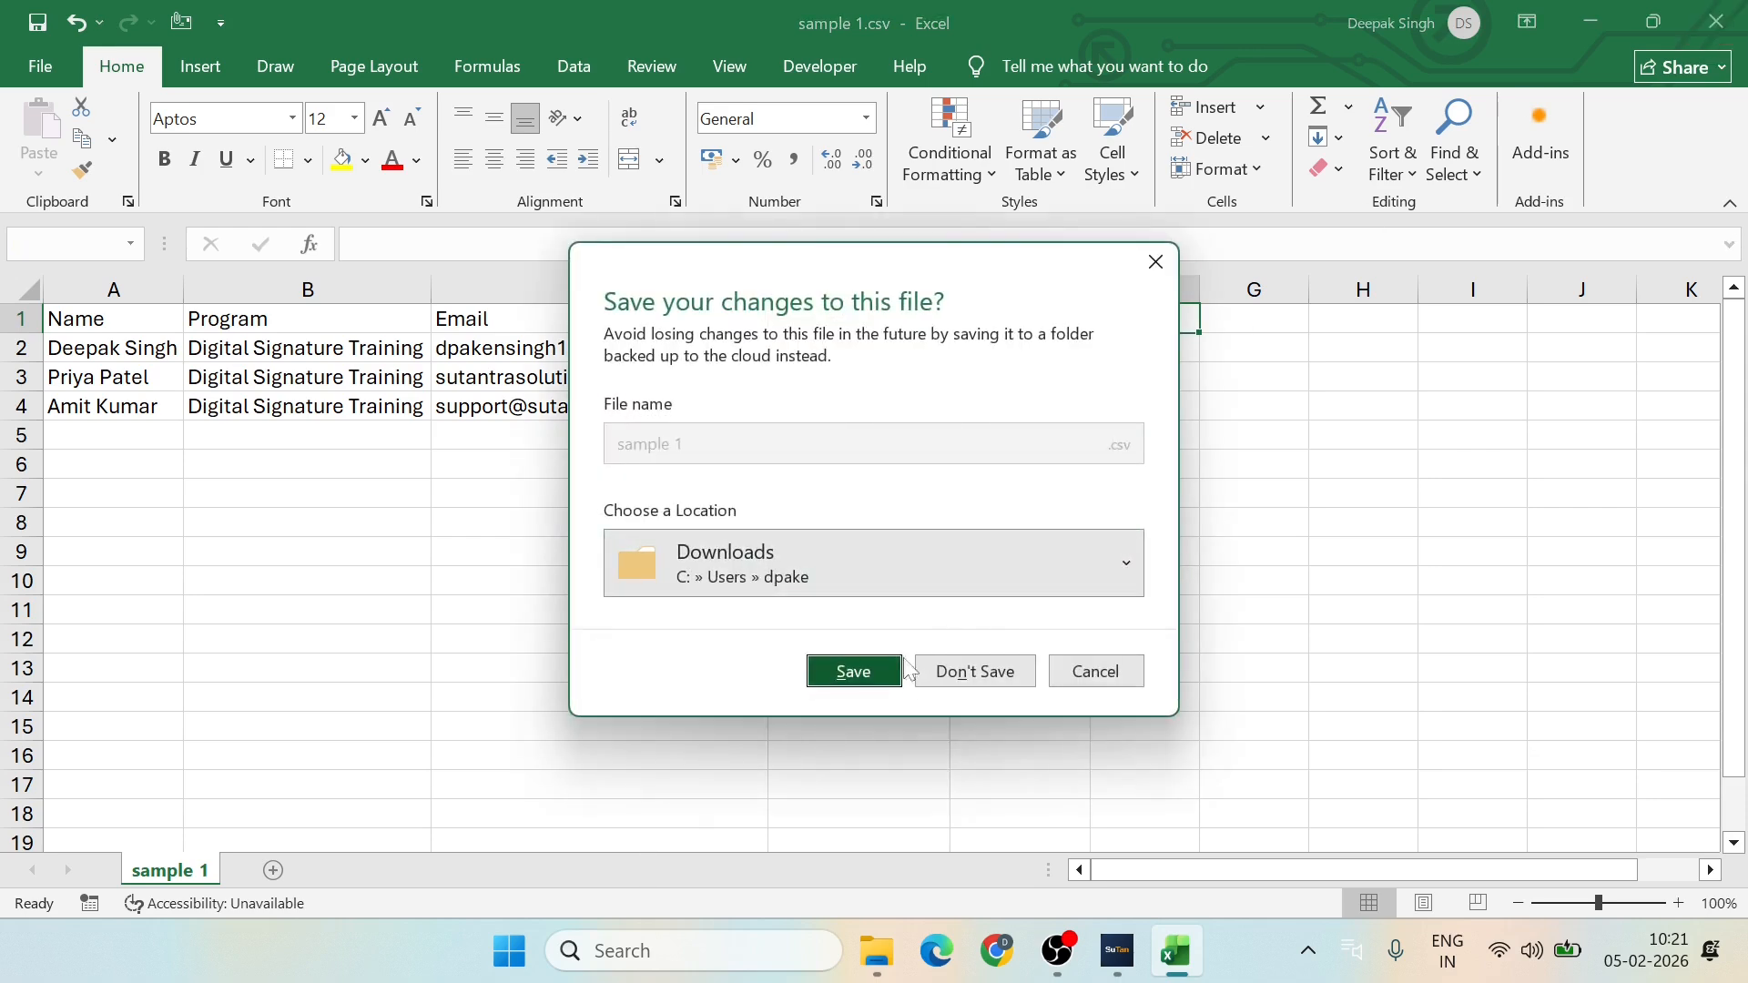
left_click(847, 672)
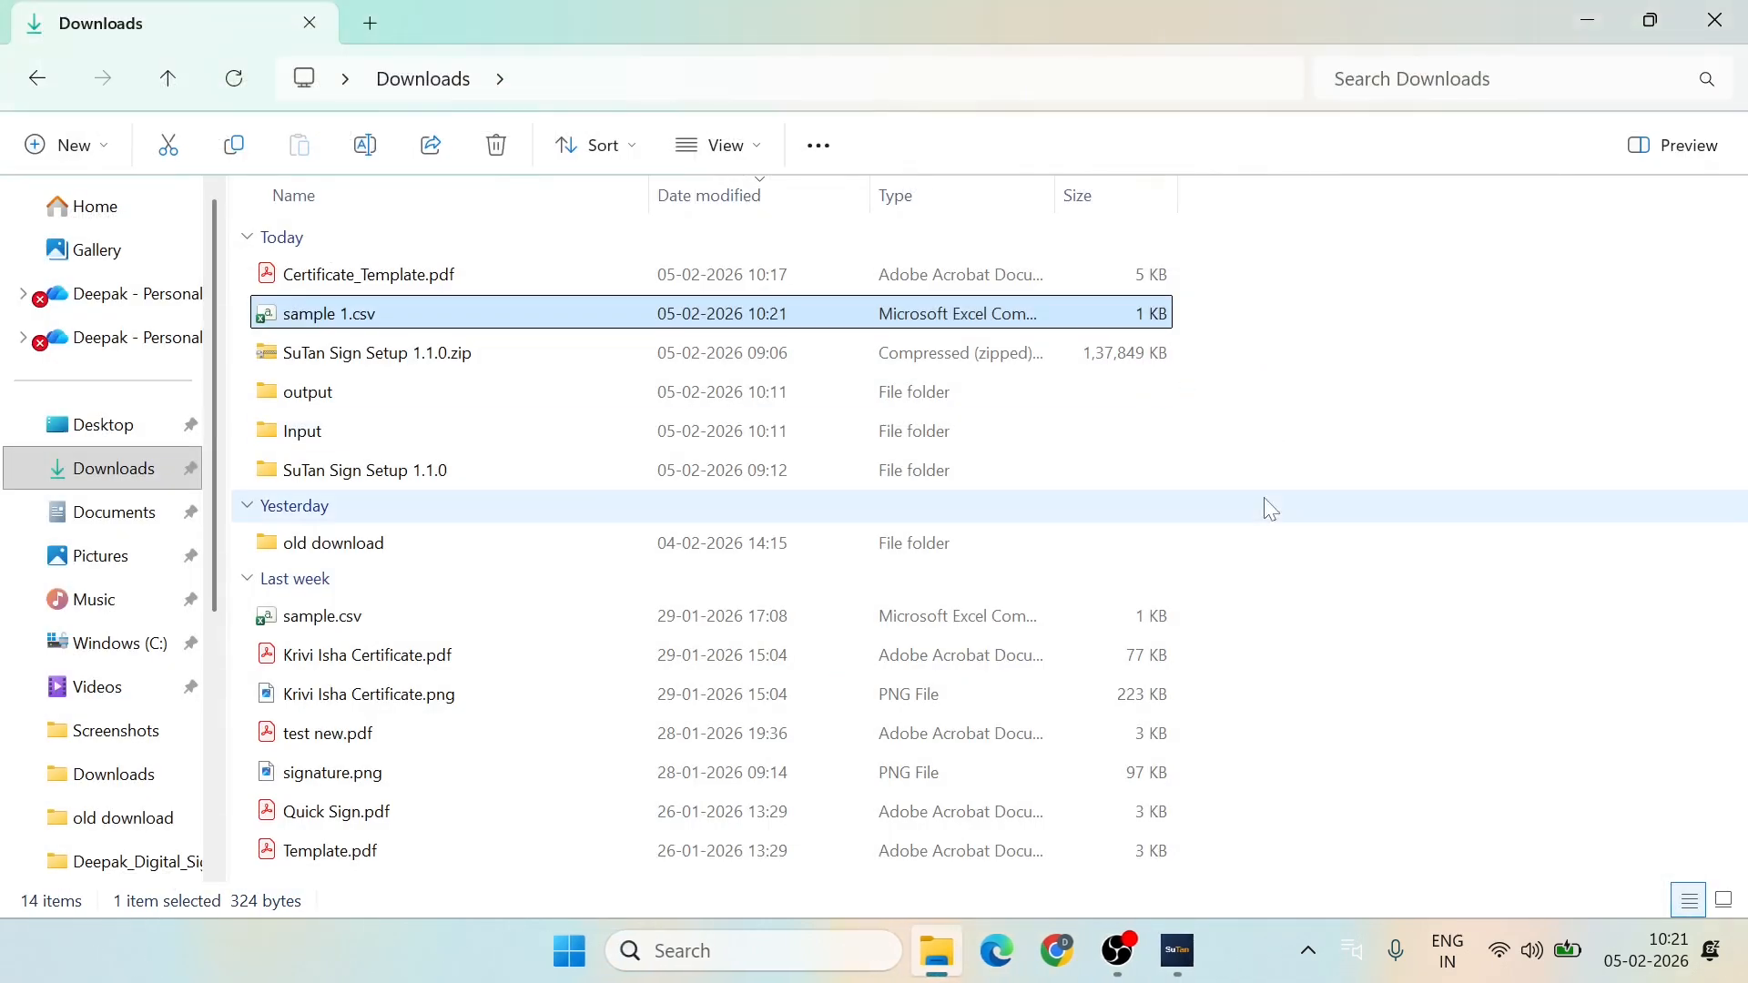
Step: Bring SuTan Sign to the front and open the Certificate Creator
mouse_move(1117, 961)
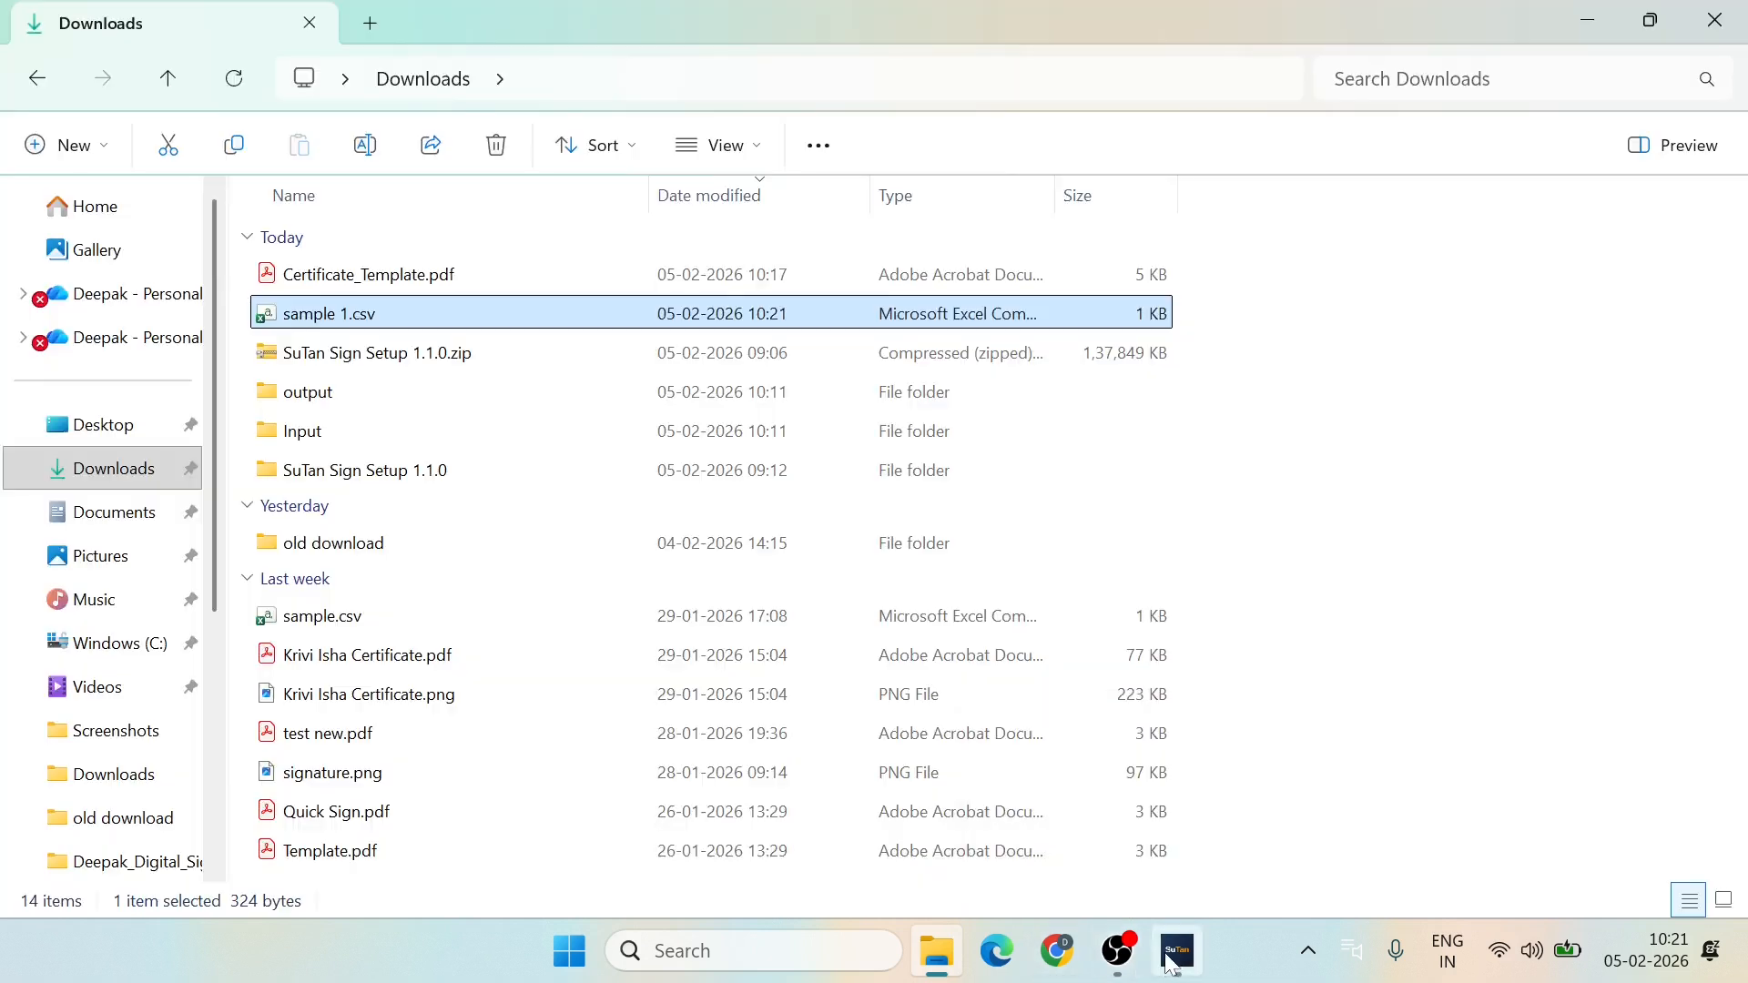
mouse_move(1173, 958)
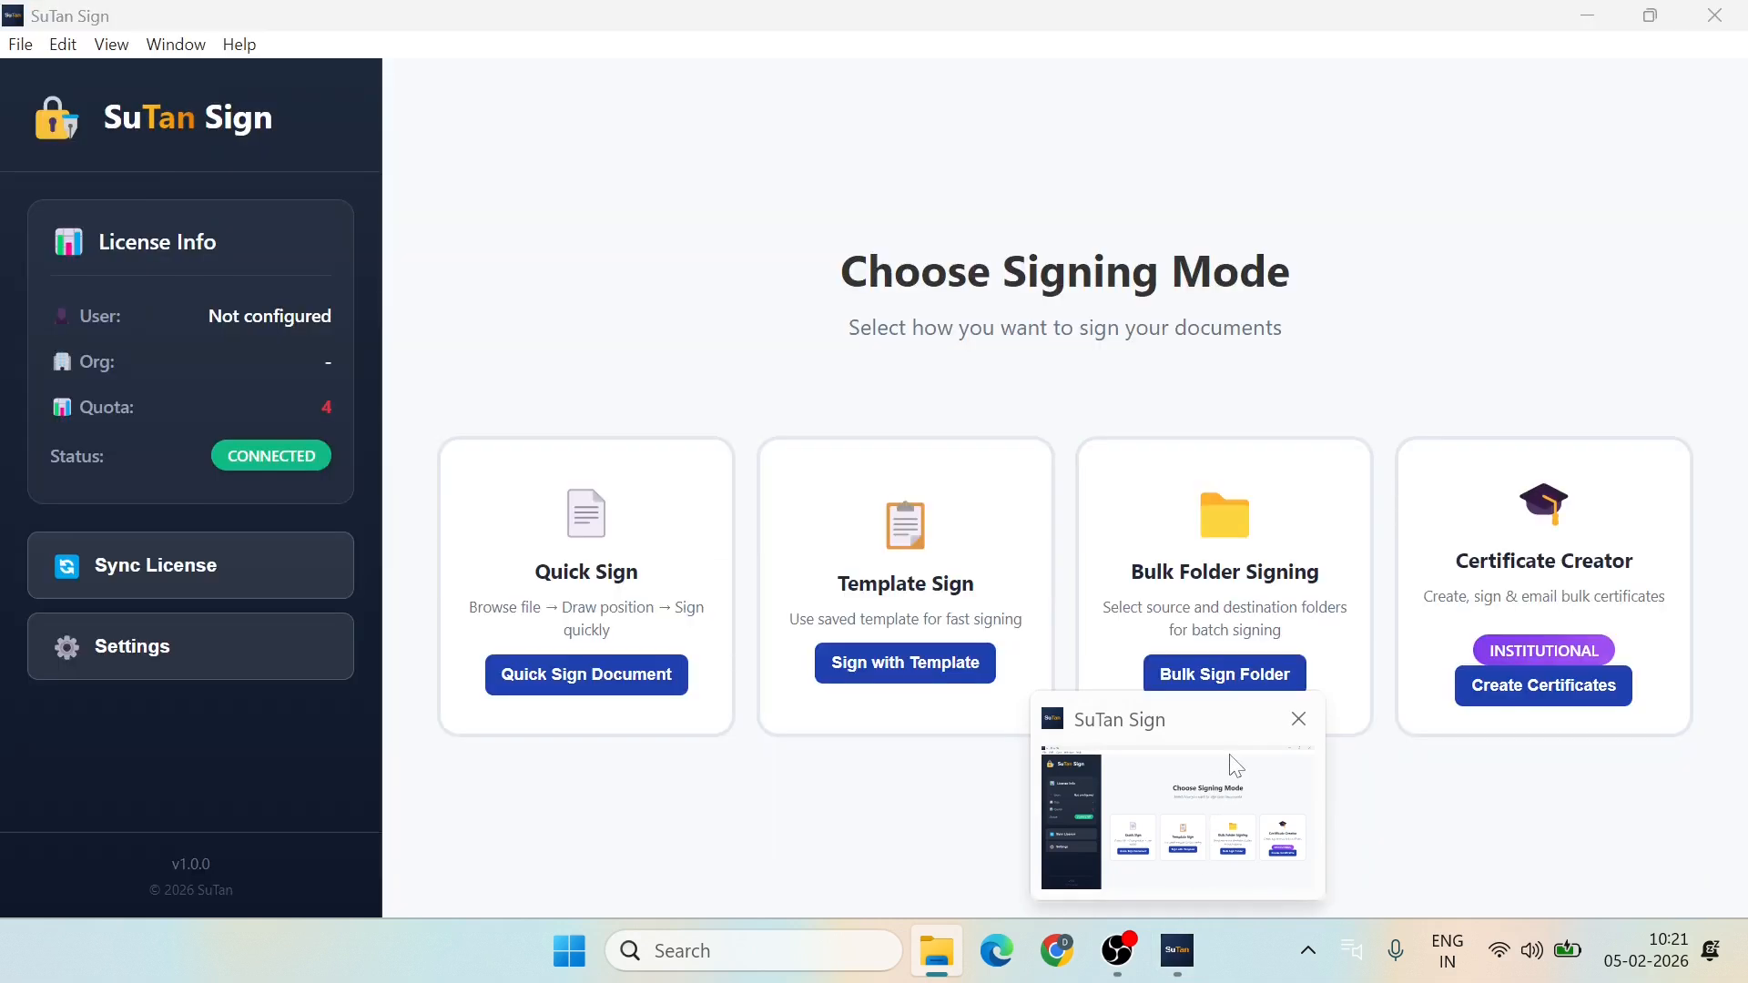
left_click(1236, 765)
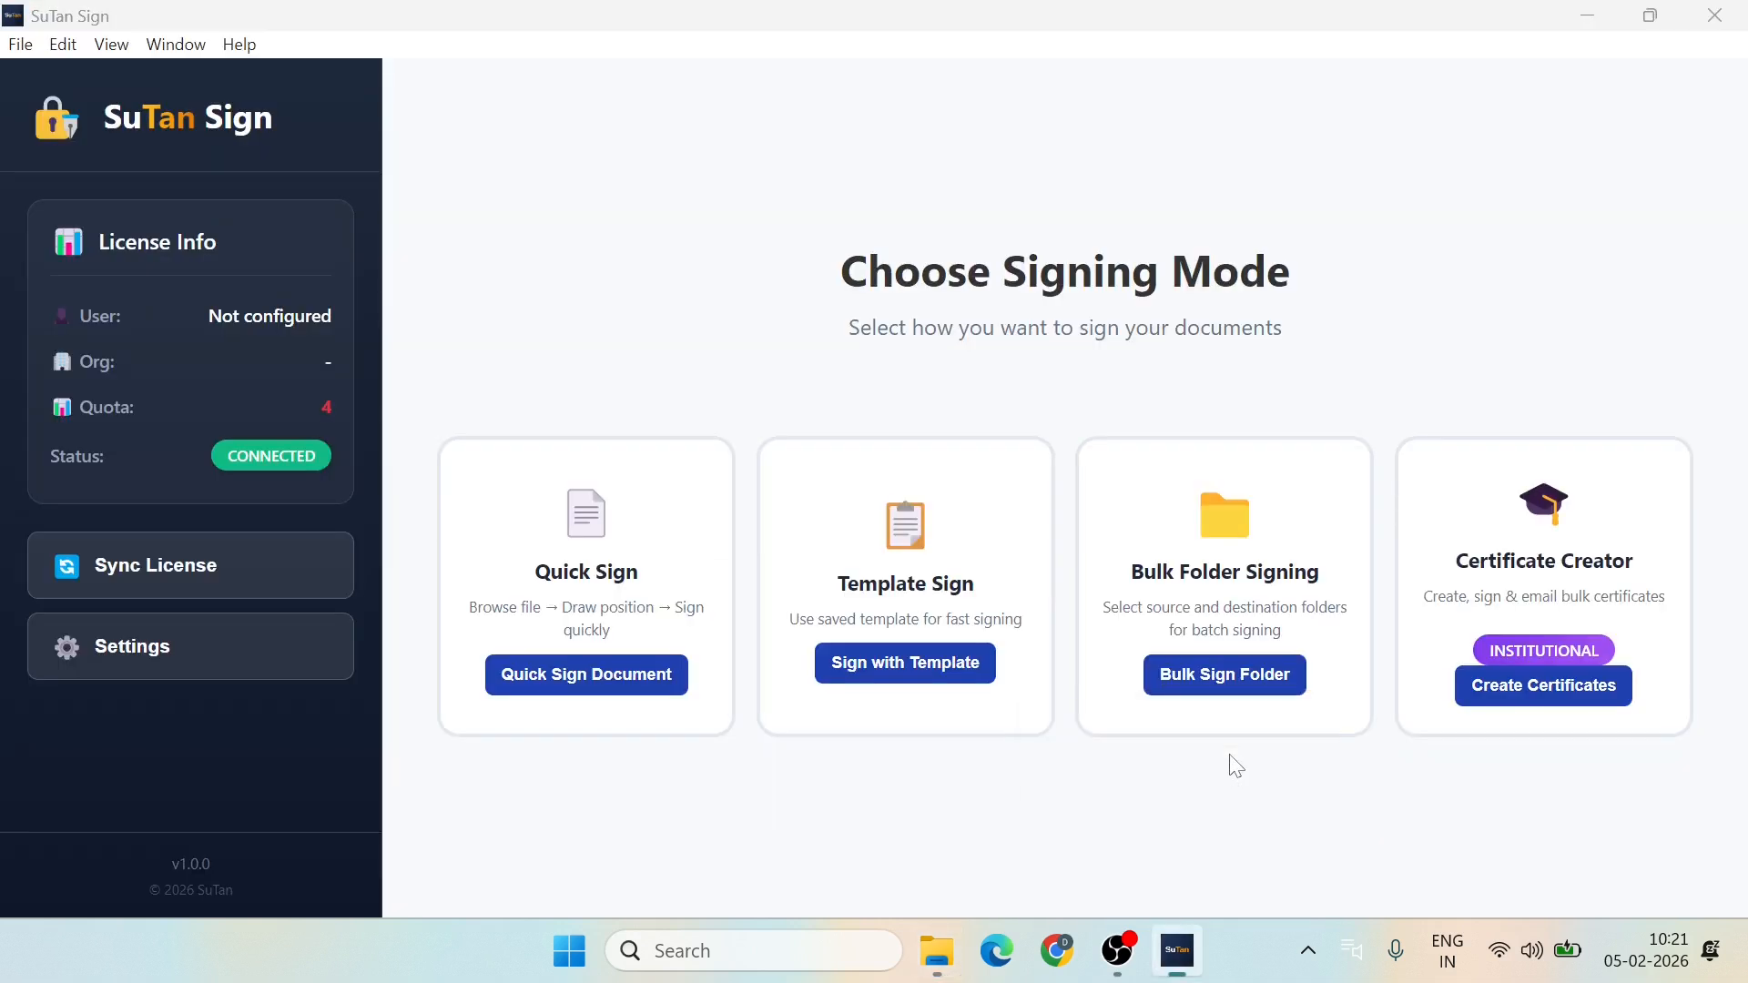
left_click(1559, 693)
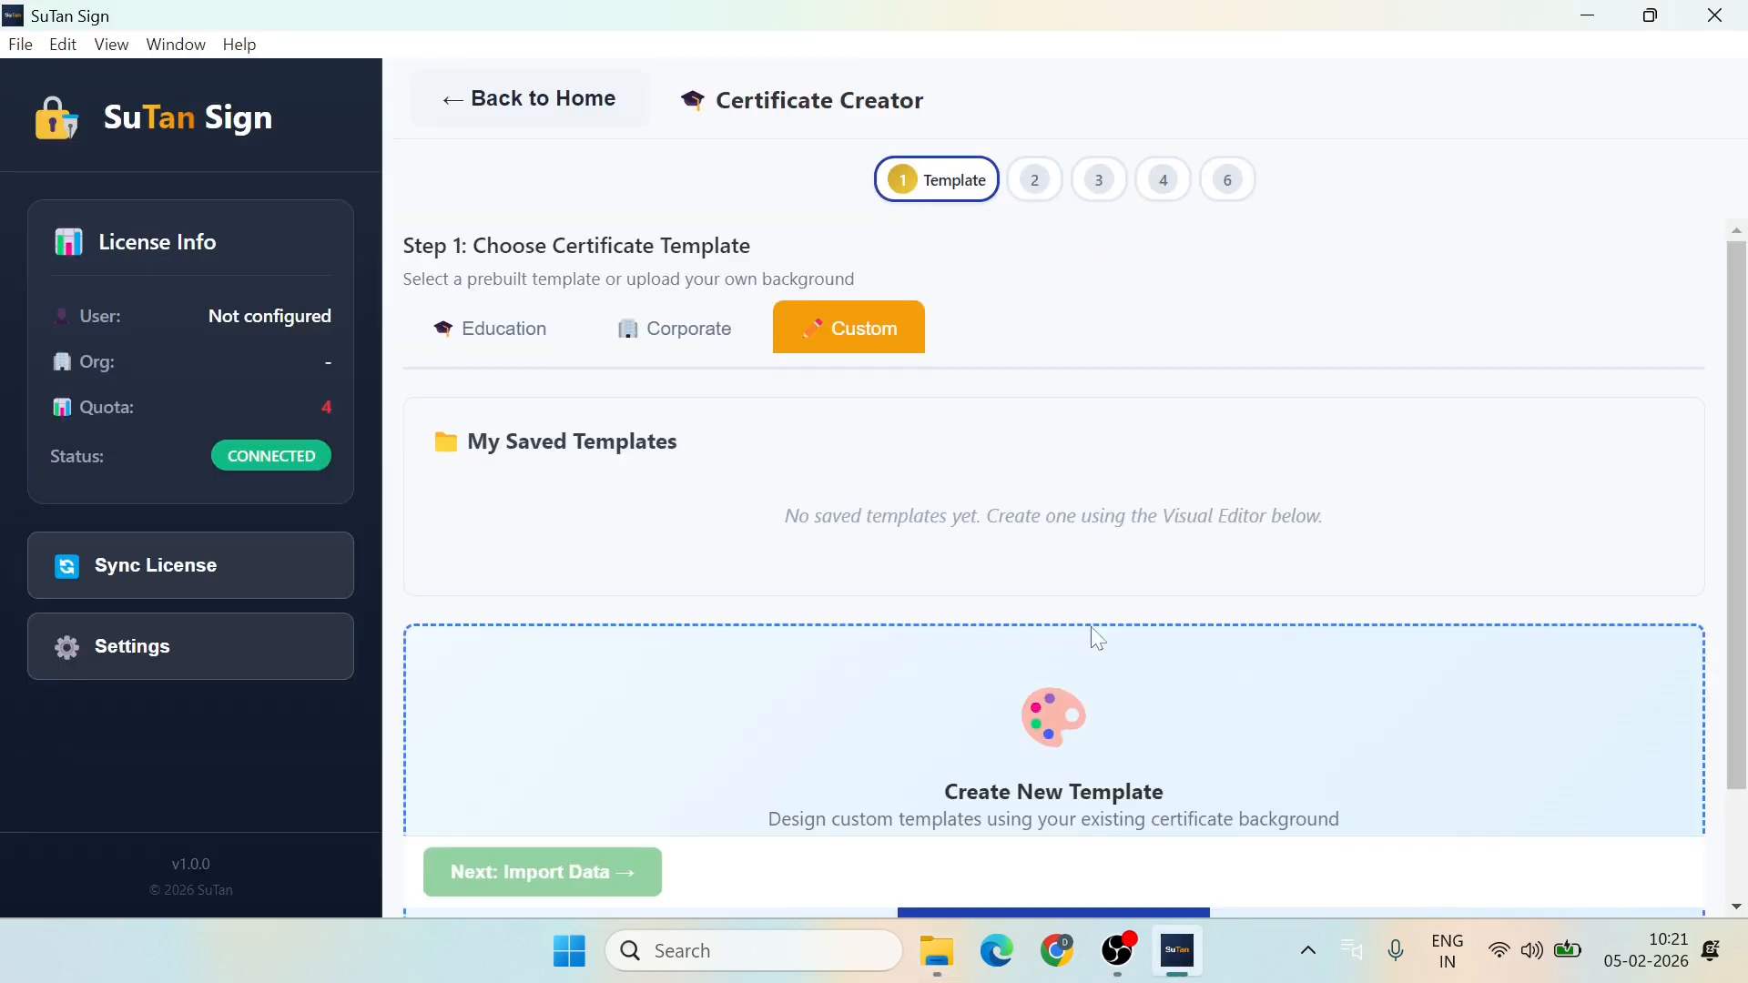
Step: Browse the Education and Corporate templates, then show the Custom template options
scroll(914, 610, "down", 2)
scroll(819, 519, "up", 2)
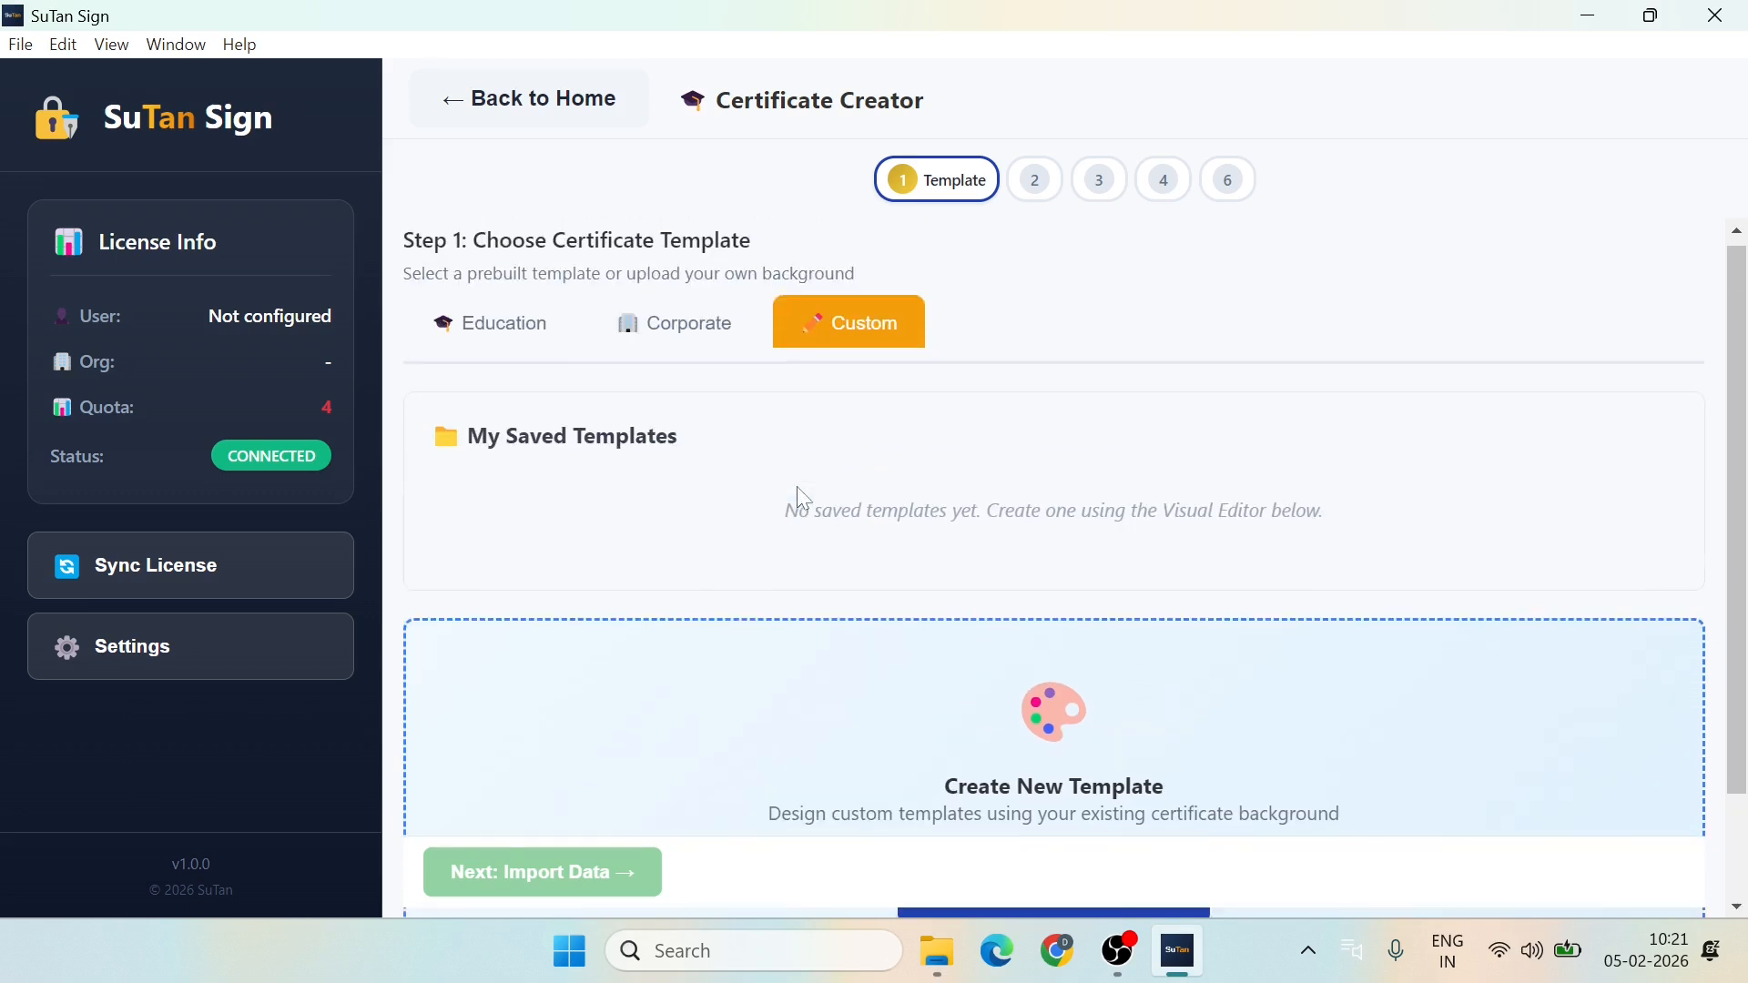
left_click(500, 343)
left_click(692, 345)
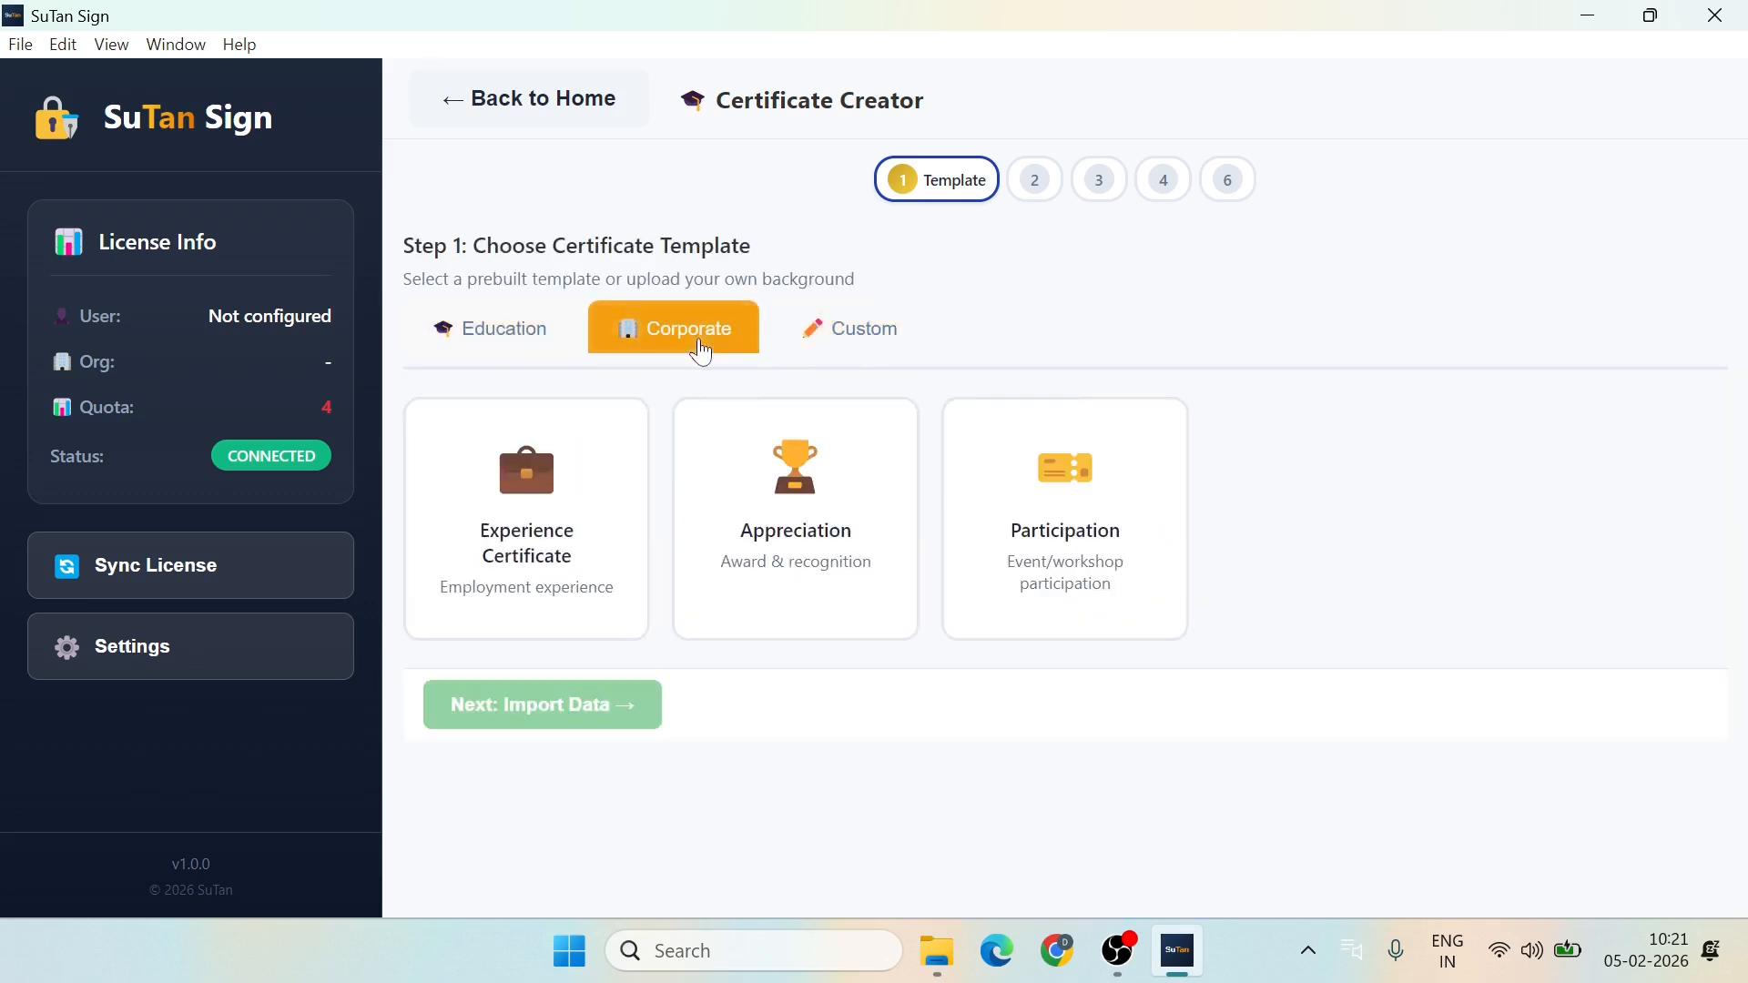
left_click(872, 339)
scroll(853, 555, "down", 2)
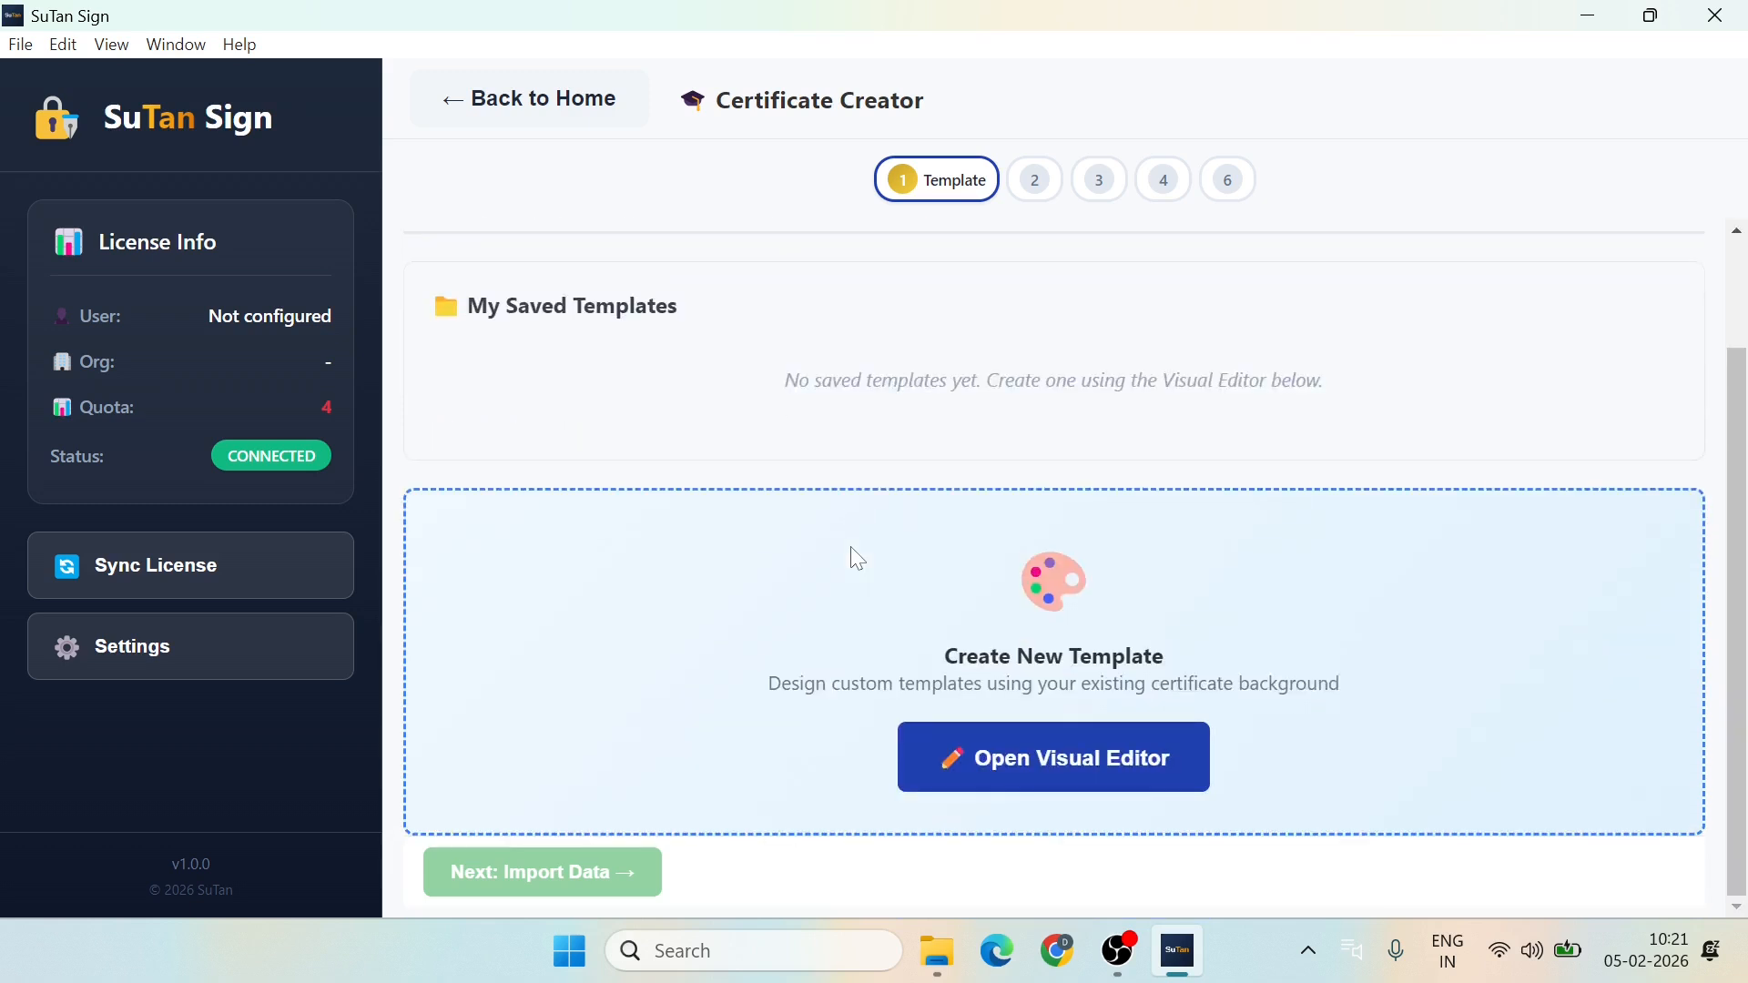
Step: Start a new template in the Visual Editor from Certificate_Template.pdf in Downloads
left_click(1088, 772)
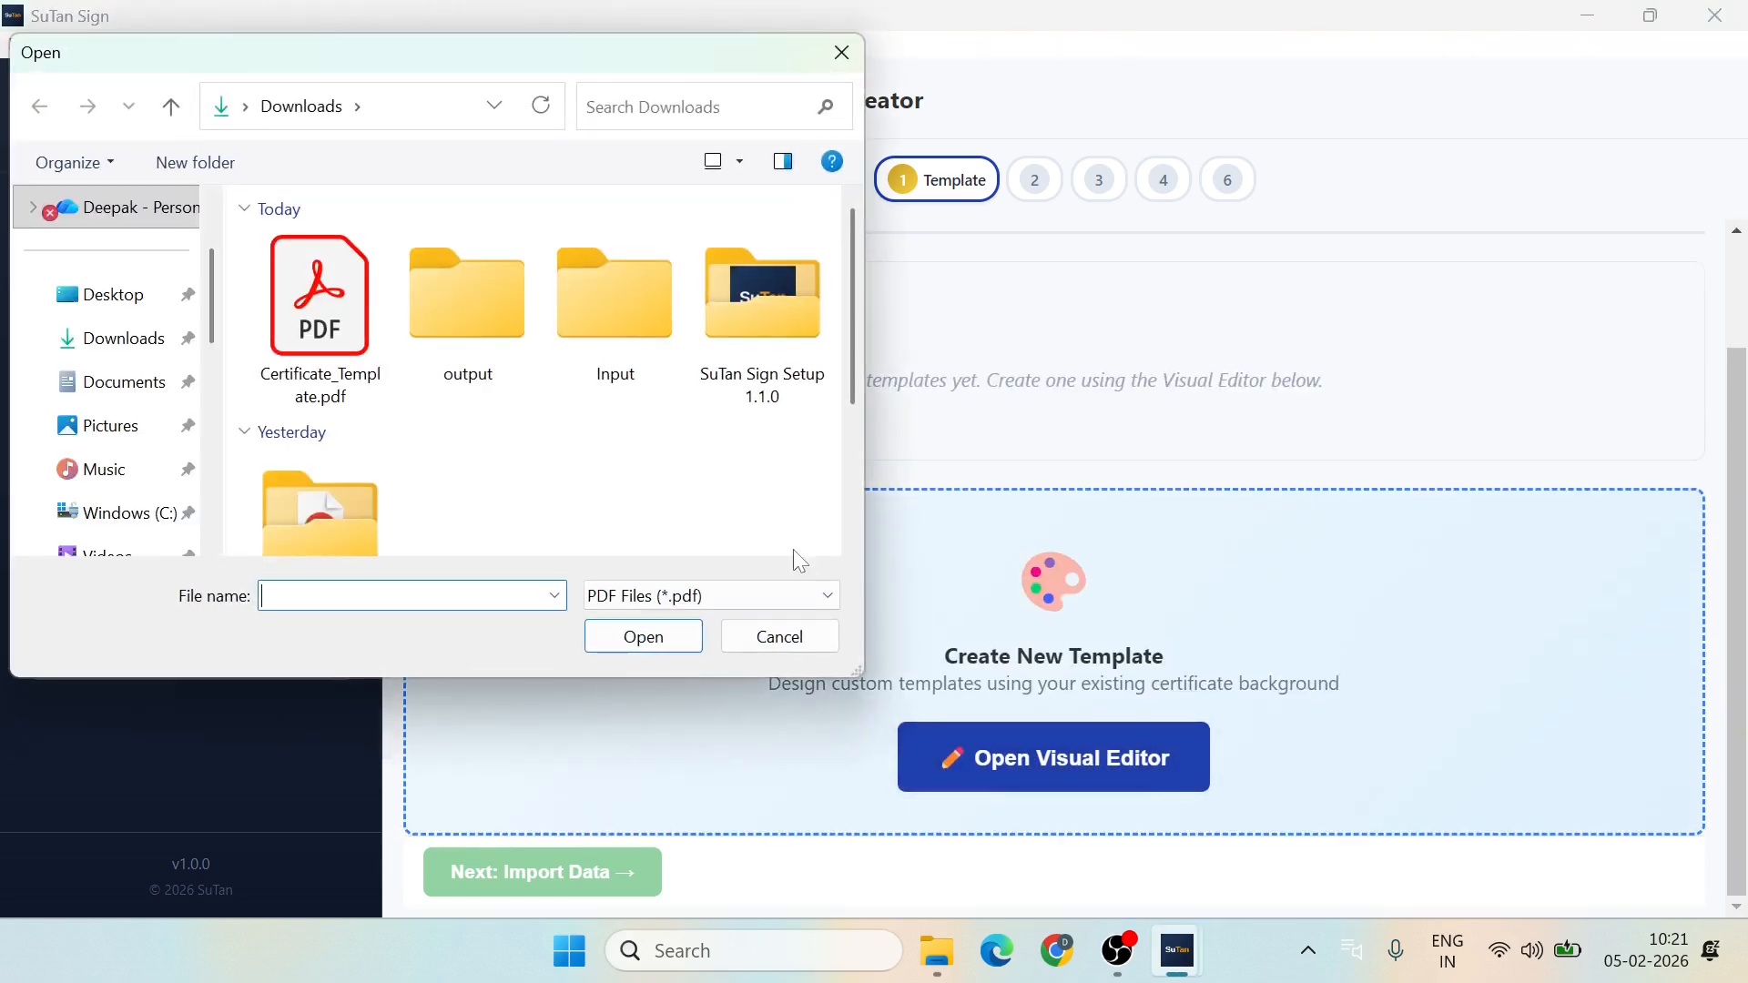
left_click(320, 334)
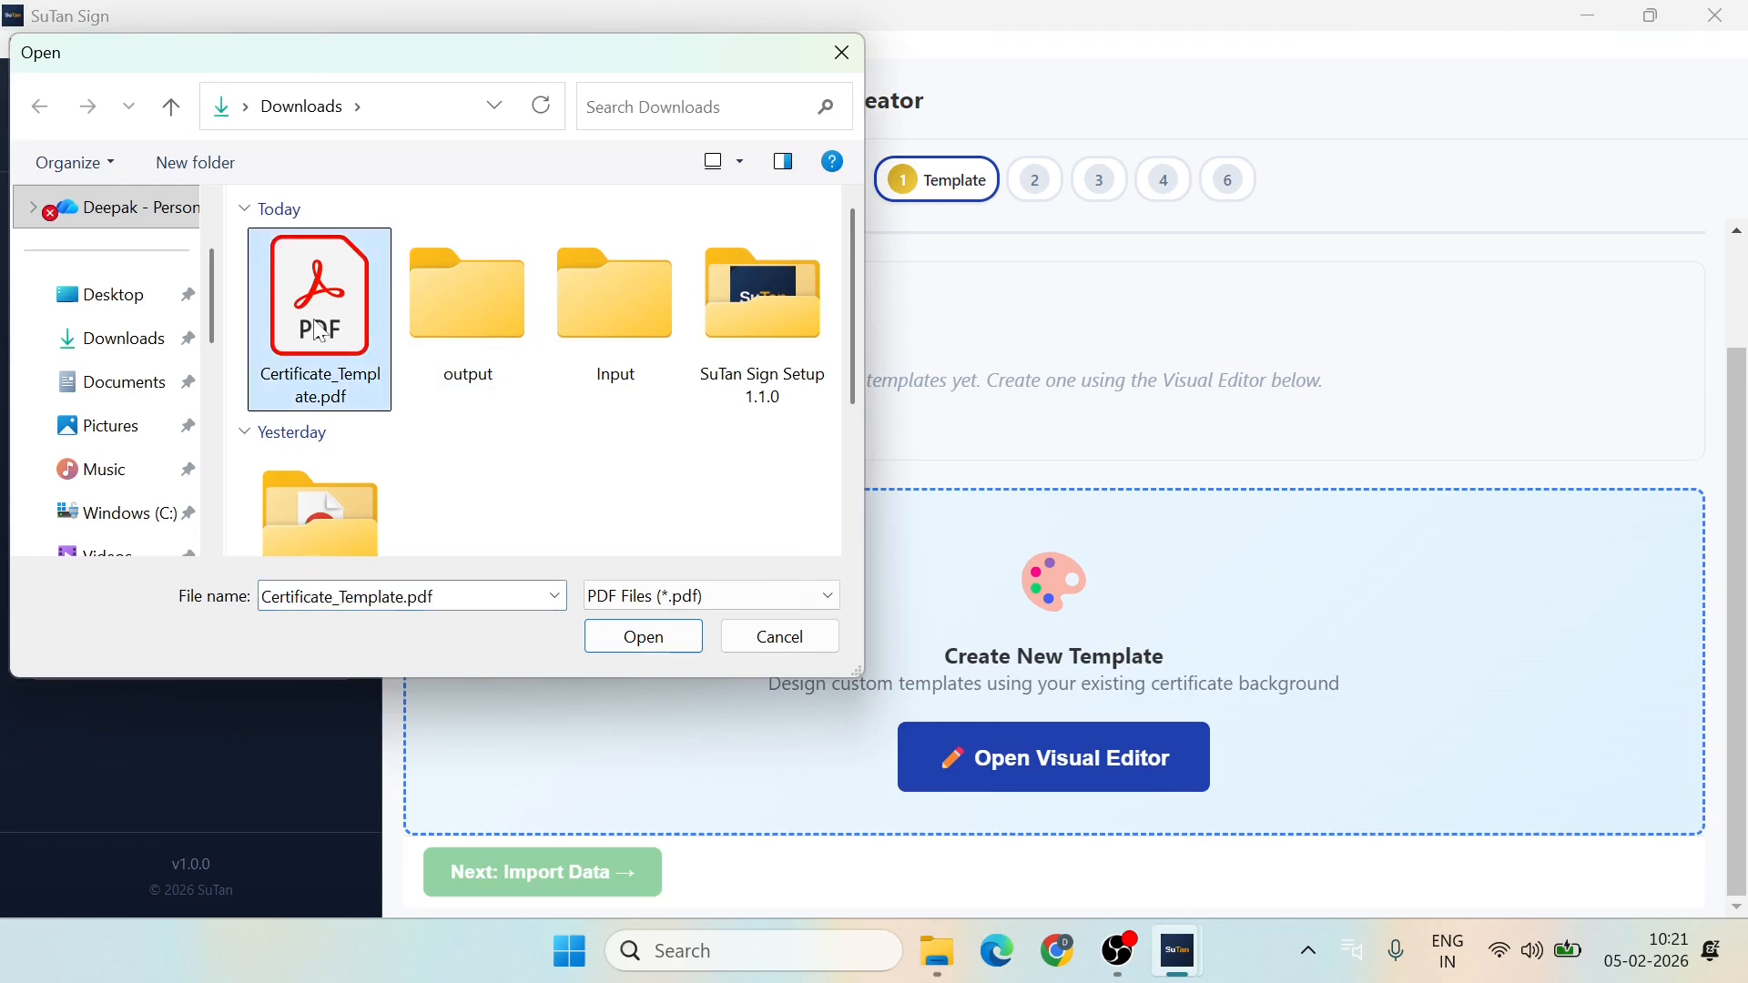
left_click(588, 649)
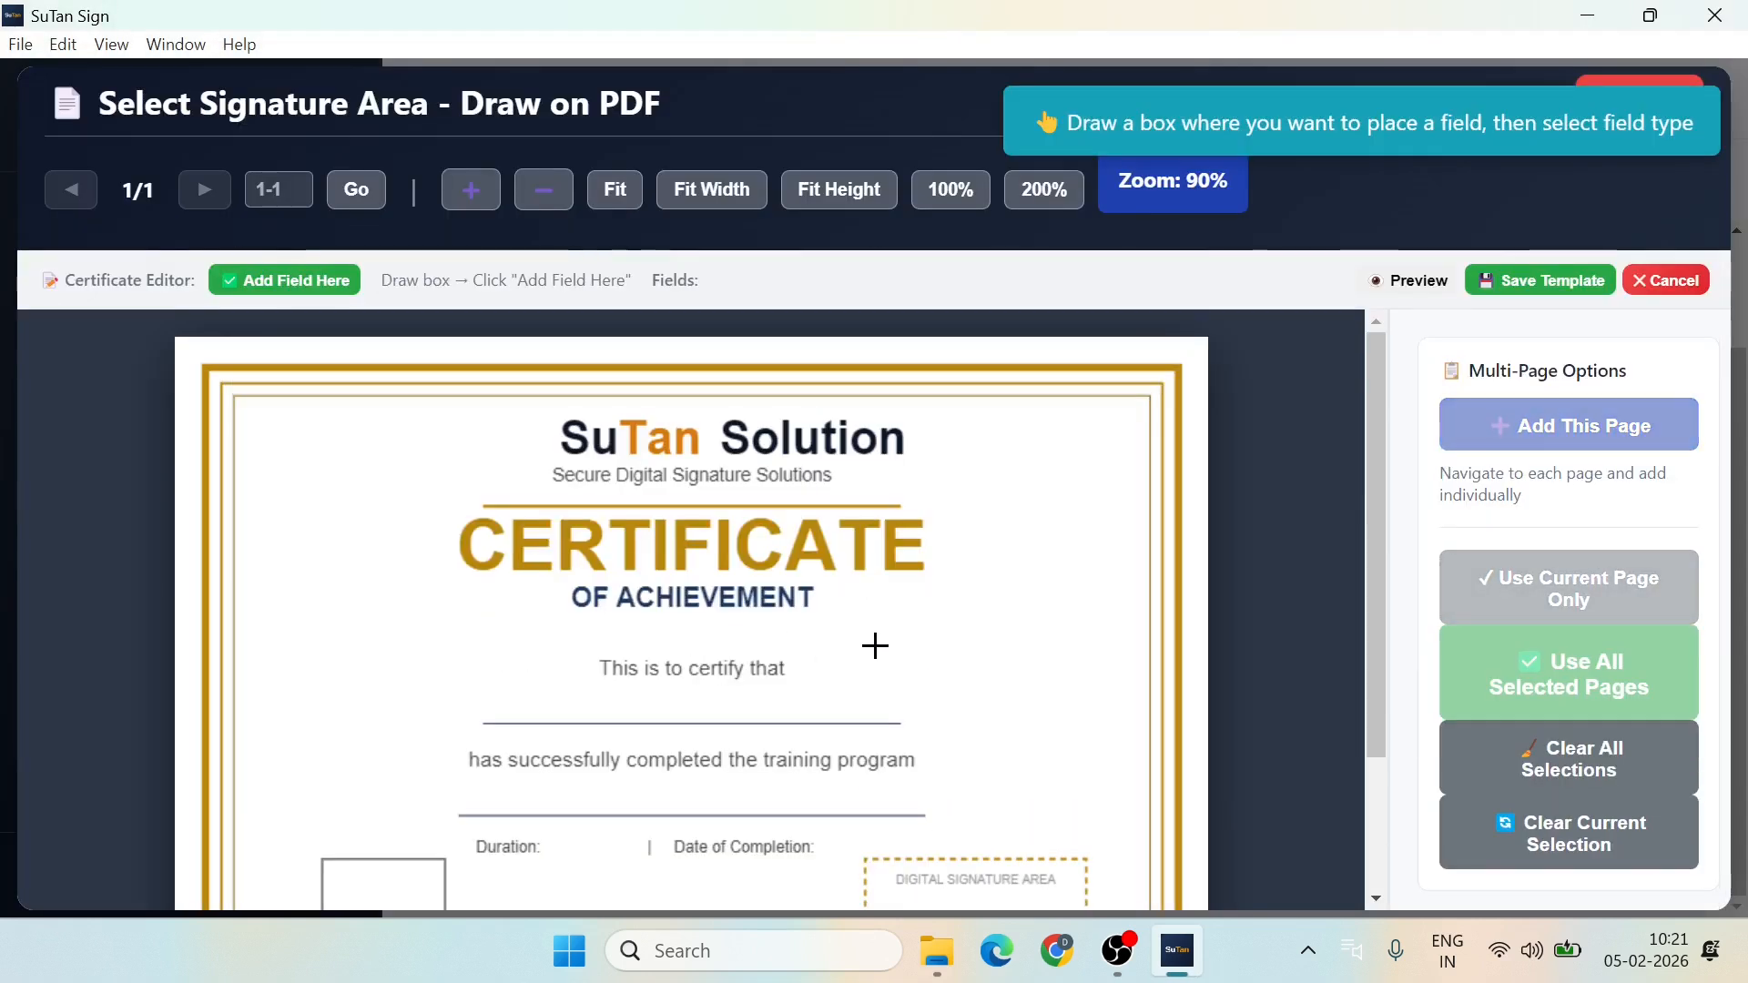
Step: Mark the recipient name line and make it the NAME field
scroll(875, 646, "down", 3)
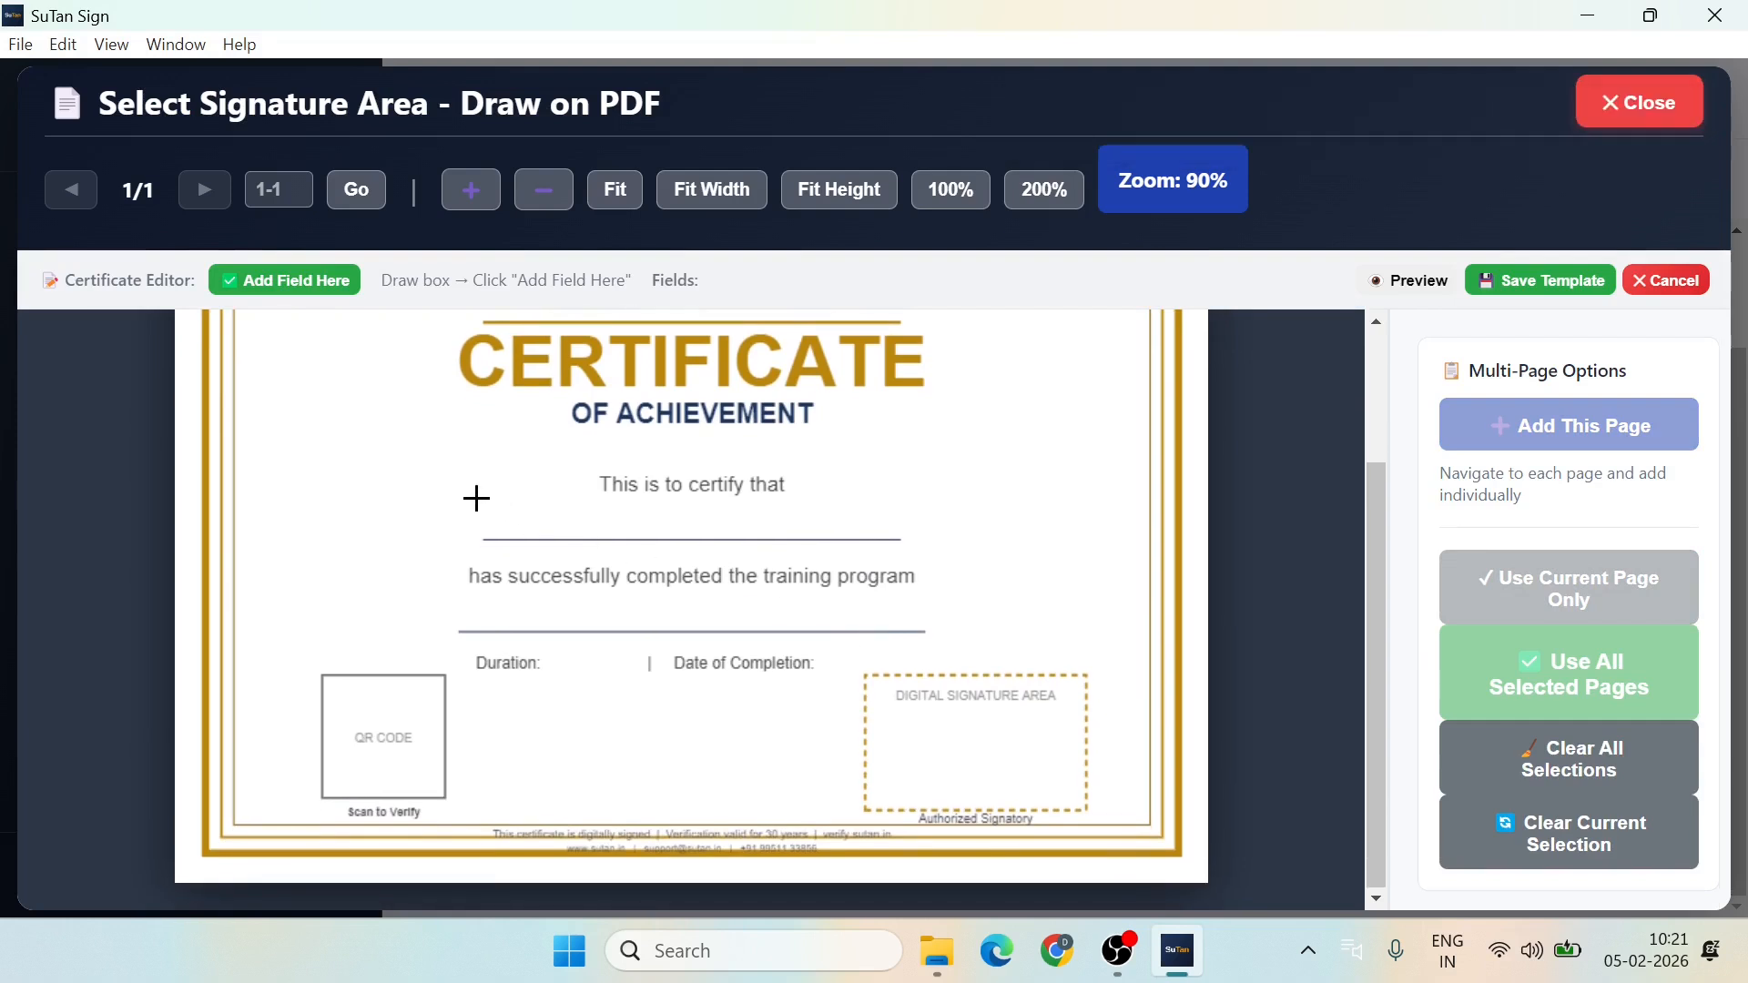
left_click_drag(479, 500, 913, 541)
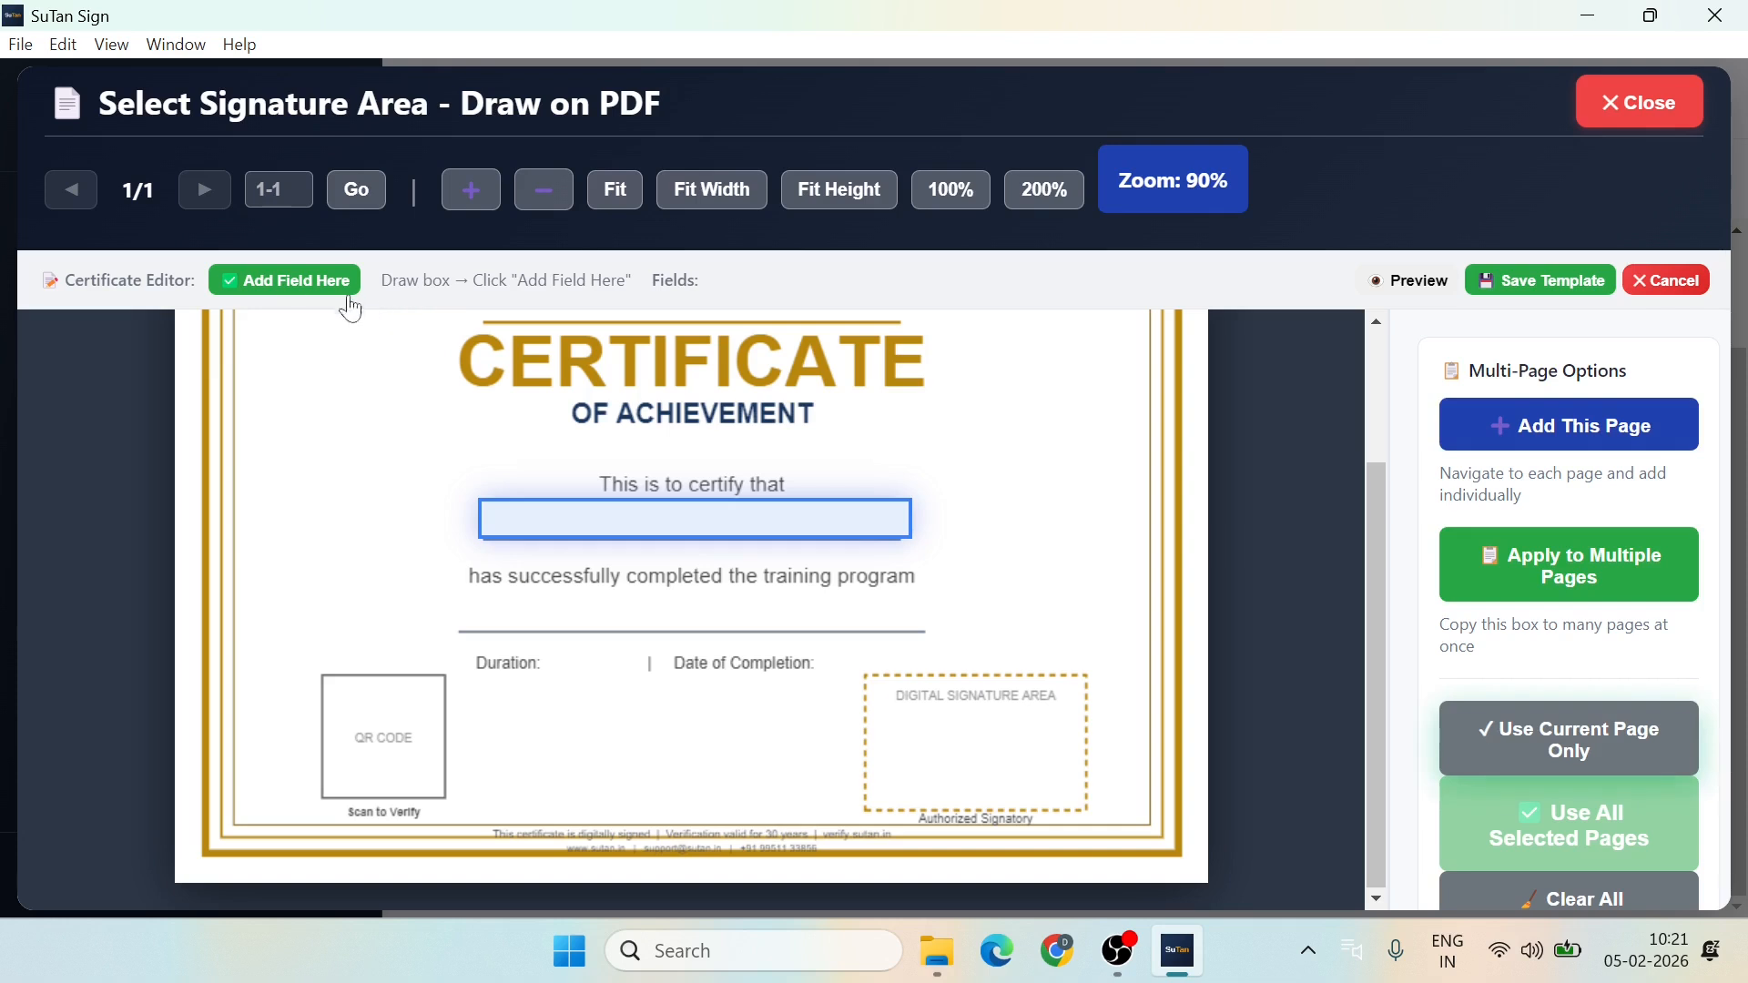
left_click(297, 288)
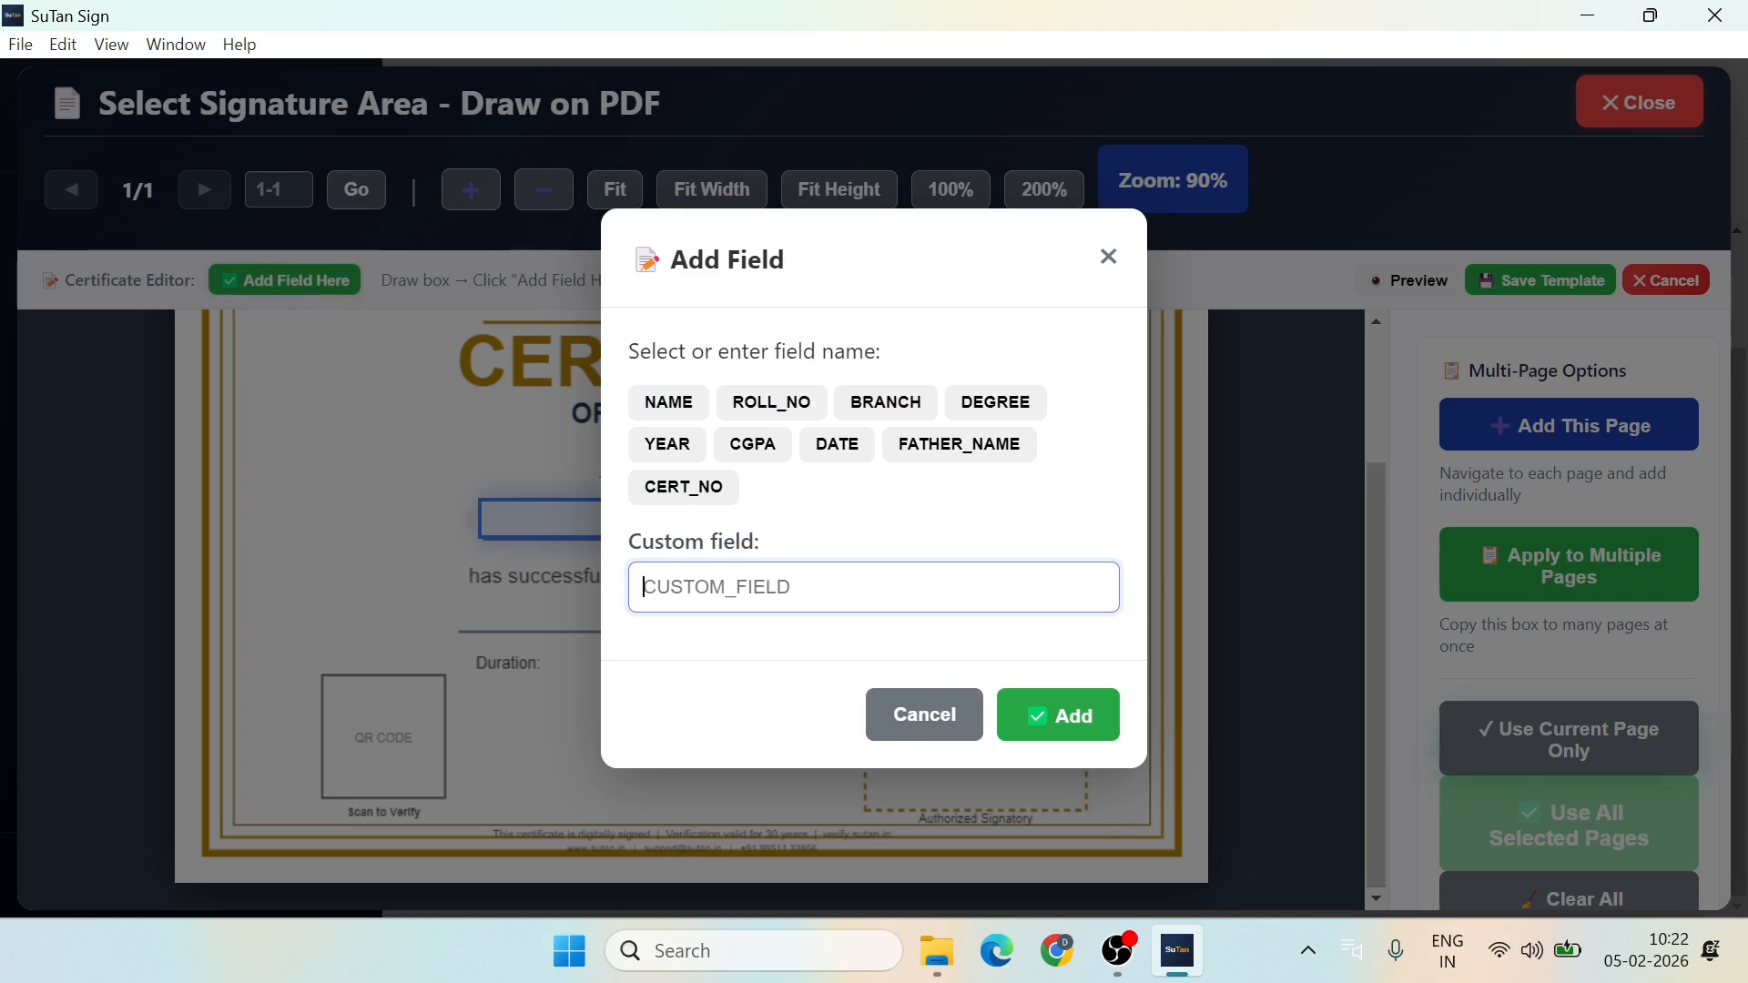
left_click(677, 415)
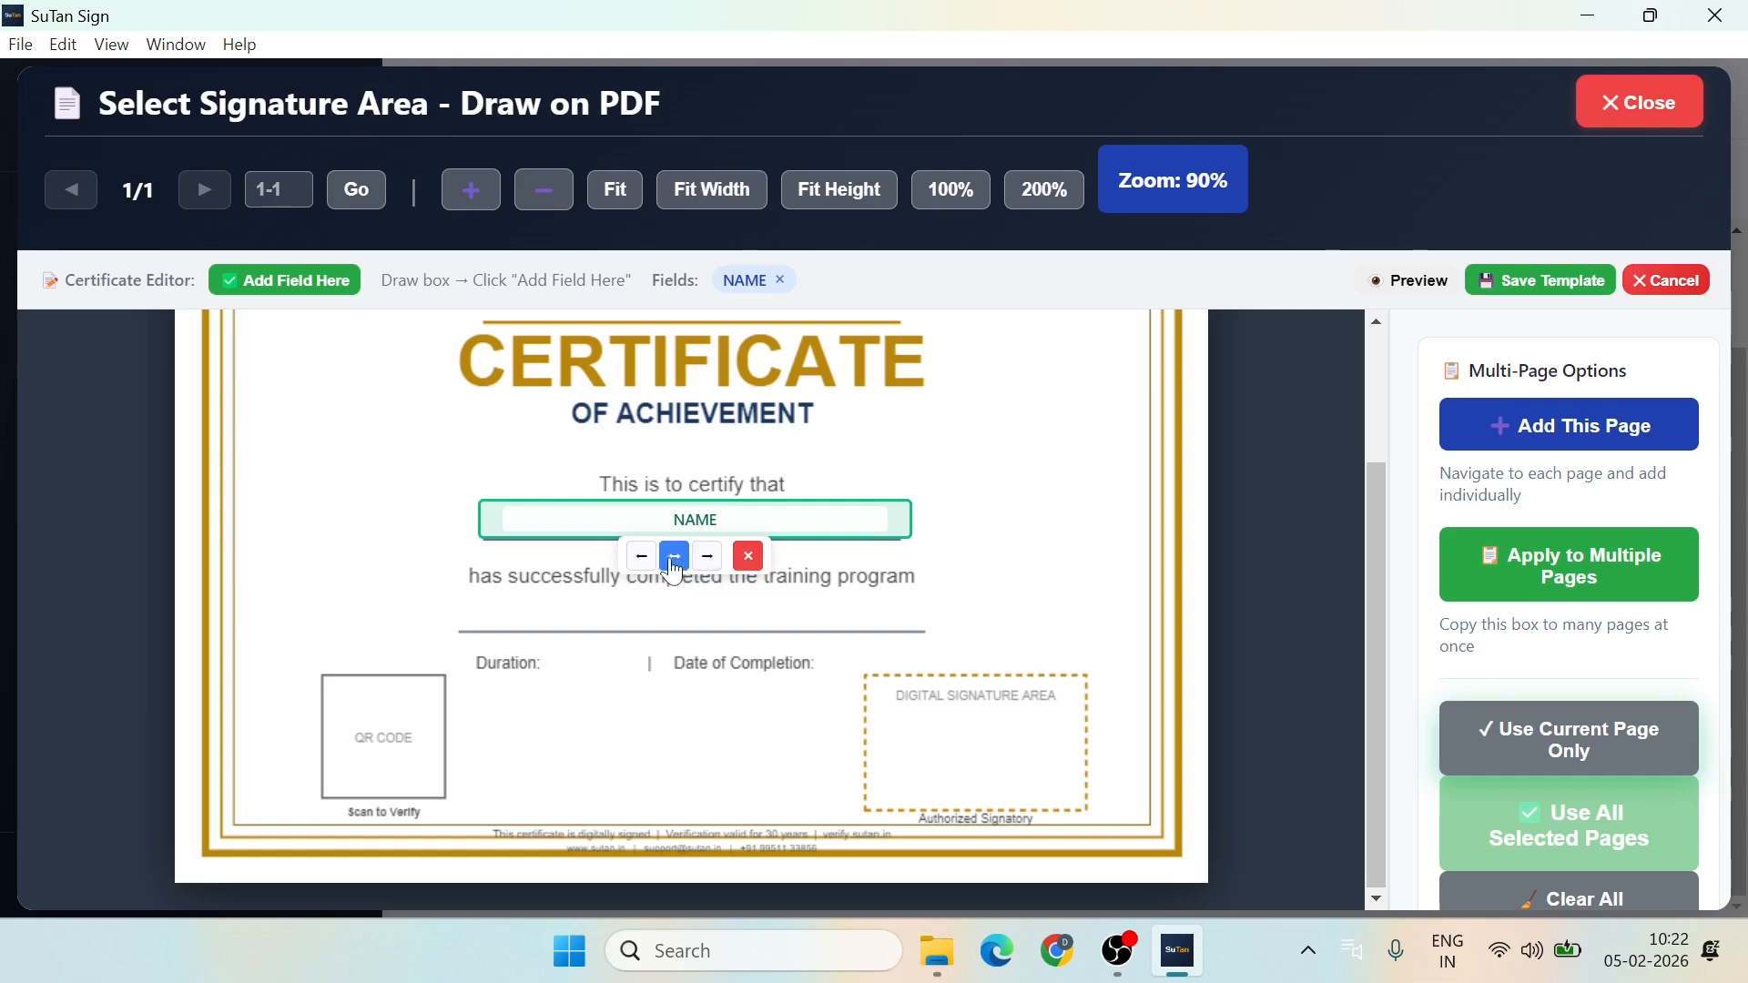
Step: Centre the NAME field, add a PROGRAM field below the training-program line, and mark the area beside Duration
left_click(674, 565)
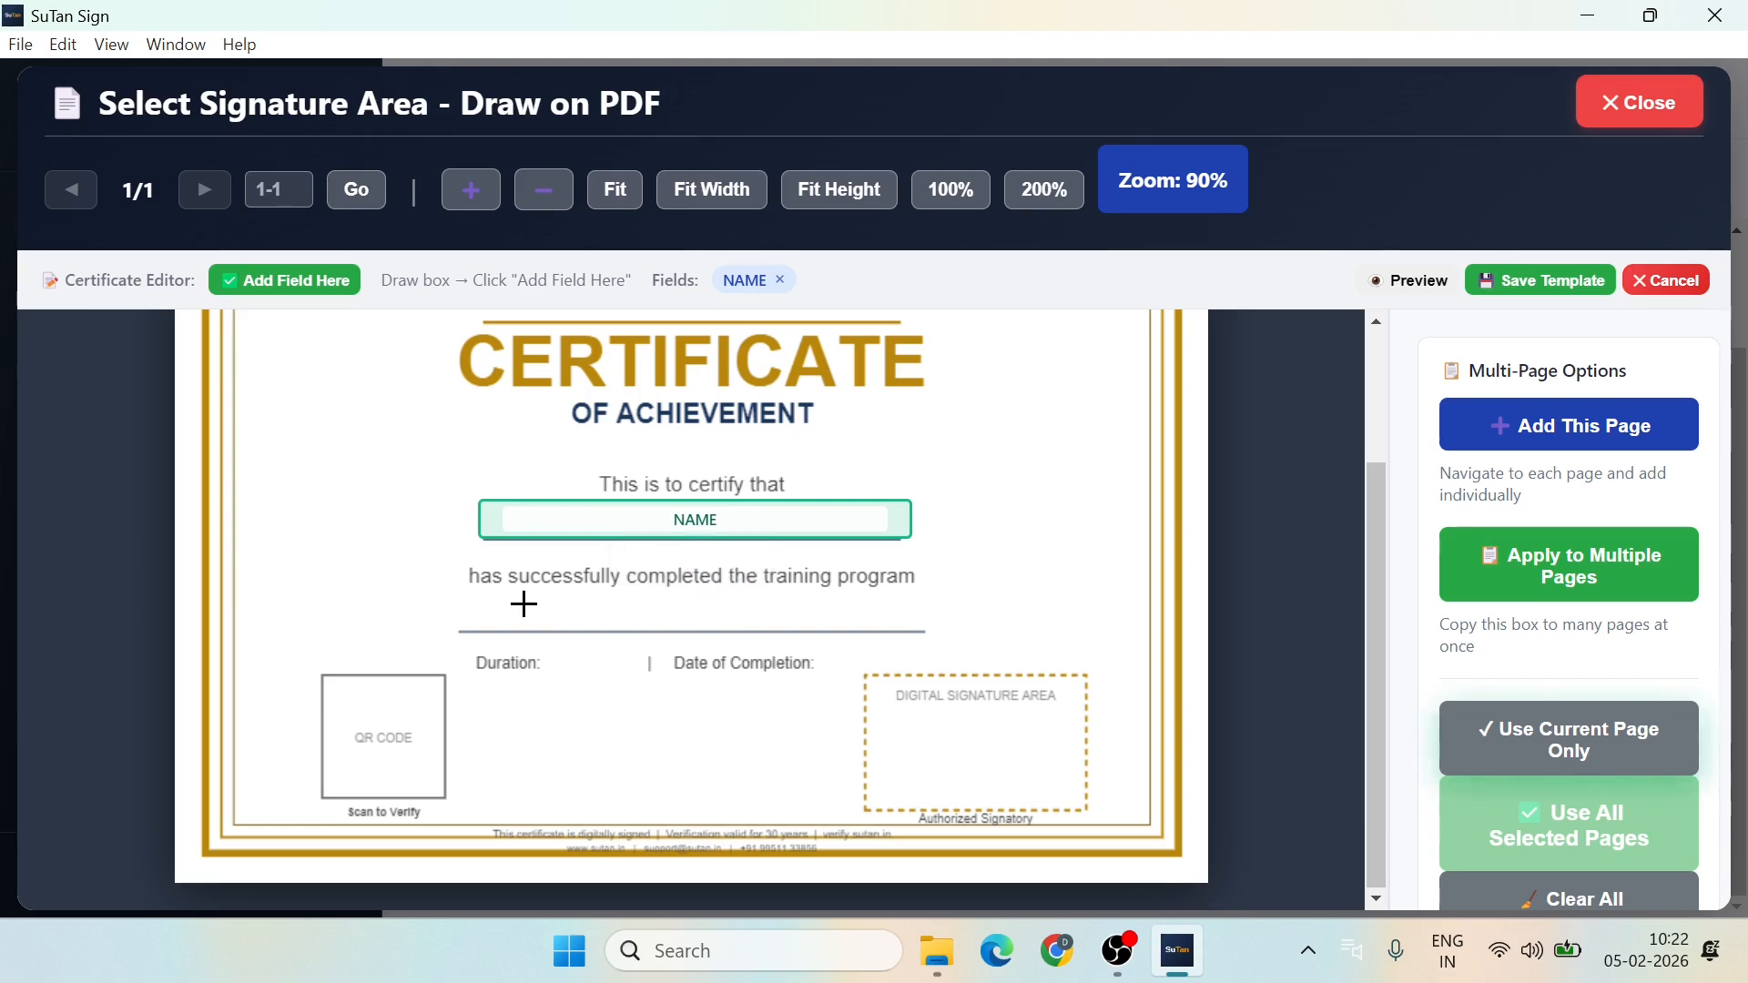
left_click_drag(462, 593, 931, 634)
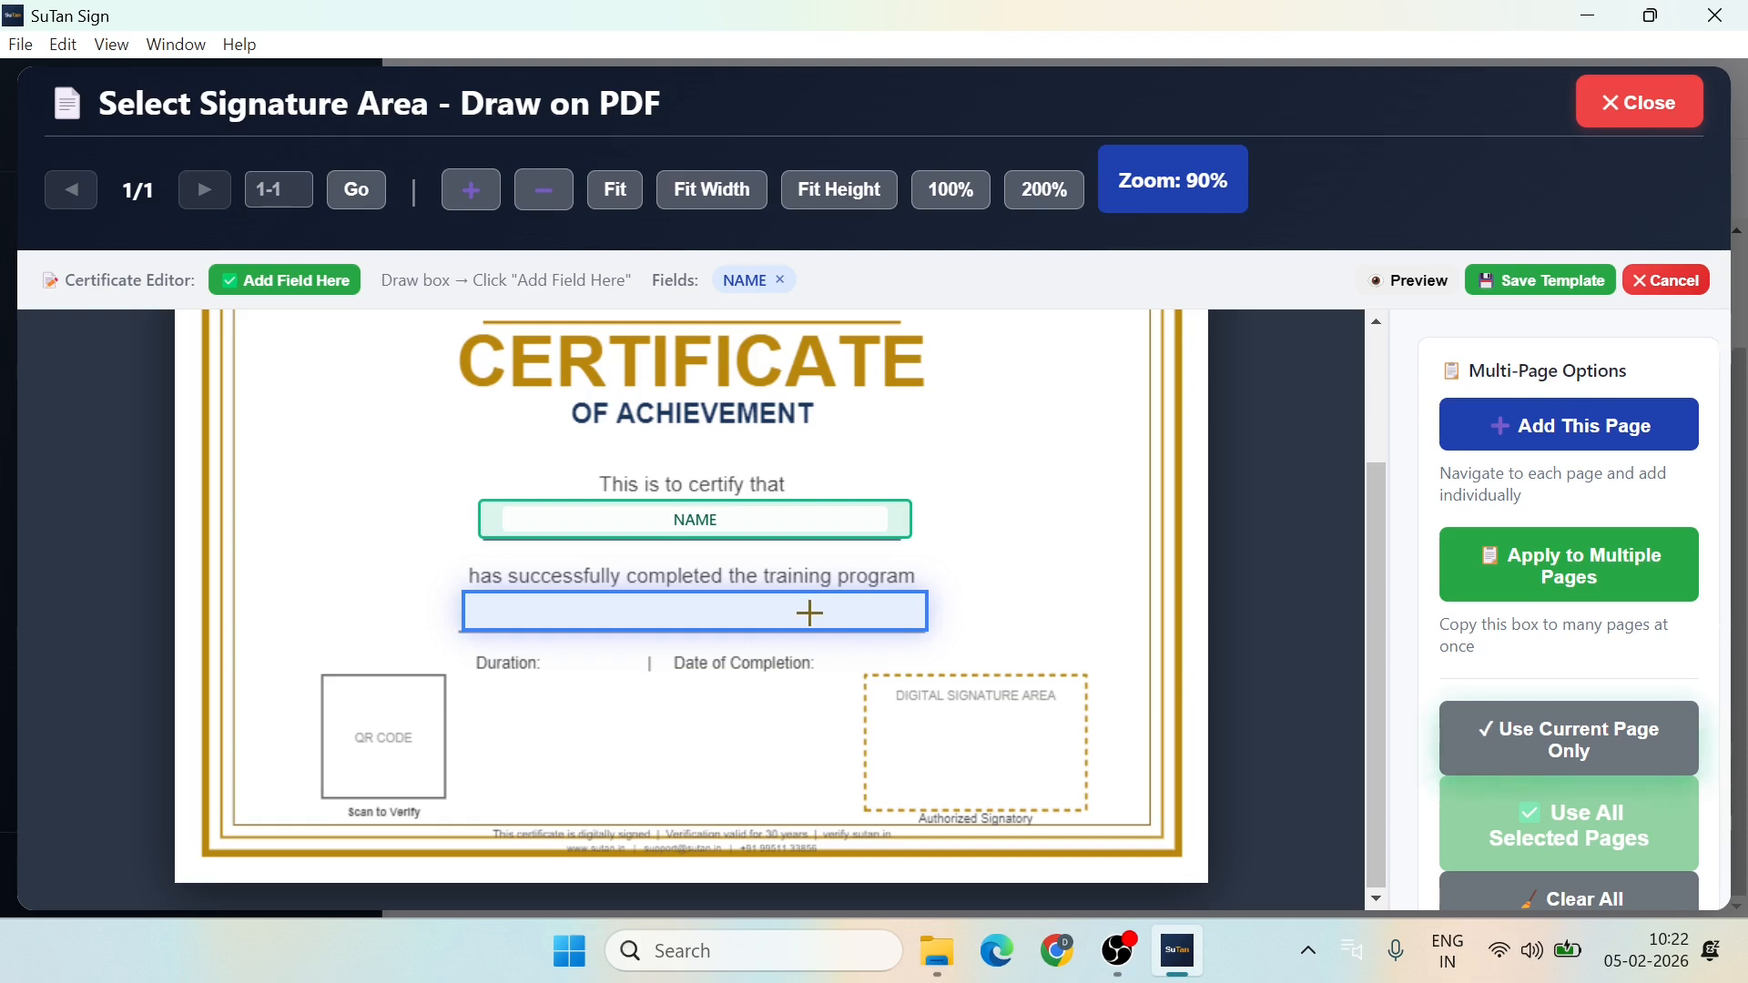
left_click(268, 288)
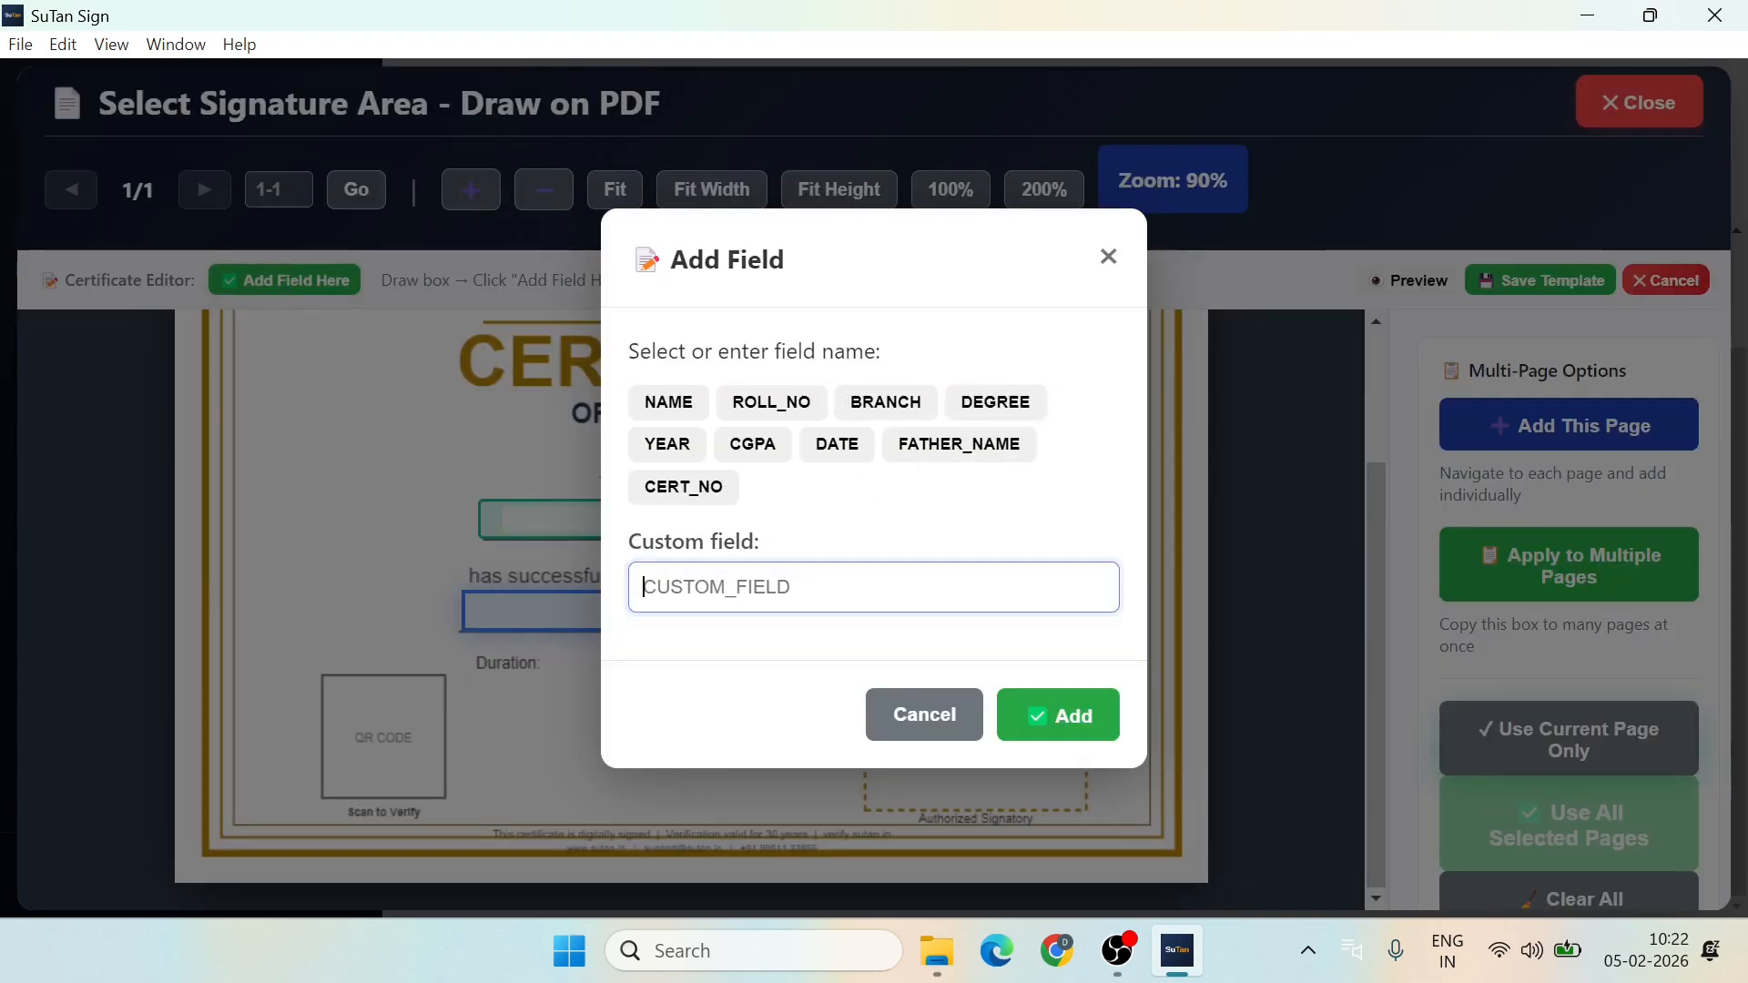
type("p")
key("BackSpace")
type("Program")
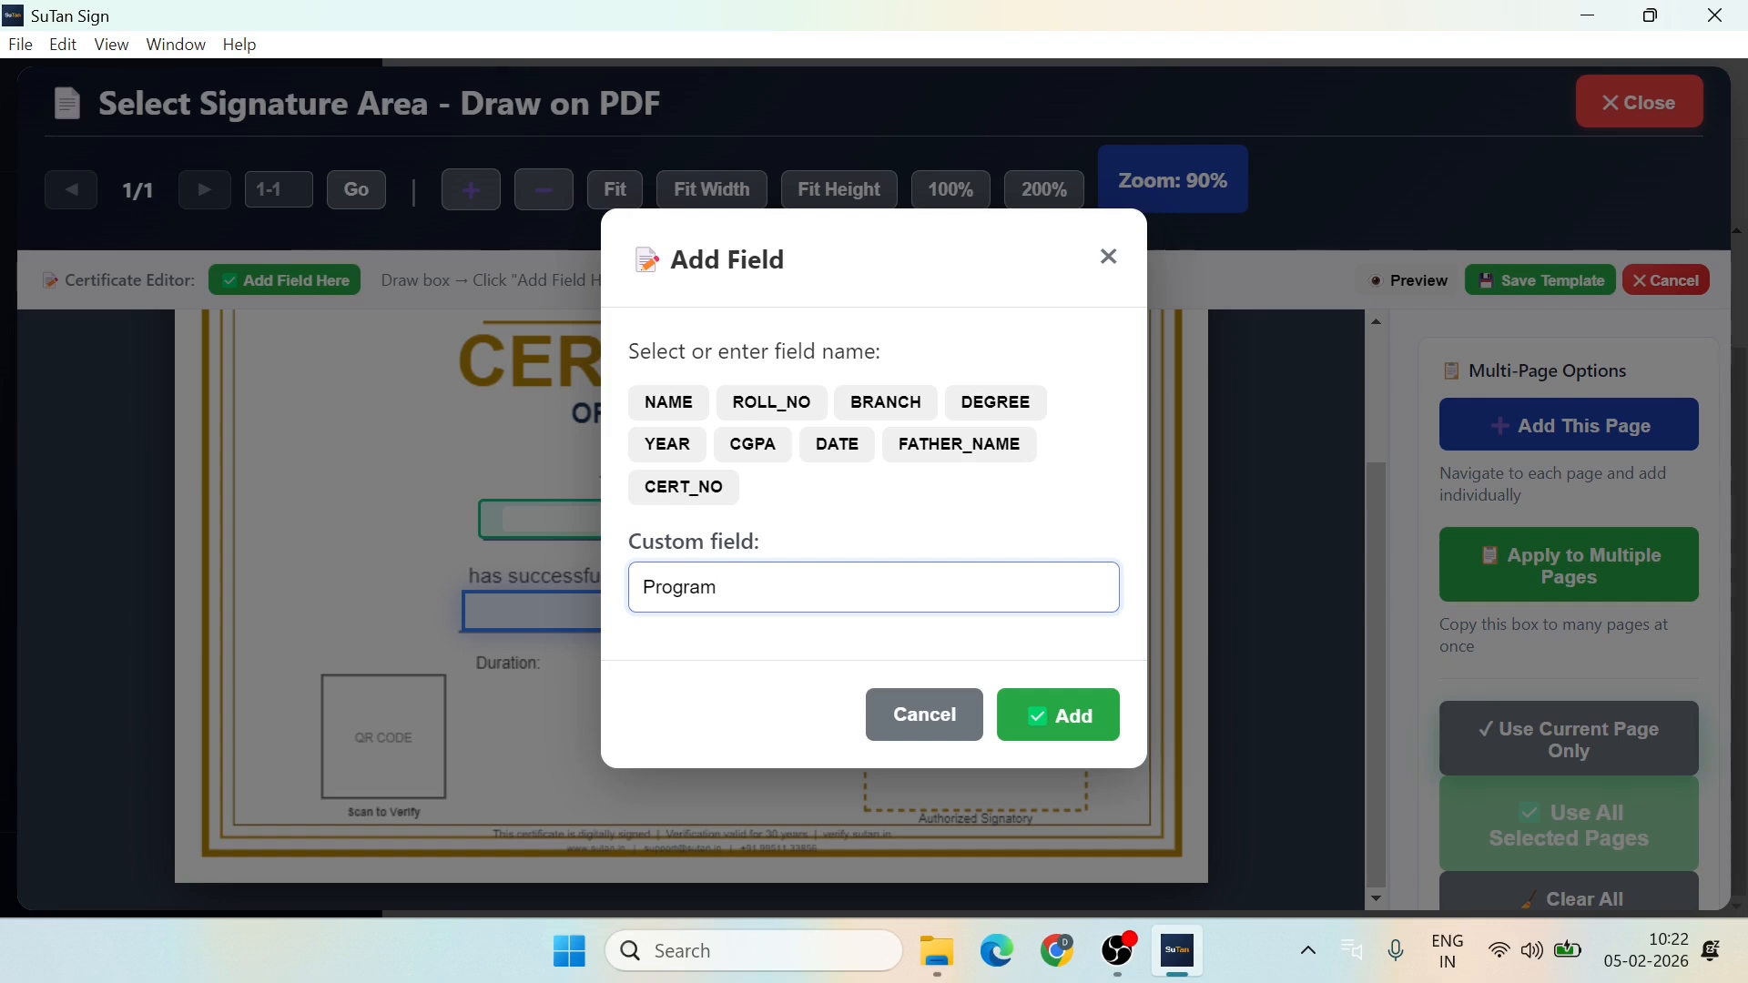
left_click(1062, 716)
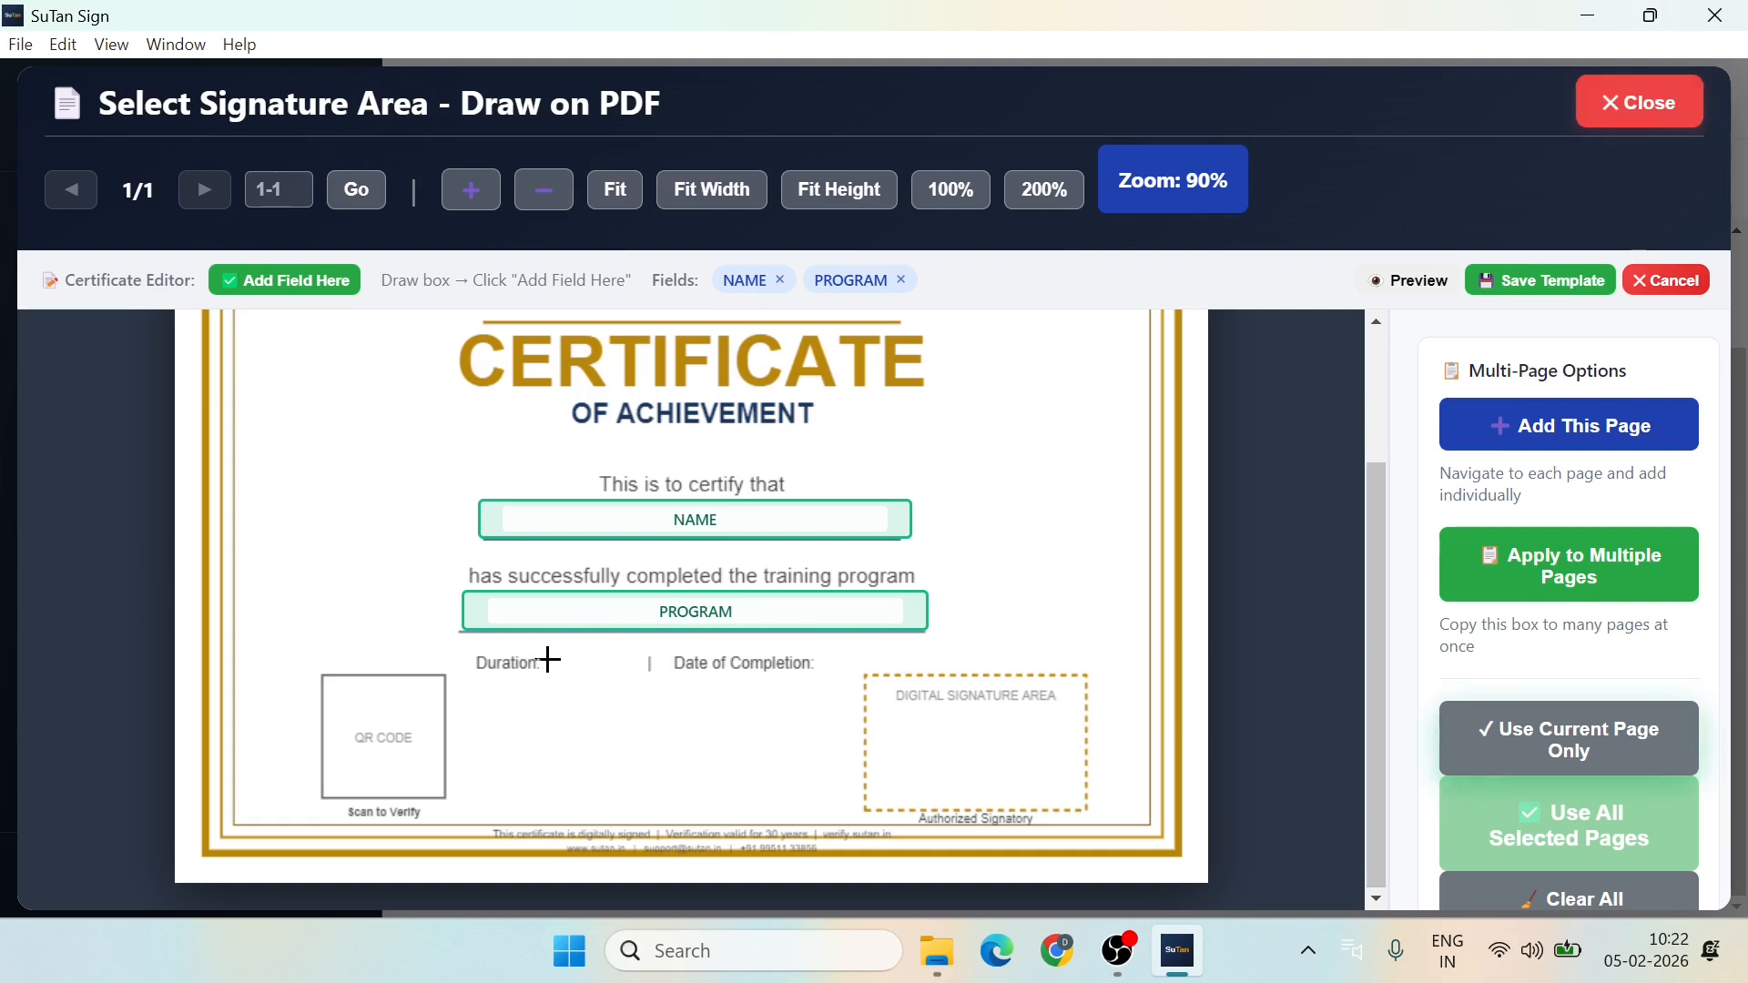
left_click_drag(543, 657, 652, 674)
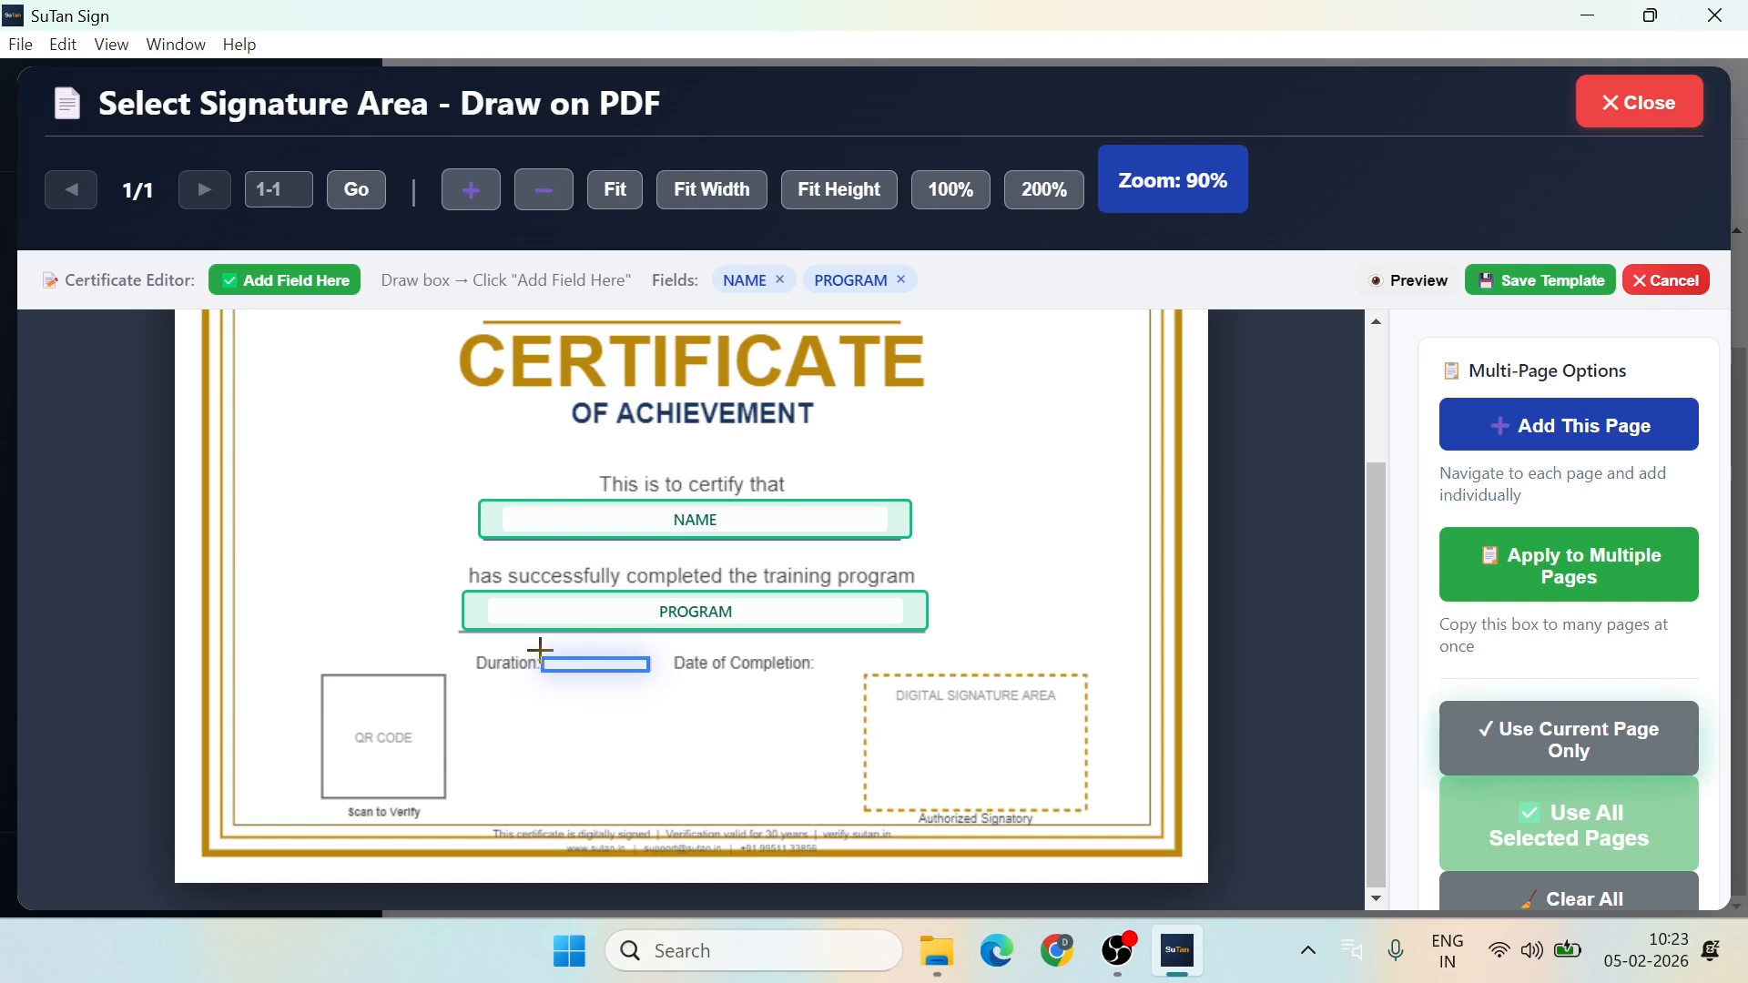
left_click_drag(545, 650, 650, 682)
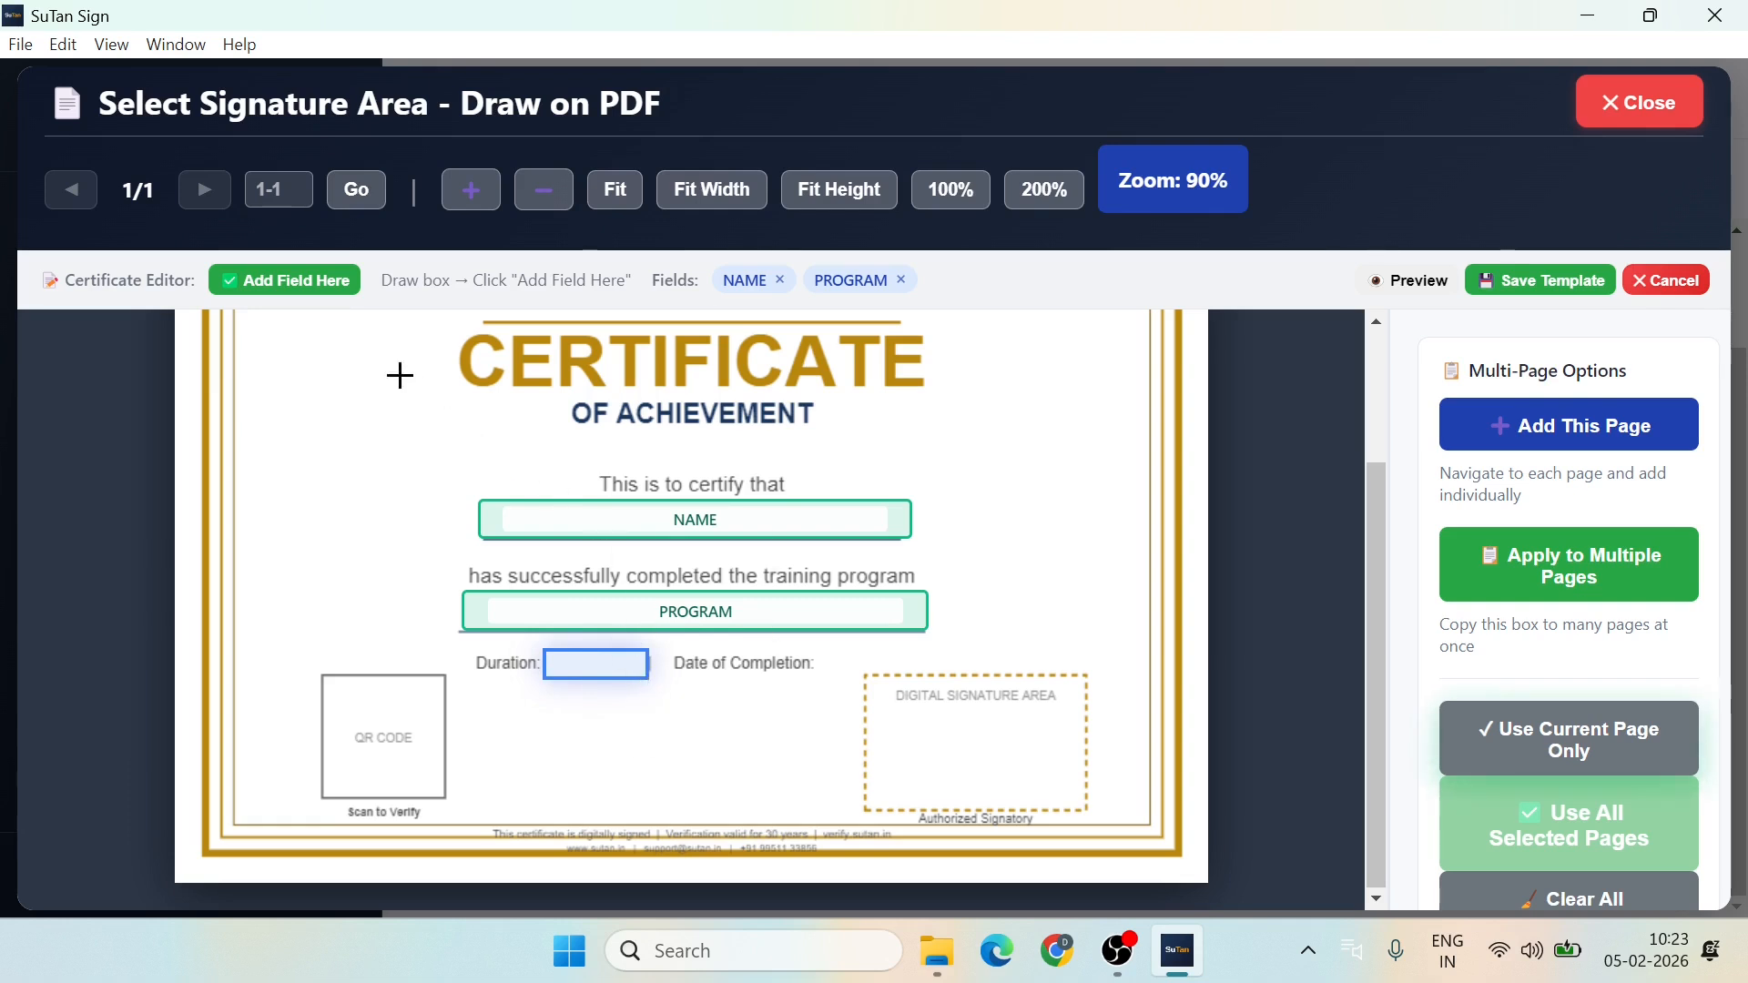
Step: Add a custom DURATION field beside Duration and mark the space after Date of Completion
left_click(296, 279)
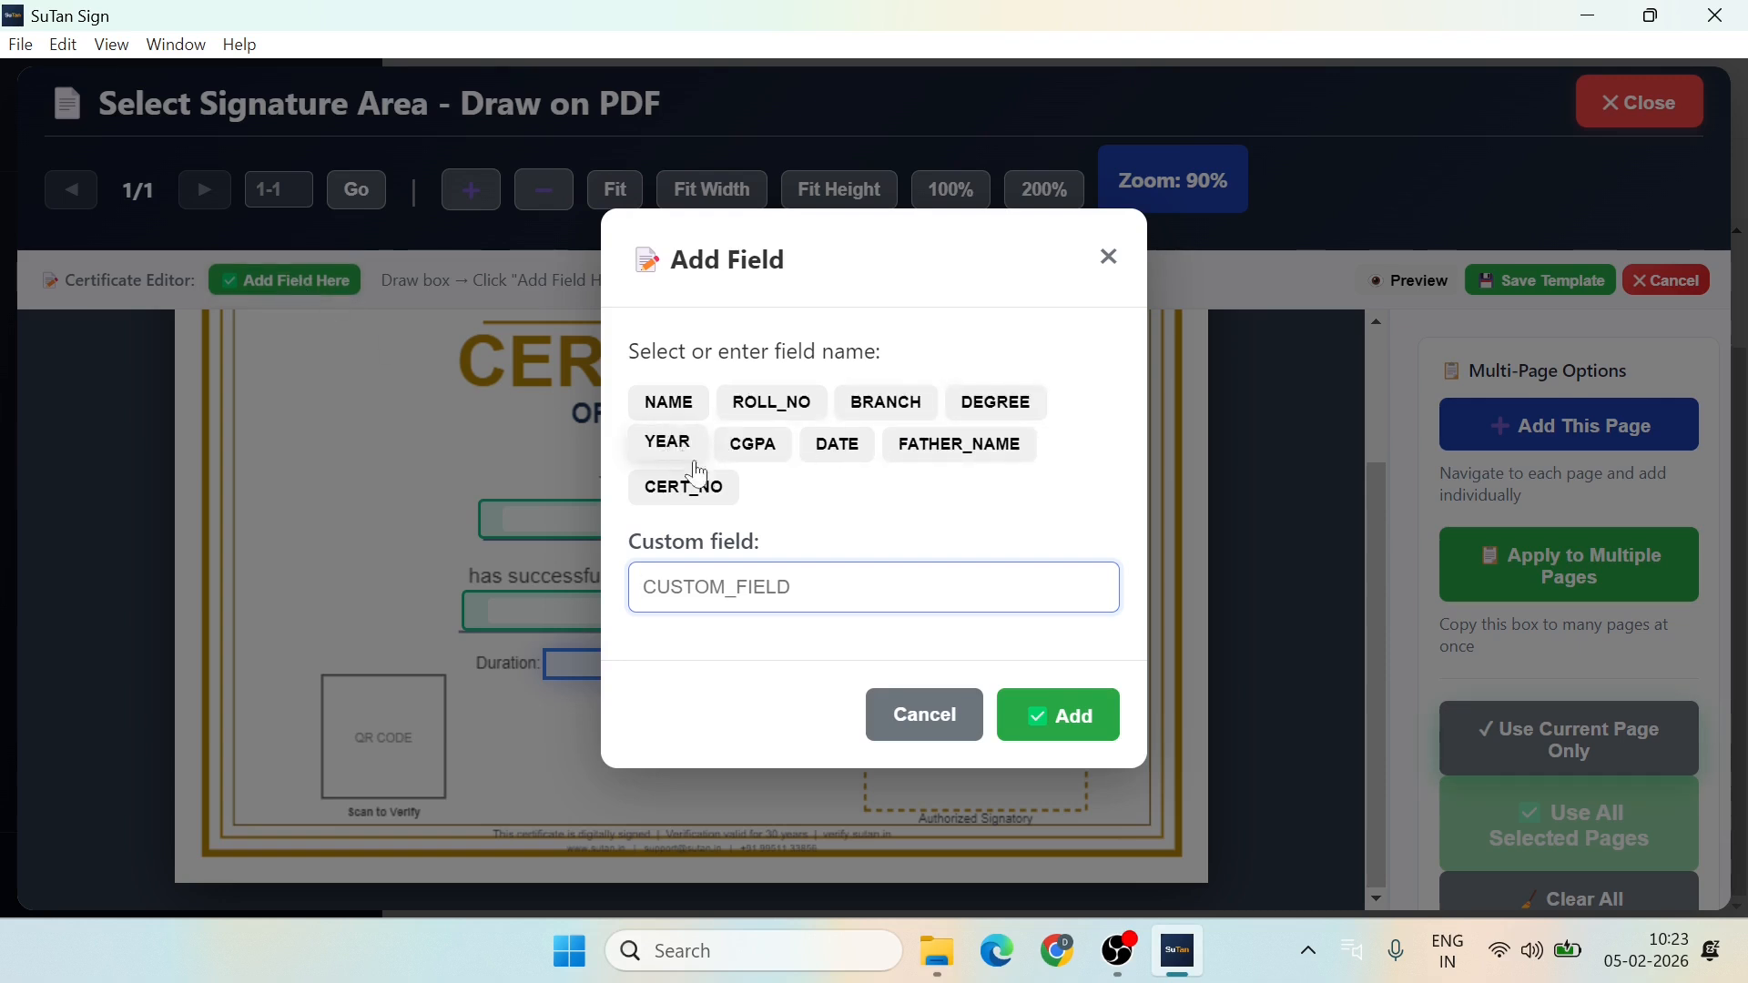
type("Duration")
left_click(1056, 715)
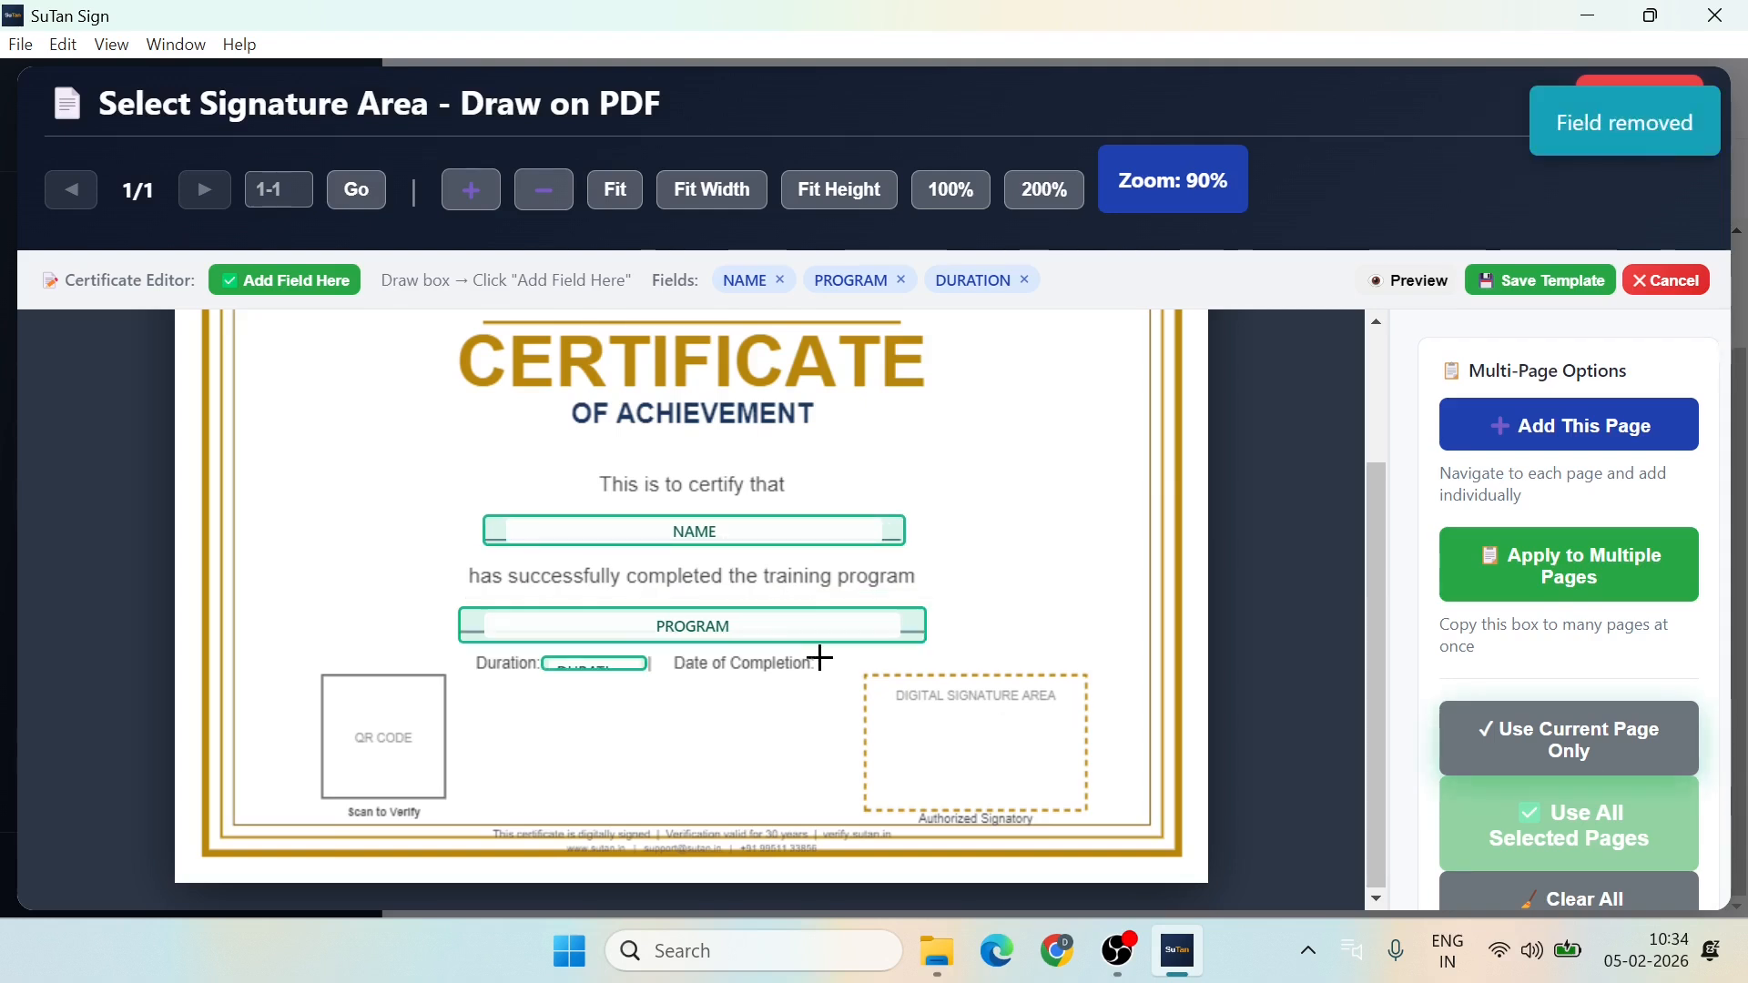
left_click_drag(820, 658, 930, 679)
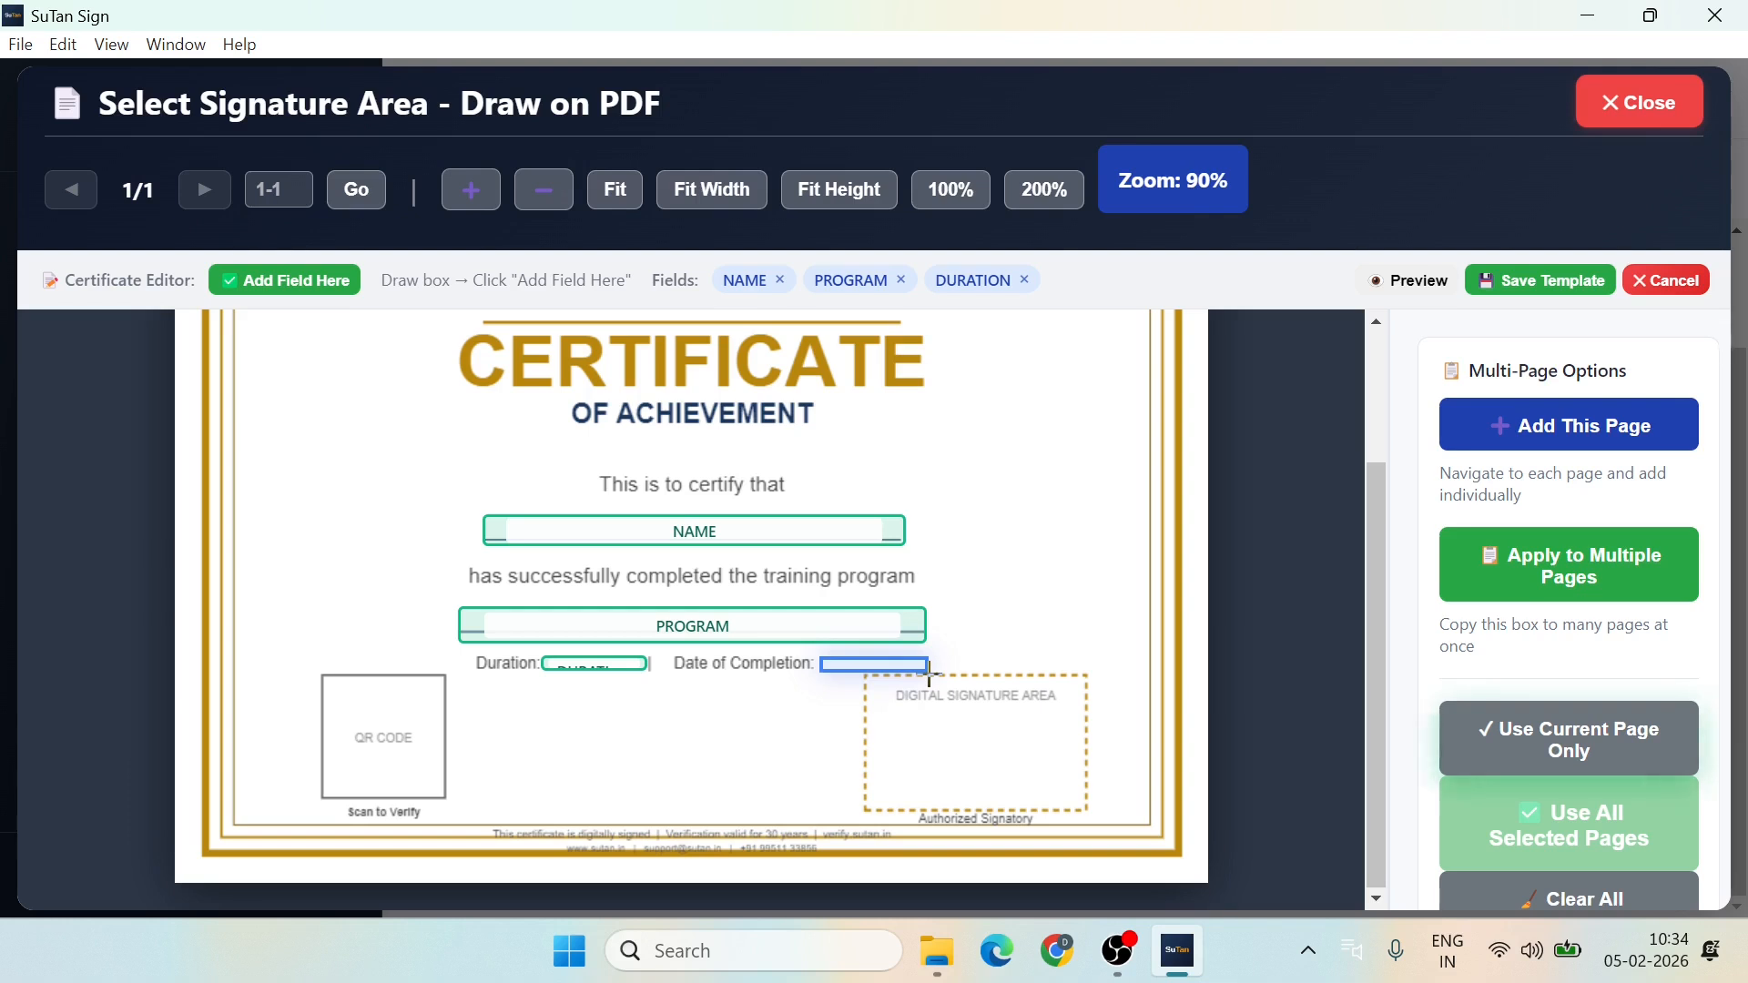
Step: Widen the Date of Completion area and add it as a custom 'Date of Completion' field
left_click_drag(930, 674, 986, 671)
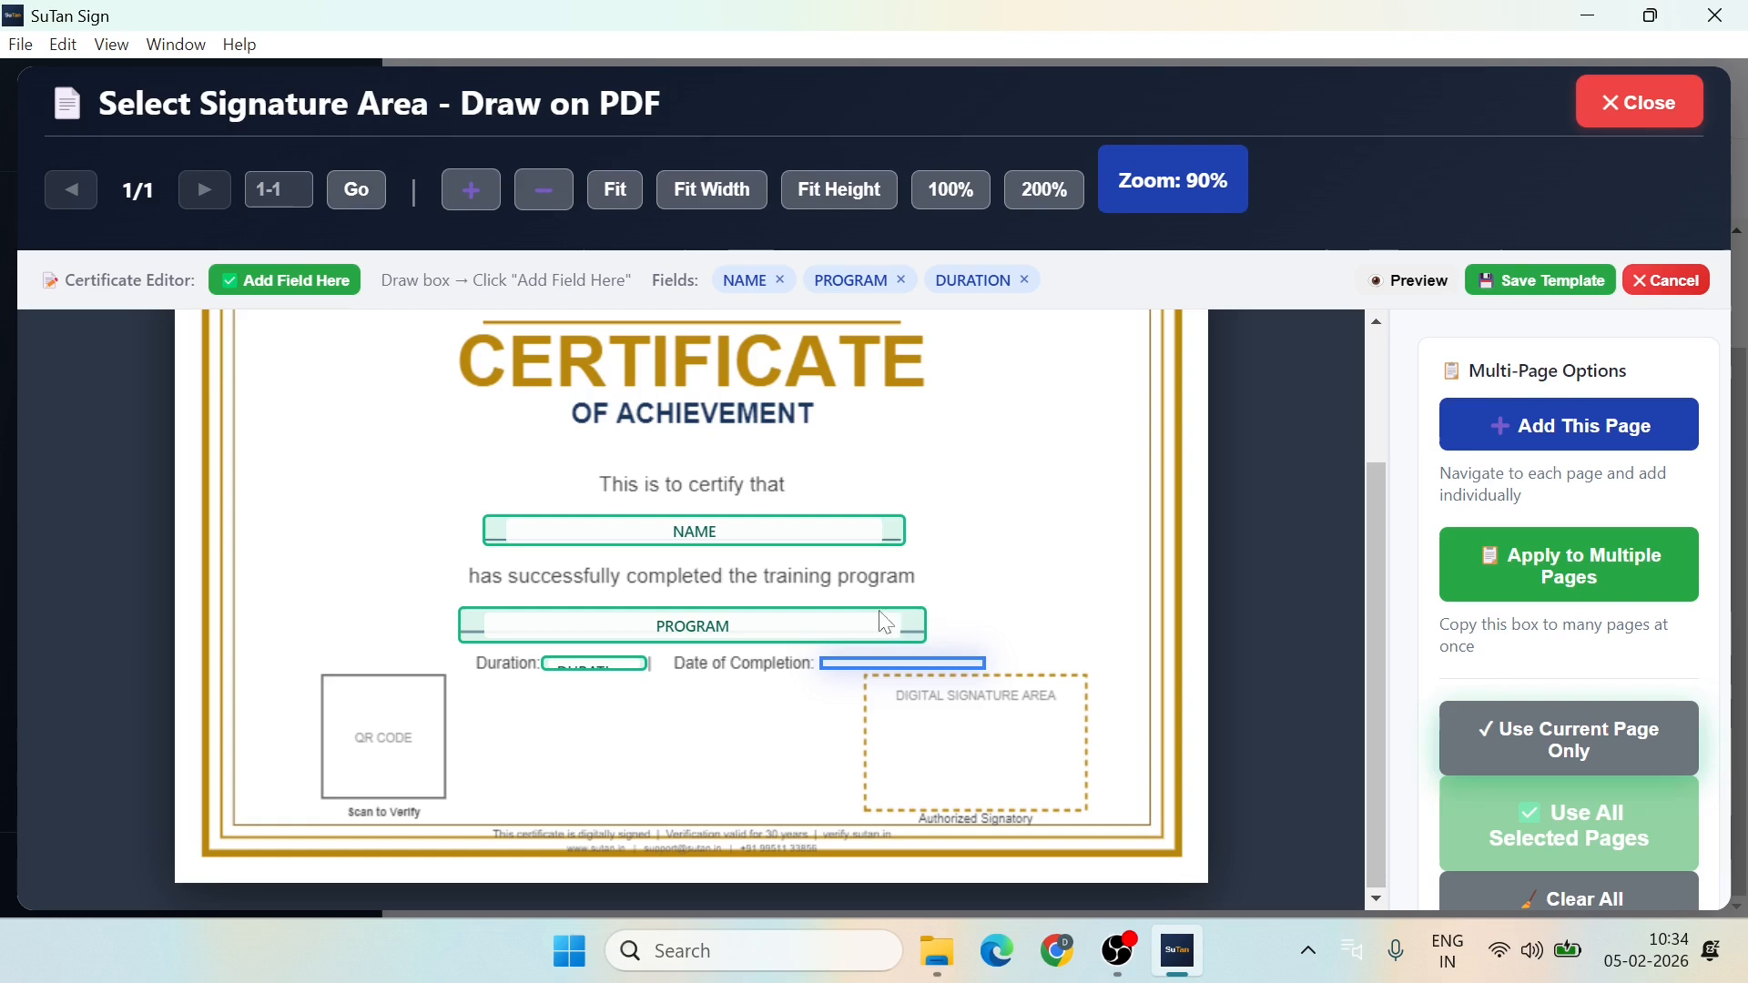
left_click(275, 283)
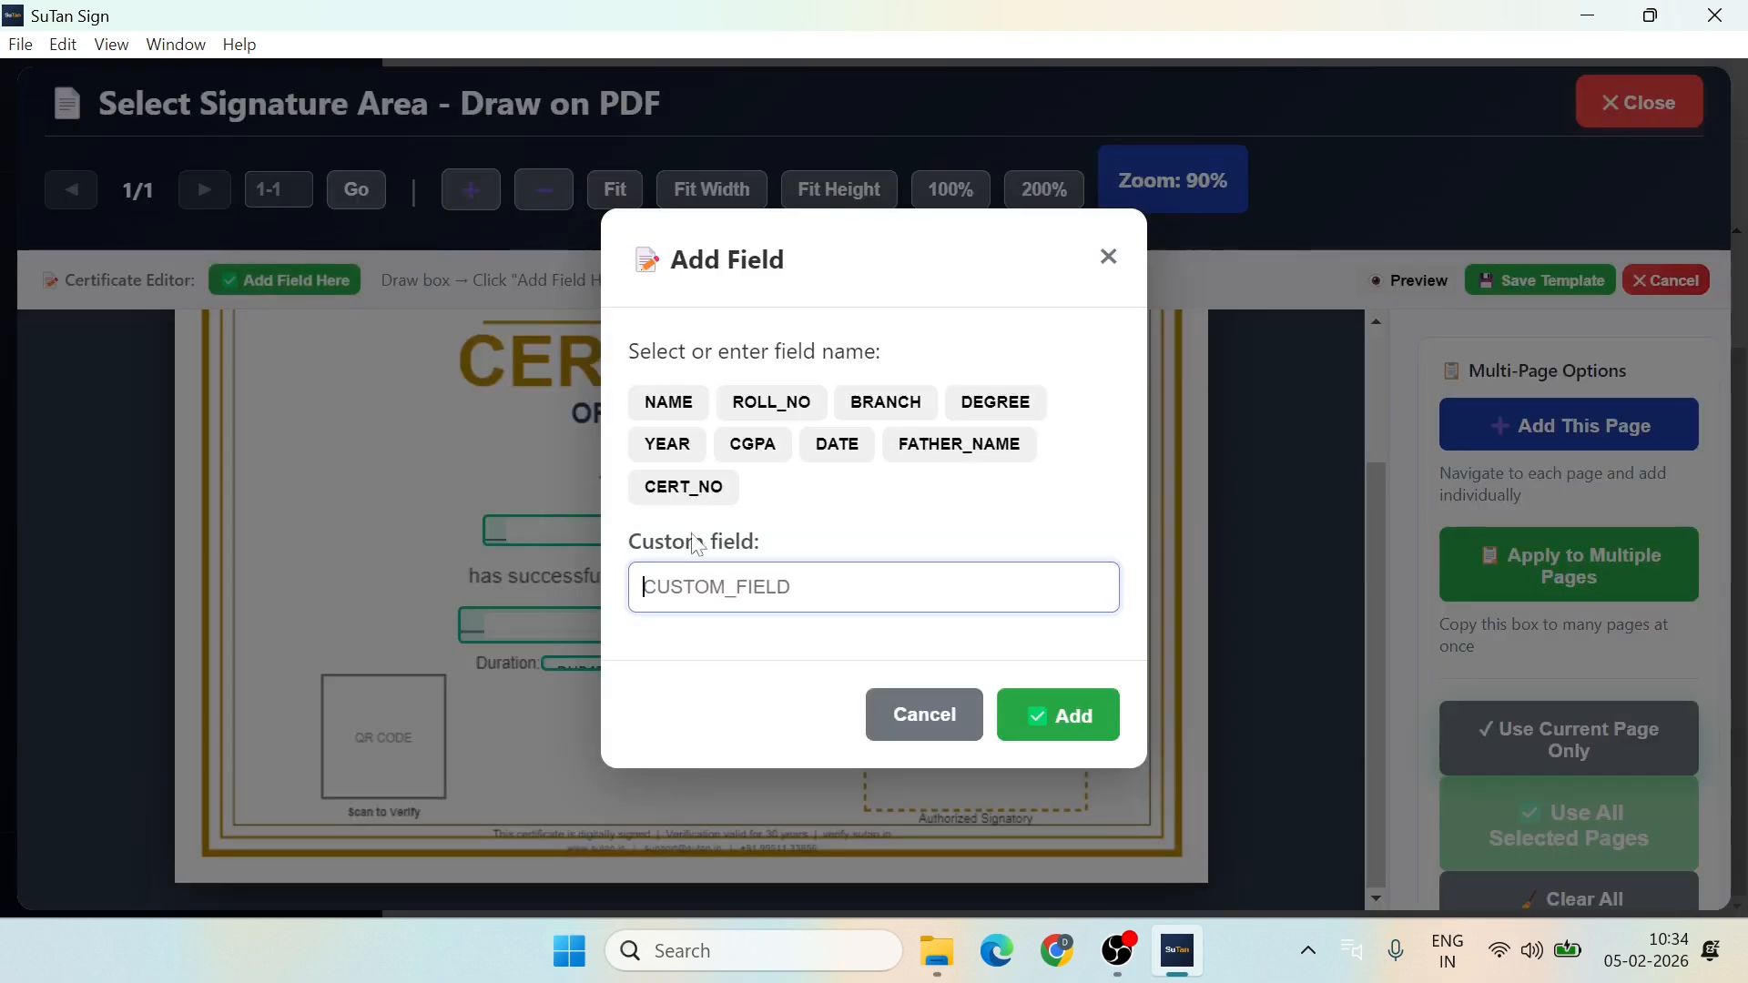
type("D")
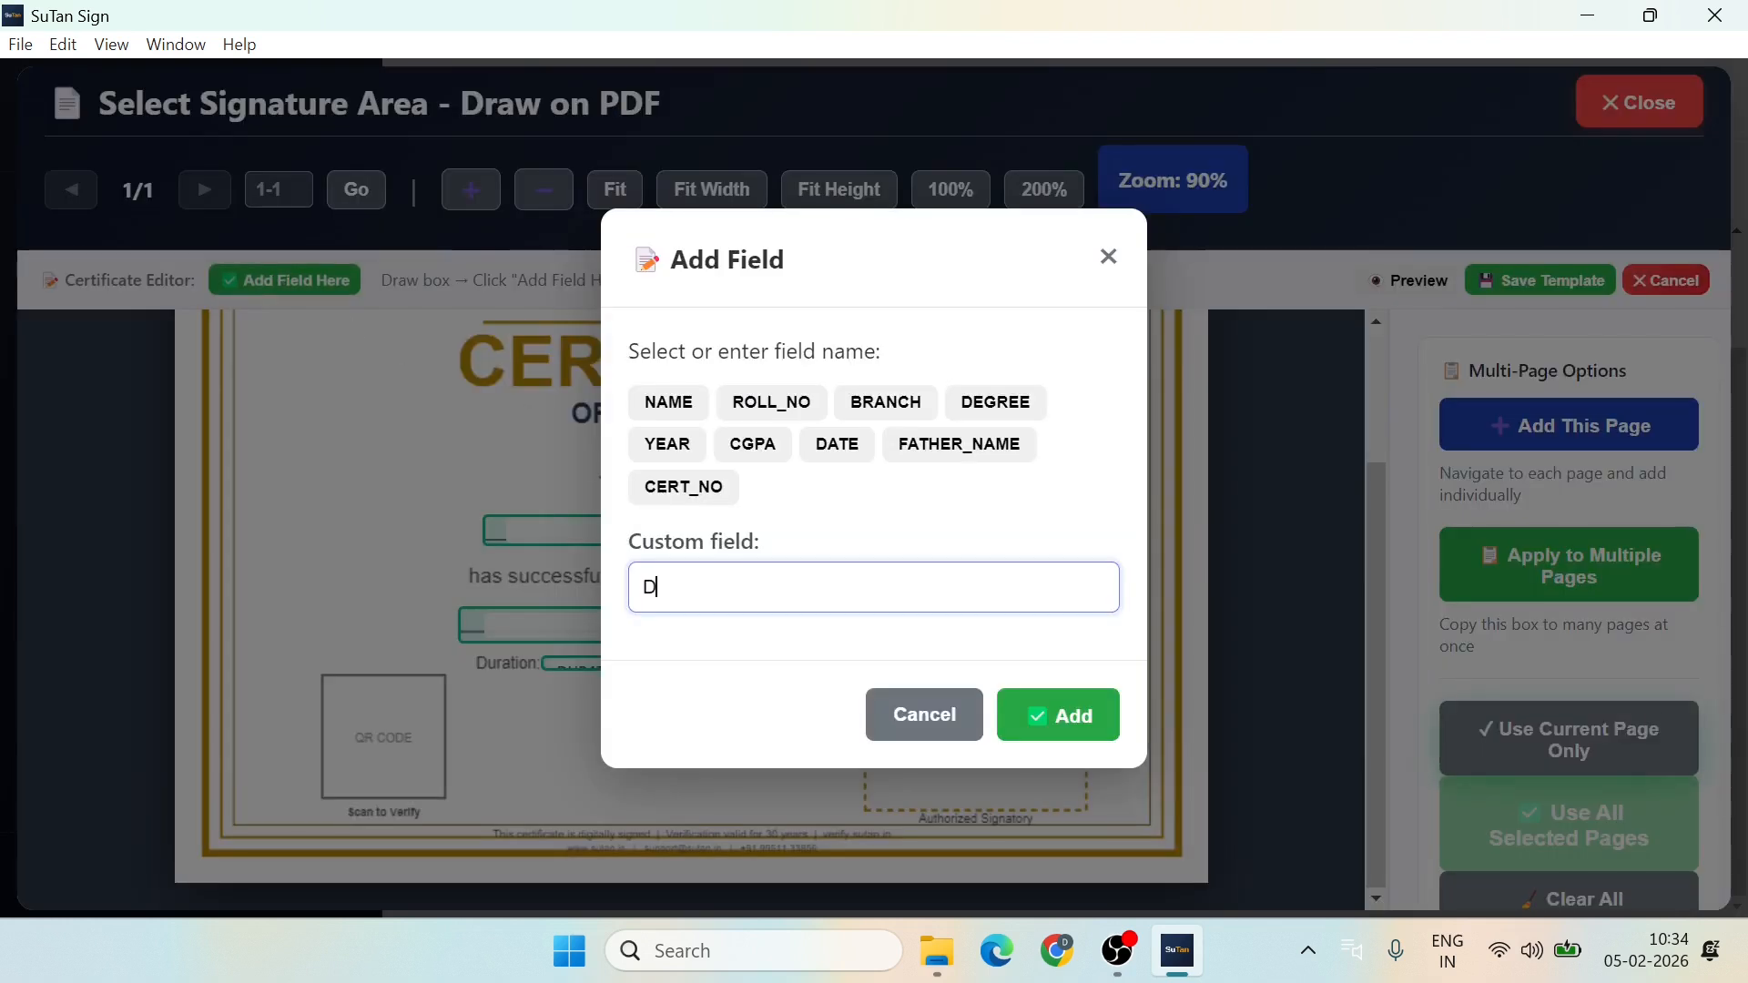
type("ate fo")
key("BackSpace")
key("BackSpace")
type("of Completion")
left_click(1059, 715)
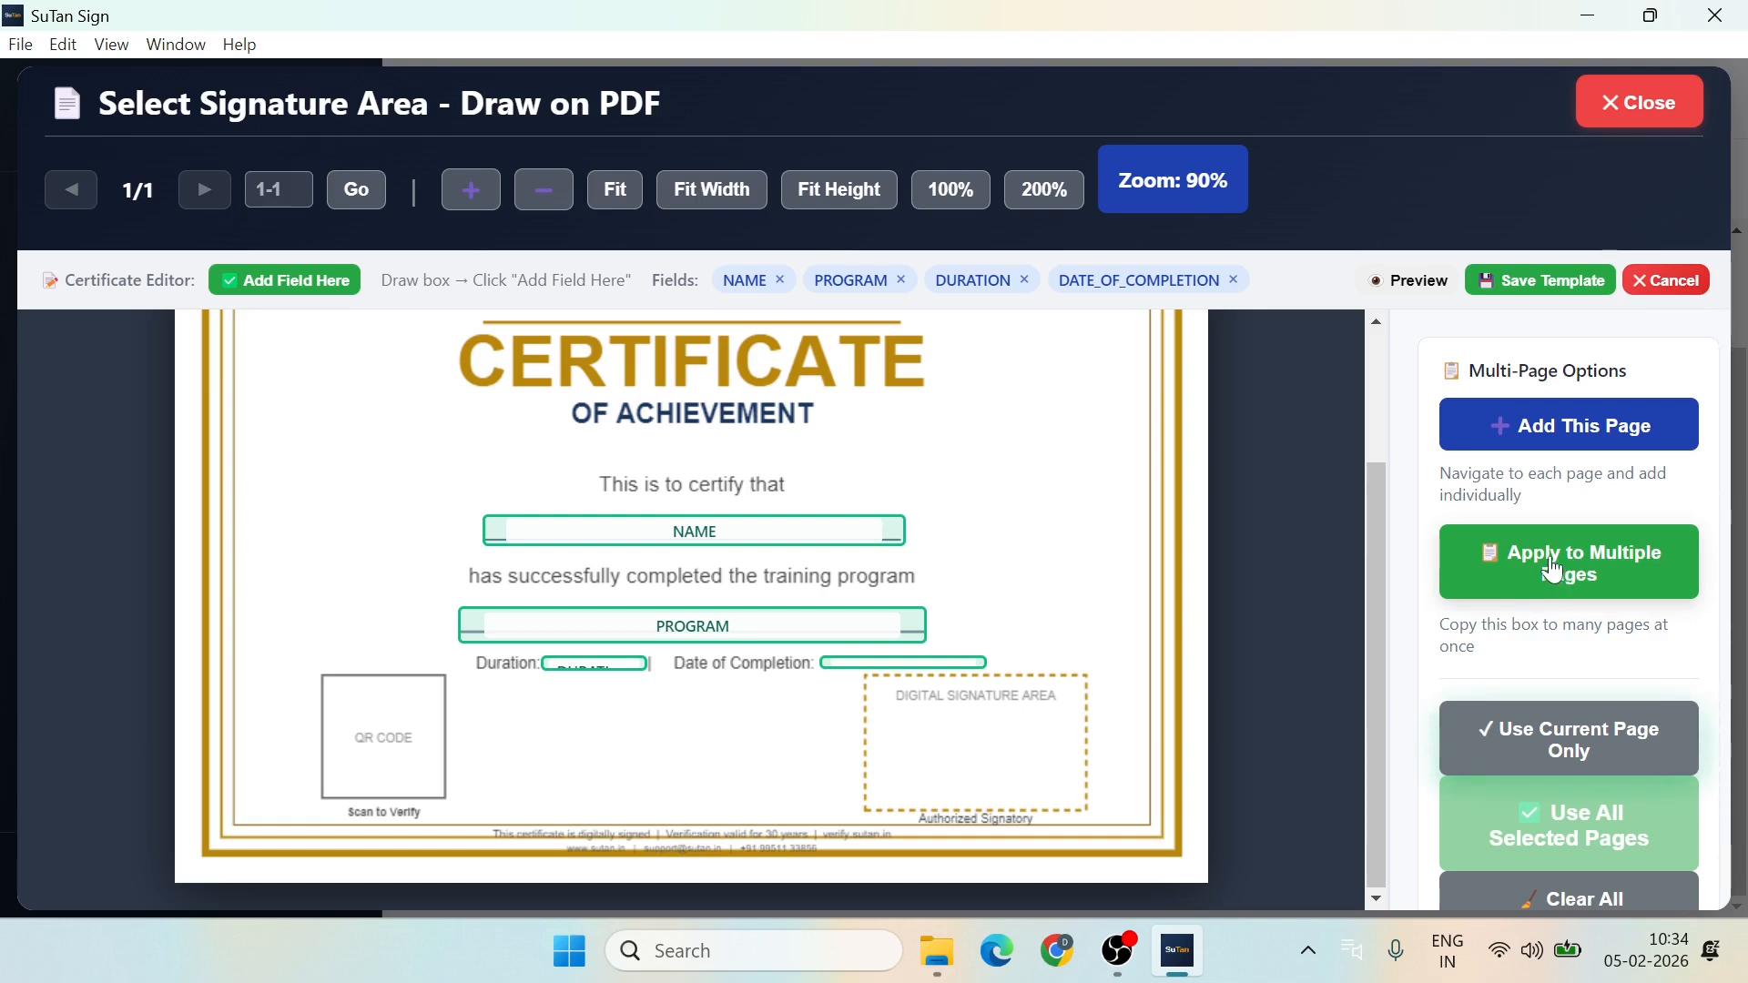
Step: Left-align the DATE_OF_COMPLETION and DURATION fields, previewing the certificate before and after
left_click(1410, 284)
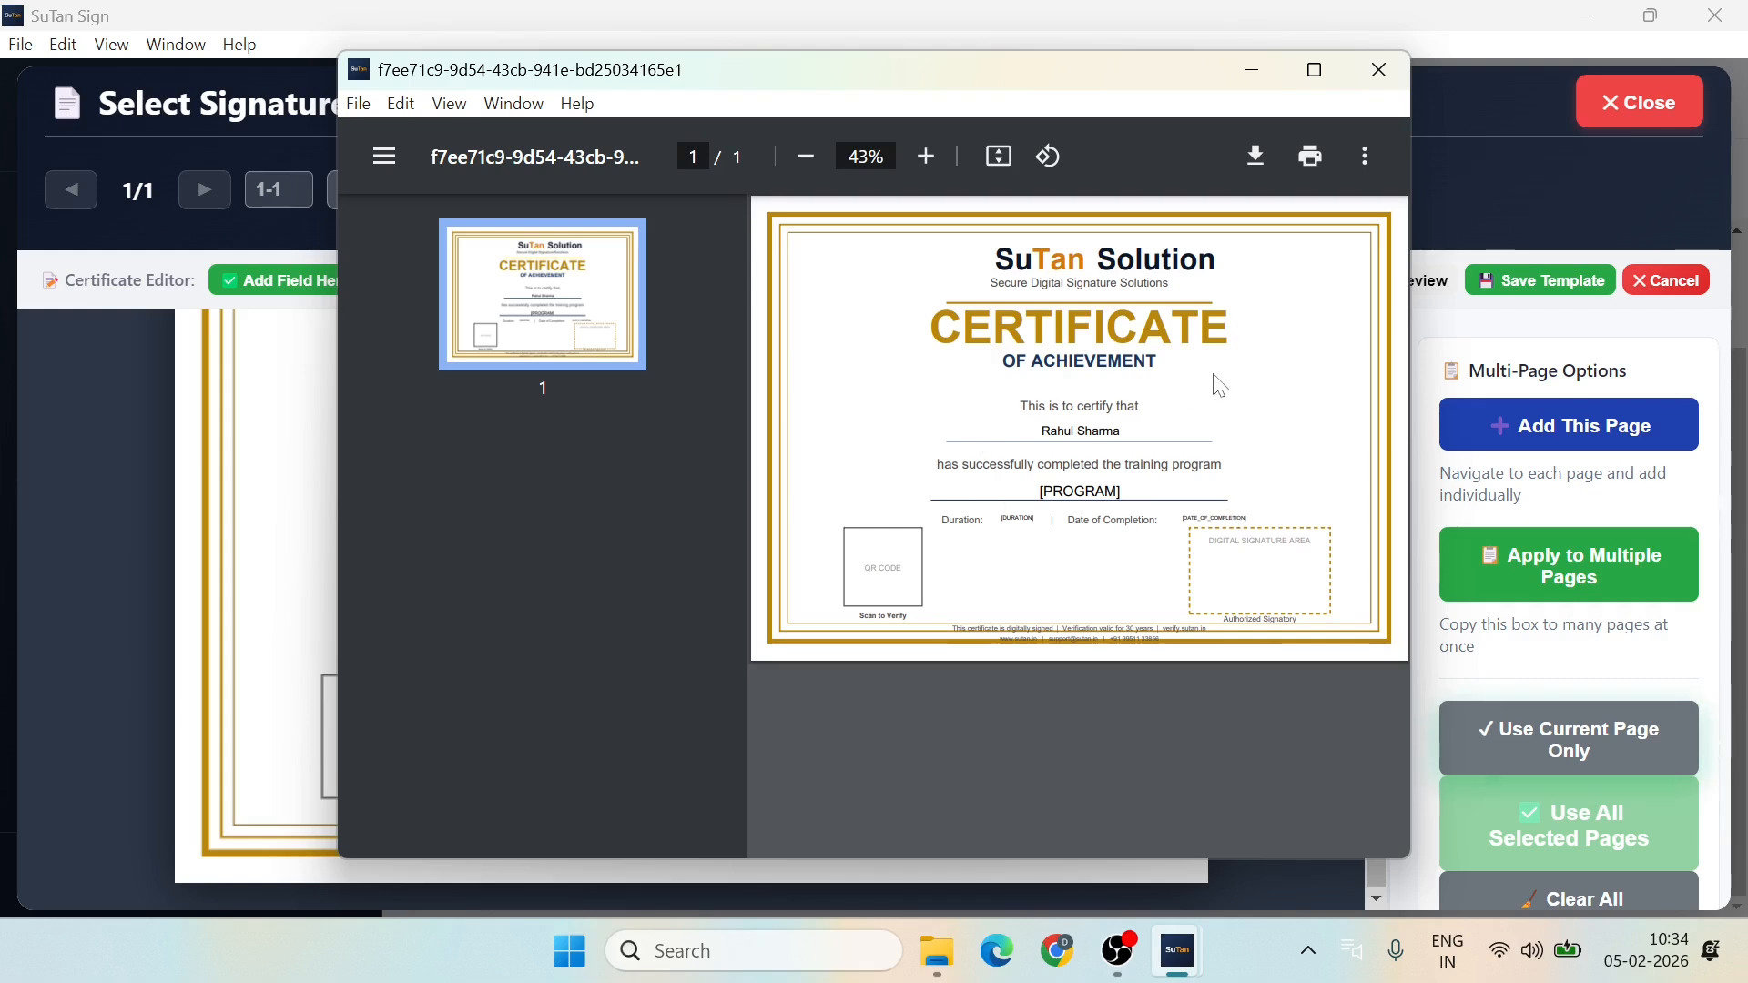
left_click(1379, 78)
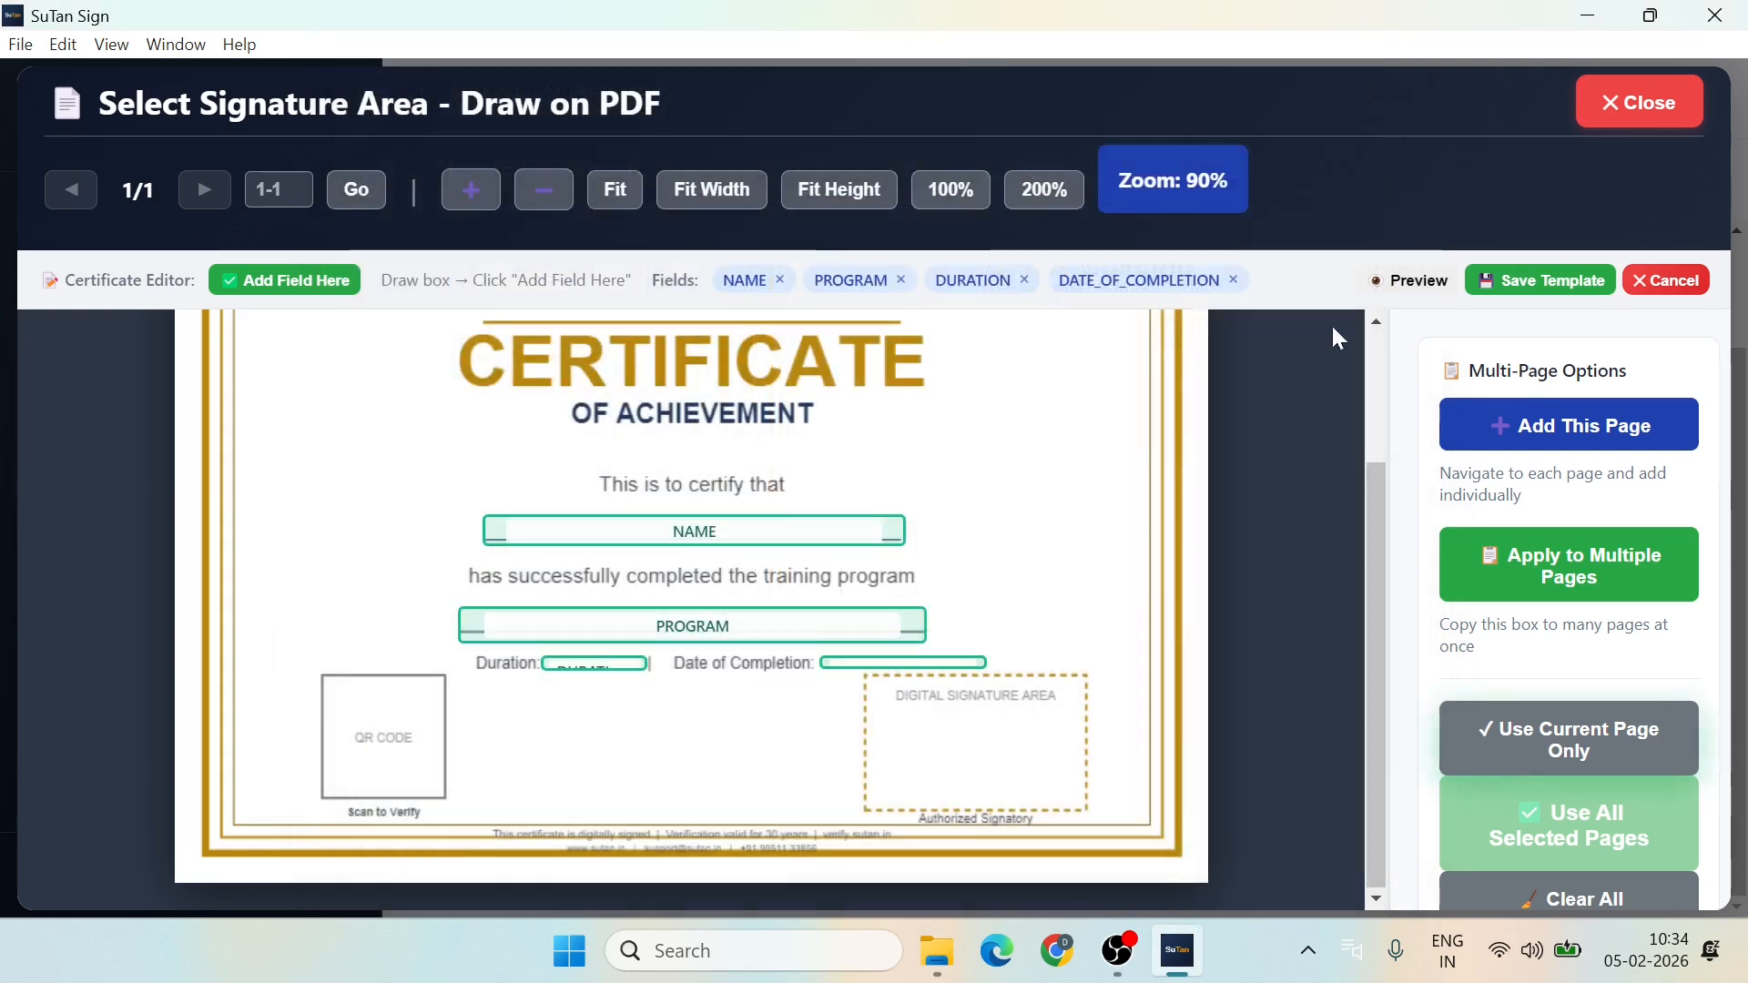
mouse_move(911, 665)
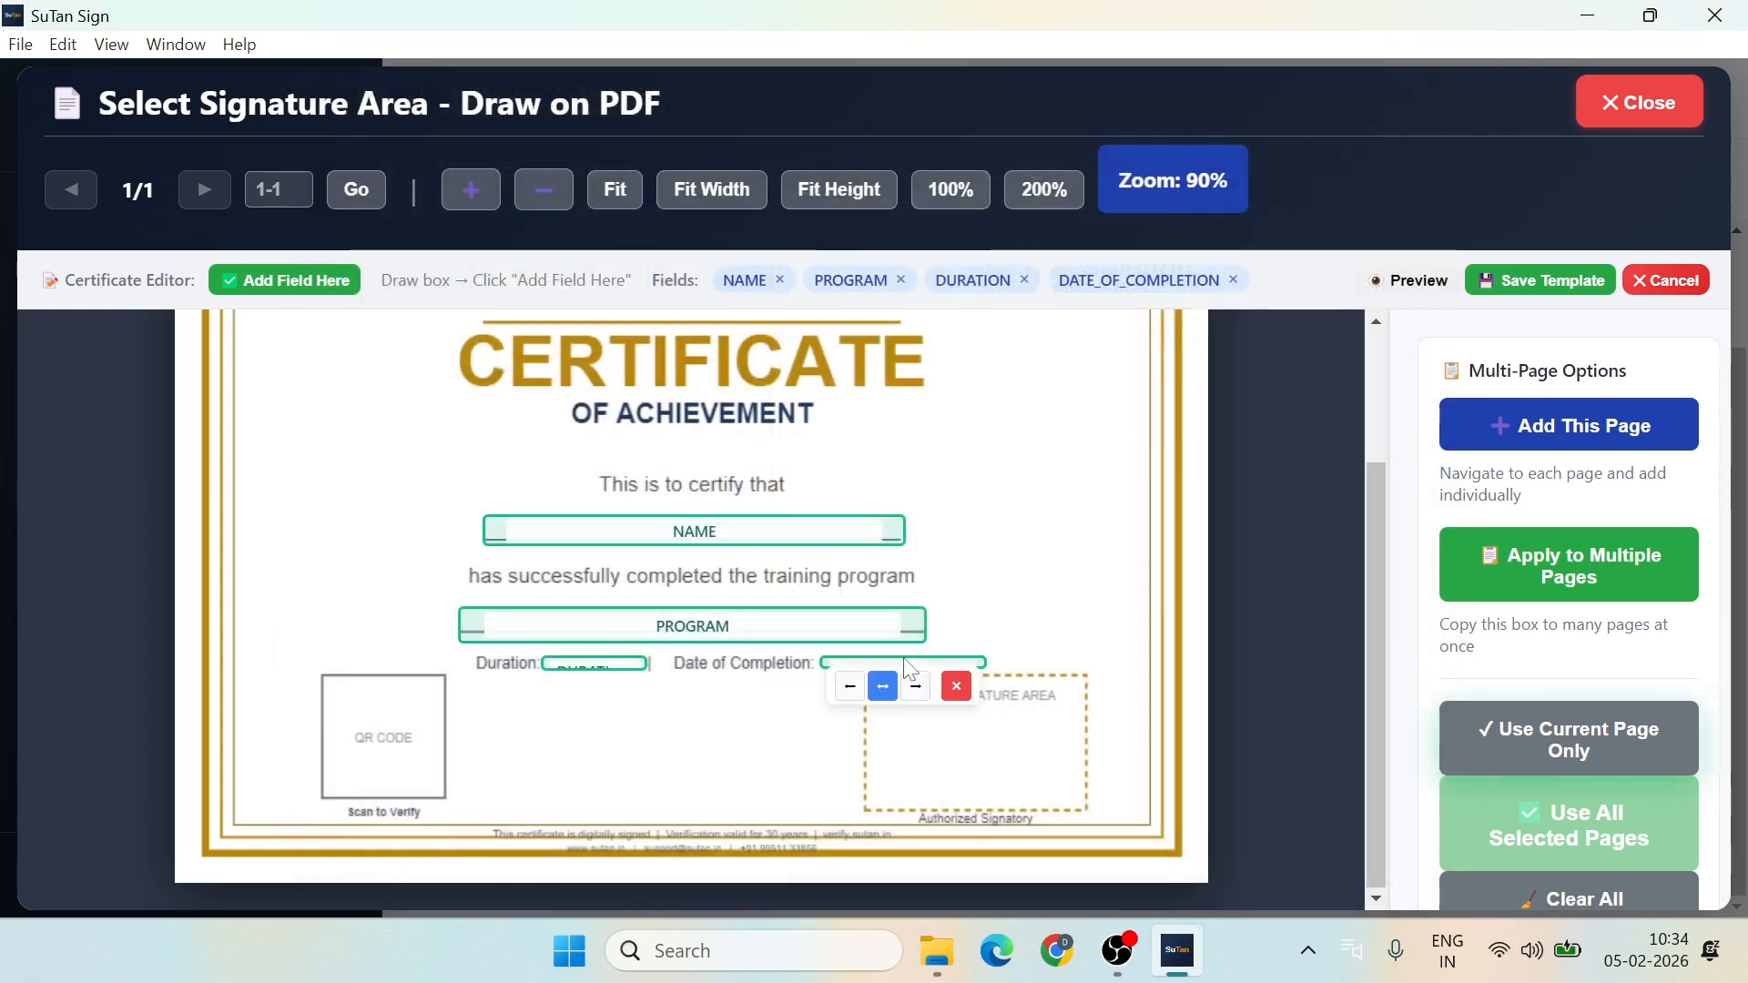
left_click(852, 696)
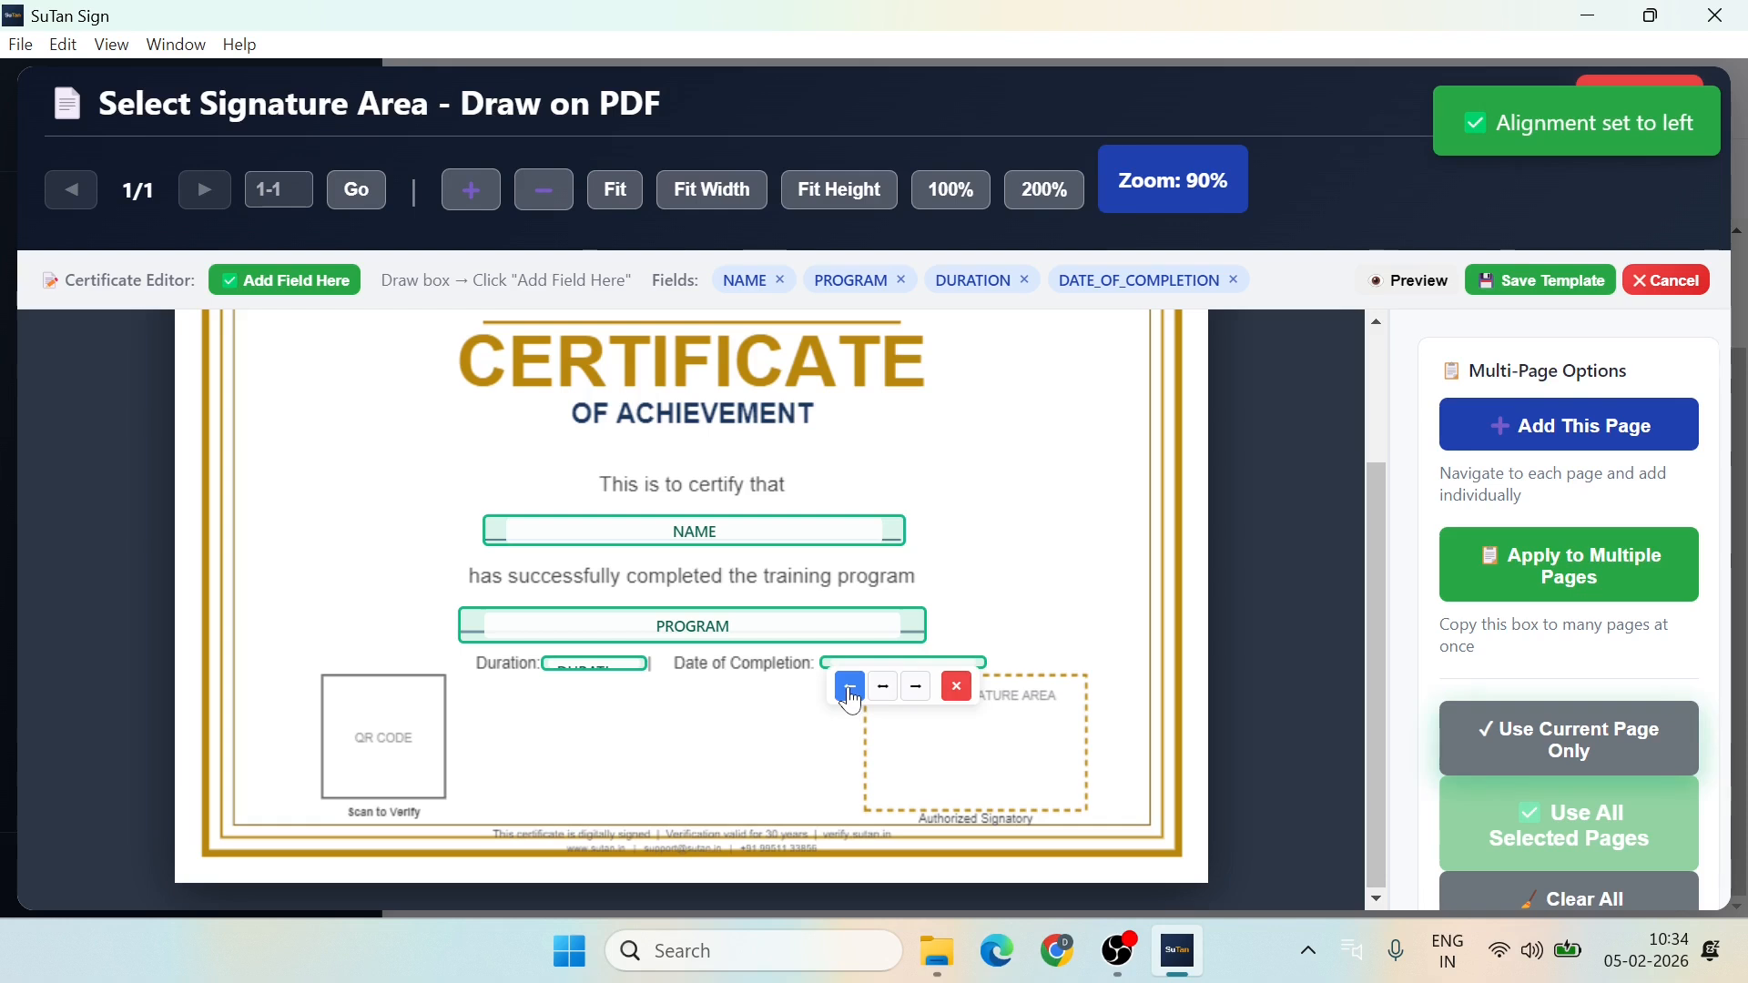
mouse_move(597, 664)
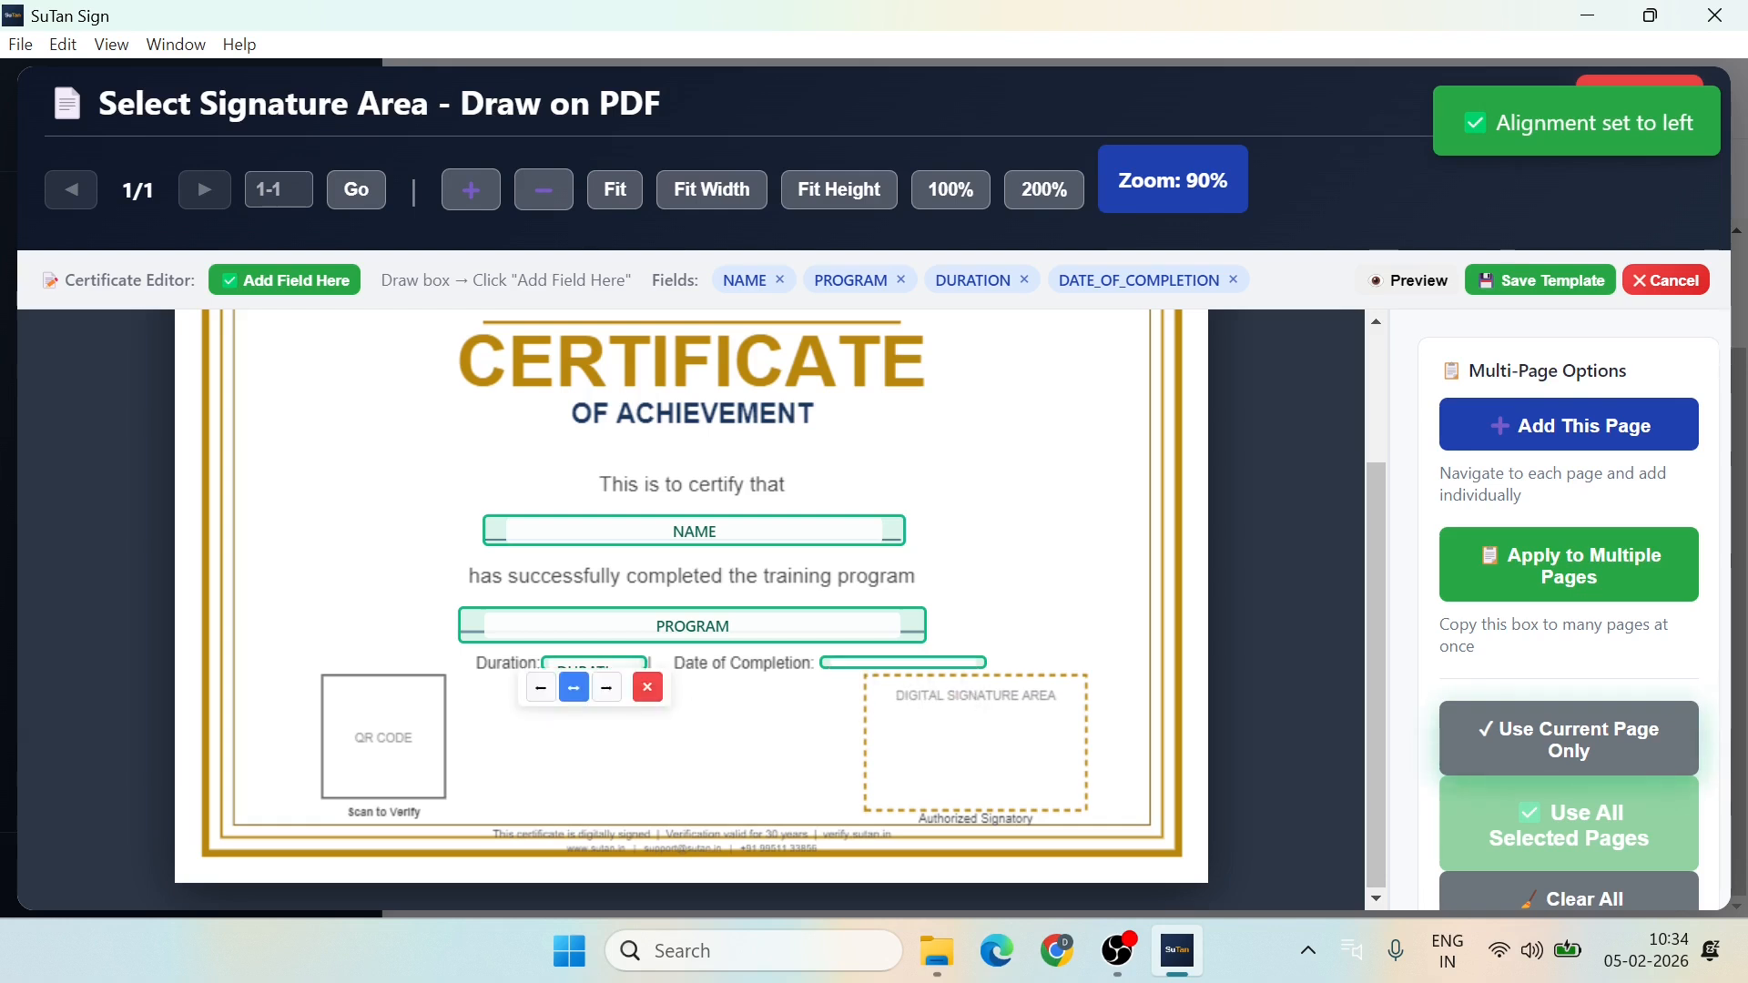
left_click(543, 691)
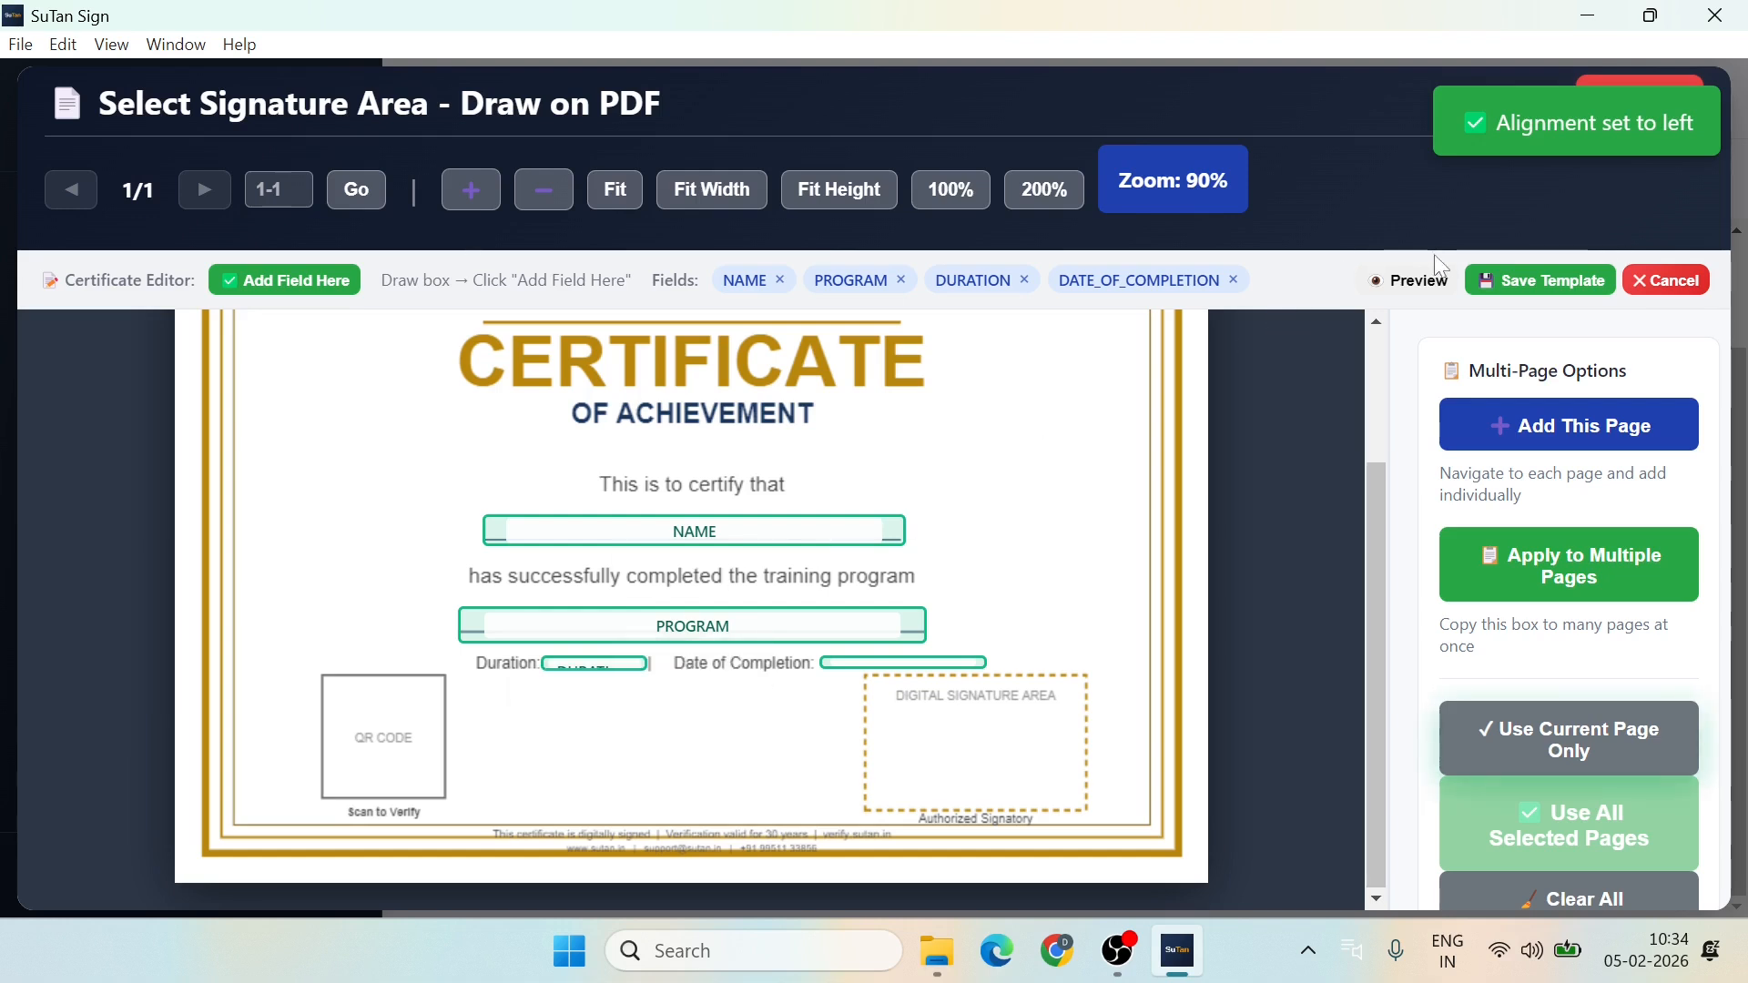
left_click(1409, 282)
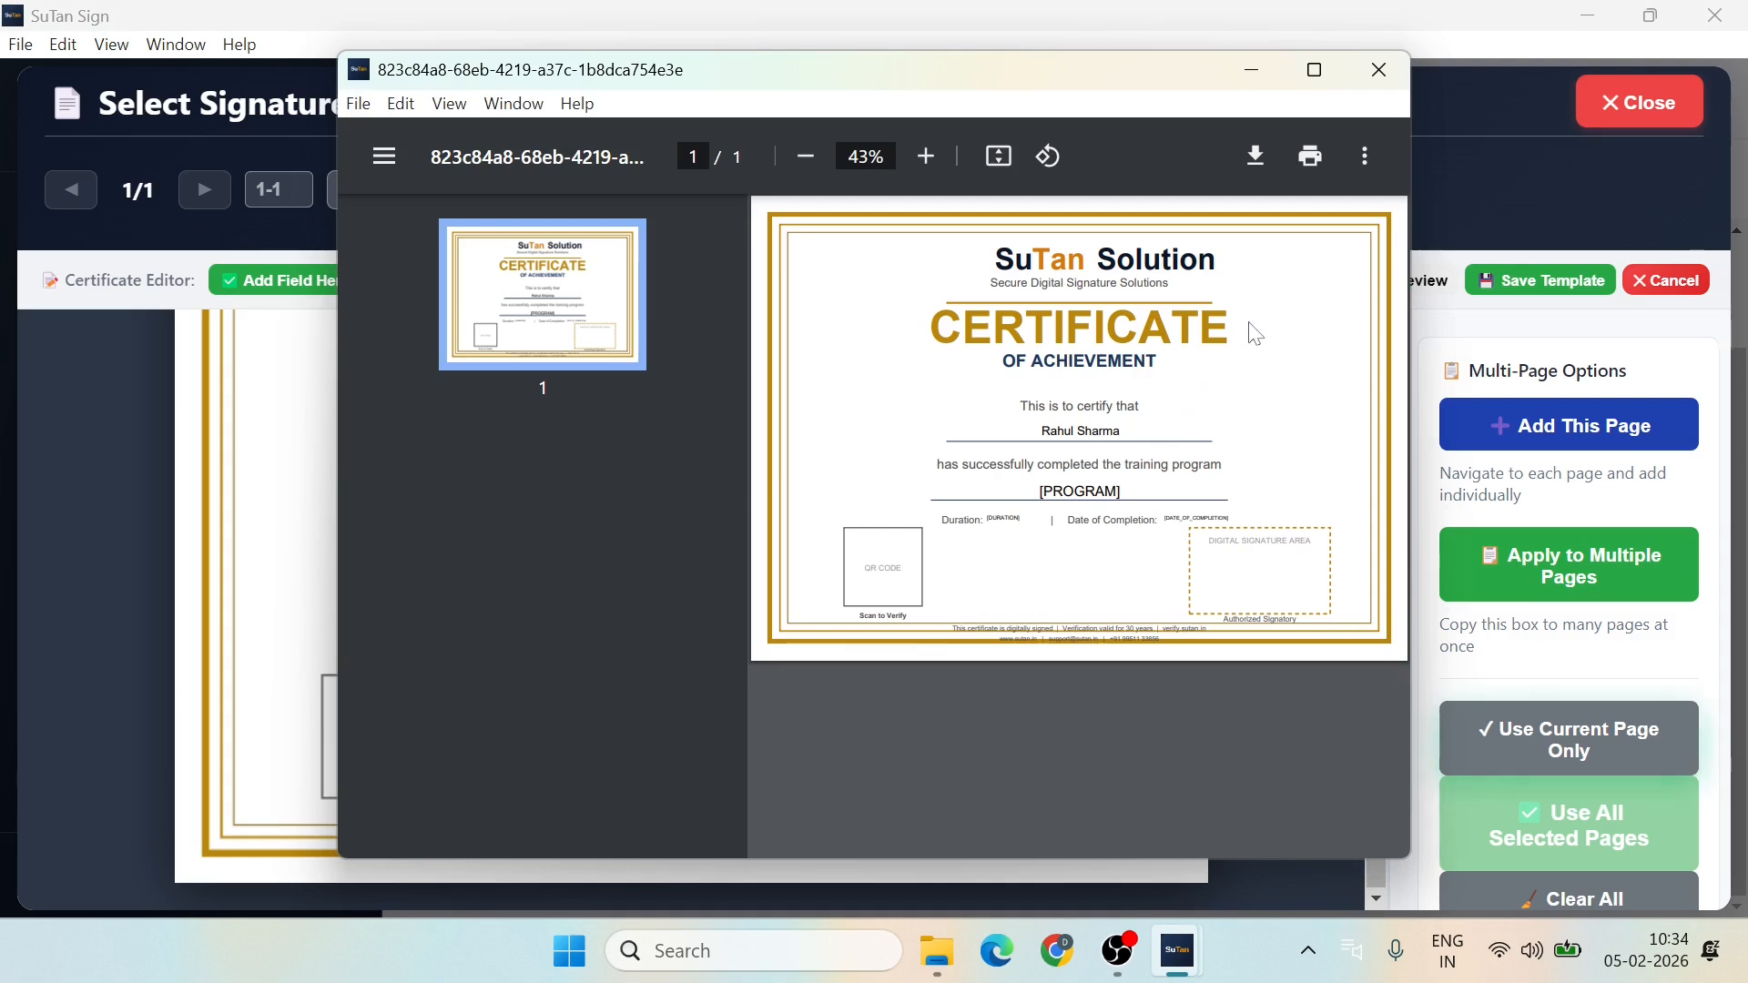
left_click(1381, 73)
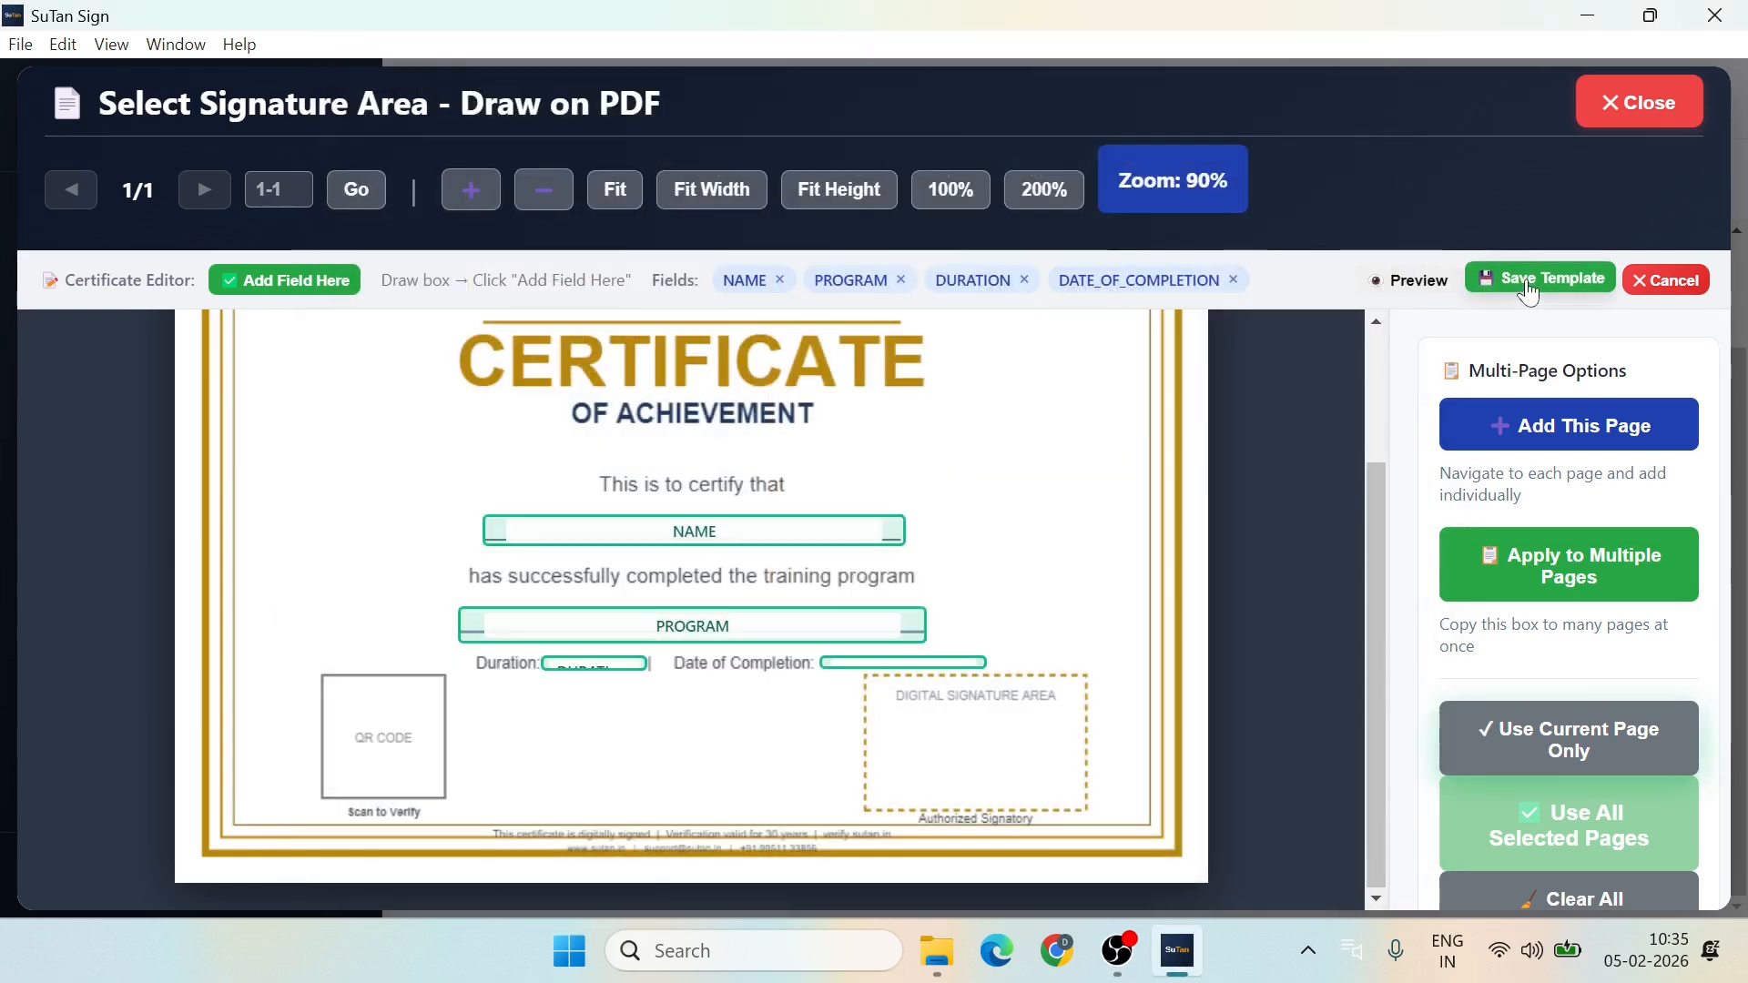
Step: Save the certificate design as a template named 'Certificate'
left_click(1529, 290)
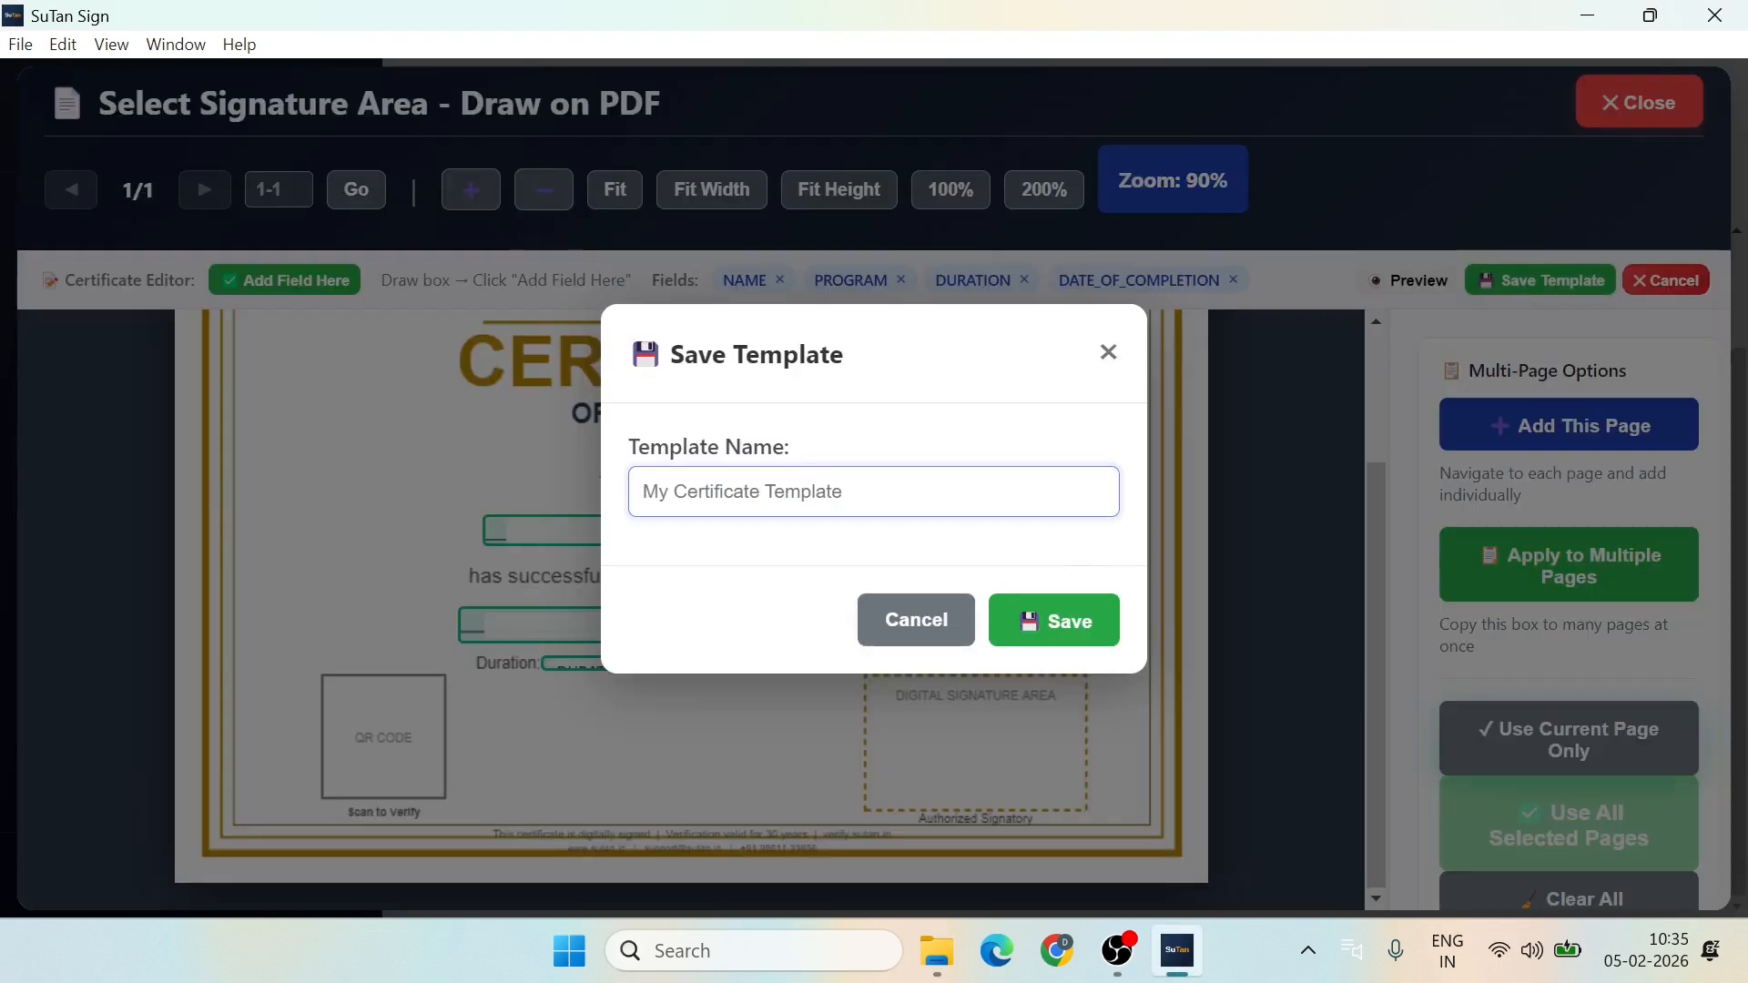
type("Certificate")
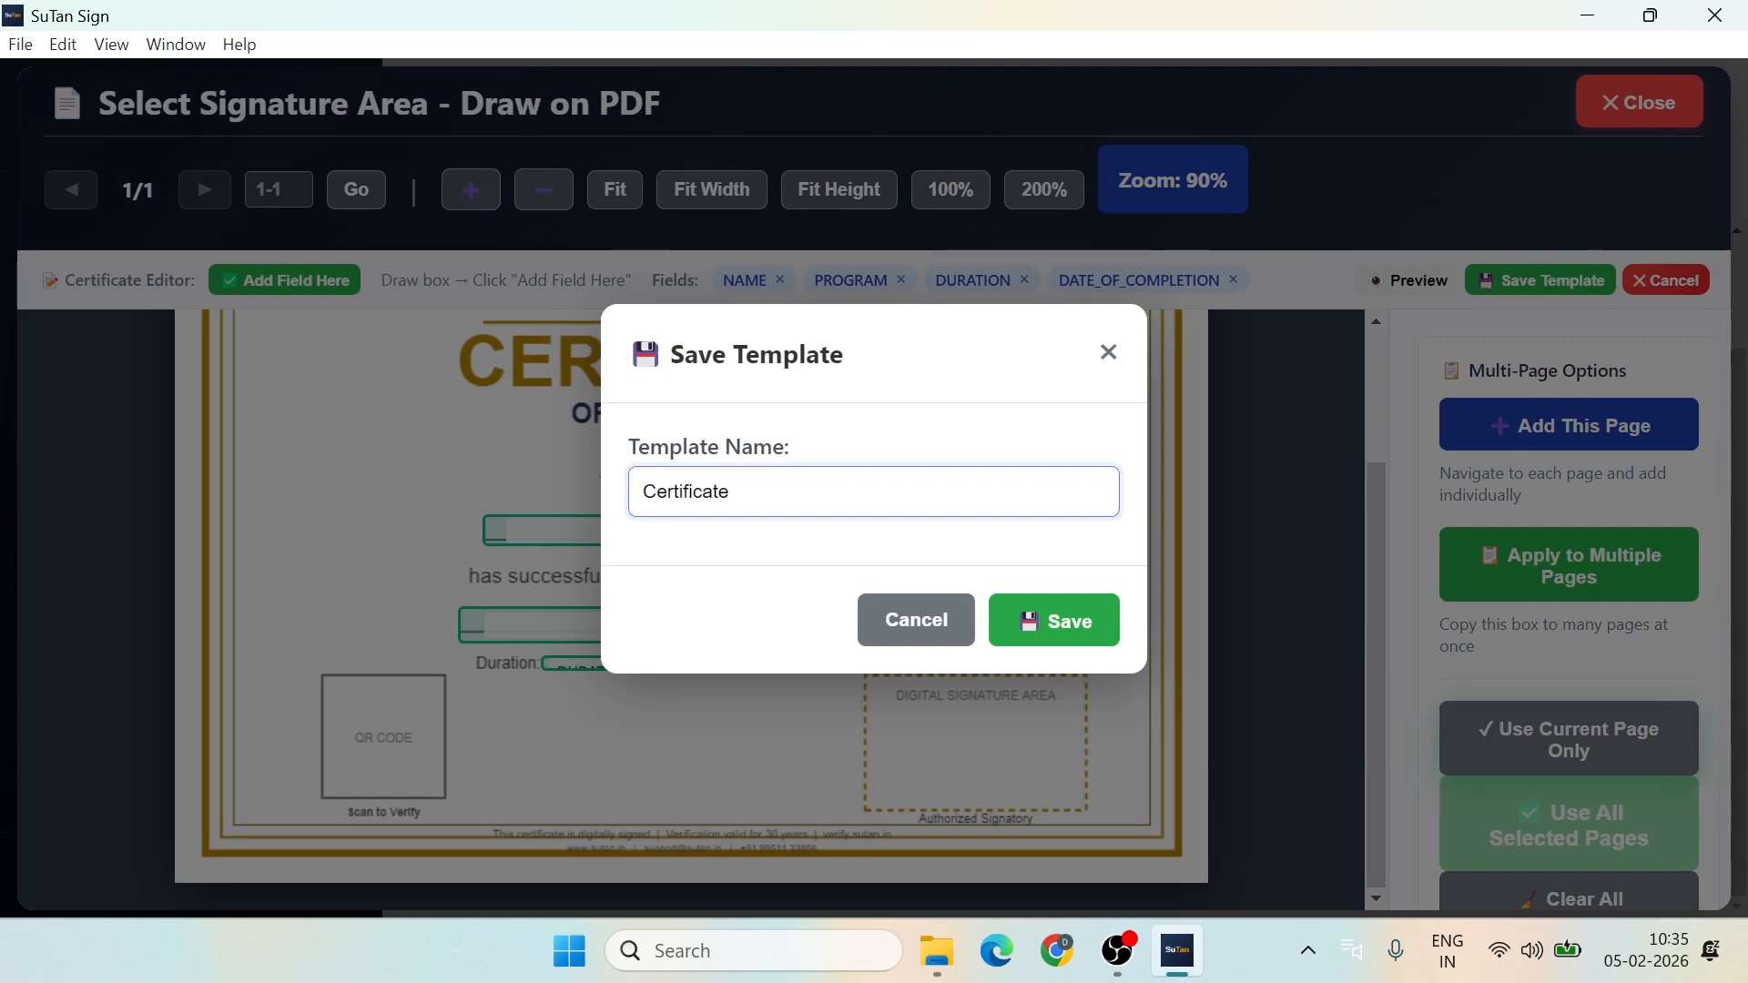
left_click(1053, 619)
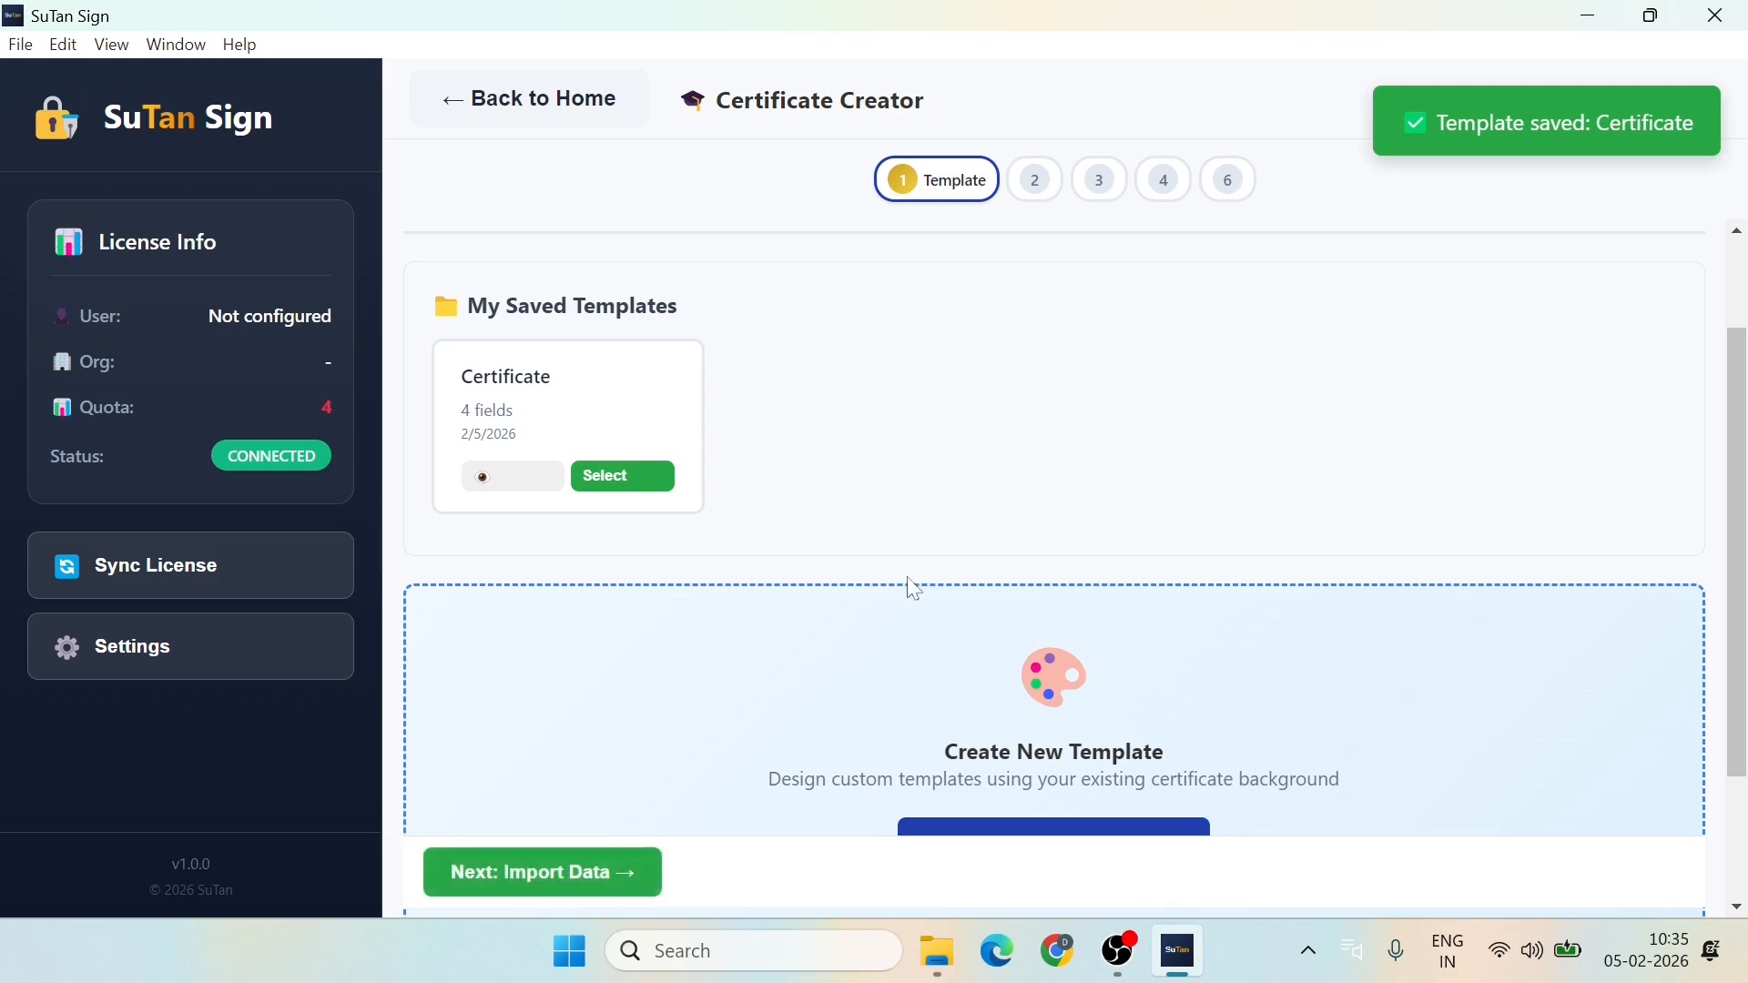
Step: Select the saved Certificate template and proceed to Import Data
scroll(747, 546, "down", 2)
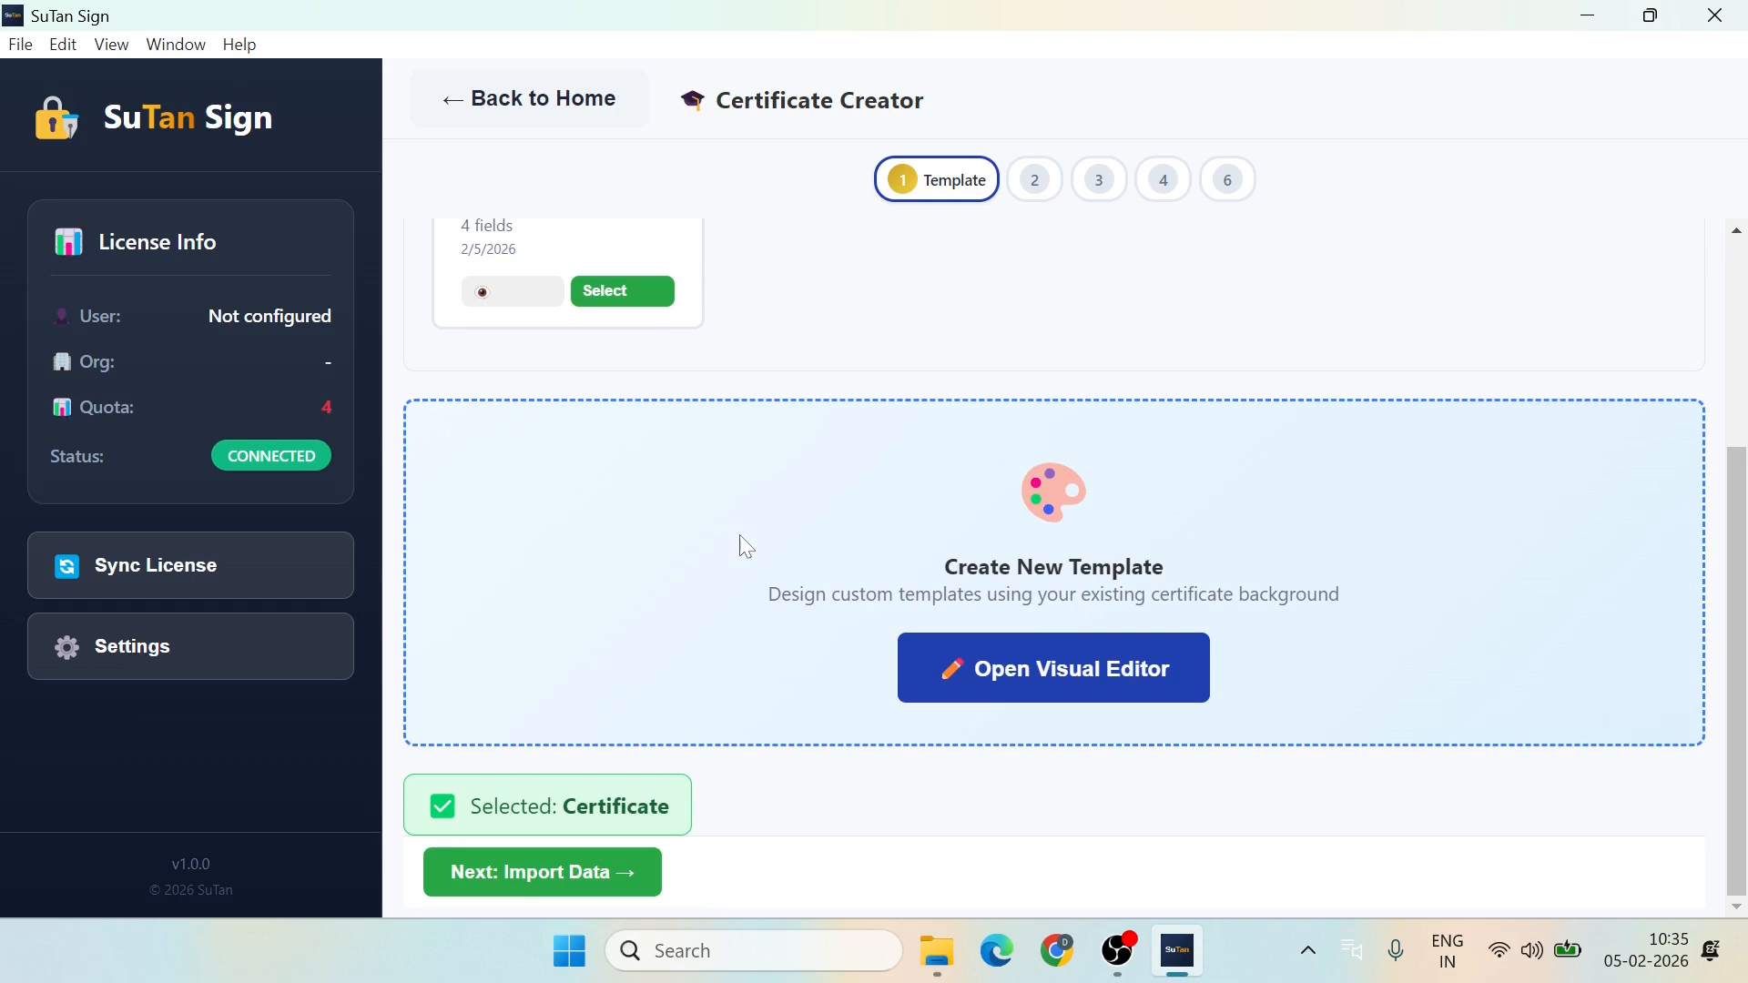
scroll(746, 547, "up", 1)
scroll(746, 546, "down", 1)
scroll(516, 347, "up", 2)
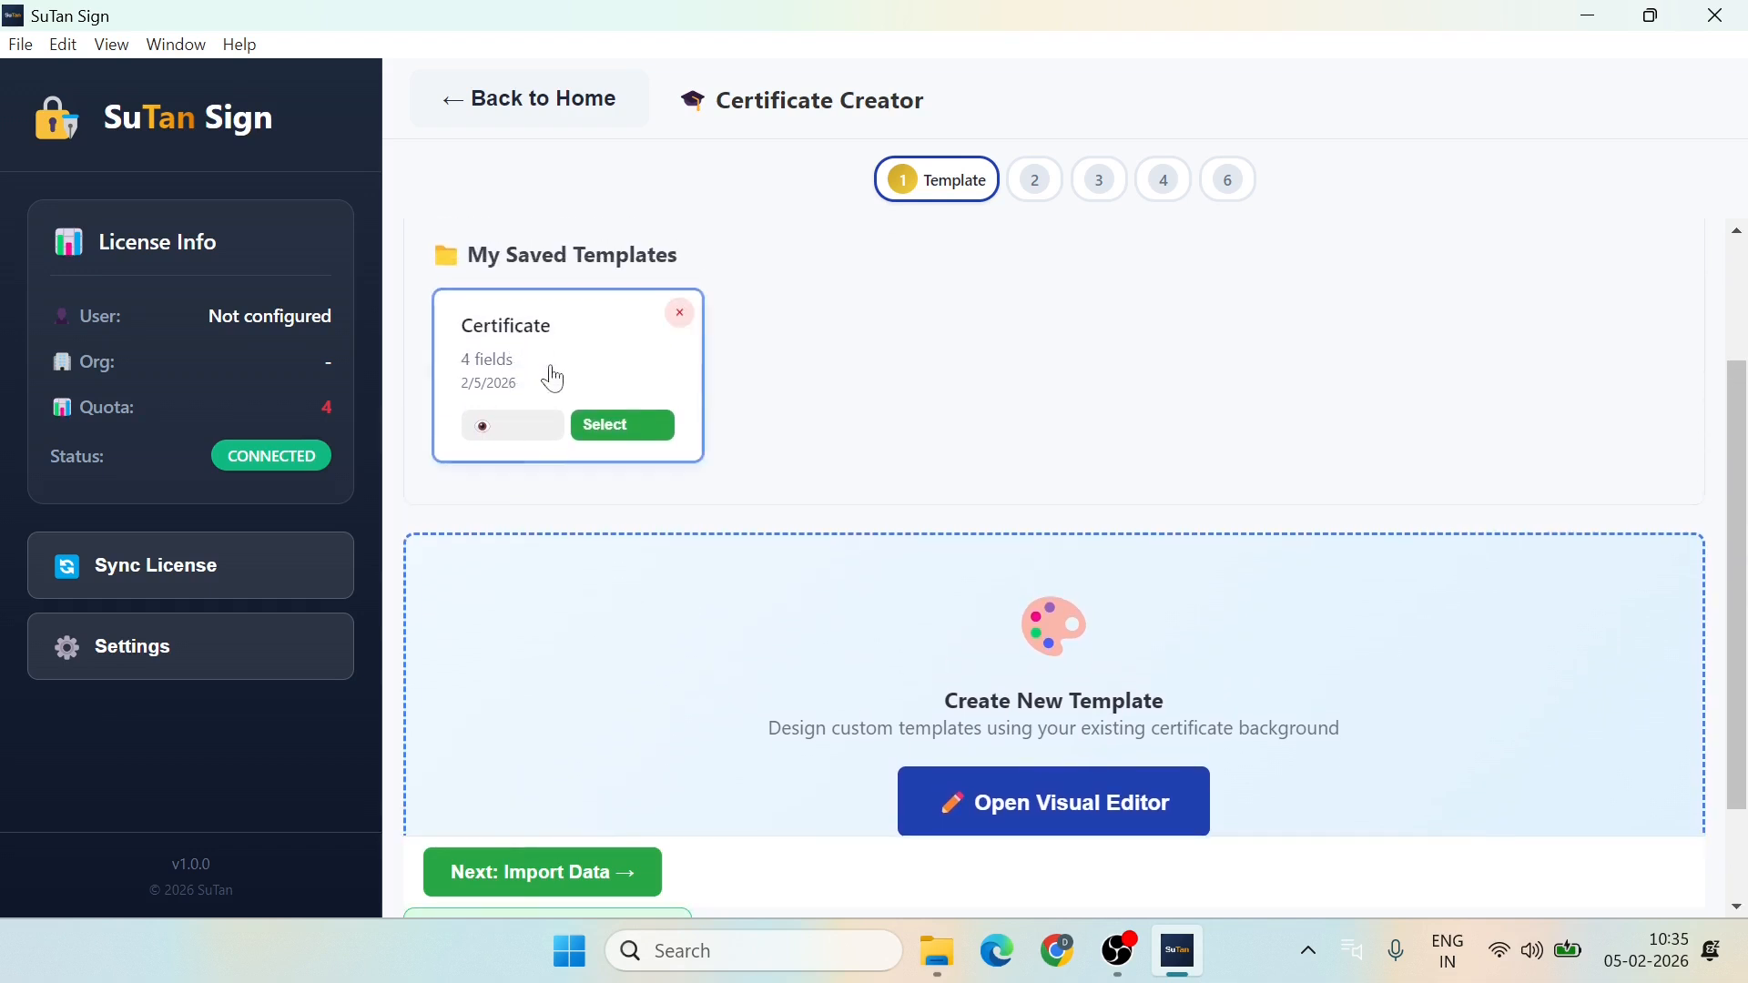
left_click(630, 427)
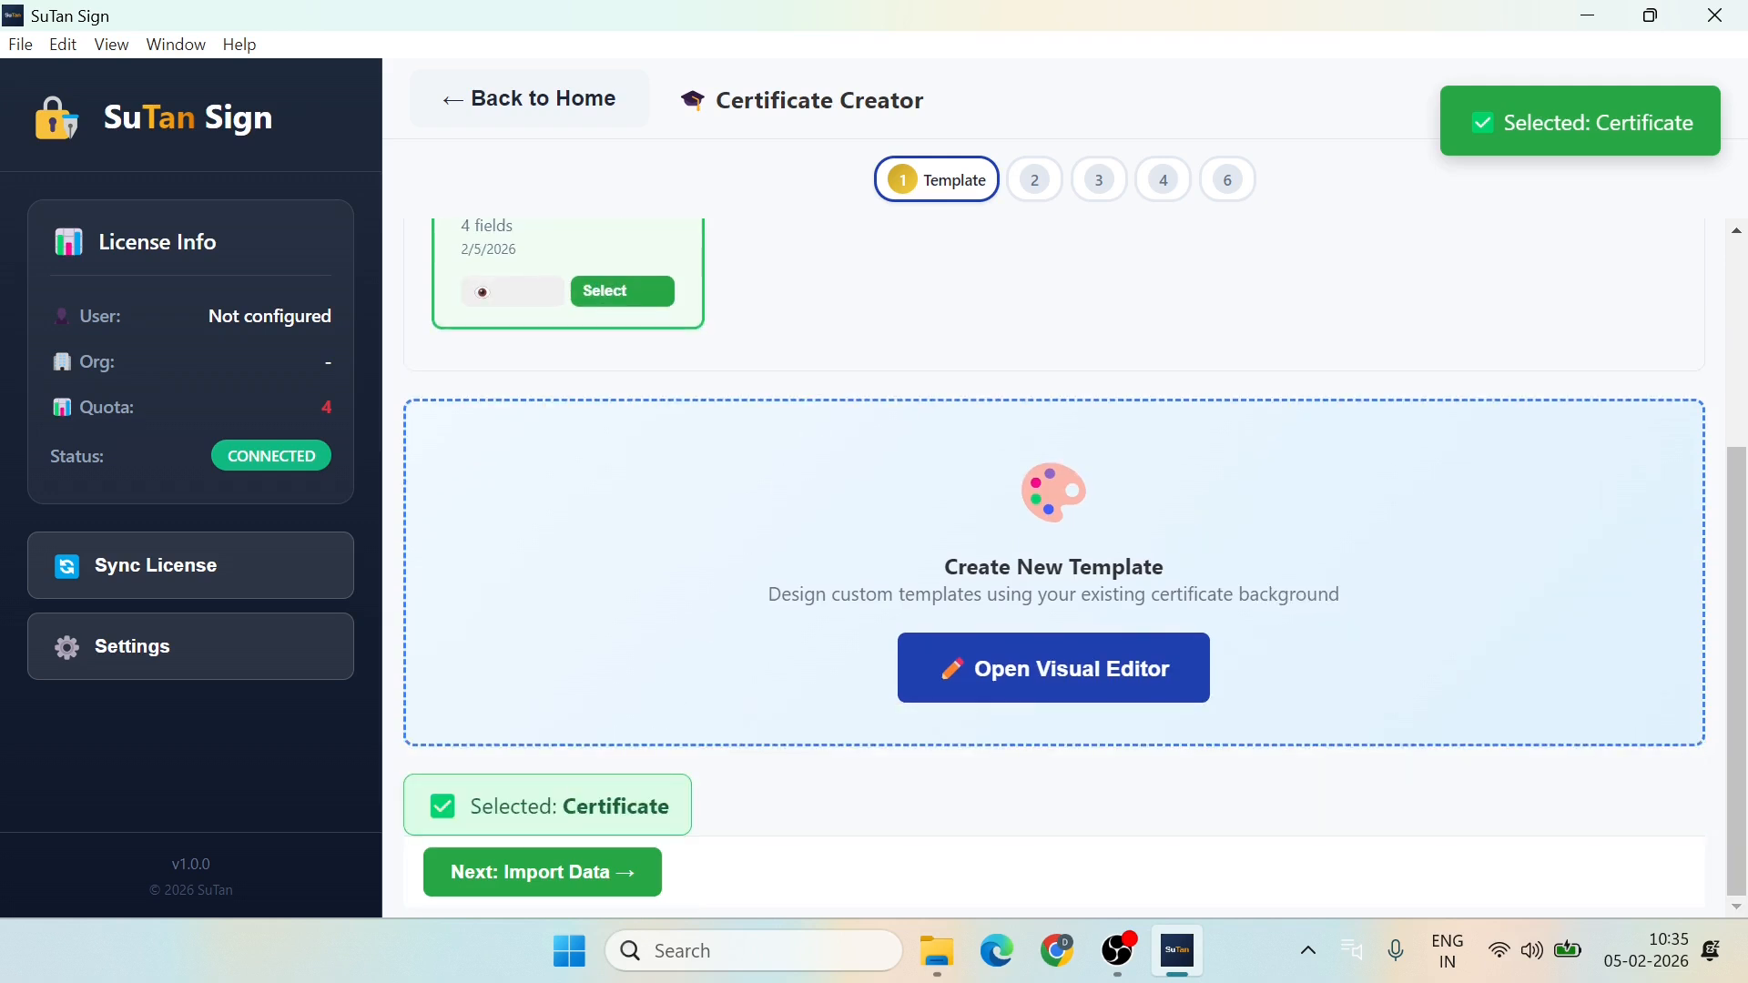
left_click(539, 877)
Step: Import the sample 1.csv recipient list and review its three records
left_click(975, 587)
left_click(339, 329)
left_click(641, 634)
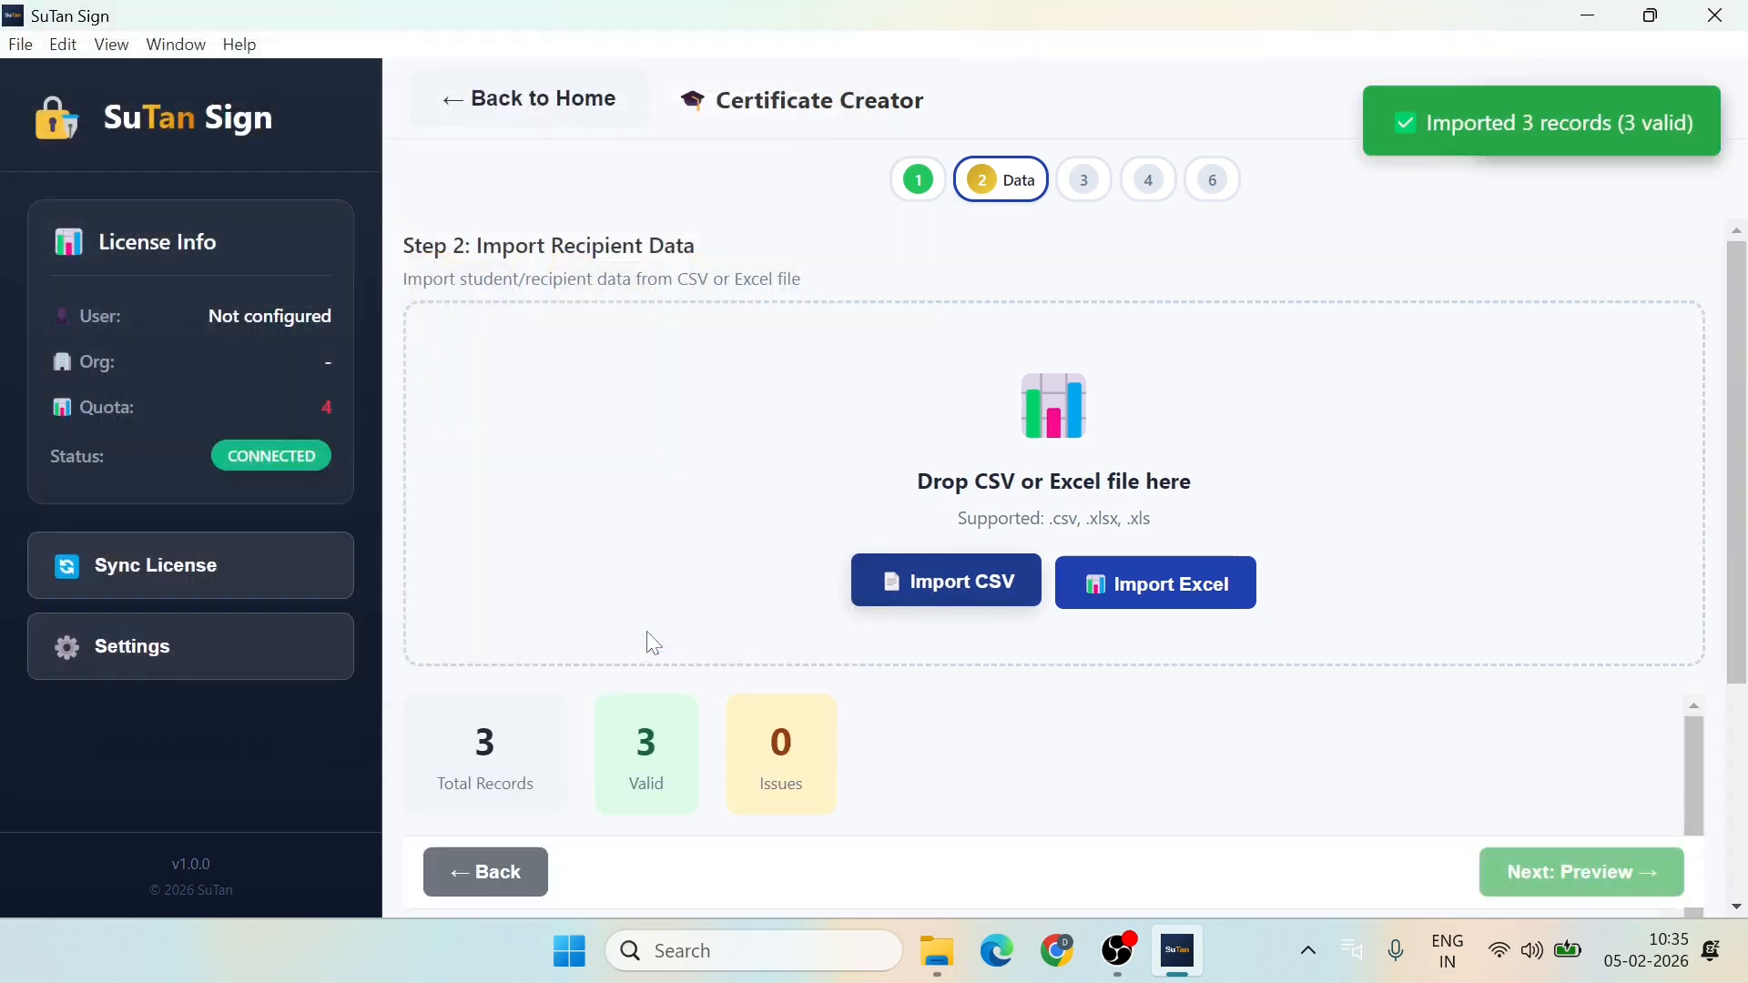
scroll(901, 728, "down", 2)
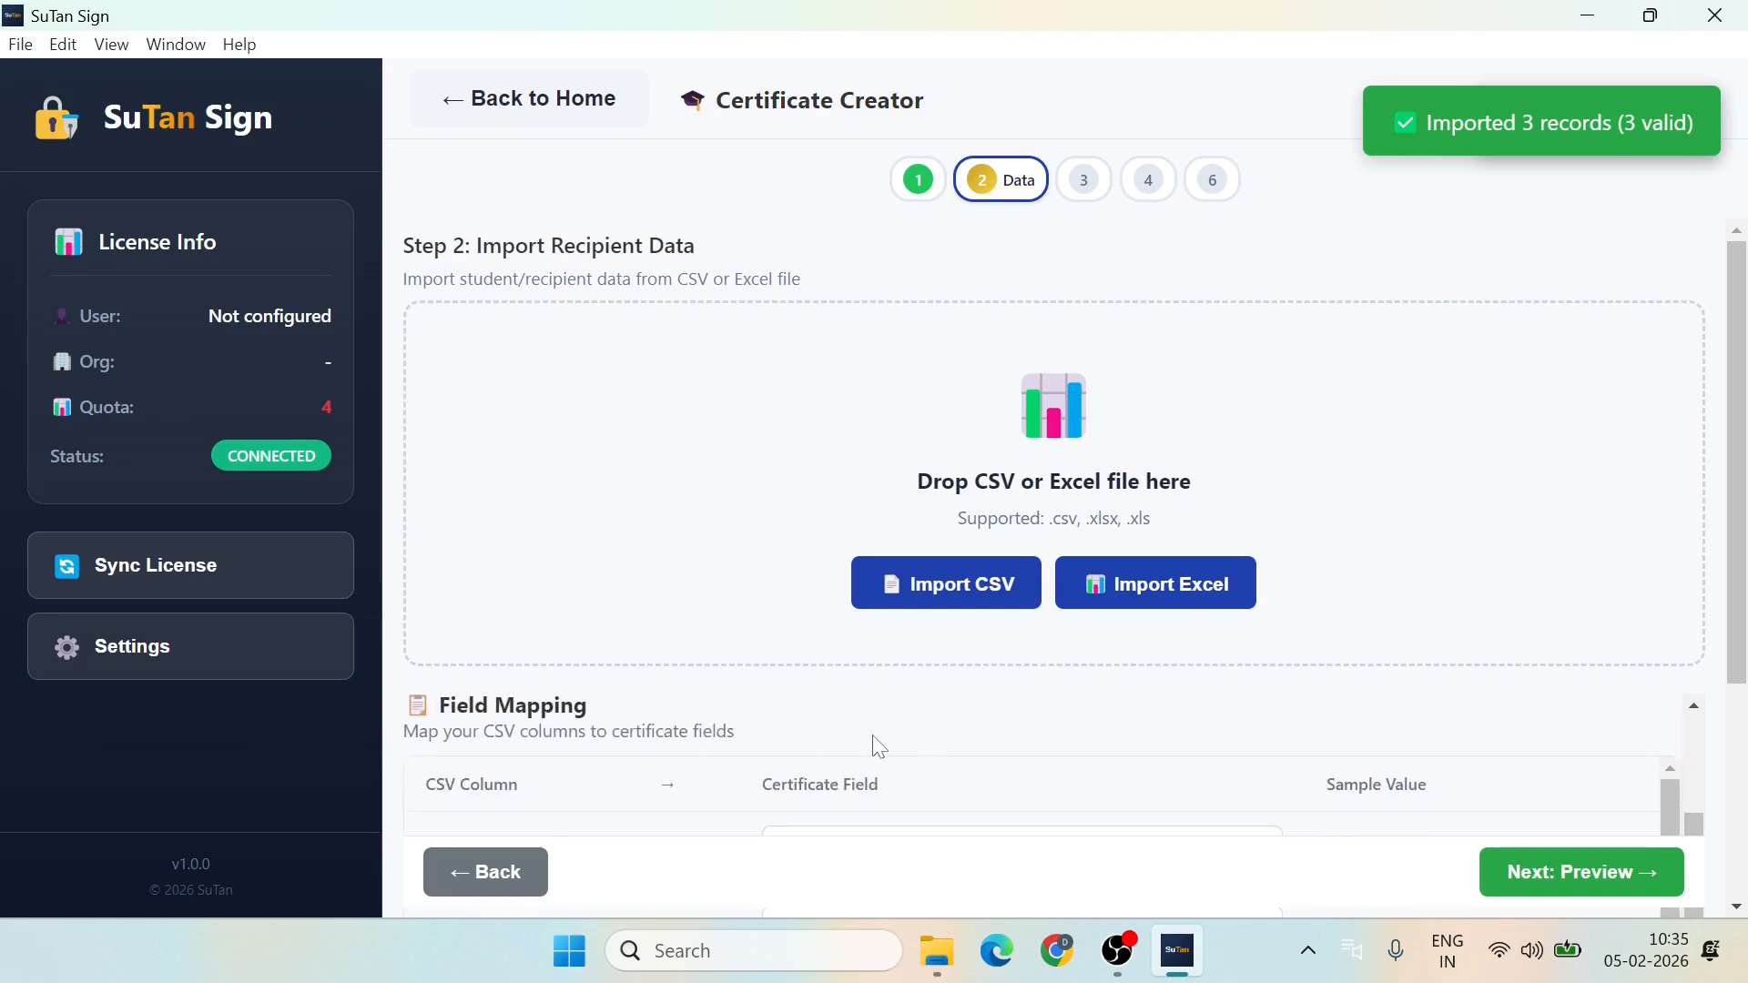
scroll(879, 747, "up", 2)
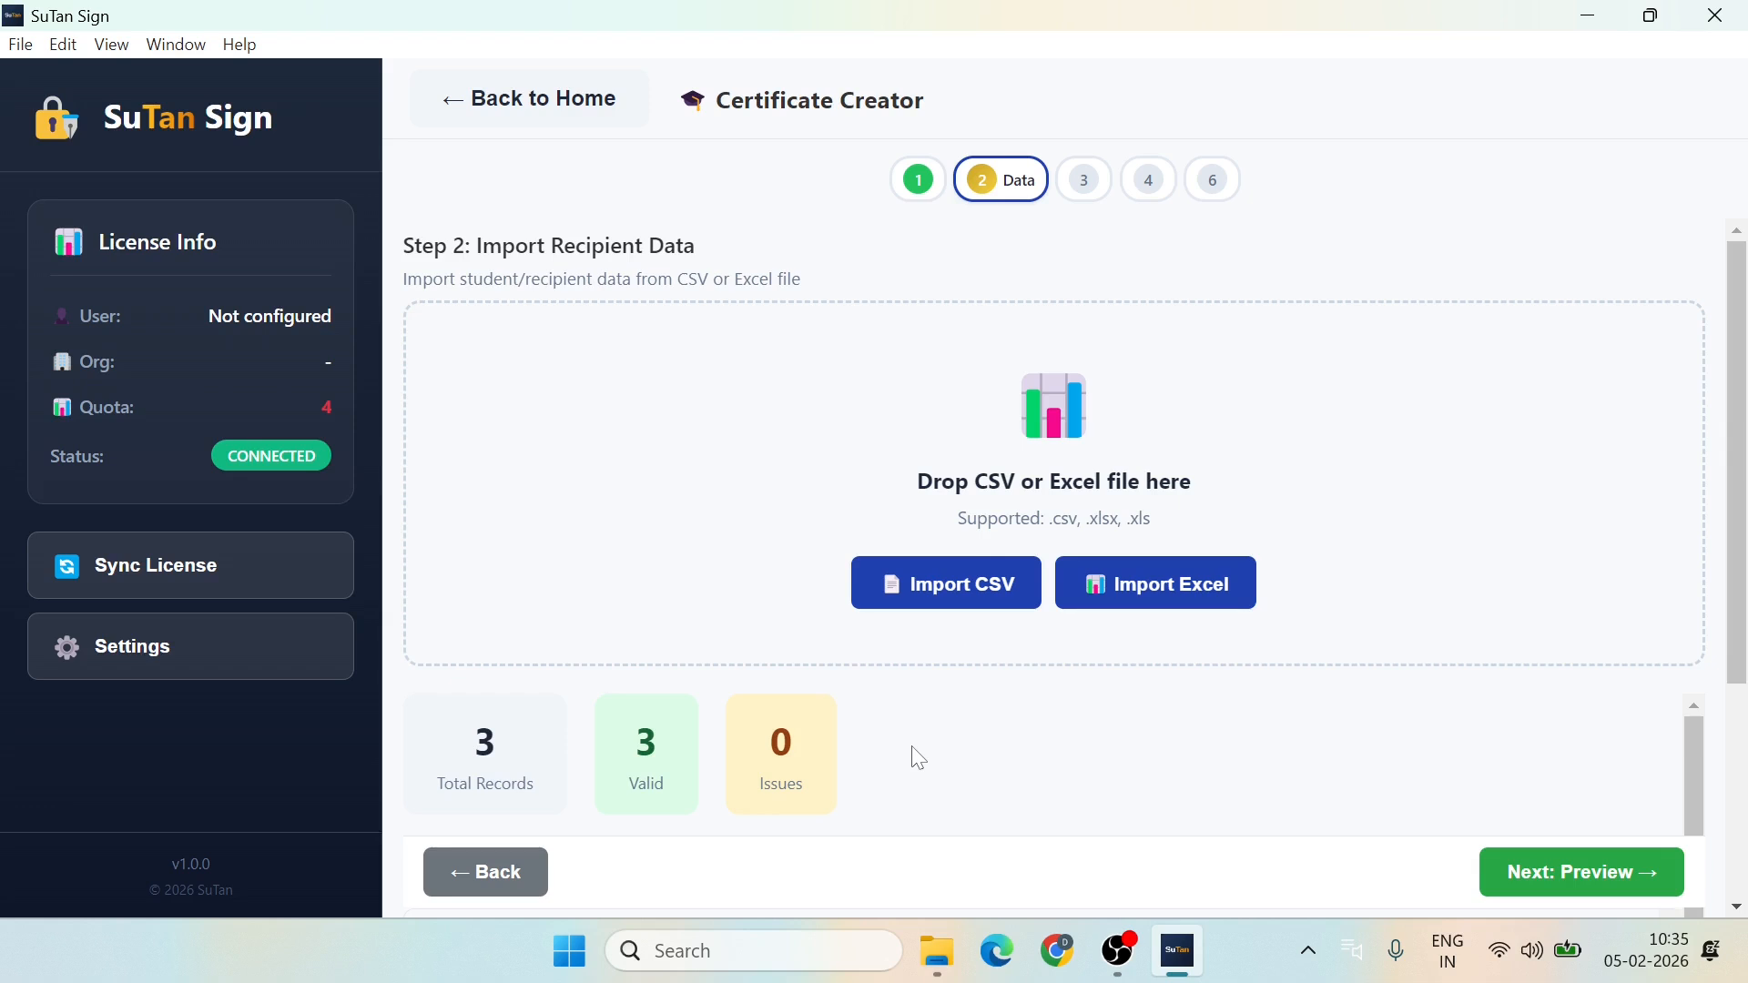
scroll(918, 758, "down", 2)
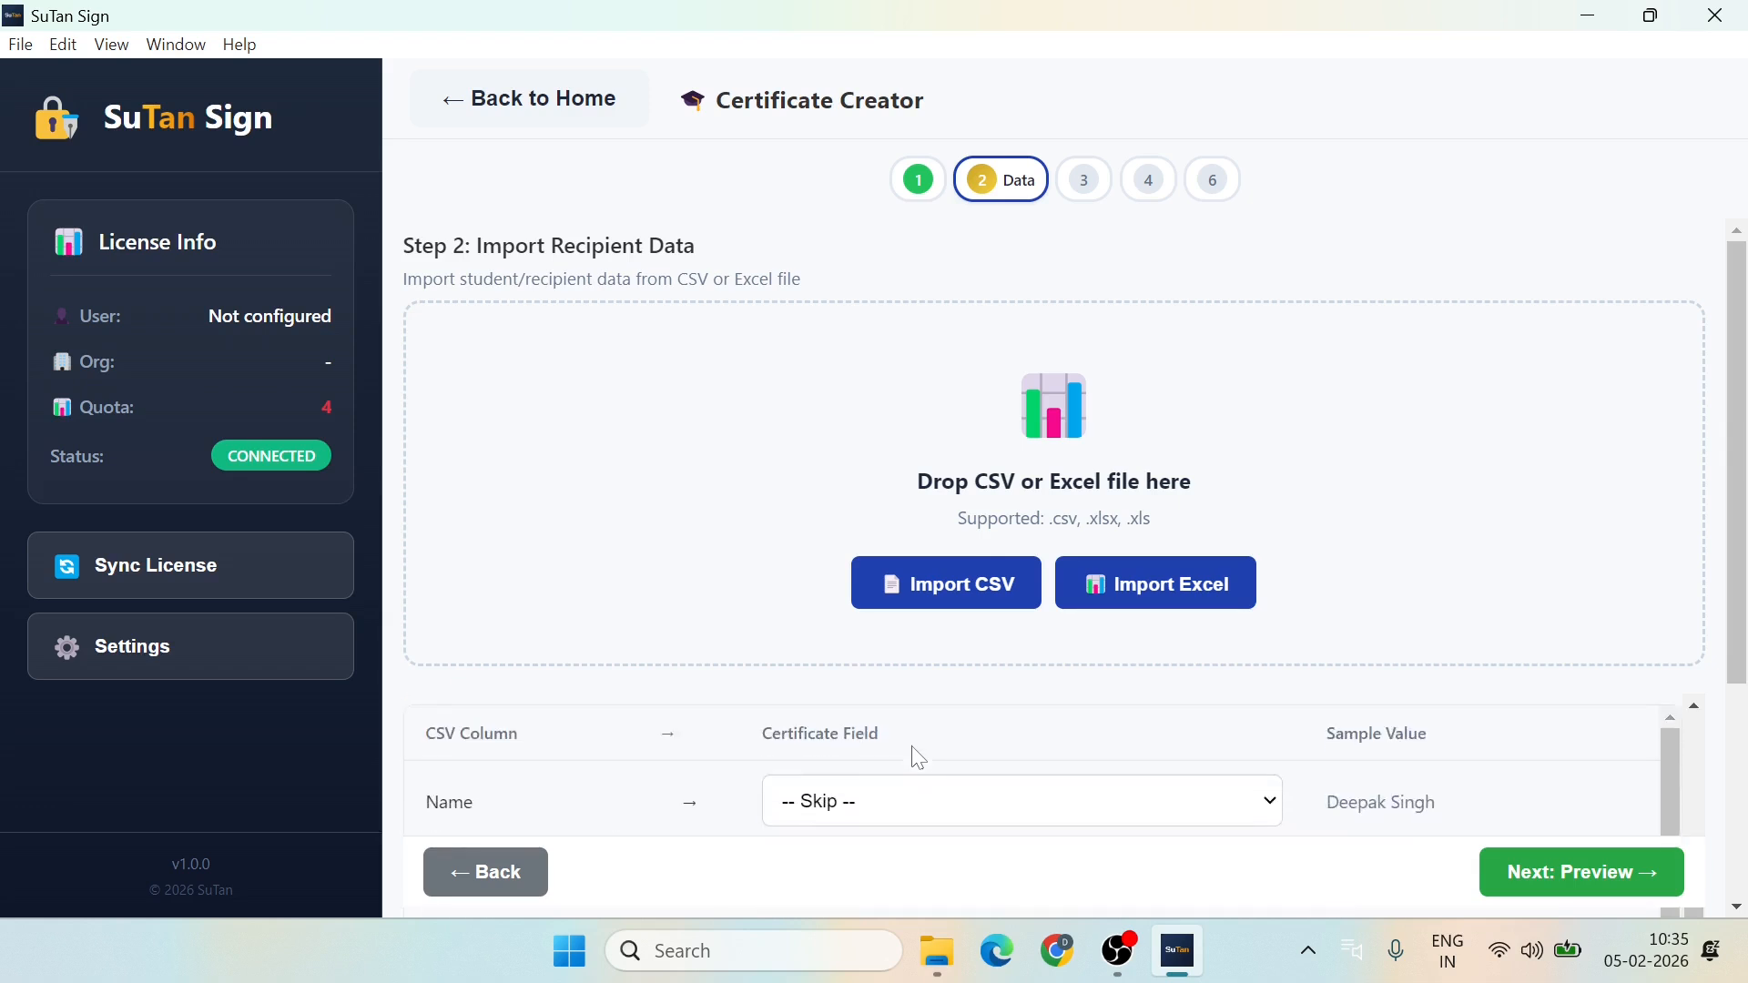
scroll(918, 758, "down", 1)
scroll(1466, 612, "down", 3)
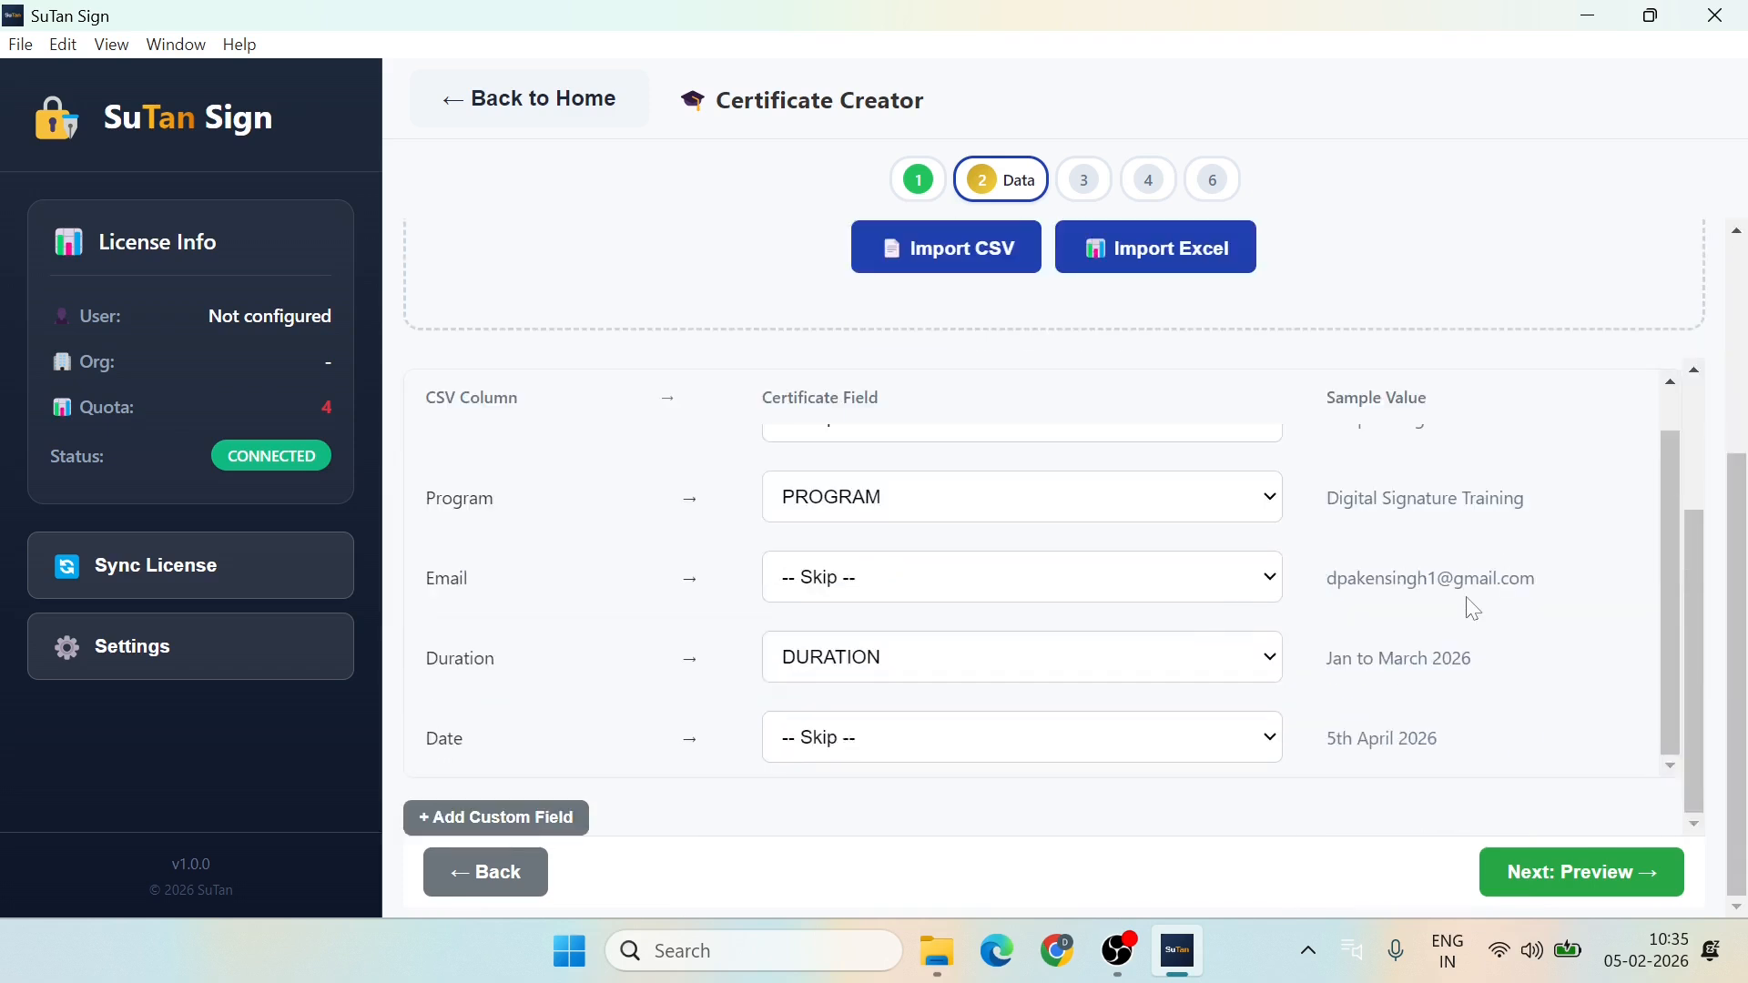
scroll(1744, 300, "up", 3)
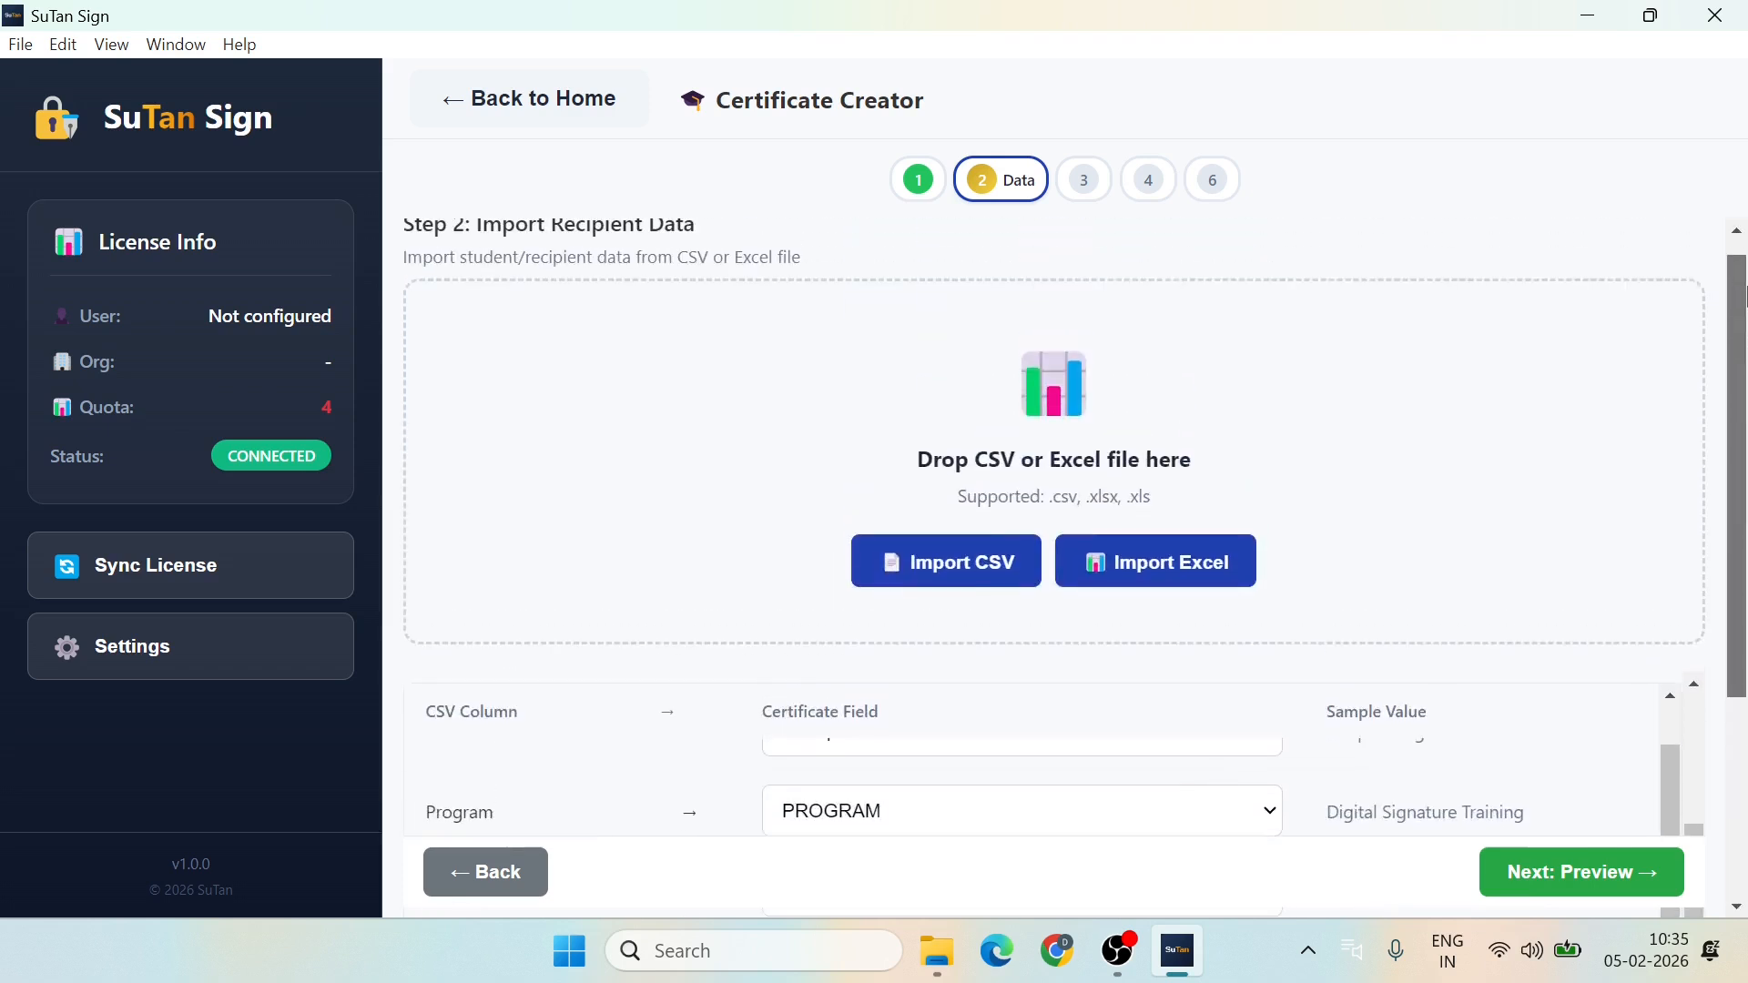
scroll(1745, 649, "down", 3)
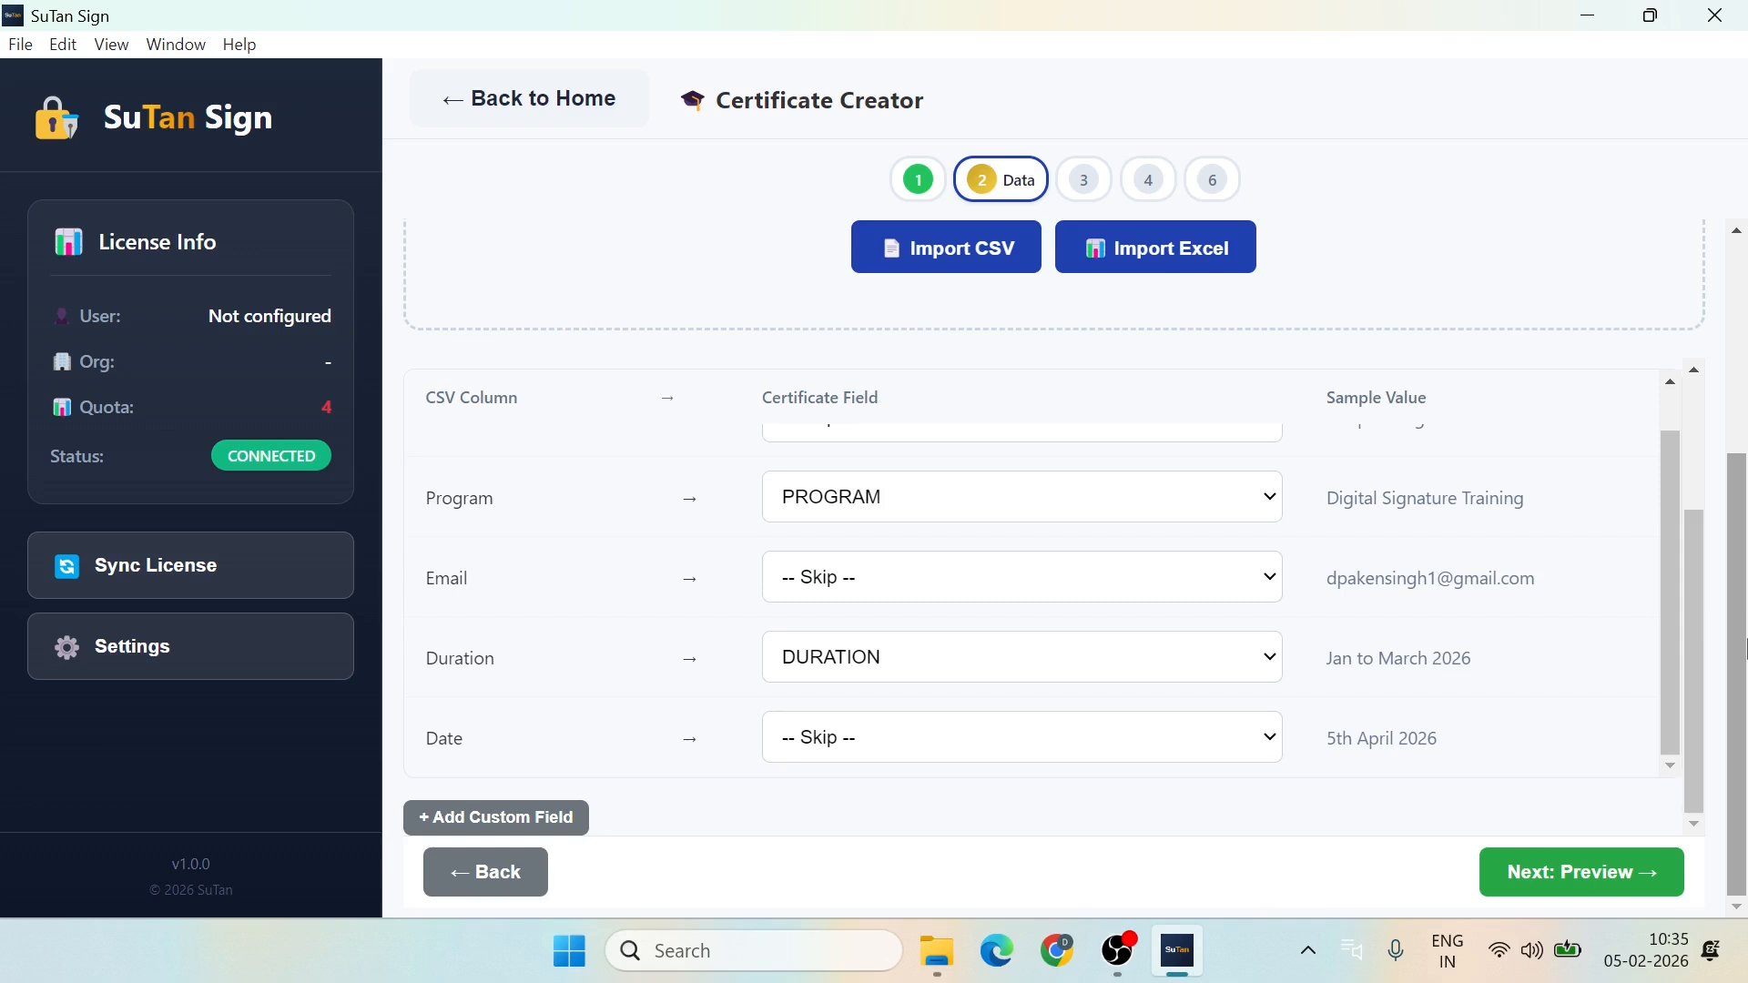
scroll(1086, 512, "up", 1)
scroll(1088, 514, "down", 1)
scroll(1088, 514, "up", 1)
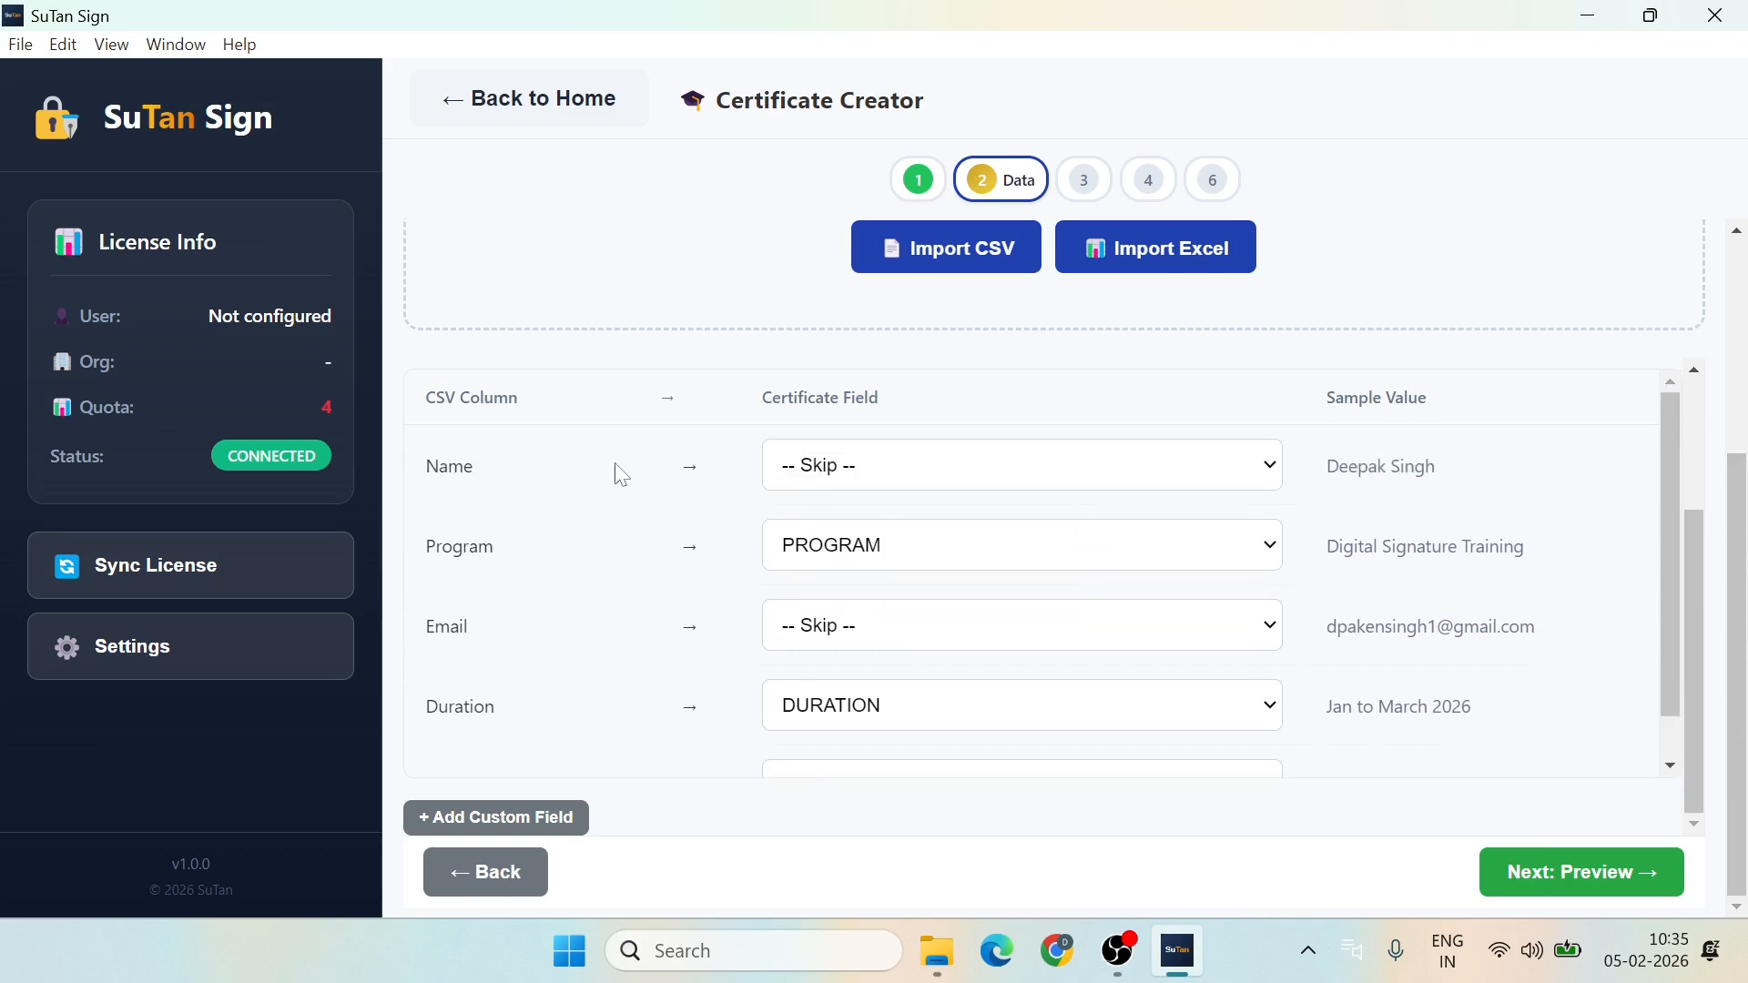
Step: Map Name to NAME and Date to DATE_OF_COMPLETION, leaving Email unmapped and Duration as DURATION
left_click(1157, 474)
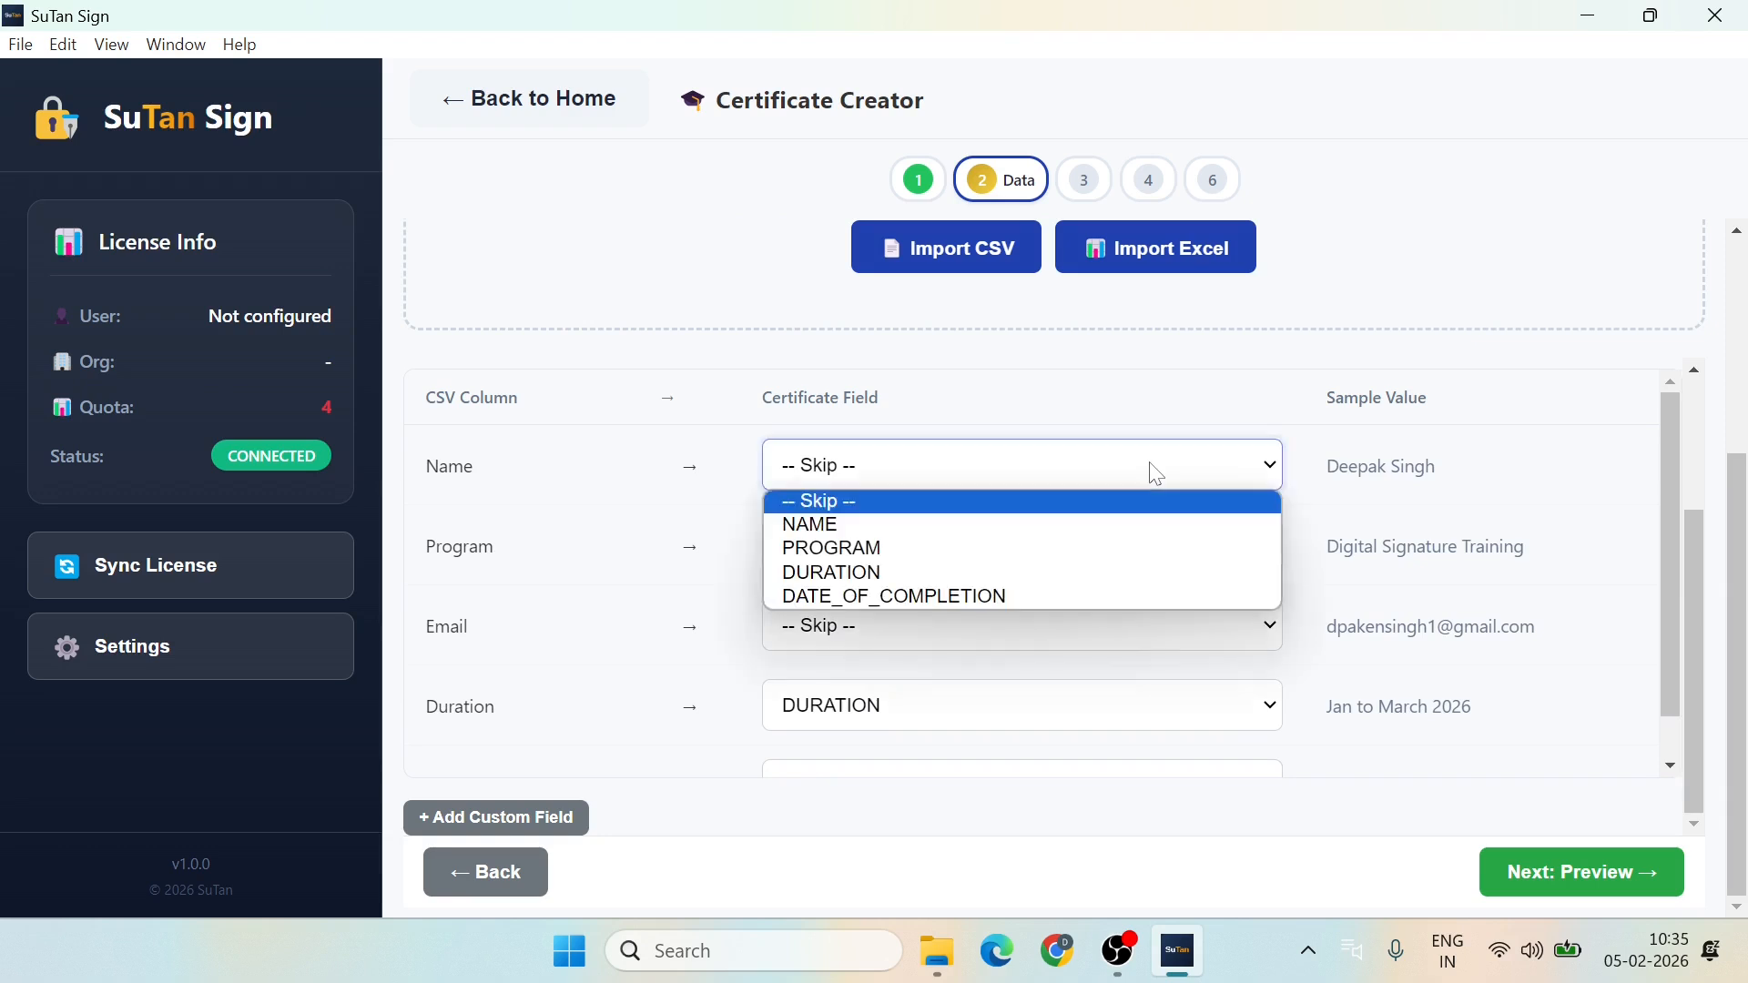
left_click(859, 526)
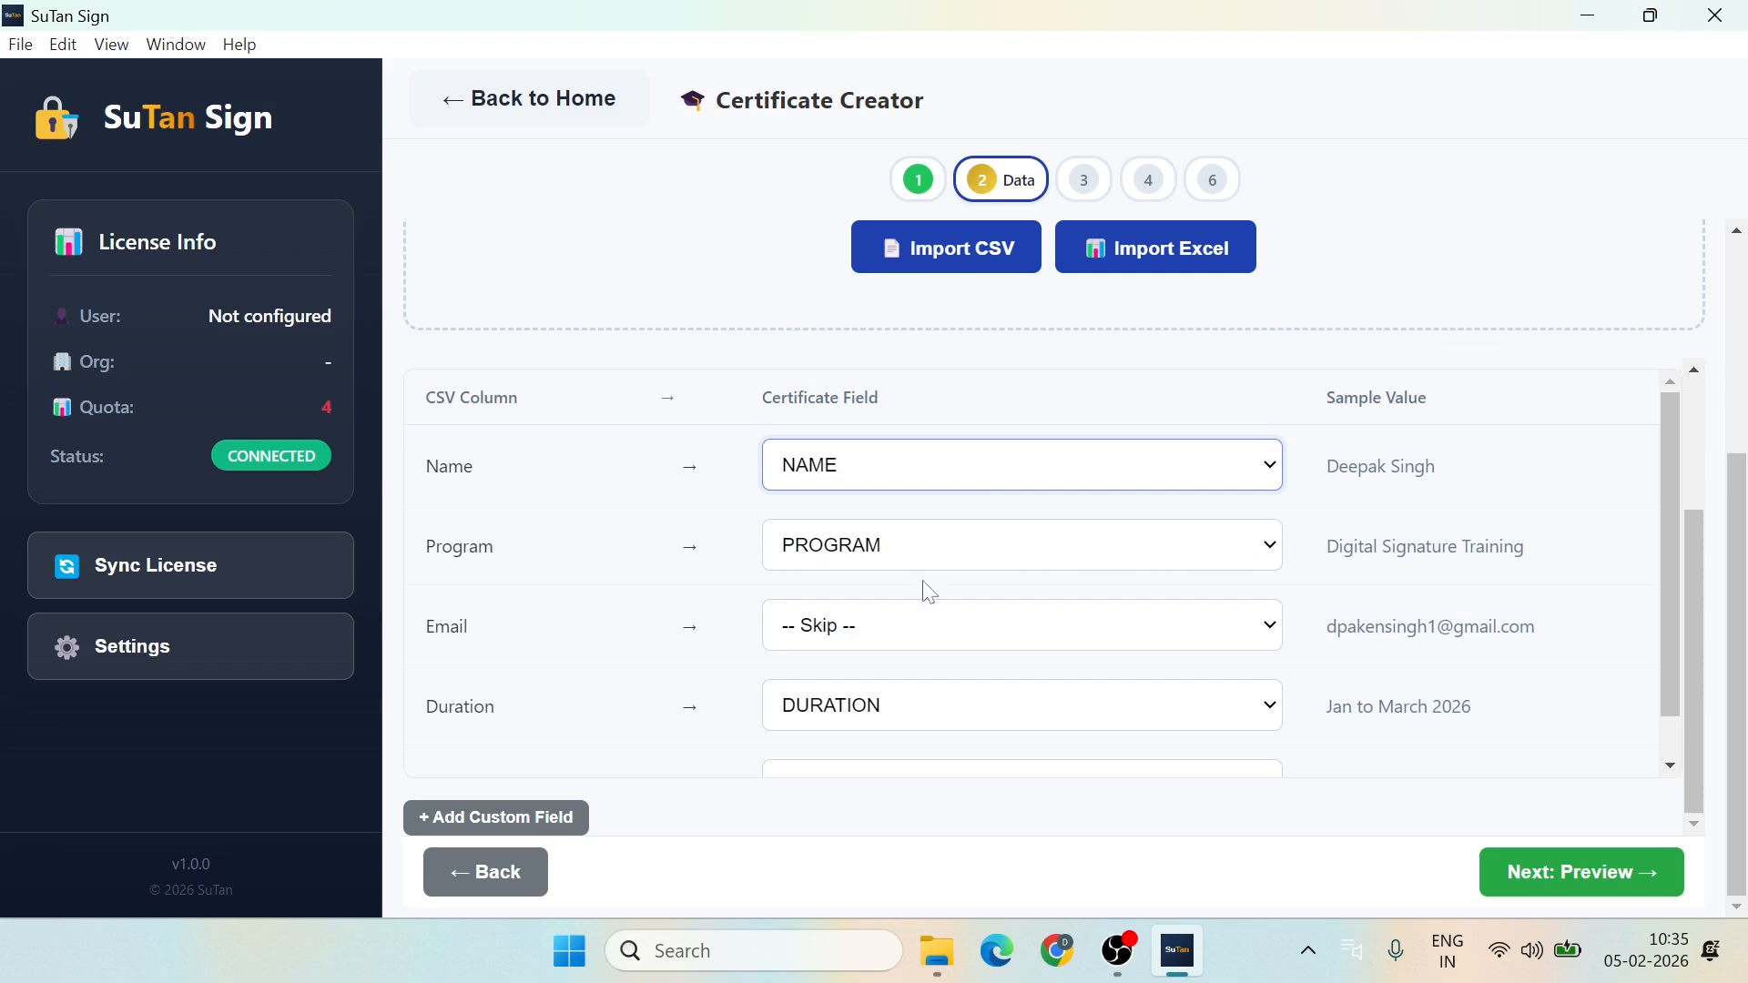
left_click(1181, 622)
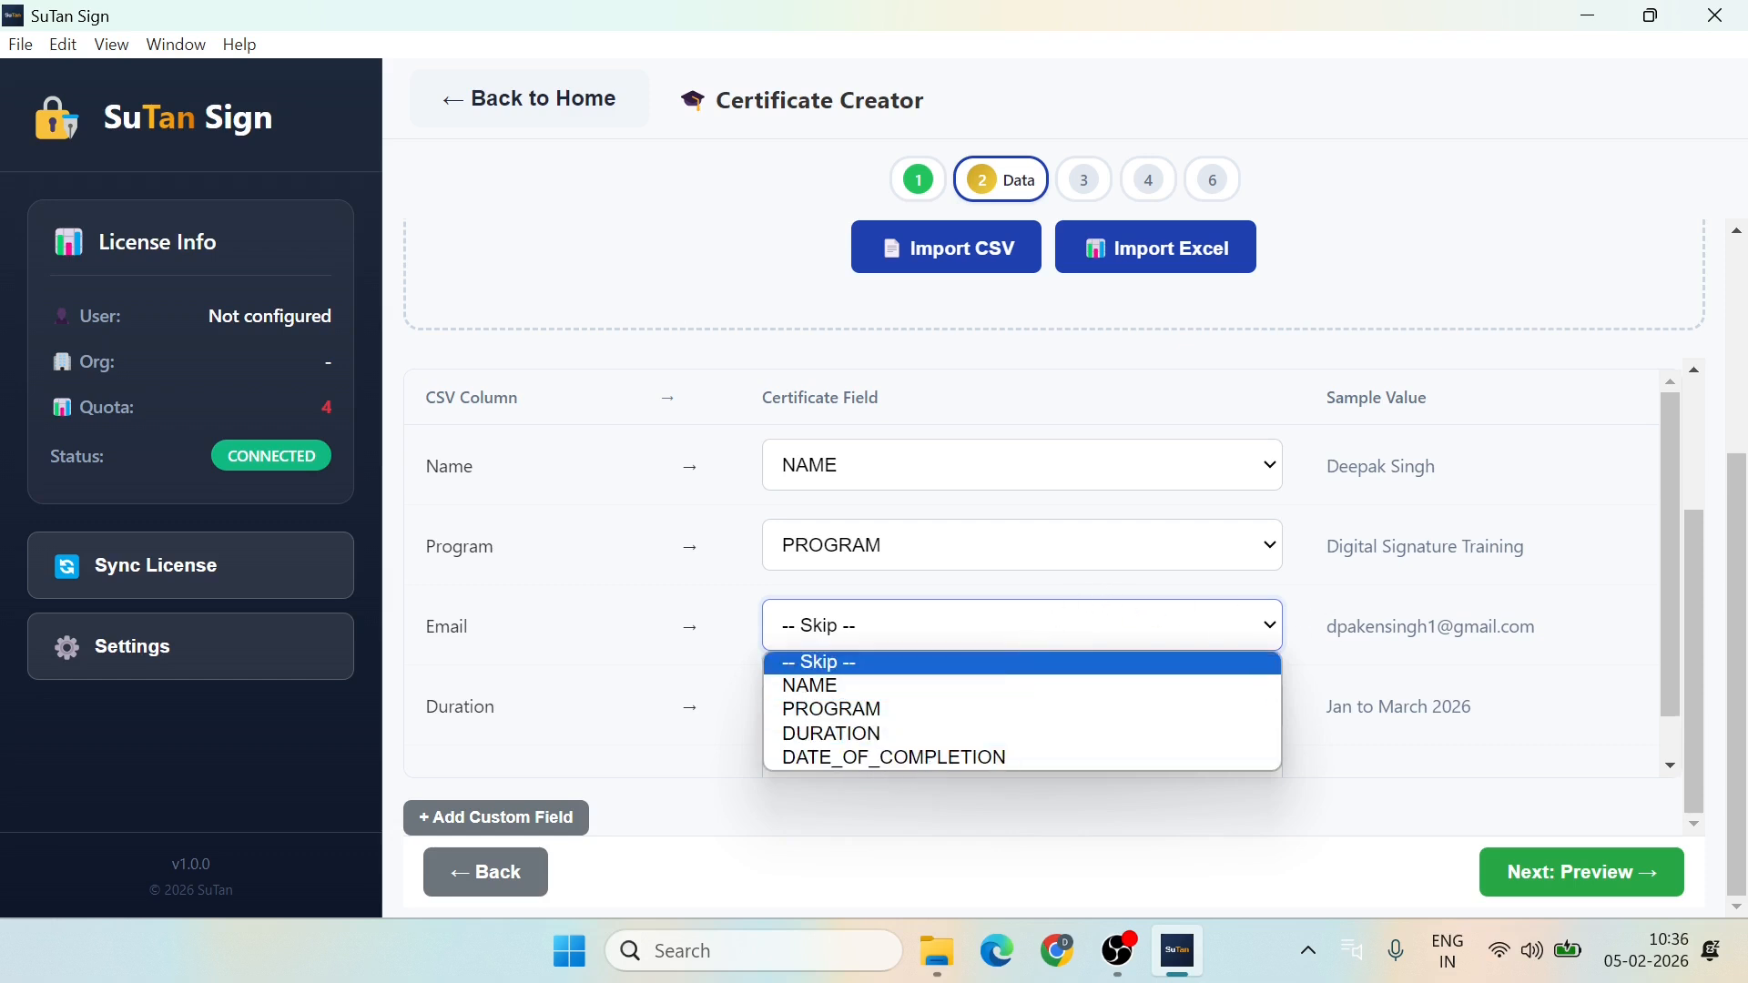
left_click(1129, 637)
scroll(1077, 648, "down", 1)
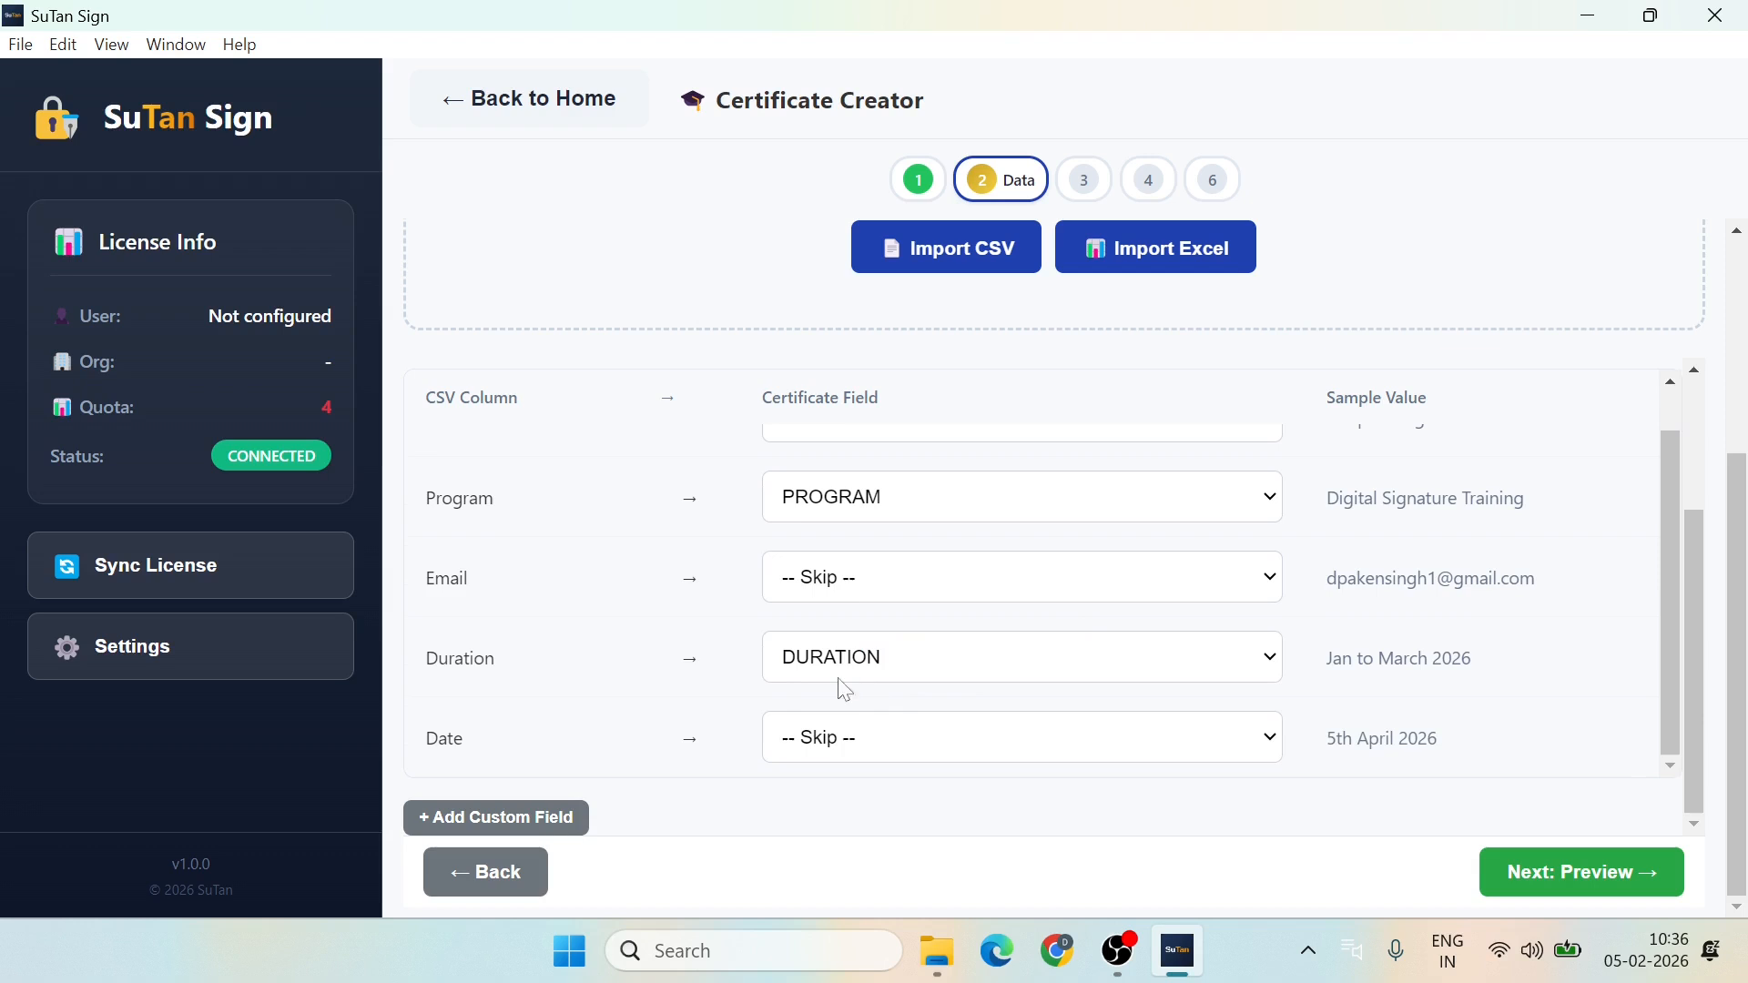
left_click(1272, 669)
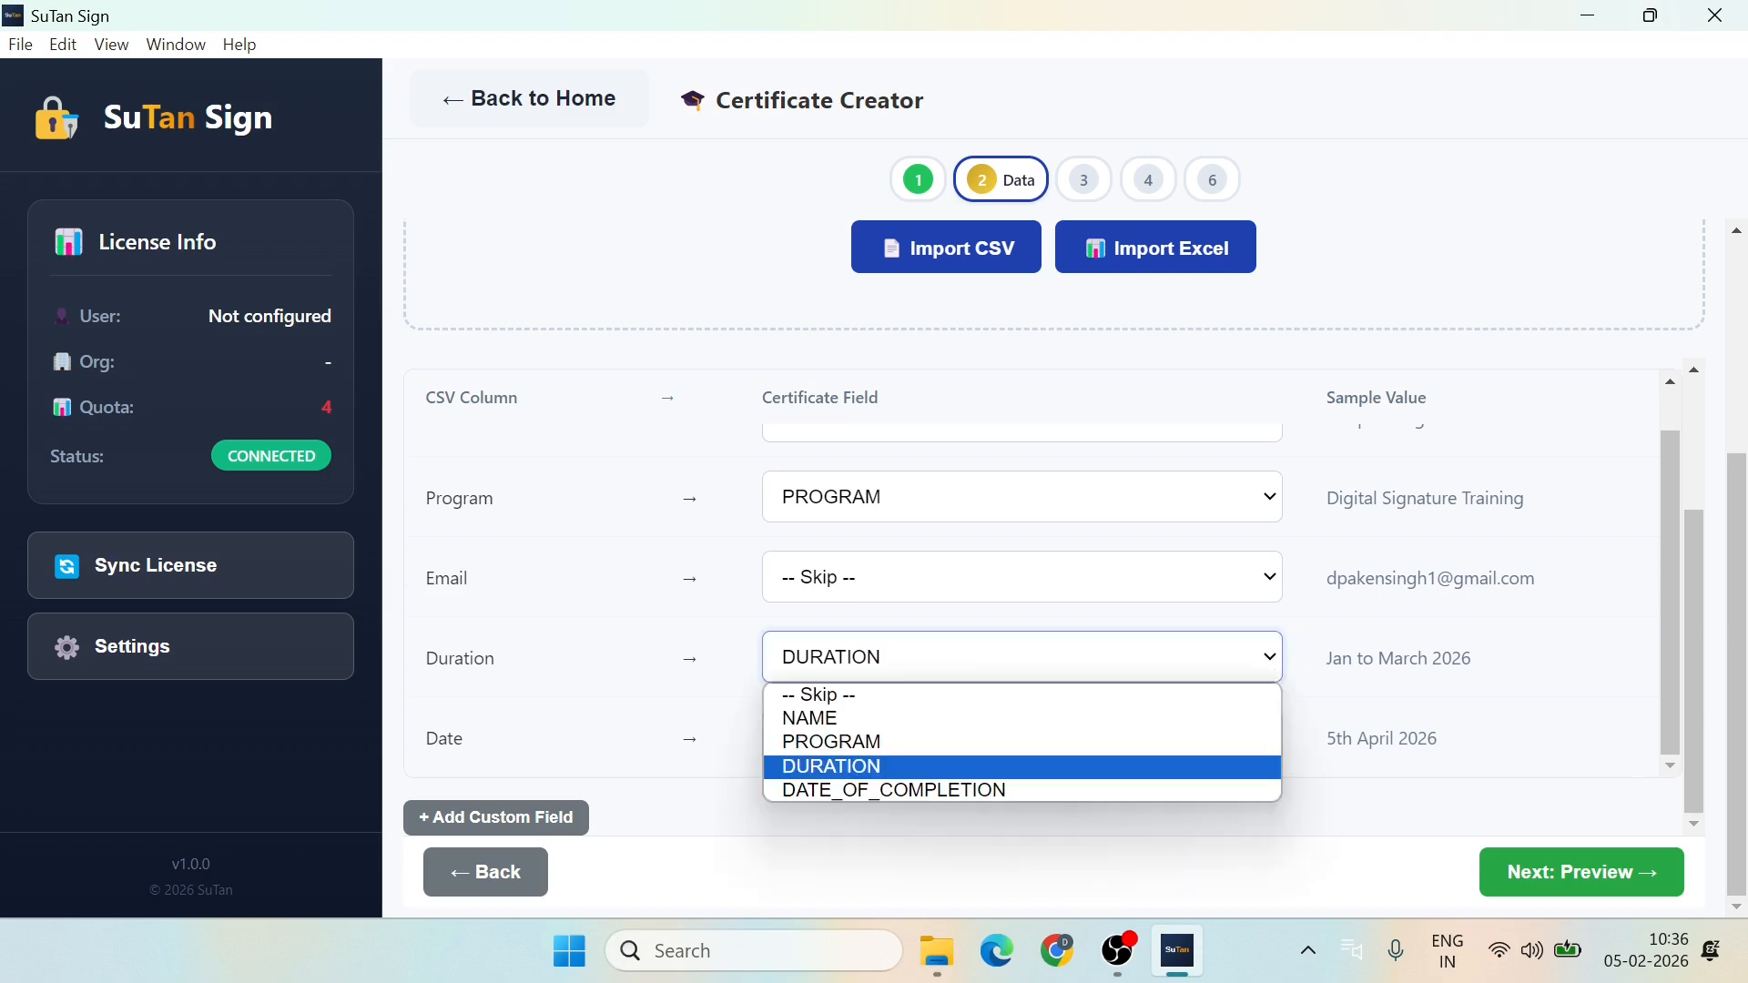
left_click(1278, 668)
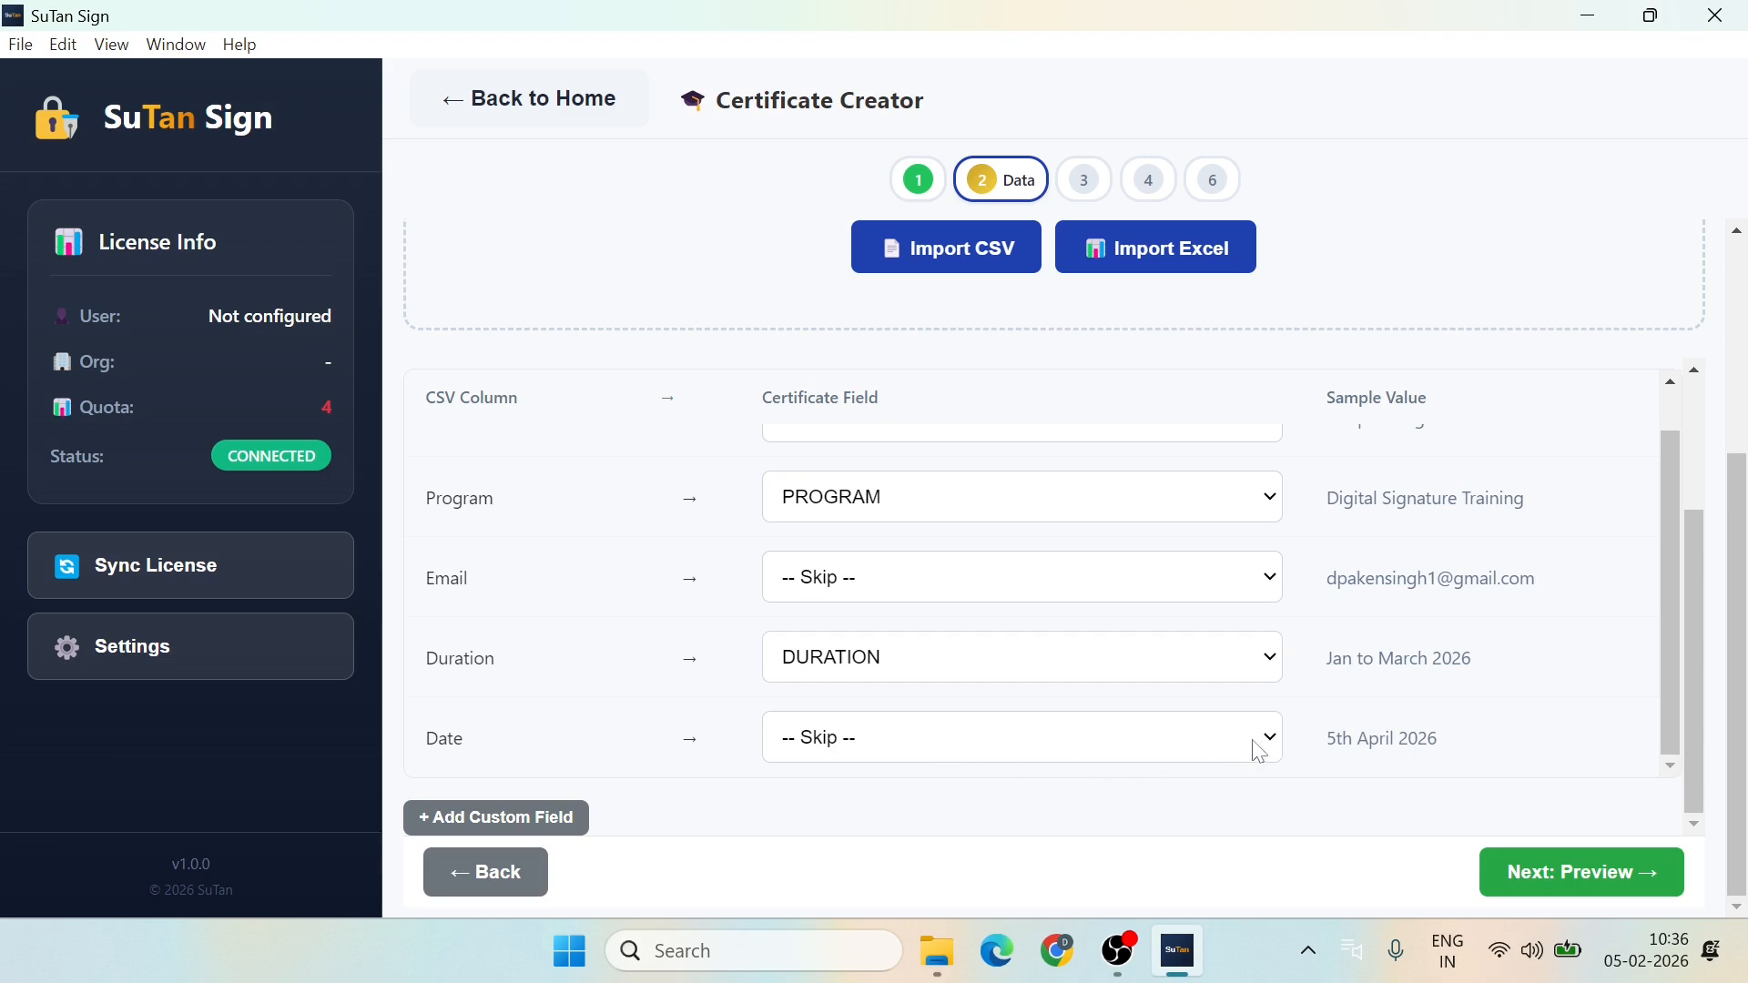
left_click(1282, 743)
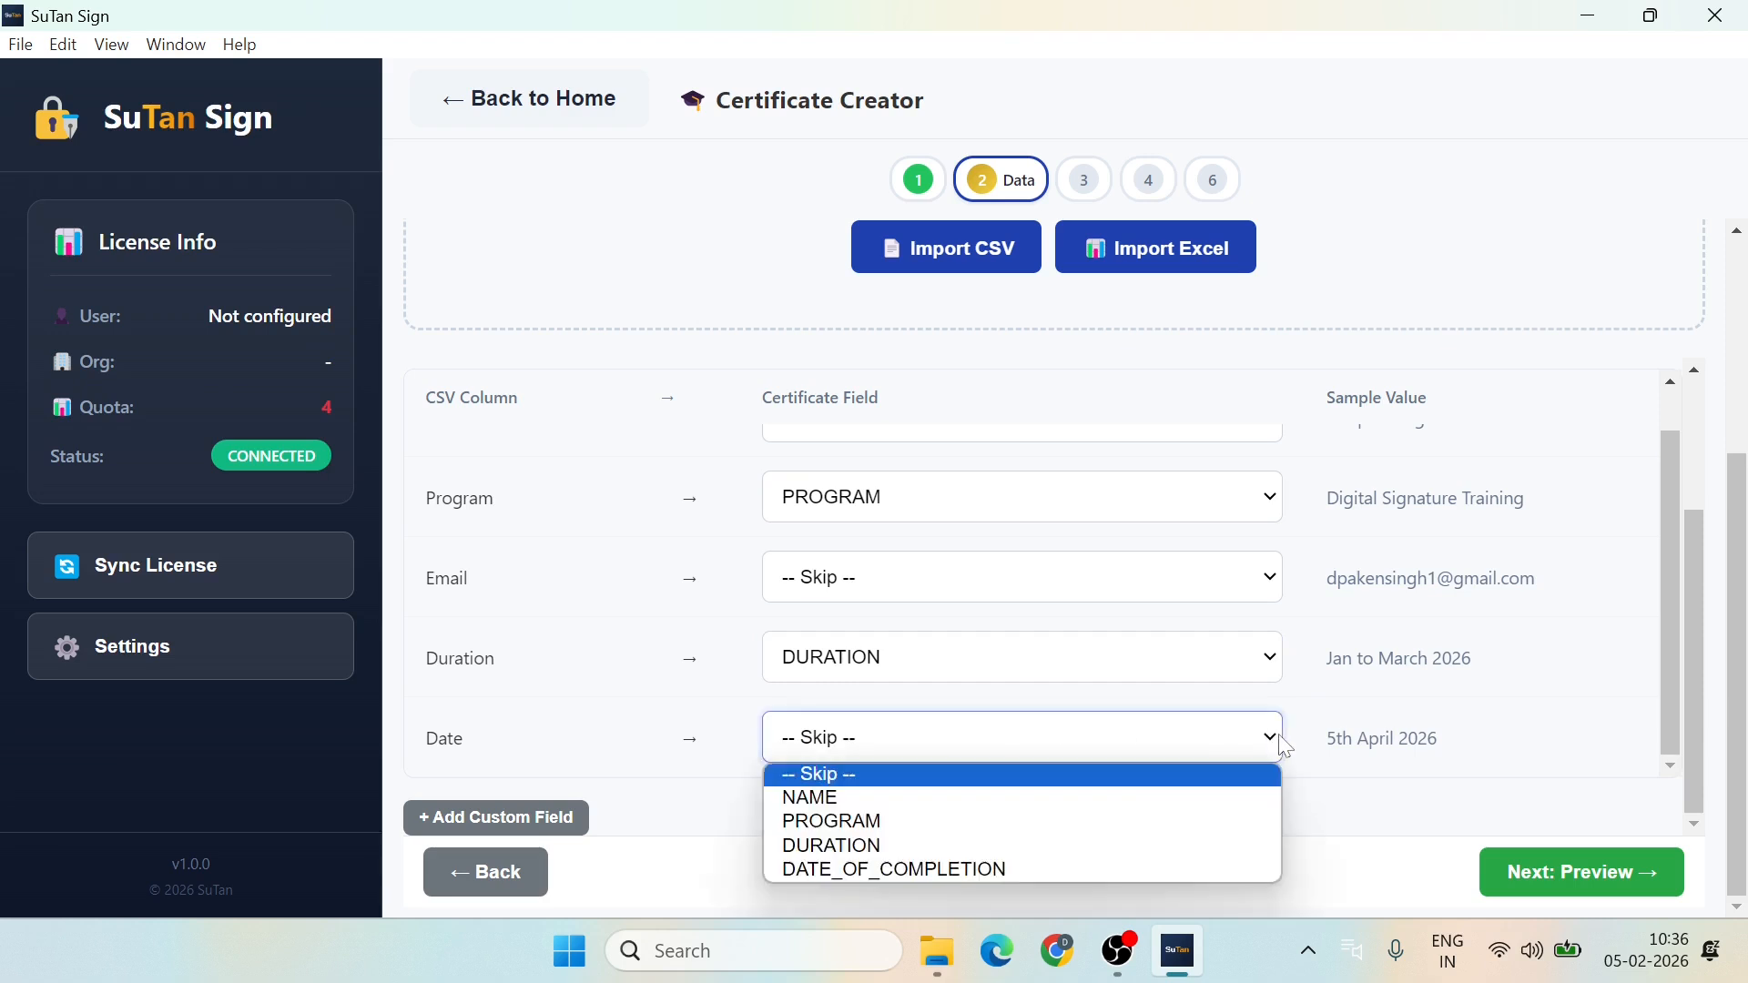
left_click(971, 872)
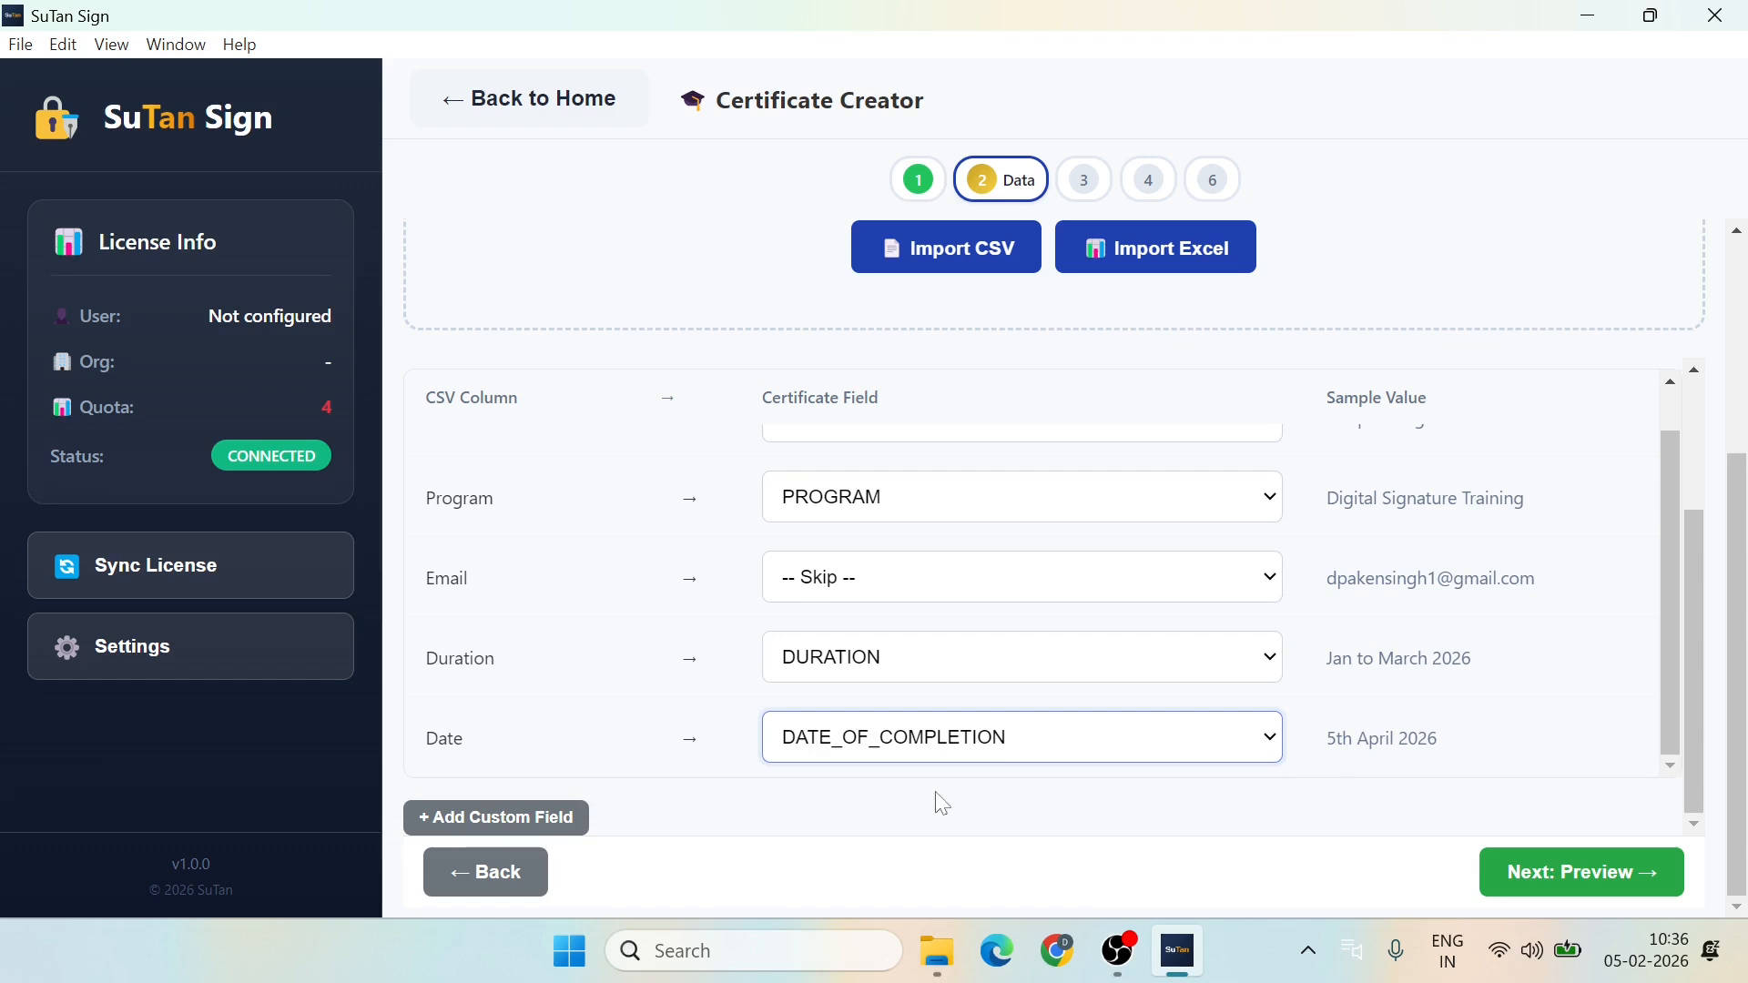
Step: Show the certificate preview for record 1 of 3 with the mapped CSV data
left_click(1584, 876)
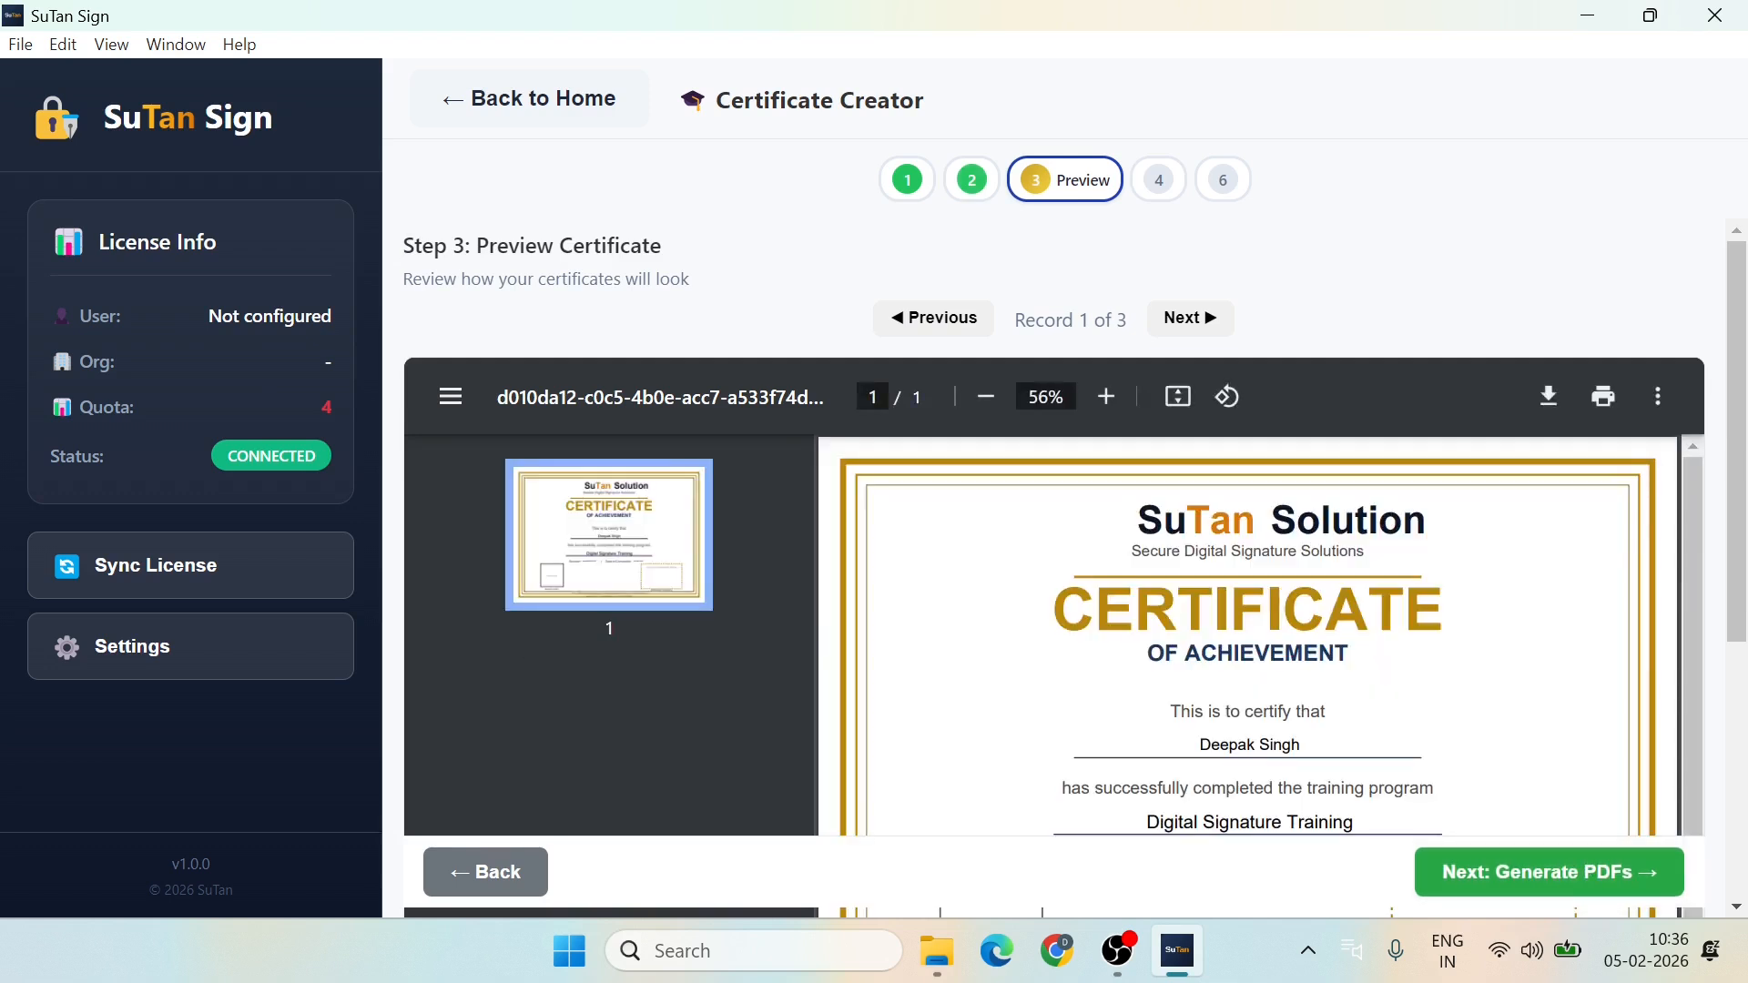
scroll(1054, 564, "down", 3)
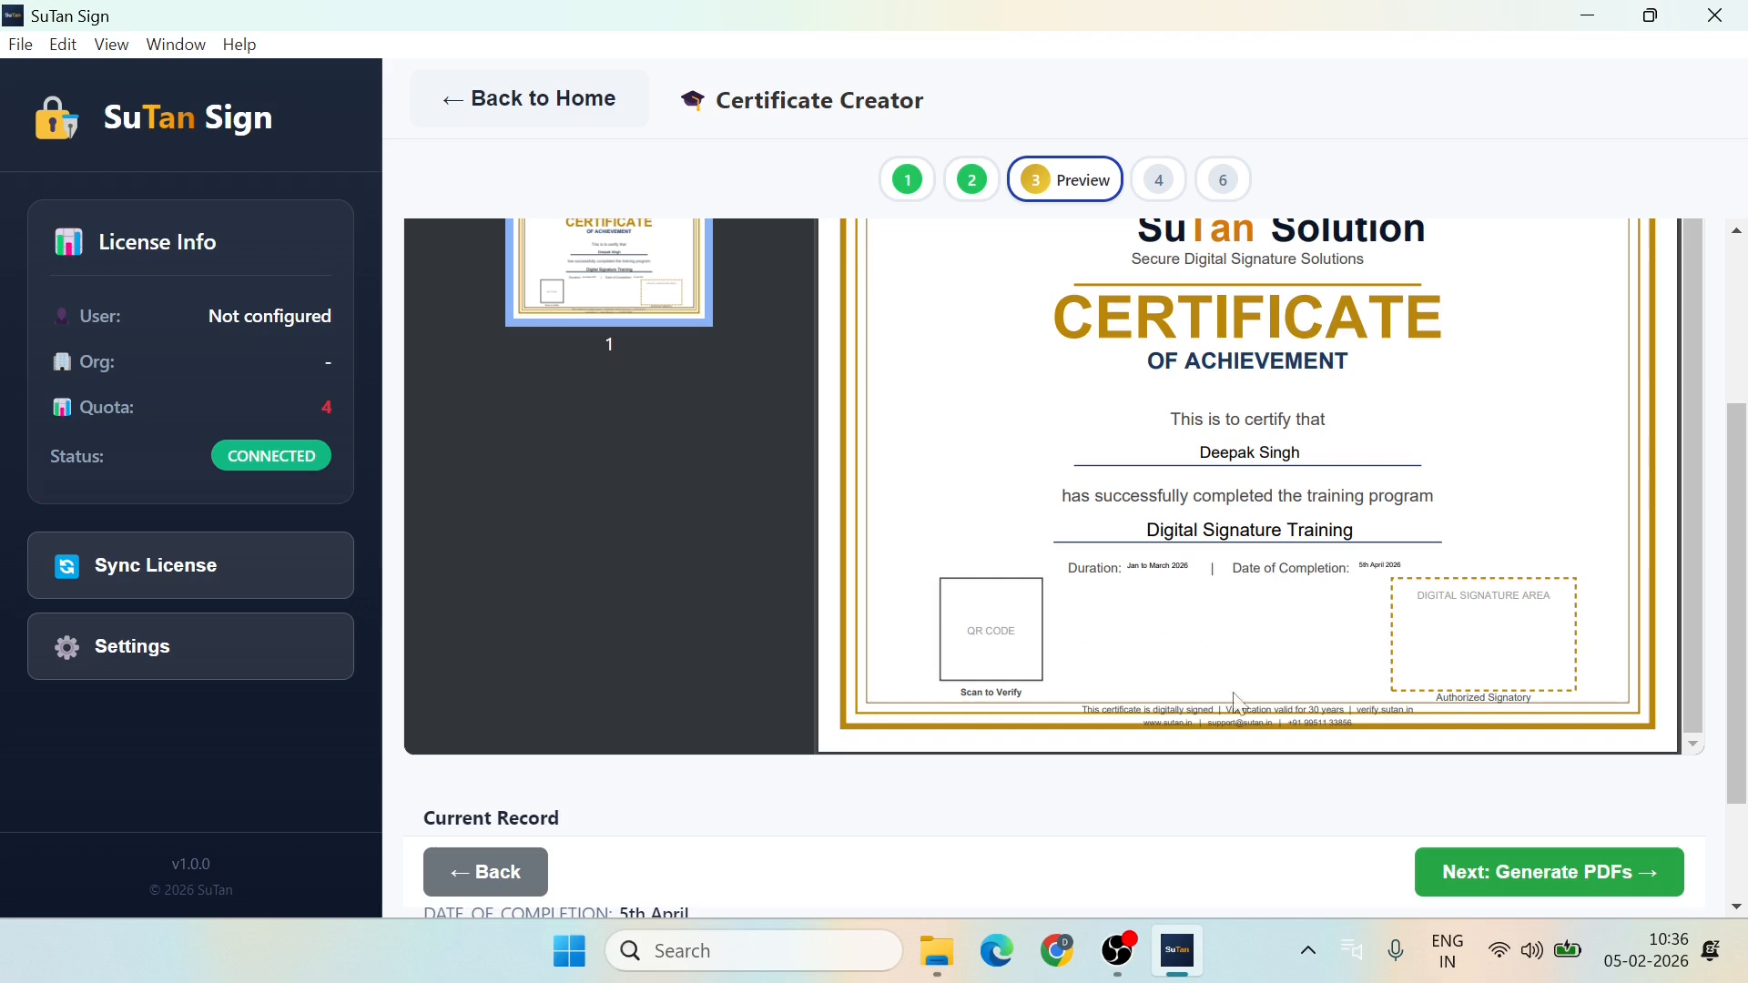
Step: Check the Current Record details, then advance to Step 4: Generate Certificates
scroll(1220, 790, "down", 2)
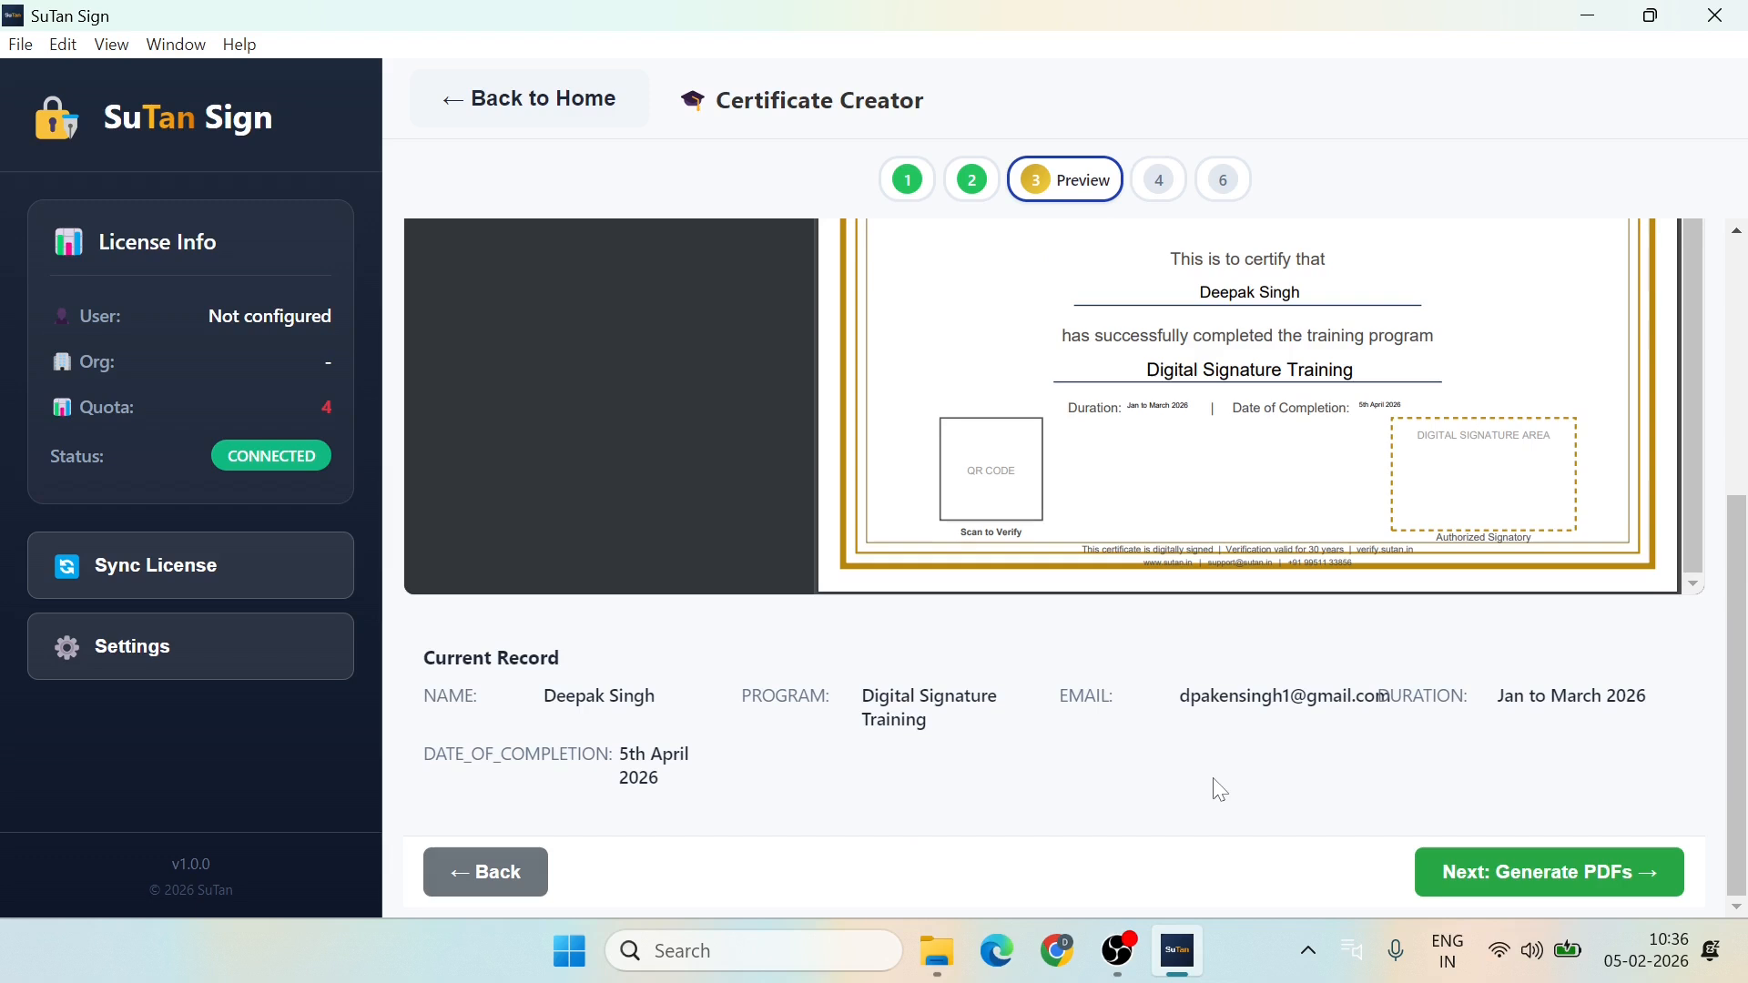
left_click(1546, 888)
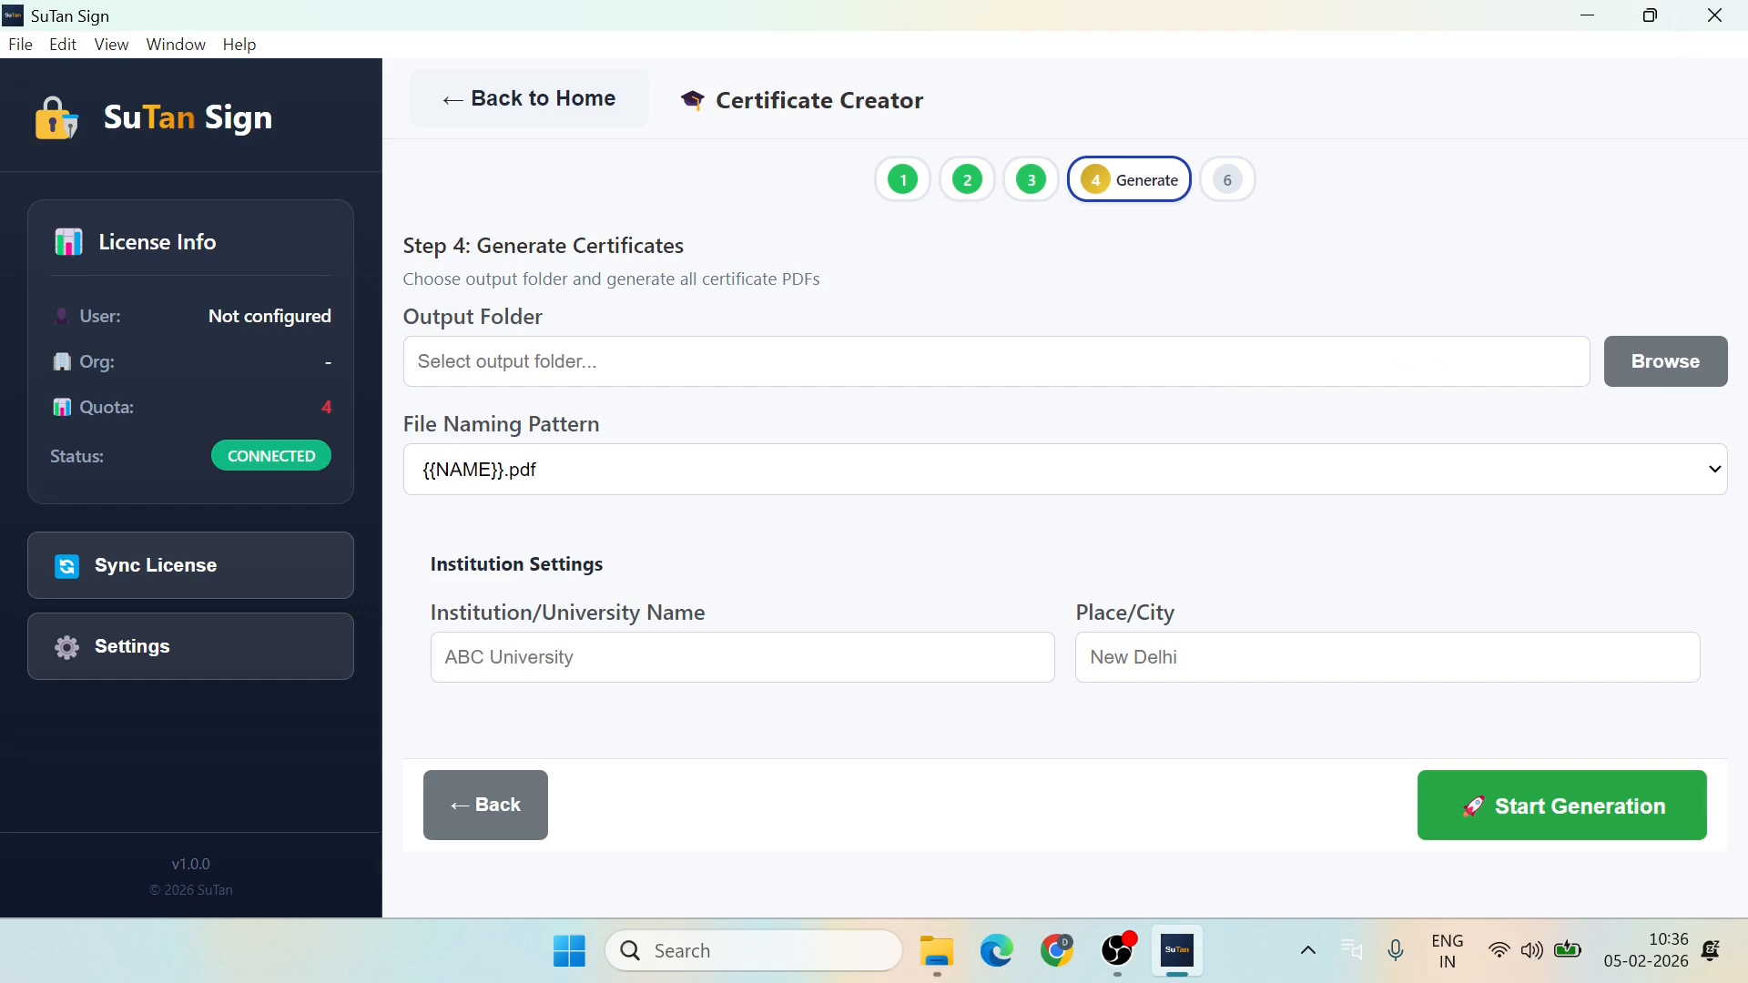
Step: Set Downloads\Input as the output folder for the generated PDFs
left_click(1655, 362)
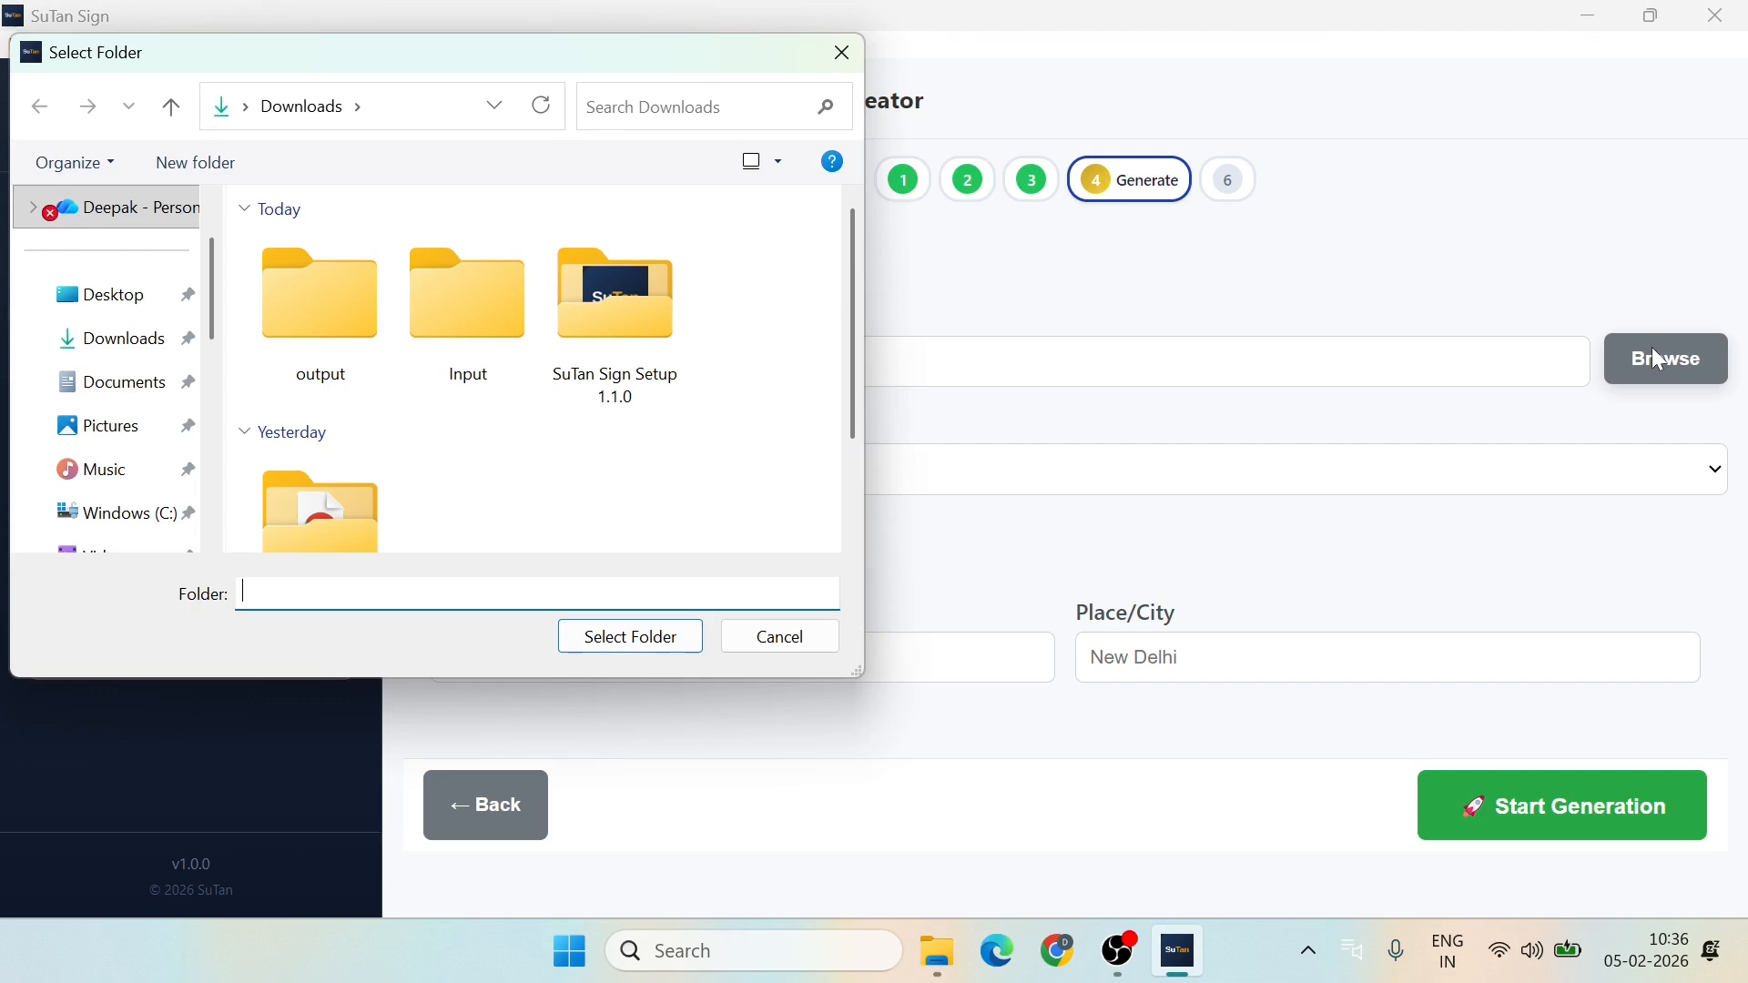
left_click(470, 317)
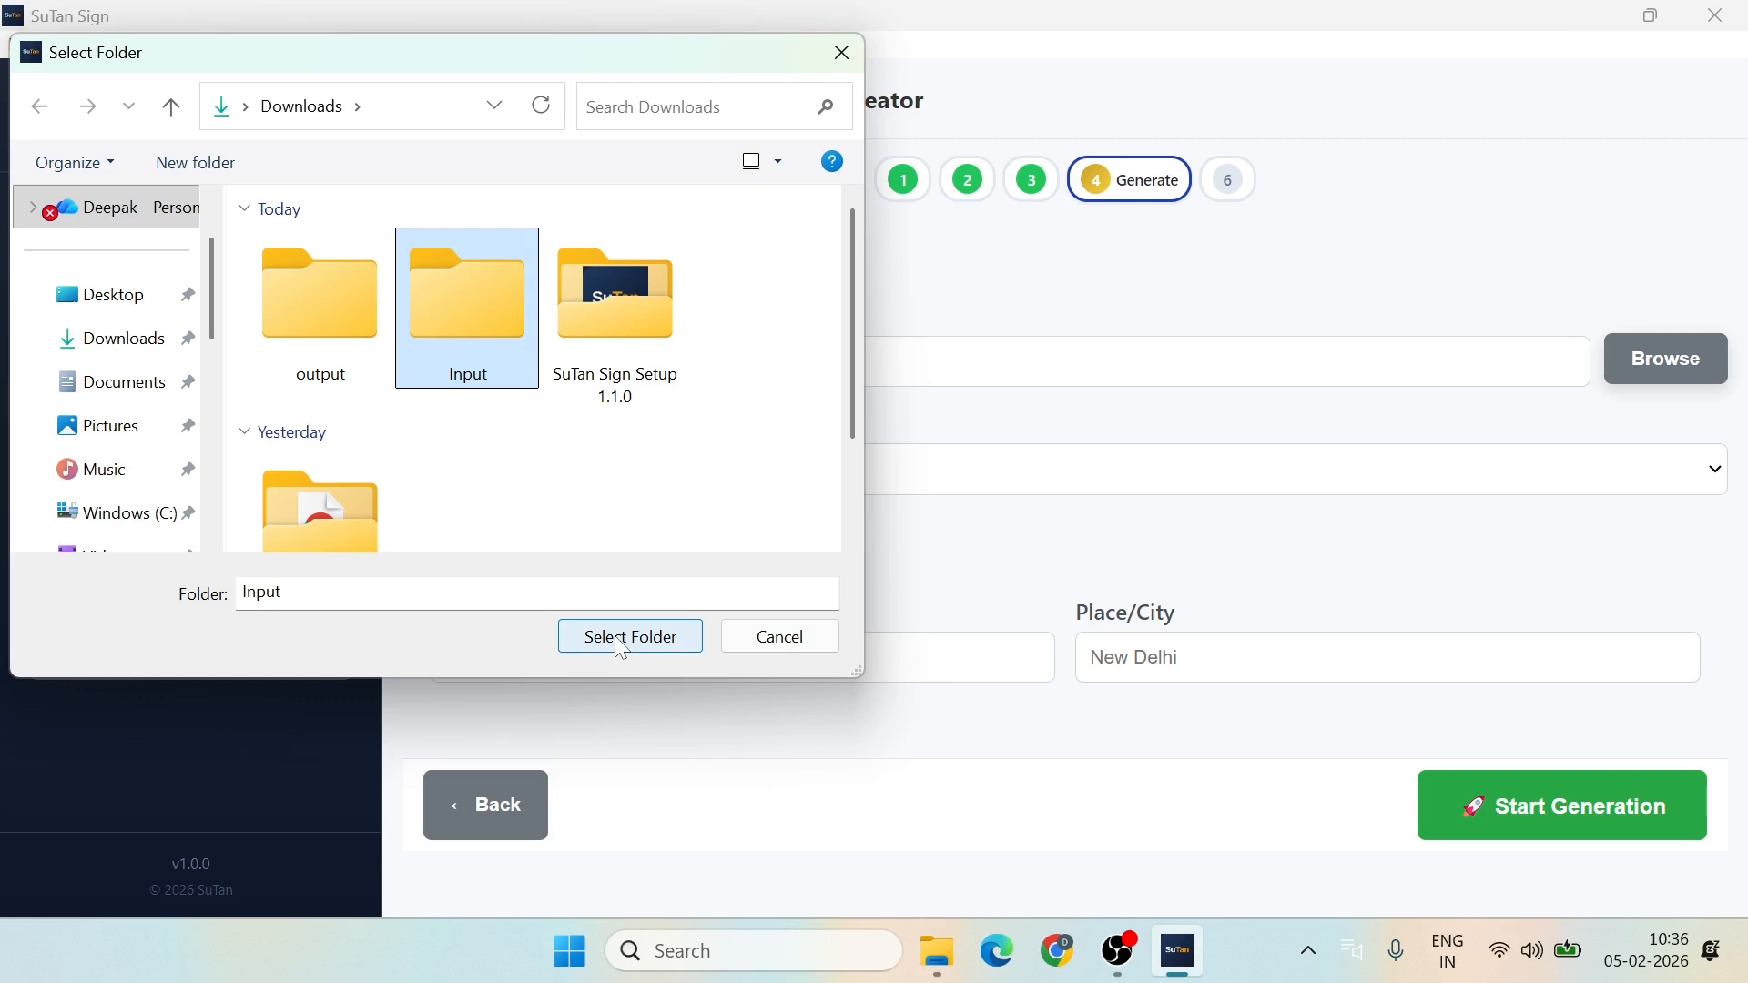
left_click(622, 641)
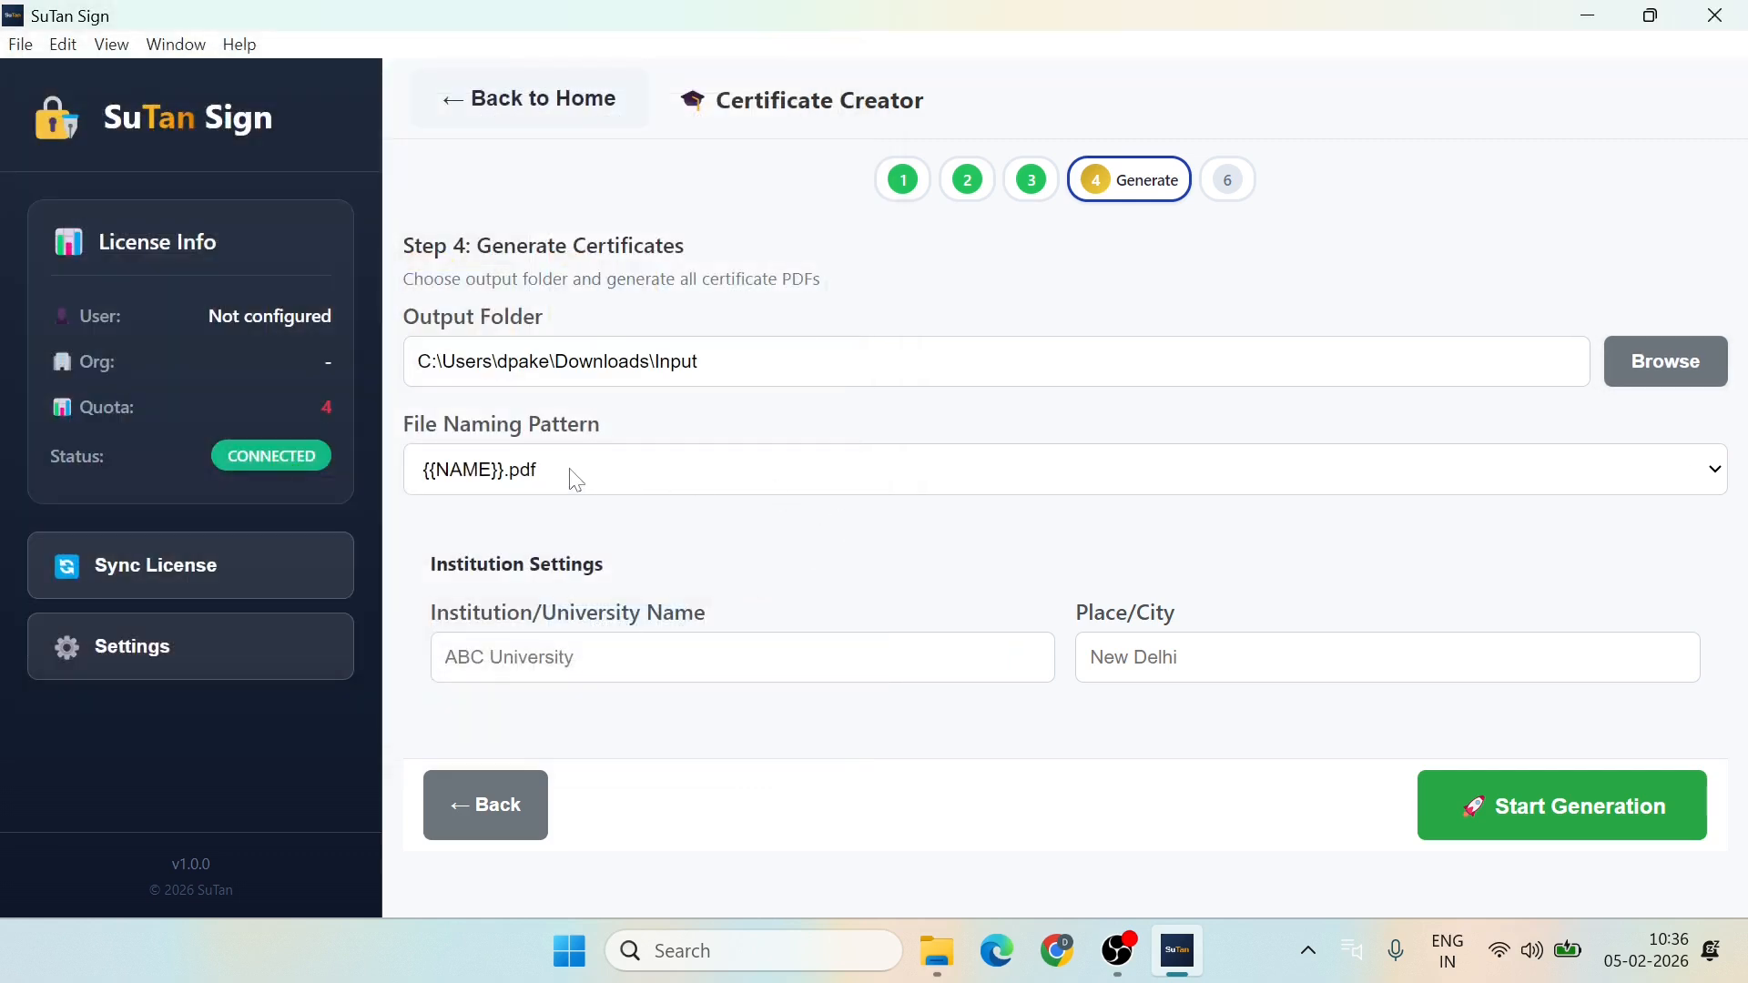
Step: Keep the {{NAME}}.pdf naming pattern and generate all 3 certificate PDFs
left_click(961, 481)
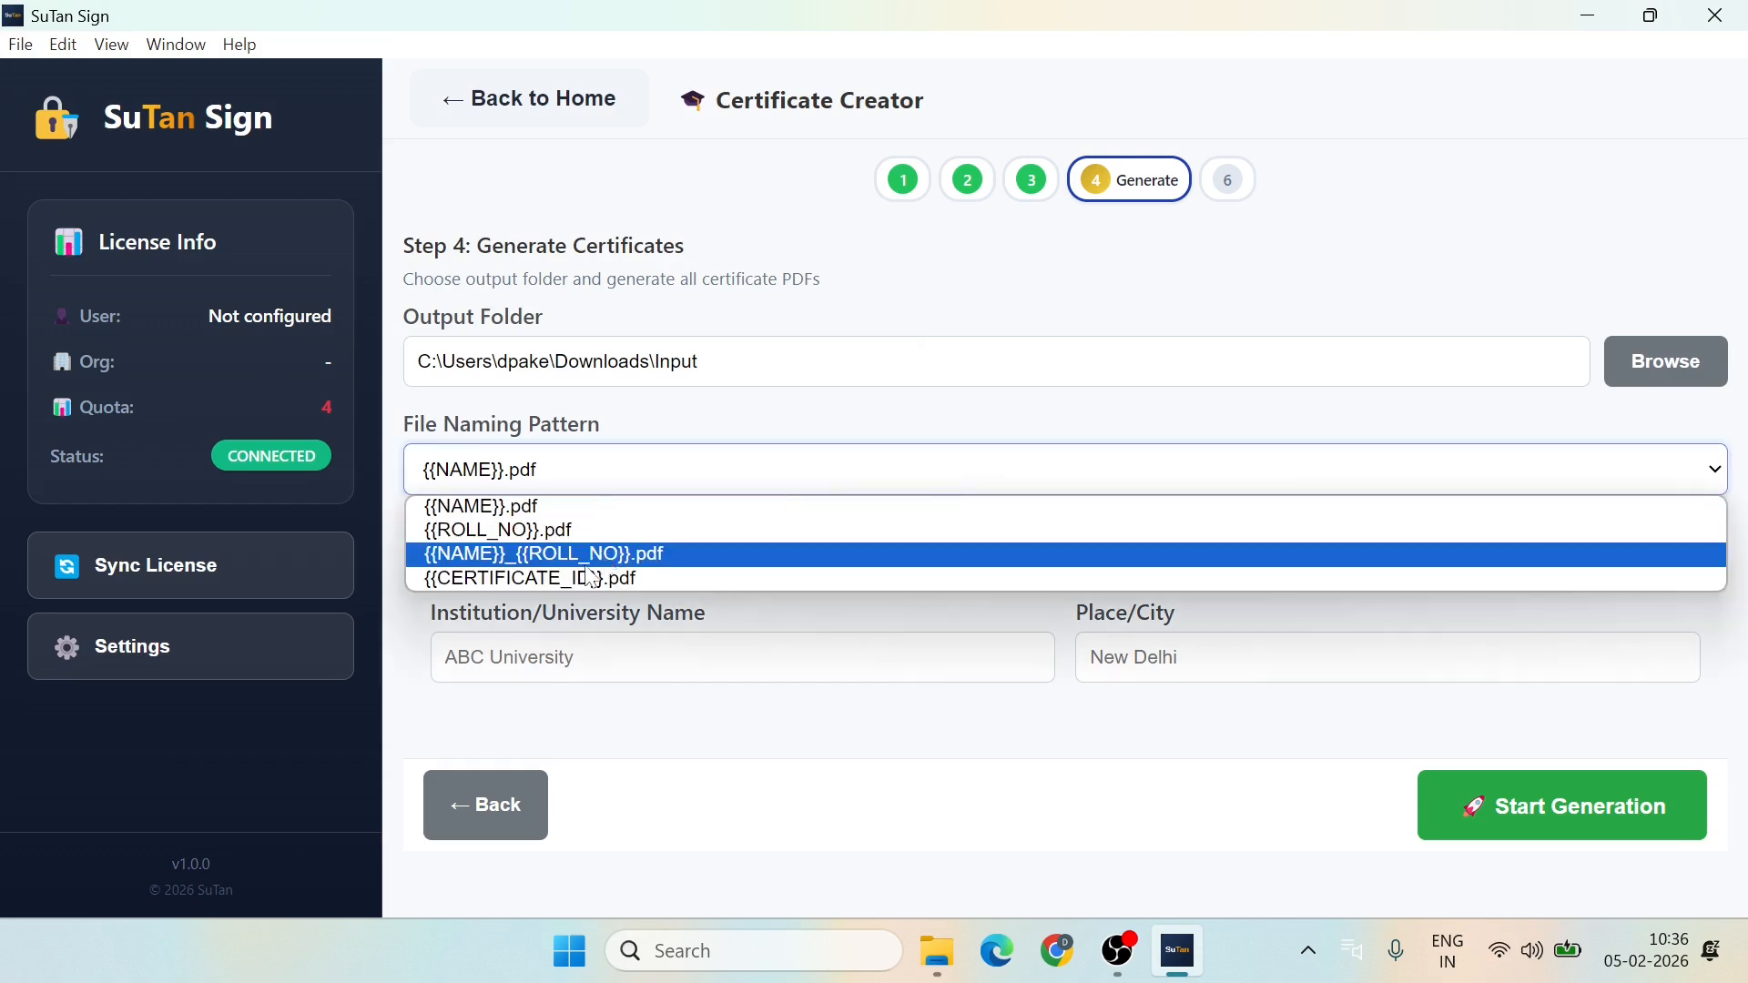
left_click(555, 508)
left_click(785, 528)
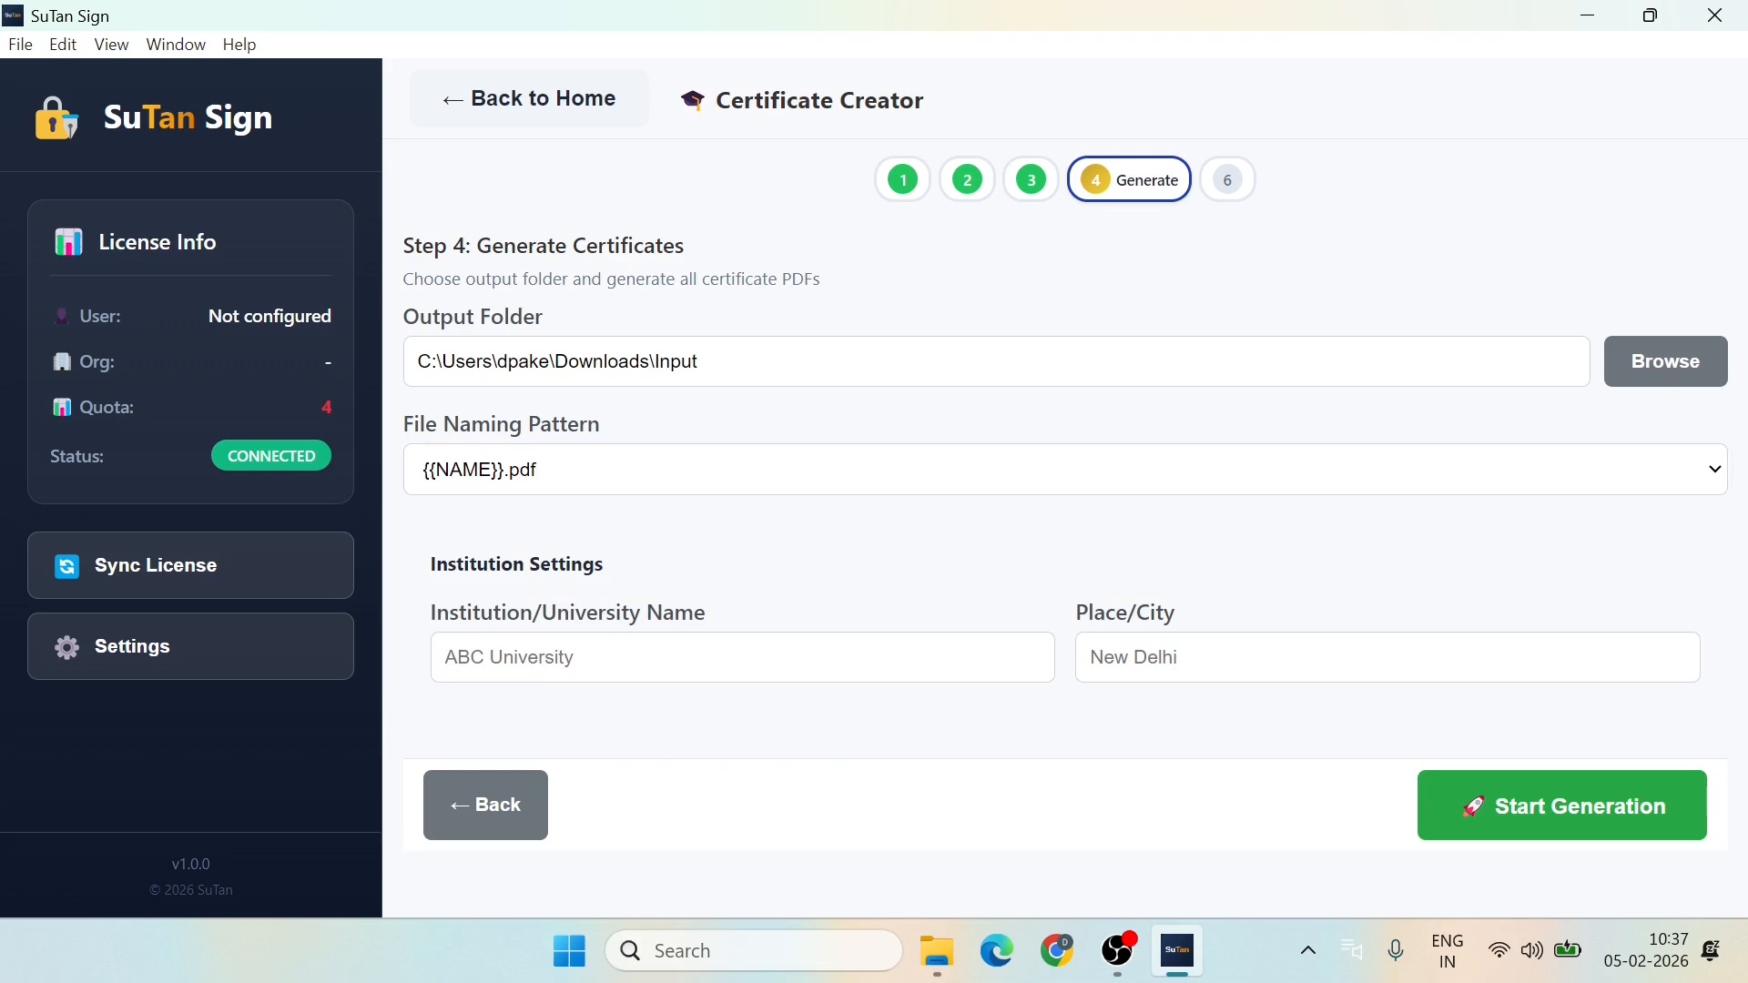
left_click(1562, 789)
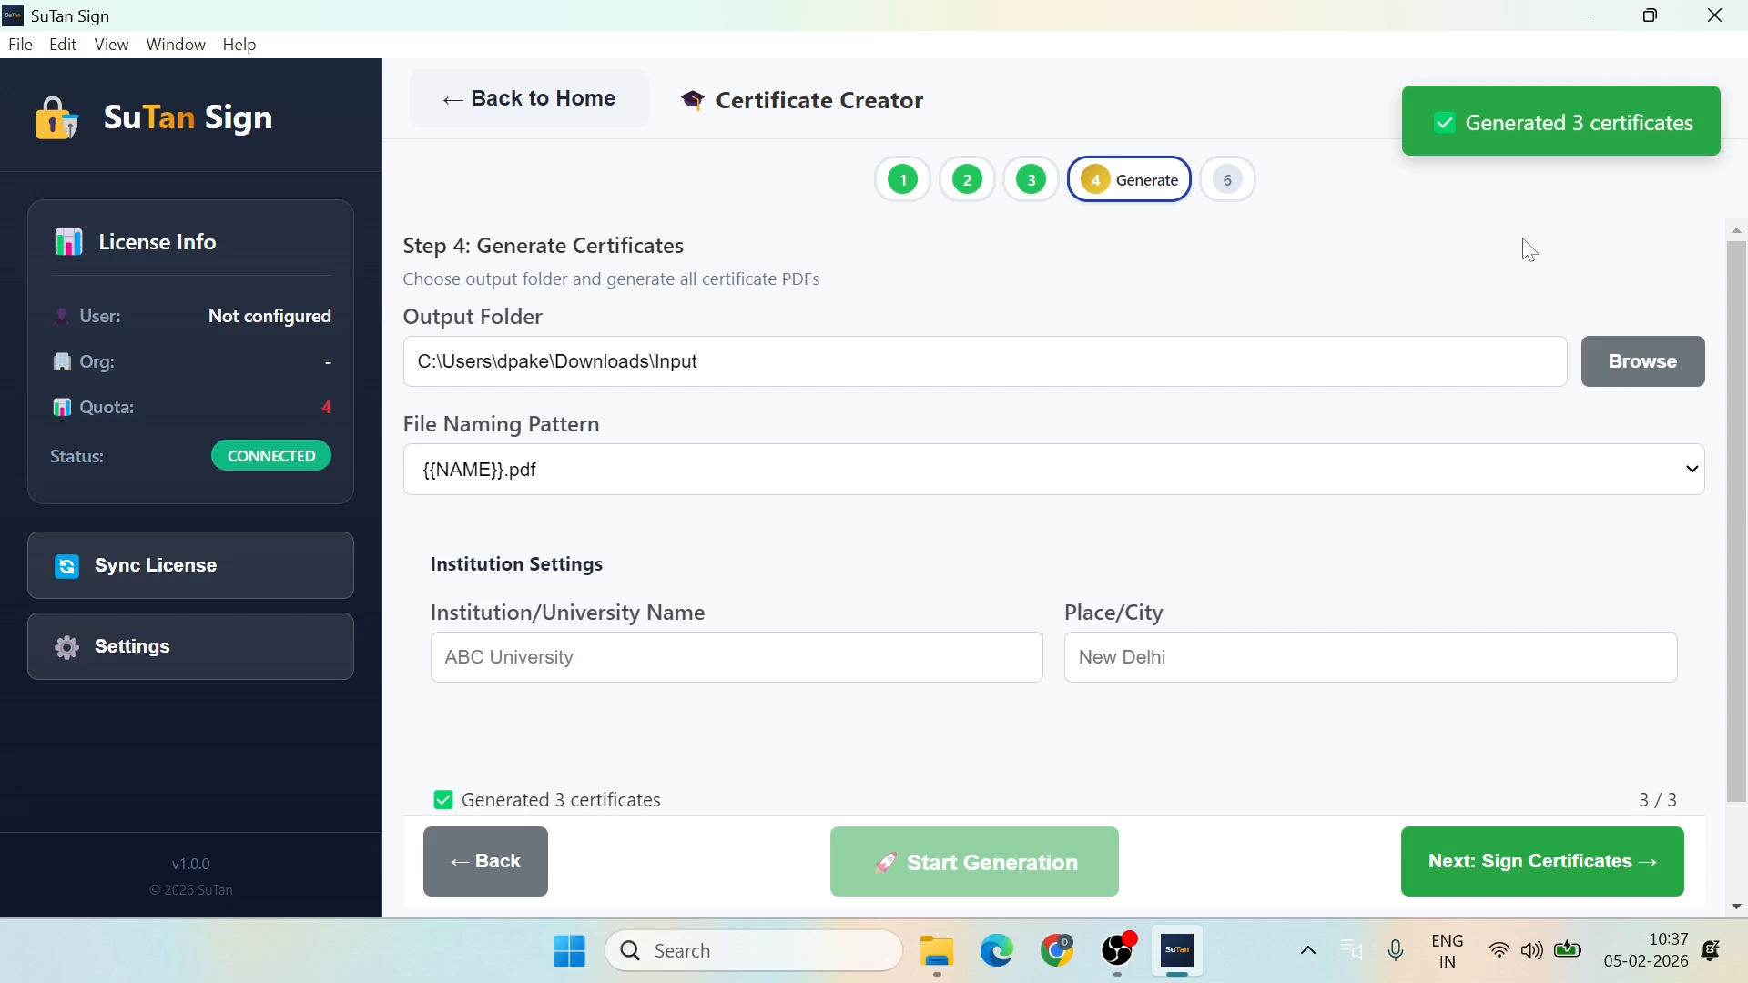
scroll(1071, 529, "down", 1)
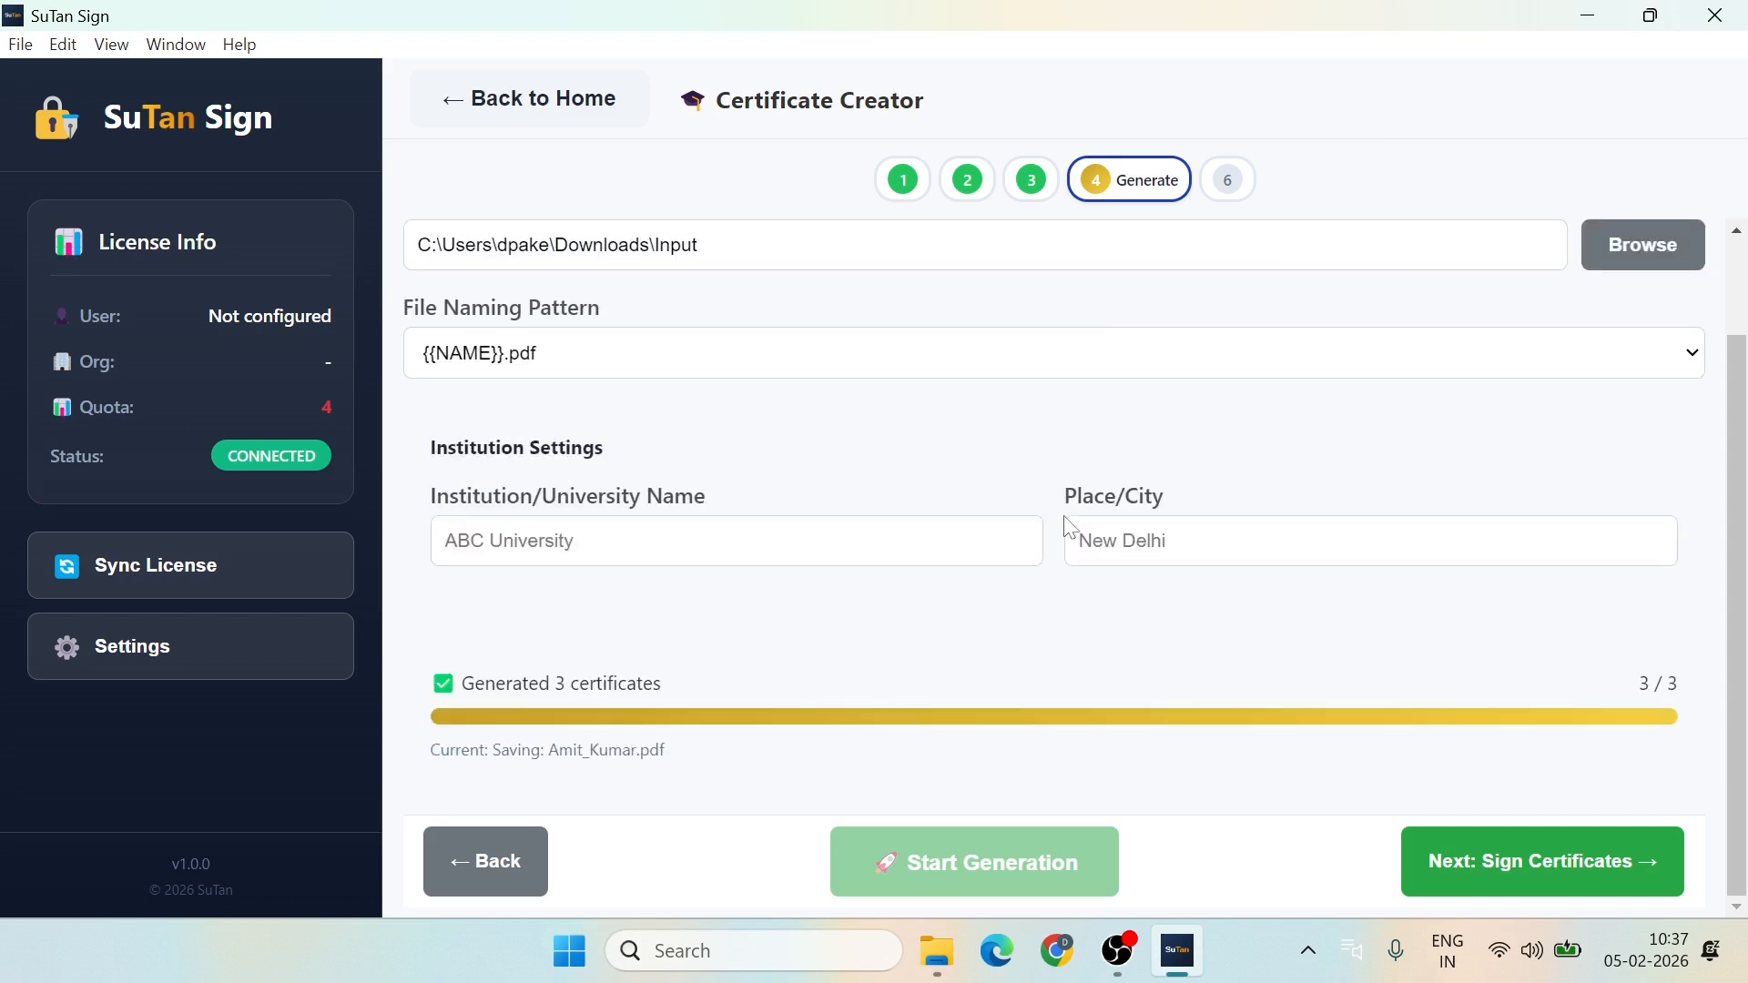
Step: Move to signing with Downloads\output as the destination for the 3 signed PDFs
left_click(1533, 867)
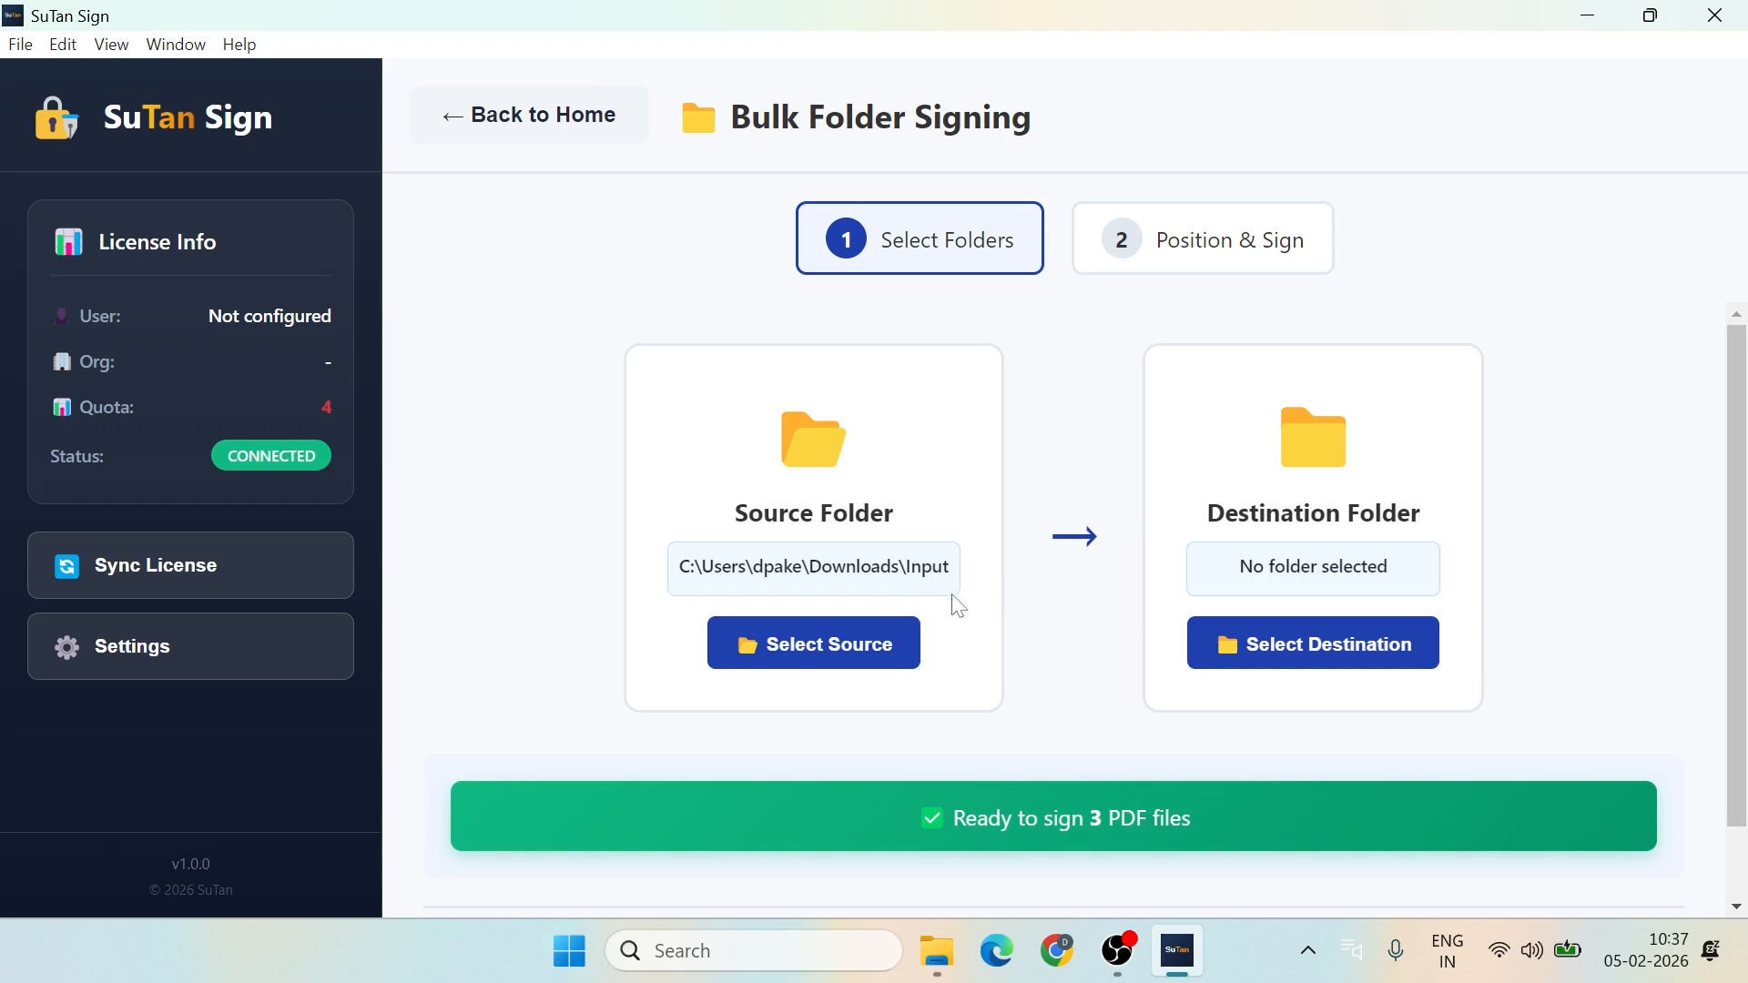
left_click(1331, 655)
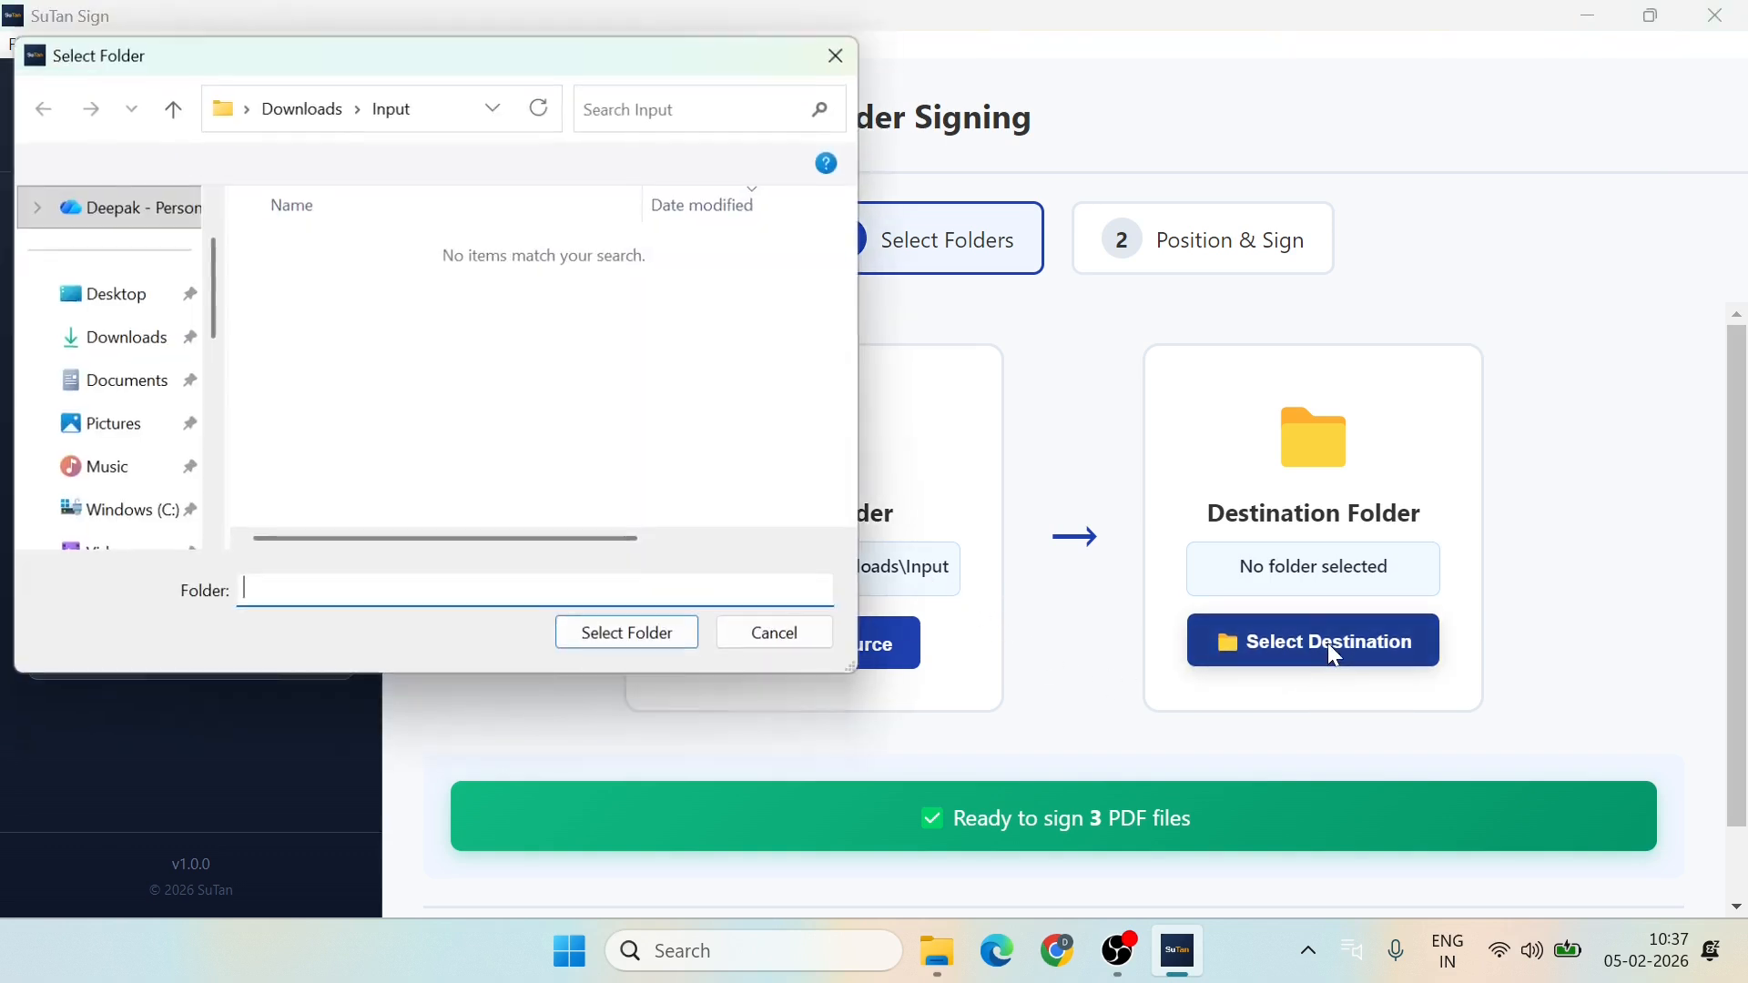
left_click(164, 126)
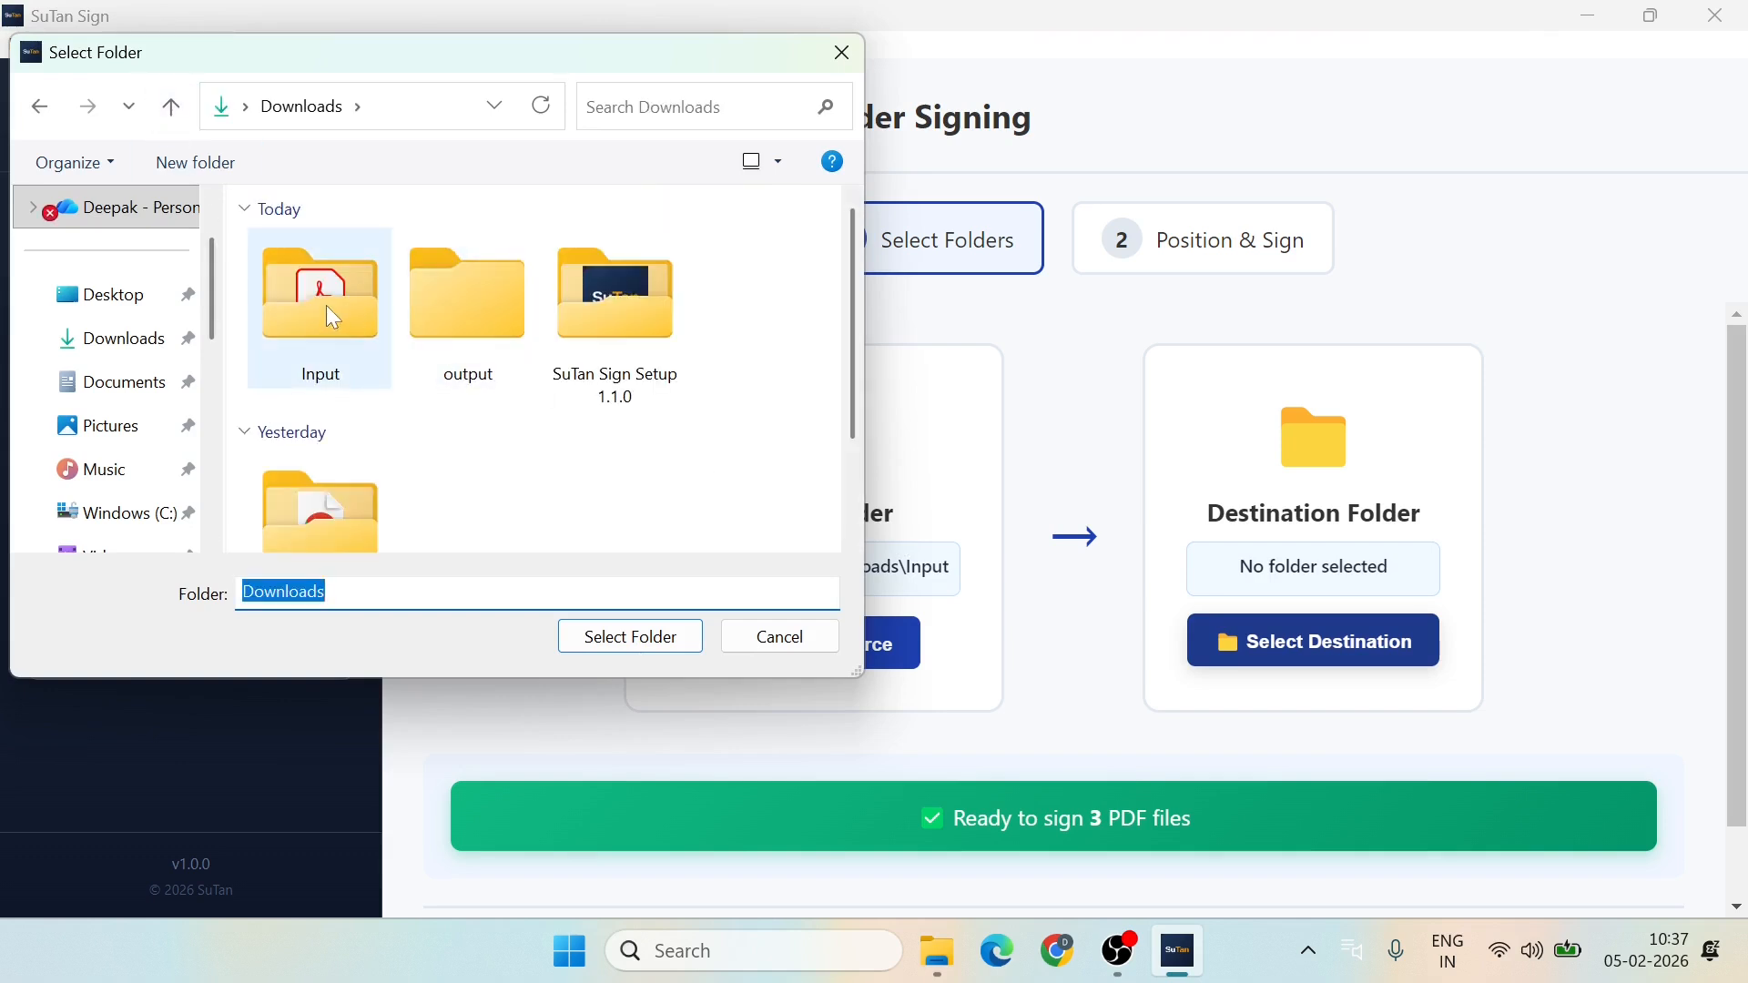
left_click(464, 317)
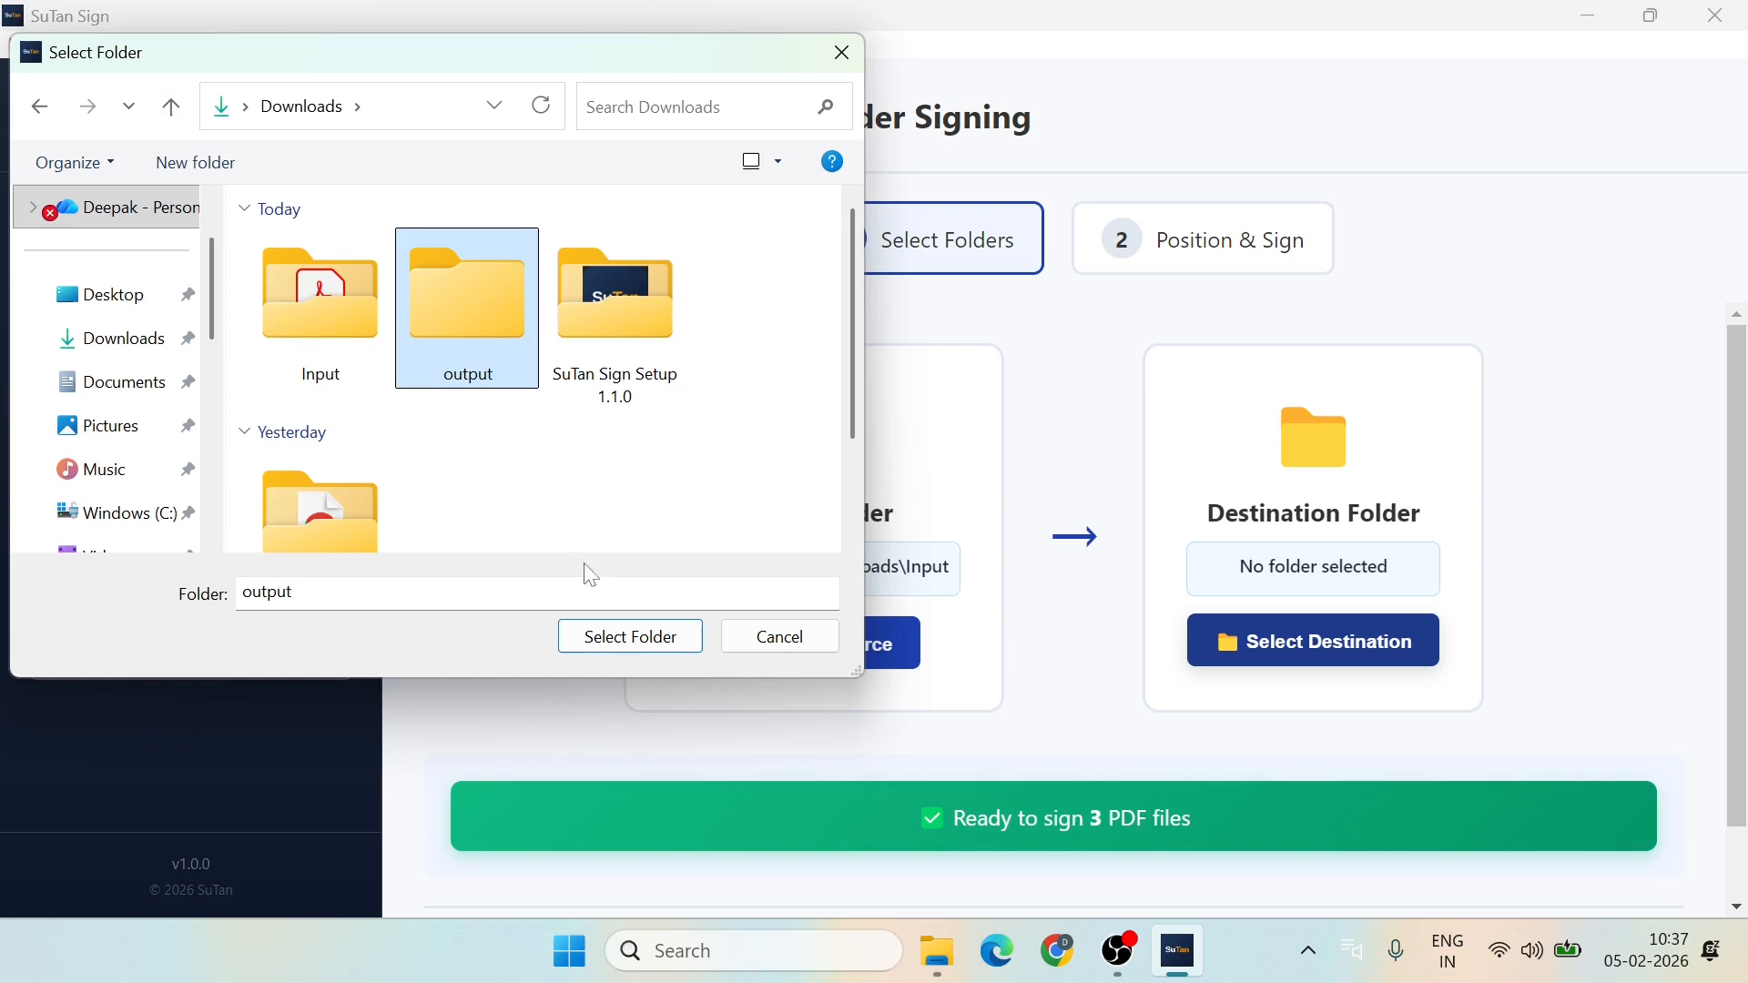
left_click(635, 640)
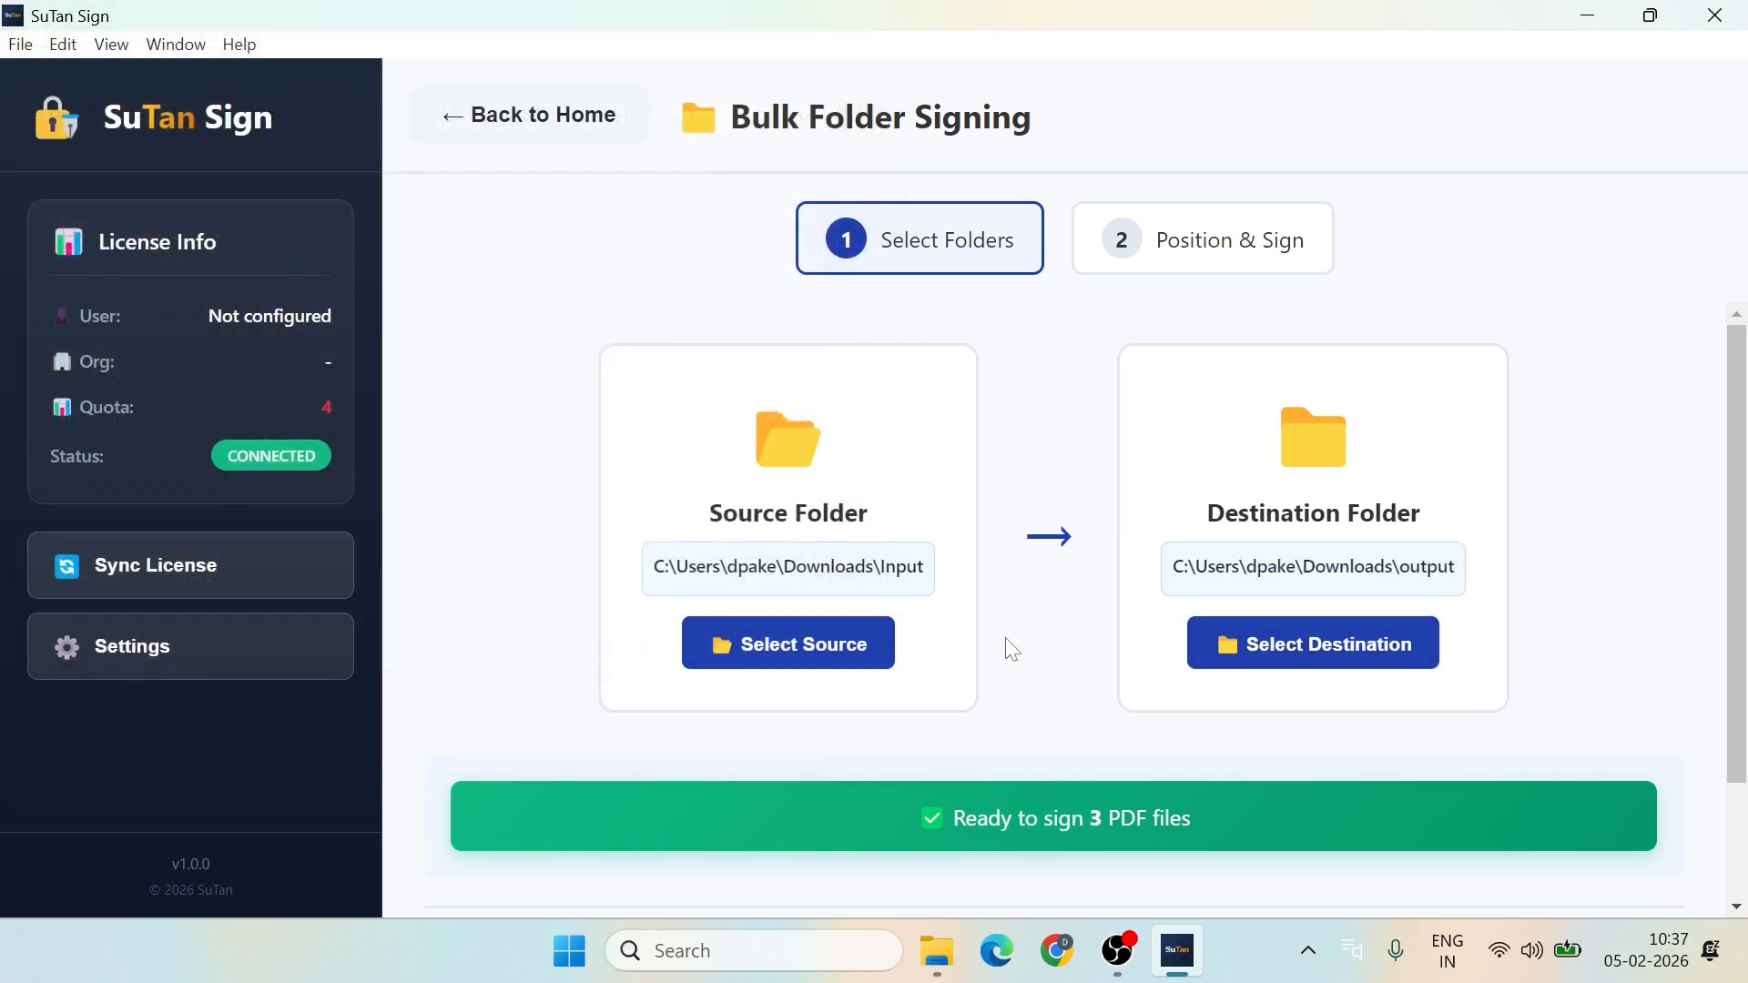
scroll(1032, 646, "down", 1)
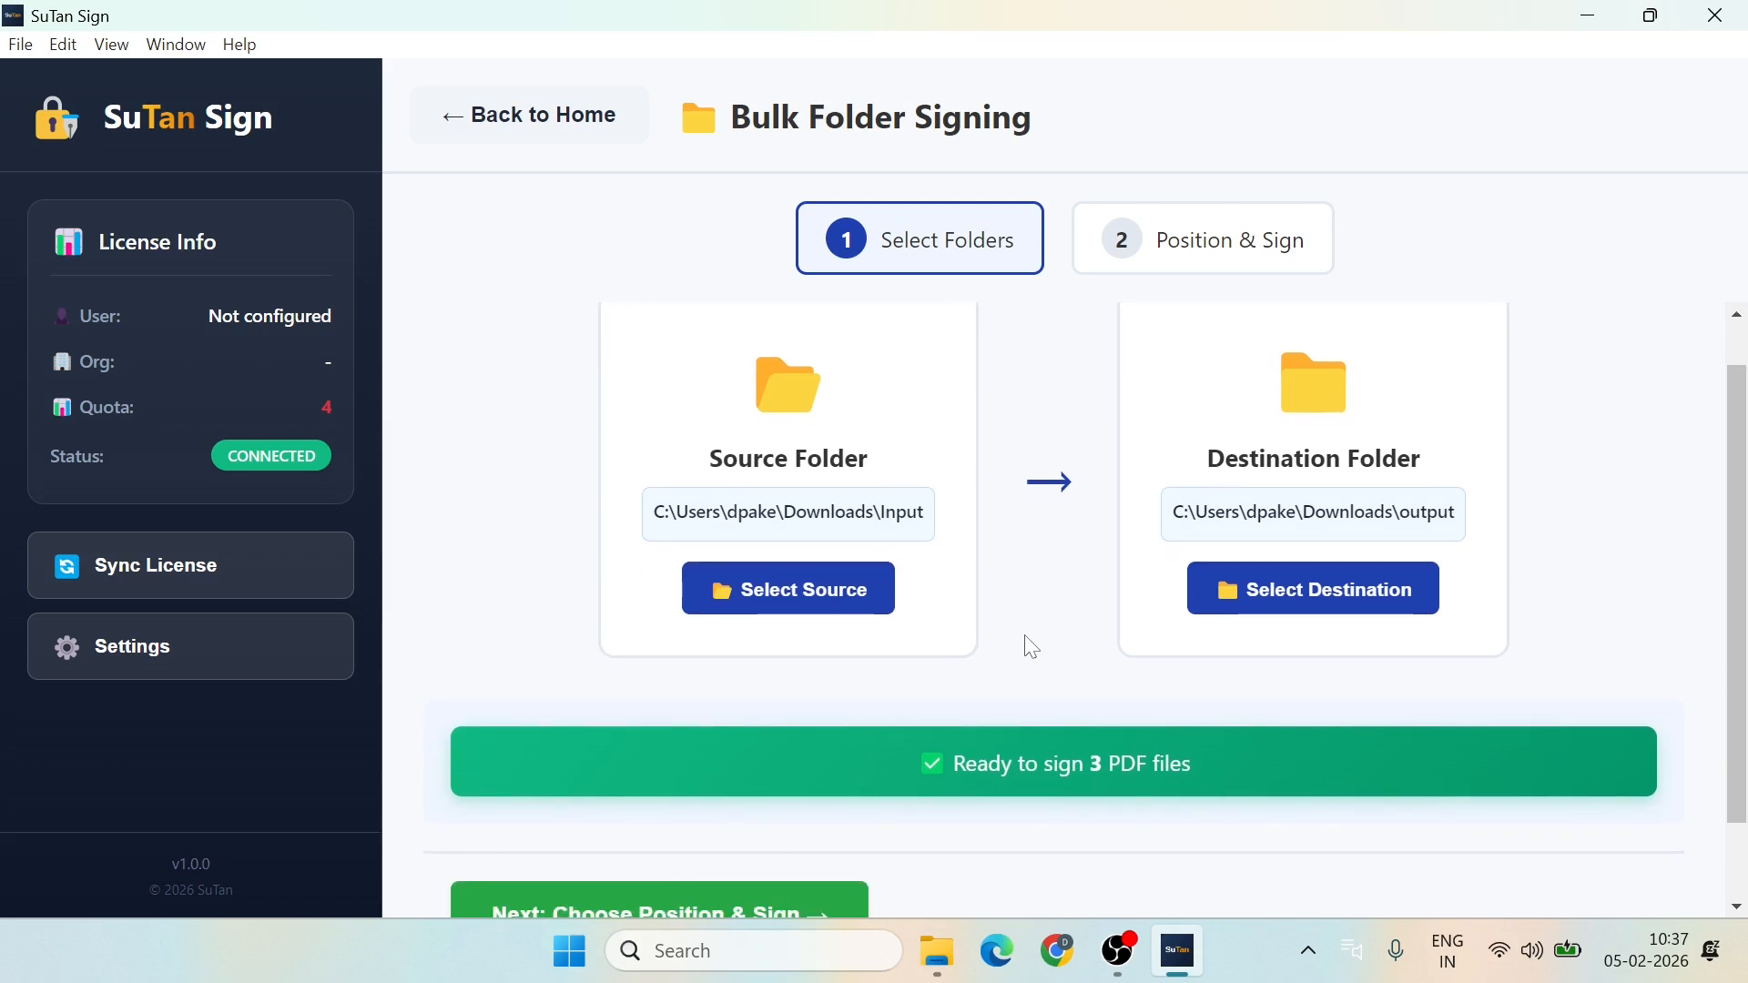
scroll(1032, 646, "down", 2)
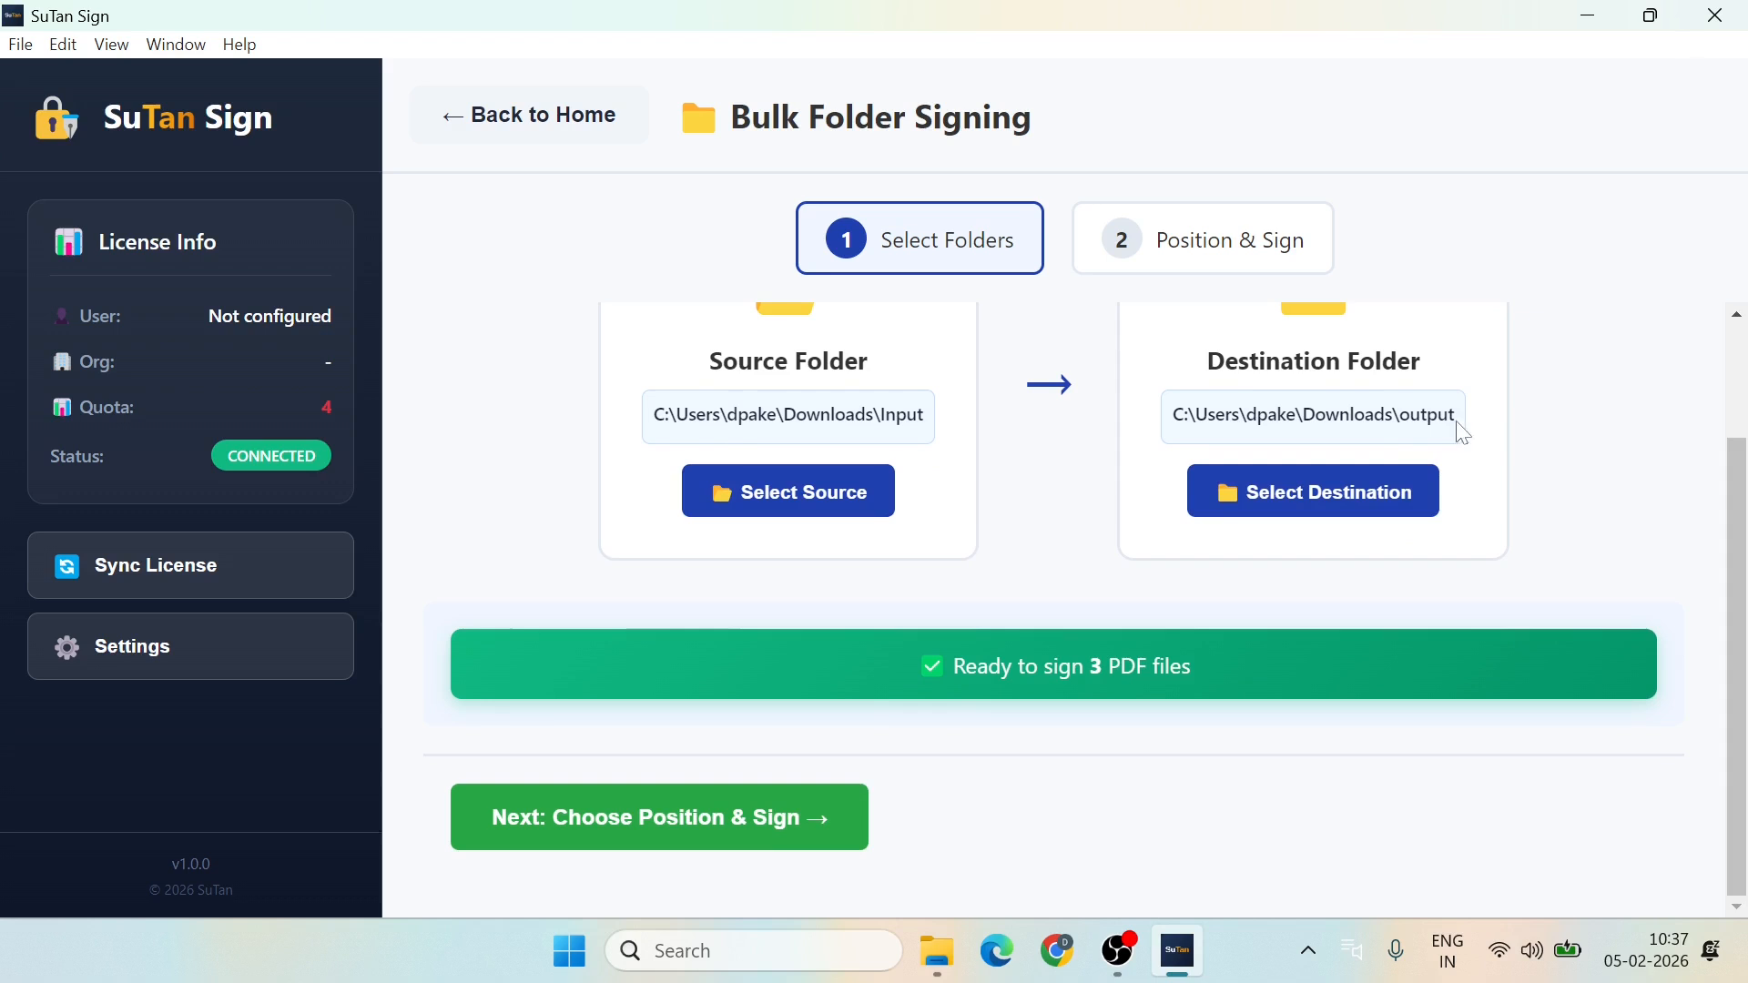
Step: Apply the Digital Signing Certificate template as the signature position
left_click(626, 834)
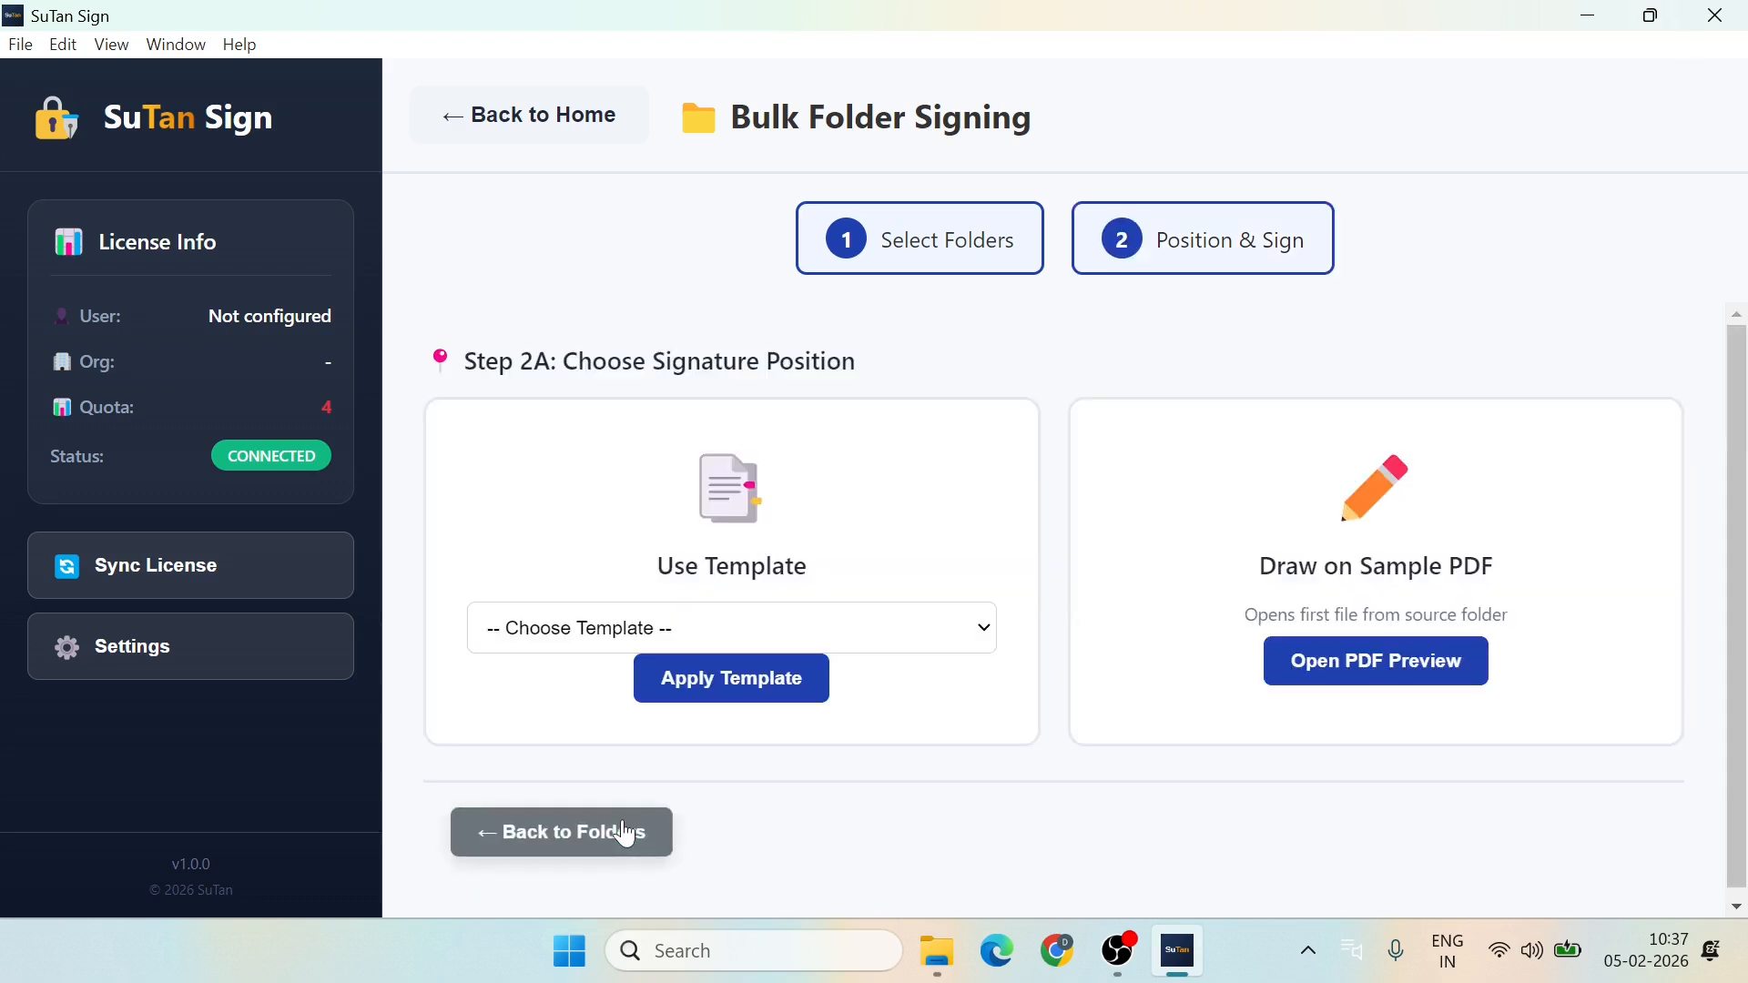
left_click(962, 632)
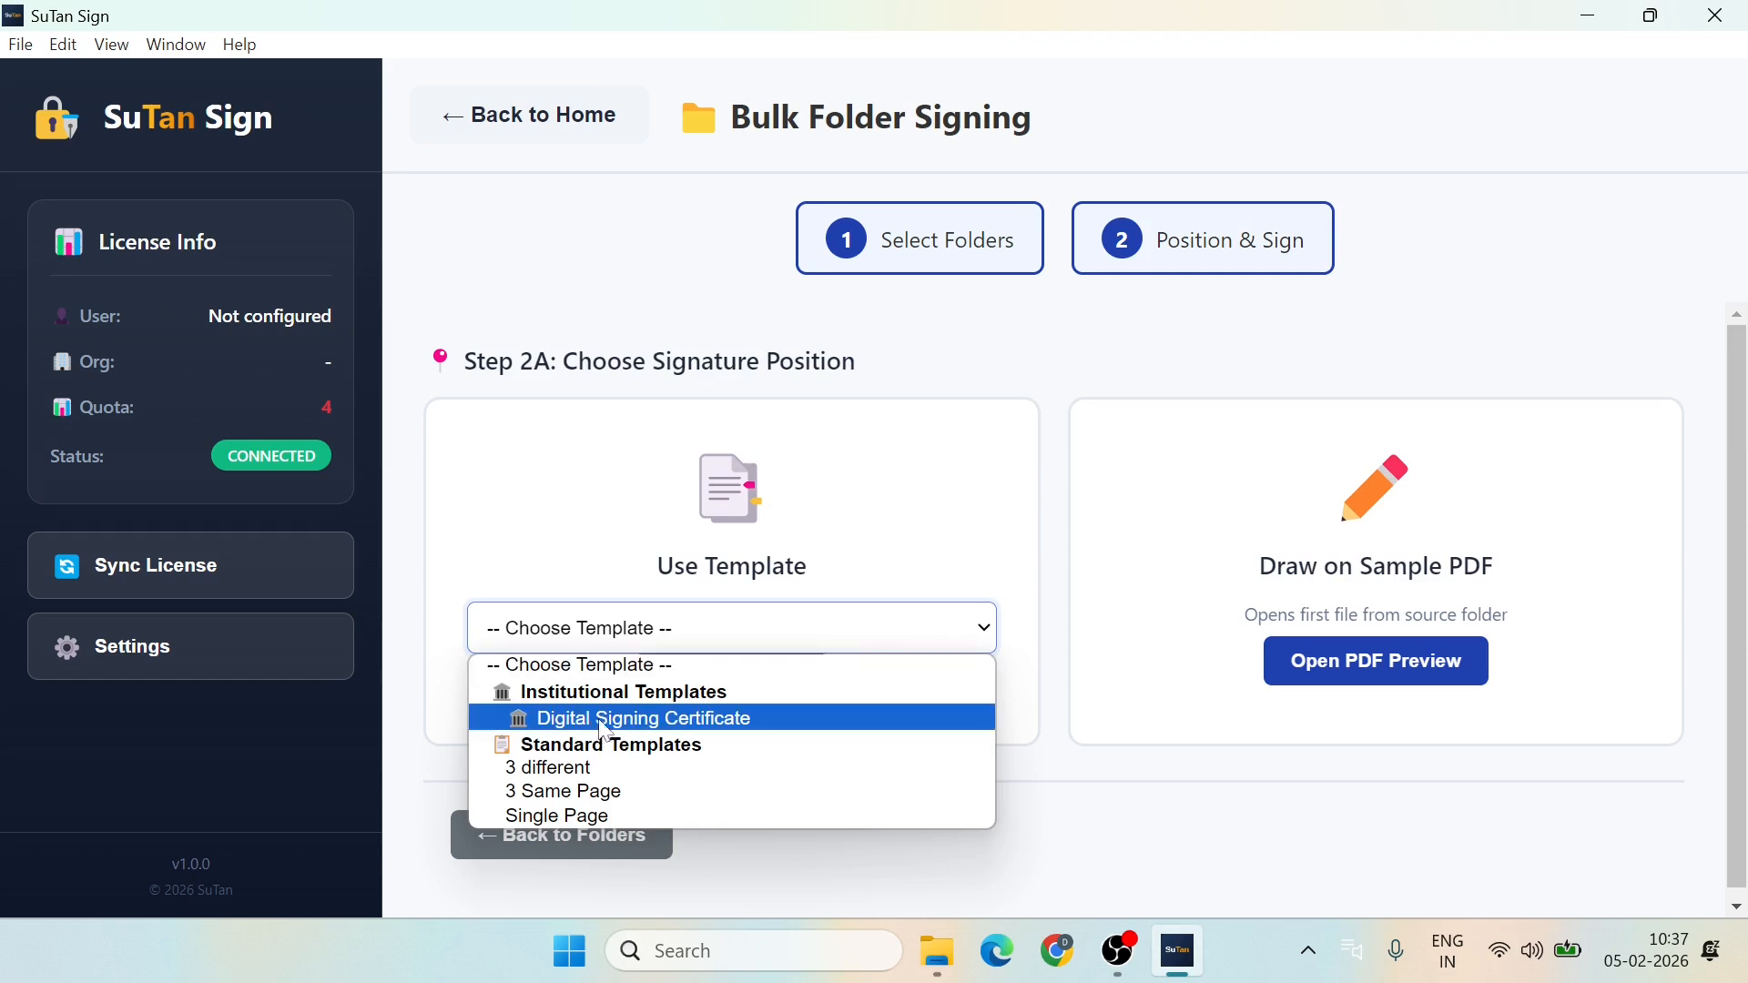
left_click(692, 727)
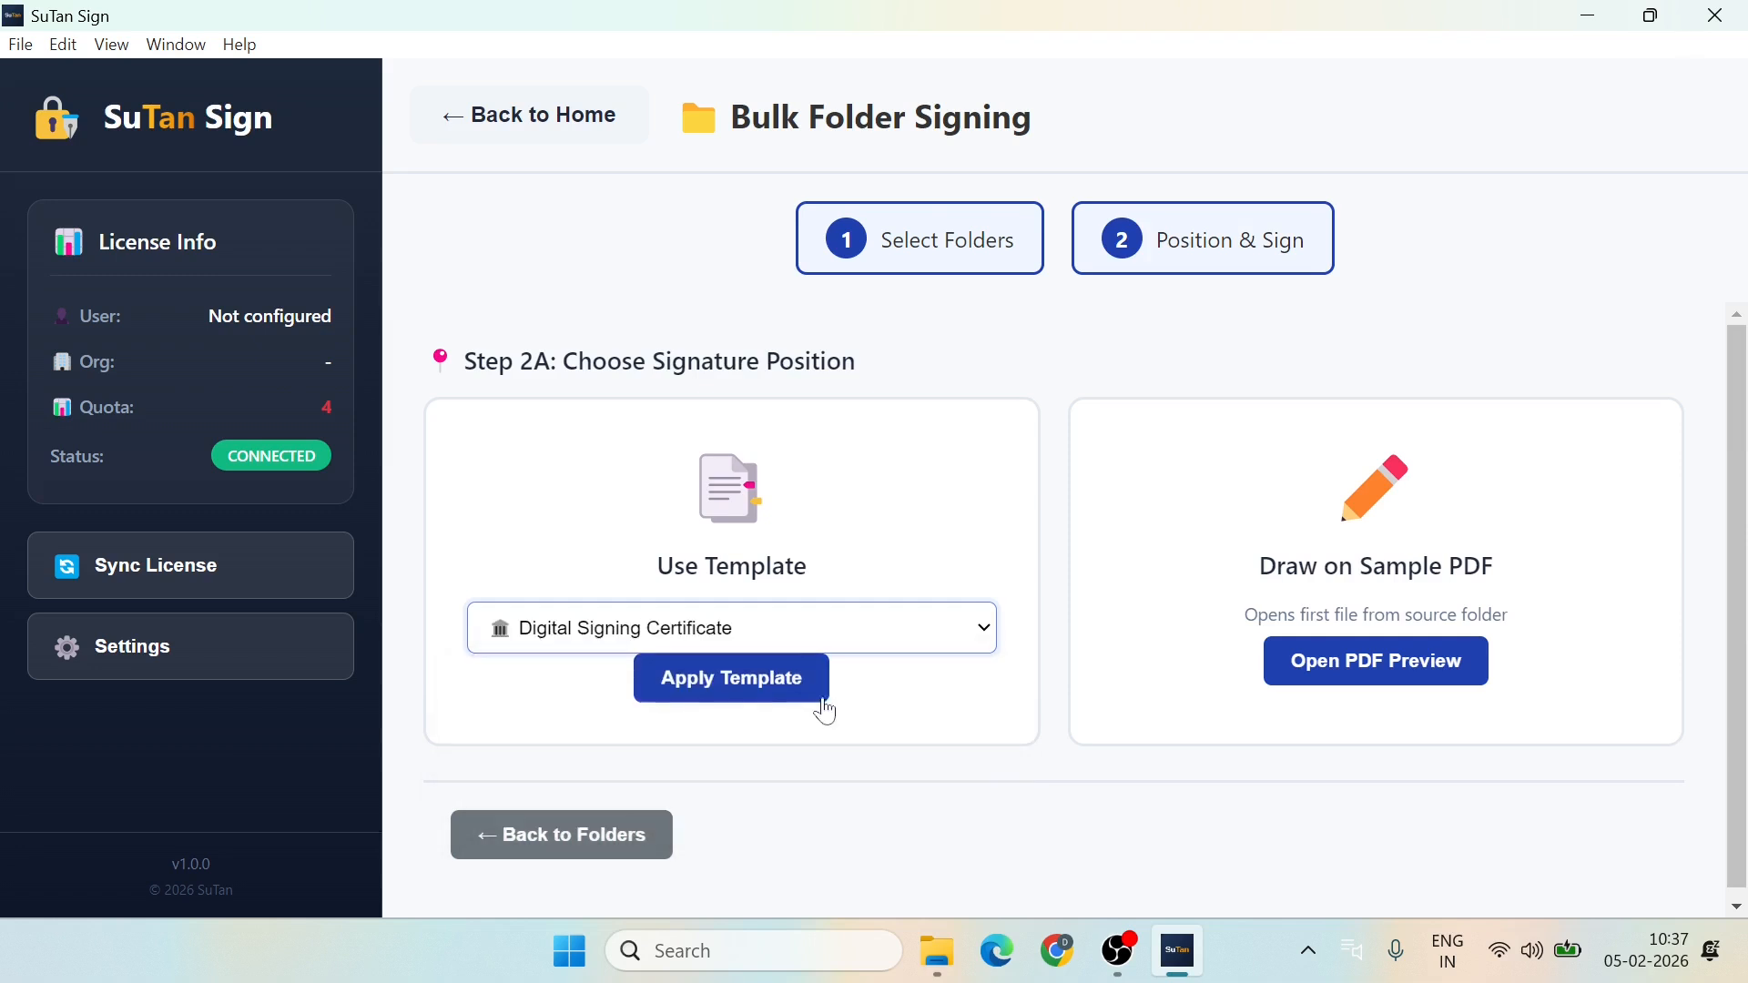
left_click(735, 685)
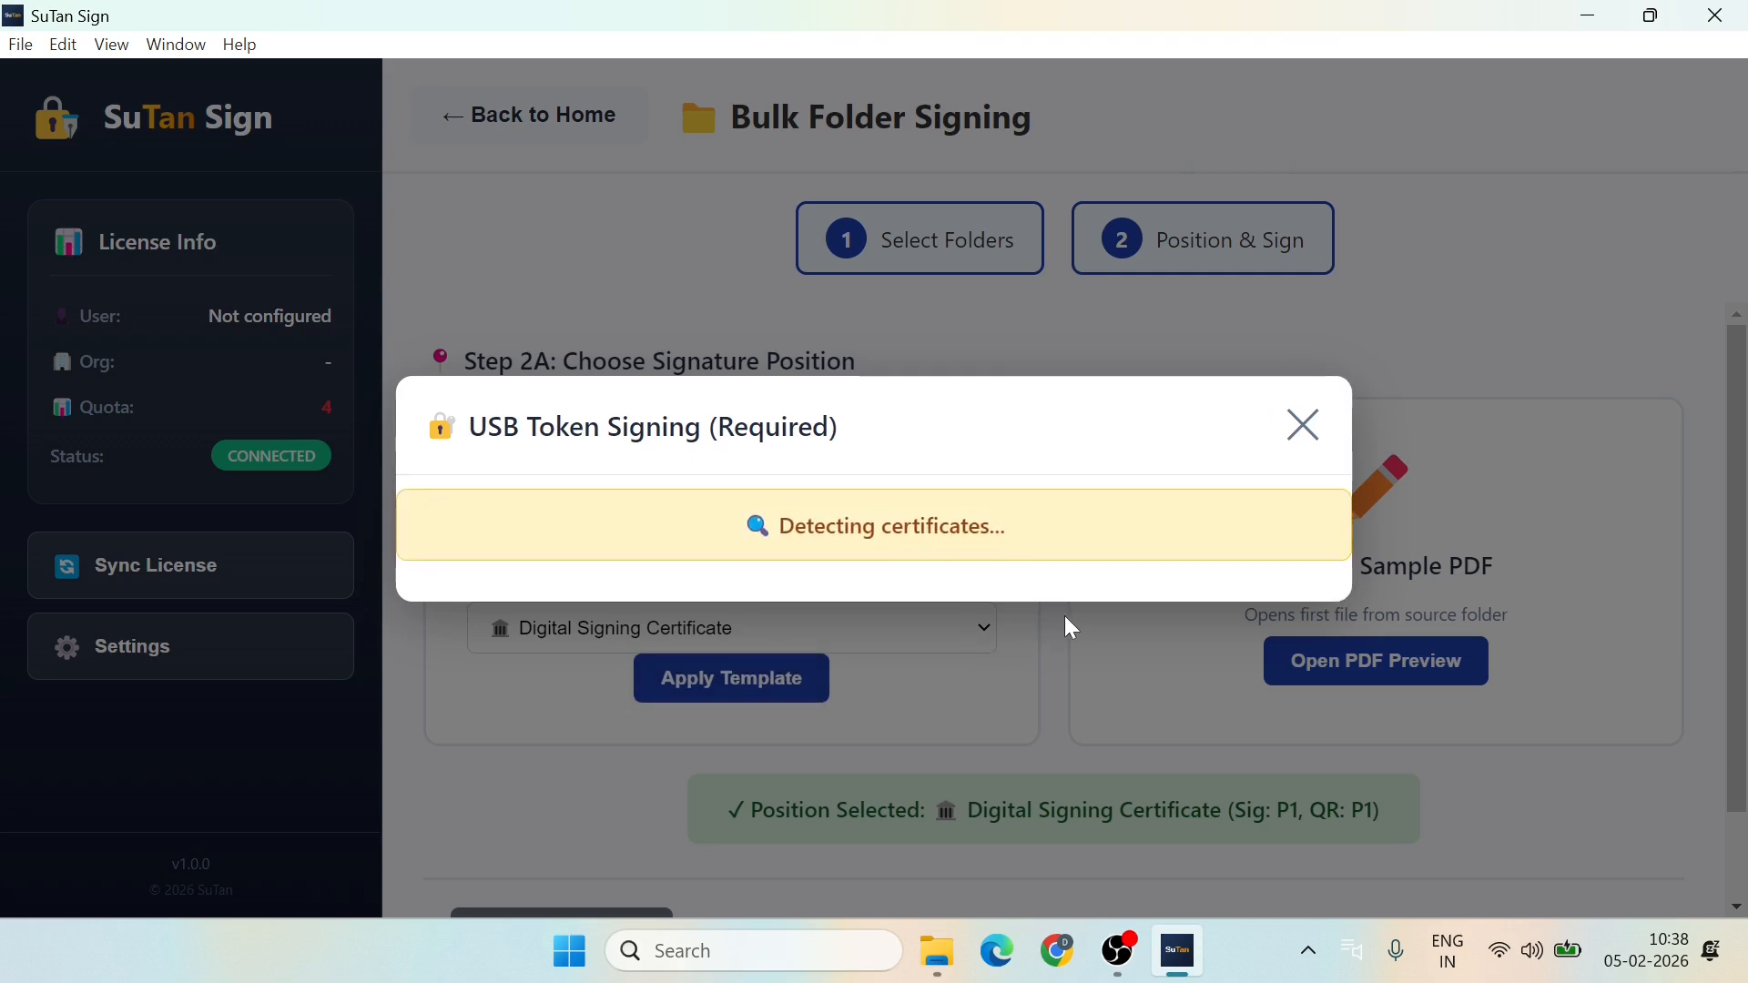
scroll(1011, 637, "down", 8)
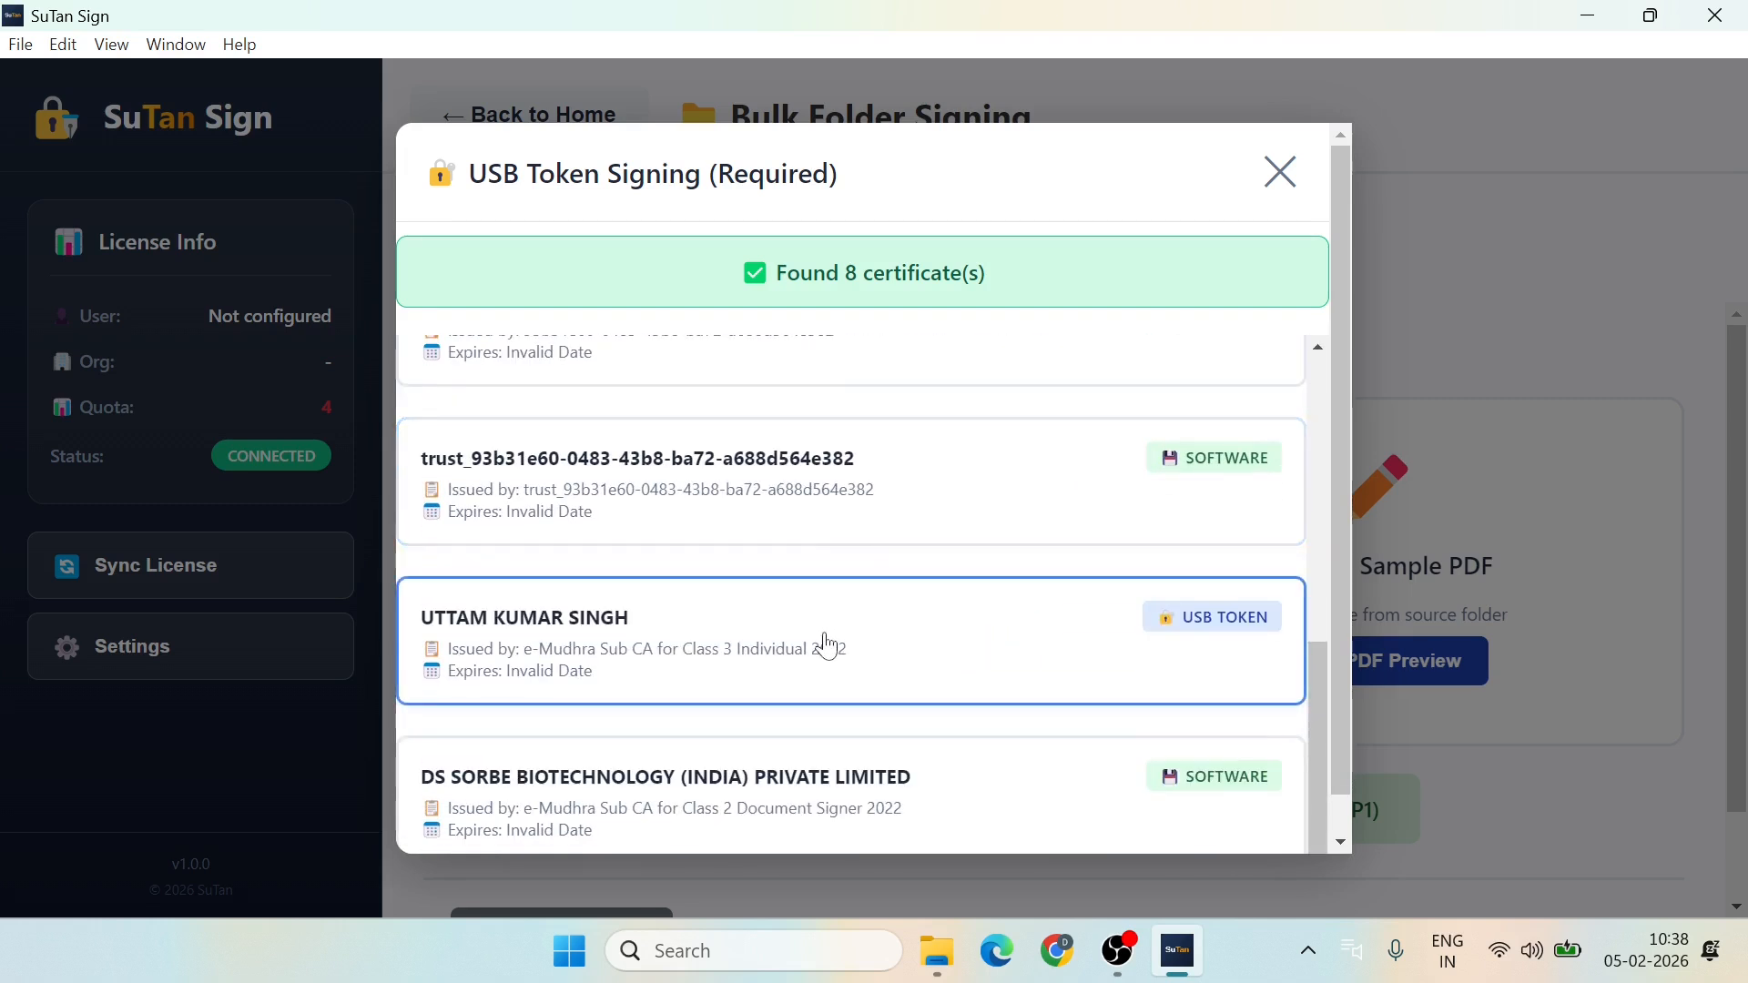
Step: Sign all 3 certificates with the USB token certificate, entering the token PIN
left_click(828, 645)
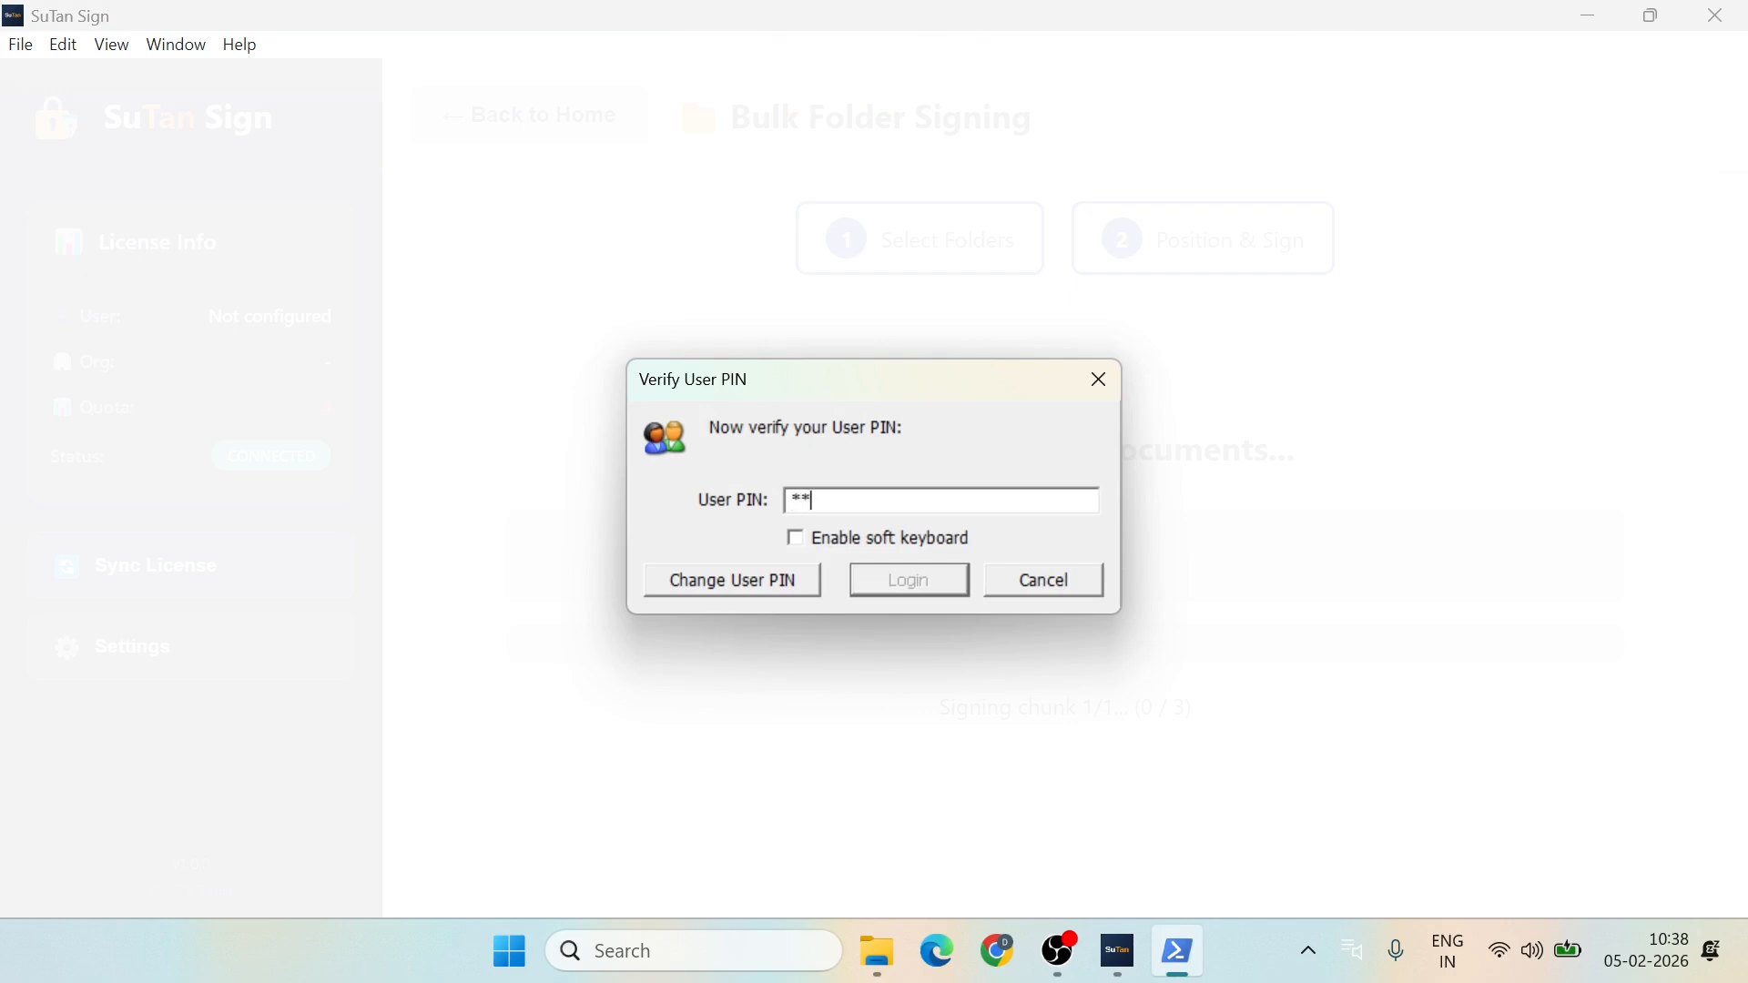
type("**")
key("Return")
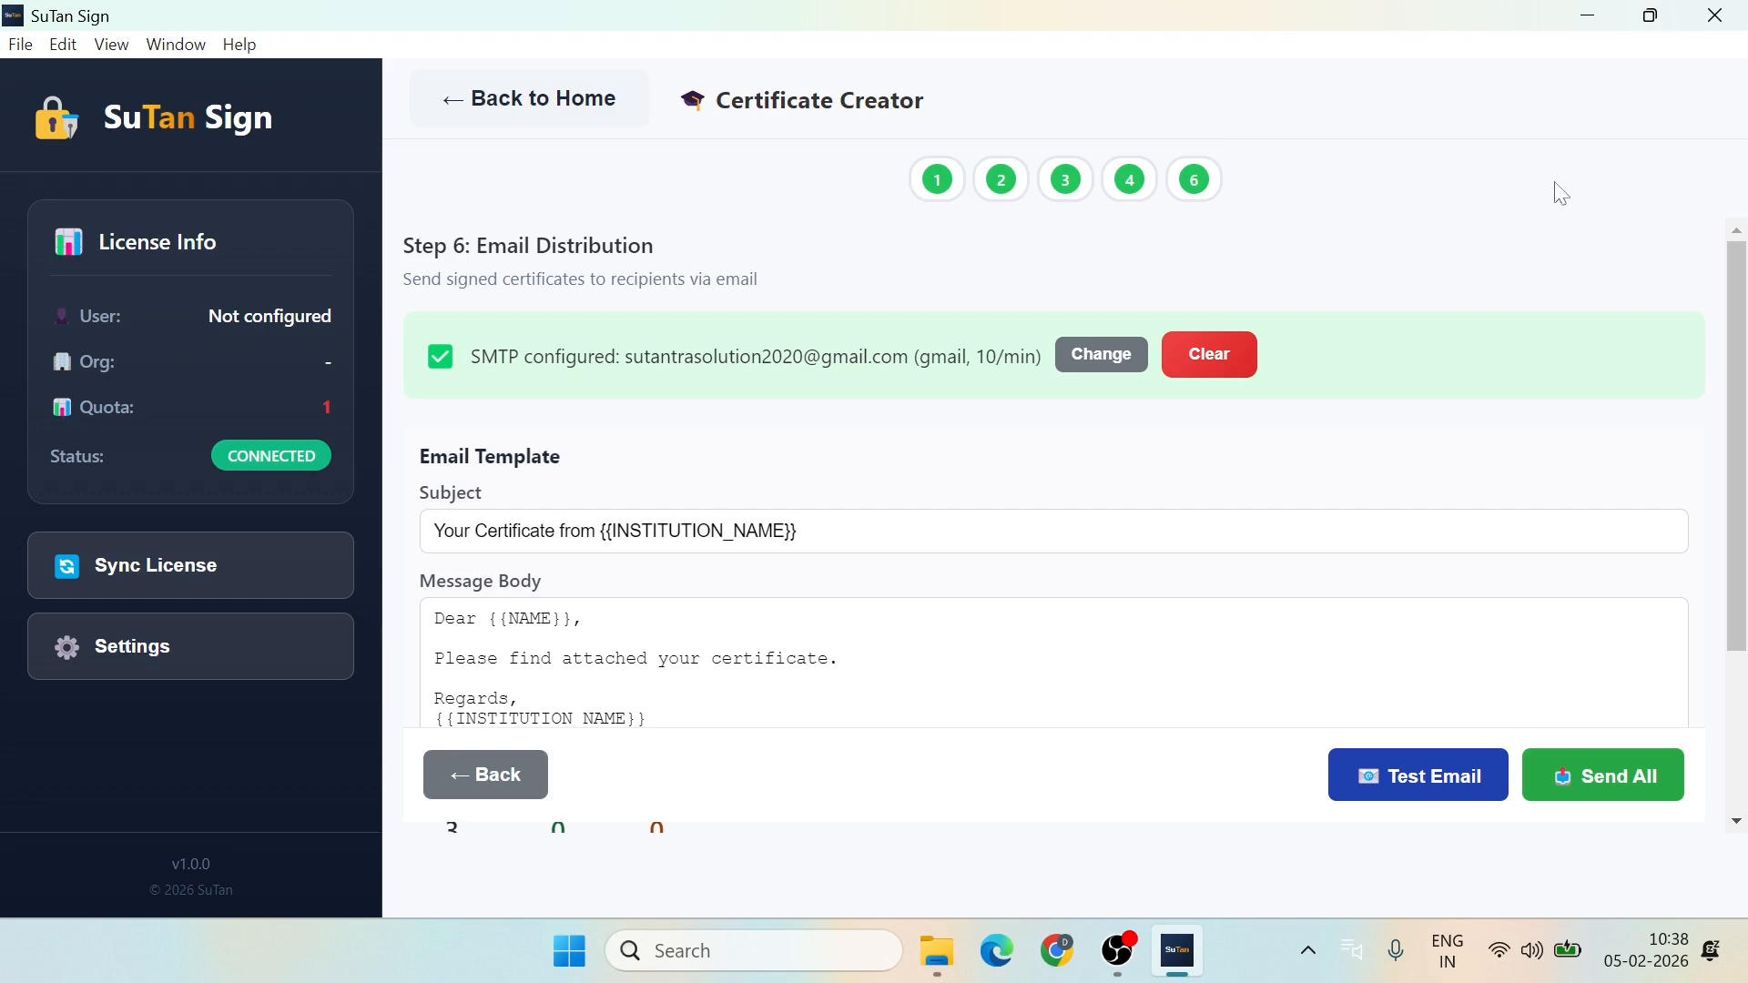
Step: Replace {{INSTITUTION_NAME}} with 'SuTan Tech' in the email subject and send all three certificates
scroll(945, 437, "down", 1)
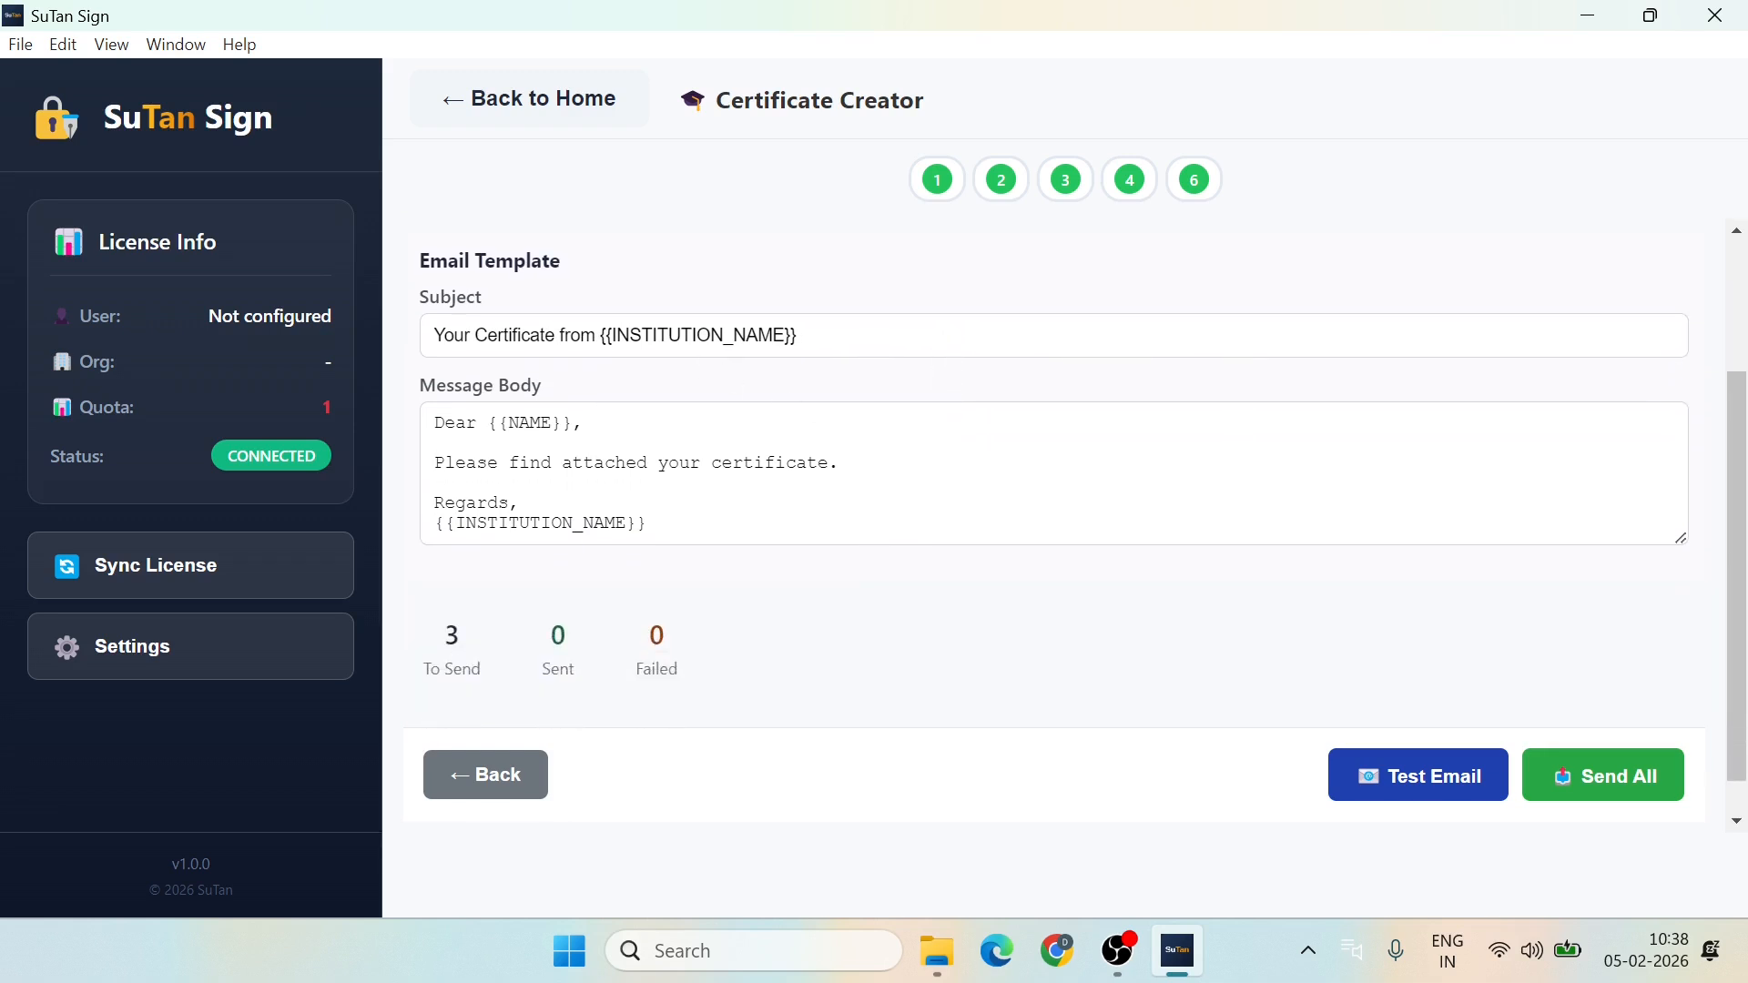
left_click(797, 335)
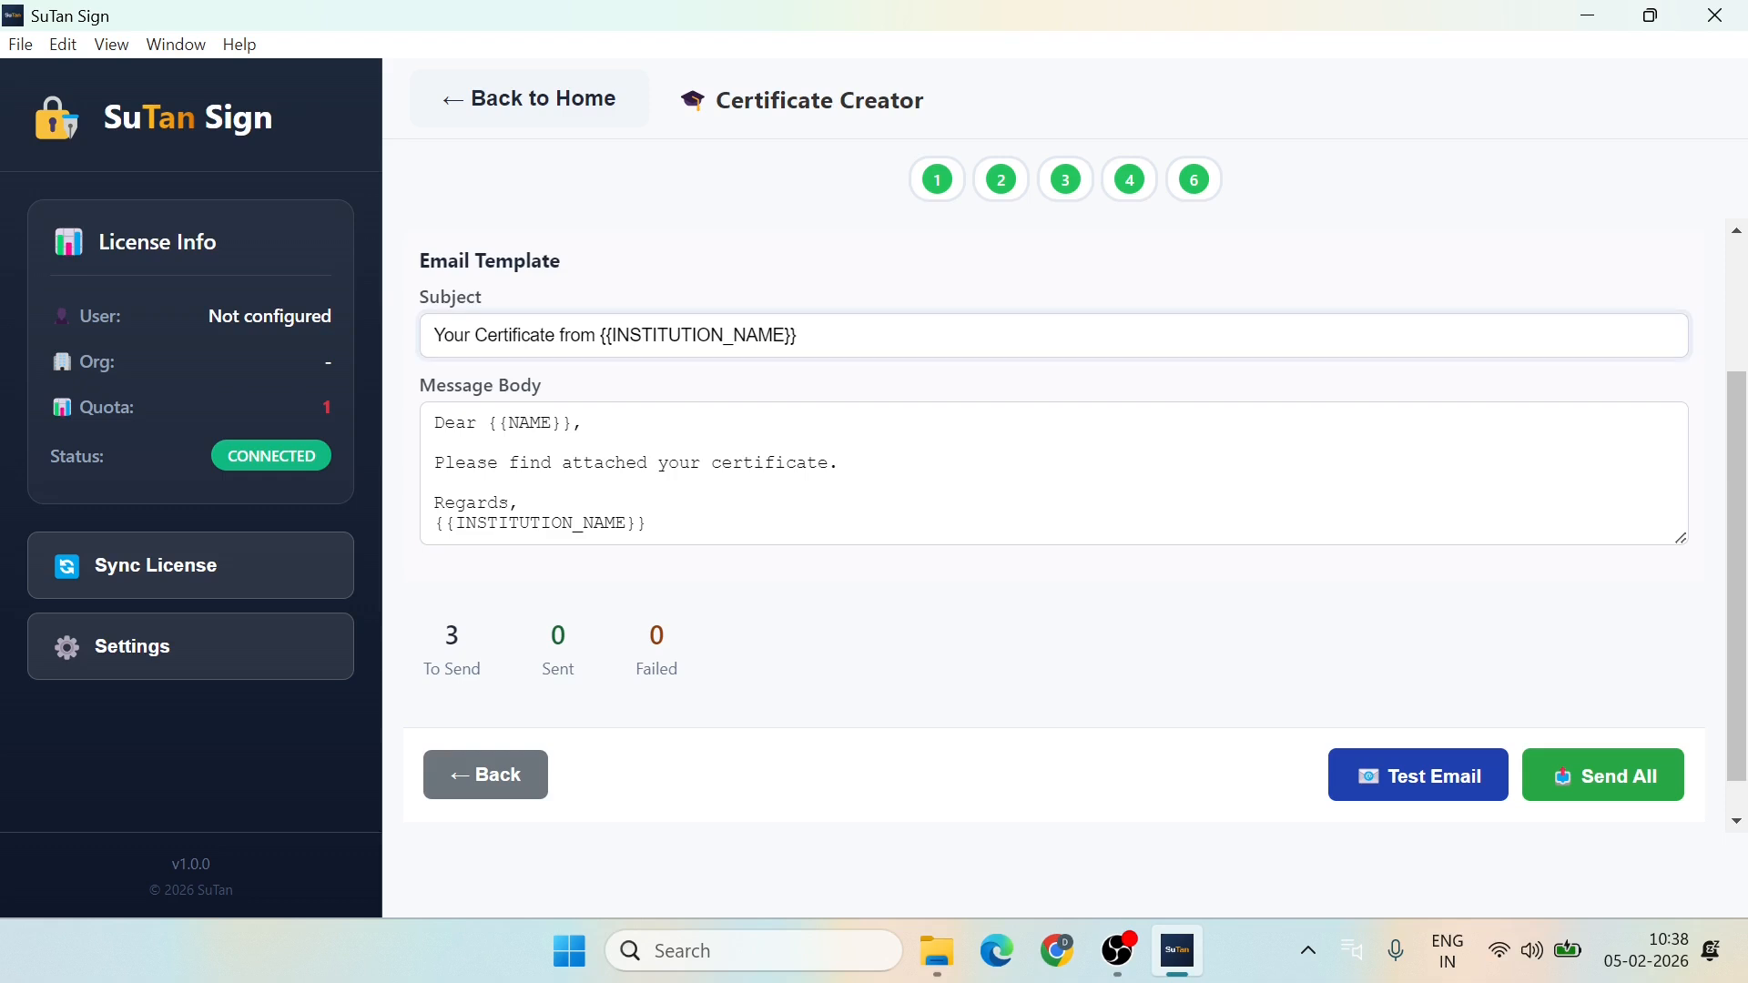
key("BackSpace")
key("shift")
key("shift")
key("shift")
key("shift")
key("shift")
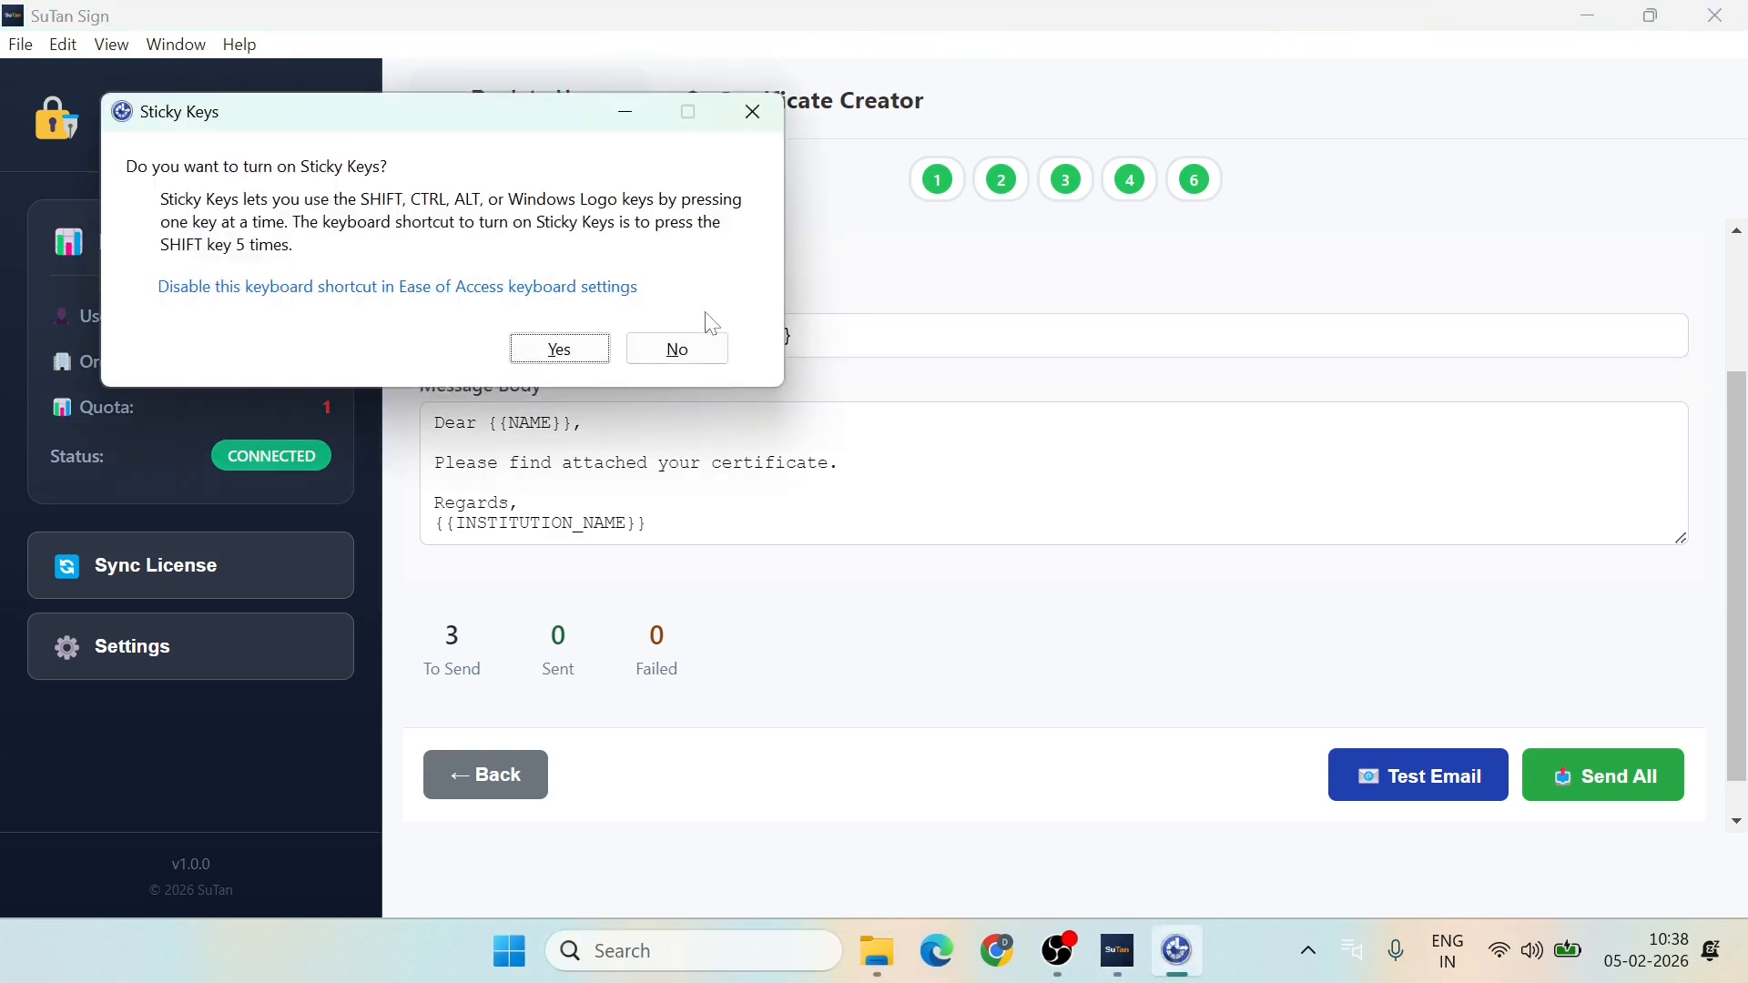
left_click(674, 348)
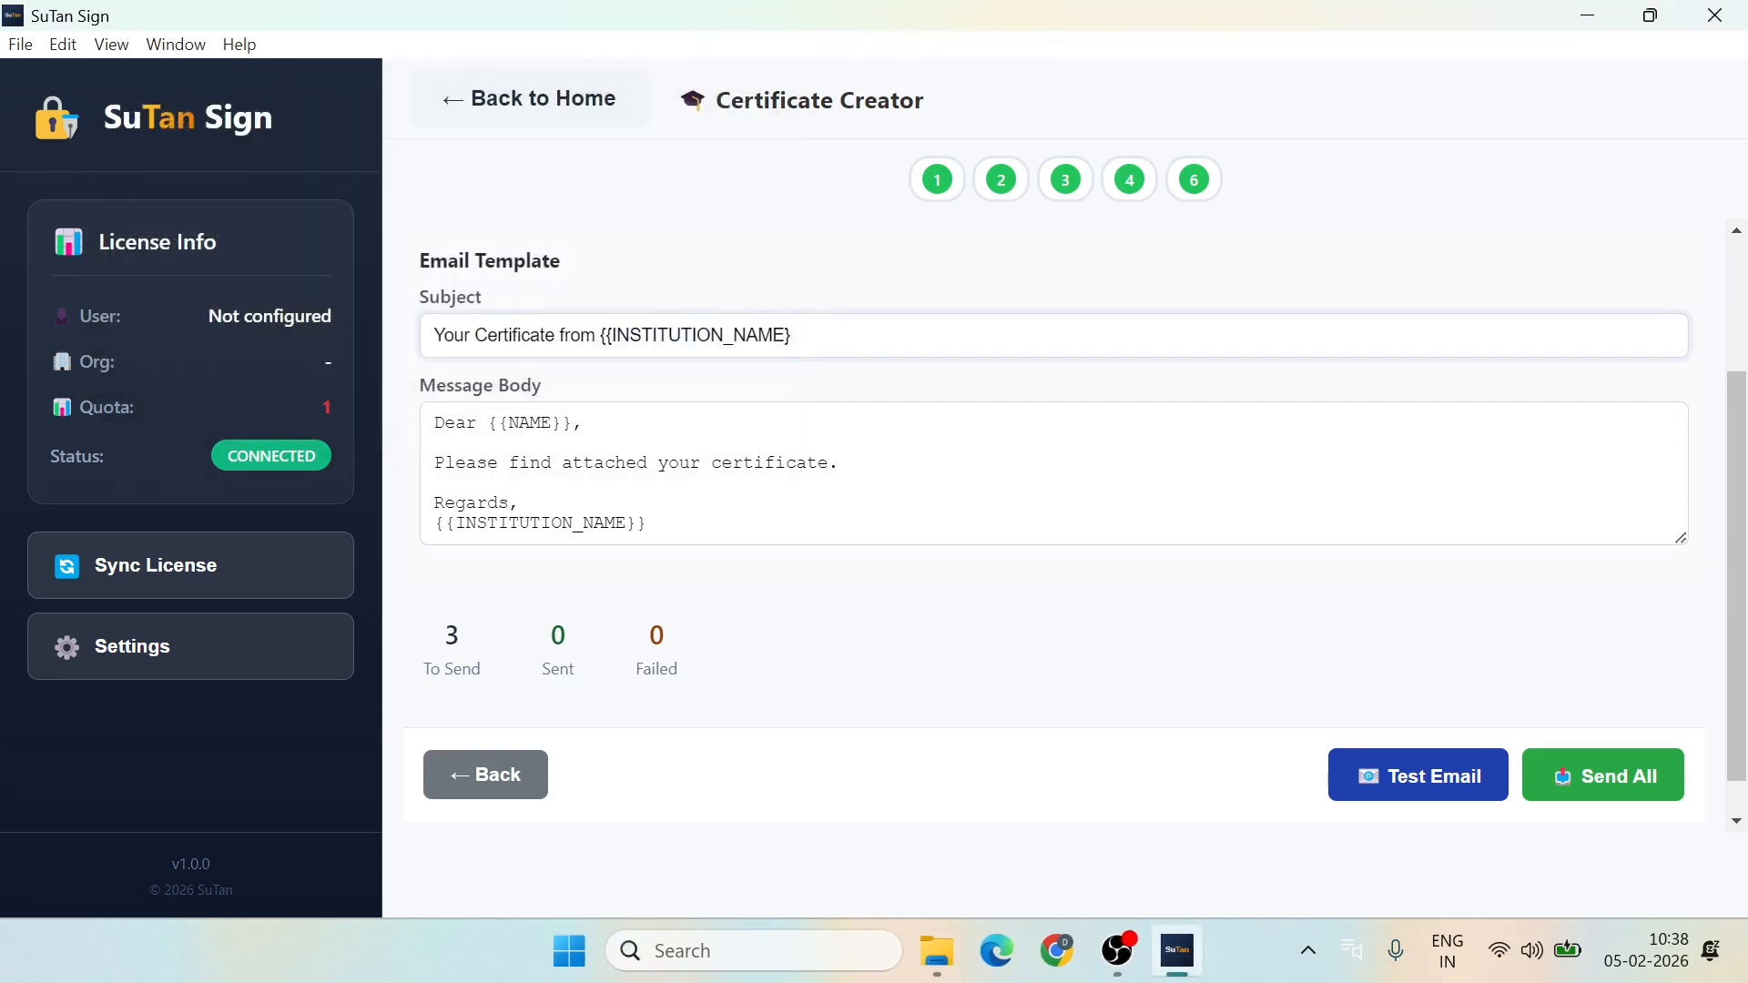
key("shift+Left")
key("shift+Left")
key("shift+Left")
key("shift+Left")
key("shift+Left")
key("shift+Left")
key("shift+Left")
key("shift+Left")
key("shift+Left")
key("shift+Left")
key("shift+Left")
key("shift+Left")
key("shift+Left")
key("shift+Left")
key("shift+Left")
key("shift+Left")
key("shift+Left")
key("shift+Left")
key("shift+Left")
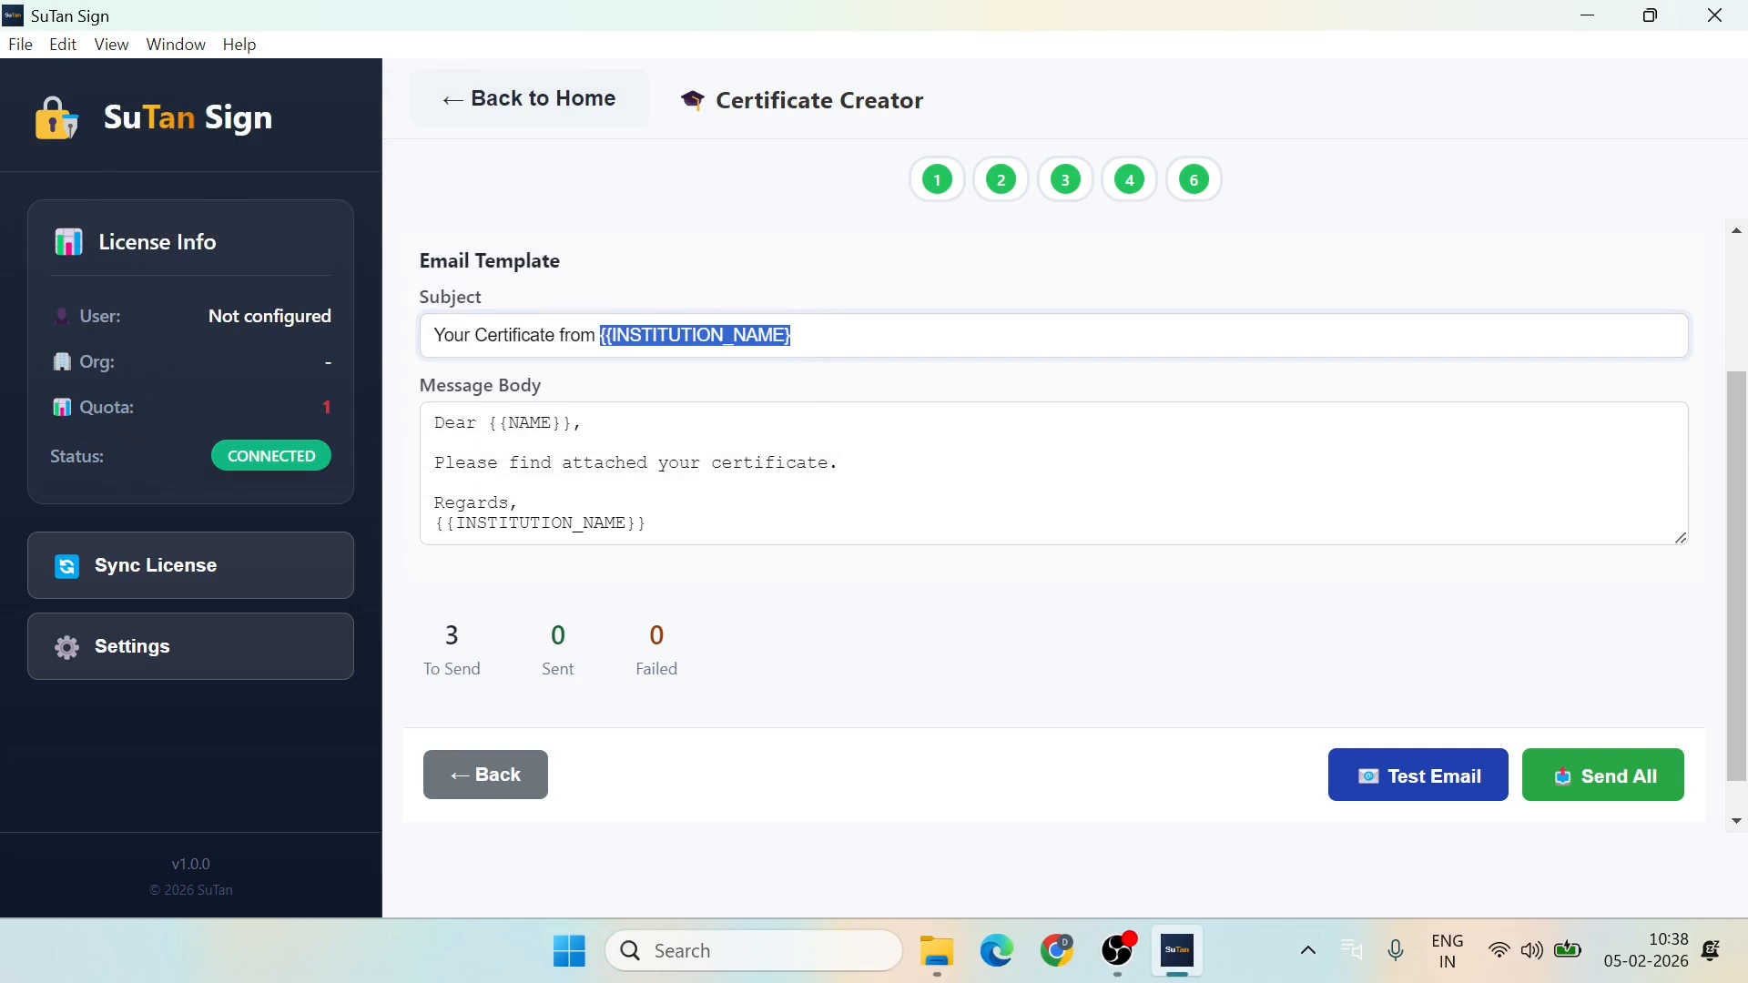
key("BackSpace")
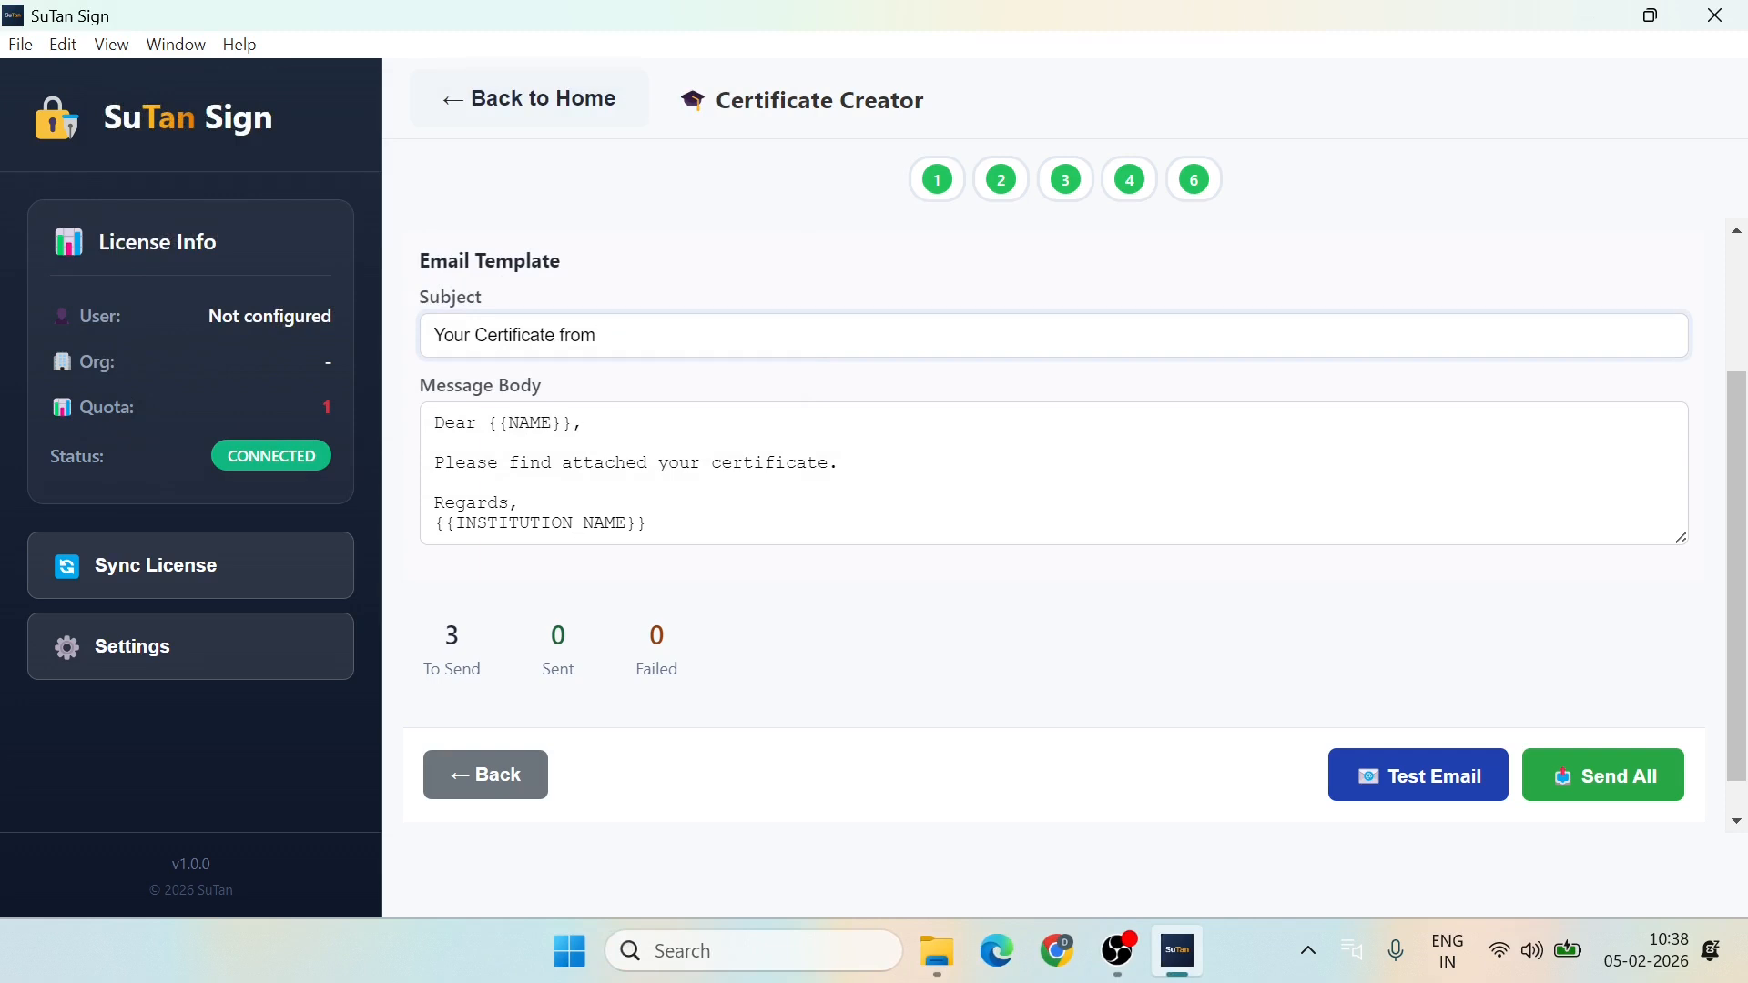
type("Su")
type("Tan So")
type("lution")
key("BackSpace")
key("BackSpace")
key("BackSpace")
key("BackSpace")
key("BackSpace")
type("Tech")
scroll(943, 647, "down", 1)
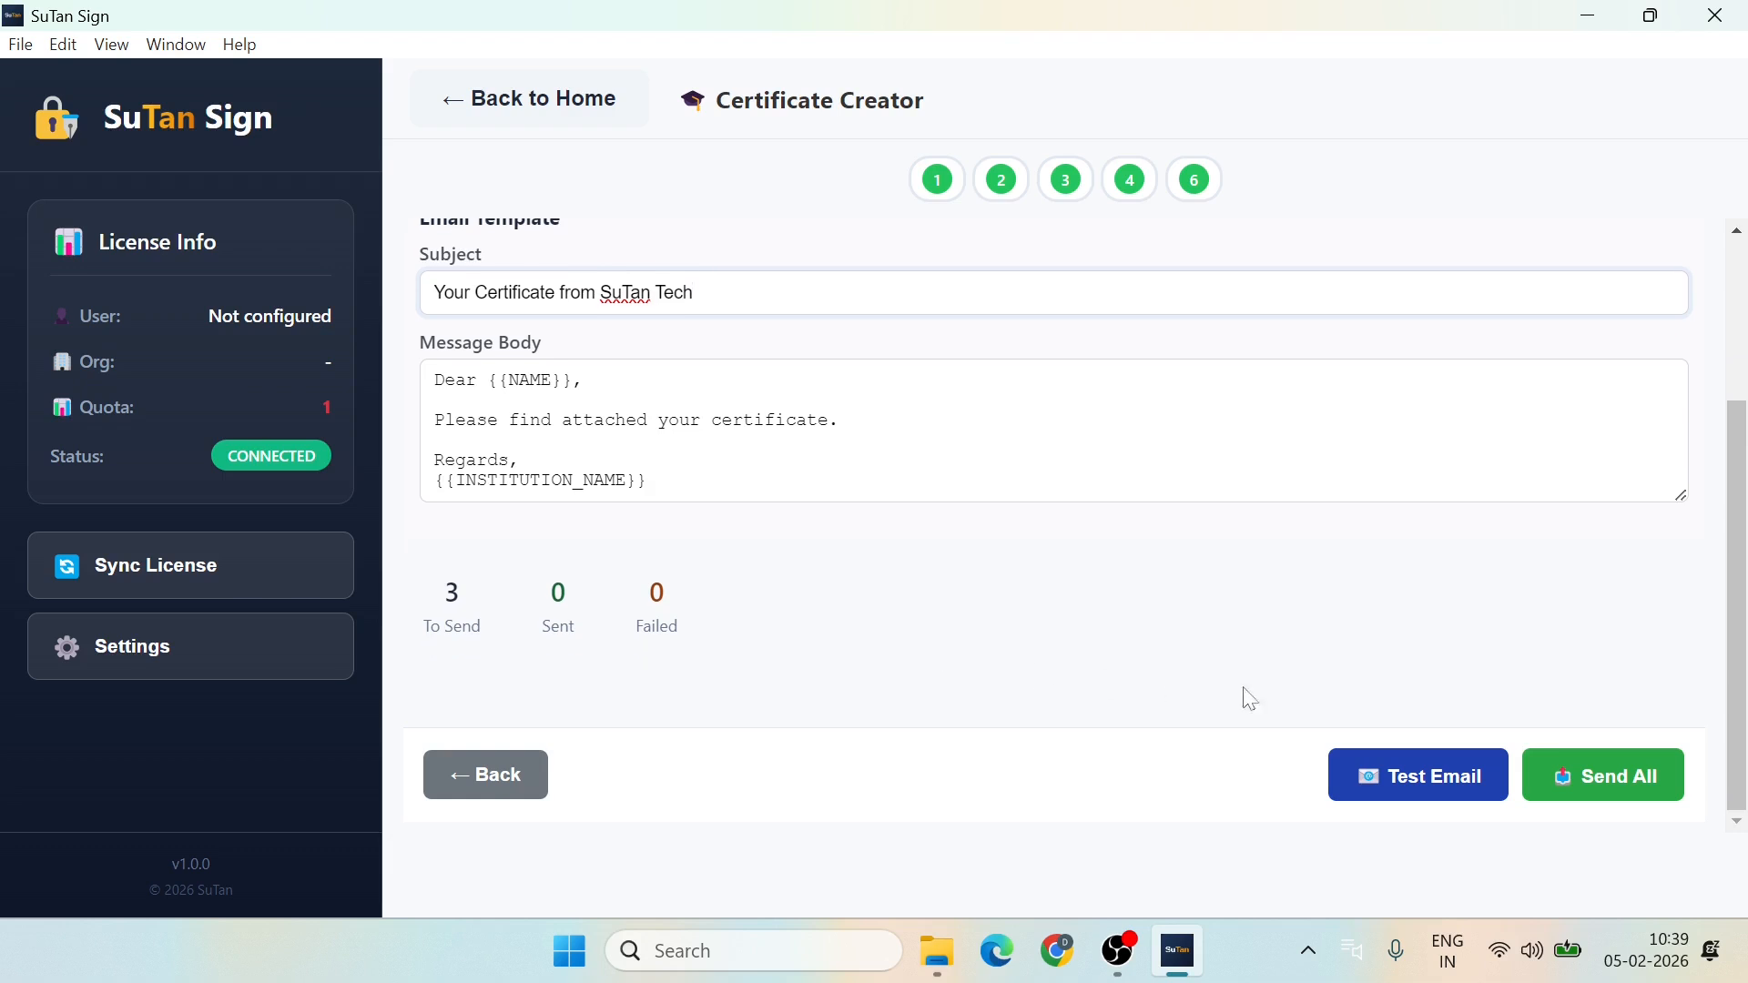
left_click(1592, 777)
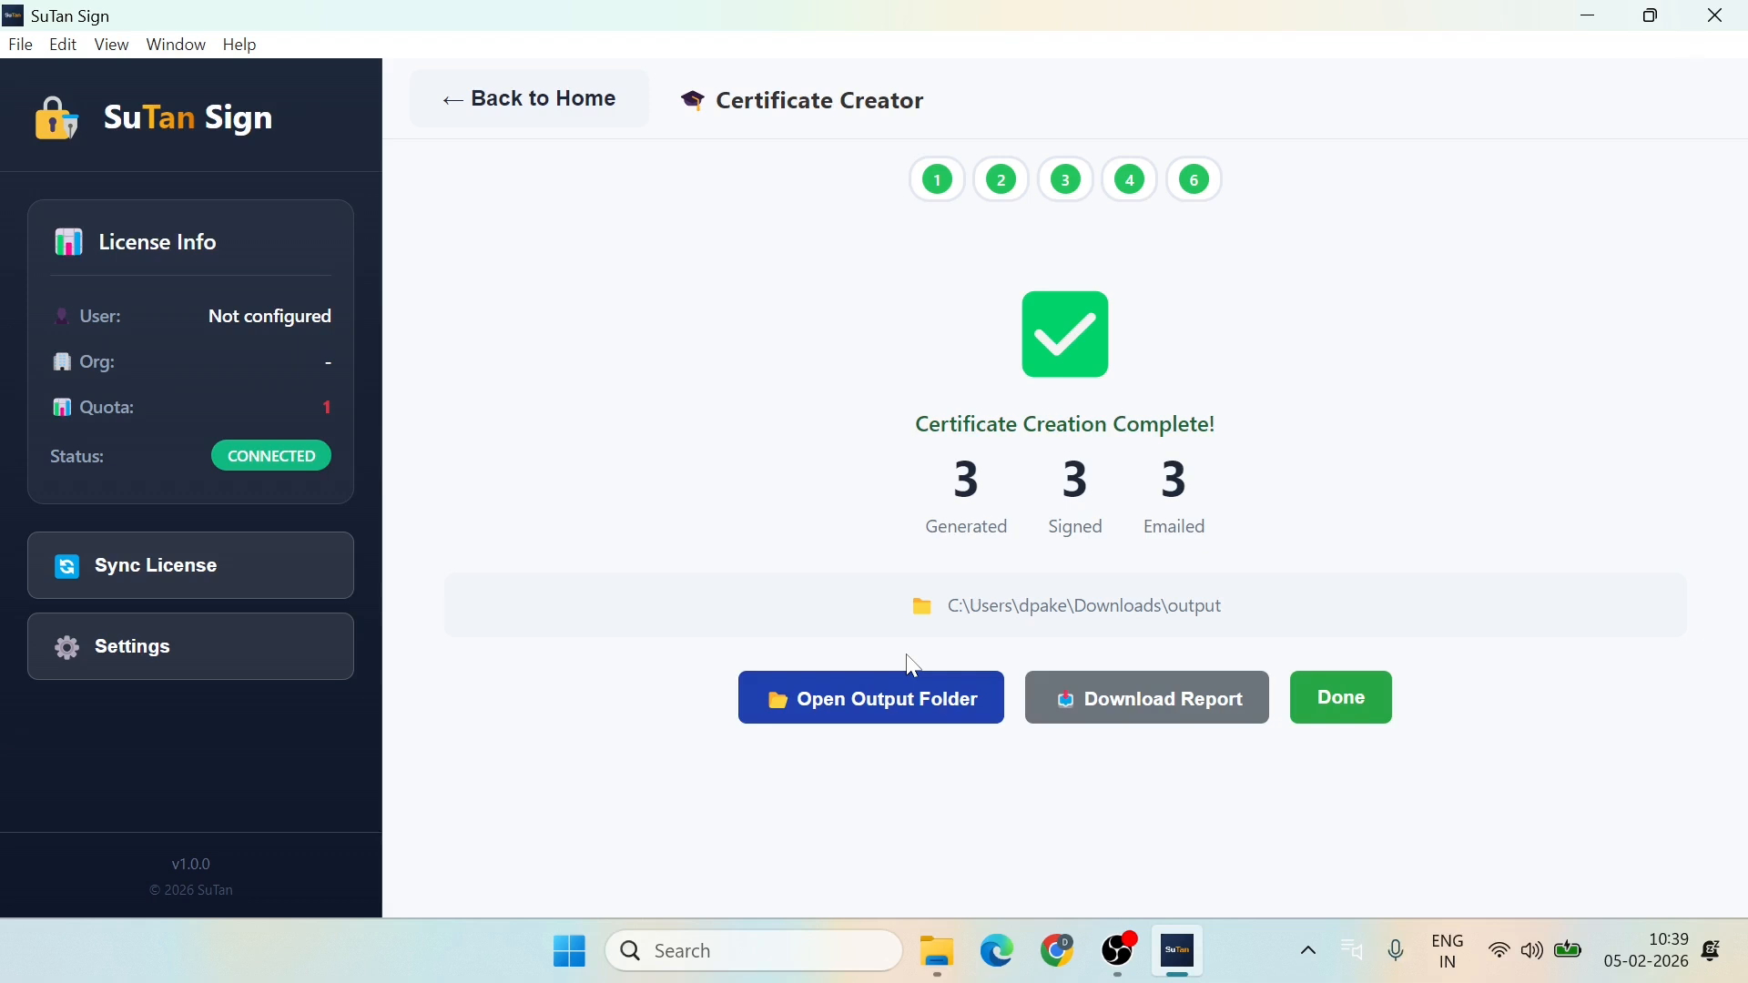
Step: Save certificate_report_2026-02-05.csv to Downloads and open the output folder
left_click(1167, 708)
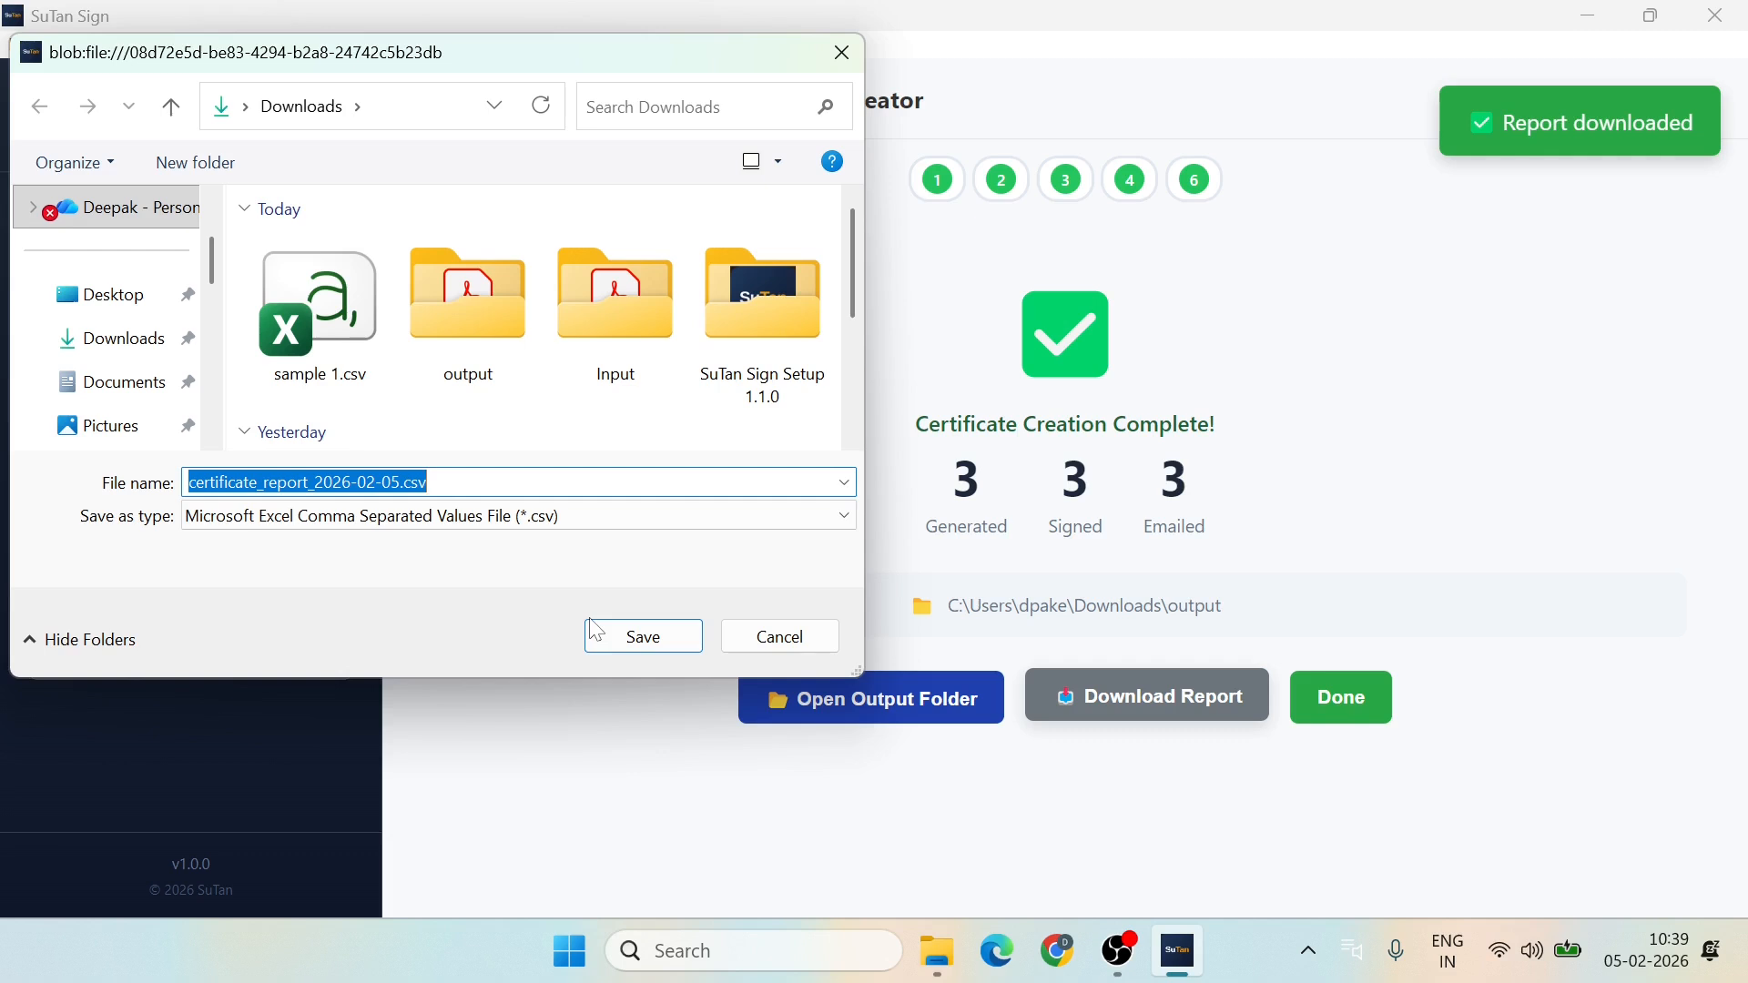
left_click(640, 637)
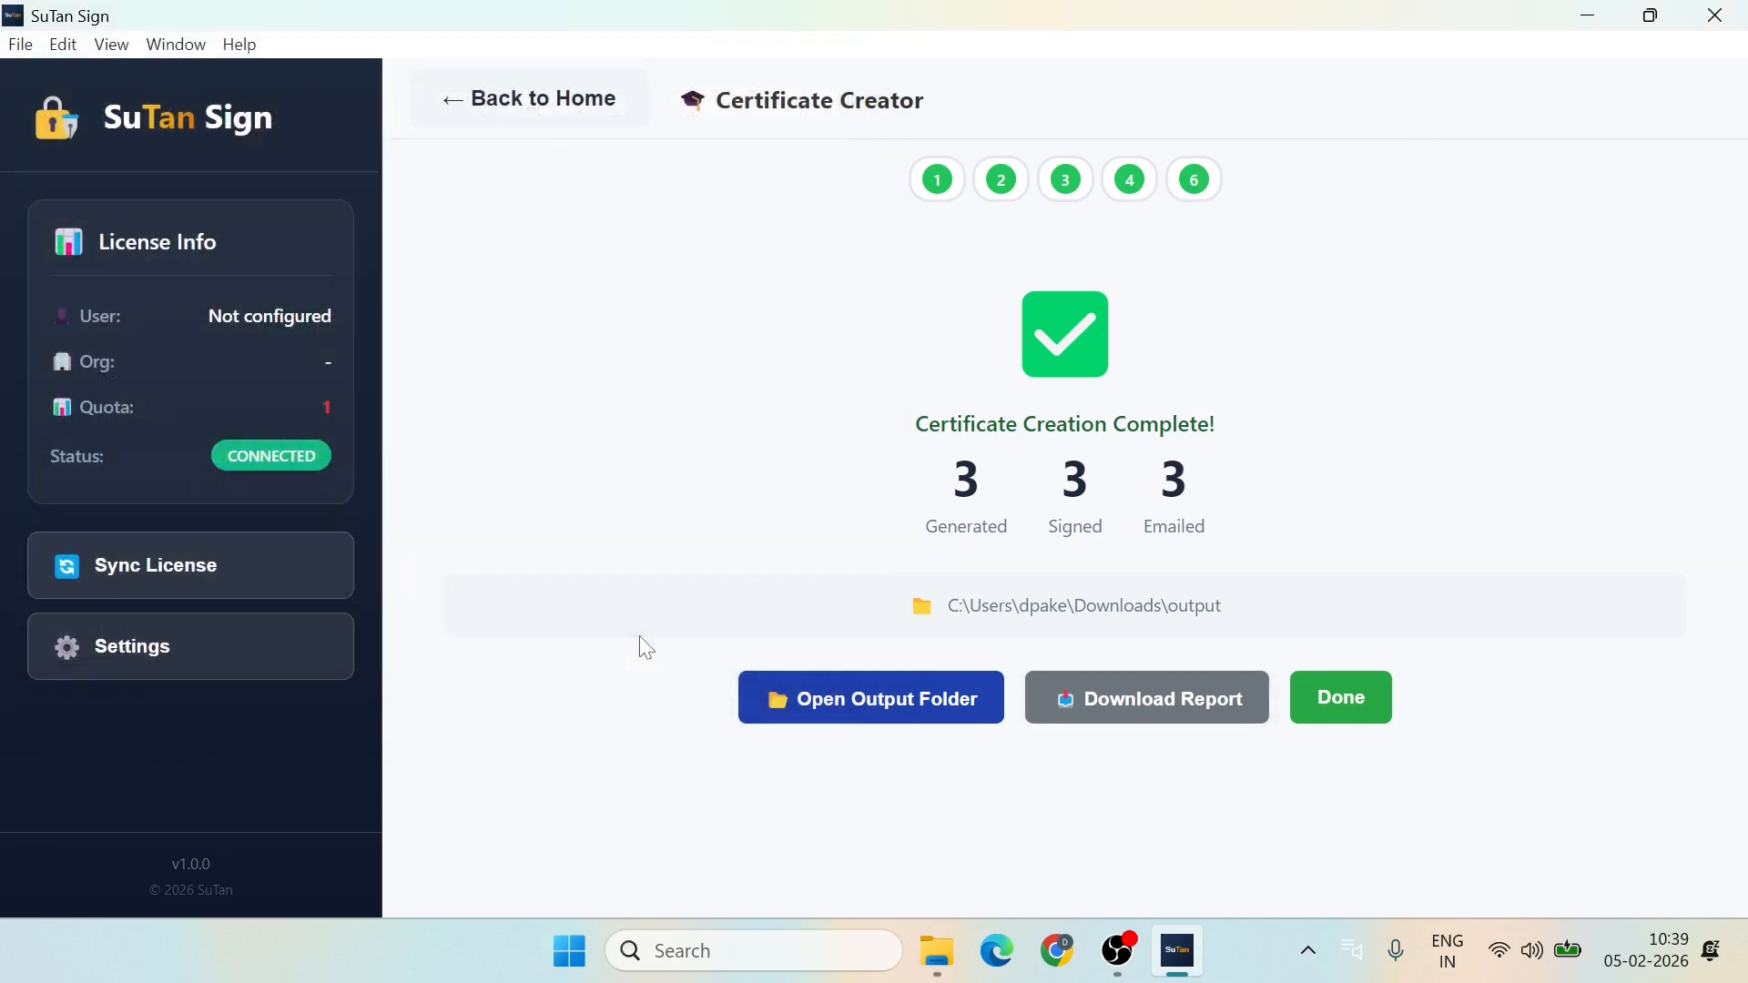
left_click(904, 704)
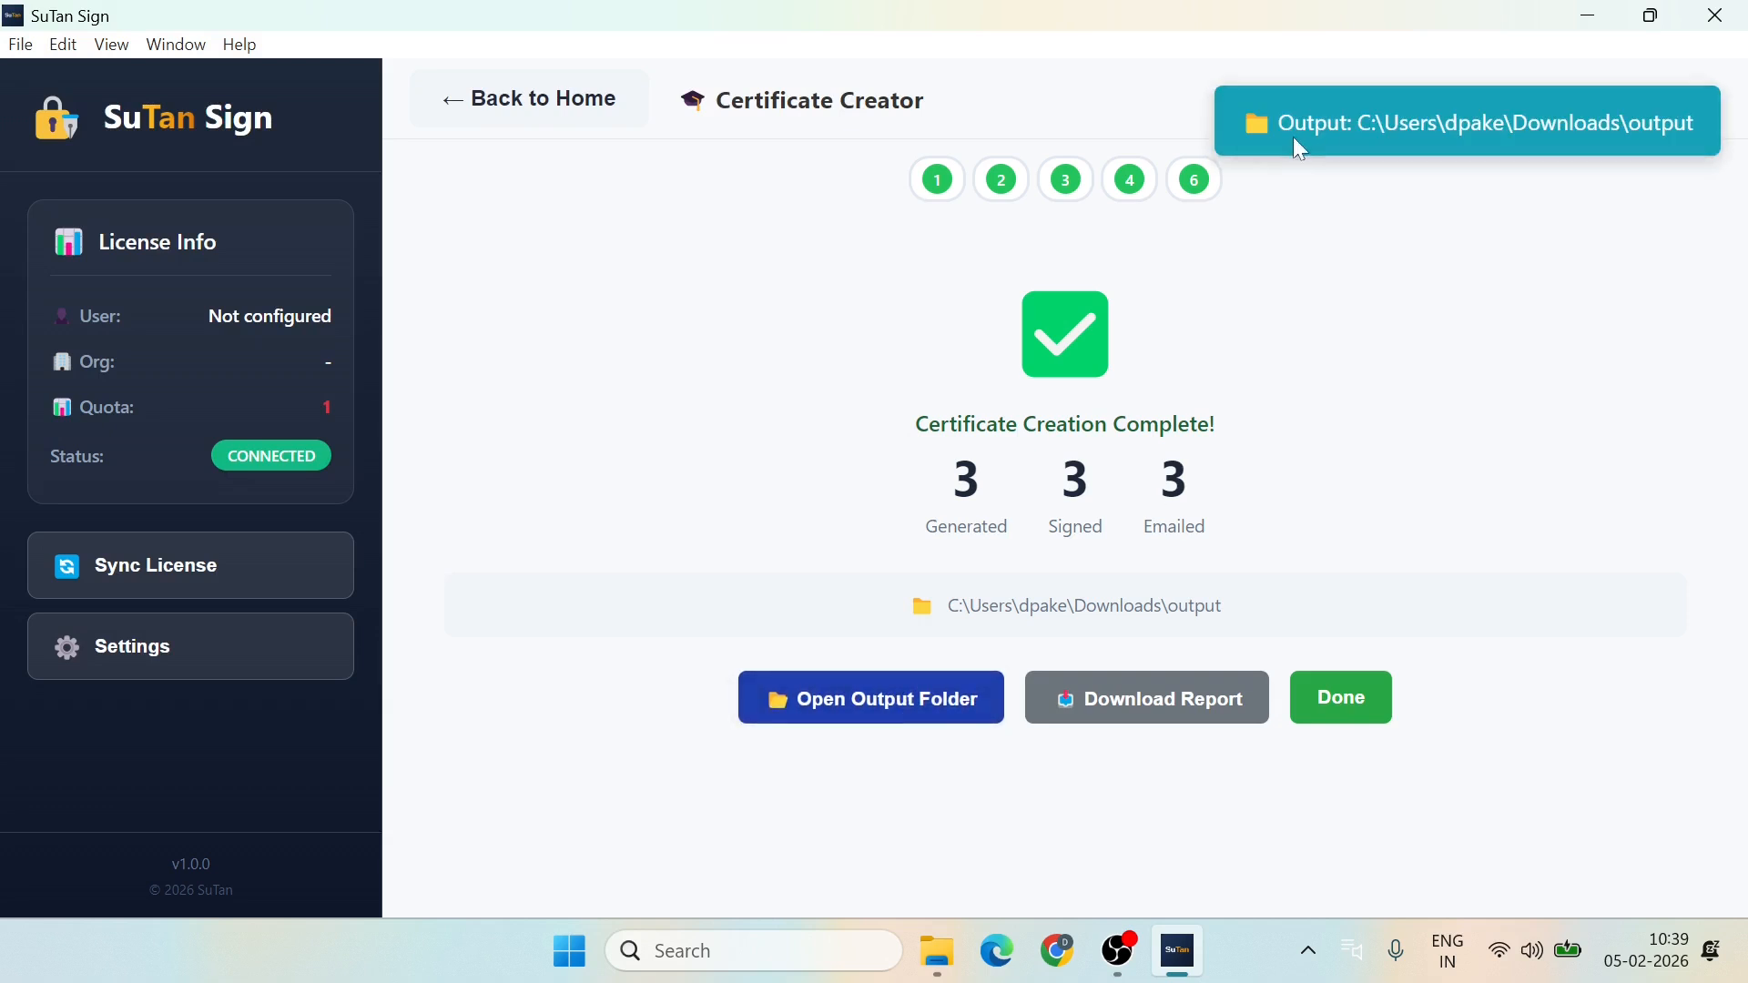
left_click(845, 710)
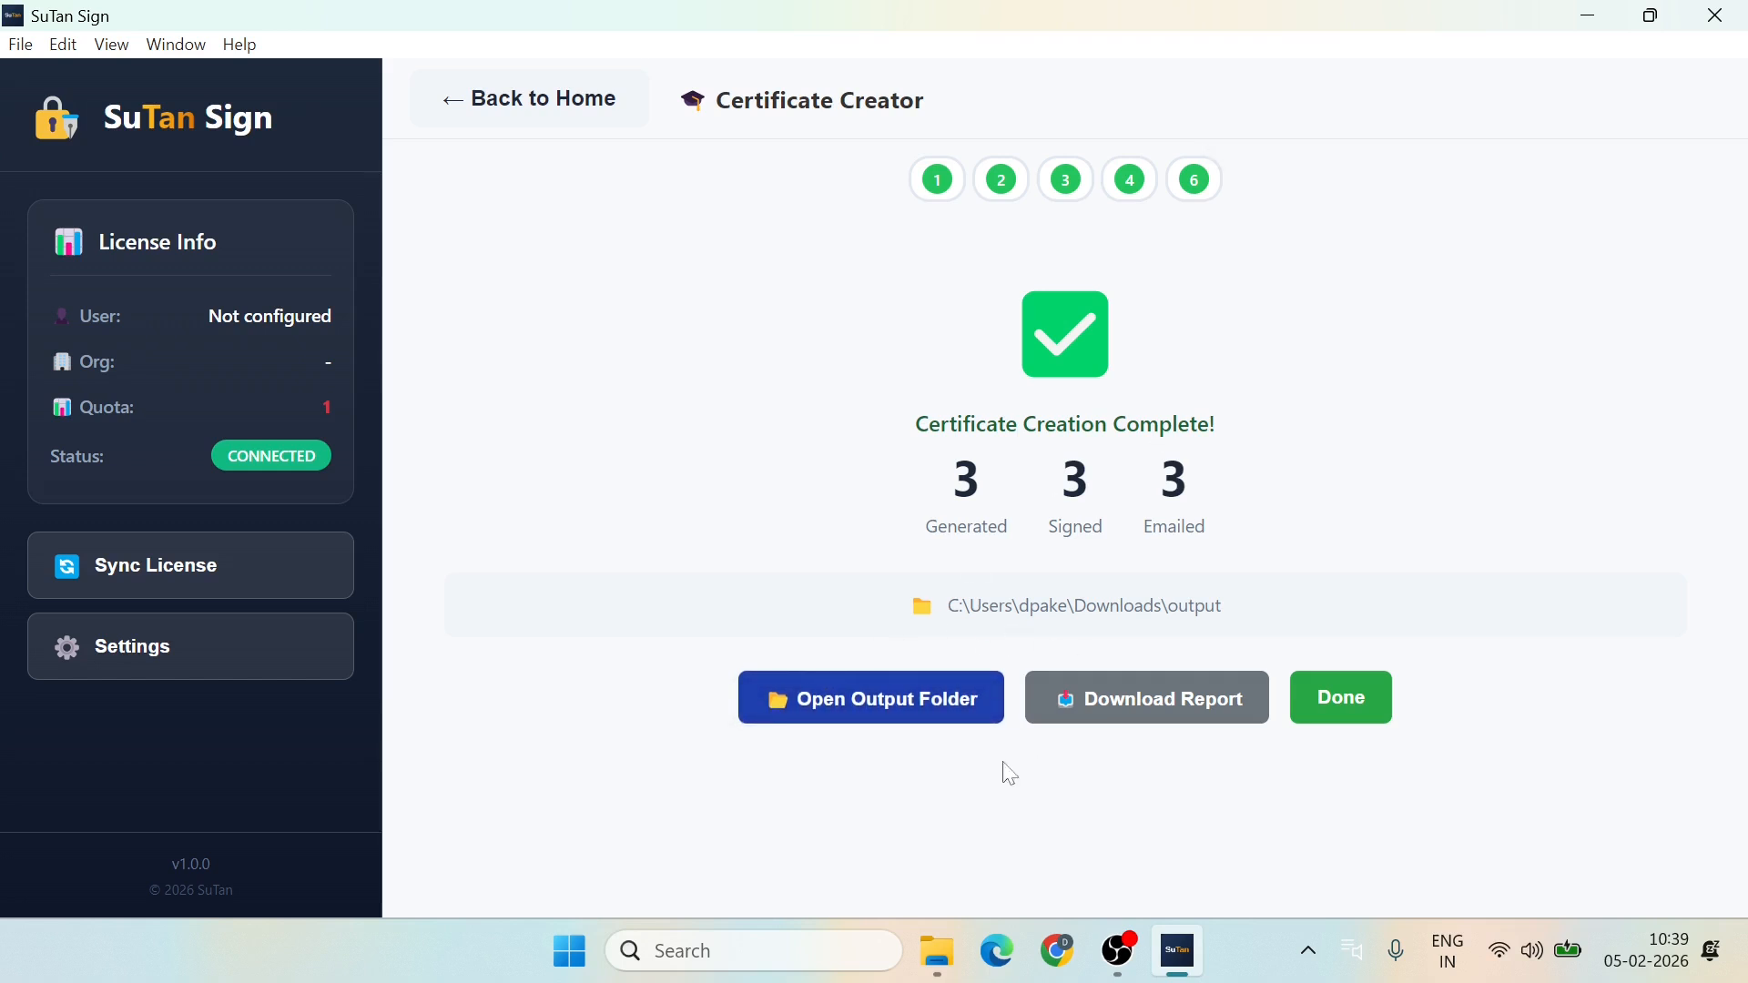
Step: Open the first signed certificate PDF from Downloads\output in Adobe Acrobat
left_click(938, 951)
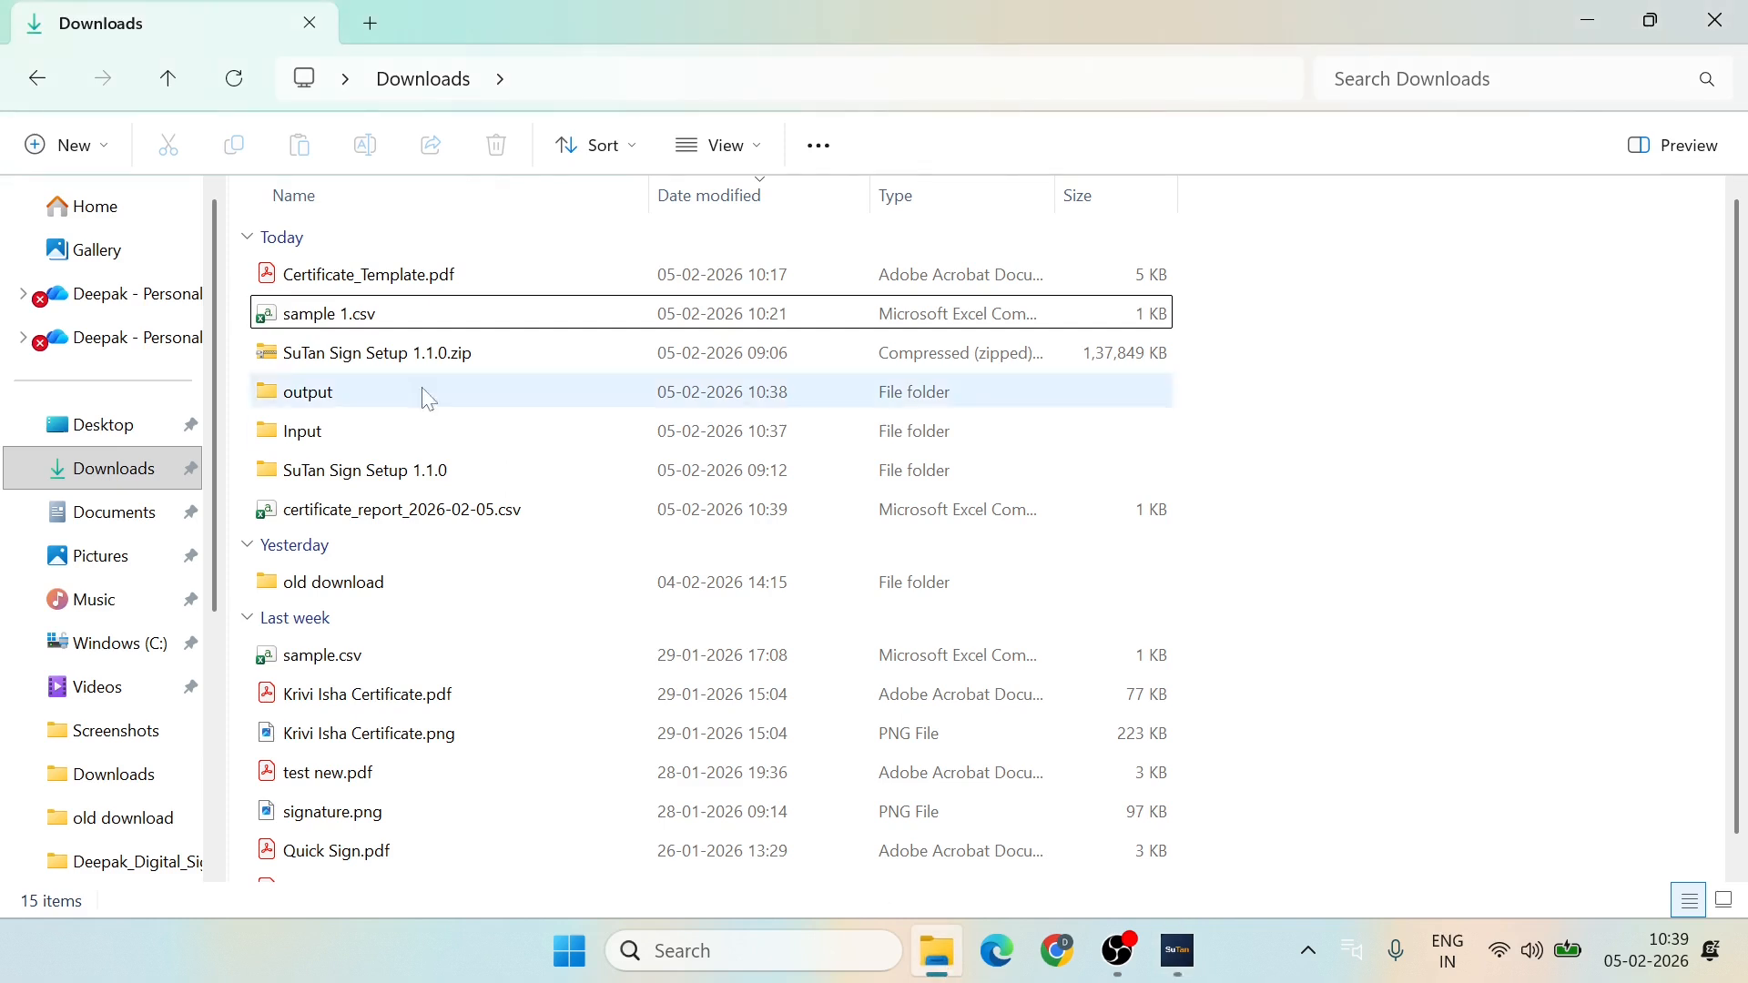
left_click(109, 474)
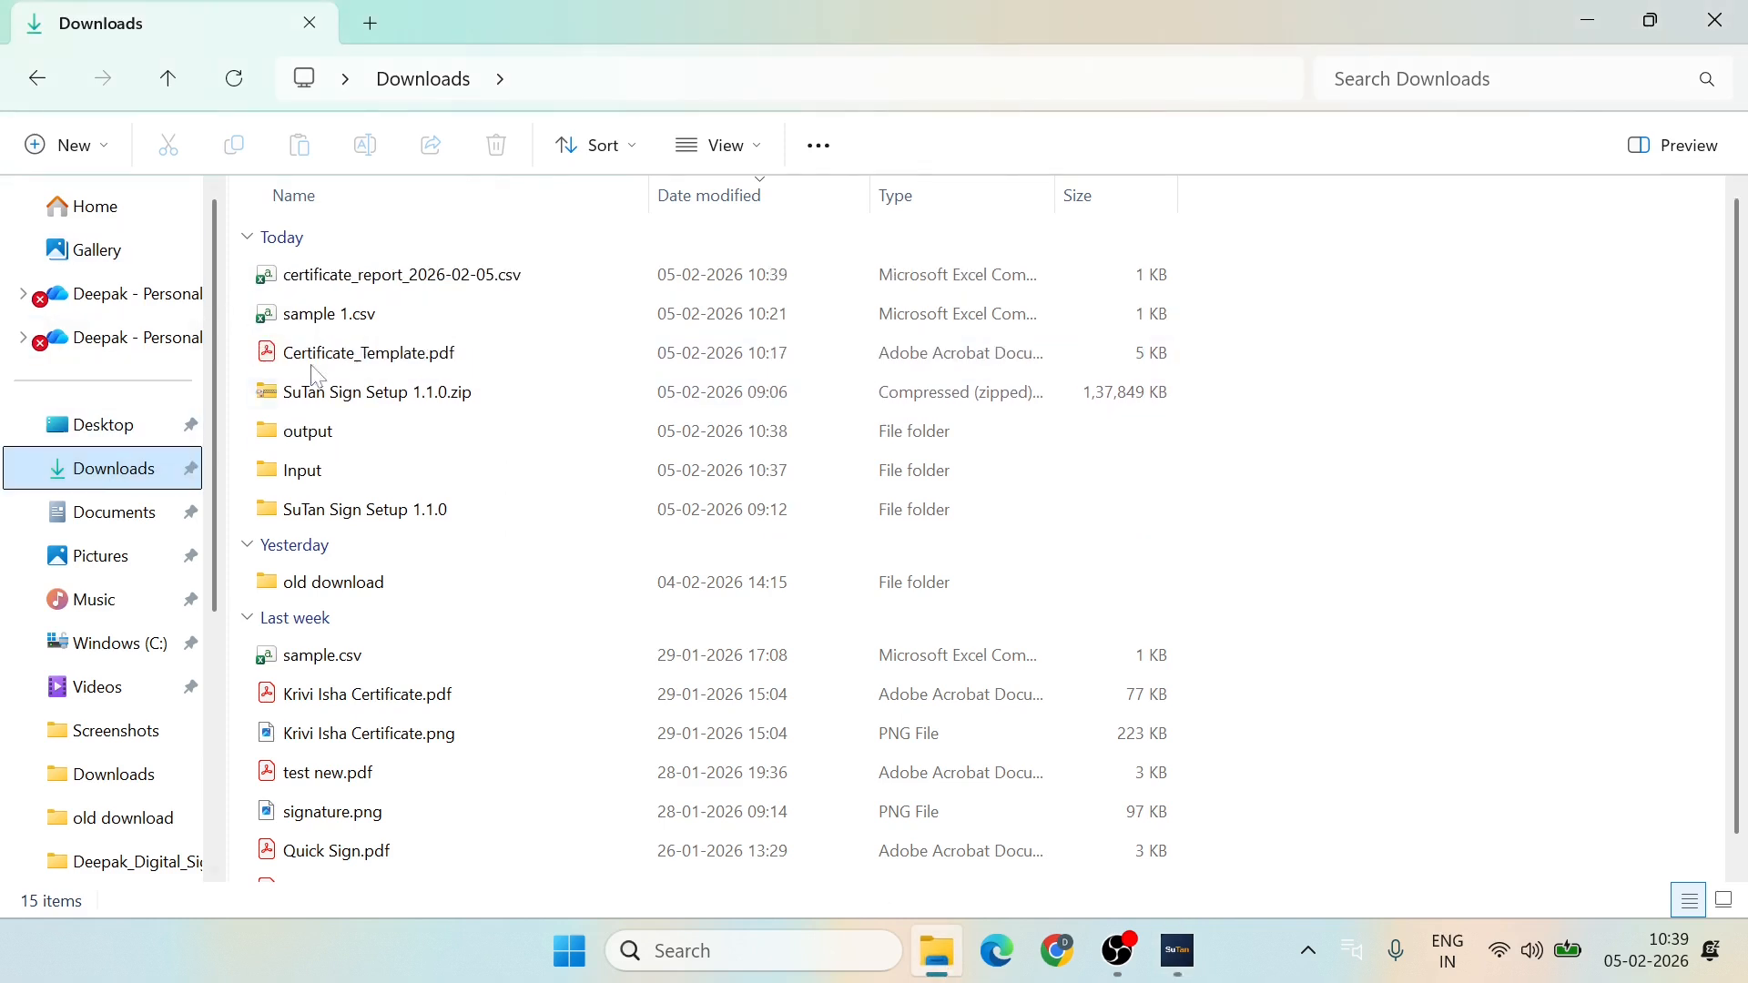
double_click(320, 434)
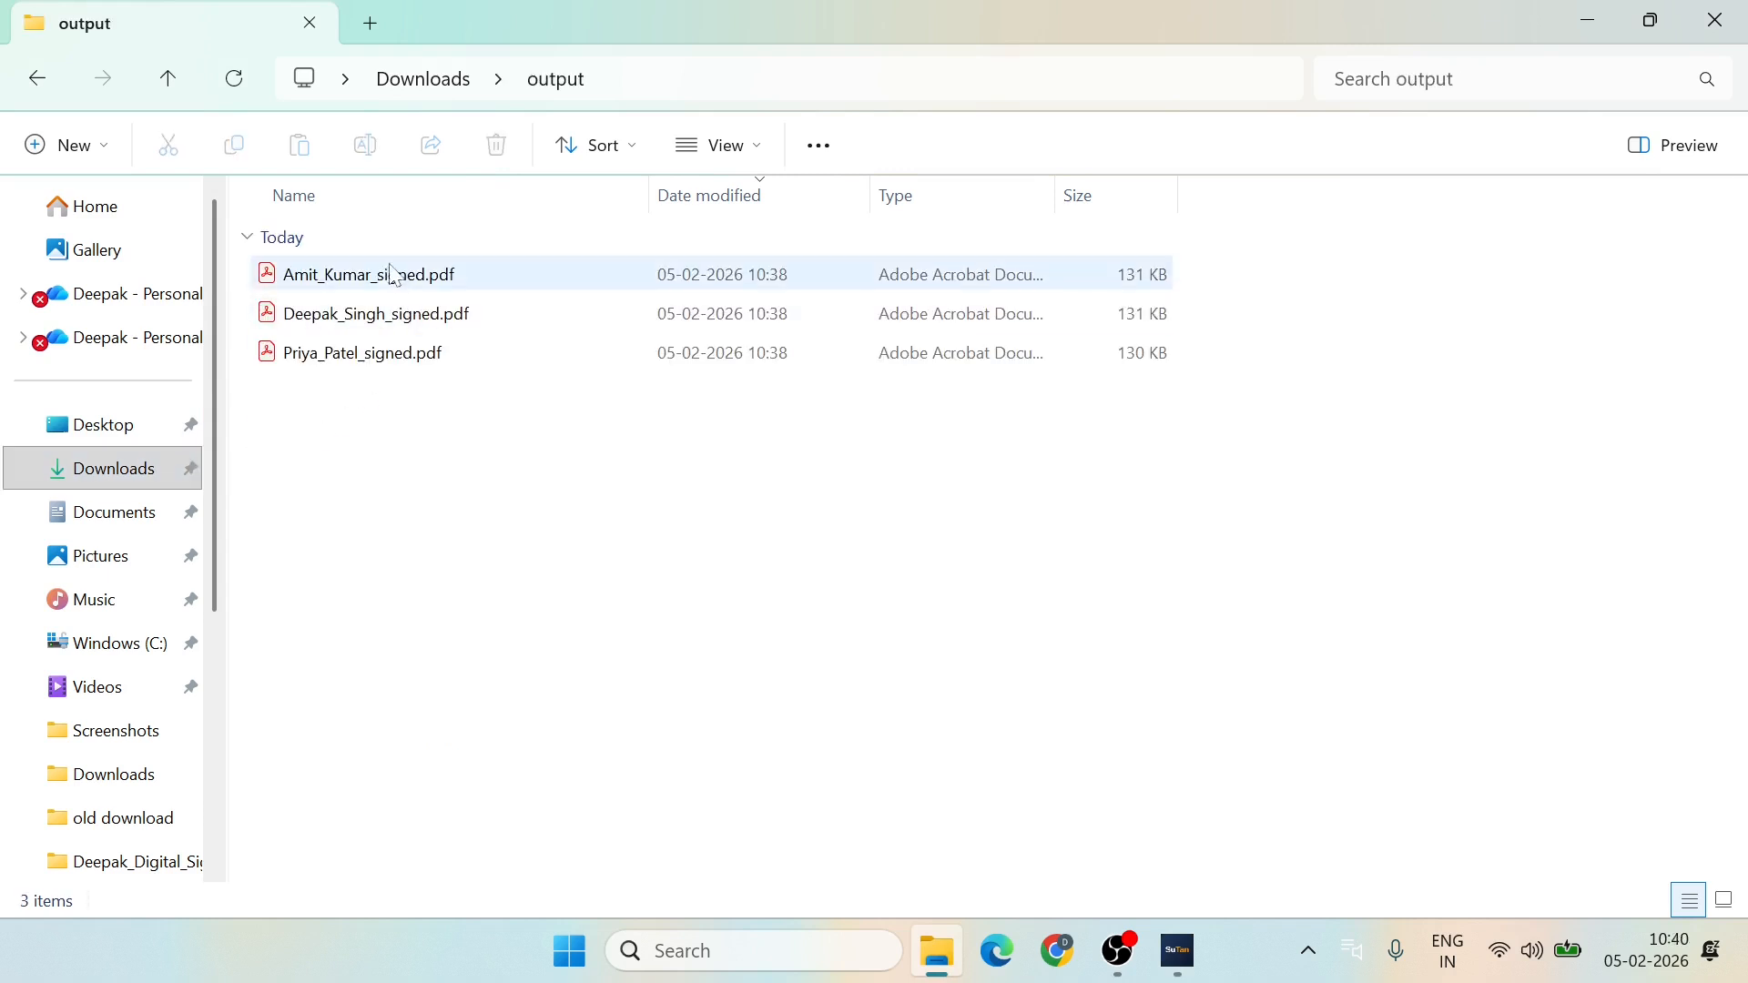
left_click(390, 279)
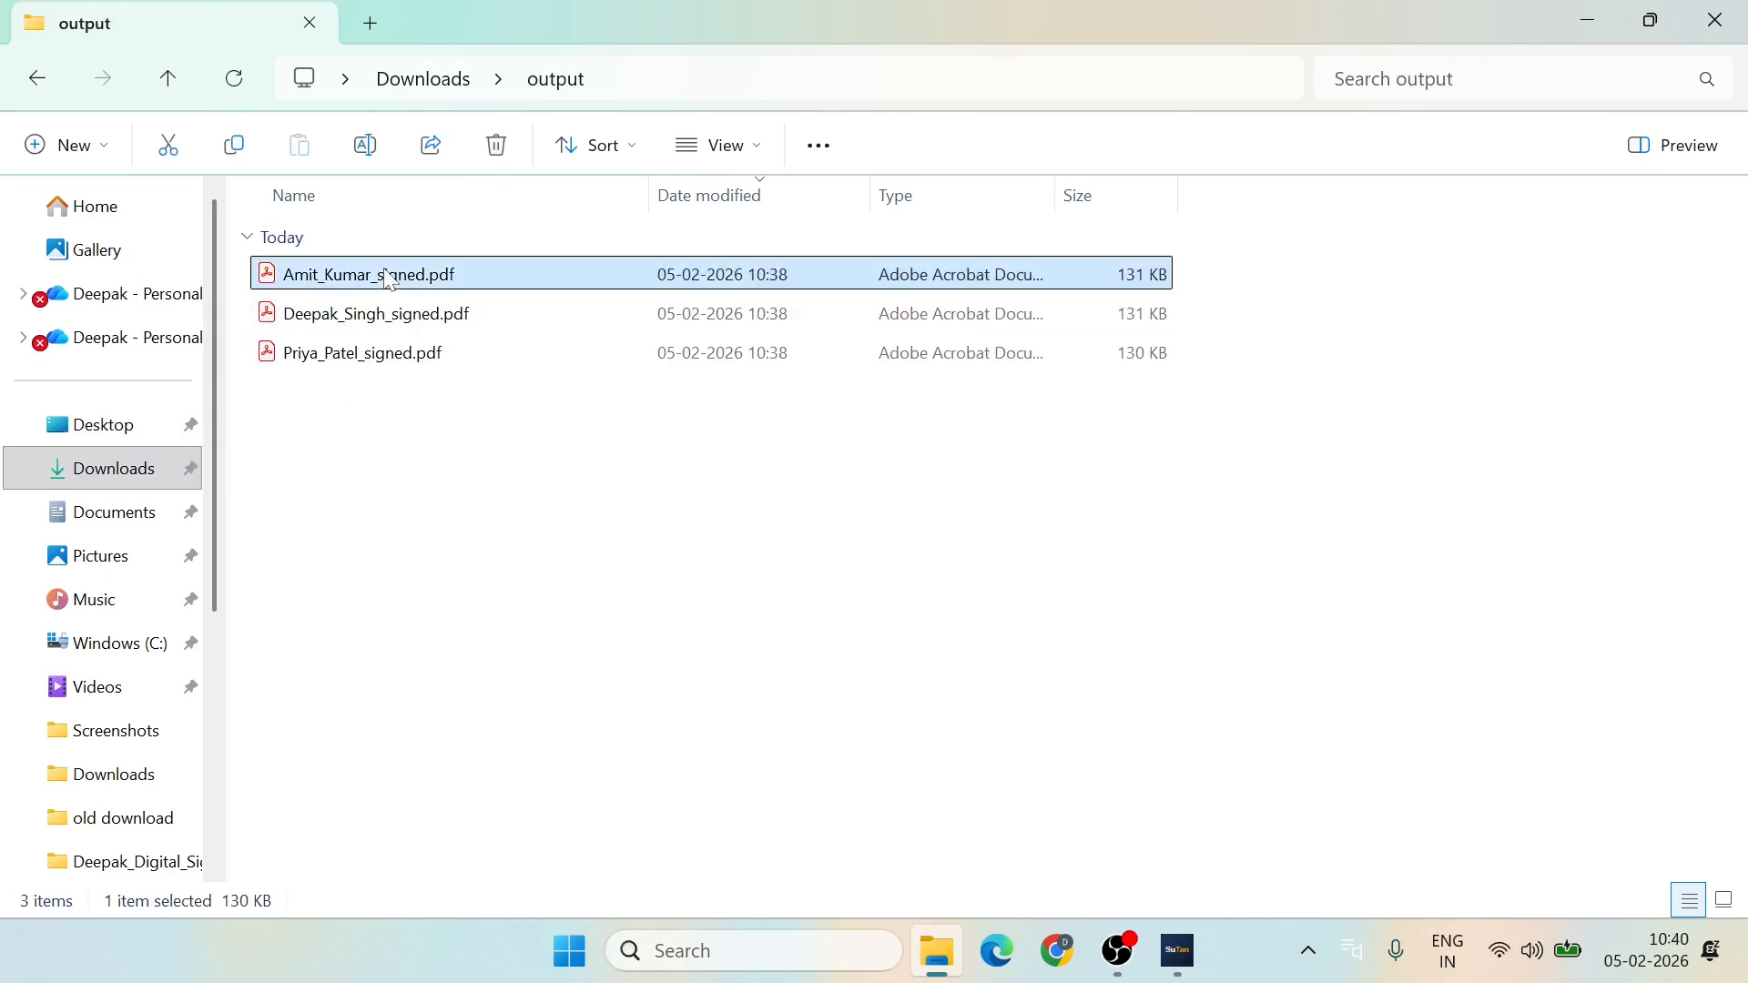
double_click(391, 279)
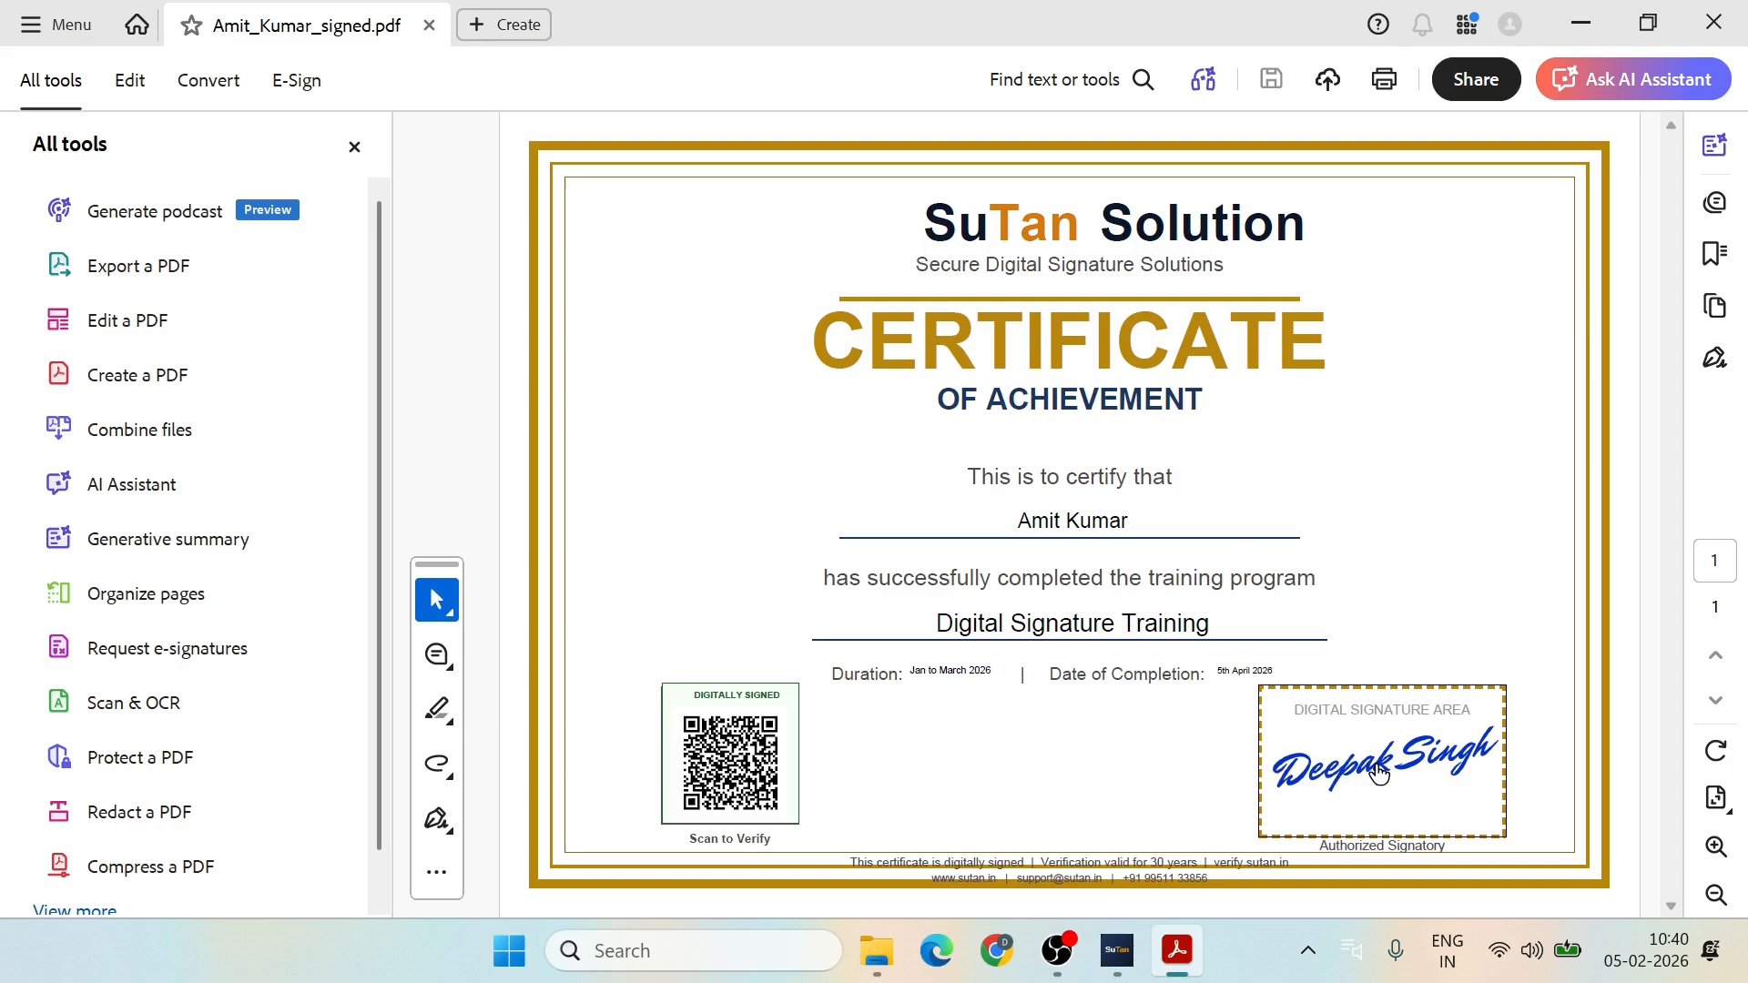
Step: Check the signature's validation status, then review the Rev. 1 validity details in the Signature Panel
mouse_move(1384, 771)
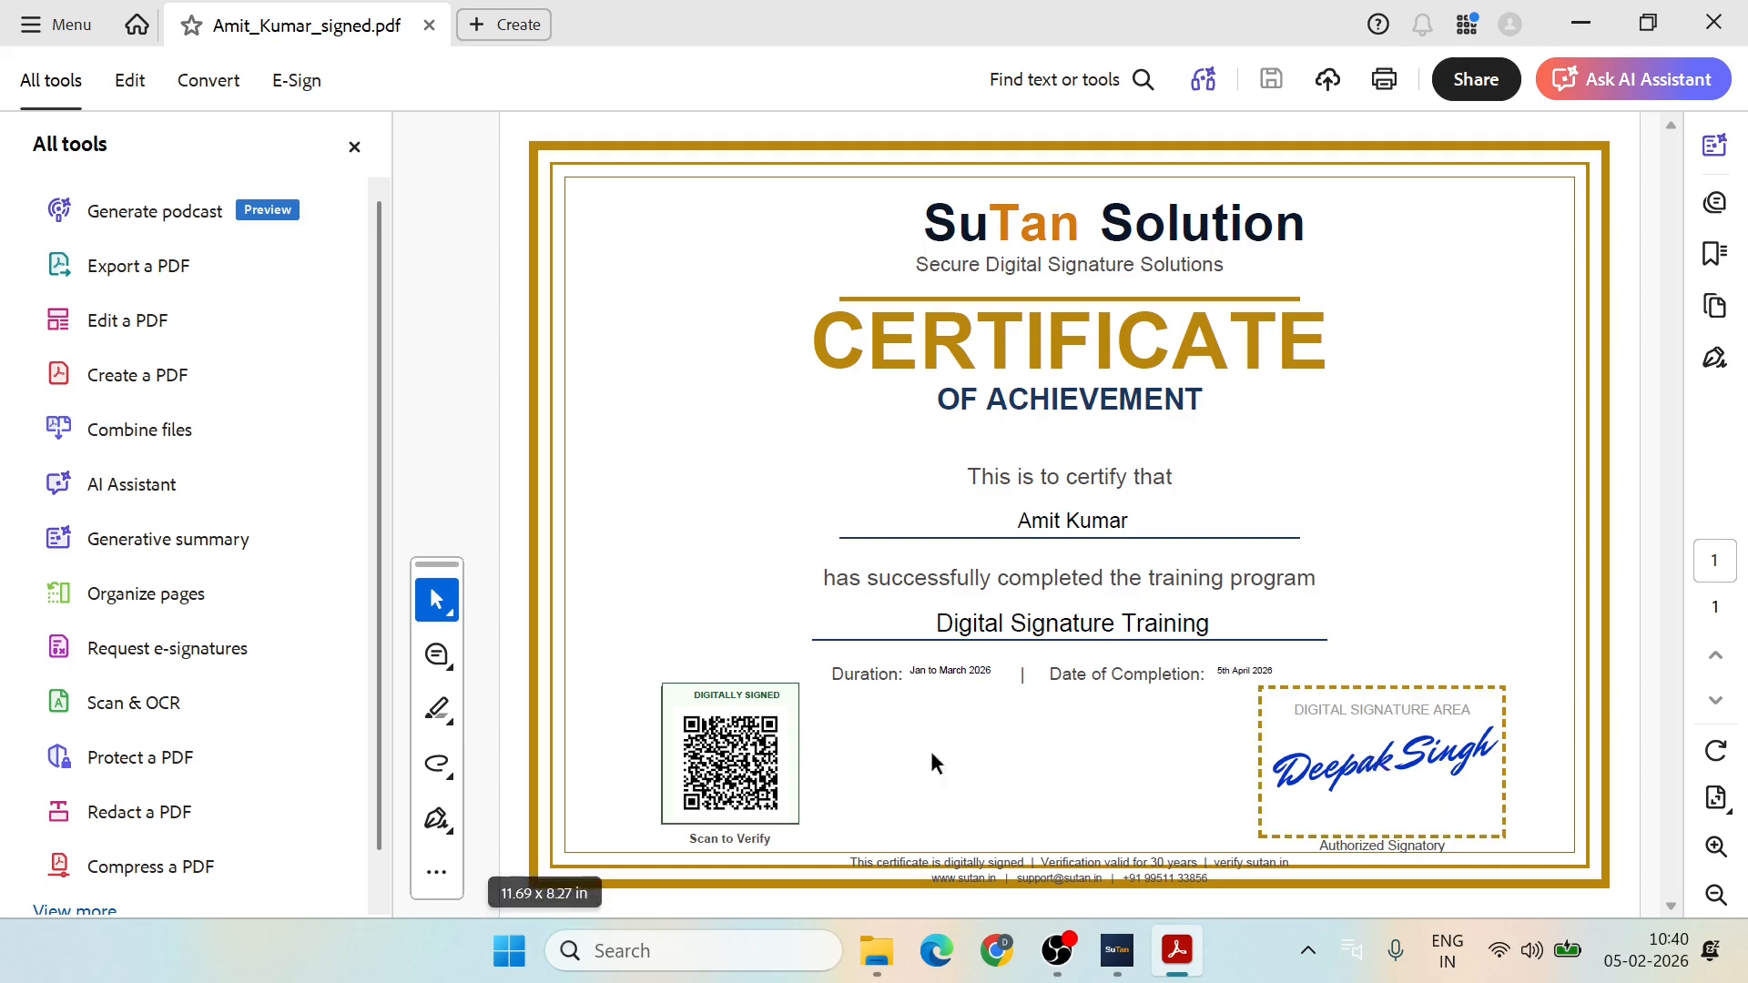
left_click(1393, 762)
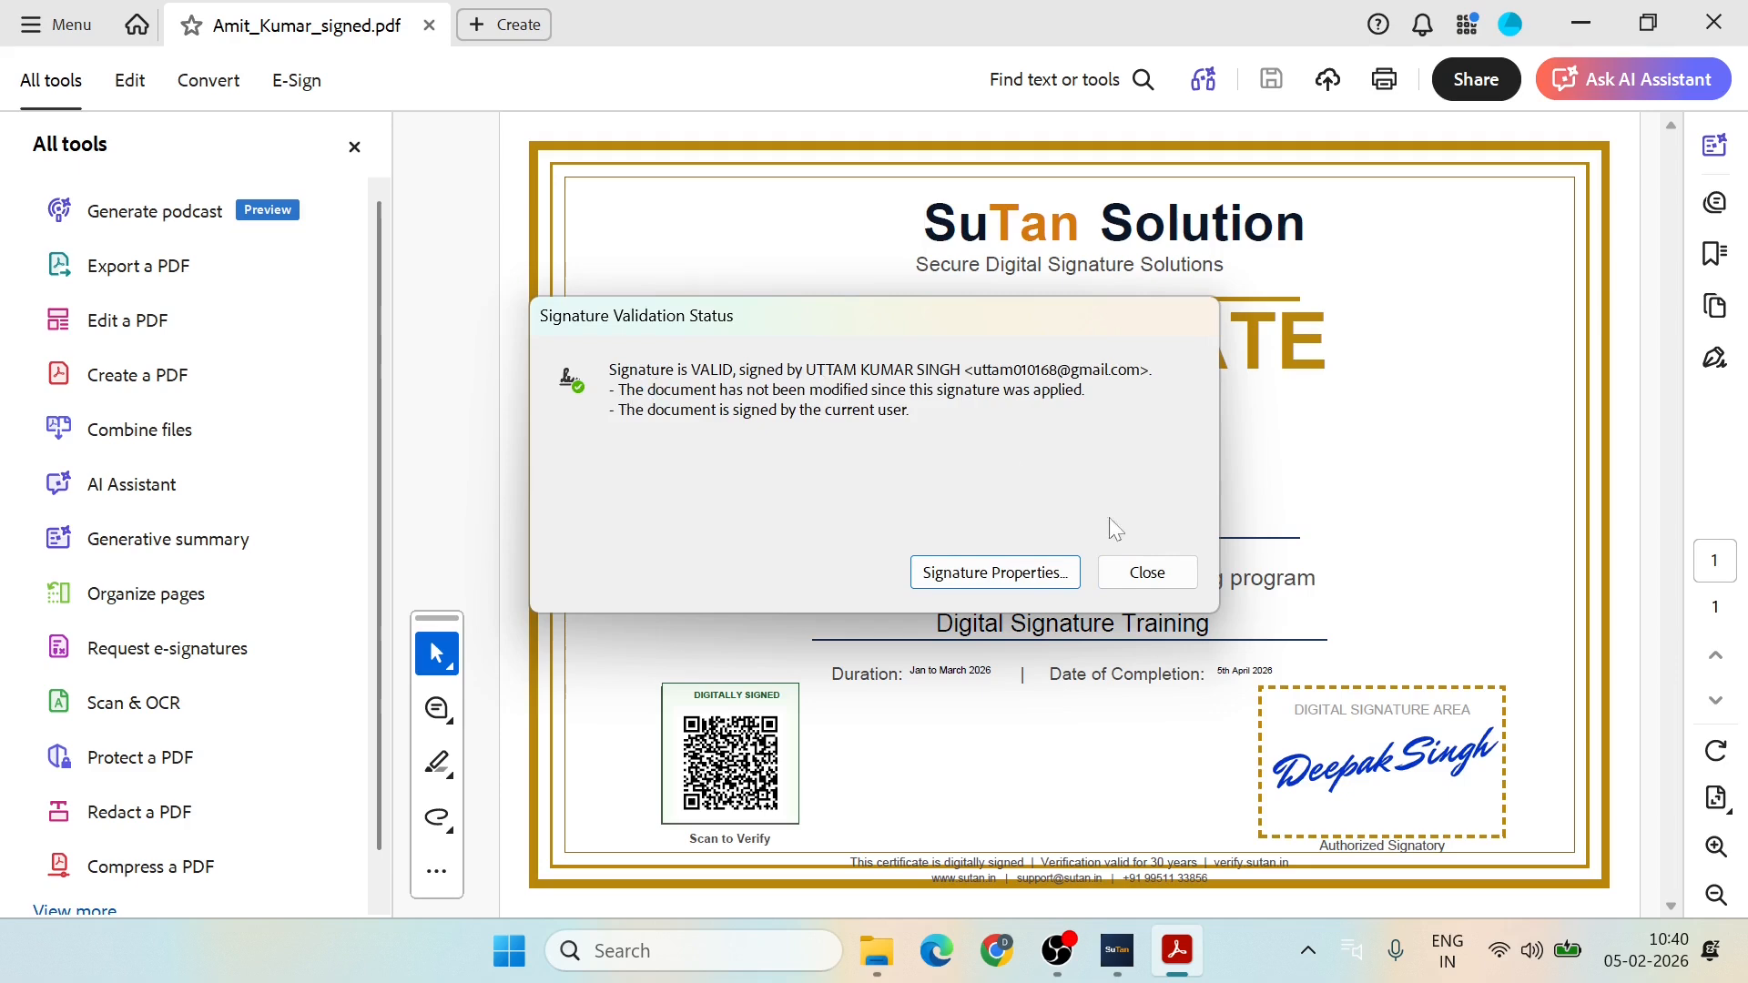
left_click(1145, 572)
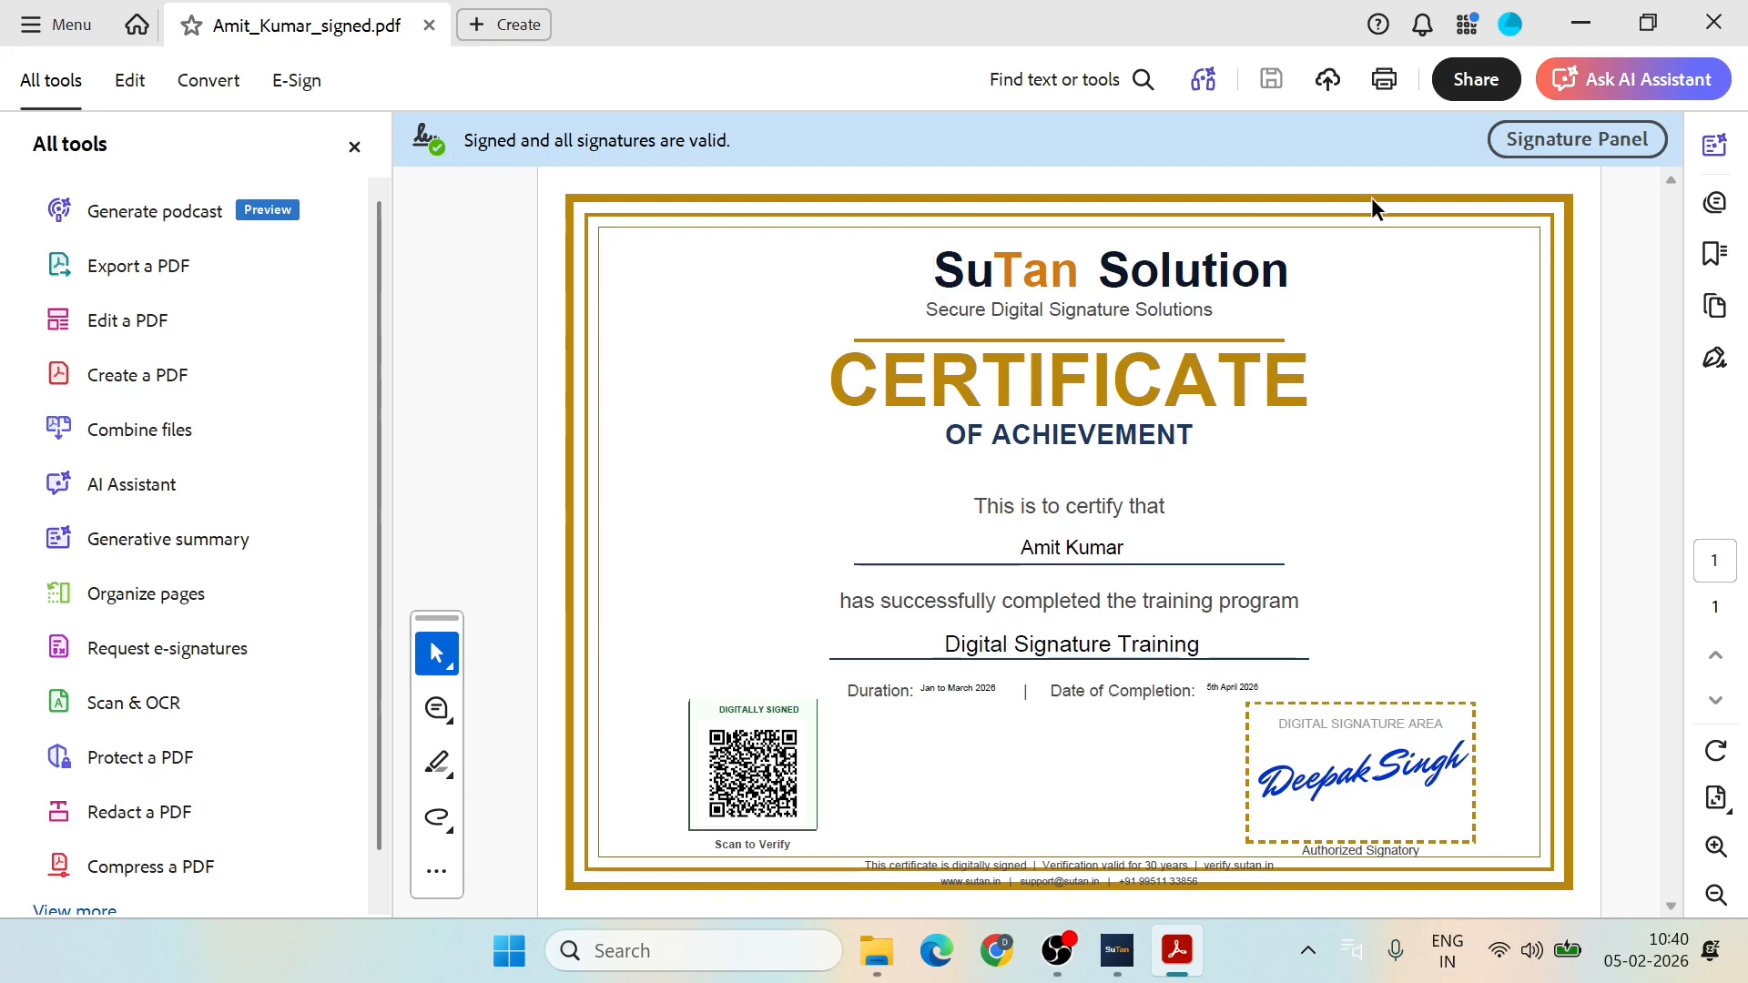
left_click(1548, 139)
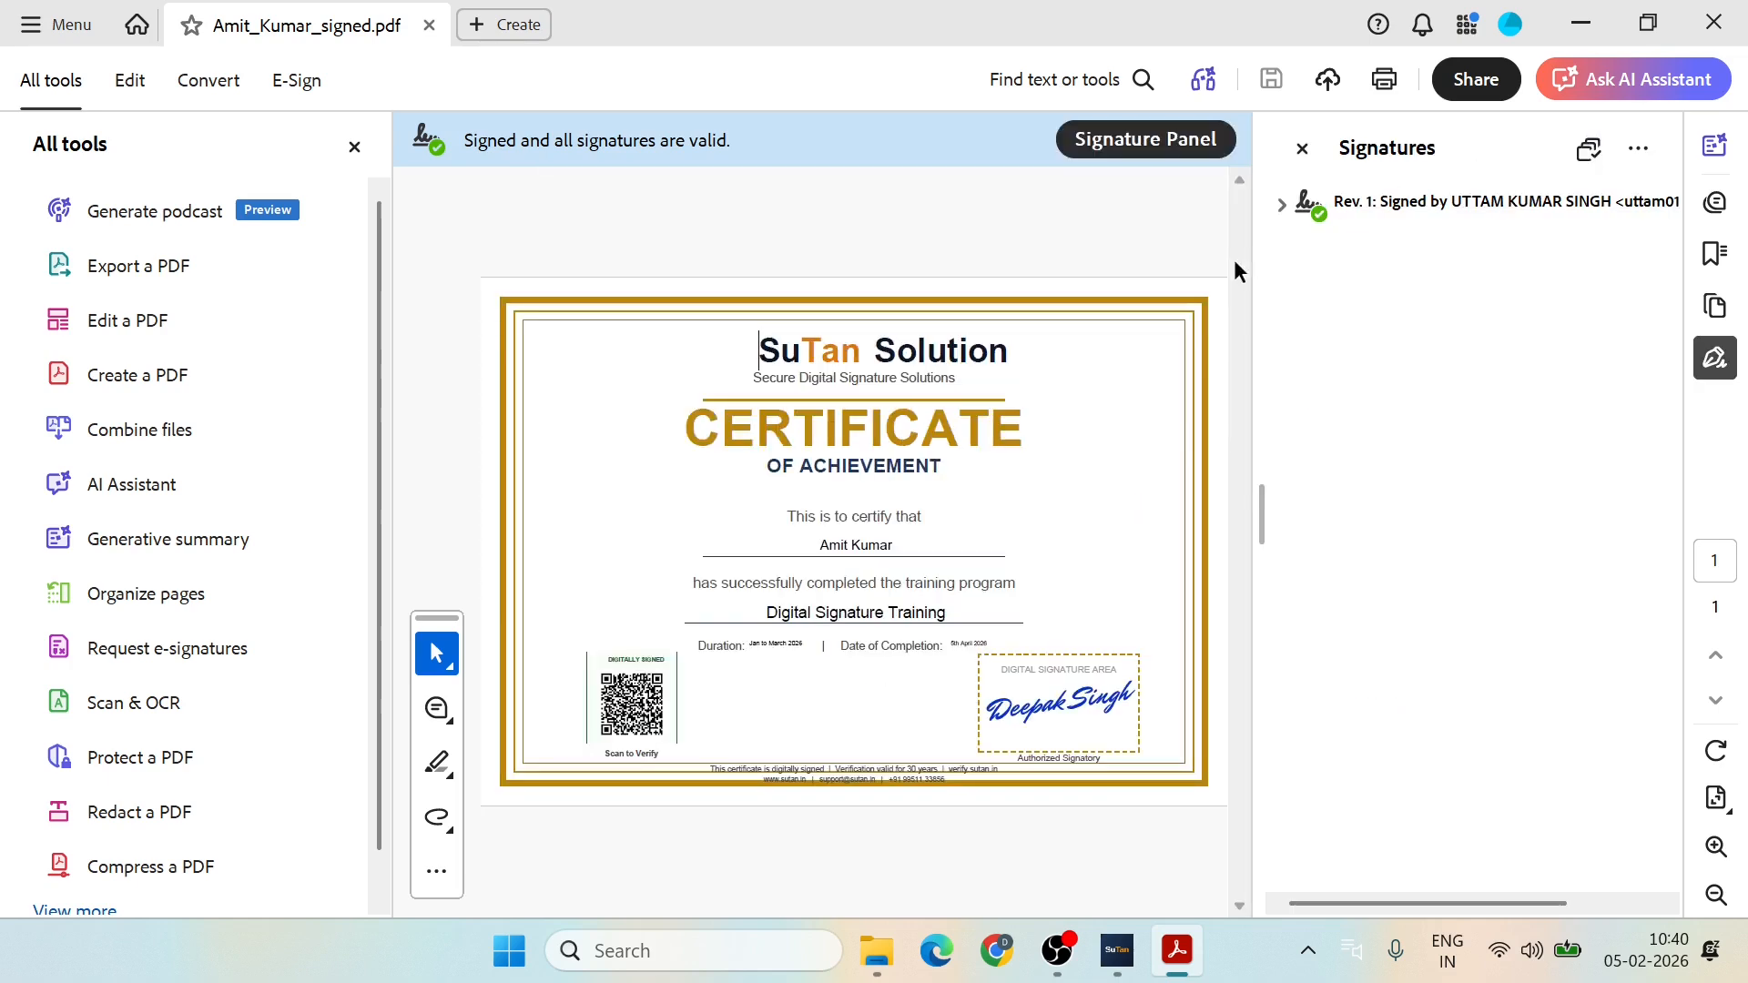
left_click(1282, 202)
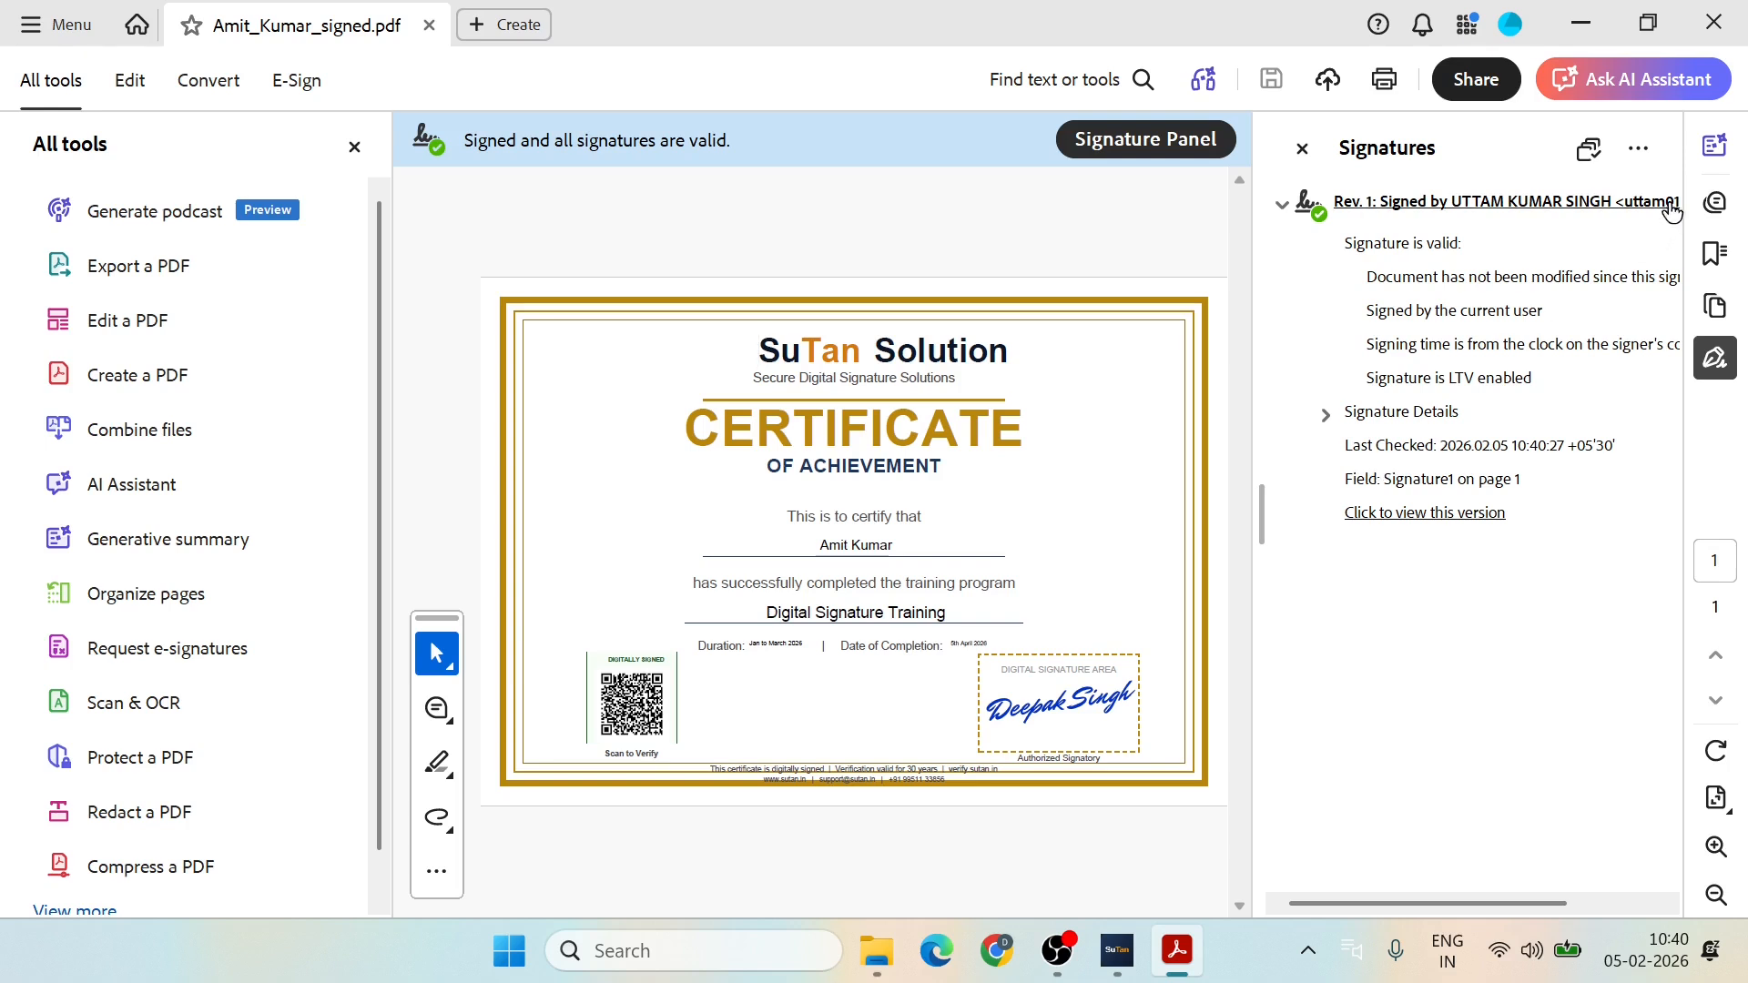
left_click(1302, 151)
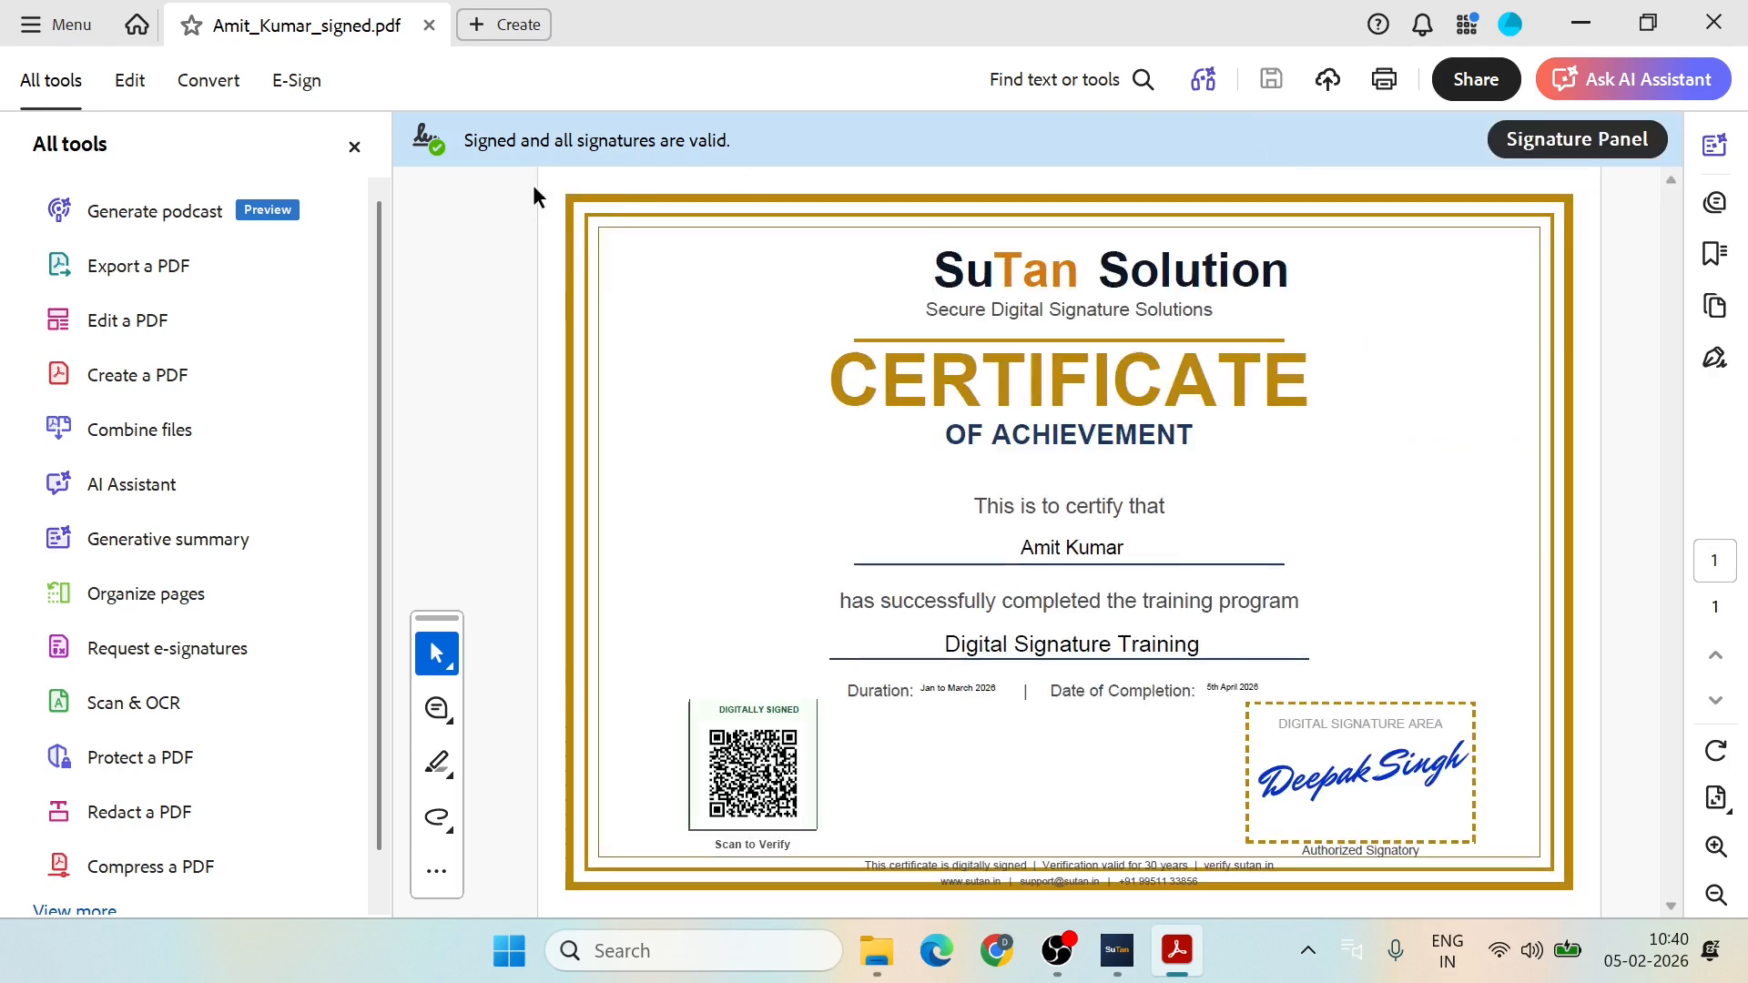